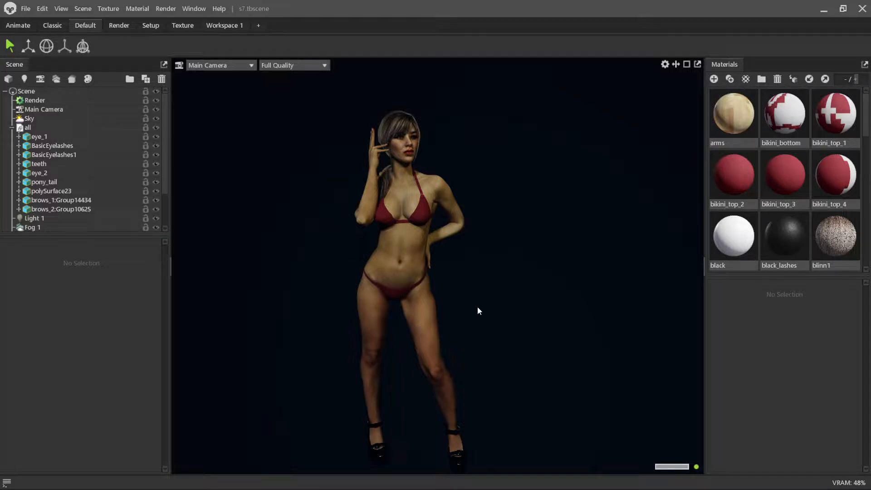
- Inspect the textured character render up close and at full height
{"action": "scroll", "coordinate": [449, 225], "scroll_direction": "down", "scroll_amount": 5}
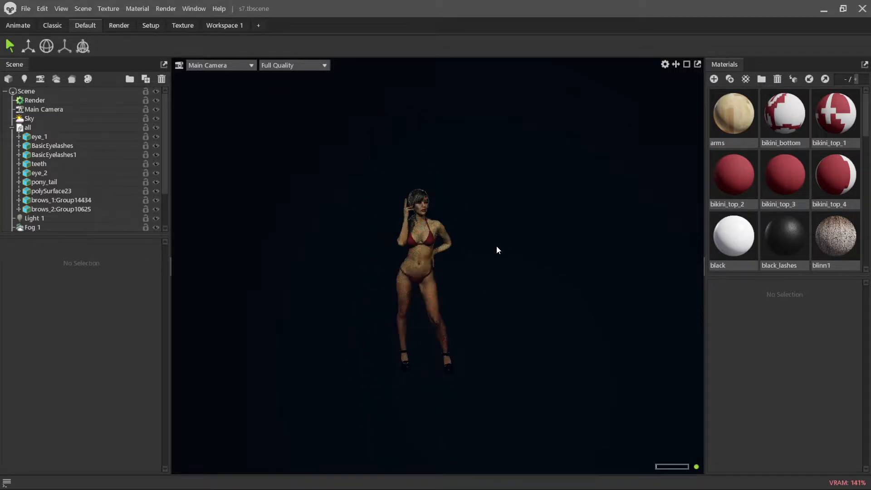
{"action": "scroll", "coordinate": [496, 250], "scroll_direction": "up", "scroll_amount": 3}
{"action": "mouse_move", "coordinate": [535, 296]}
{"action": "left_mouse_down"}
{"action": "mouse_move", "coordinate": [422, 274]}
{"action": "mouse_move", "coordinate": [315, 268]}
{"action": "mouse_move", "coordinate": [562, 273]}
{"action": "mouse_move", "coordinate": [529, 305]}
{"action": "left_mouse_up"}
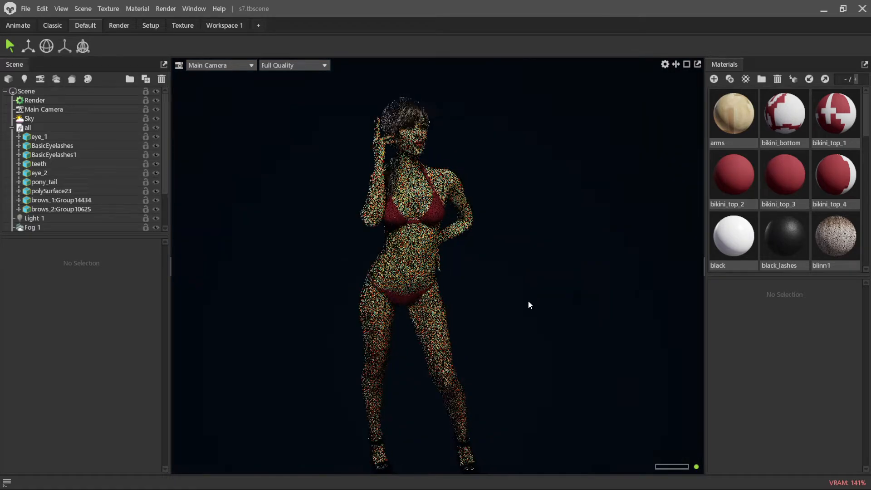
{"action": "scroll", "coordinate": [499, 300], "scroll_direction": "down", "scroll_amount": 2}
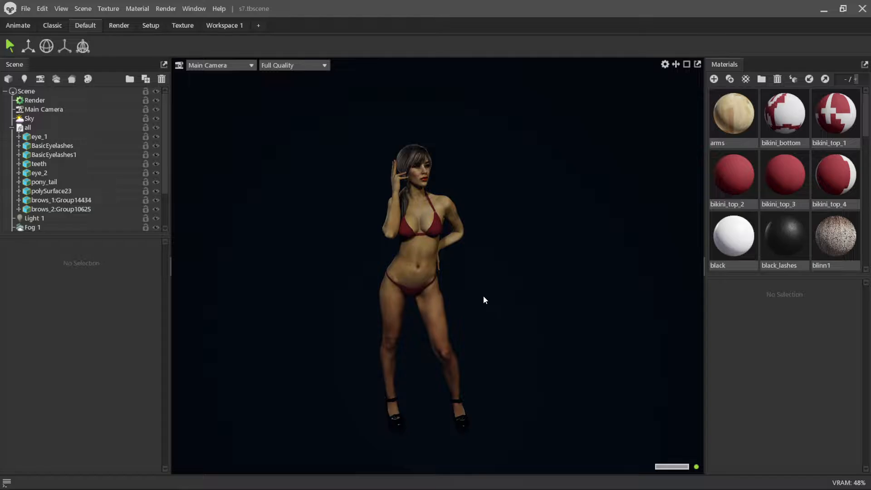
{"action": "scroll", "coordinate": [477, 246], "scroll_direction": "up", "scroll_amount": 2}
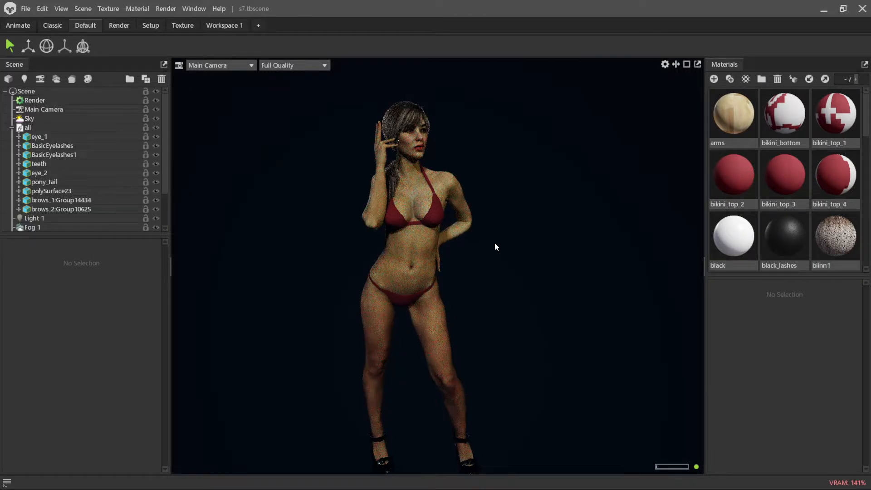
{"action": "left_click_drag", "start_coordinate": [551, 251], "coordinate": [486, 227]}
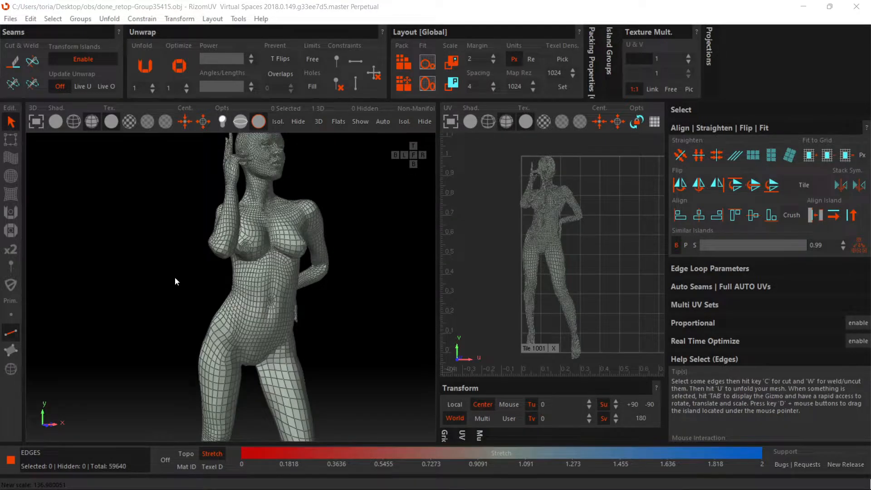
- Switch to RizomUV and examine the retopologized body mesh from several angles, from head to feet
{"action": "scroll", "coordinate": [240, 279], "scroll_direction": "down", "scroll_amount": 5}
{"action": "scroll", "coordinate": [242, 277], "scroll_direction": "up", "scroll_amount": 3}
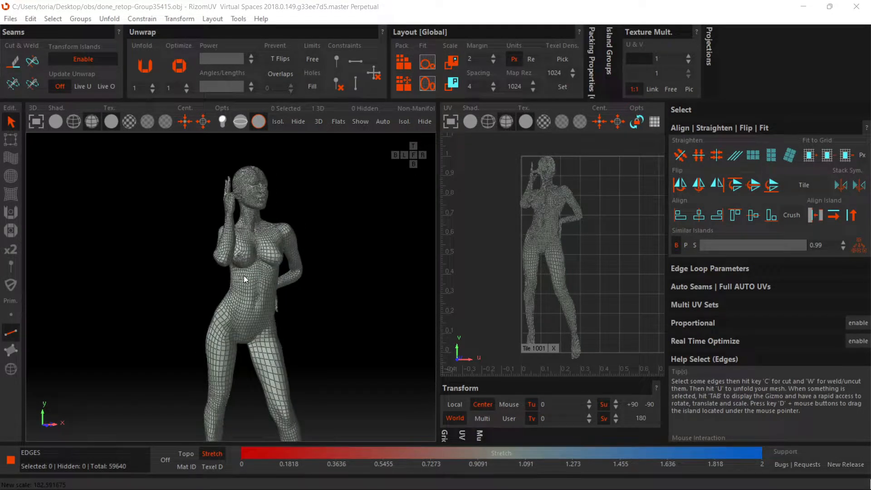
{"action": "middle_click_drag", "start_coordinate": [269, 294], "coordinate": [269, 281]}
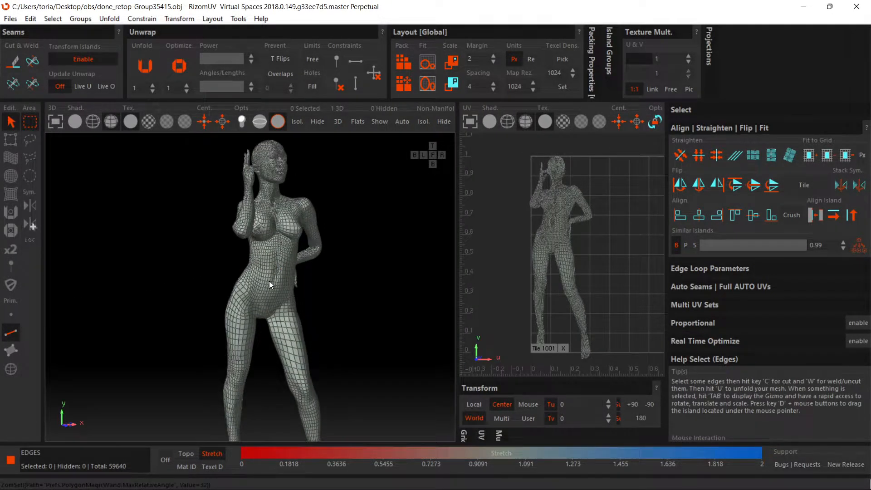
{"action": "scroll", "coordinate": [269, 281], "scroll_direction": "down", "scroll_amount": 3}
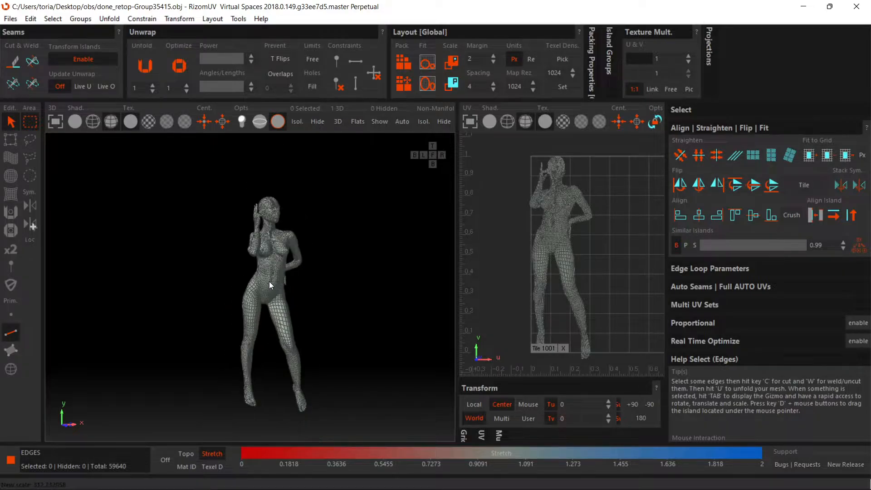
{"action": "scroll", "coordinate": [269, 281], "scroll_direction": "up", "scroll_amount": 2}
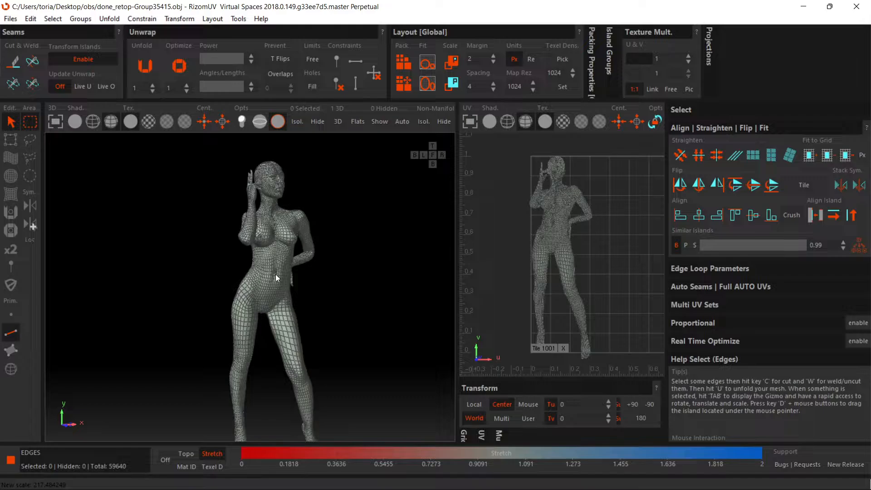
{"action": "scroll", "coordinate": [281, 267], "scroll_direction": "up", "scroll_amount": 4}
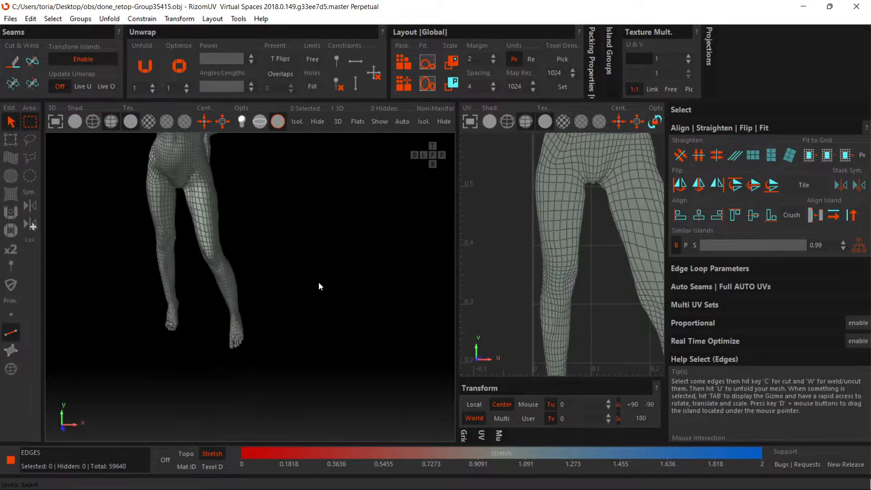
{"action": "middle_click_drag", "start_coordinate": [319, 282], "coordinate": [355, 330], "text": "alt"}
{"action": "scroll", "coordinate": [283, 335], "scroll_direction": "up", "scroll_amount": 2}
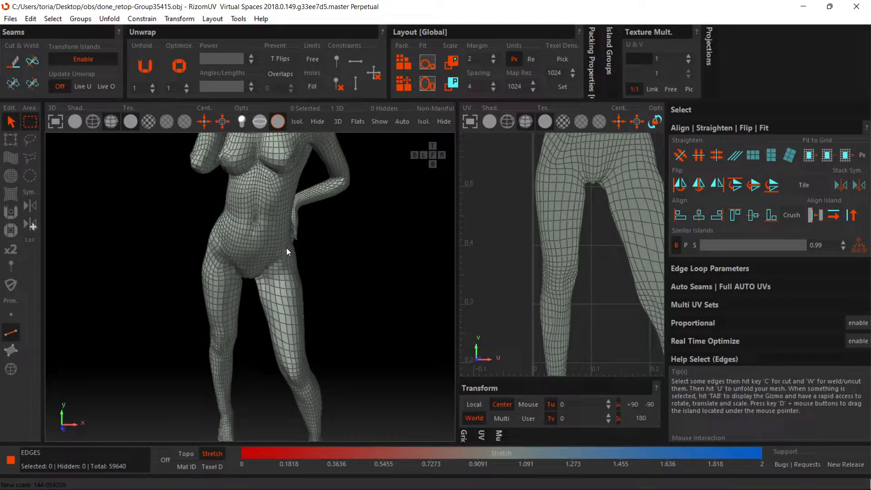
{"action": "scroll", "coordinate": [287, 248], "scroll_direction": "down", "scroll_amount": 3}
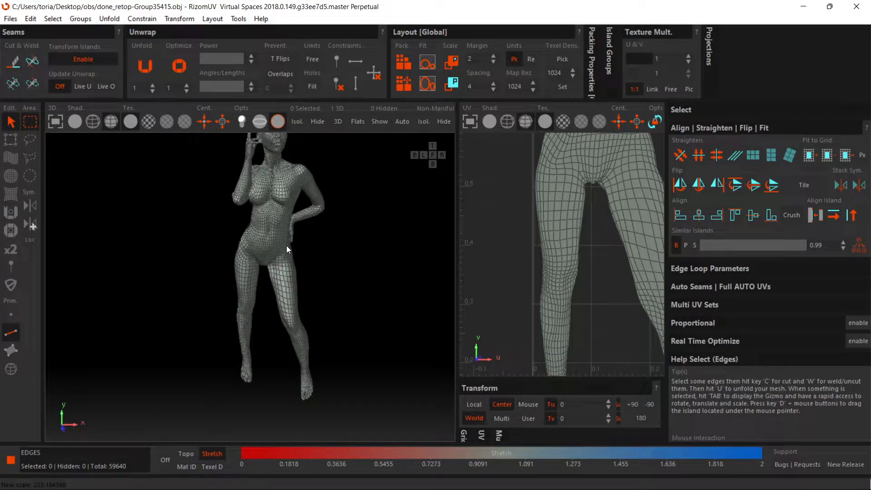
{"action": "scroll", "coordinate": [259, 282], "scroll_direction": "up", "scroll_amount": 2}
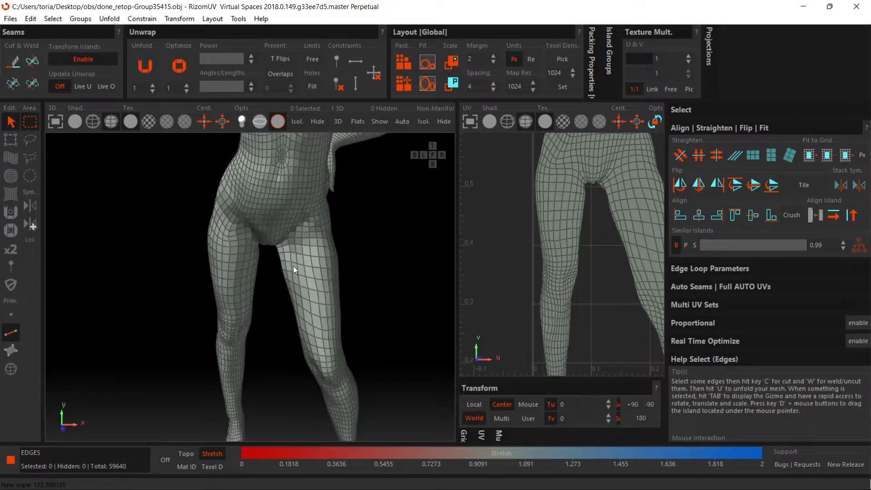
{"action": "scroll", "coordinate": [303, 262], "scroll_direction": "down", "scroll_amount": 3}
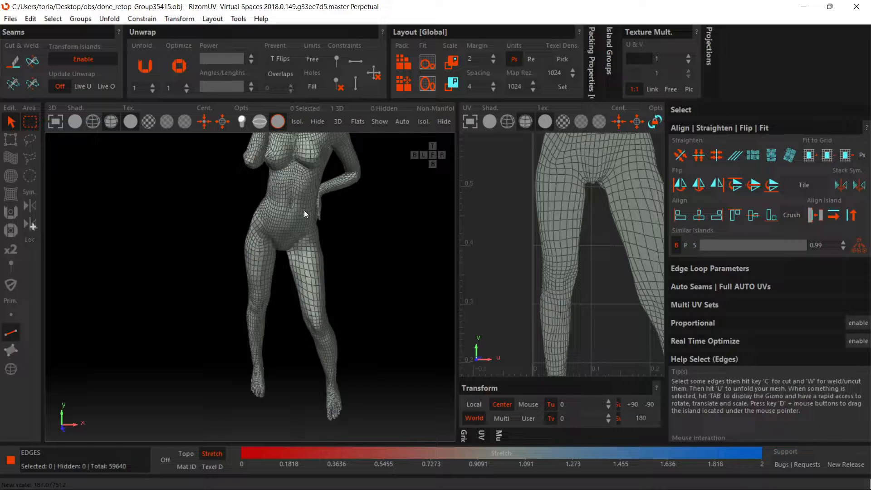
{"action": "middle_click_drag", "start_coordinate": [305, 211], "coordinate": [325, 251]}
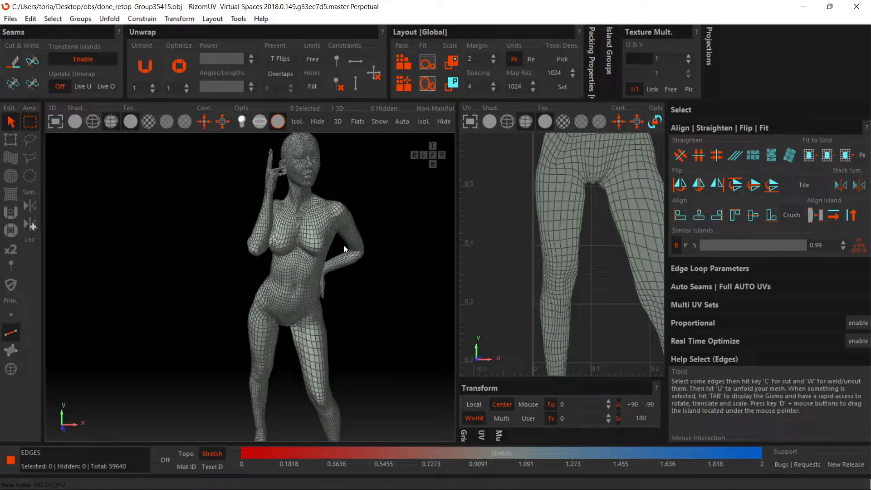
{"action": "left_click_drag", "start_coordinate": [275, 246], "coordinate": [352, 229], "text": "alt"}
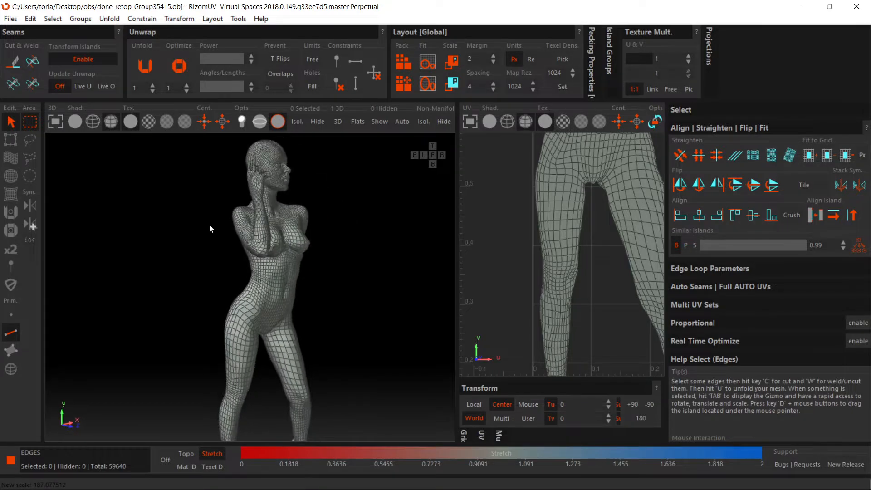
{"action": "scroll", "coordinate": [270, 338], "scroll_direction": "down", "scroll_amount": 5}
{"action": "left_click_drag", "start_coordinate": [278, 313], "coordinate": [264, 312], "text": "alt"}
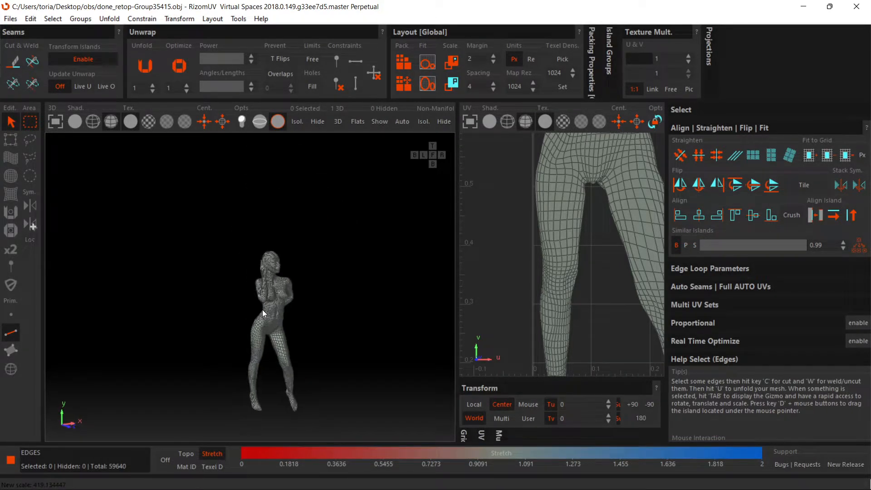
{"action": "middle_click_drag", "start_coordinate": [264, 313], "coordinate": [265, 280]}
{"action": "scroll", "coordinate": [263, 281], "scroll_direction": "up", "scroll_amount": 5}
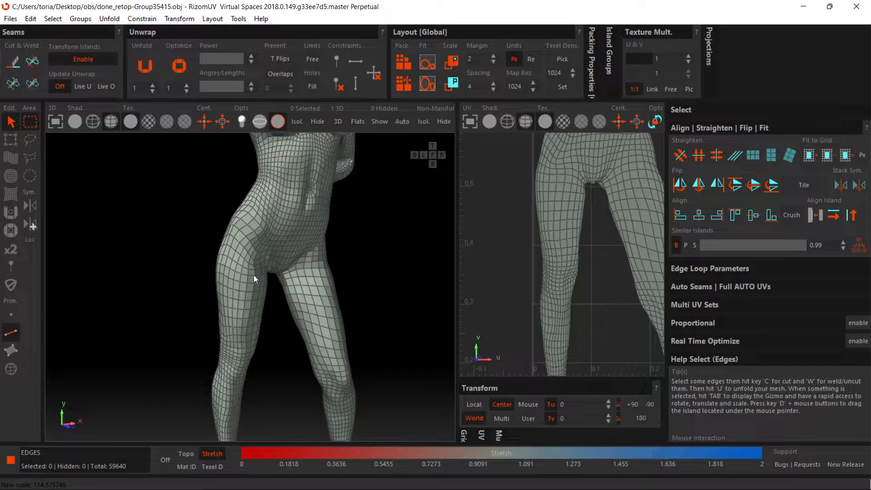
- Select the partial edge loop running across the front side of the neck's base
{"action": "scroll", "coordinate": [272, 240], "scroll_direction": "down", "scroll_amount": 3}
{"action": "scroll", "coordinate": [277, 232], "scroll_direction": "up", "scroll_amount": 2}
{"action": "scroll", "coordinate": [277, 273], "scroll_direction": "up", "scroll_amount": 8}
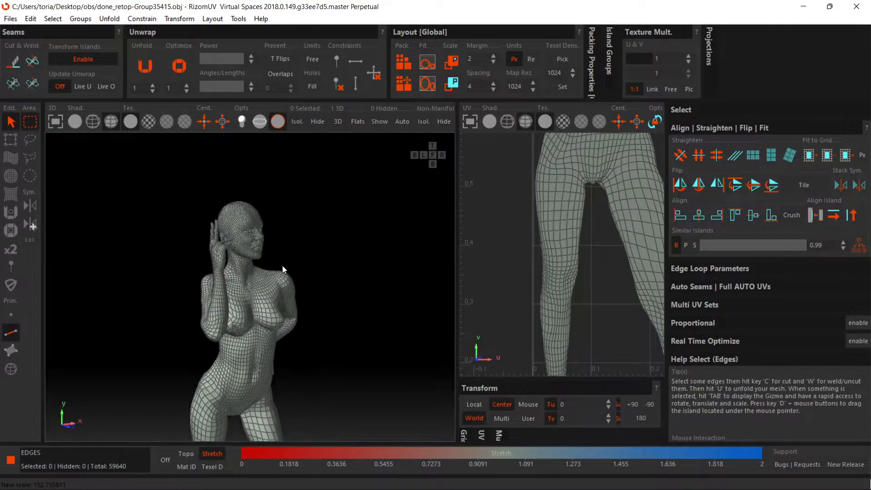
{"action": "middle_click_drag", "start_coordinate": [270, 281], "coordinate": [329, 207], "text": "alt"}
{"action": "left_click_drag", "start_coordinate": [252, 254], "coordinate": [217, 249], "text": "alt"}
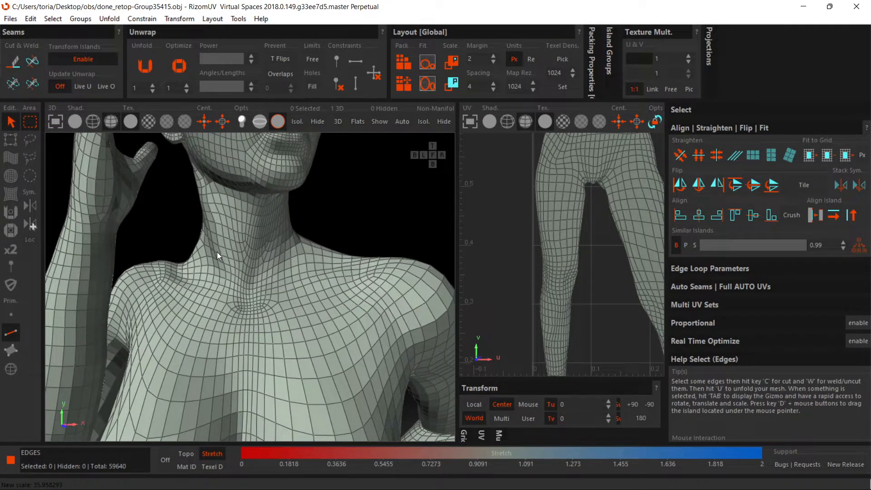
{"action": "double_click", "coordinate": [217, 254]}
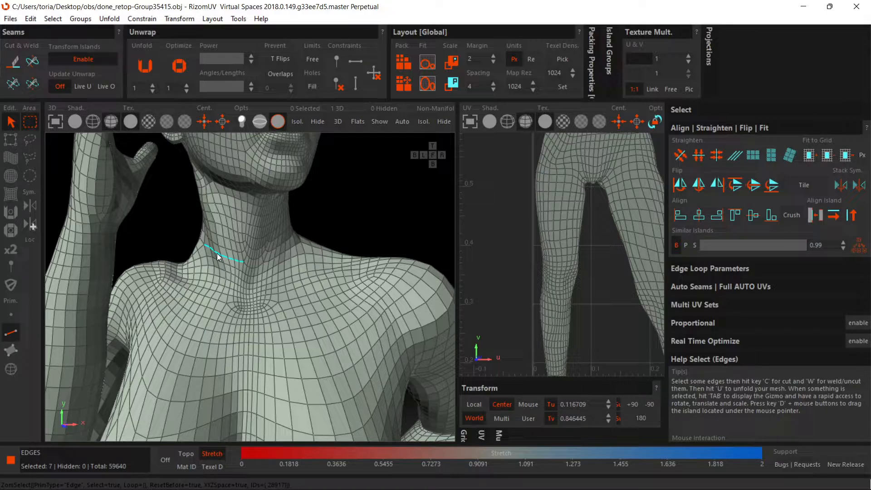
- Extend the edge selection along shortest paths around the side of the neck's base and across its back
{"action": "scroll", "coordinate": [299, 286], "scroll_direction": "down", "scroll_amount": 5}
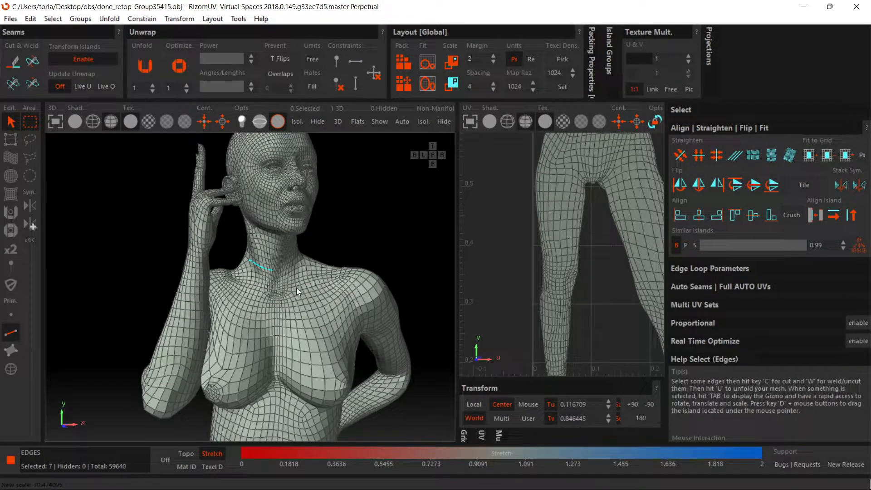
{"action": "middle_click_drag", "start_coordinate": [296, 288], "coordinate": [235, 272]}
{"action": "scroll", "coordinate": [164, 264], "scroll_direction": "up", "scroll_amount": 5}
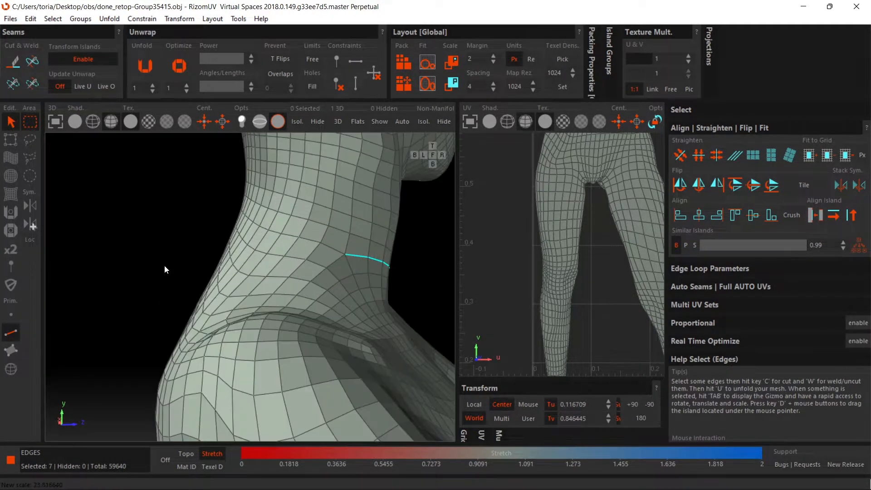
{"action": "left_click", "coordinate": [271, 229]}
{"action": "scroll", "coordinate": [266, 230], "scroll_direction": "down", "scroll_amount": 5}
{"action": "middle_click_drag", "start_coordinate": [261, 230], "coordinate": [265, 261]}
{"action": "scroll", "coordinate": [264, 261], "scroll_direction": "up", "scroll_amount": 3}
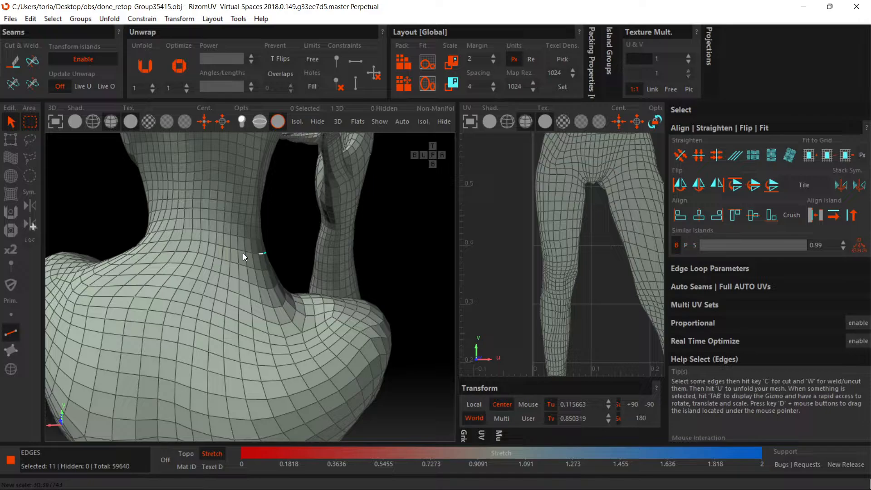
{"action": "left_click", "coordinate": [187, 241]}
{"action": "scroll", "coordinate": [187, 240], "scroll_direction": "down", "scroll_amount": 2}
{"action": "middle_click_drag", "start_coordinate": [188, 240], "coordinate": [283, 281]}
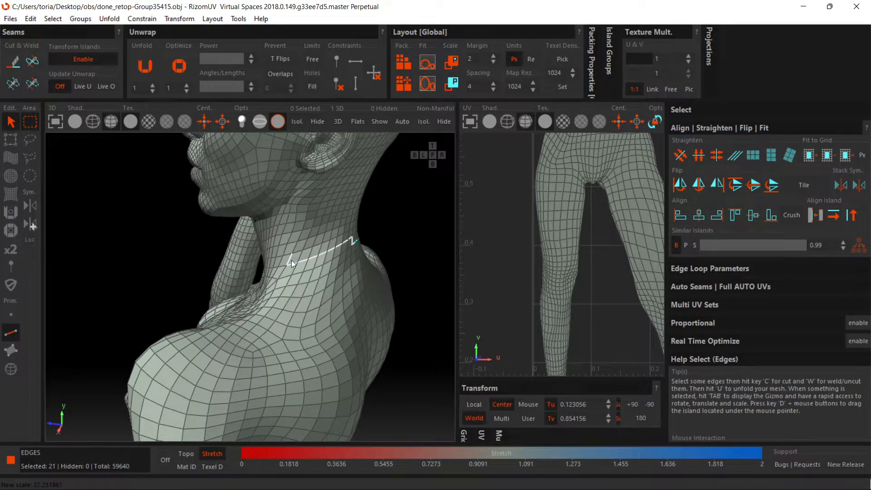
- Try different shortest-path edge selections around the remaining side of the neck towards the front, undoing each one
{"action": "left_click", "coordinate": [281, 265]}
{"action": "middle_click_drag", "start_coordinate": [259, 270], "coordinate": [313, 269]}
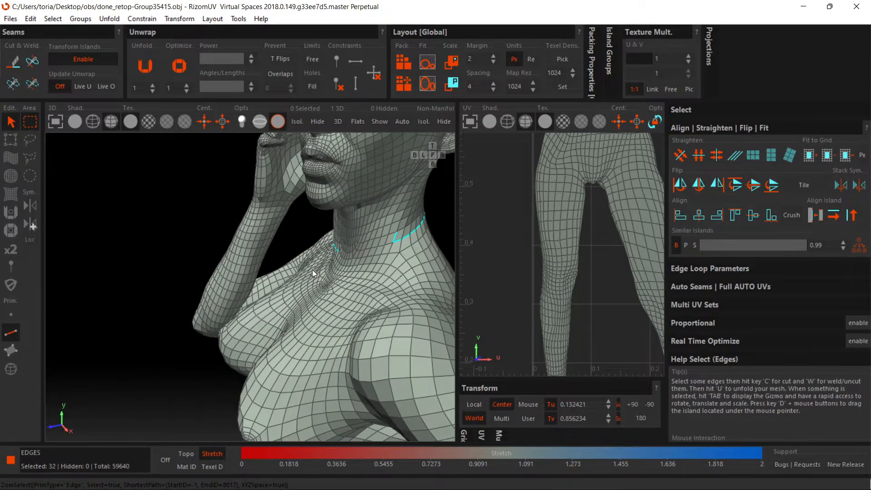
{"action": "key", "text": "ctrl+z"}
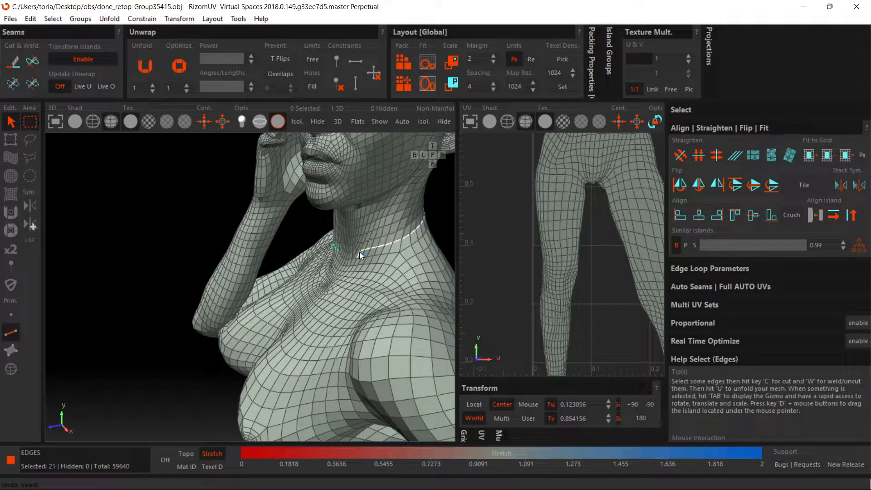
{"action": "left_click", "coordinate": [353, 251]}
{"action": "scroll", "coordinate": [348, 252], "scroll_direction": "up", "scroll_amount": 5}
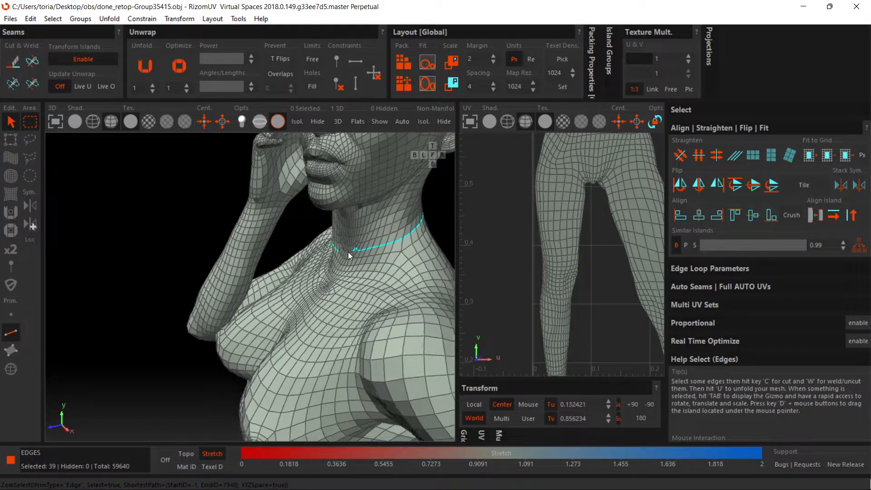
{"action": "left_click_drag", "start_coordinate": [342, 264], "coordinate": [313, 269], "text": "alt"}
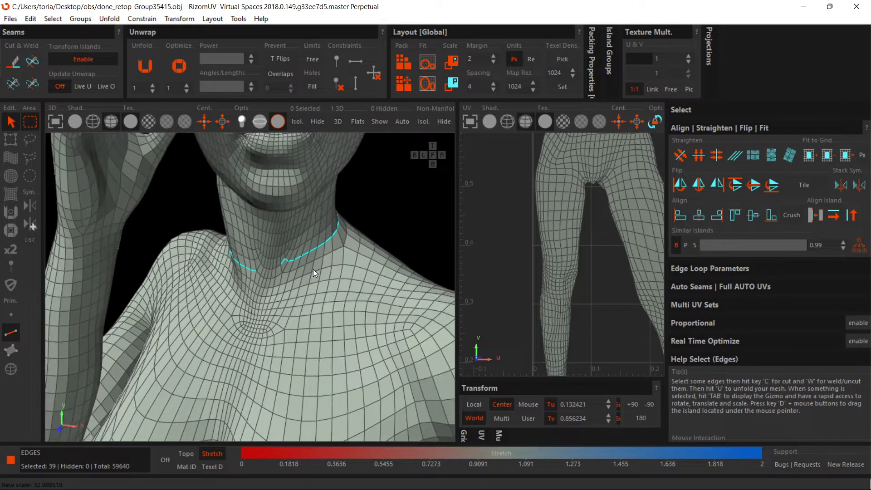
{"action": "key", "text": "ctrl+z"}
{"action": "left_click", "coordinate": [285, 272]}
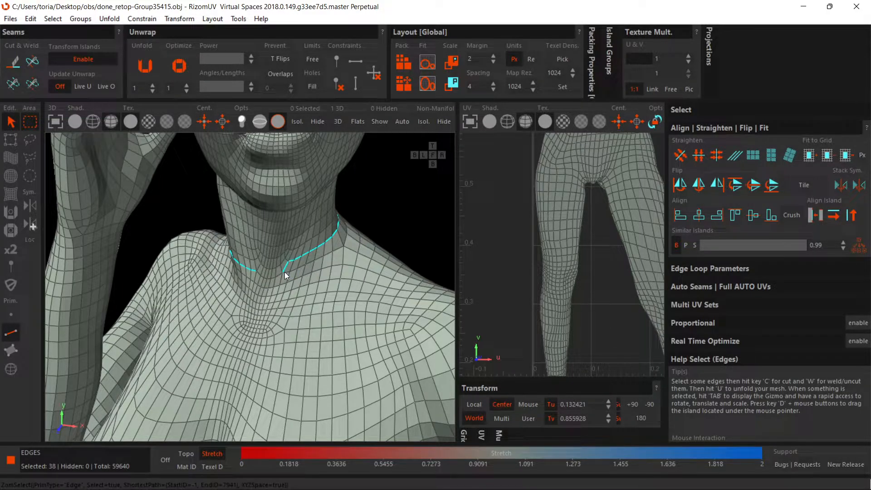
{"action": "key", "text": "ctrl+z"}
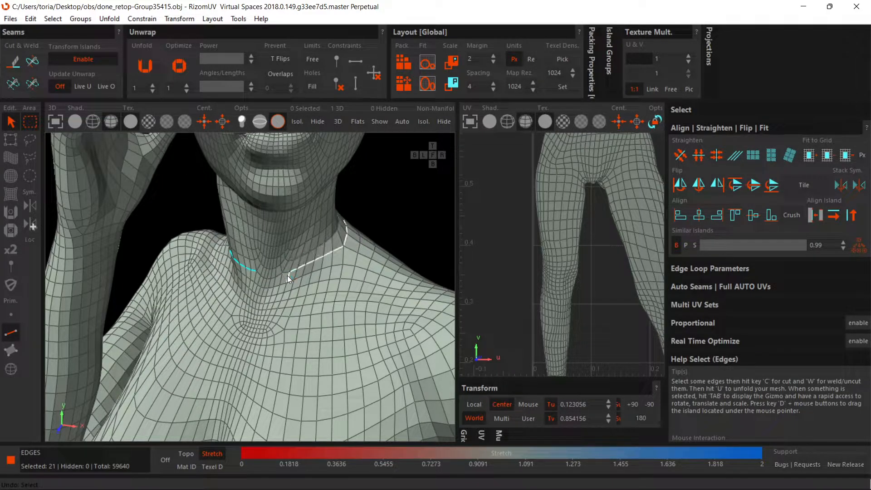
- Complete the closed edge selection around the neck's base and cut it as a UV seam separating the head
{"action": "left_click", "coordinate": [286, 274]}
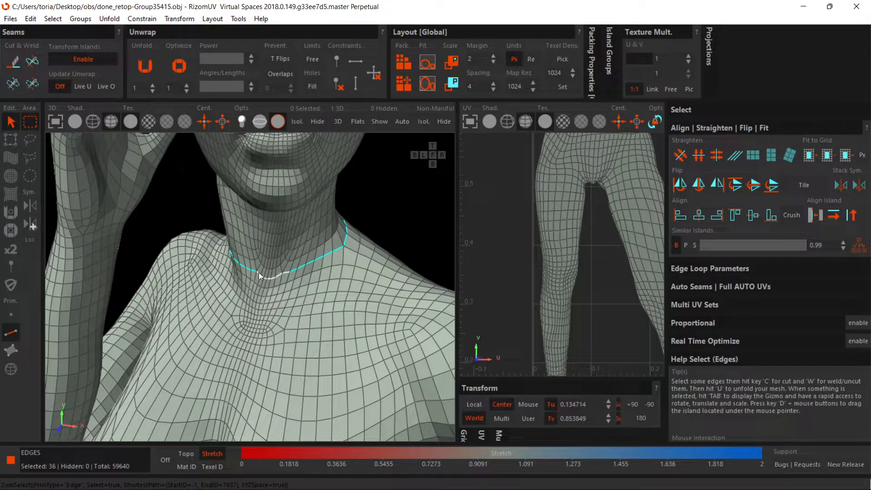
{"action": "key", "text": "c"}
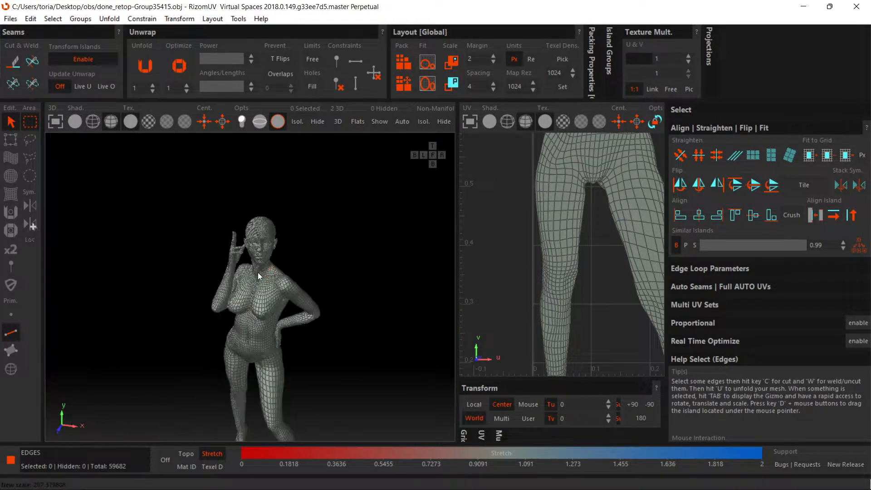
- Select a continuous edge path from the neck seam at the back, up the middle of the head and over the crown
{"action": "scroll", "coordinate": [258, 272], "scroll_direction": "down", "scroll_amount": 5}
{"action": "left_click_drag", "start_coordinate": [327, 269], "coordinate": [261, 283], "text": "alt"}
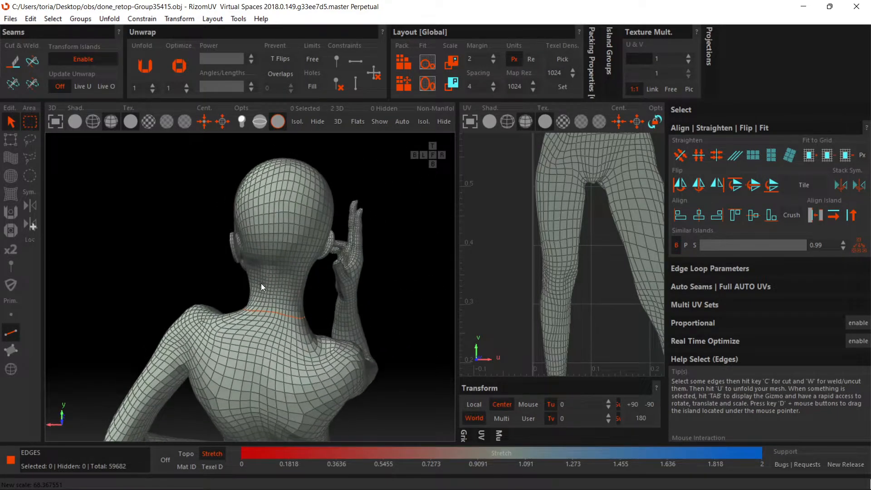
{"action": "left_click", "coordinate": [275, 308]}
{"action": "scroll", "coordinate": [285, 317], "scroll_direction": "up", "scroll_amount": 5}
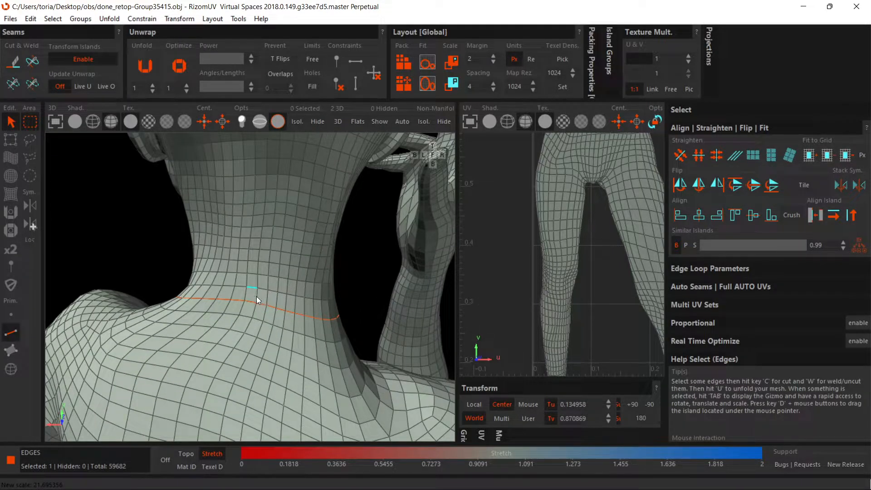
{"action": "scroll", "coordinate": [256, 295], "scroll_direction": "down", "scroll_amount": 5}
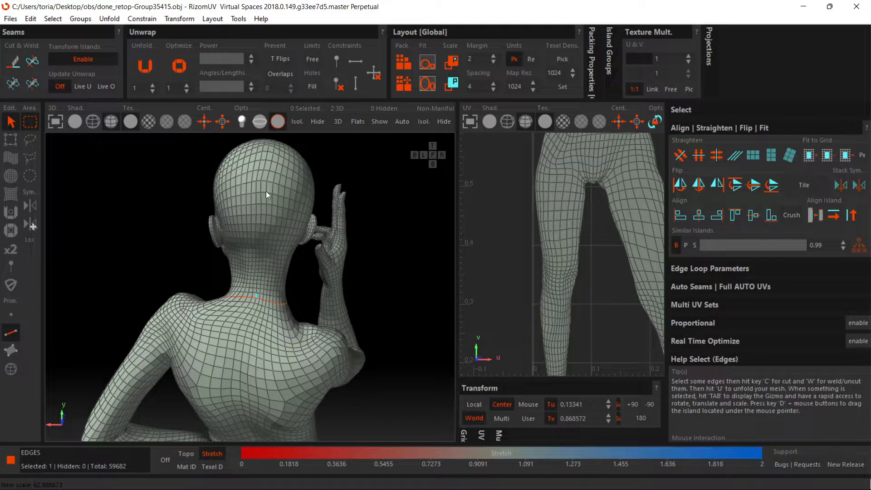
{"action": "left_click", "coordinate": [264, 168]}
{"action": "middle_click_drag", "start_coordinate": [249, 170], "coordinate": [252, 240]}
{"action": "scroll", "coordinate": [255, 270], "scroll_direction": "up", "scroll_amount": 3}
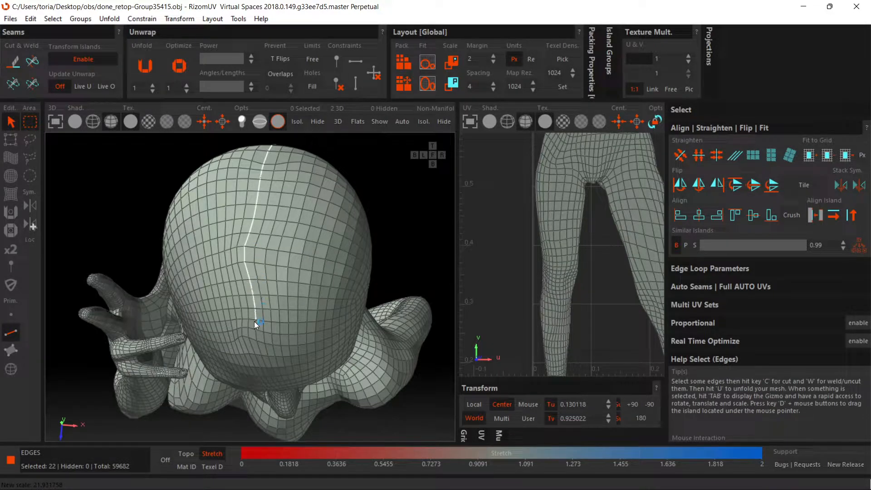
{"action": "left_click", "coordinate": [255, 337], "text": "shift"}
- Extend the head's edge path towards the upper forehead and cut it as a UV seam
{"action": "scroll", "coordinate": [255, 338], "scroll_direction": "down", "scroll_amount": 5}
{"action": "middle_click_drag", "start_coordinate": [255, 337], "coordinate": [270, 276]}
{"action": "scroll", "coordinate": [264, 286], "scroll_direction": "up", "scroll_amount": 5}
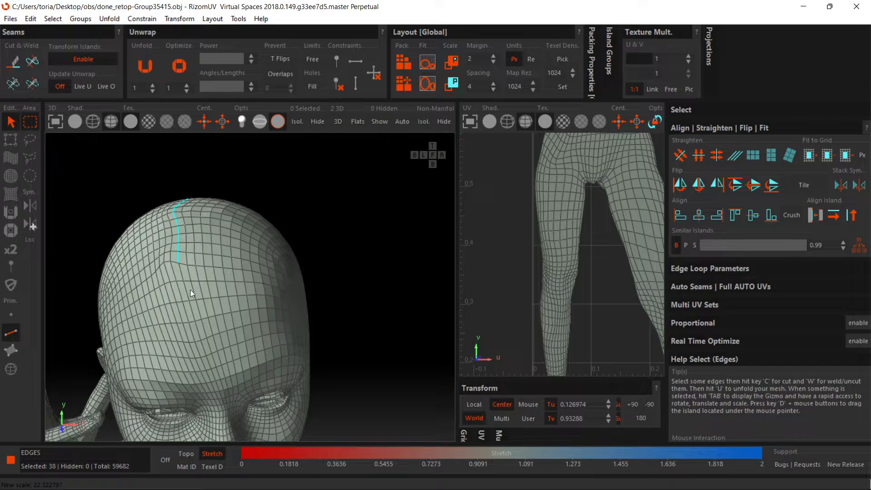
{"action": "left_click", "coordinate": [185, 292], "text": "shift"}
{"action": "scroll", "coordinate": [185, 292], "scroll_direction": "down", "scroll_amount": 6}
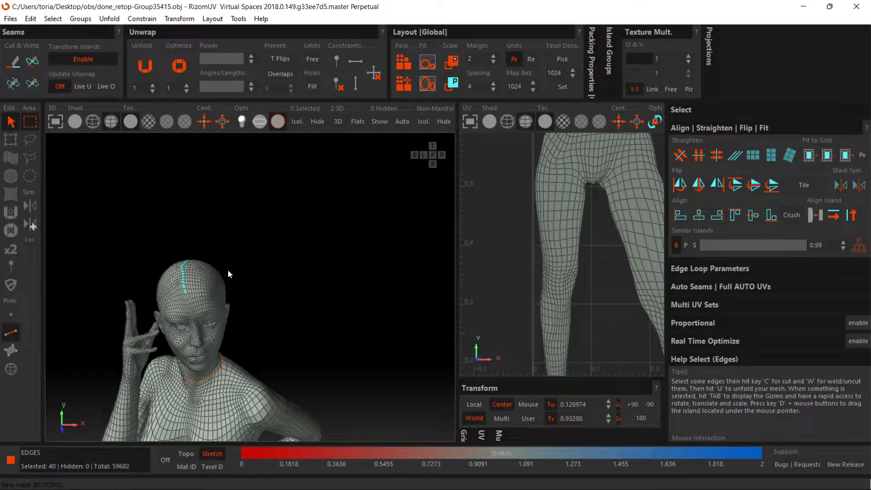
{"action": "key", "text": "c"}
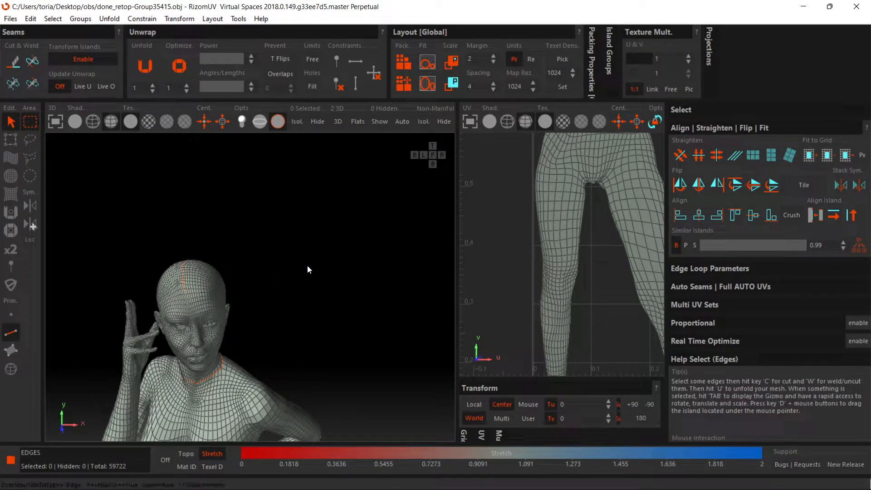
- Try unfolding the mesh, examine the stretch on the neck and the head's UV island, and undo the unfold
{"action": "key", "text": "u"}
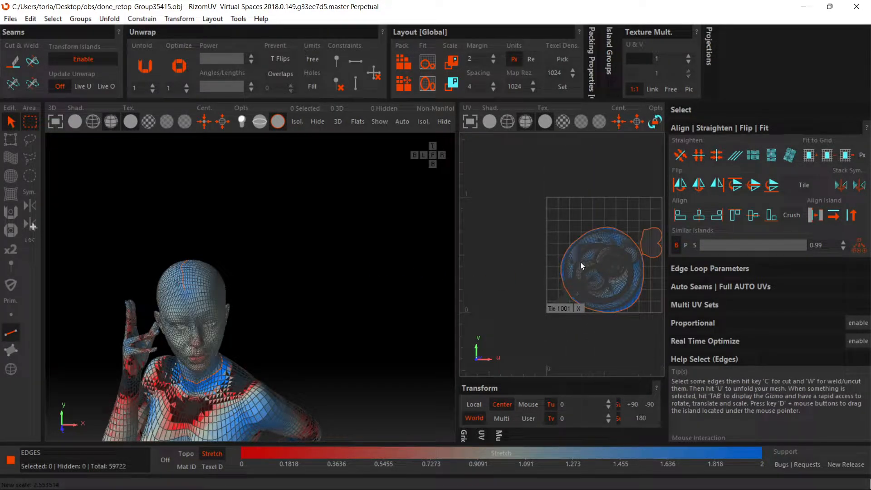
{"action": "middle_click_drag", "start_coordinate": [581, 262], "coordinate": [510, 274]}
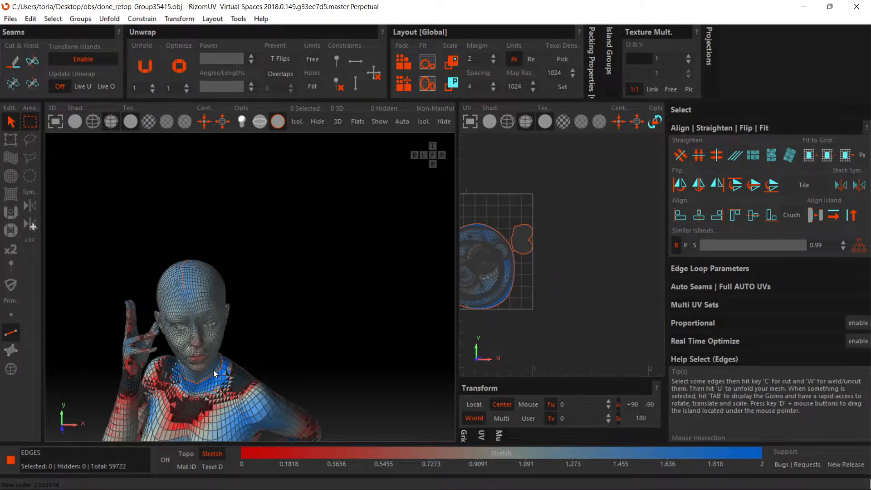
{"action": "middle_click_drag", "start_coordinate": [214, 370], "coordinate": [256, 296]}
{"action": "scroll", "coordinate": [256, 297], "scroll_direction": "up", "scroll_amount": 5}
{"action": "scroll", "coordinate": [256, 296], "scroll_direction": "down", "scroll_amount": 2}
{"action": "middle_click_drag", "start_coordinate": [512, 289], "coordinate": [513, 311]}
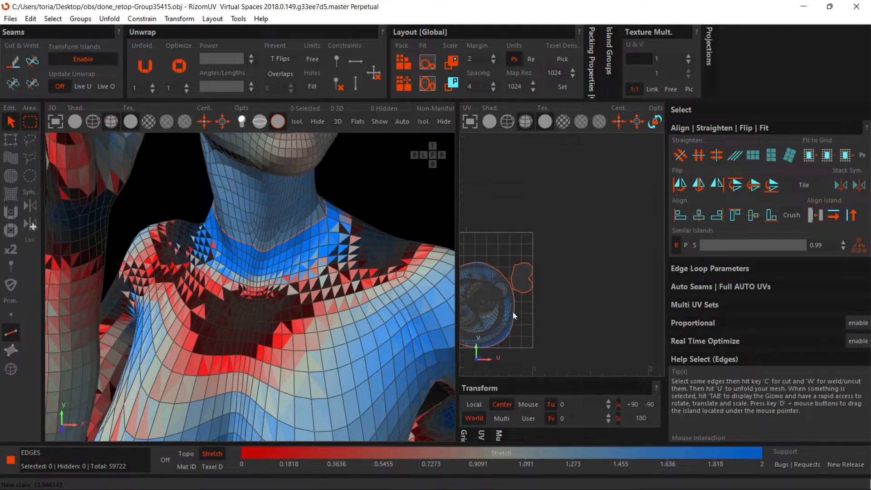
{"action": "scroll", "coordinate": [520, 296], "scroll_direction": "up", "scroll_amount": 10}
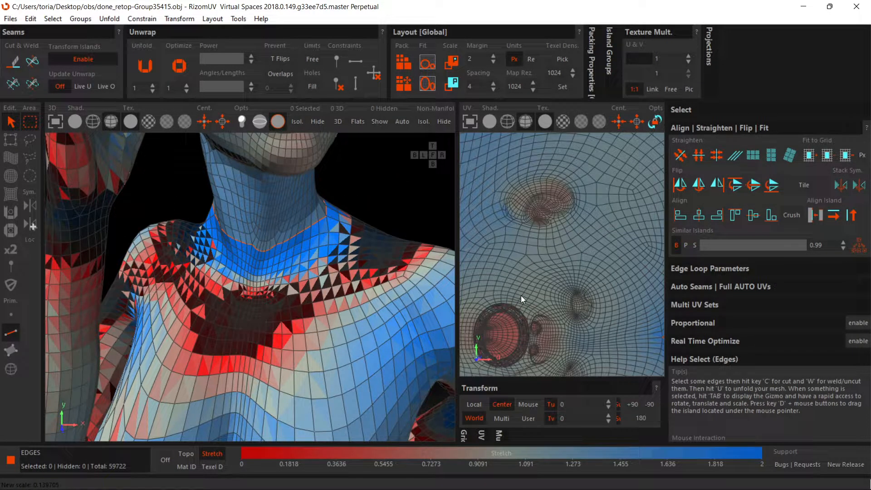
{"action": "scroll", "coordinate": [521, 295], "scroll_direction": "down", "scroll_amount": 4}
{"action": "middle_click_drag", "start_coordinate": [522, 295], "coordinate": [527, 272]}
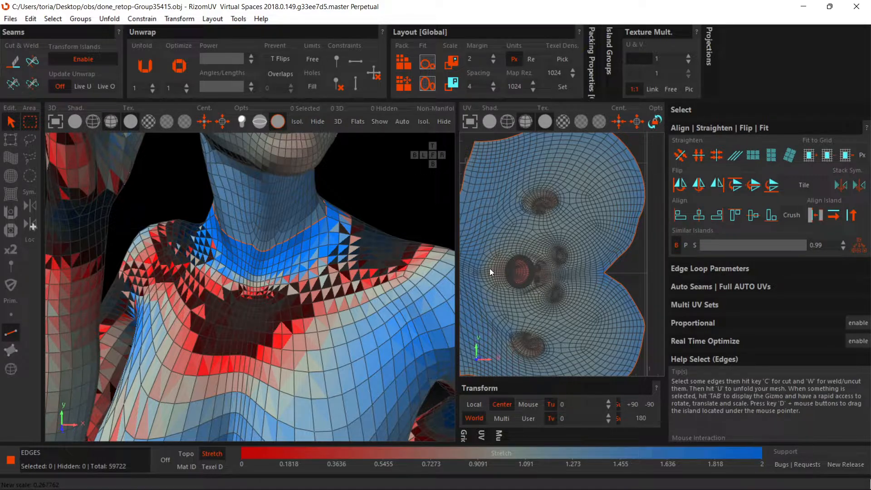
{"action": "scroll", "coordinate": [266, 247], "scroll_direction": "down", "scroll_amount": 3}
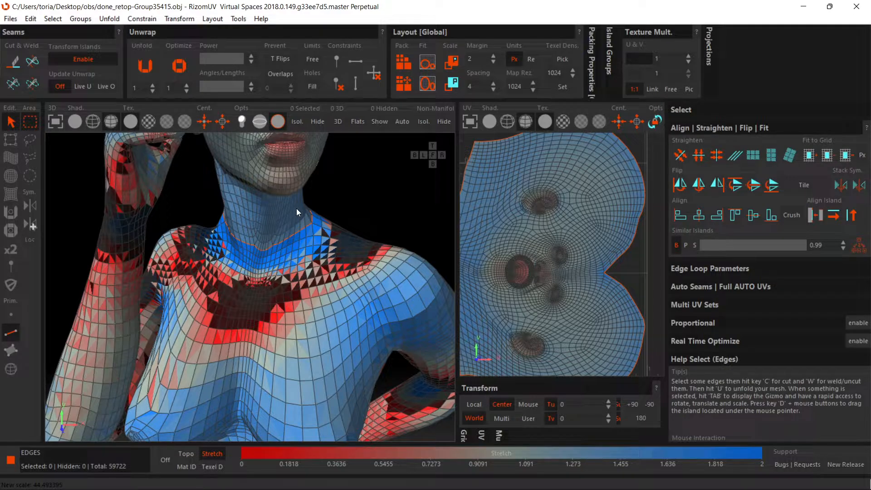
{"action": "key", "text": "ctrl+z"}
- Select the edge loop around the base of the ear beside the raised hand and cut it as a seam
{"action": "mouse_move", "coordinate": [306, 228]}
{"action": "middle_mouse_down"}
{"action": "mouse_move", "coordinate": [306, 269]}
{"action": "mouse_move", "coordinate": [279, 283]}
{"action": "mouse_move", "coordinate": [260, 230]}
{"action": "mouse_move", "coordinate": [307, 231]}
{"action": "middle_mouse_up"}
{"action": "scroll", "coordinate": [259, 264], "scroll_direction": "up", "scroll_amount": 4}
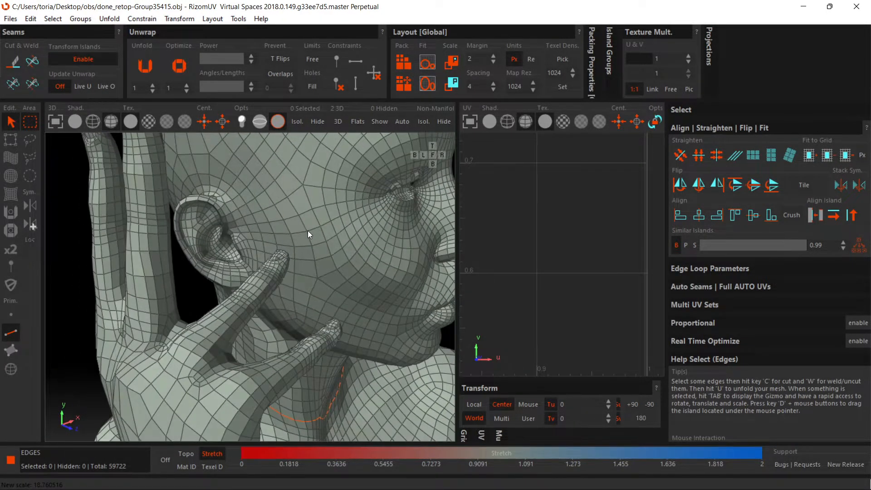
{"action": "double_click", "coordinate": [235, 209]}
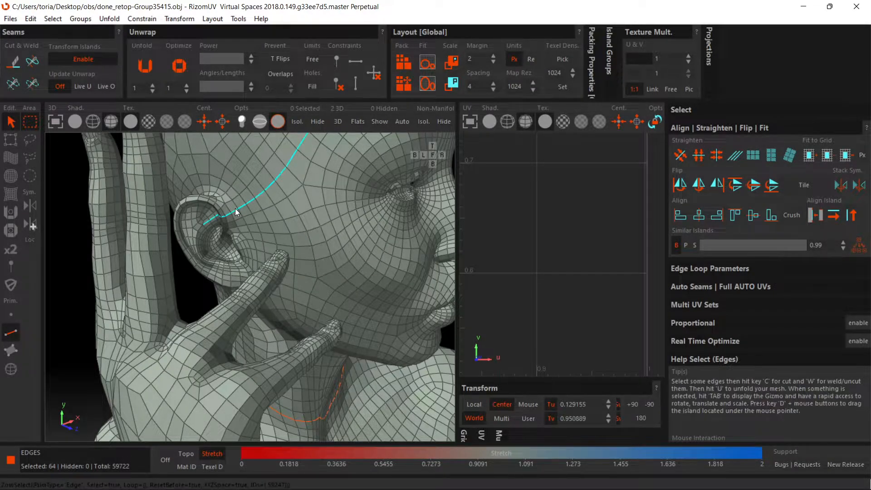
{"action": "left_click", "coordinate": [235, 203]}
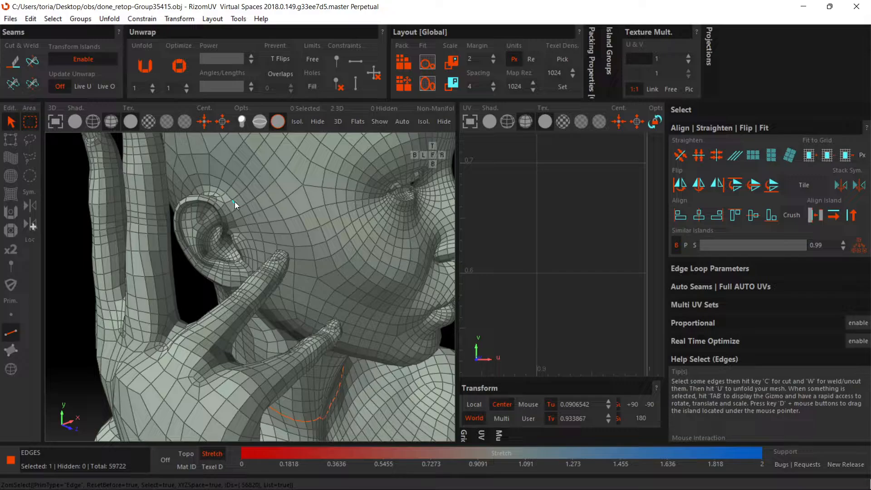
{"action": "double_click", "coordinate": [235, 201]}
{"action": "middle_click_drag", "start_coordinate": [235, 201], "coordinate": [295, 150]}
{"action": "key", "text": "c"}
{"action": "scroll", "coordinate": [277, 190], "scroll_direction": "down", "scroll_amount": 4}
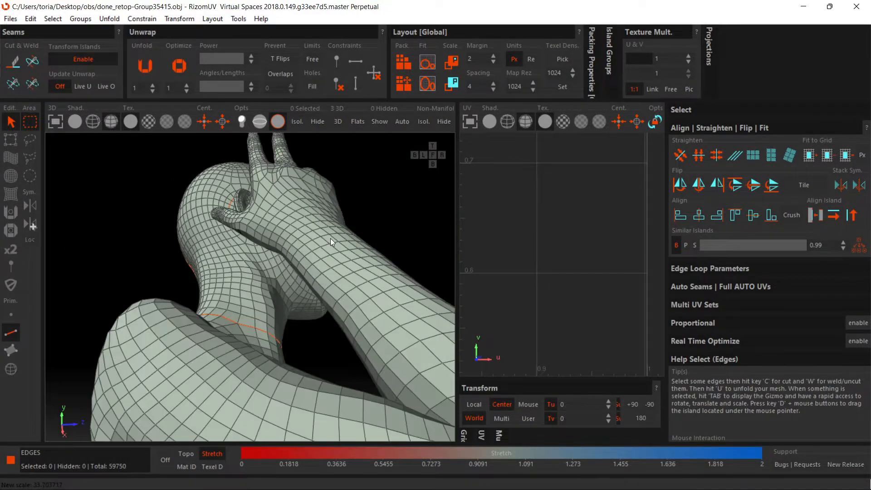
- Select the edge loop around the base of the opposite ear and cut it as a seam
{"action": "middle_click_drag", "start_coordinate": [331, 239], "coordinate": [219, 269]}
{"action": "scroll", "coordinate": [219, 270], "scroll_direction": "down", "scroll_amount": 5}
{"action": "middle_click_drag", "start_coordinate": [351, 242], "coordinate": [307, 248]}
{"action": "scroll", "coordinate": [279, 258], "scroll_direction": "up", "scroll_amount": 5}
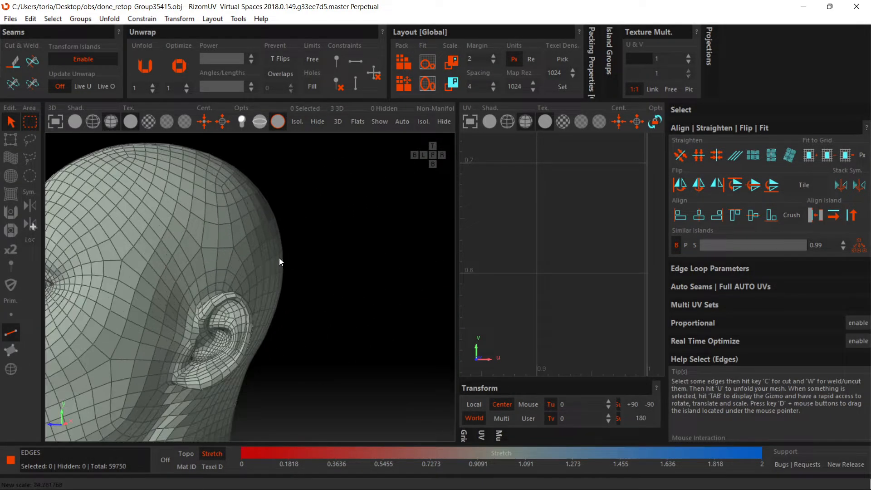
{"action": "double_click", "coordinate": [204, 289]}
{"action": "key", "text": "c"}
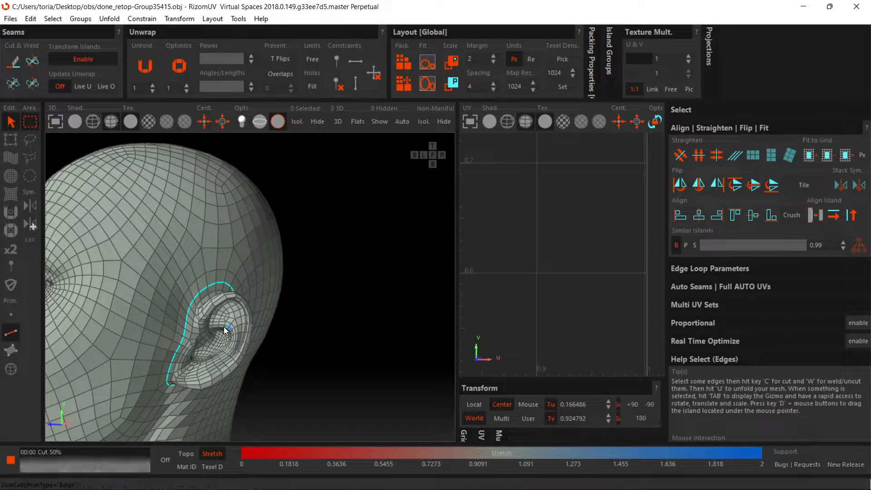
- Select the edge loop along the eyelid rim of the eye on the raised-hand side and cut it
{"action": "scroll", "coordinate": [226, 327], "scroll_direction": "down", "scroll_amount": 5}
{"action": "mouse_move", "coordinate": [242, 324]}
{"action": "middle_mouse_down"}
{"action": "mouse_move", "coordinate": [93, 327]}
{"action": "mouse_move", "coordinate": [238, 328]}
{"action": "mouse_move", "coordinate": [237, 336]}
{"action": "mouse_move", "coordinate": [287, 353]}
{"action": "mouse_move", "coordinate": [246, 340]}
{"action": "middle_mouse_up"}
{"action": "scroll", "coordinate": [188, 343], "scroll_direction": "up", "scroll_amount": 5}
{"action": "scroll", "coordinate": [240, 325], "scroll_direction": "up", "scroll_amount": 5}
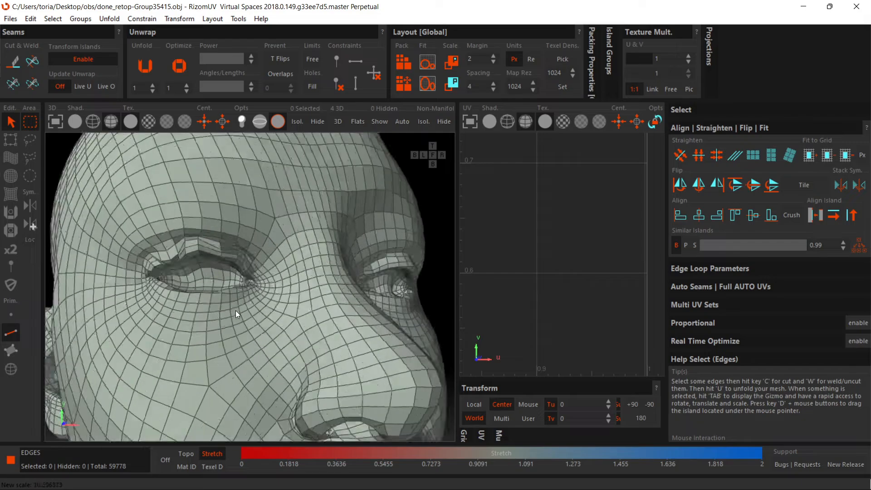
{"action": "scroll", "coordinate": [204, 256], "scroll_direction": "up", "scroll_amount": 4}
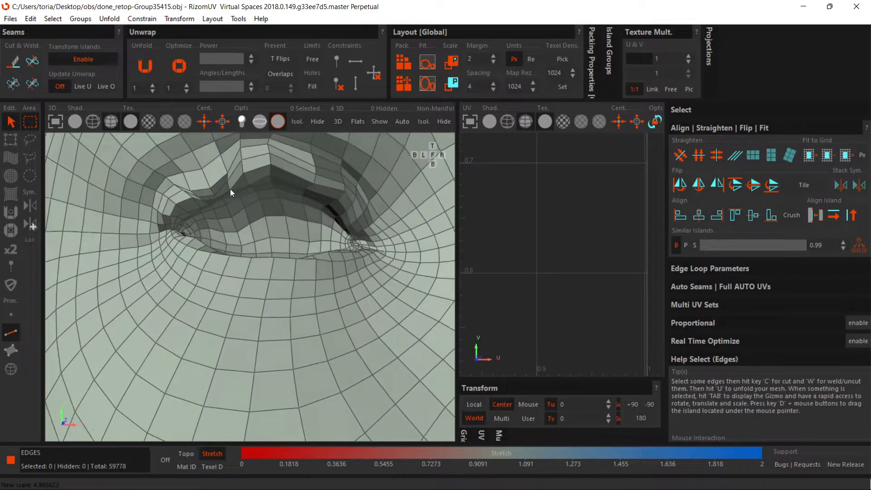
{"action": "middle_click_drag", "start_coordinate": [230, 189], "coordinate": [229, 151]}
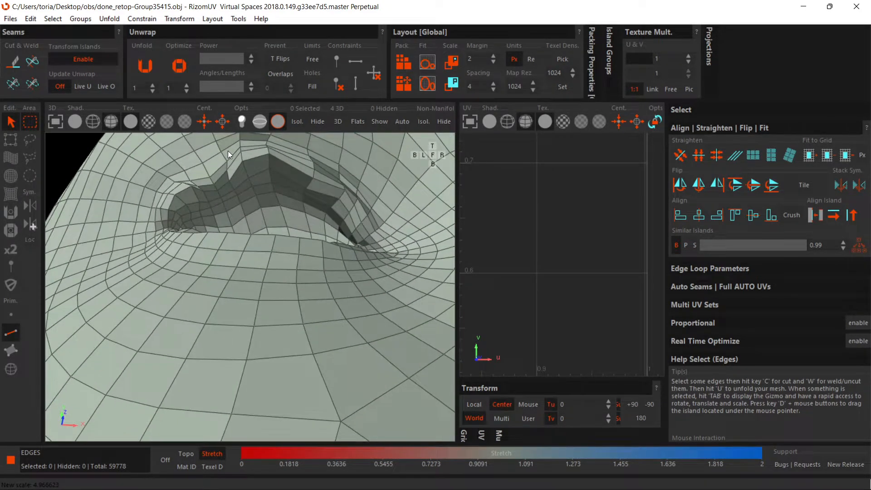
{"action": "double_click", "coordinate": [233, 177]}
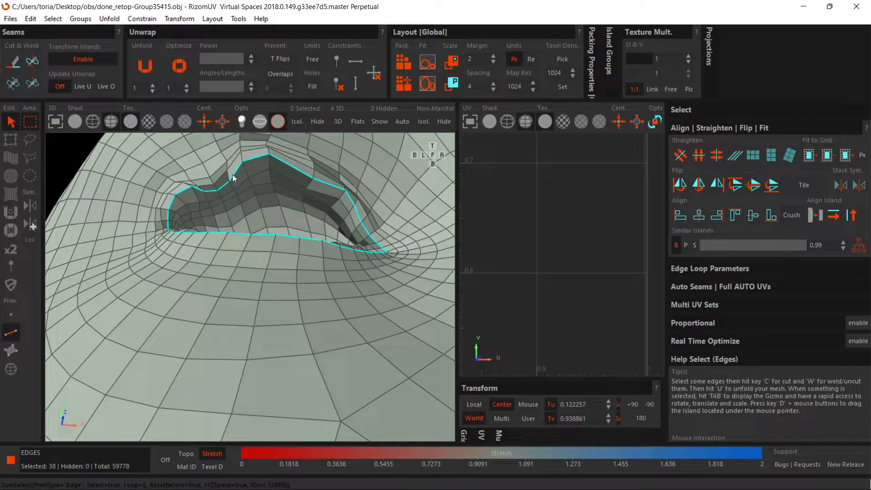
{"action": "key", "text": "c"}
- Cut the matching edge loop along the eyelid rim of the other eye
{"action": "scroll", "coordinate": [233, 182], "scroll_direction": "down", "scroll_amount": 6}
{"action": "middle_click_drag", "start_coordinate": [304, 222], "coordinate": [251, 195]}
{"action": "scroll", "coordinate": [184, 250], "scroll_direction": "up", "scroll_amount": 7}
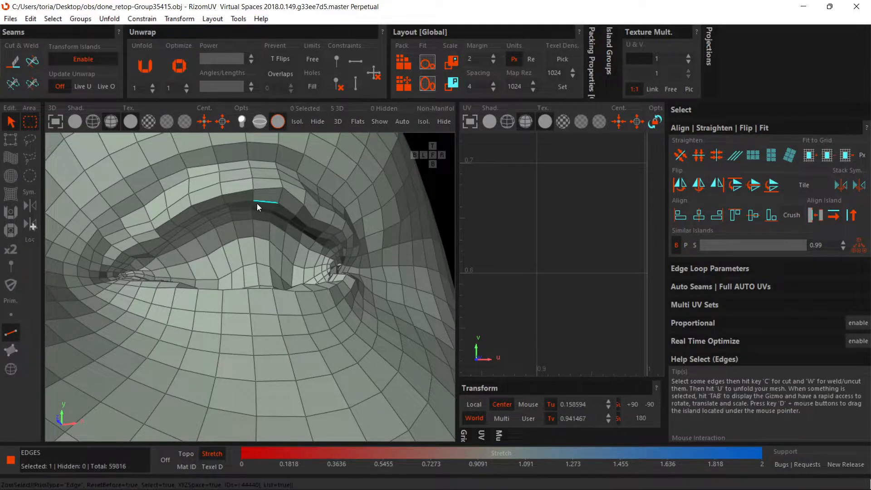
{"action": "double_click", "coordinate": [256, 203]}
{"action": "key", "text": "c"}
- Select the edge loop just inside the lips and cut it to separate the mouth's interior
{"action": "scroll", "coordinate": [253, 215], "scroll_direction": "down", "scroll_amount": 5}
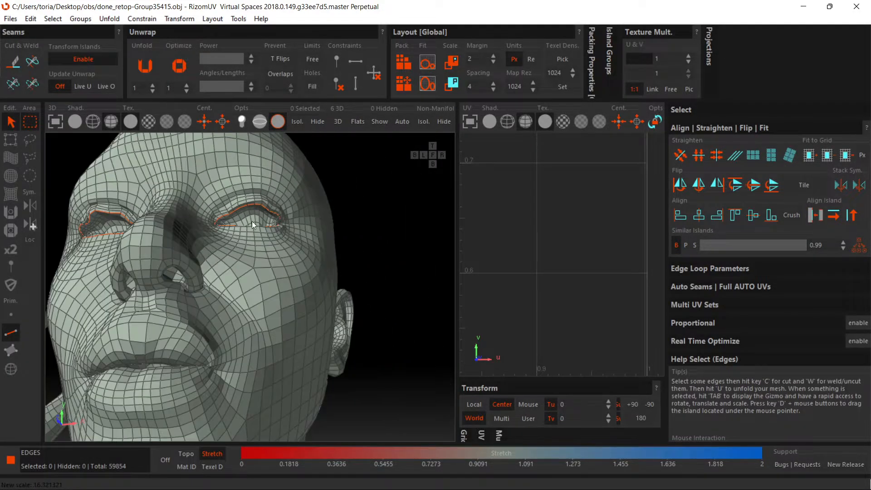
{"action": "left_click_drag", "start_coordinate": [211, 265], "coordinate": [275, 276], "text": "alt"}
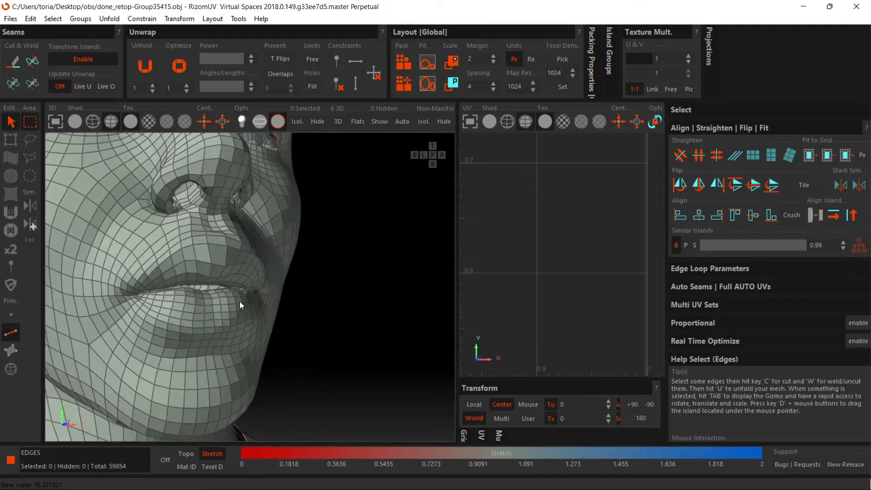
{"action": "scroll", "coordinate": [208, 303], "scroll_direction": "up", "scroll_amount": 6}
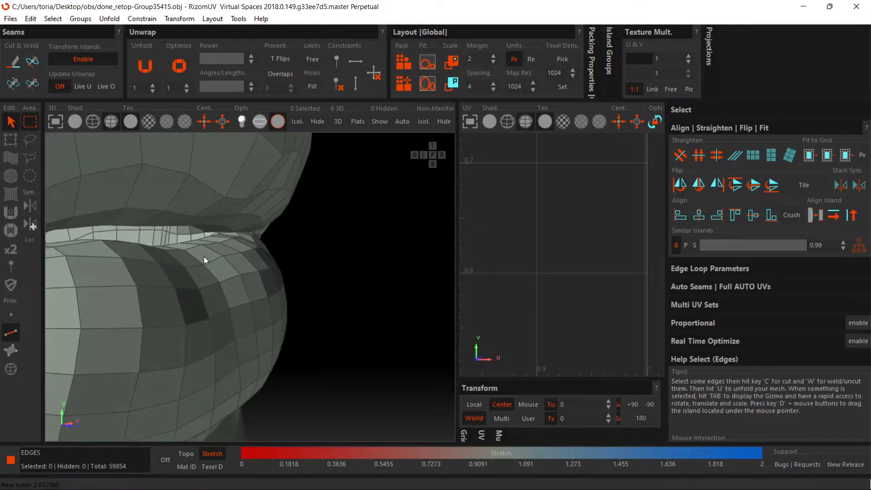
{"action": "double_click", "coordinate": [174, 245]}
{"action": "key", "text": "c"}
- Select the edge loop inside the nostril on the raised-hand side and cut it as a seam
{"action": "scroll", "coordinate": [171, 245], "scroll_direction": "down", "scroll_amount": 4}
{"action": "left_click_drag", "start_coordinate": [183, 213], "coordinate": [182, 159], "text": "alt"}
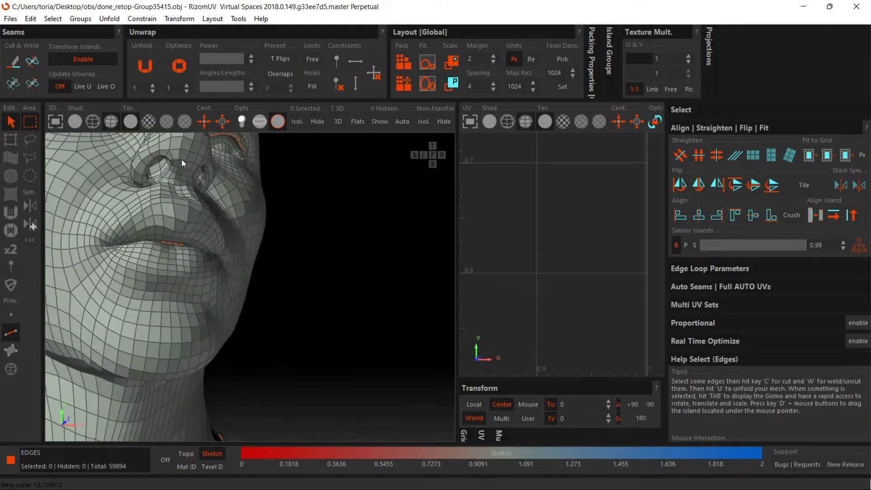
{"action": "scroll", "coordinate": [182, 159], "scroll_direction": "down", "scroll_amount": 3}
{"action": "middle_click_drag", "start_coordinate": [182, 159], "coordinate": [261, 208], "text": "alt"}
{"action": "scroll", "coordinate": [268, 214], "scroll_direction": "up", "scroll_amount": 5}
{"action": "left_click_drag", "start_coordinate": [269, 214], "coordinate": [216, 177], "text": "alt"}
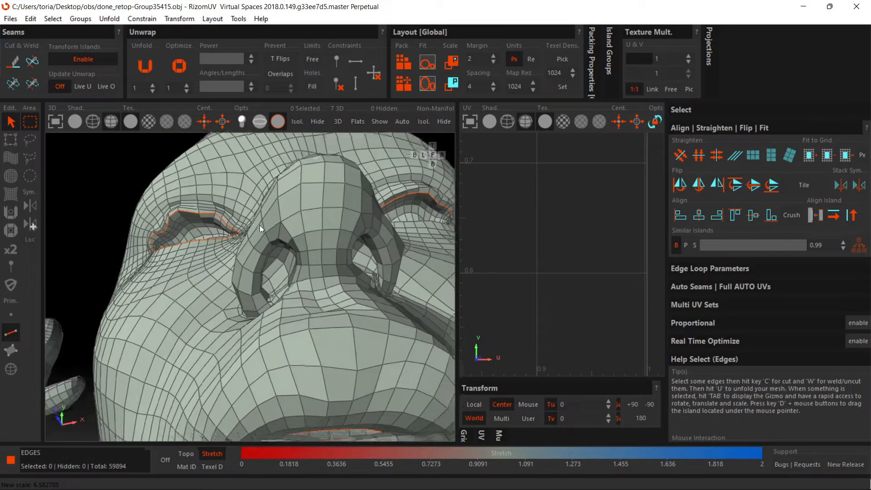
{"action": "scroll", "coordinate": [254, 220], "scroll_direction": "up", "scroll_amount": 6}
{"action": "left_click_drag", "start_coordinate": [248, 208], "coordinate": [228, 208], "text": "alt"}
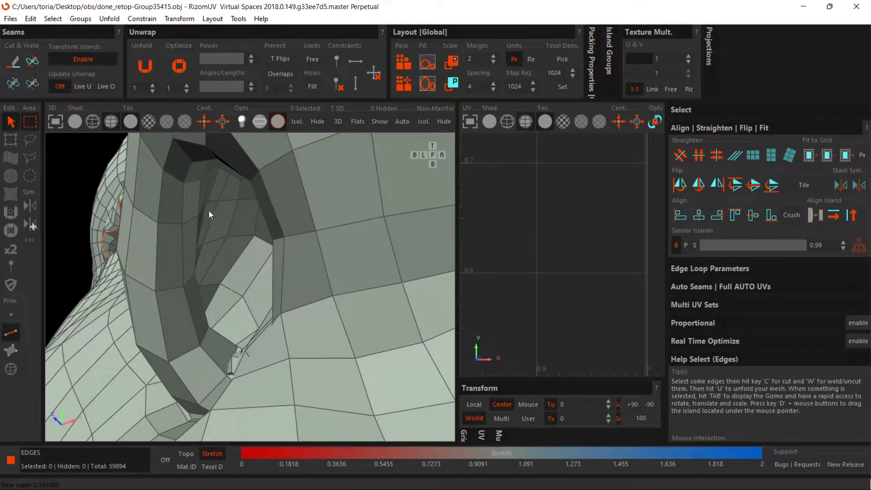
{"action": "left_click", "coordinate": [215, 214]}
{"action": "key", "text": "c"}
- Cut the corresponding edge loop inside the other nostril
{"action": "scroll", "coordinate": [214, 215], "scroll_direction": "down", "scroll_amount": 4}
{"action": "mouse_move", "coordinate": [215, 215]}
{"action": "left_mouse_down", "text": "alt"}
{"action": "mouse_move", "coordinate": [276, 255]}
{"action": "mouse_move", "coordinate": [225, 217]}
{"action": "left_mouse_up", "text": "alt"}
{"action": "scroll", "coordinate": [261, 236], "scroll_direction": "up", "scroll_amount": 4}
{"action": "left_click", "coordinate": [224, 218]}
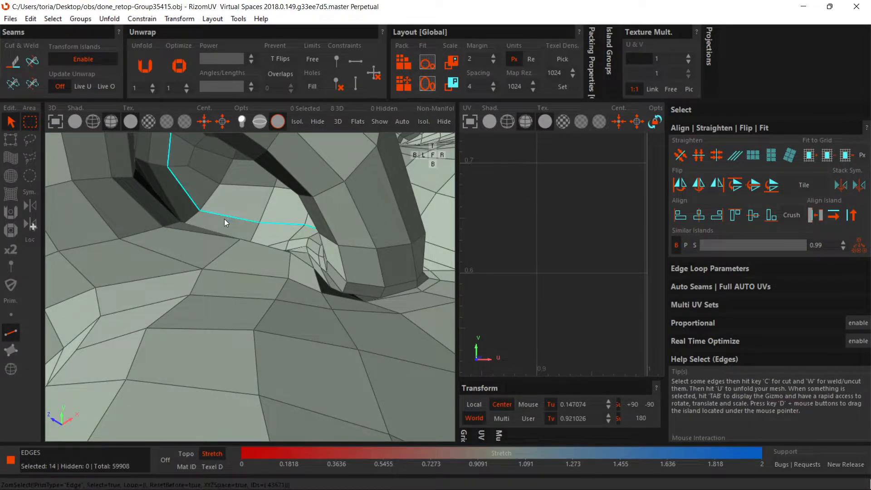
{"action": "key", "text": "c"}
- Unfold and pack the UV islands, and examine the stretch around the nose and nostrils
{"action": "scroll", "coordinate": [224, 223], "scroll_direction": "down", "scroll_amount": 5}
{"action": "left_click_drag", "start_coordinate": [225, 224], "coordinate": [270, 288], "text": "alt"}
{"action": "scroll", "coordinate": [356, 248], "scroll_direction": "down", "scroll_amount": 5}
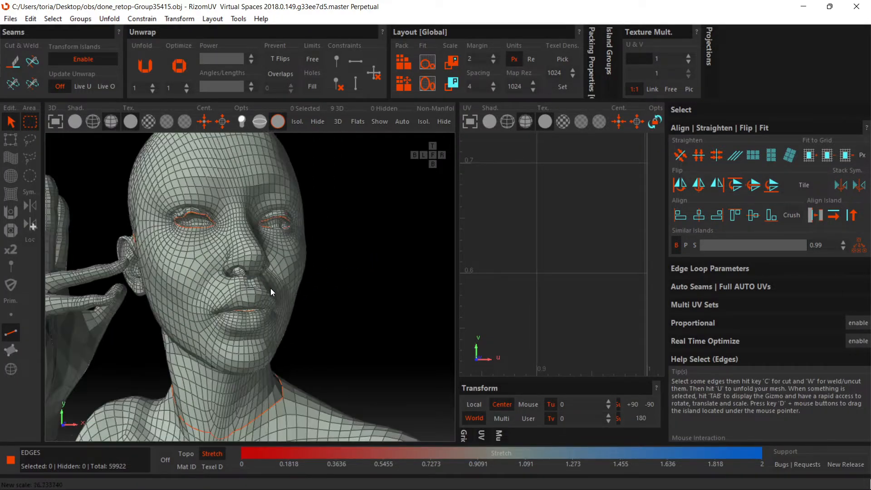
{"action": "left_click", "coordinate": [357, 292]}
{"action": "key", "text": "p"}
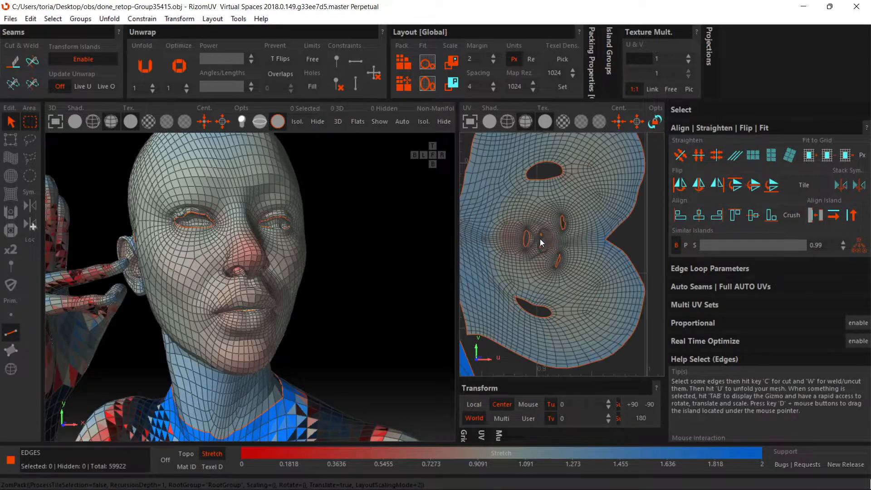
{"action": "scroll", "coordinate": [539, 239], "scroll_direction": "up", "scroll_amount": 5}
{"action": "scroll", "coordinate": [537, 245], "scroll_direction": "up", "scroll_amount": 5}
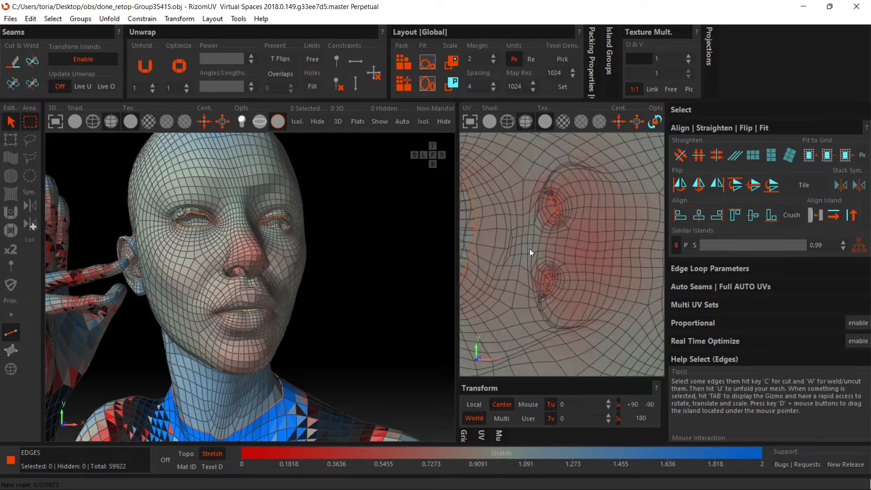
{"action": "scroll", "coordinate": [518, 247], "scroll_direction": "down", "scroll_amount": 3}
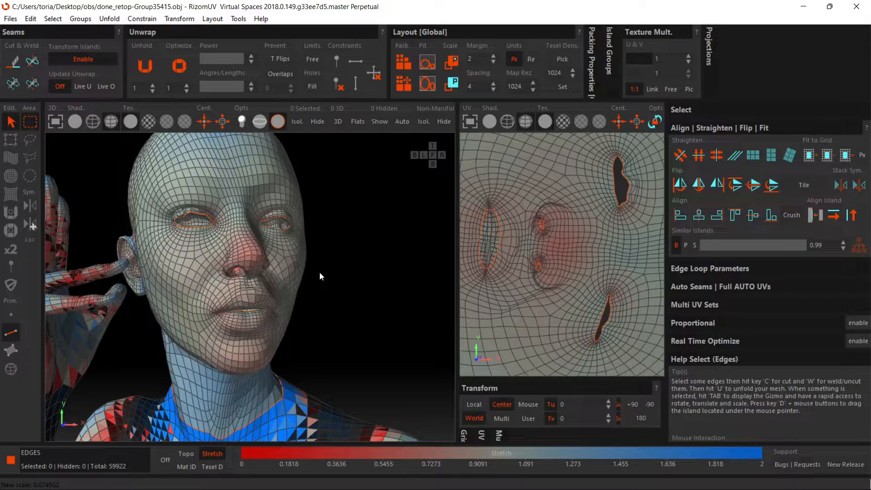
- Undo the last unfold and pack, and cut the torso's midline edge loop from the neck seam down the front and up the back
{"action": "key", "text": "ctrl+z"}
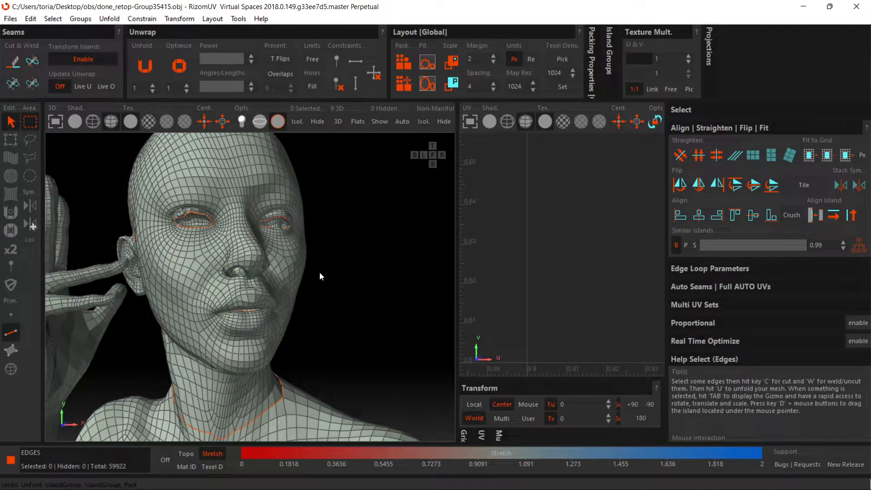
{"action": "scroll", "coordinate": [294, 288], "scroll_direction": "down", "scroll_amount": 3}
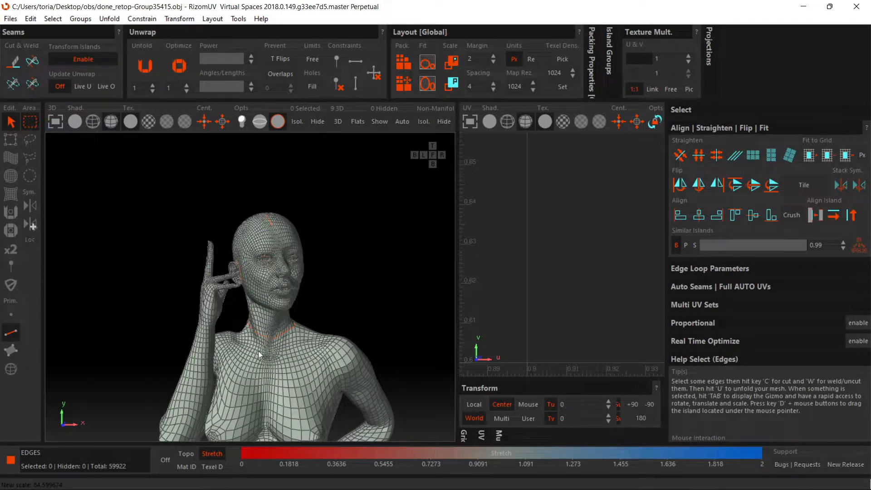
{"action": "scroll", "coordinate": [258, 350], "scroll_direction": "up", "scroll_amount": 6}
{"action": "middle_click_drag", "start_coordinate": [289, 185], "coordinate": [259, 233], "text": "alt"}
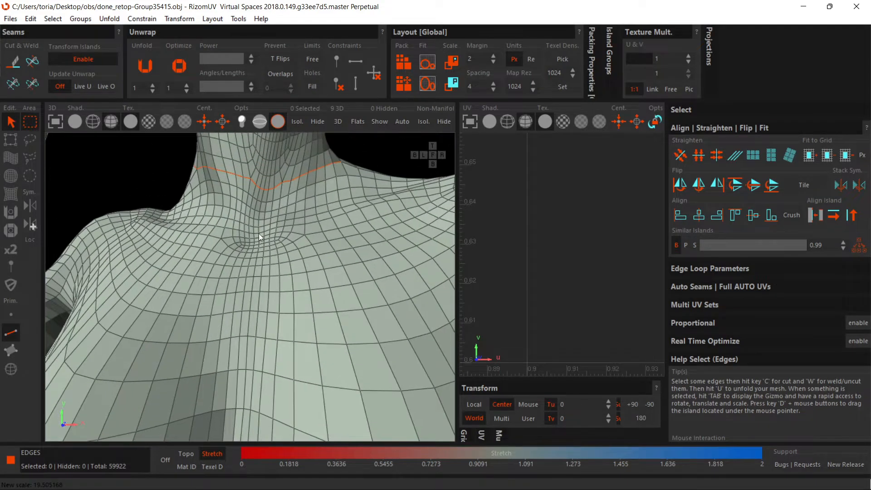
{"action": "left_click", "coordinate": [268, 191]}
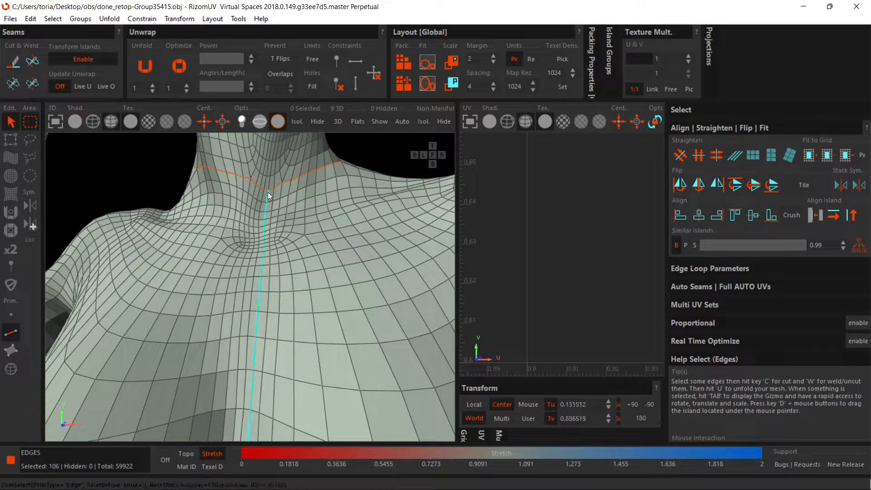
{"action": "double_click", "coordinate": [267, 192]}
{"action": "scroll", "coordinate": [268, 192], "scroll_direction": "down", "scroll_amount": 6}
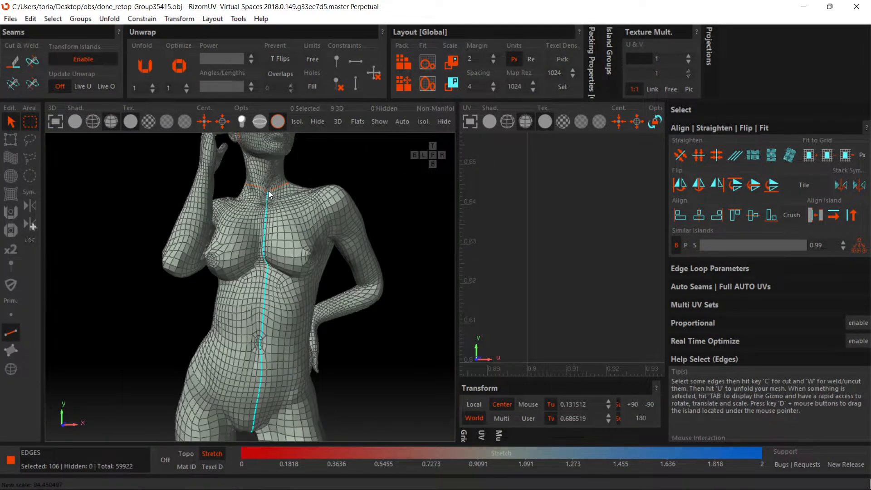
{"action": "left_click_drag", "start_coordinate": [269, 199], "coordinate": [485, 228], "text": "alt"}
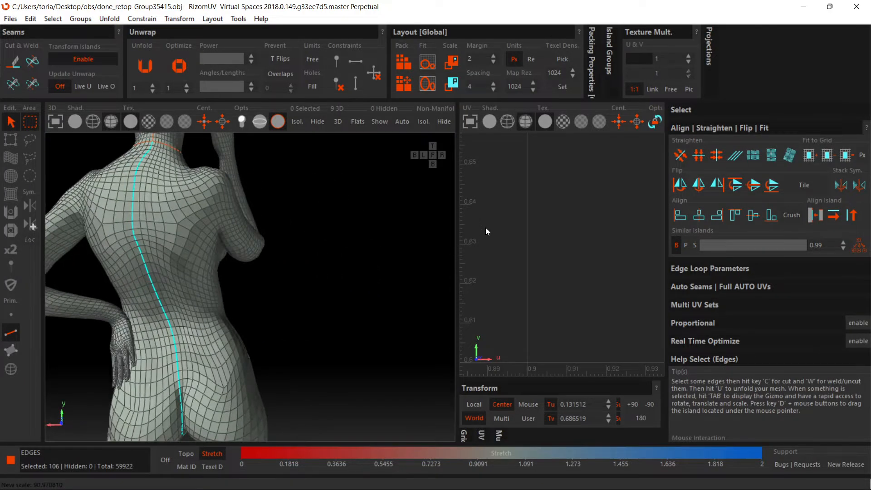
{"action": "key", "text": "c"}
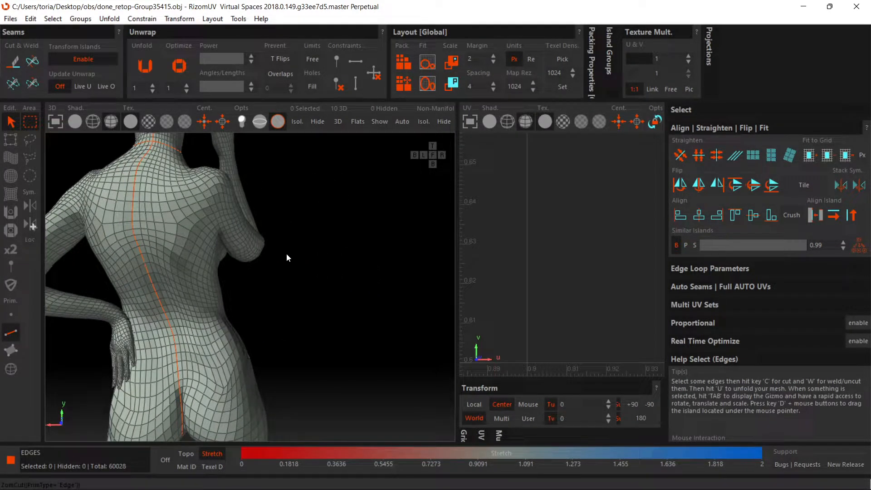
- Cut an edge loop around the top of each thigh to separate the legs
{"action": "left_click_drag", "start_coordinate": [315, 288], "coordinate": [63, 294], "text": "alt"}
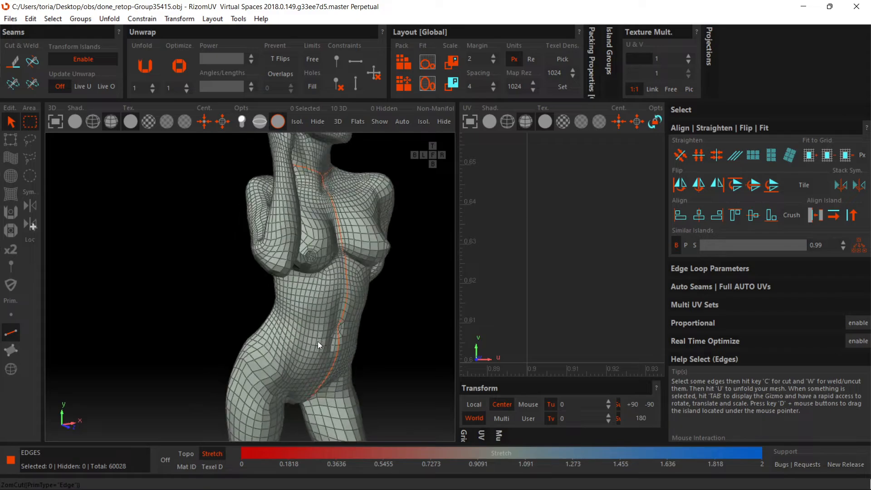
{"action": "middle_click_drag", "start_coordinate": [318, 341], "coordinate": [302, 265], "text": "alt"}
{"action": "left_click_drag", "start_coordinate": [302, 266], "coordinate": [239, 263], "text": "alt"}
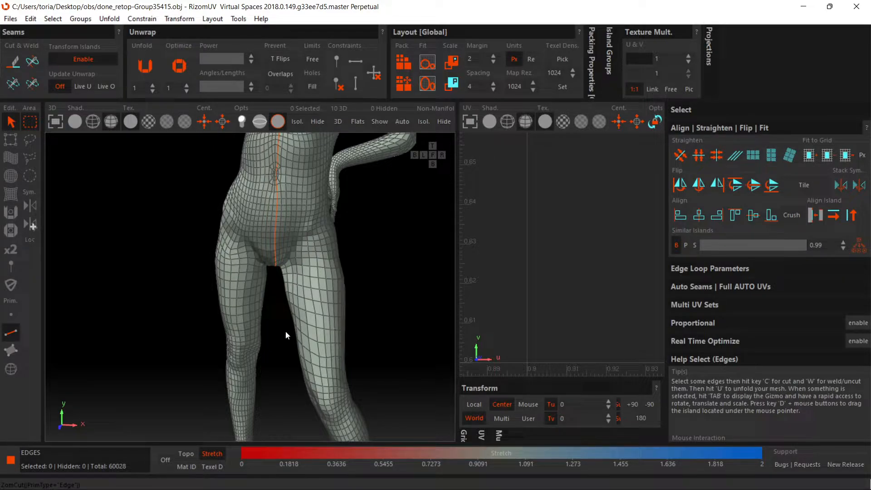
{"action": "right_click_drag", "start_coordinate": [286, 335], "coordinate": [265, 301], "text": "alt"}
{"action": "middle_click_drag", "start_coordinate": [269, 295], "coordinate": [277, 304], "text": "alt"}
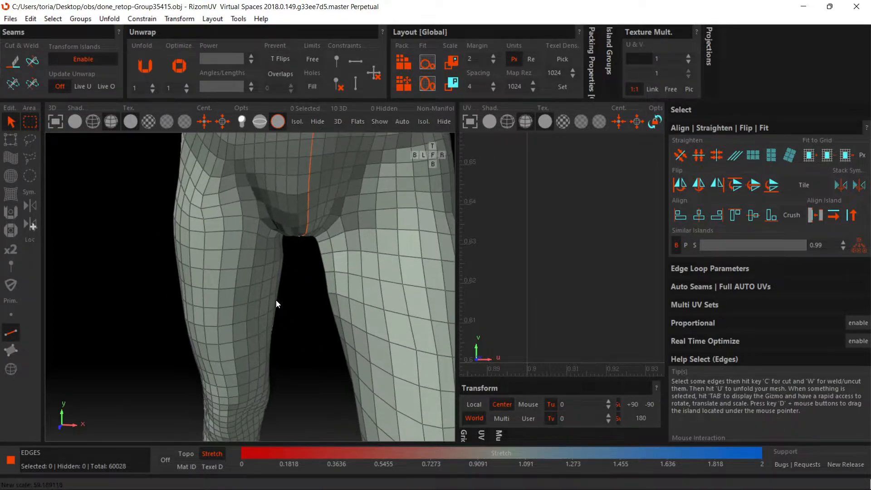
{"action": "double_click", "coordinate": [247, 250]}
{"action": "key", "text": "c"}
{"action": "double_click", "coordinate": [363, 250]}
{"action": "key", "text": "c"}
- Cut the short edge runs at the groin that connect the torso's midline seam to both thigh seams
{"action": "left_click_drag", "start_coordinate": [341, 277], "coordinate": [330, 183], "text": "alt"}
{"action": "scroll", "coordinate": [291, 270], "scroll_direction": "up", "scroll_amount": 4}
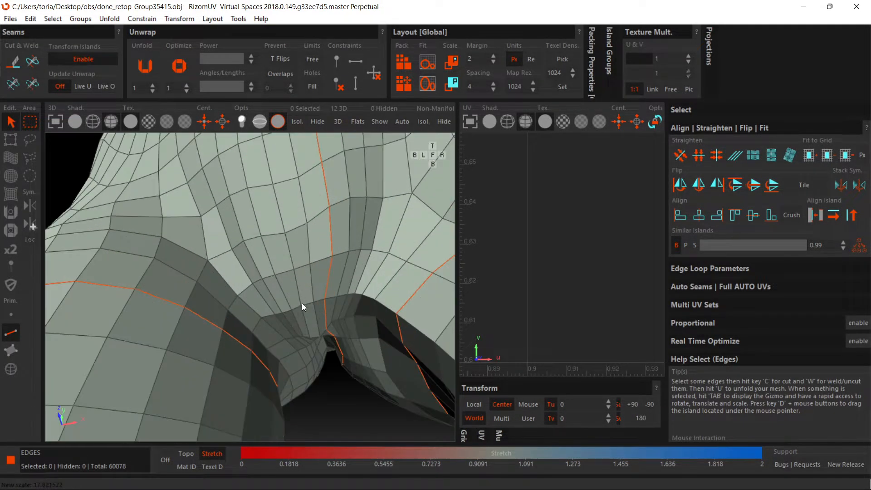
{"action": "left_click", "coordinate": [307, 303]}
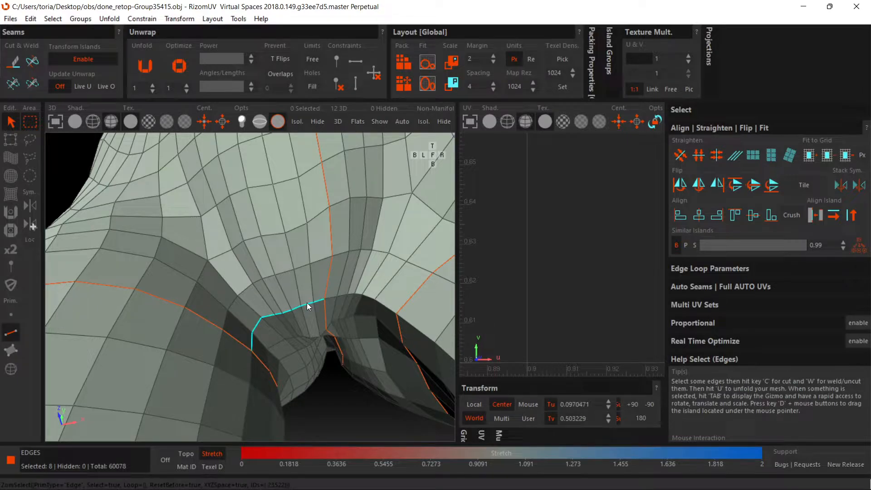
{"action": "key", "text": "c"}
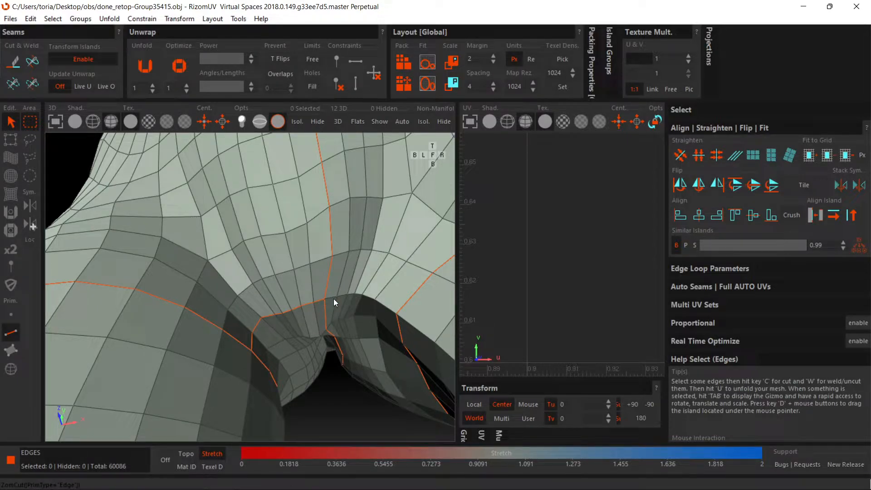
{"action": "left_click", "coordinate": [334, 296]}
{"action": "key", "text": "c"}
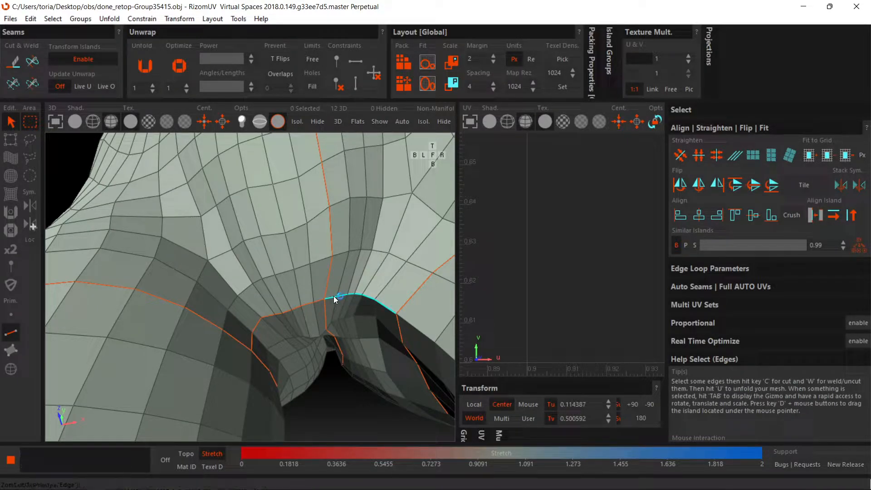
- Cut the edge loop across the front of the ankle on the raised-hand side
{"action": "scroll", "coordinate": [311, 286], "scroll_direction": "down", "scroll_amount": 5}
{"action": "left_click_drag", "start_coordinate": [311, 290], "coordinate": [318, 367], "text": "alt"}
{"action": "middle_click_drag", "start_coordinate": [318, 367], "coordinate": [289, 283], "text": "alt"}
{"action": "scroll", "coordinate": [289, 286], "scroll_direction": "up", "scroll_amount": 6}
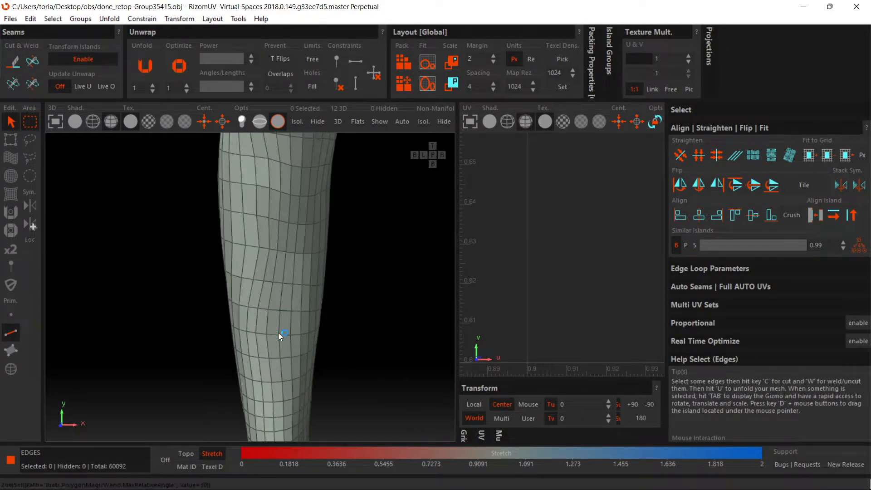
{"action": "scroll", "coordinate": [289, 310], "scroll_direction": "up", "scroll_amount": 3}
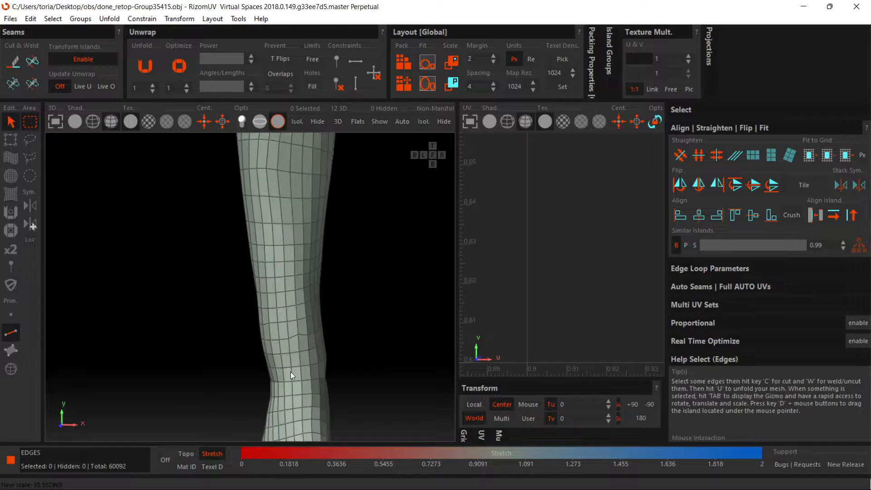
{"action": "double_click", "coordinate": [298, 328]}
{"action": "key", "text": "c"}
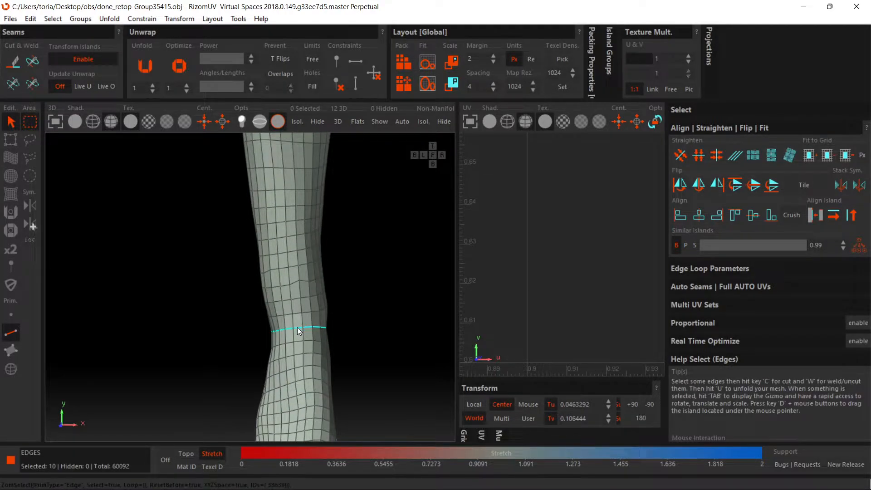
- Cut the corresponding edge loop across the front of the other leg's ankle
{"action": "scroll", "coordinate": [297, 328], "scroll_direction": "down", "scroll_amount": 5}
{"action": "middle_click_drag", "start_coordinate": [321, 315], "coordinate": [261, 301]}
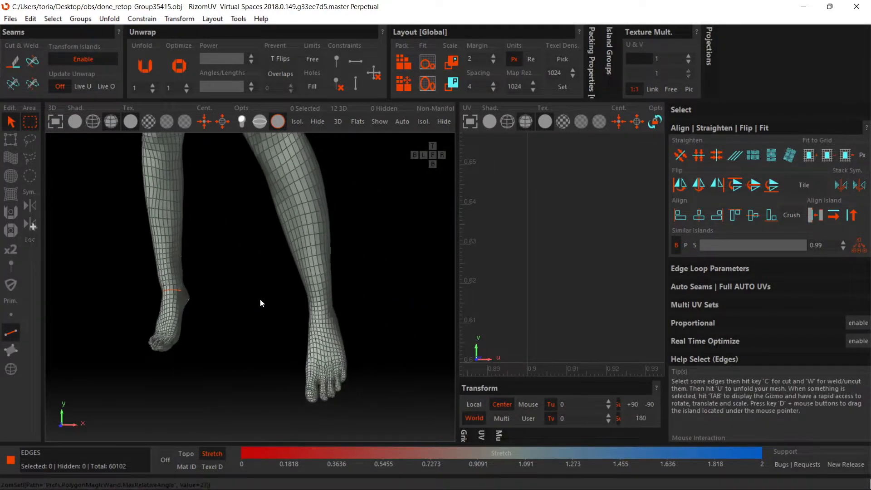
{"action": "scroll", "coordinate": [325, 310], "scroll_direction": "up", "scroll_amount": 4}
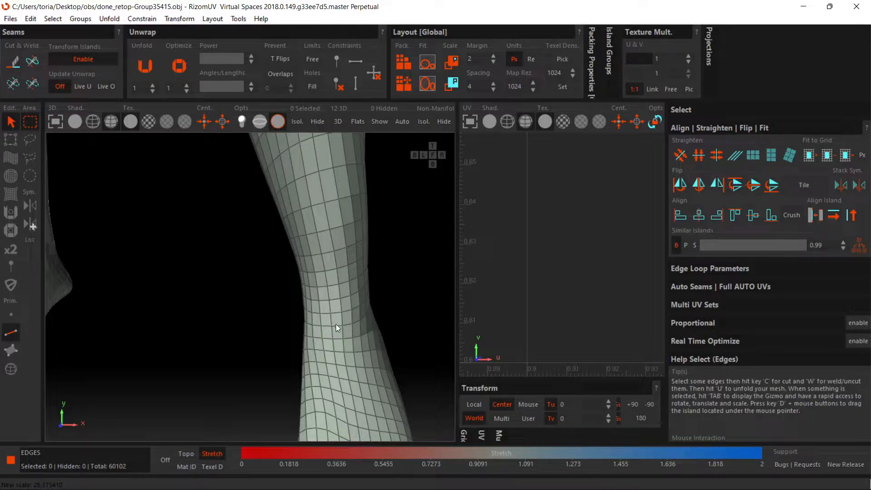
{"action": "double_click", "coordinate": [338, 326]}
{"action": "key", "text": "c"}
{"action": "scroll", "coordinate": [337, 326], "scroll_direction": "down", "scroll_amount": 5}
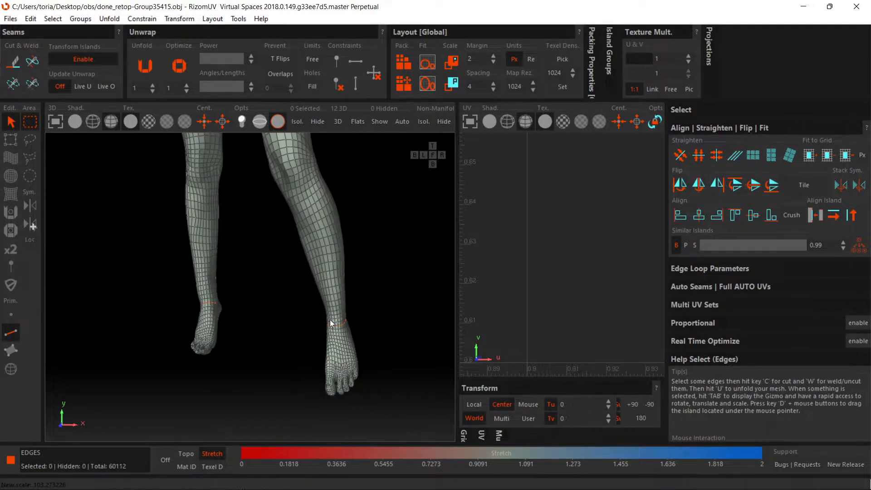
- Select the edge path around the back of the hip-hand-side ankle above the heel and cut it to close the ankle seam
{"action": "scroll", "coordinate": [330, 319], "scroll_direction": "down", "scroll_amount": 5}
{"action": "middle_click_drag", "start_coordinate": [341, 268], "coordinate": [273, 256]}
{"action": "scroll", "coordinate": [211, 281], "scroll_direction": "up", "scroll_amount": 3}
{"action": "scroll", "coordinate": [272, 269], "scroll_direction": "up", "scroll_amount": 5}
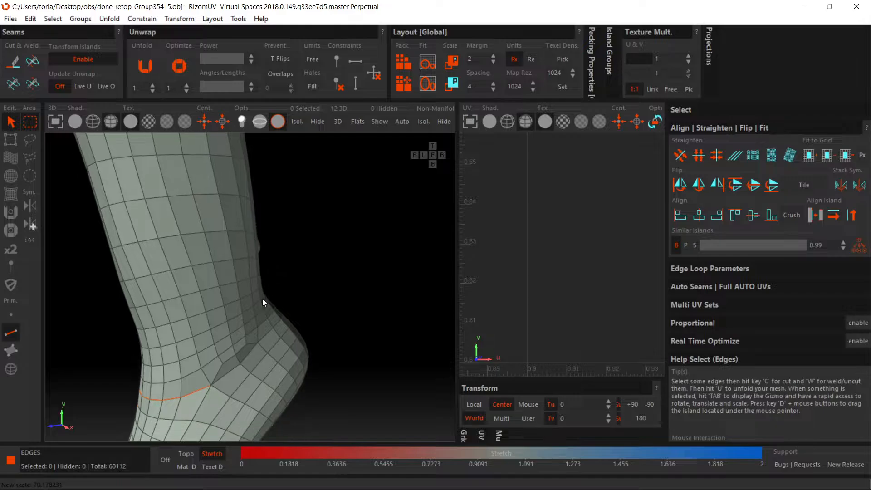
{"action": "left_click", "coordinate": [266, 337]}
{"action": "middle_click_drag", "start_coordinate": [266, 335], "coordinate": [233, 291]}
{"action": "scroll", "coordinate": [305, 294], "scroll_direction": "down", "scroll_amount": 6}
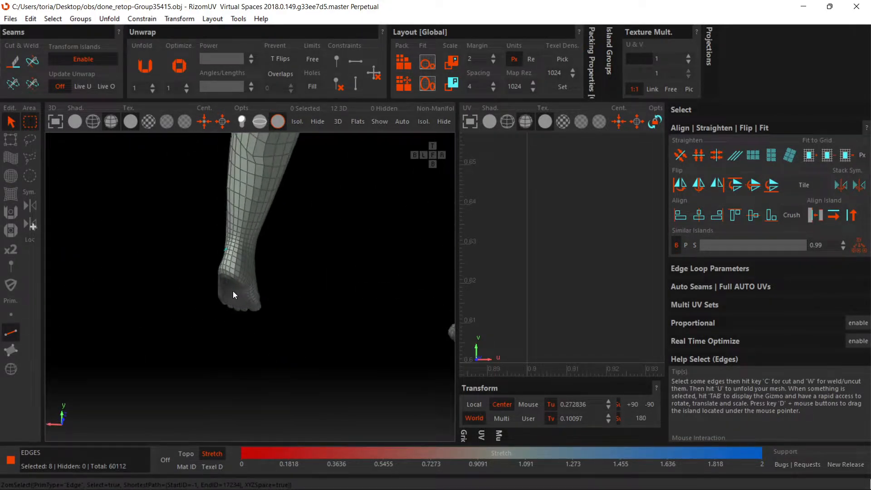
{"action": "scroll", "coordinate": [235, 268], "scroll_direction": "up", "scroll_amount": 2}
{"action": "left_click", "coordinate": [237, 237]}
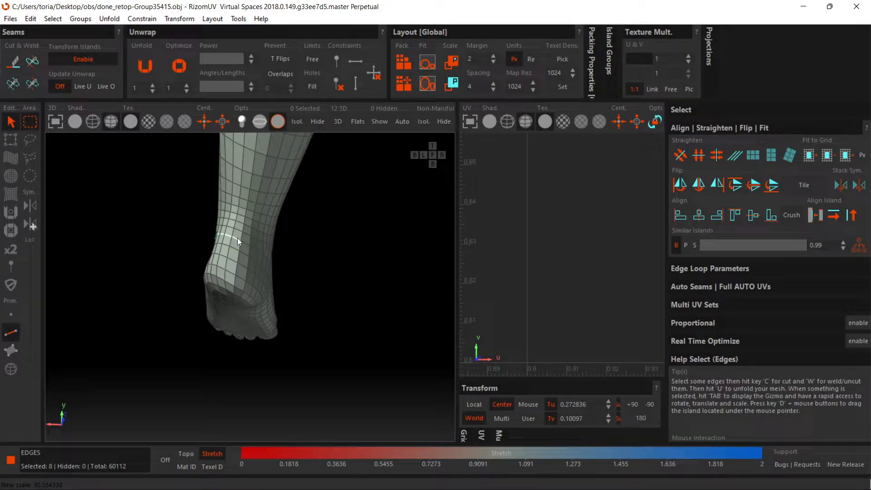
{"action": "middle_click_drag", "start_coordinate": [300, 258], "coordinate": [244, 255]}
{"action": "left_click", "coordinate": [296, 268]}
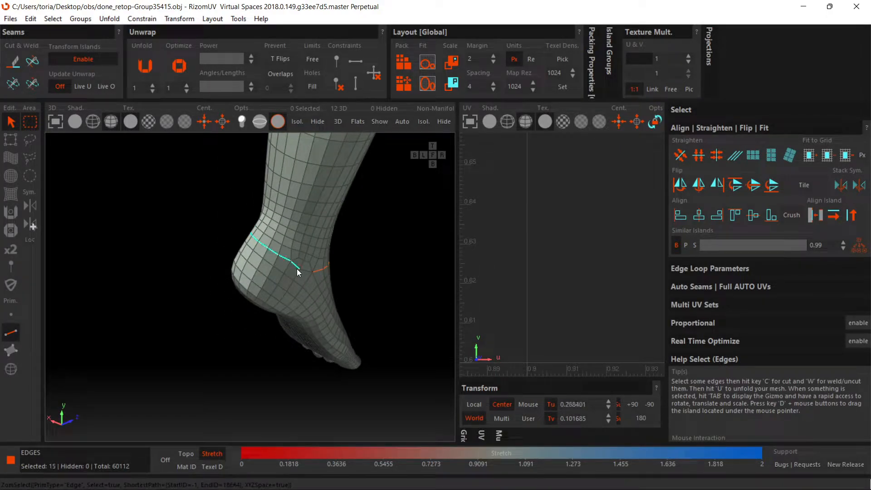
{"action": "key", "text": "c"}
- Select the missing edges around the back of the raised-hand-side ankle and cut them to close that ankle seam
{"action": "scroll", "coordinate": [308, 272], "scroll_direction": "down", "scroll_amount": 3}
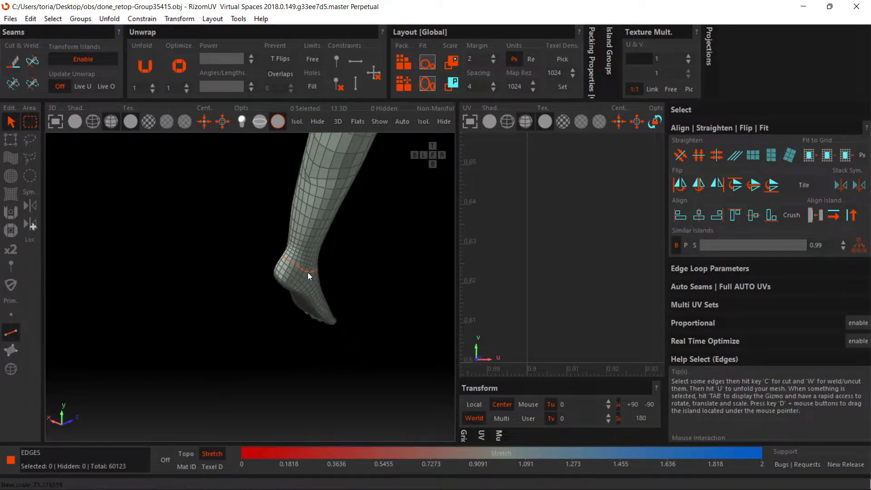
{"action": "mouse_move", "coordinate": [347, 270]}
{"action": "middle_mouse_down"}
{"action": "mouse_move", "coordinate": [203, 272]}
{"action": "mouse_move", "coordinate": [350, 261]}
{"action": "middle_mouse_up"}
{"action": "scroll", "coordinate": [337, 283], "scroll_direction": "up", "scroll_amount": 8}
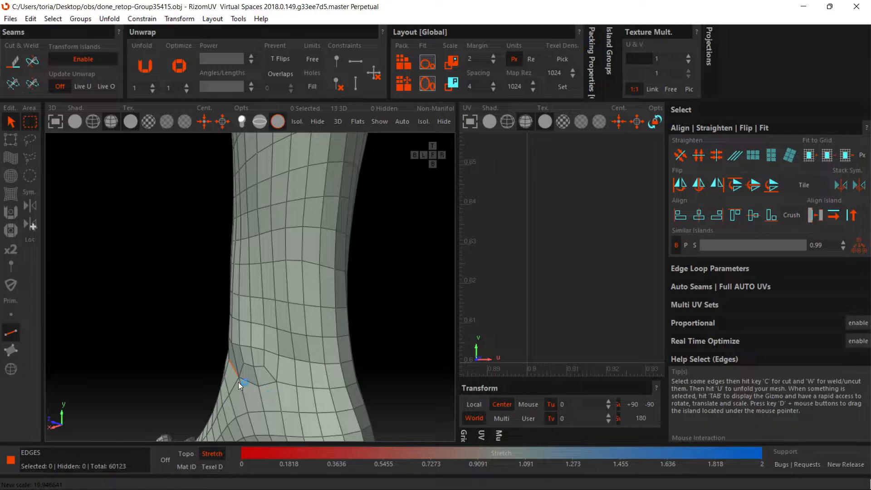
{"action": "left_click", "coordinate": [250, 383]}
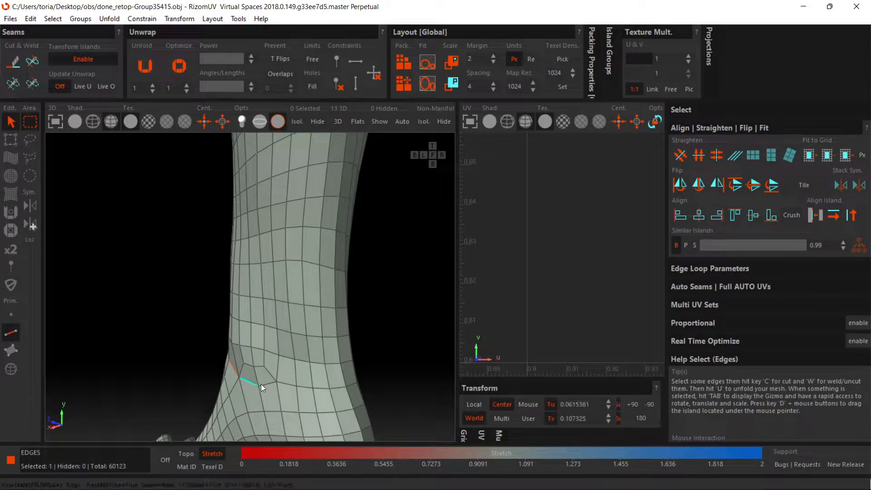
{"action": "left_click", "coordinate": [326, 389]}
{"action": "left_click_drag", "start_coordinate": [375, 368], "coordinate": [243, 320], "text": "alt"}
{"action": "left_click", "coordinate": [273, 361]}
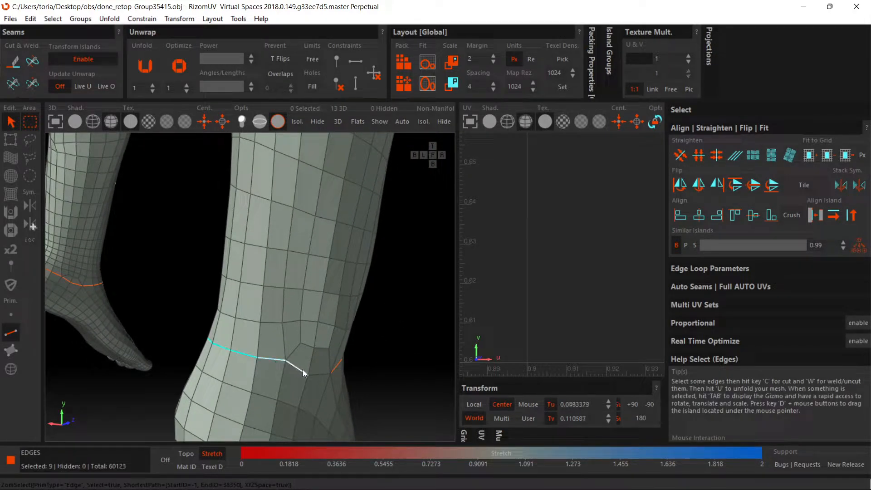
{"action": "key", "text": "c"}
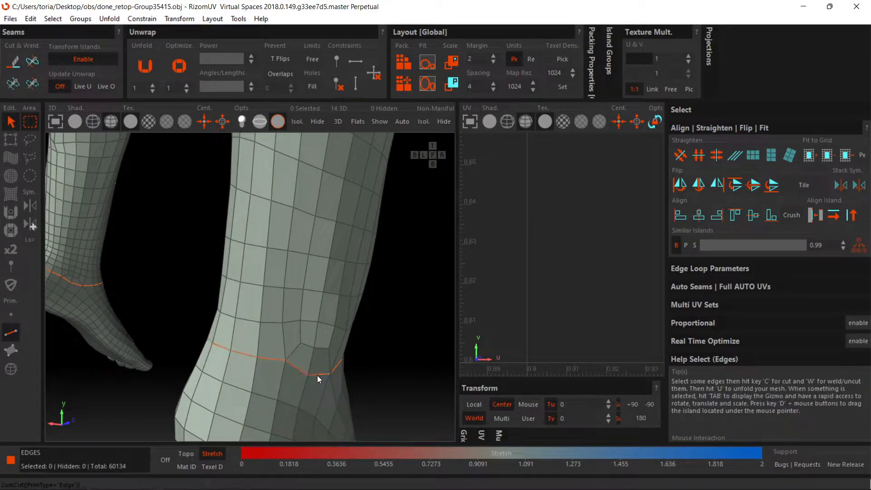
- Cut a lengthwise edge loop down the back of each leg, starting from the thigh seams
{"action": "scroll", "coordinate": [318, 375], "scroll_direction": "down", "scroll_amount": 5}
{"action": "scroll", "coordinate": [296, 368], "scroll_direction": "down", "scroll_amount": 5}
{"action": "left_click_drag", "start_coordinate": [296, 365], "coordinate": [306, 295], "text": "alt"}
{"action": "scroll", "coordinate": [281, 254], "scroll_direction": "up", "scroll_amount": 9}
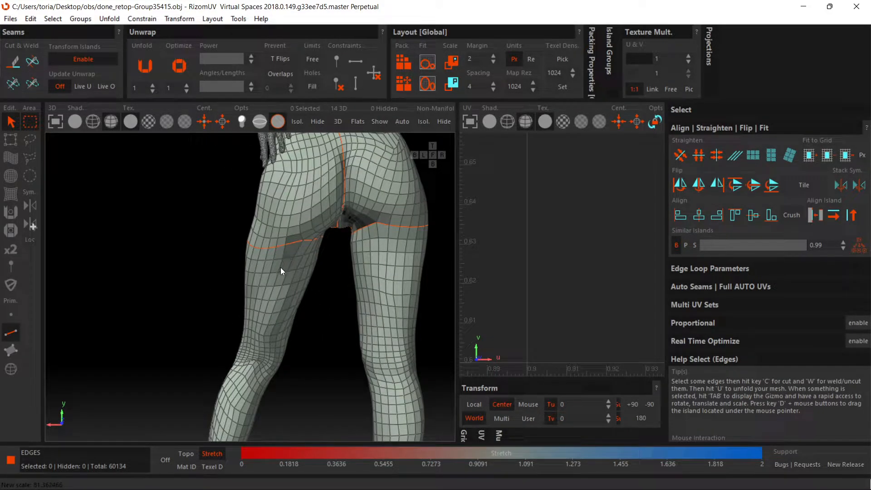
{"action": "double_click", "coordinate": [281, 270]}
{"action": "key", "text": "c"}
{"action": "double_click", "coordinate": [396, 248]}
{"action": "key", "text": "c"}
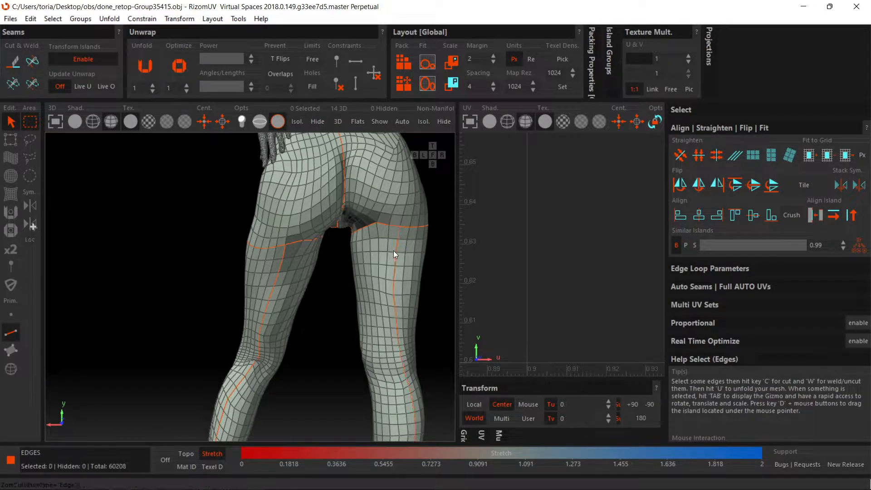
{"action": "scroll", "coordinate": [386, 254], "scroll_direction": "down", "scroll_amount": 7}
{"action": "middle_click_drag", "start_coordinate": [353, 228], "coordinate": [392, 265]}
{"action": "scroll", "coordinate": [317, 227], "scroll_direction": "up", "scroll_amount": 6}
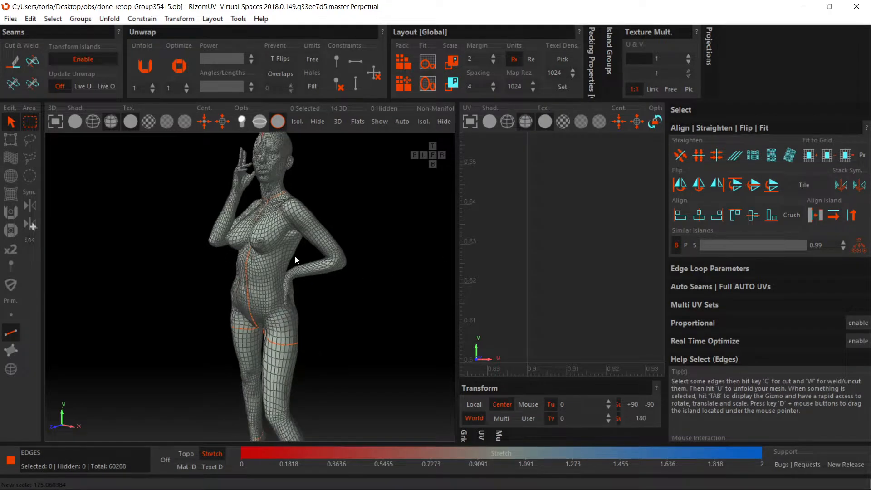
{"action": "middle_click_drag", "start_coordinate": [337, 209], "coordinate": [356, 254]}
{"action": "scroll", "coordinate": [365, 244], "scroll_direction": "up", "scroll_amount": 3}
{"action": "scroll", "coordinate": [342, 250], "scroll_direction": "up", "scroll_amount": 2}
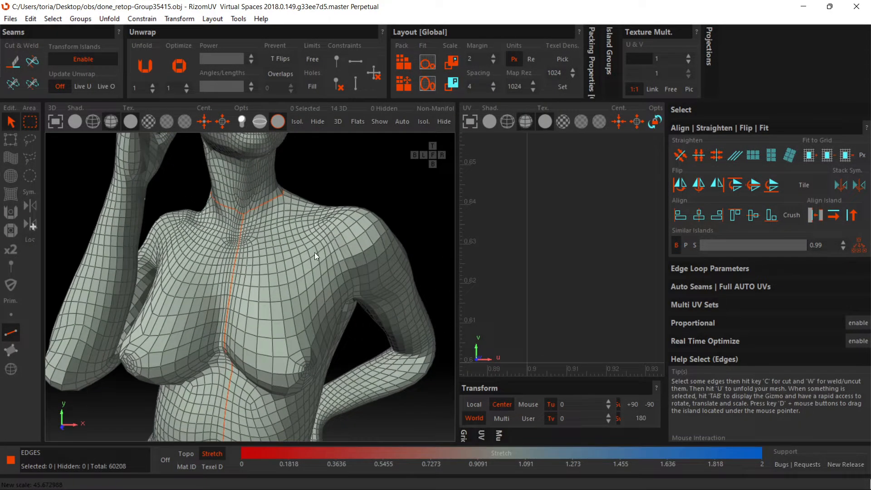
{"action": "scroll", "coordinate": [315, 252], "scroll_direction": "up", "scroll_amount": 4}
{"action": "scroll", "coordinate": [318, 251], "scroll_direction": "down", "scroll_amount": 3}
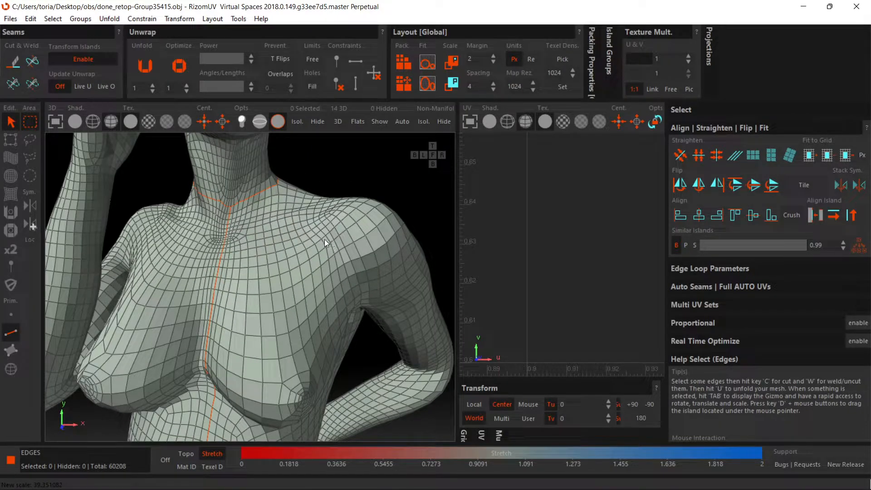
{"action": "double_click", "coordinate": [328, 239]}
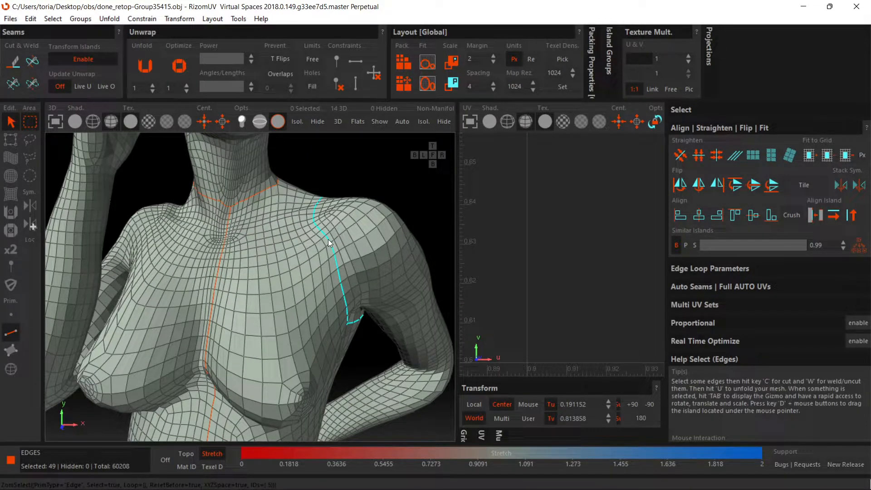
{"action": "middle_click_drag", "start_coordinate": [331, 269], "coordinate": [371, 193]}
{"action": "left_click", "coordinate": [369, 183]}
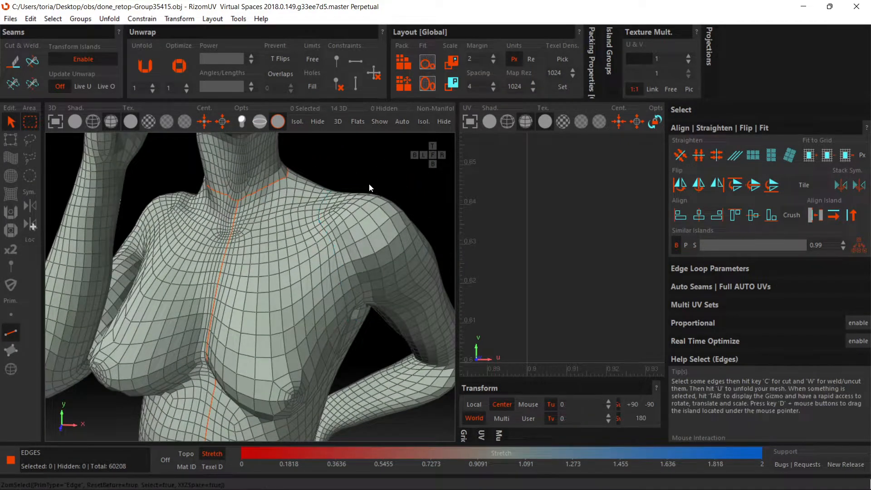
- Cut an edge loop around the hip-hand-side upper arm, just below the armpit
{"action": "middle_click_drag", "start_coordinate": [347, 255], "coordinate": [322, 223]}
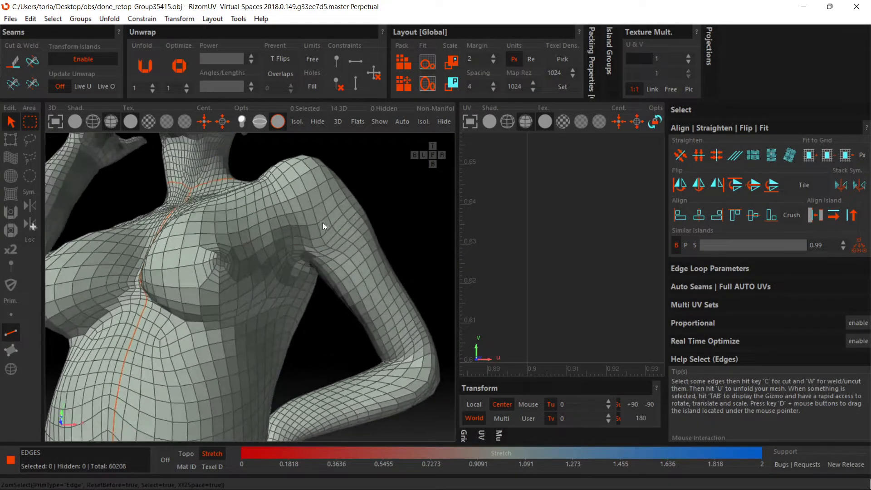
{"action": "double_click", "coordinate": [337, 257]}
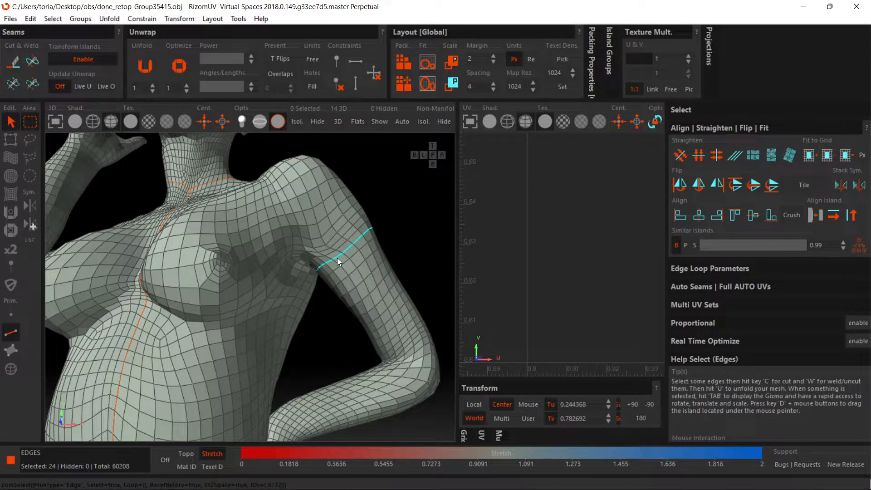
{"action": "key", "text": "c"}
{"action": "scroll", "coordinate": [337, 258], "scroll_direction": "down", "scroll_amount": 5}
{"action": "middle_click_drag", "start_coordinate": [317, 259], "coordinate": [215, 283]}
{"action": "scroll", "coordinate": [302, 228], "scroll_direction": "up", "scroll_amount": 5}
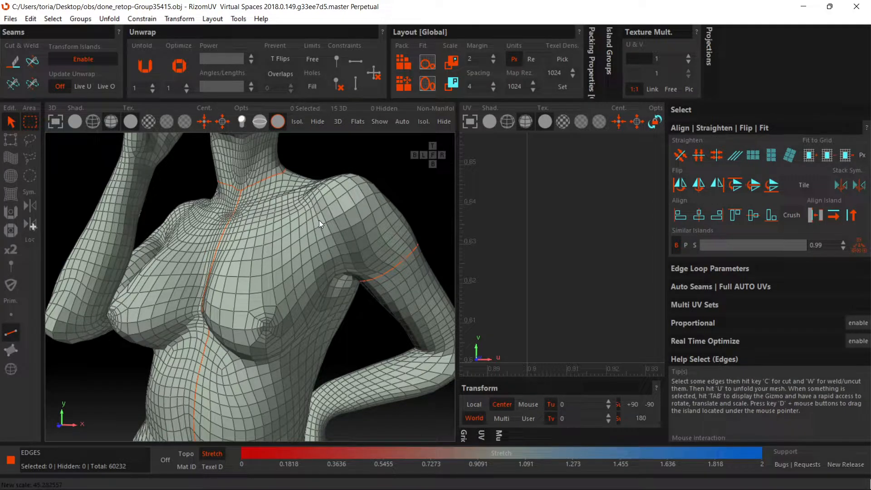
{"action": "double_click", "coordinate": [319, 221]}
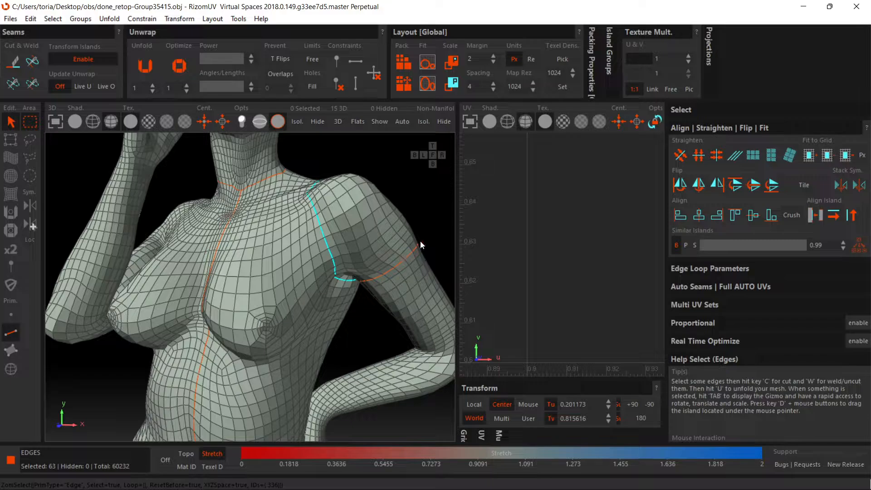
{"action": "left_click", "coordinate": [355, 157]}
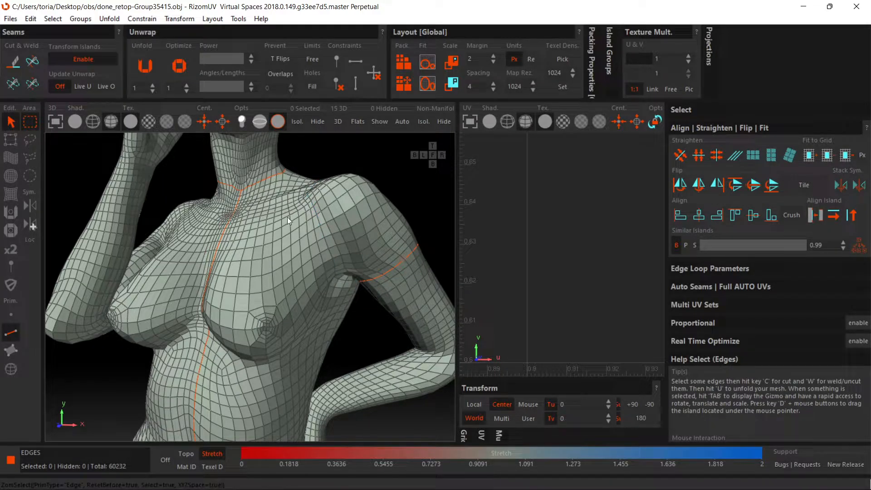
- Cut the corresponding edge loop around the raised-hand-side upper arm, just below the armpit
{"action": "left_click_drag", "start_coordinate": [232, 317], "coordinate": [371, 331], "text": "alt"}
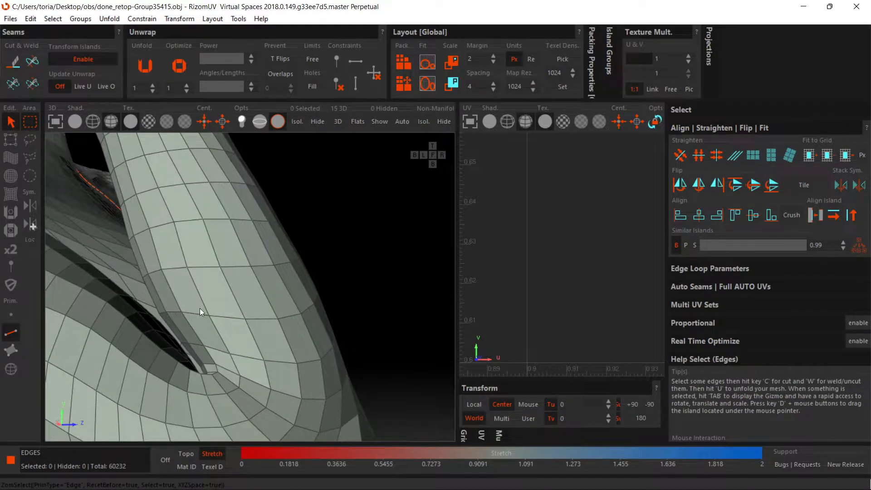
{"action": "scroll", "coordinate": [200, 309], "scroll_direction": "down", "scroll_amount": 5}
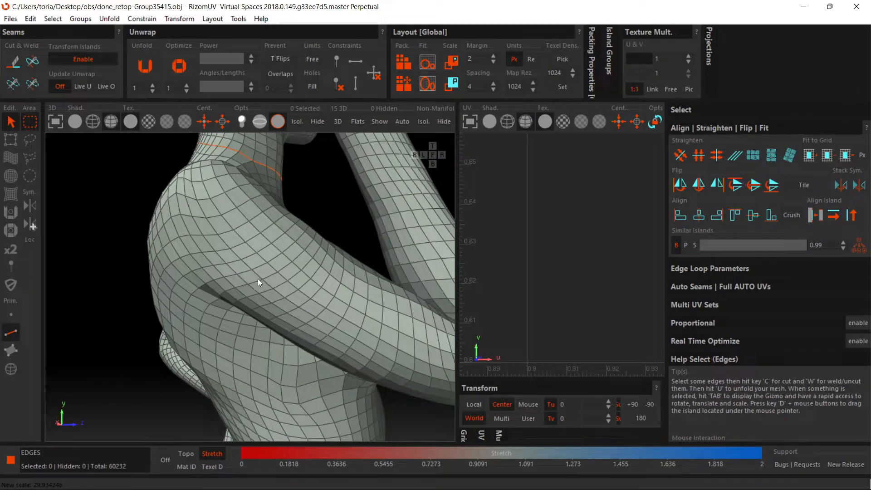
{"action": "double_click", "coordinate": [258, 281]}
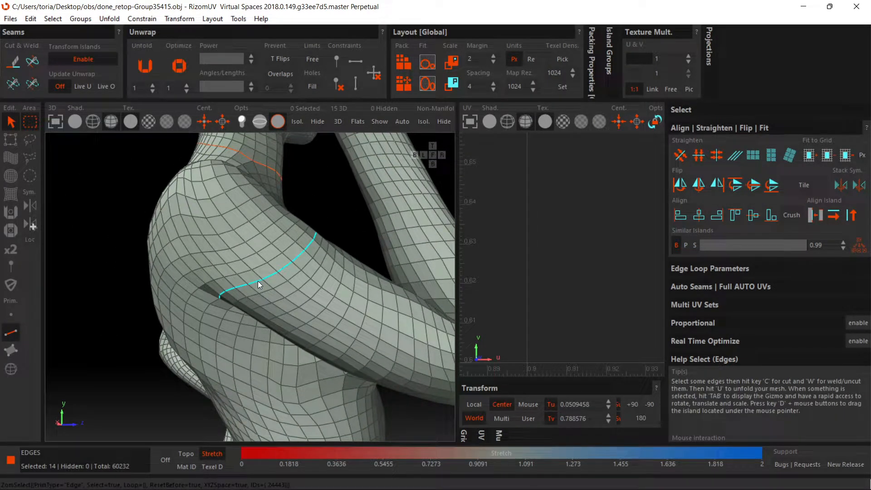
{"action": "key", "text": "c"}
- Select the edge path from the raised-hand-side upper arm seam over the shoulder to the neck seam and cut it
{"action": "left_click_drag", "start_coordinate": [277, 271], "coordinate": [316, 289], "text": "alt"}
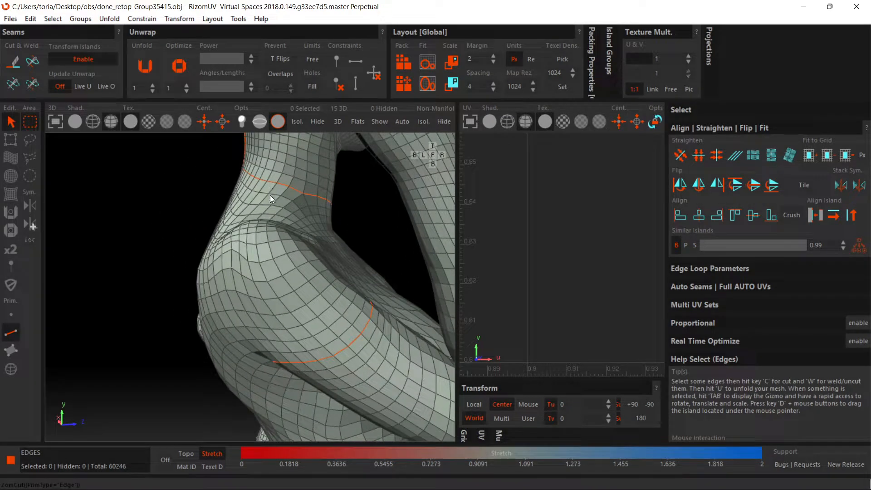
{"action": "left_click", "coordinate": [328, 351]}
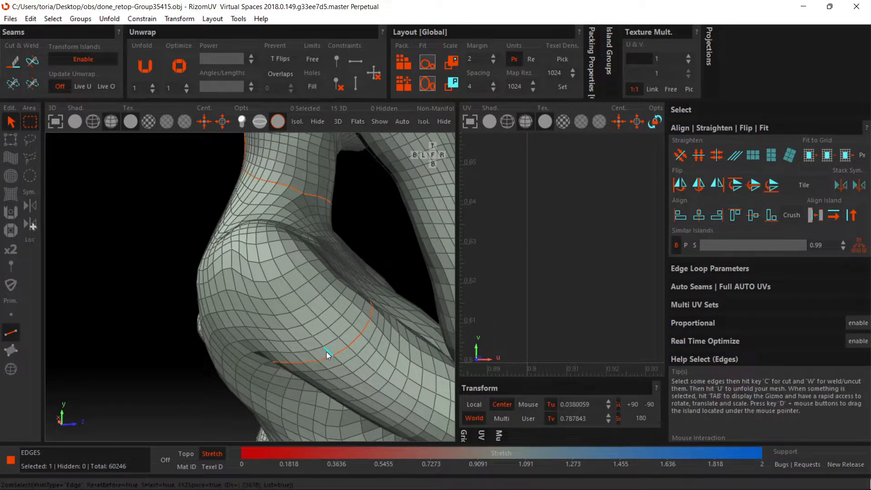
{"action": "left_click", "coordinate": [257, 230], "text": "shift"}
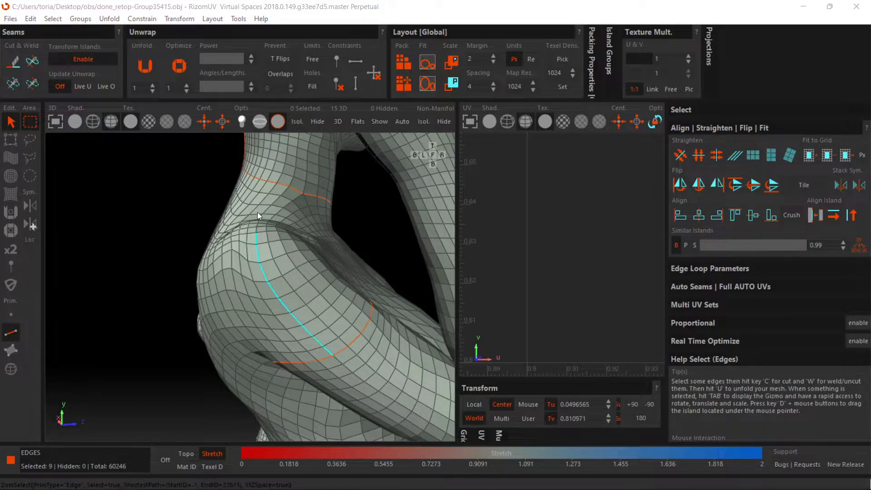
{"action": "left_click_drag", "start_coordinate": [258, 212], "coordinate": [270, 230], "text": "alt"}
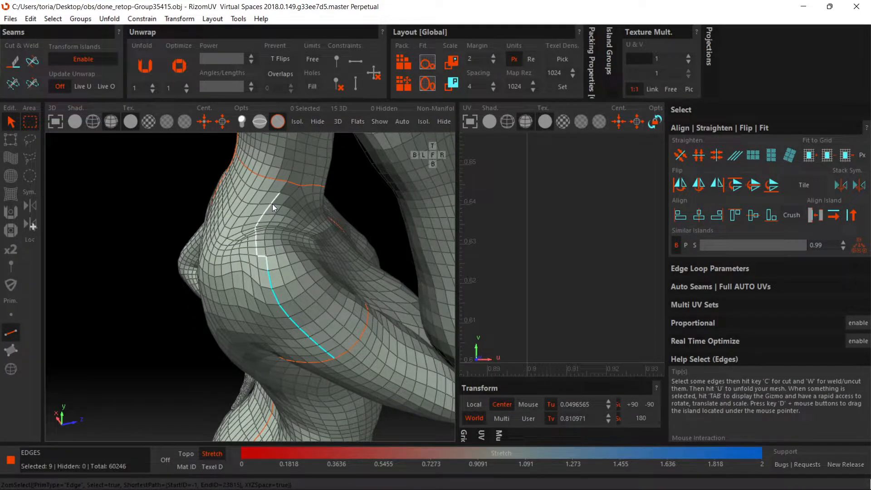
{"action": "left_click", "coordinate": [281, 191], "text": "shift"}
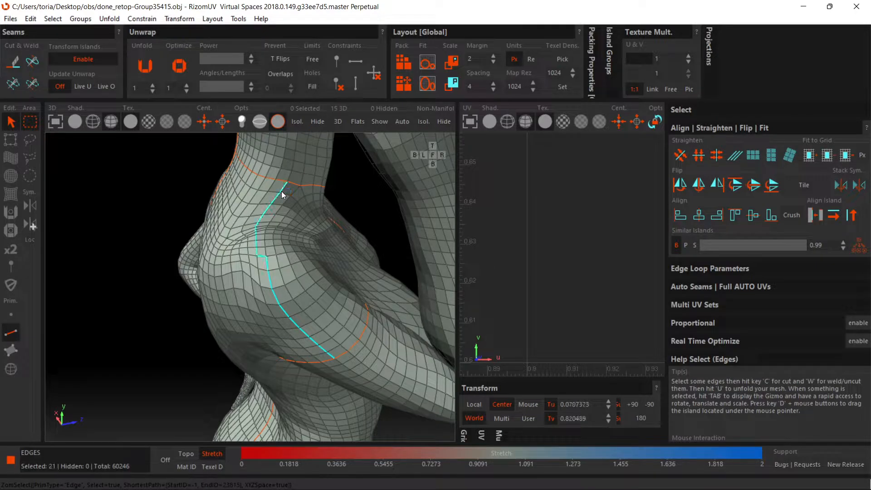
{"action": "key", "text": "c"}
- Select the edge path from the neck seam over the hip-hand-side shoulder to the upper arm seam and cut it
{"action": "scroll", "coordinate": [281, 192], "scroll_direction": "down", "scroll_amount": 5}
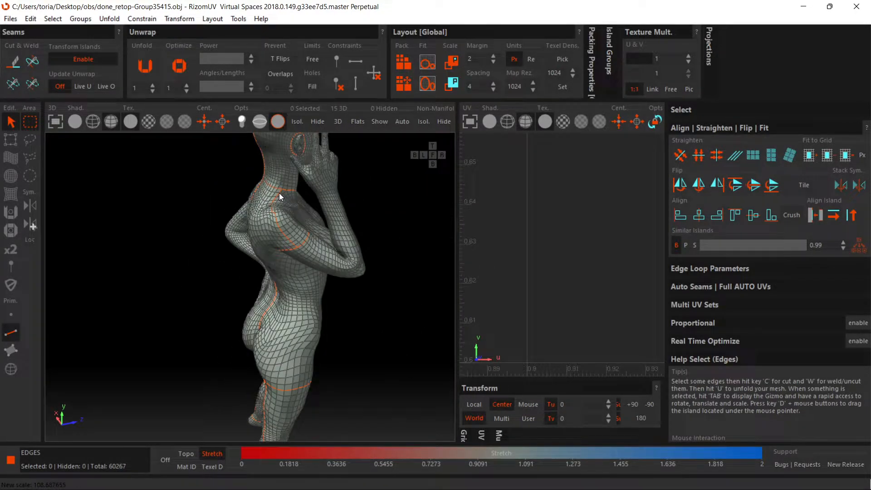
{"action": "middle_click_drag", "start_coordinate": [356, 232], "coordinate": [316, 224]}
{"action": "scroll", "coordinate": [317, 226], "scroll_direction": "up", "scroll_amount": 2}
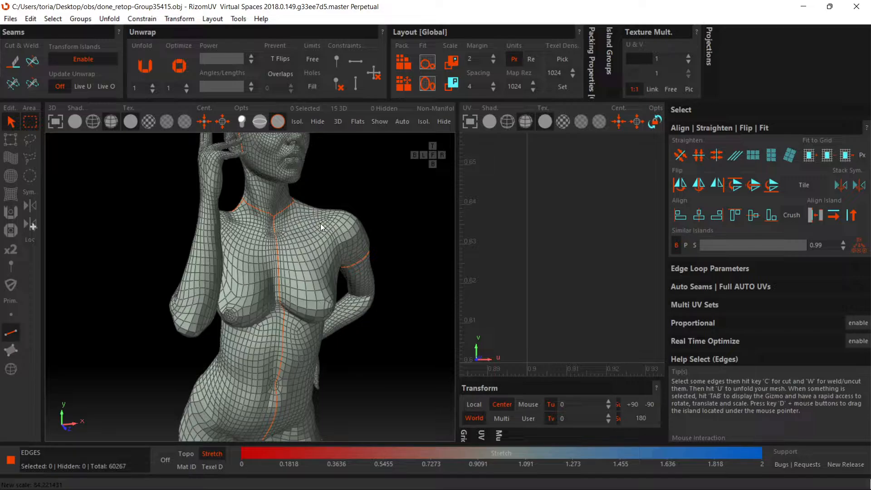
{"action": "middle_click_drag", "start_coordinate": [316, 224], "coordinate": [238, 237]}
{"action": "scroll", "coordinate": [294, 209], "scroll_direction": "up", "scroll_amount": 5}
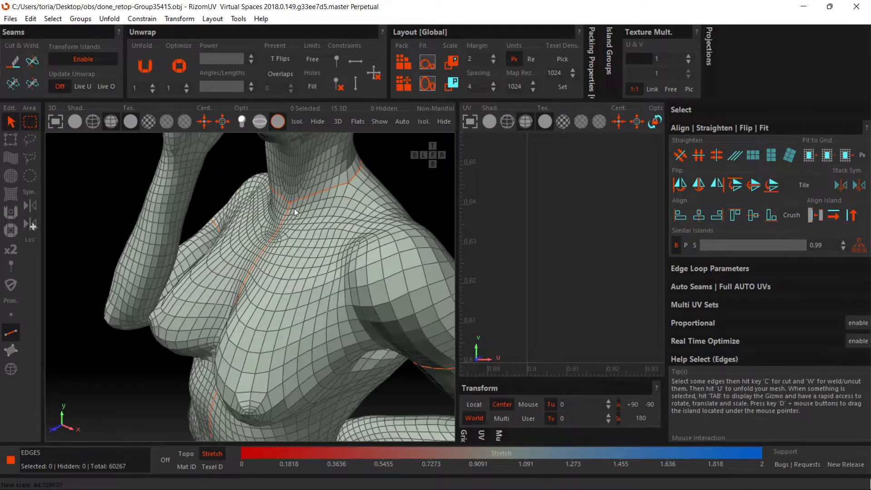
{"action": "middle_click_drag", "start_coordinate": [298, 205], "coordinate": [277, 211]}
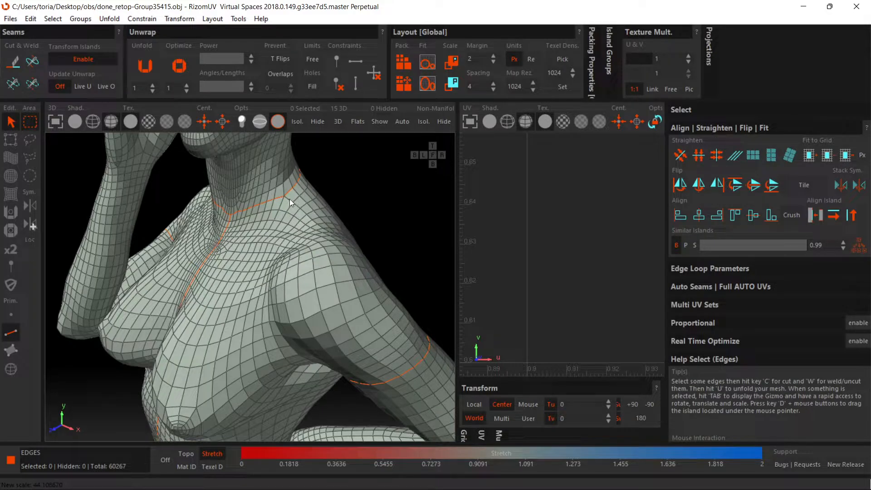
{"action": "left_click", "coordinate": [286, 200]}
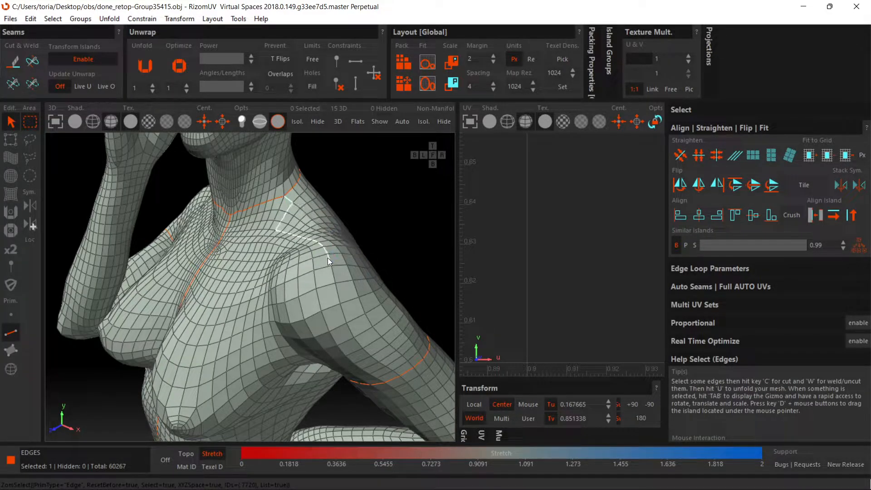
{"action": "left_click", "coordinate": [329, 275], "text": "shift"}
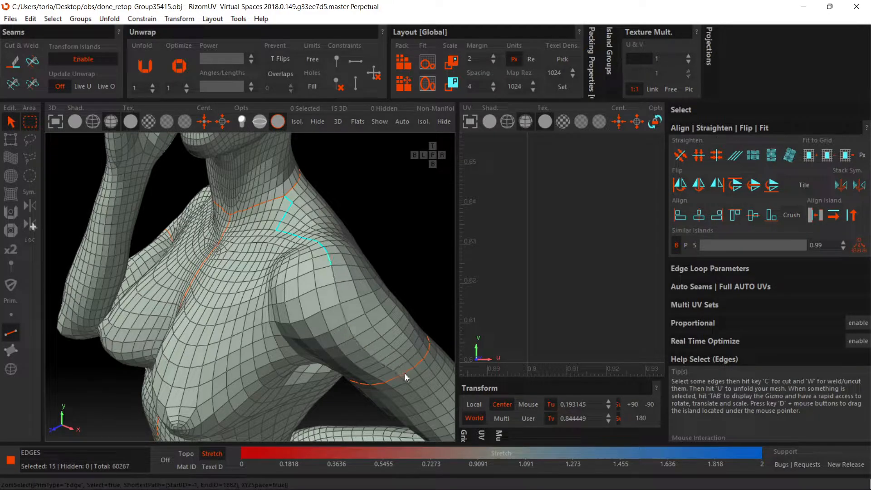
{"action": "left_click", "coordinate": [393, 374], "text": "shift"}
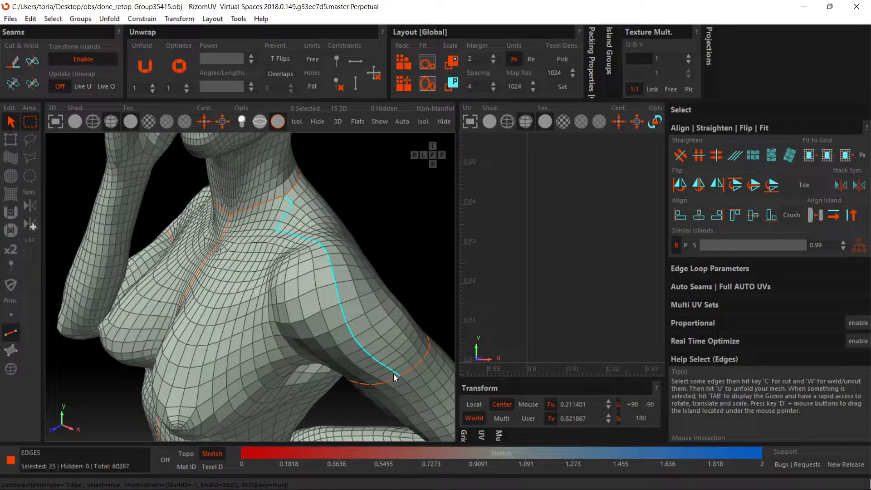
{"action": "key", "text": "c"}
- Cut an edge loop around the wrist of the hand resting on the hip
{"action": "key", "text": "f"}
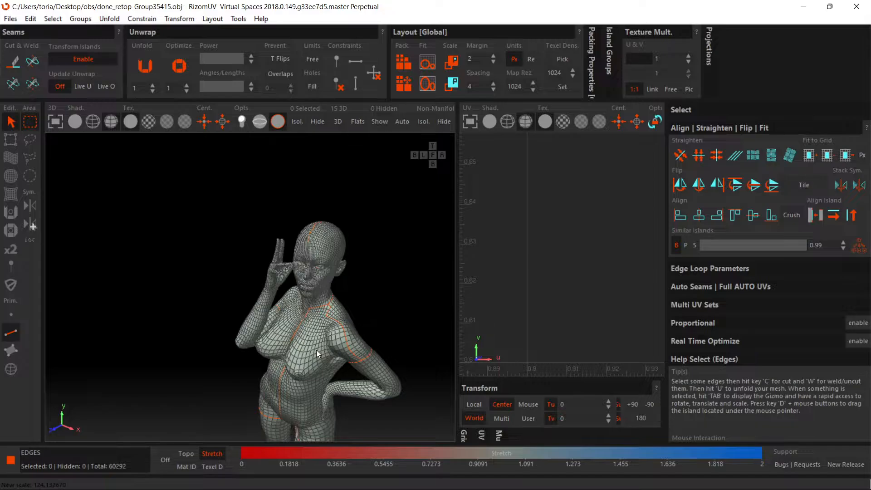
{"action": "left_click_drag", "start_coordinate": [316, 349], "coordinate": [365, 304], "text": "alt"}
{"action": "middle_click_drag", "start_coordinate": [325, 349], "coordinate": [318, 275], "text": "alt"}
{"action": "scroll", "coordinate": [313, 279], "scroll_direction": "up", "scroll_amount": 3}
{"action": "left_click_drag", "start_coordinate": [316, 241], "coordinate": [281, 239], "text": "alt"}
{"action": "scroll", "coordinate": [322, 245], "scroll_direction": "up", "scroll_amount": 10}
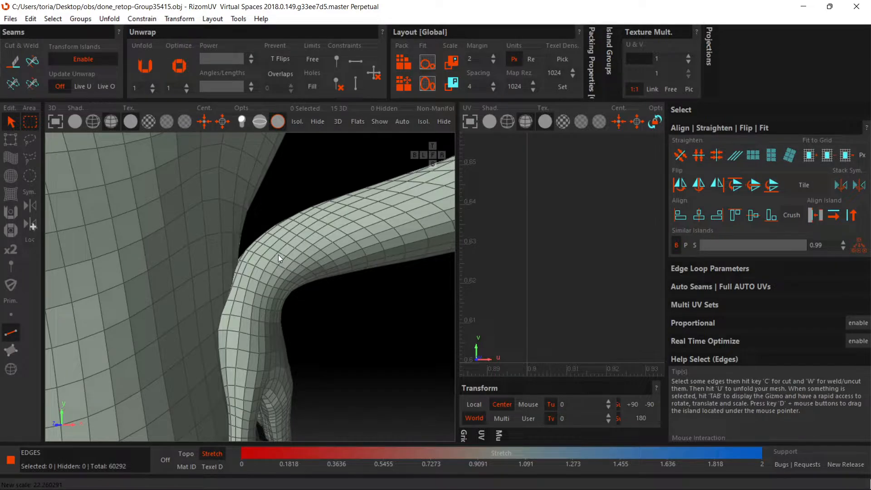
{"action": "double_click", "coordinate": [279, 255]}
{"action": "key", "text": "c"}
- Cut an edge loop around the wrist of the raised hand
{"action": "scroll", "coordinate": [278, 255], "scroll_direction": "down", "scroll_amount": 10}
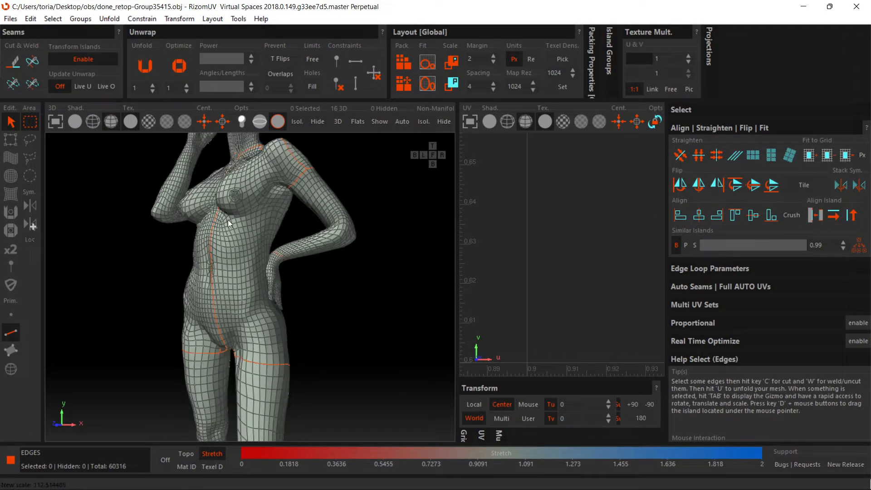
{"action": "middle_click_drag", "start_coordinate": [235, 213], "coordinate": [289, 261], "text": "alt"}
{"action": "scroll", "coordinate": [291, 258], "scroll_direction": "up", "scroll_amount": 7}
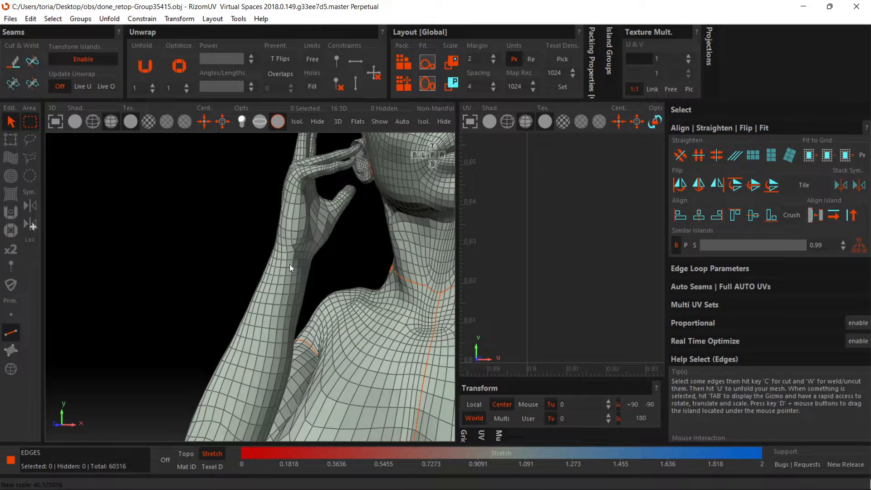
{"action": "double_click", "coordinate": [283, 268]}
{"action": "key", "text": "c"}
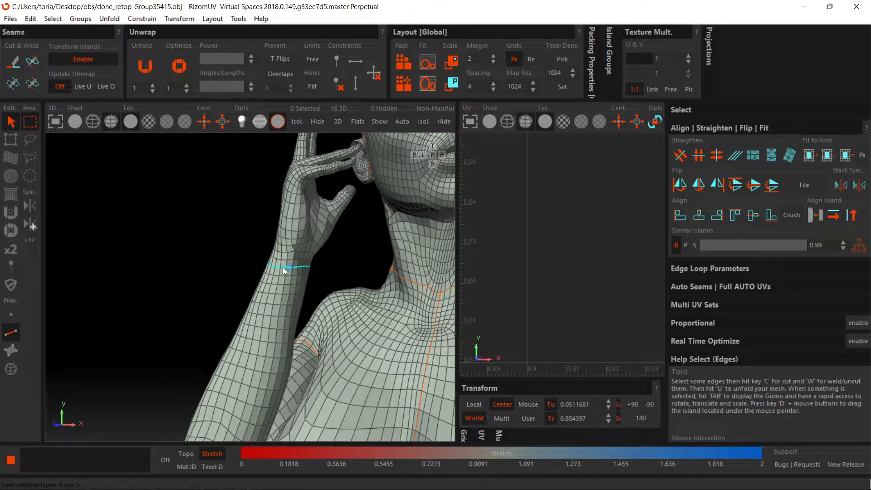
- Cut a lengthwise edge loop along the hip-hand-side arm from the upper arm seam to the wrist seam
{"action": "scroll", "coordinate": [283, 268], "scroll_direction": "down", "scroll_amount": 2}
{"action": "scroll", "coordinate": [282, 268], "scroll_direction": "down", "scroll_amount": 2}
{"action": "middle_click_drag", "start_coordinate": [363, 317], "coordinate": [291, 243], "text": "alt"}
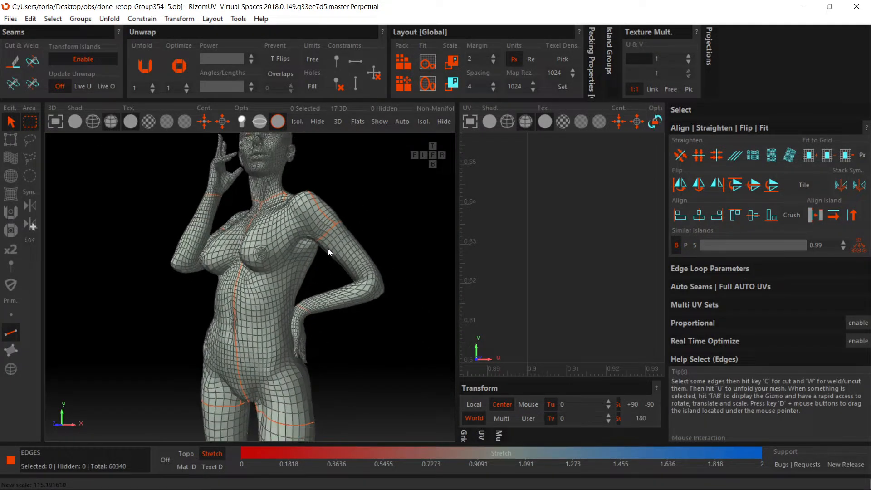
{"action": "double_click", "coordinate": [343, 234]}
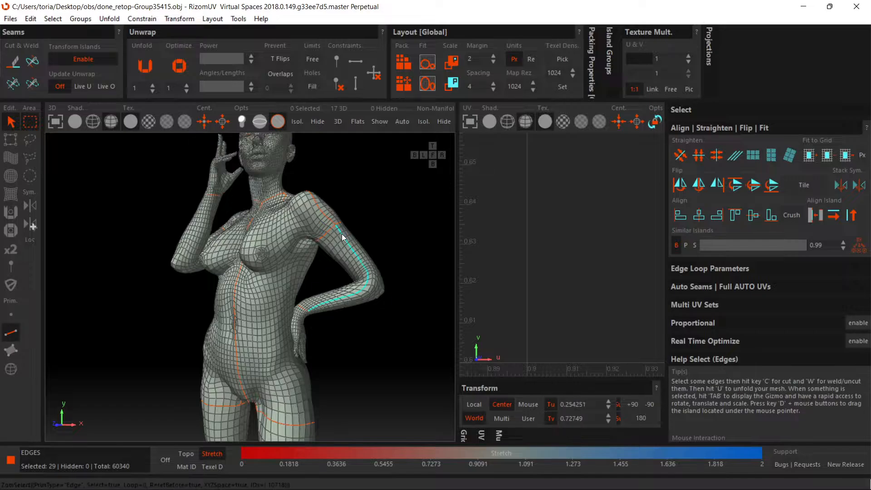
{"action": "key", "text": "c"}
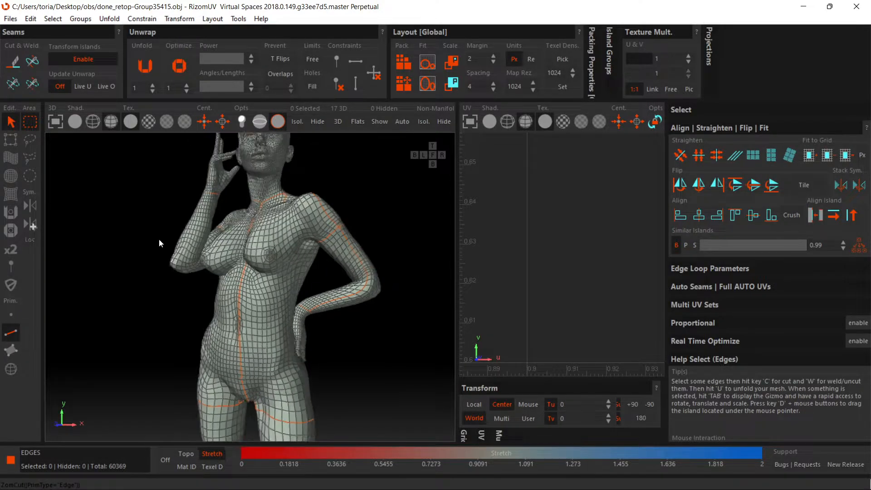
- Cut a lengthwise edge loop along the raised-hand-side arm from the upper arm seam to the wrist seam
{"action": "left_click_drag", "start_coordinate": [159, 239], "coordinate": [314, 245], "text": "alt"}
{"action": "scroll", "coordinate": [247, 243], "scroll_direction": "up", "scroll_amount": 2}
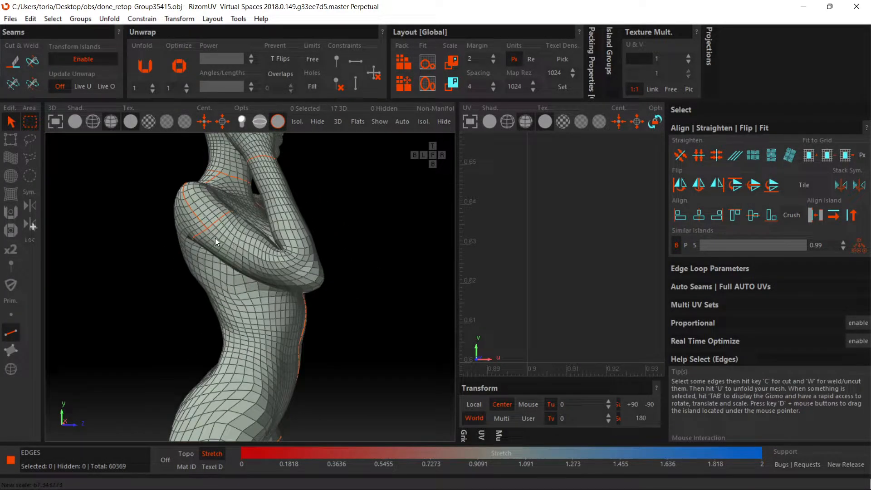
{"action": "double_click", "coordinate": [215, 238]}
{"action": "key", "text": "c"}
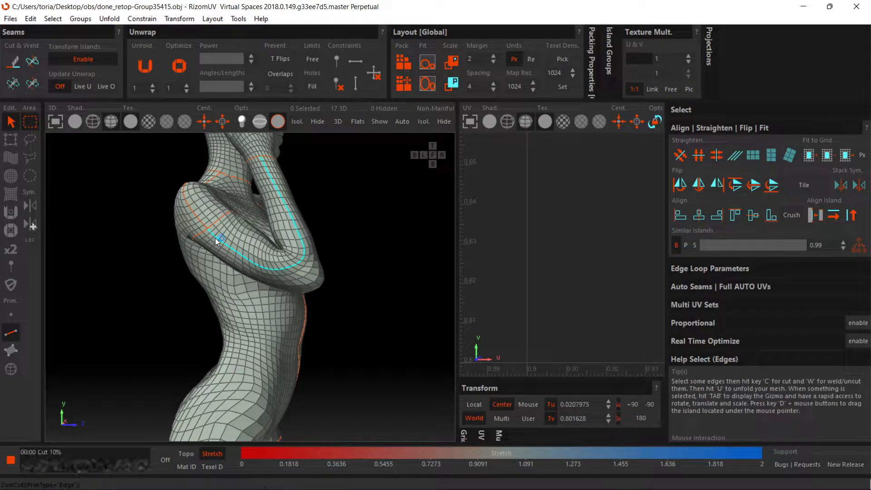
- Cut an edge loop around the sole of one foot, running from the heel along the side to the toes
{"action": "scroll", "coordinate": [215, 238], "scroll_direction": "down", "scroll_amount": 5}
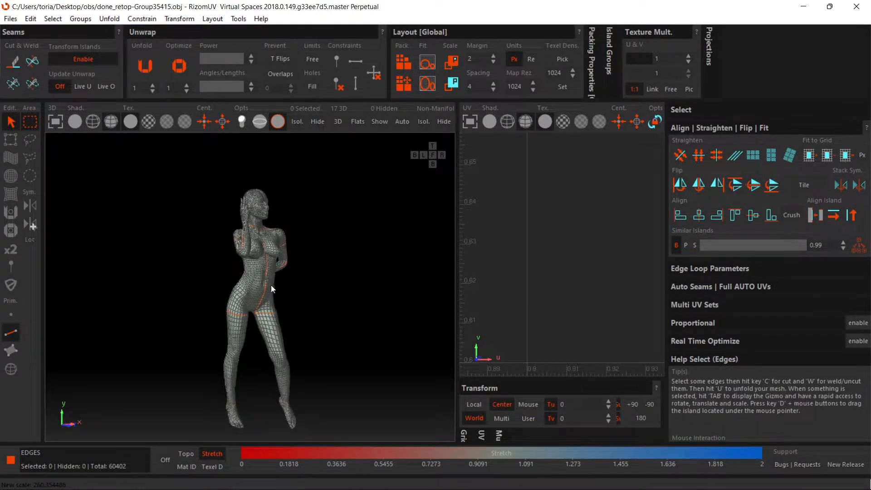
{"action": "middle_click_drag", "start_coordinate": [271, 286], "coordinate": [270, 177]}
{"action": "scroll", "coordinate": [236, 294], "scroll_direction": "up", "scroll_amount": 6}
{"action": "scroll", "coordinate": [250, 327], "scroll_direction": "down", "scroll_amount": 2}
{"action": "middle_click_drag", "start_coordinate": [306, 285], "coordinate": [254, 287]}
{"action": "scroll", "coordinate": [295, 274], "scroll_direction": "up", "scroll_amount": 1}
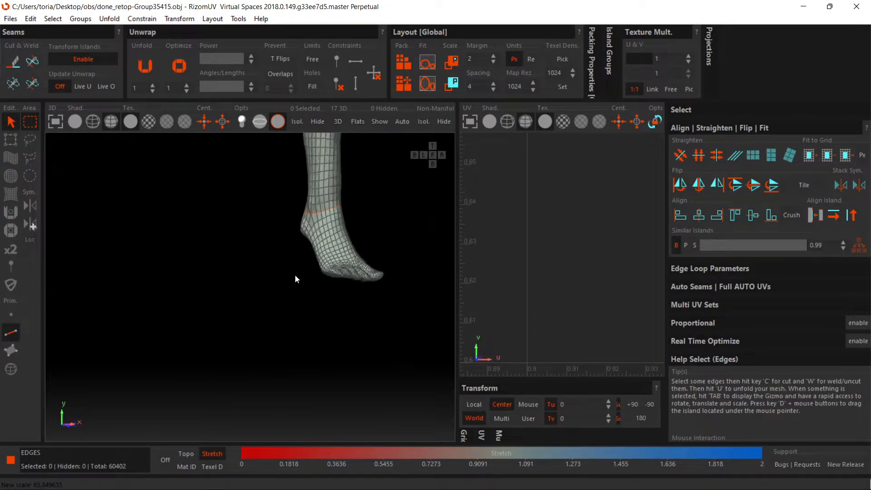
{"action": "left_click_drag", "start_coordinate": [294, 274], "coordinate": [333, 266], "text": "alt"}
{"action": "middle_click_drag", "start_coordinate": [333, 266], "coordinate": [316, 292]}
{"action": "scroll", "coordinate": [292, 286], "scroll_direction": "up", "scroll_amount": 7}
{"action": "left_click_drag", "start_coordinate": [291, 284], "coordinate": [298, 330], "text": "alt"}
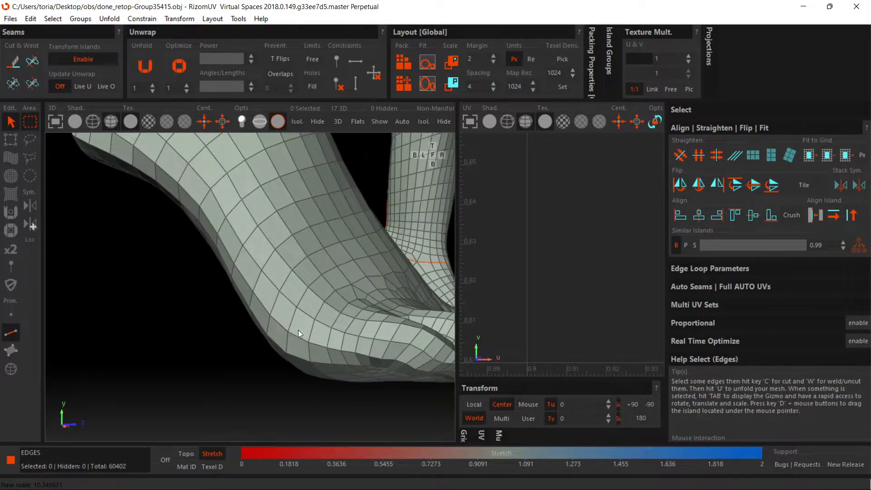
{"action": "double_click", "coordinate": [276, 322]}
{"action": "key", "text": "c"}
{"action": "scroll", "coordinate": [276, 320], "scroll_direction": "down", "scroll_amount": 6}
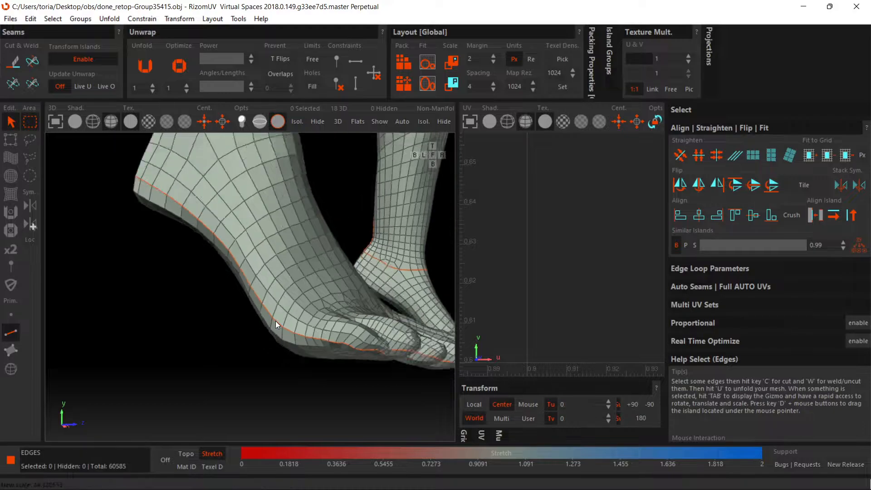
- Cut an edge loop around the sole of the other foot, from the heel to the toes
{"action": "middle_click_drag", "start_coordinate": [386, 312], "coordinate": [347, 308]}
{"action": "scroll", "coordinate": [347, 309], "scroll_direction": "up", "scroll_amount": 5}
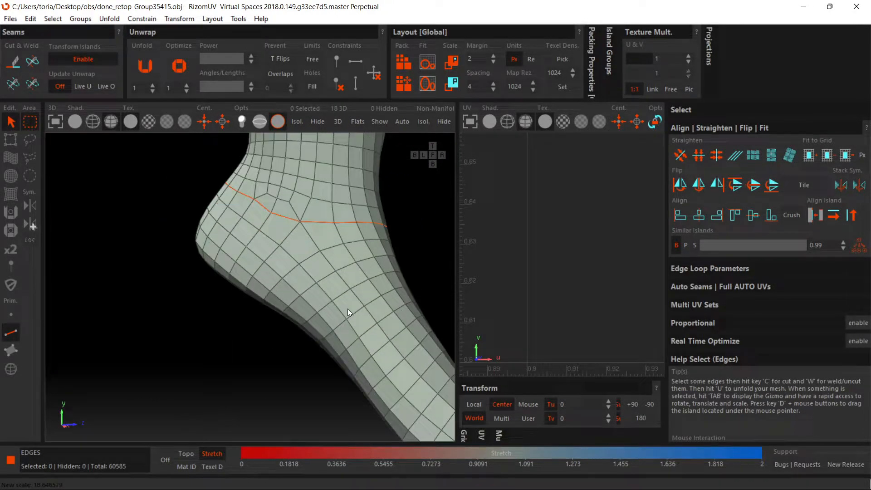
{"action": "double_click", "coordinate": [299, 318]}
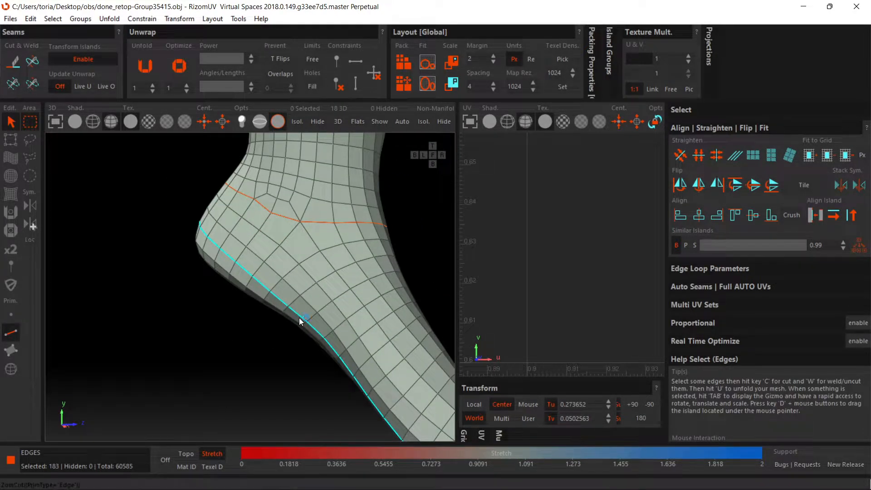
{"action": "key", "text": "c"}
{"action": "scroll", "coordinate": [286, 303], "scroll_direction": "down", "scroll_amount": 5}
{"action": "scroll", "coordinate": [286, 302], "scroll_direction": "down", "scroll_amount": 5}
- Cut the short vertical edge run at the back of the hip-hand-side heel between the ankle and sole seams
{"action": "left_click_drag", "start_coordinate": [175, 281], "coordinate": [359, 284], "text": "alt"}
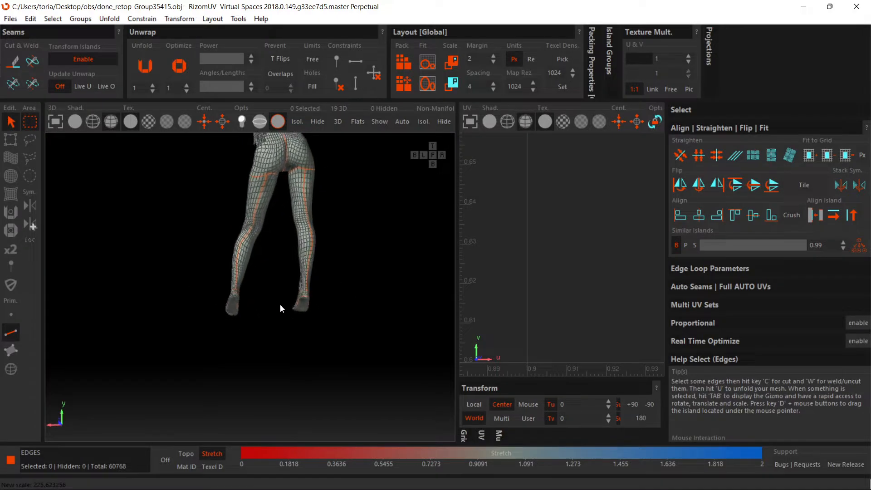
{"action": "scroll", "coordinate": [247, 292], "scroll_direction": "up", "scroll_amount": 6}
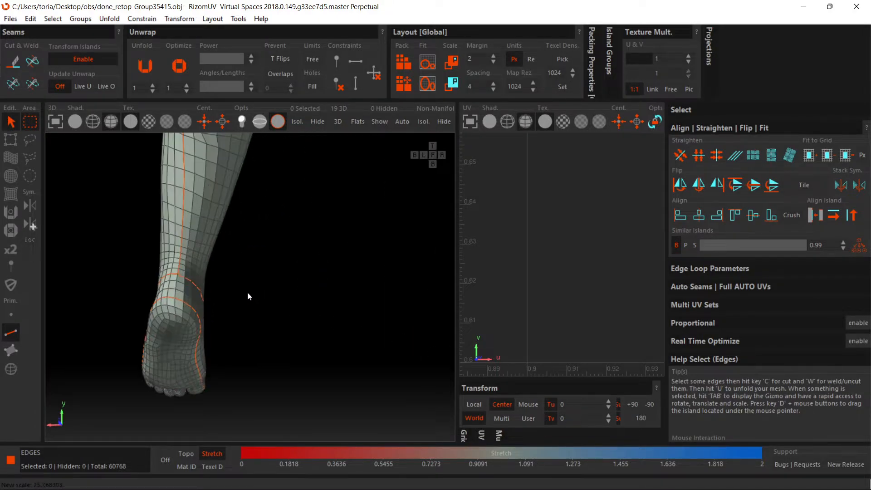
{"action": "left_click", "coordinate": [176, 286]}
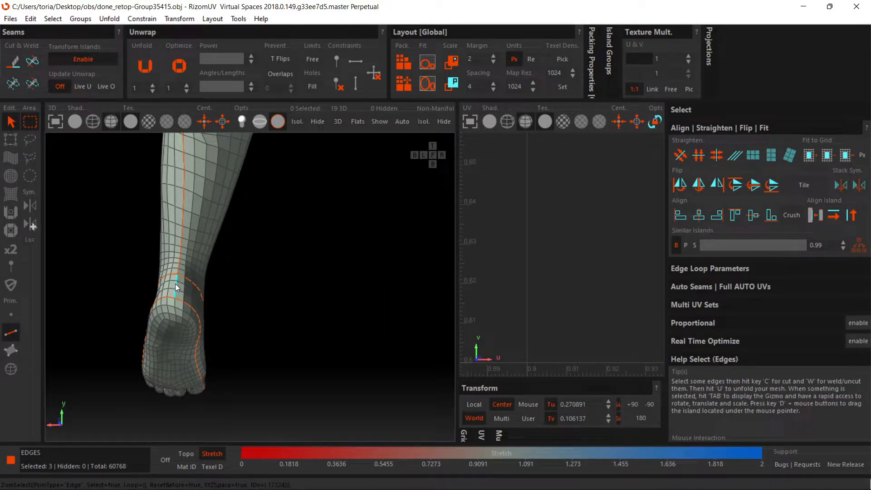
{"action": "key", "text": "c"}
- Cut the short vertical edge run at the back of the raised-hand-side heel between the ankle and sole seams
{"action": "scroll", "coordinate": [240, 305], "scroll_direction": "down", "scroll_amount": 3}
{"action": "left_click_drag", "start_coordinate": [254, 308], "coordinate": [318, 316], "text": "alt"}
{"action": "scroll", "coordinate": [325, 312], "scroll_direction": "up", "scroll_amount": 4}
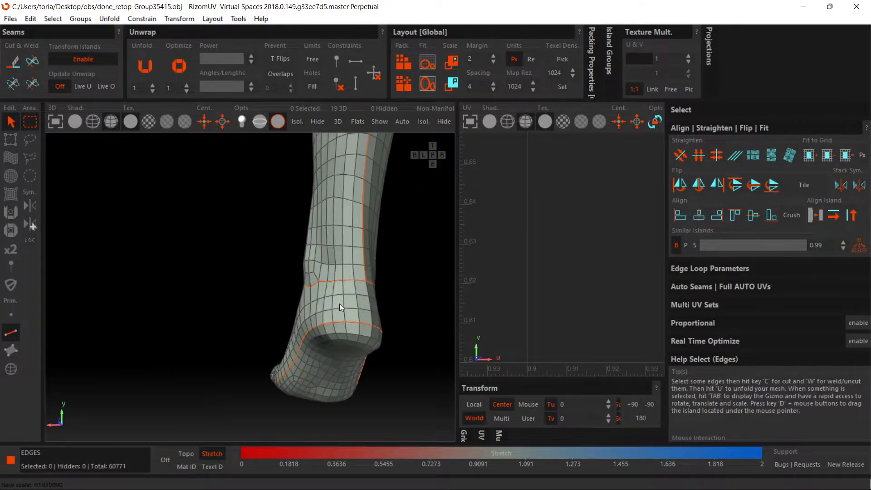
{"action": "left_click", "coordinate": [369, 298]}
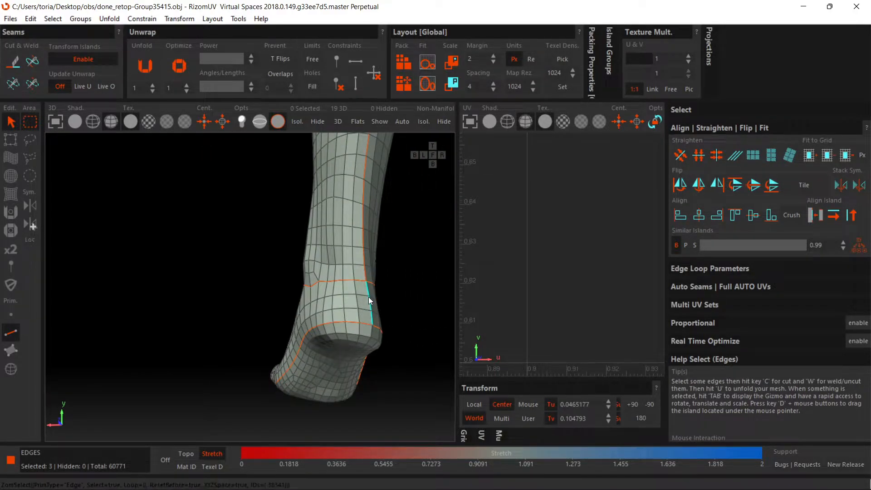
{"action": "key", "text": "c"}
{"action": "scroll", "coordinate": [368, 297], "scroll_direction": "down", "scroll_amount": 3}
{"action": "middle_click_drag", "start_coordinate": [356, 156], "coordinate": [345, 375], "text": "alt"}
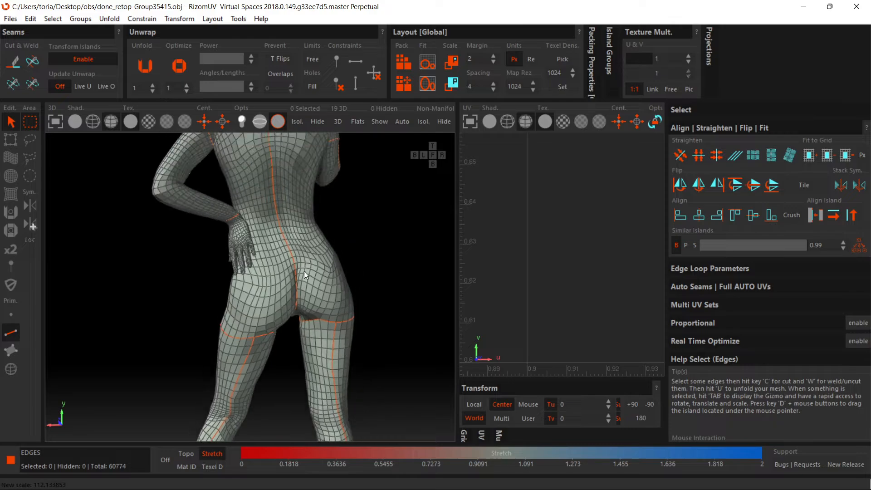
{"action": "left_click_drag", "start_coordinate": [305, 271], "coordinate": [544, 246], "text": "alt"}
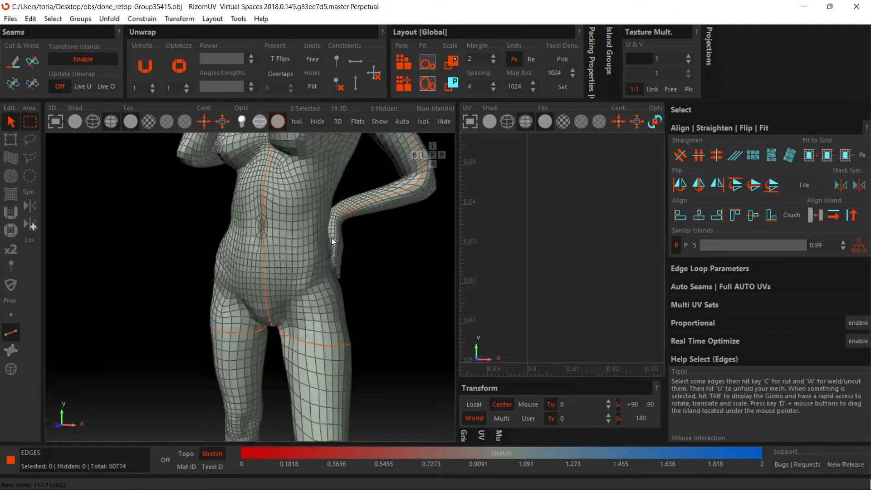
{"action": "middle_click_drag", "start_coordinate": [332, 182], "coordinate": [327, 356], "text": "alt"}
{"action": "scroll", "coordinate": [278, 328], "scroll_direction": "up", "scroll_amount": 5}
{"action": "left_click_drag", "start_coordinate": [278, 327], "coordinate": [288, 284], "text": "alt"}
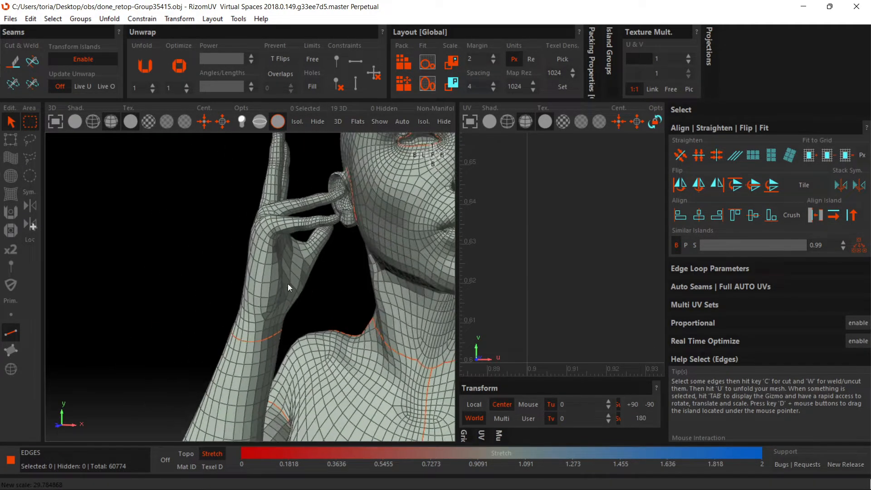
{"action": "double_click", "coordinate": [253, 279]}
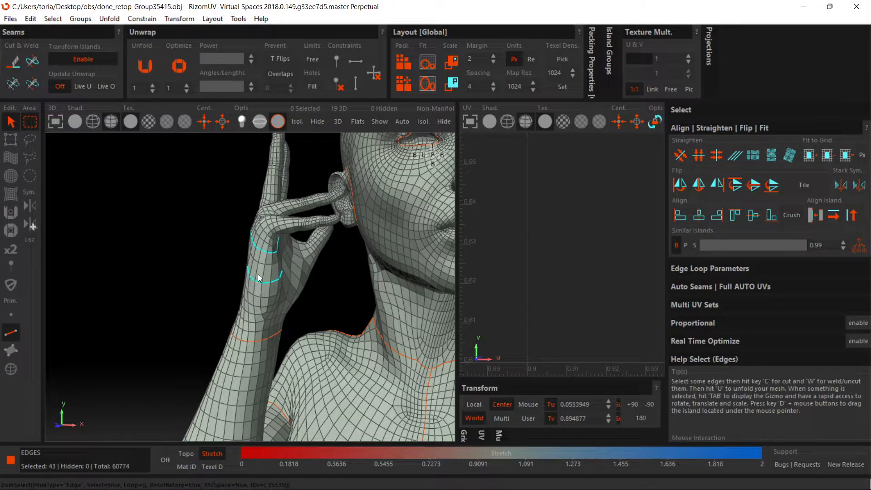
{"action": "double_click", "coordinate": [258, 268]}
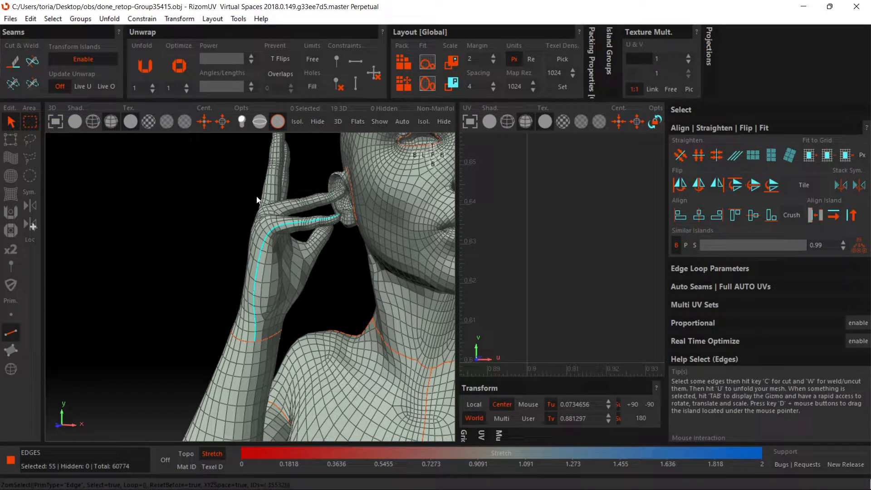
{"action": "double_click", "coordinate": [270, 190]}
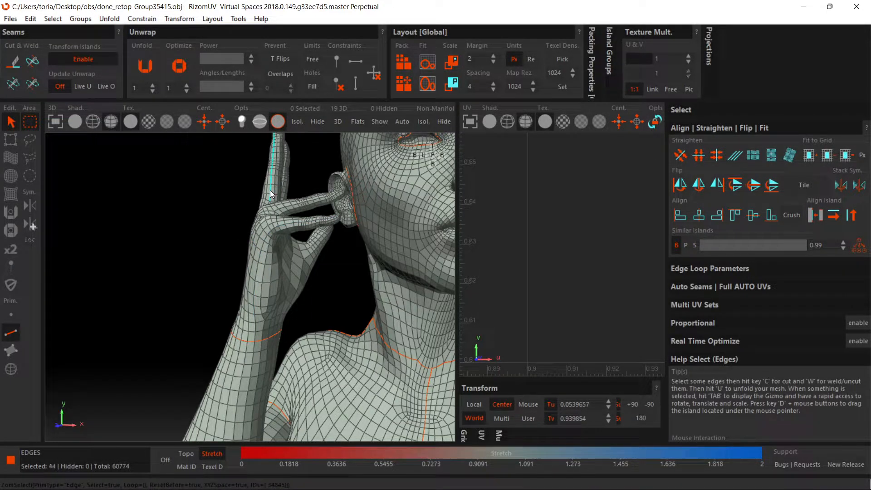
- Cut the edge loop that outlines the fingers and sides of the raised hand, including the edges joining it to the wrist seam
{"action": "left_click_drag", "start_coordinate": [269, 190], "coordinate": [329, 263], "text": "alt"}
{"action": "scroll", "coordinate": [285, 218], "scroll_direction": "up", "scroll_amount": 6}
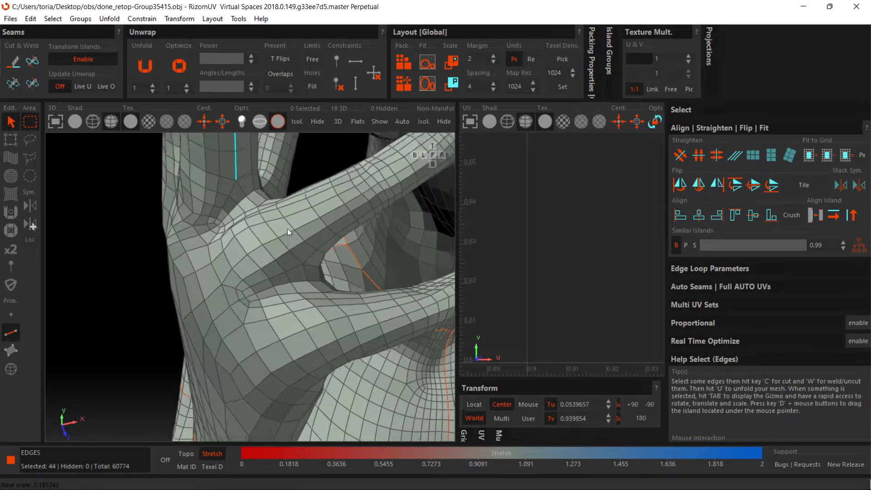
{"action": "left_click_drag", "start_coordinate": [261, 211], "coordinate": [285, 254], "text": "alt"}
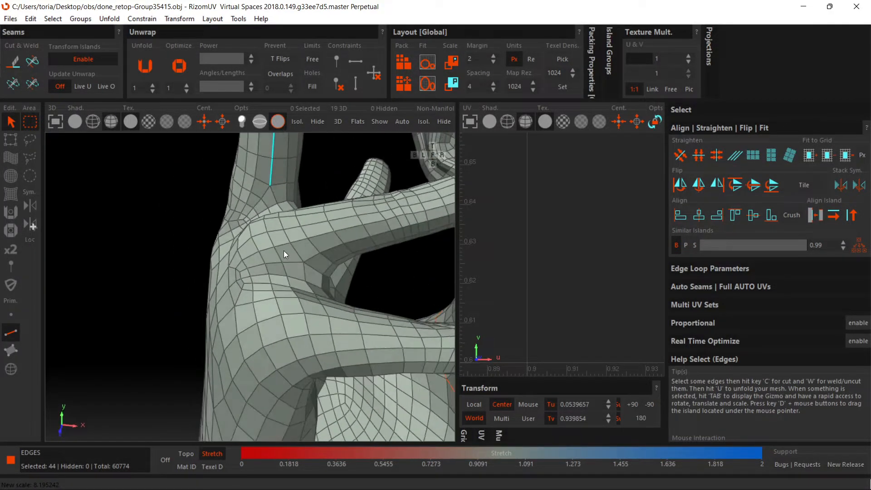
{"action": "double_click", "coordinate": [336, 260]}
{"action": "scroll", "coordinate": [335, 260], "scroll_direction": "down", "scroll_amount": 5}
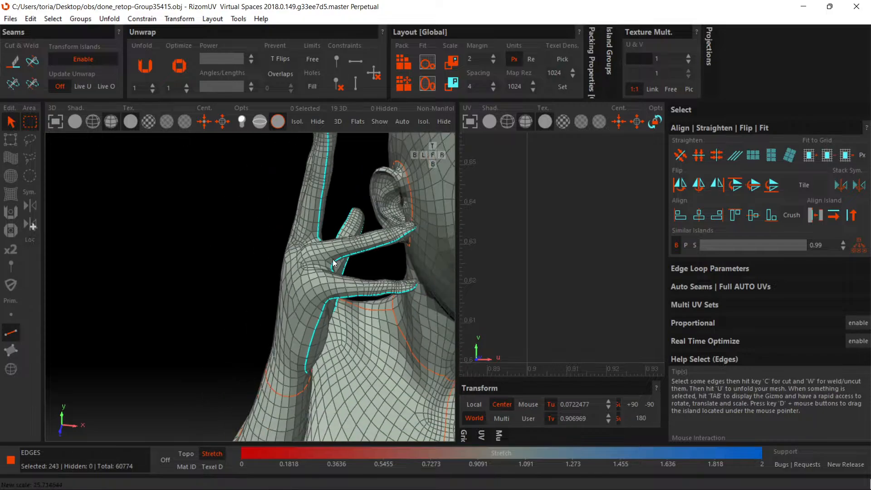
{"action": "left_click_drag", "start_coordinate": [341, 334], "coordinate": [230, 304], "text": "alt"}
{"action": "scroll", "coordinate": [230, 304], "scroll_direction": "up", "scroll_amount": 4}
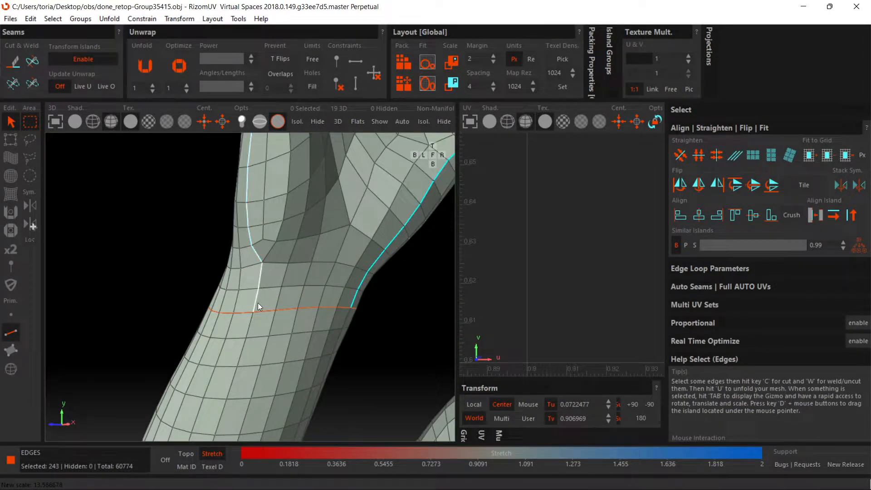
{"action": "left_click", "coordinate": [258, 303], "text": "shift"}
{"action": "key", "text": "c"}
{"action": "scroll", "coordinate": [261, 302], "scroll_direction": "down", "scroll_amount": 10}
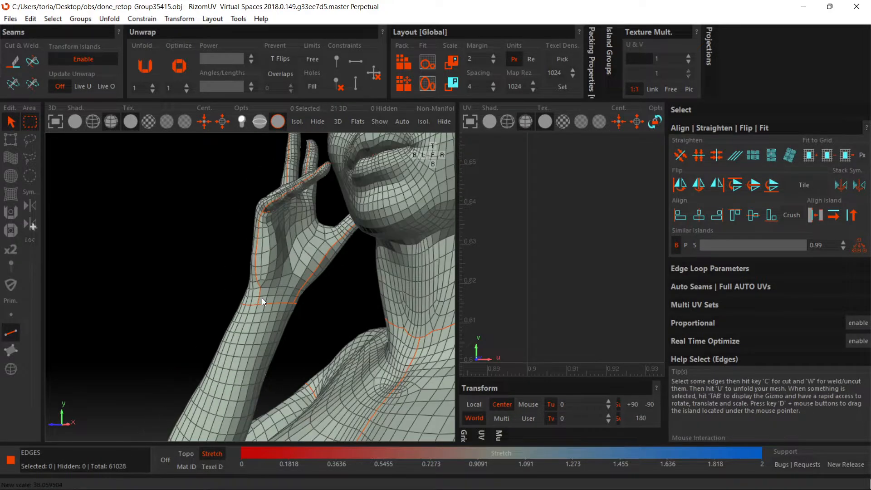
- Cut the edge loop that runs along and between the fingers of the hand resting on the hip
{"action": "scroll", "coordinate": [308, 297], "scroll_direction": "up", "scroll_amount": 8}
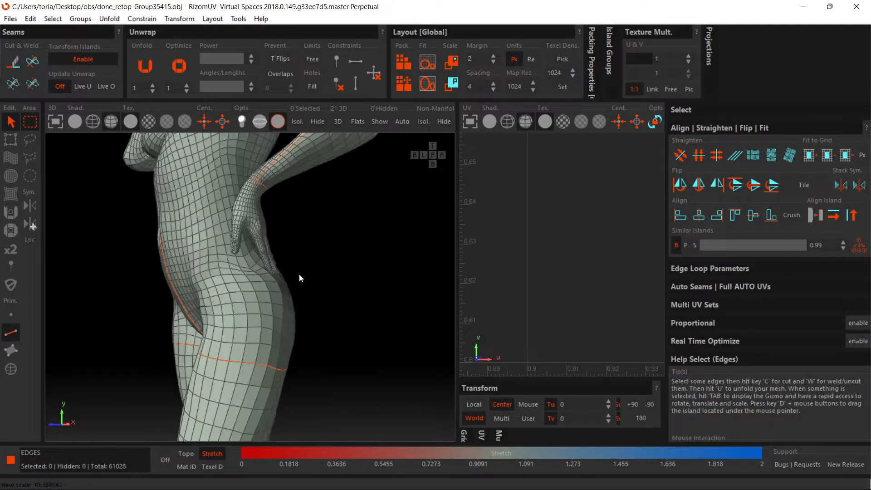
{"action": "middle_click_drag", "start_coordinate": [336, 305], "coordinate": [310, 322]}
{"action": "double_click", "coordinate": [310, 323]}
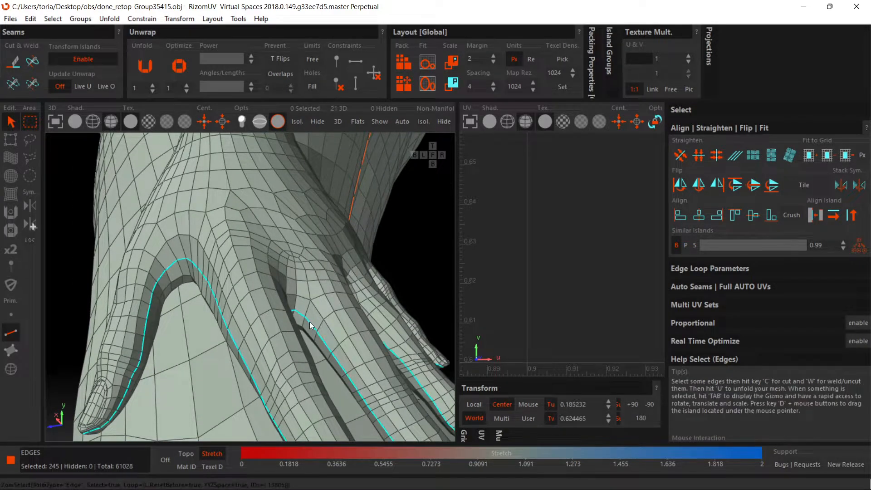
{"action": "key", "text": "c"}
{"action": "middle_click_drag", "start_coordinate": [199, 298], "coordinate": [381, 315]}
{"action": "middle_click_drag", "start_coordinate": [182, 250], "coordinate": [338, 258]}
{"action": "scroll", "coordinate": [338, 259], "scroll_direction": "down", "scroll_amount": 5}
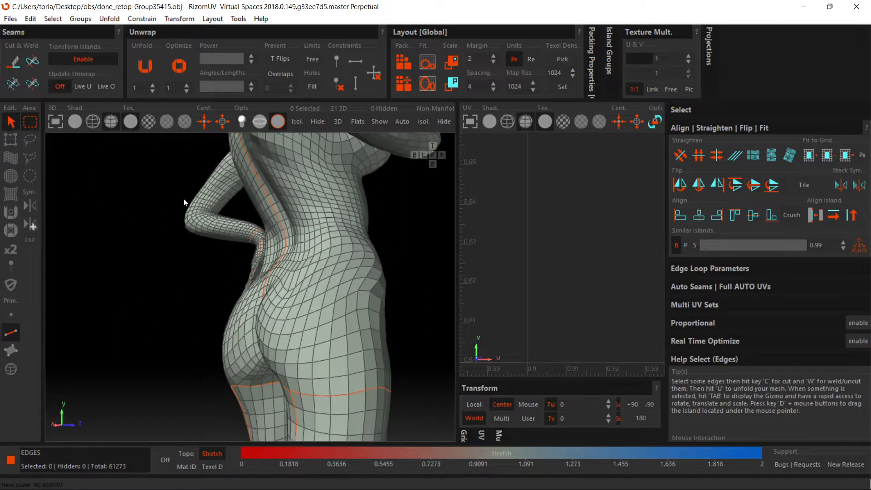
- Extend the finger seam of the hip-resting hand with a cut along the hand's edge to the wrist seam
{"action": "scroll", "coordinate": [221, 226], "scroll_direction": "up", "scroll_amount": 5}
{"action": "middle_click_drag", "start_coordinate": [221, 225], "coordinate": [272, 279]}
{"action": "scroll", "coordinate": [280, 290], "scroll_direction": "up", "scroll_amount": 4}
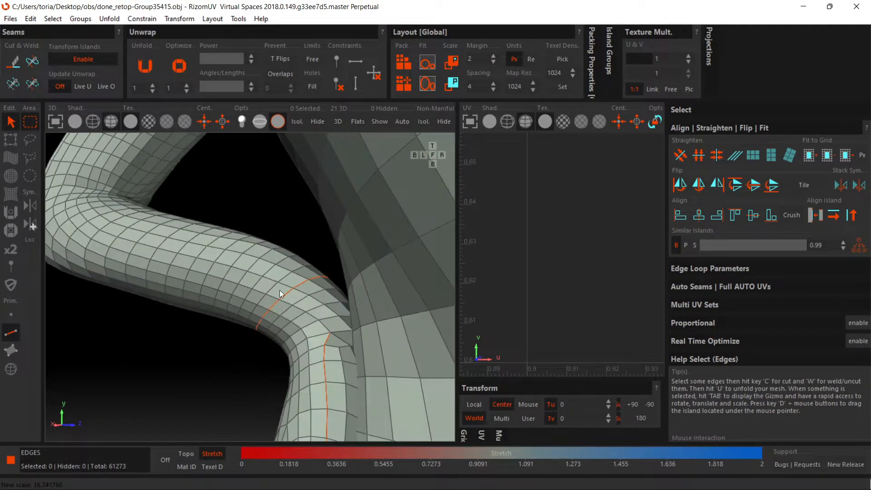
{"action": "left_click", "coordinate": [282, 303]}
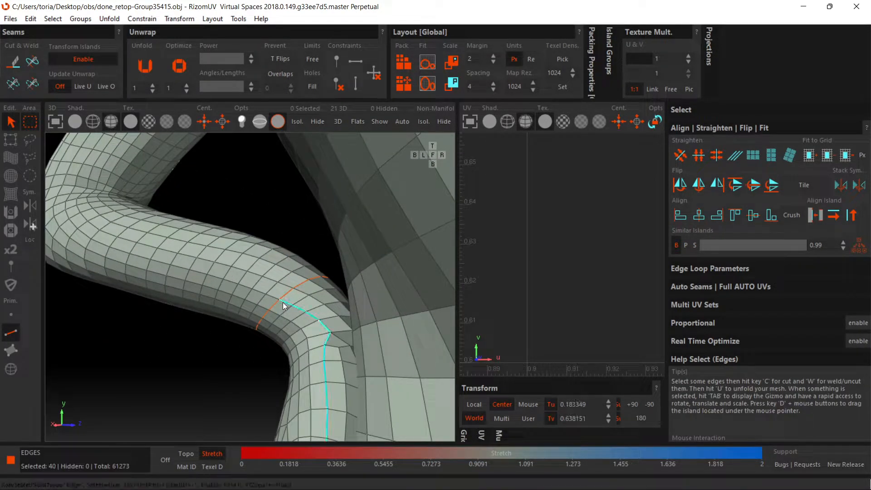
{"action": "key", "text": "c"}
- Unfold the whole cut body mesh and pack its UV islands
{"action": "scroll", "coordinate": [281, 301], "scroll_direction": "down", "scroll_amount": 12}
{"action": "middle_click_drag", "start_coordinate": [301, 299], "coordinate": [195, 300]}
{"action": "left_click", "coordinate": [305, 298]}
{"action": "key", "text": "p"}
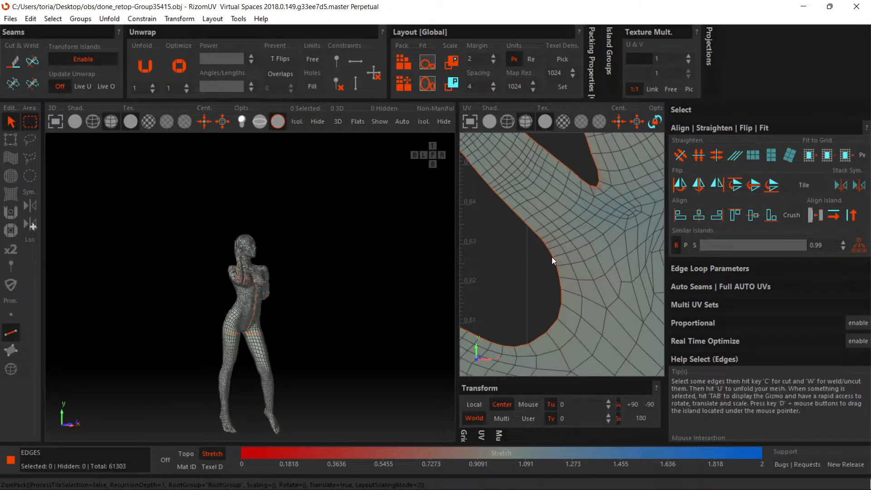
- Examine the packed UV layout for overlapping and stretched areas, especially on the torso islands
{"action": "scroll", "coordinate": [552, 255], "scroll_direction": "down", "scroll_amount": 8}
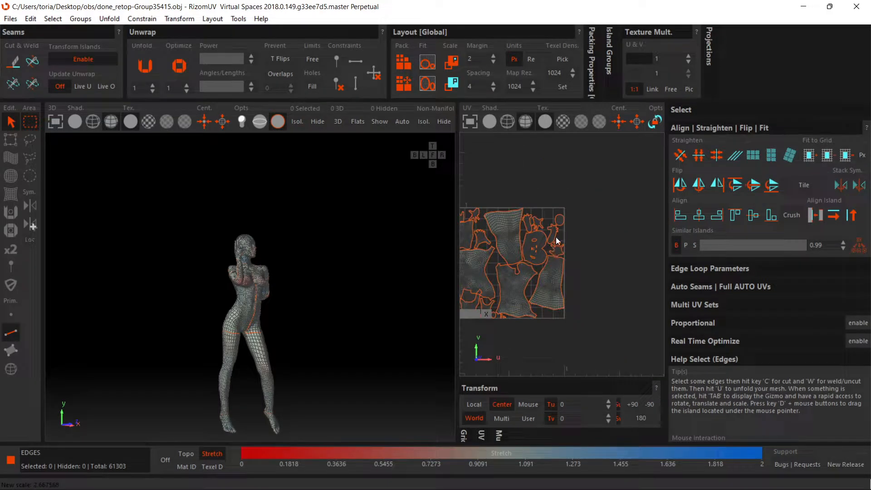
{"action": "scroll", "coordinate": [564, 247], "scroll_direction": "up", "scroll_amount": 5}
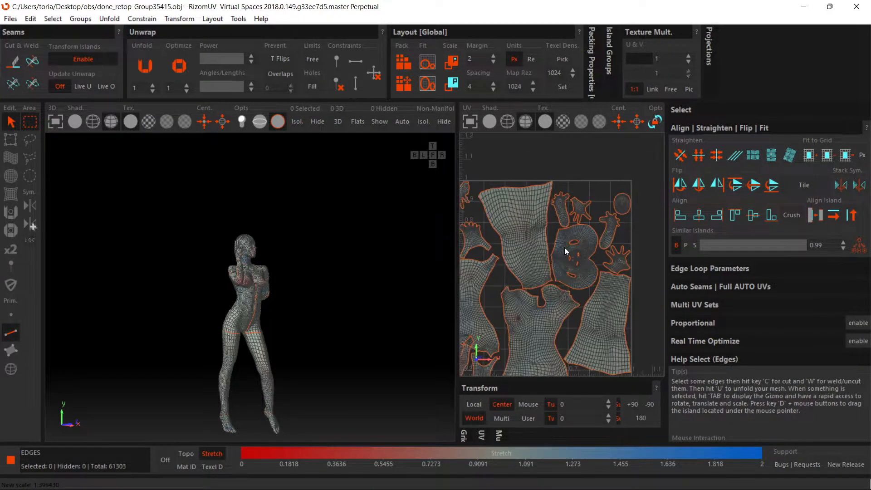
{"action": "scroll", "coordinate": [551, 238], "scroll_direction": "up", "scroll_amount": 6}
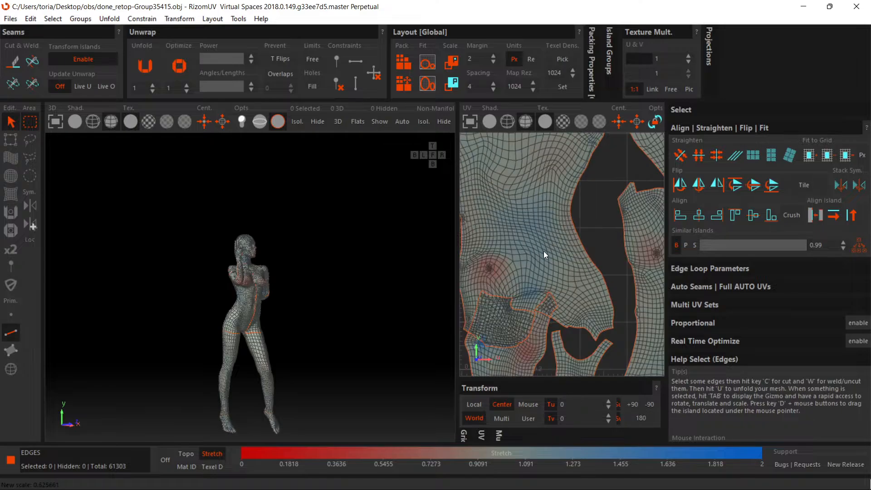
{"action": "middle_click_drag", "start_coordinate": [544, 252], "coordinate": [554, 237]}
{"action": "scroll", "coordinate": [553, 239], "scroll_direction": "up", "scroll_amount": 4}
{"action": "scroll", "coordinate": [569, 288], "scroll_direction": "down", "scroll_amount": 2}
{"action": "middle_click_drag", "start_coordinate": [570, 288], "coordinate": [570, 257]}
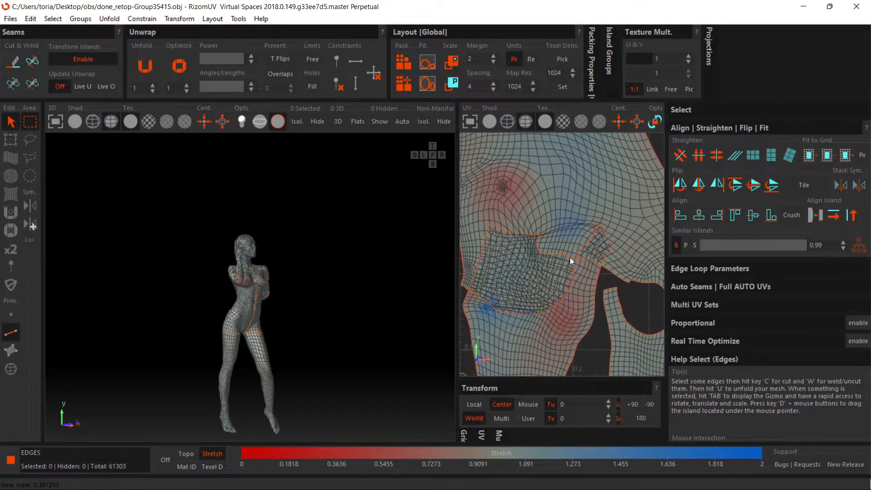
{"action": "scroll", "coordinate": [557, 279], "scroll_direction": "up", "scroll_amount": 2}
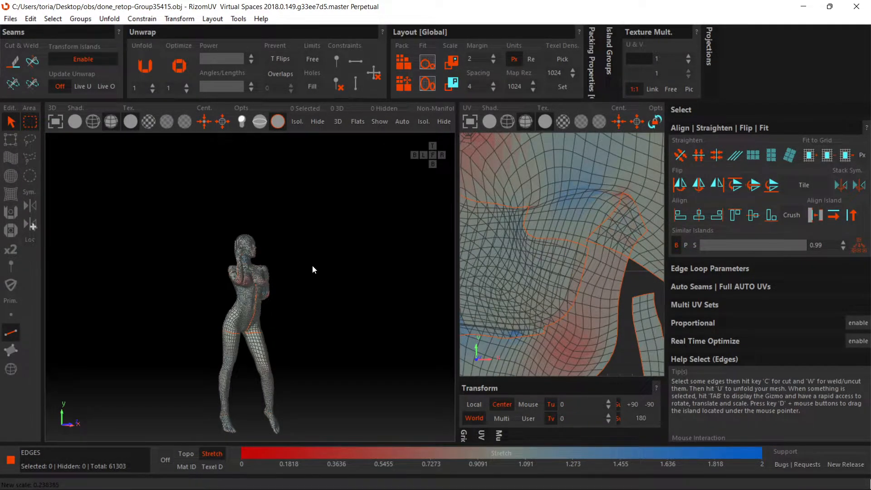
- Switch the selection mode from edges to islands
{"action": "scroll", "coordinate": [311, 282], "scroll_direction": "up", "scroll_amount": 4}
{"action": "scroll", "coordinate": [313, 281], "scroll_direction": "down", "scroll_amount": 3}
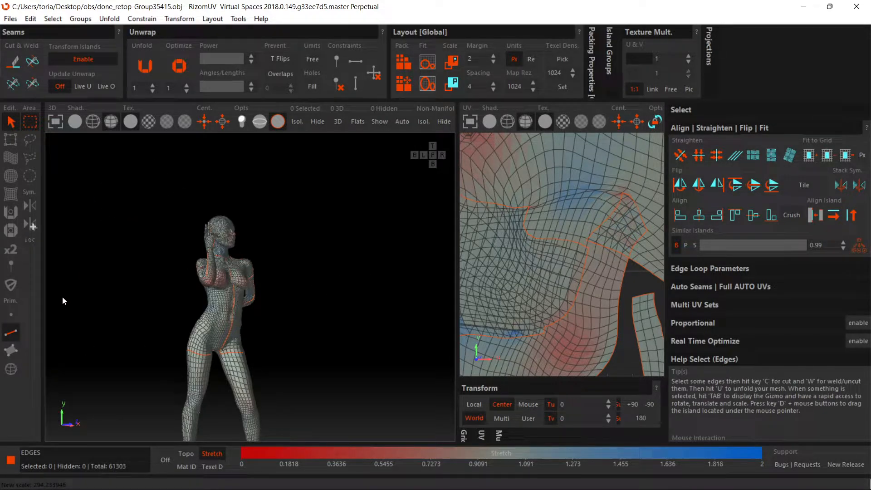
{"action": "left_click", "coordinate": [10, 368]}
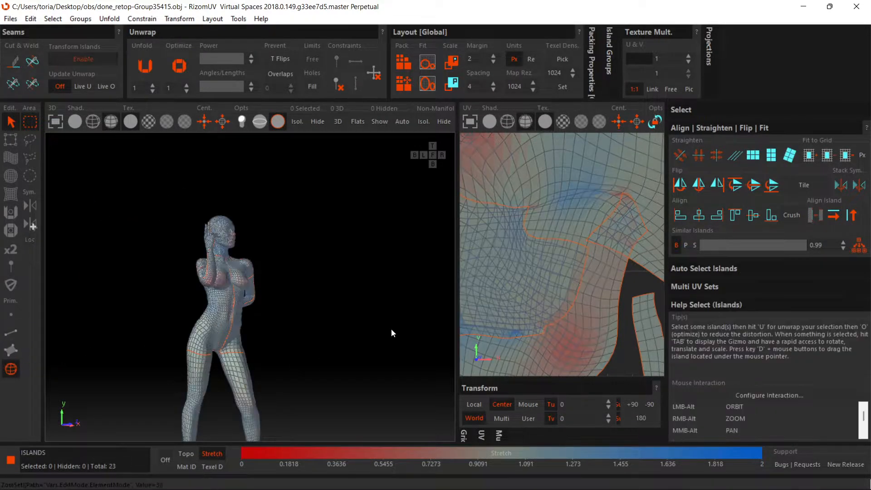
- Select the overlapping torso island to check its area on the body, and undo the last unfold and pack
{"action": "left_click", "coordinate": [564, 335]}
{"action": "scroll", "coordinate": [280, 319], "scroll_direction": "up", "scroll_amount": 2}
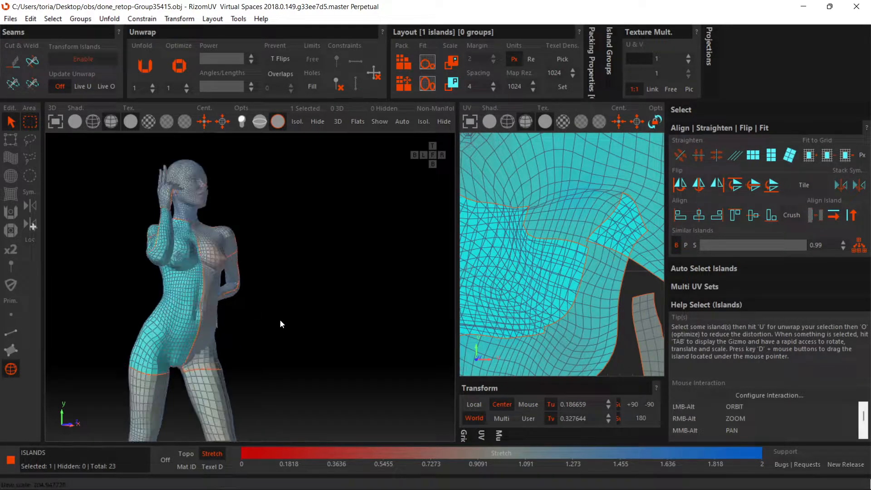
{"action": "key", "text": "plus"}
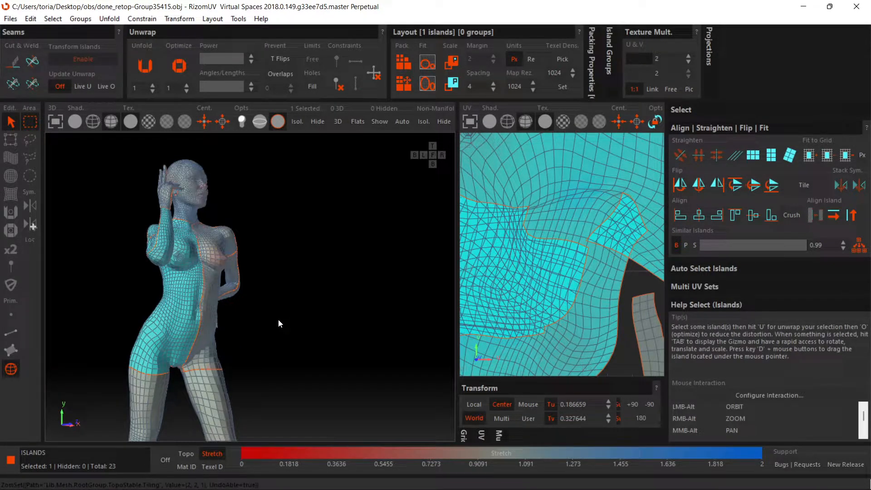
{"action": "key", "text": "minus"}
{"action": "left_click", "coordinate": [279, 323]}
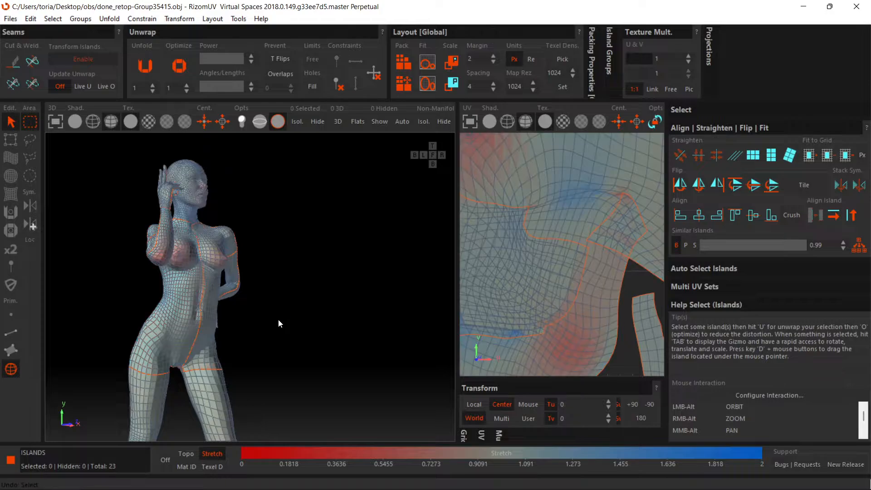
{"action": "key", "text": "ctrl+z"}
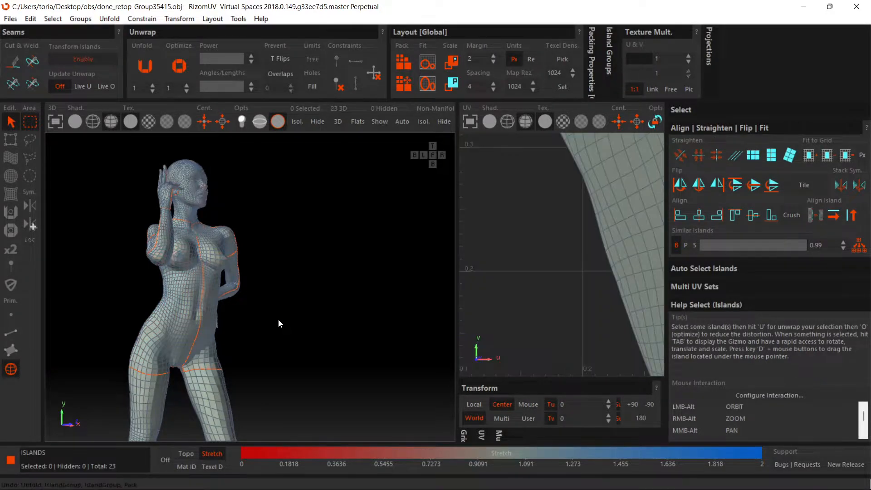
- In edge selection mode, weld the seam loop that circles the raised arm close to the shoulder
{"action": "left_click", "coordinate": [11, 333]}
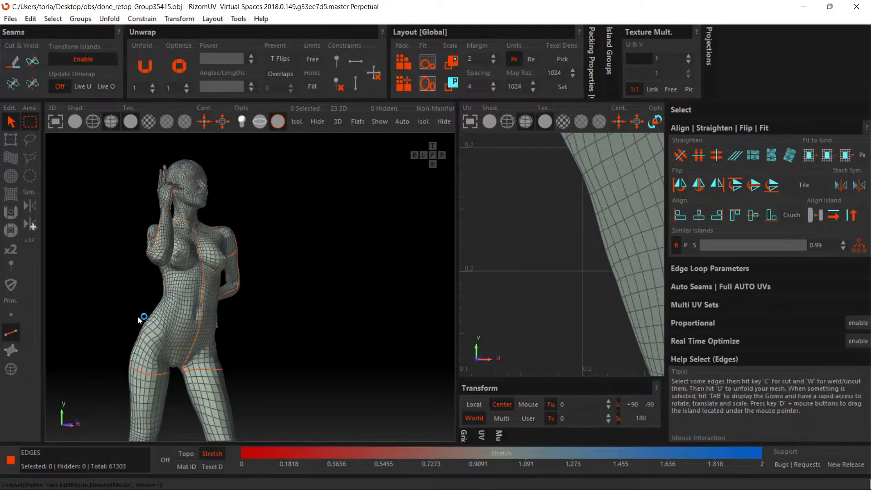
{"action": "left_click_drag", "start_coordinate": [257, 314], "coordinate": [72, 293], "text": "alt"}
{"action": "scroll", "coordinate": [290, 336], "scroll_direction": "up", "scroll_amount": 6}
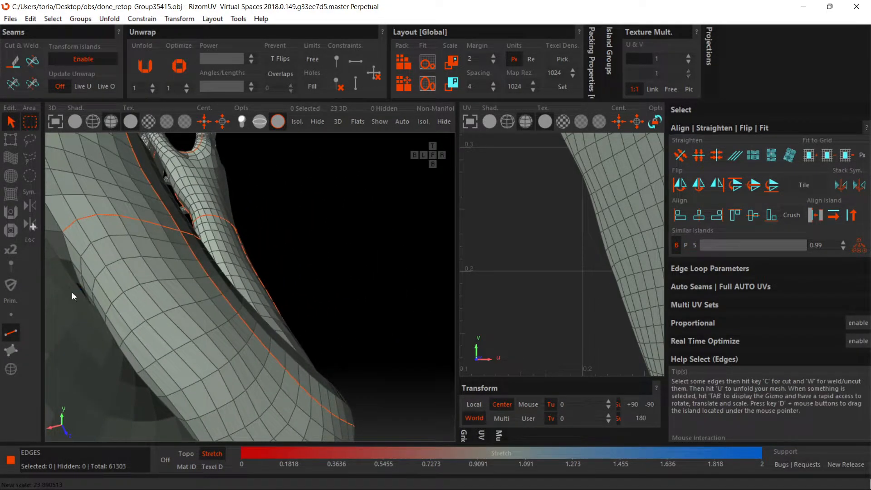
{"action": "left_click", "coordinate": [78, 278]}
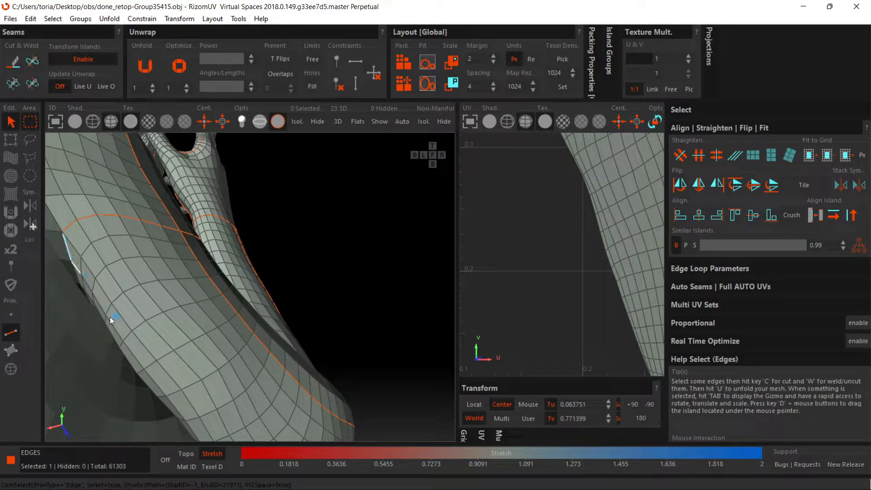
{"action": "left_click_drag", "start_coordinate": [110, 316], "coordinate": [7, 290], "text": "alt"}
{"action": "left_click_drag", "start_coordinate": [201, 326], "coordinate": [246, 414], "text": "alt"}
{"action": "scroll", "coordinate": [169, 382], "scroll_direction": "down", "scroll_amount": 10}
{"action": "middle_click_drag", "start_coordinate": [169, 382], "coordinate": [218, 320], "text": "alt"}
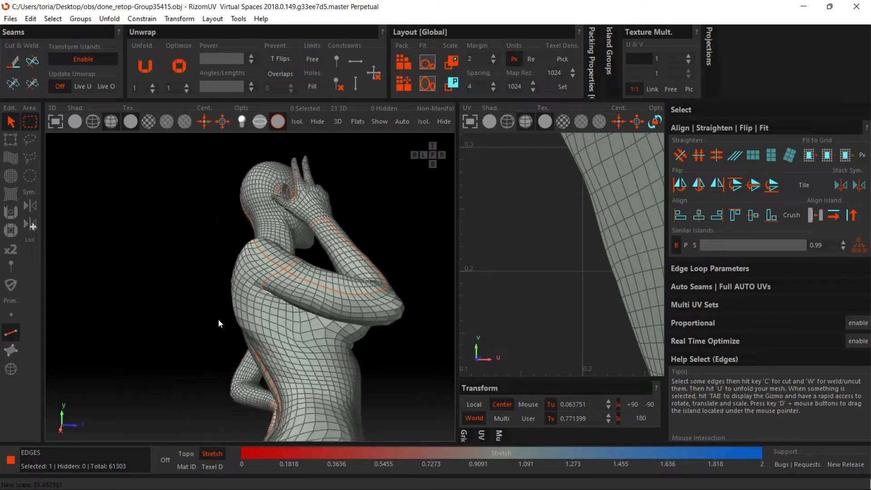
{"action": "left_click_drag", "start_coordinate": [218, 320], "coordinate": [174, 318], "text": "alt"}
{"action": "left_click", "coordinate": [199, 320]}
{"action": "scroll", "coordinate": [174, 317], "scroll_direction": "up", "scroll_amount": 4}
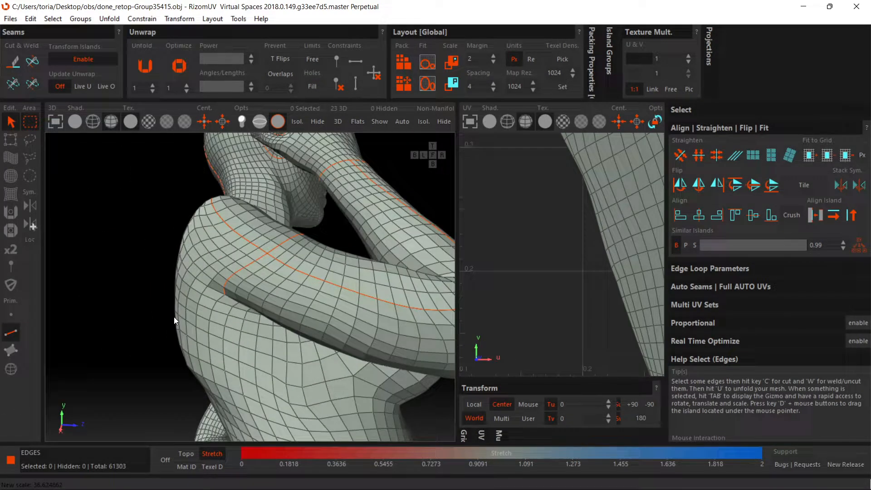
{"action": "left_click", "coordinate": [239, 272]}
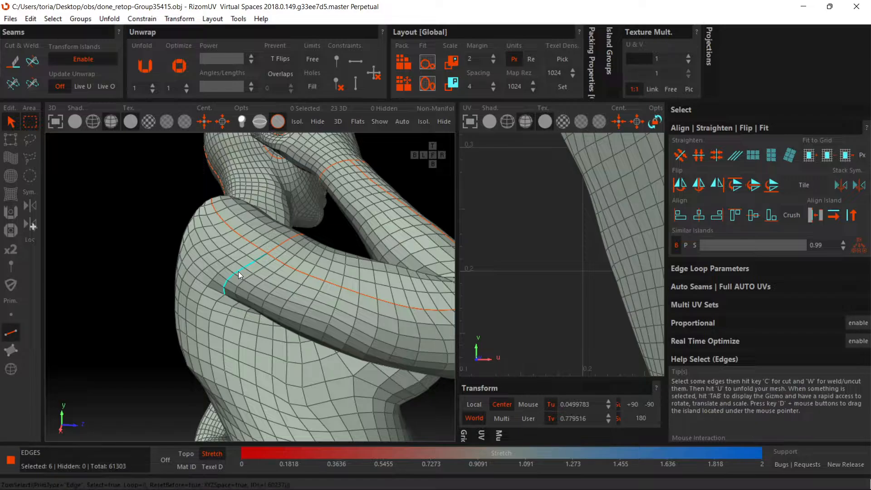
{"action": "key", "text": "w"}
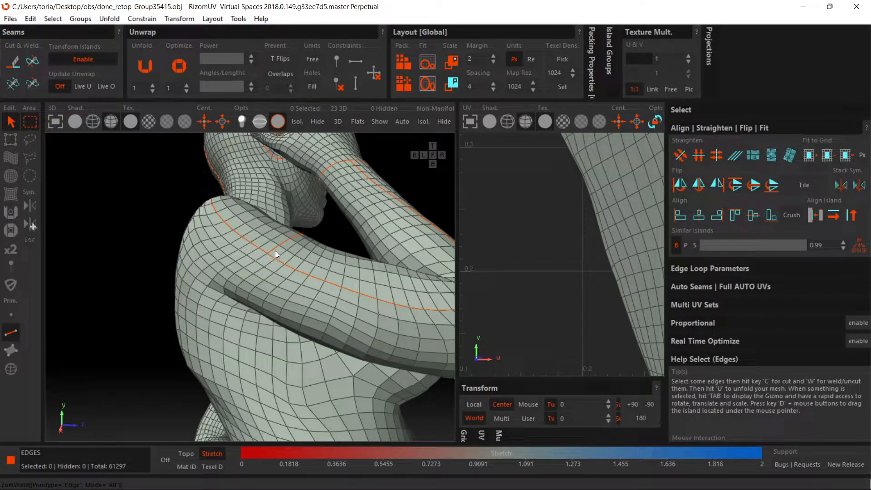
{"action": "left_click", "coordinate": [275, 248]}
{"action": "key", "text": "w"}
- Cut a full edge loop around the raised upper arm, slightly farther from the shoulder and just outside the armpit
{"action": "left_click", "coordinate": [281, 285]}
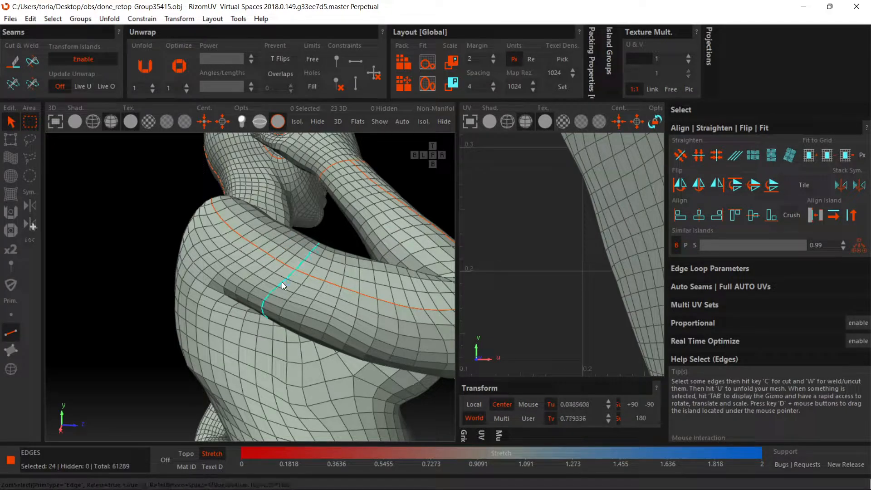
{"action": "double_click", "coordinate": [283, 285]}
{"action": "middle_click_drag", "start_coordinate": [277, 288], "coordinate": [103, 359]}
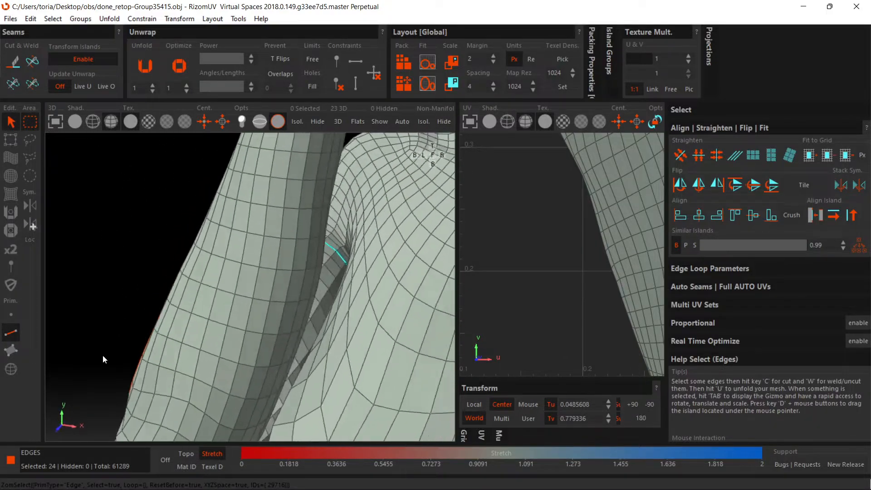
{"action": "key", "text": "c"}
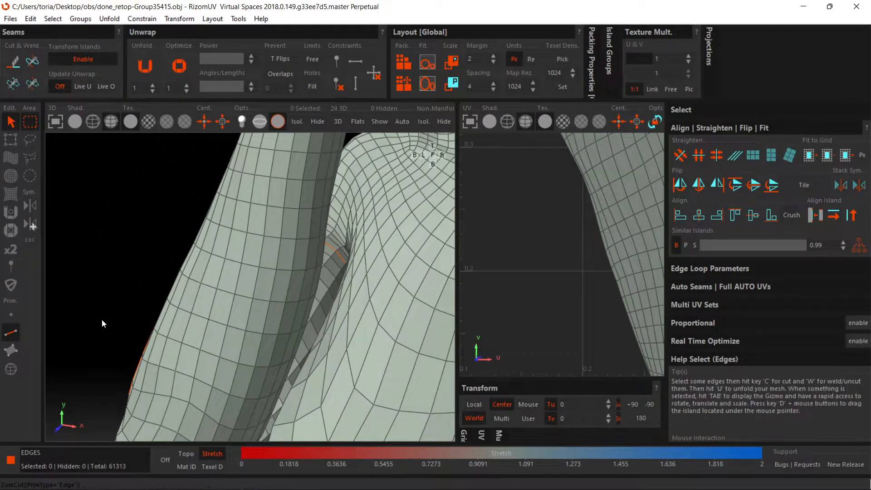
- Unfold the mesh with the relocated upper-arm seam and pack all its UV islands
{"action": "scroll", "coordinate": [102, 319], "scroll_direction": "down", "scroll_amount": 8}
{"action": "middle_click_drag", "start_coordinate": [143, 303], "coordinate": [287, 278]}
{"action": "left_click", "coordinate": [286, 278]}
{"action": "key", "text": "p"}
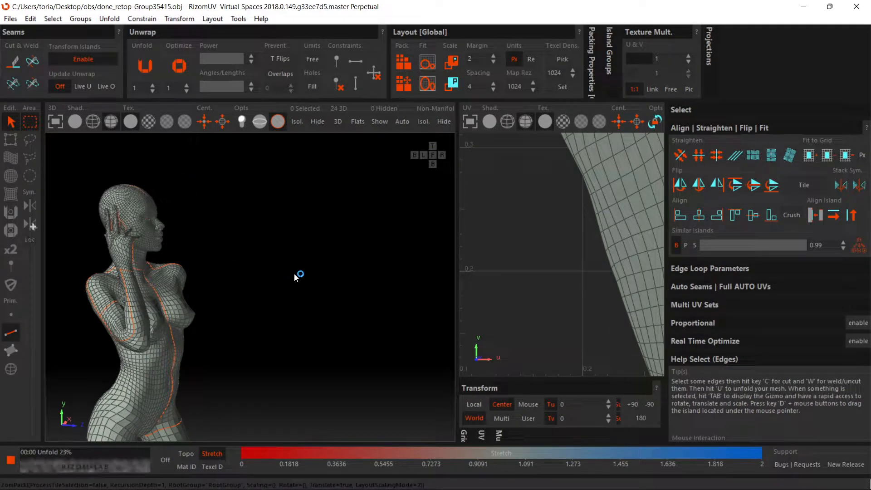
- Inspect the torso islands in the packed layout for overlaps and stretching, and undo the unfold and pack
{"action": "scroll", "coordinate": [571, 273], "scroll_direction": "down", "scroll_amount": 5}
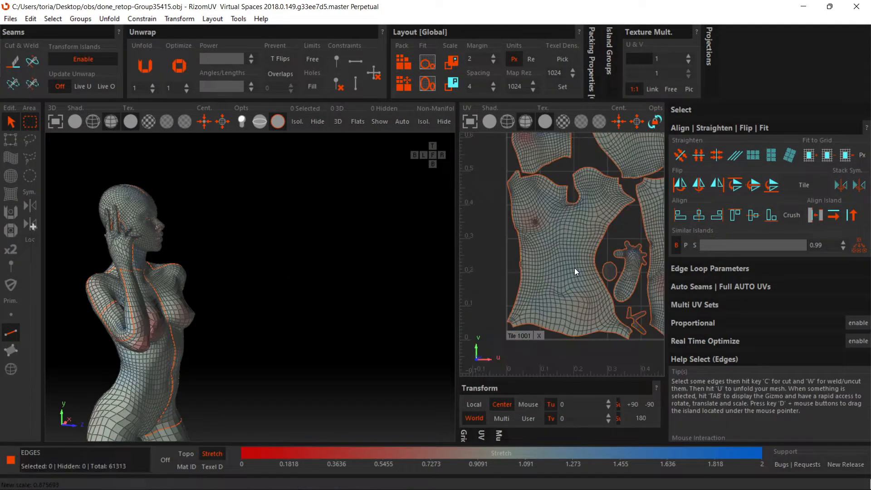
{"action": "scroll", "coordinate": [574, 268], "scroll_direction": "up", "scroll_amount": 3}
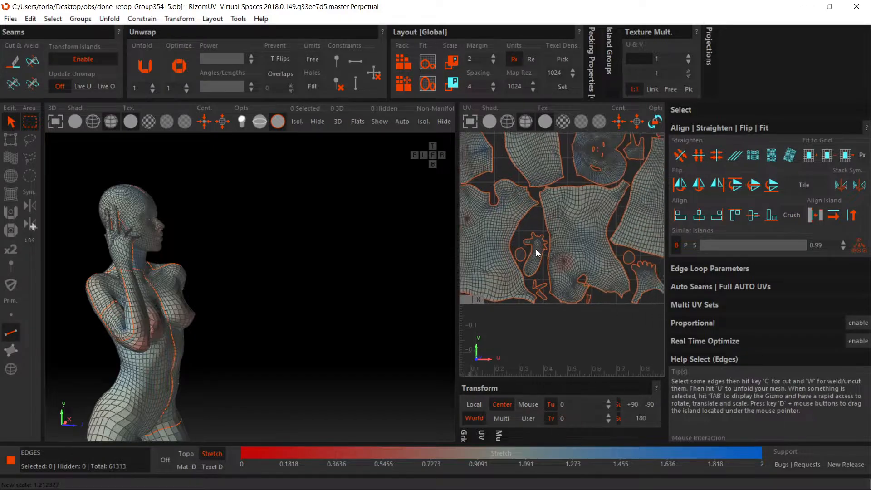
{"action": "scroll", "coordinate": [514, 268], "scroll_direction": "up", "scroll_amount": 5}
{"action": "middle_click_drag", "start_coordinate": [506, 275], "coordinate": [526, 258]}
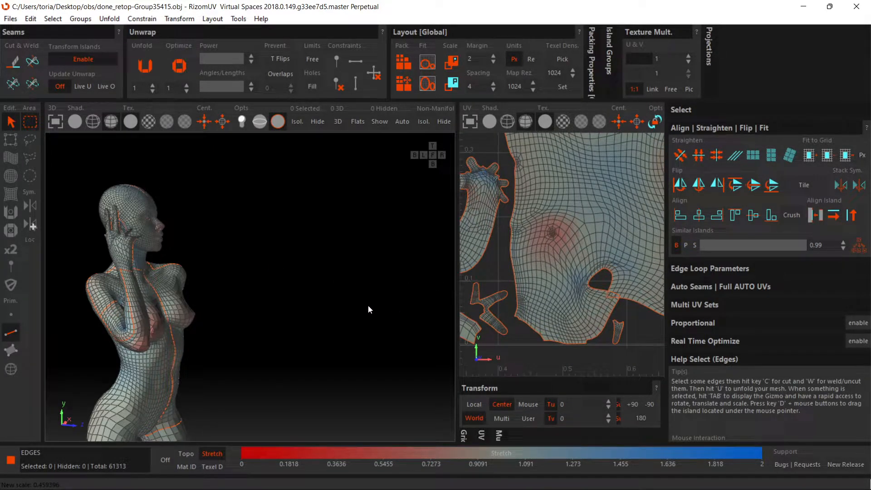
{"action": "key", "text": "ctrl+z"}
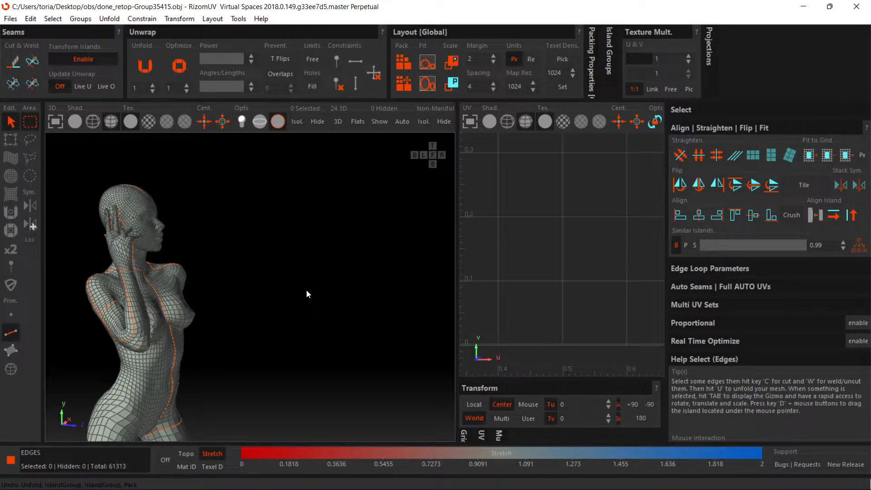
- Weld the seam edges crossing the palm at the base of the outer finger on the raised hand
{"action": "scroll", "coordinate": [152, 266], "scroll_direction": "up", "scroll_amount": 4}
{"action": "middle_click_drag", "start_coordinate": [156, 263], "coordinate": [191, 288]}
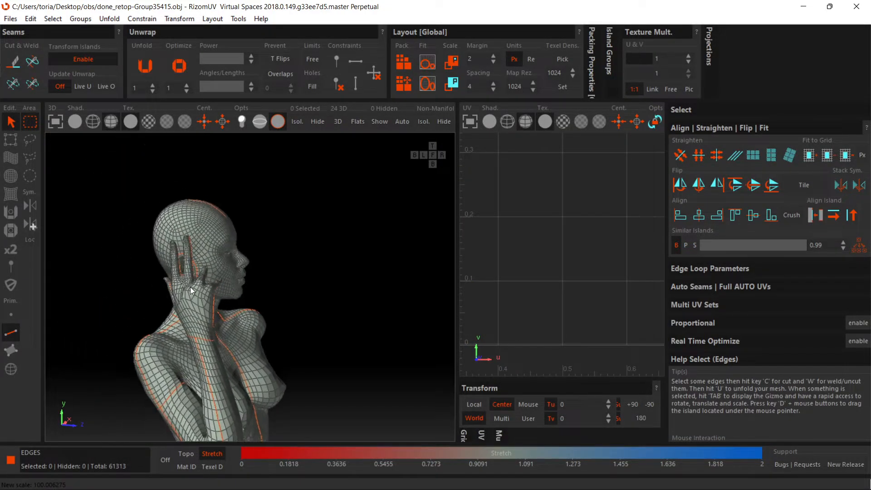
{"action": "scroll", "coordinate": [190, 288], "scroll_direction": "up", "scroll_amount": 5}
{"action": "left_click_drag", "start_coordinate": [190, 287], "coordinate": [534, 251], "text": "alt"}
{"action": "middle_click_drag", "start_coordinate": [534, 251], "coordinate": [486, 229], "text": "alt"}
{"action": "scroll", "coordinate": [187, 289], "scroll_direction": "up", "scroll_amount": 5}
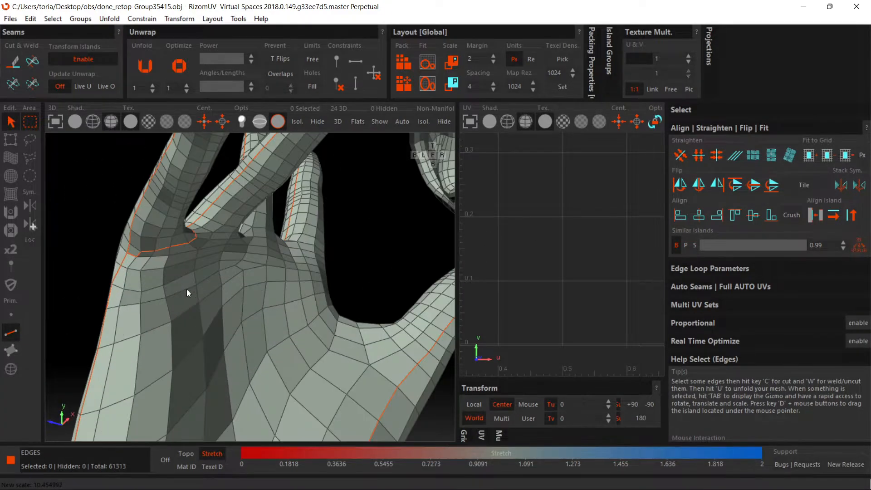
{"action": "left_click_drag", "start_coordinate": [187, 289], "coordinate": [206, 285], "text": "alt"}
{"action": "scroll", "coordinate": [194, 292], "scroll_direction": "up", "scroll_amount": 5}
{"action": "scroll", "coordinate": [206, 288], "scroll_direction": "down", "scroll_amount": 4}
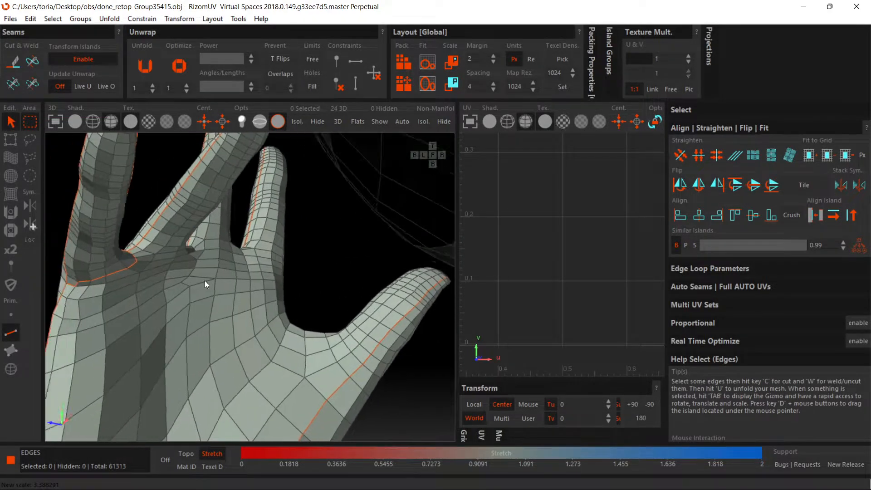
{"action": "scroll", "coordinate": [205, 285], "scroll_direction": "up", "scroll_amount": 4}
{"action": "left_click", "coordinate": [129, 269]}
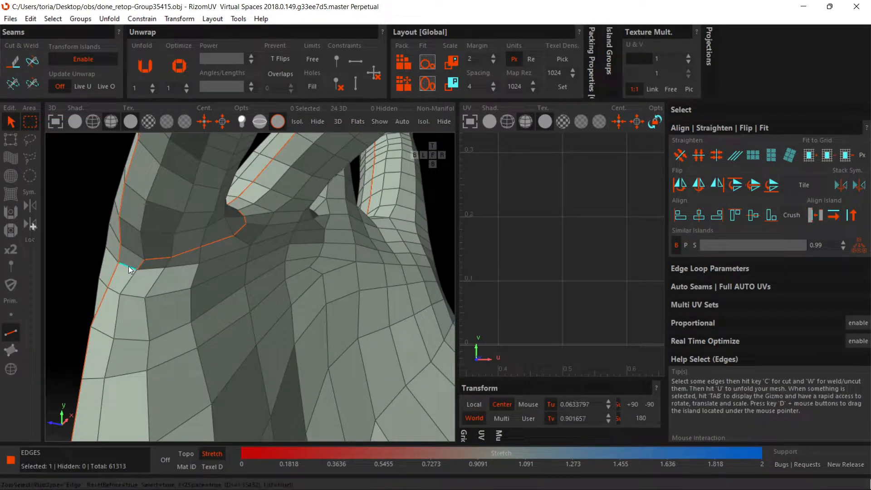
{"action": "left_click", "coordinate": [166, 256], "text": "shift"}
{"action": "left_click", "coordinate": [186, 250], "text": "shift"}
{"action": "left_click", "coordinate": [220, 243], "text": "shift"}
{"action": "key", "text": "w"}
- Weld the remaining finger-base seam edges leading into the gap between the raised hand's outer two fingers
{"action": "mouse_move", "coordinate": [239, 239]}
{"action": "middle_mouse_down"}
{"action": "mouse_move", "coordinate": [267, 243]}
{"action": "mouse_move", "coordinate": [234, 252]}
{"action": "mouse_move", "coordinate": [228, 239]}
{"action": "middle_mouse_up"}
{"action": "left_click", "coordinate": [229, 238]}
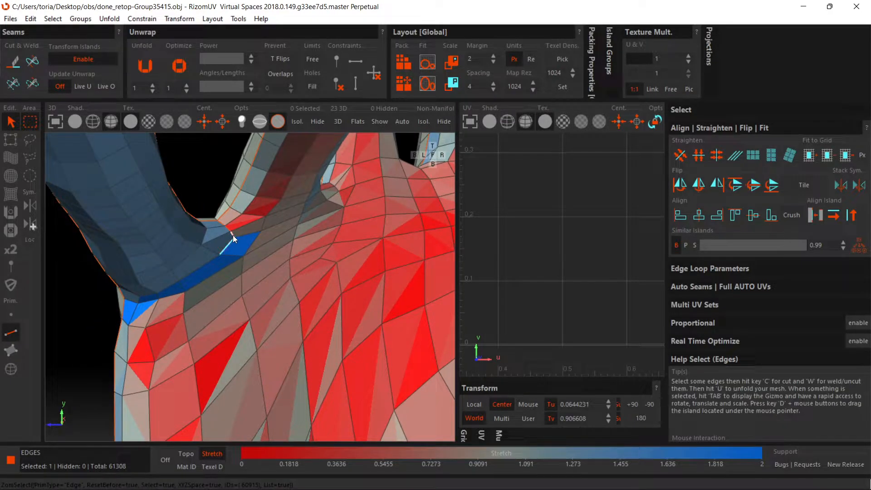
{"action": "left_click", "coordinate": [232, 233], "text": "shift"}
{"action": "key", "text": "w"}
- Unfold the whole body mesh with the corrected arm and hand seams and pack its islands
{"action": "scroll", "coordinate": [220, 223], "scroll_direction": "up", "scroll_amount": 8}
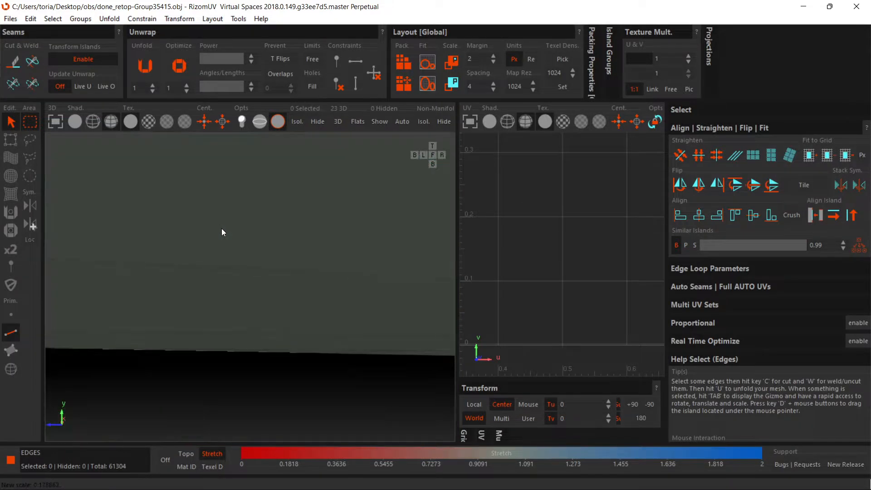
{"action": "scroll", "coordinate": [223, 228], "scroll_direction": "down", "scroll_amount": 2}
{"action": "scroll", "coordinate": [227, 226], "scroll_direction": "down", "scroll_amount": 6}
{"action": "scroll", "coordinate": [229, 232], "scroll_direction": "up", "scroll_amount": 3}
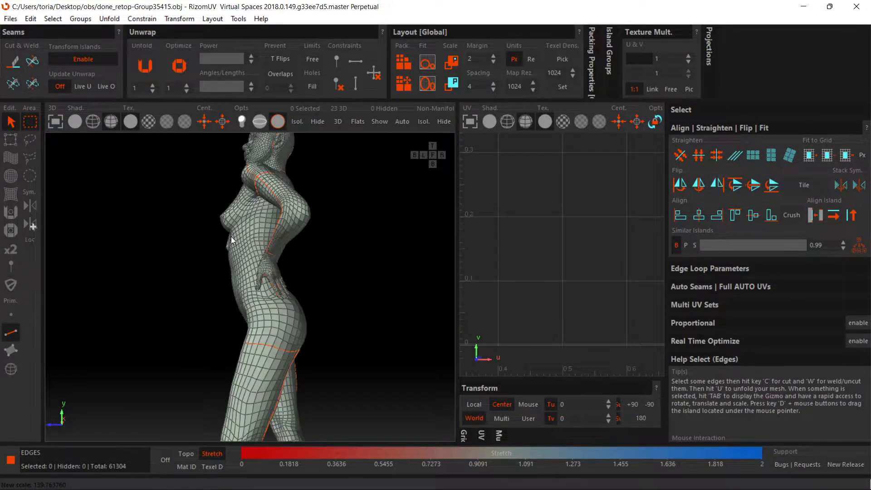
{"action": "middle_click_drag", "start_coordinate": [205, 238], "coordinate": [331, 286]}
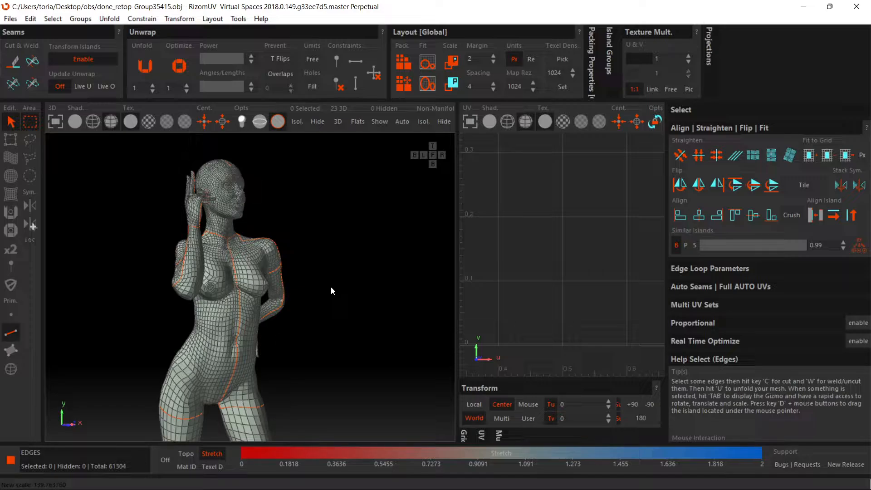
{"action": "key", "text": "p"}
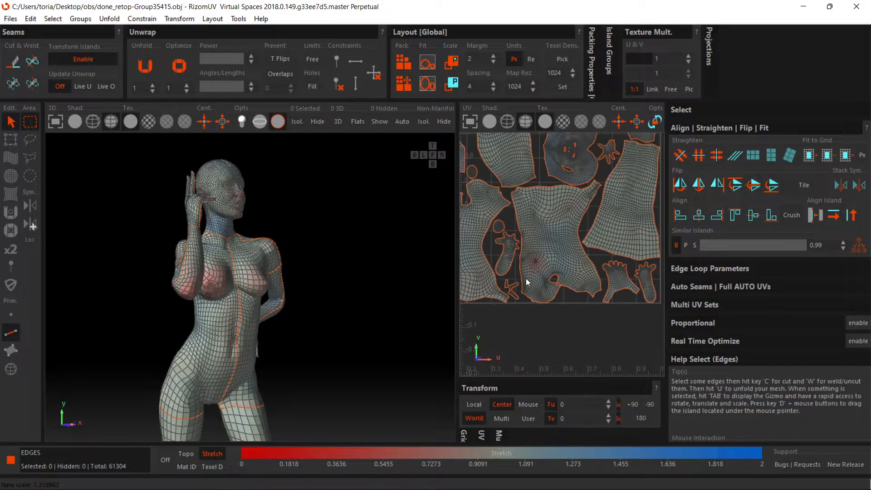
- Examine the raised hand, the neck seams and the packed torso, head and hand islands for stretching and overlaps
{"action": "middle_click_drag", "start_coordinate": [301, 271], "coordinate": [214, 261]}
{"action": "scroll", "coordinate": [198, 232], "scroll_direction": "up", "scroll_amount": 10}
{"action": "left_click_drag", "start_coordinate": [214, 261], "coordinate": [490, 272], "text": "alt"}
{"action": "left_click_drag", "start_coordinate": [290, 243], "coordinate": [473, 218], "text": "alt"}
{"action": "left_click_drag", "start_coordinate": [249, 333], "coordinate": [300, 245], "text": "alt"}
{"action": "scroll", "coordinate": [259, 274], "scroll_direction": "up", "scroll_amount": 5}
{"action": "scroll", "coordinate": [250, 252], "scroll_direction": "down", "scroll_amount": 5}
{"action": "scroll", "coordinate": [300, 245], "scroll_direction": "up", "scroll_amount": 5}
{"action": "scroll", "coordinate": [559, 269], "scroll_direction": "up", "scroll_amount": 4}
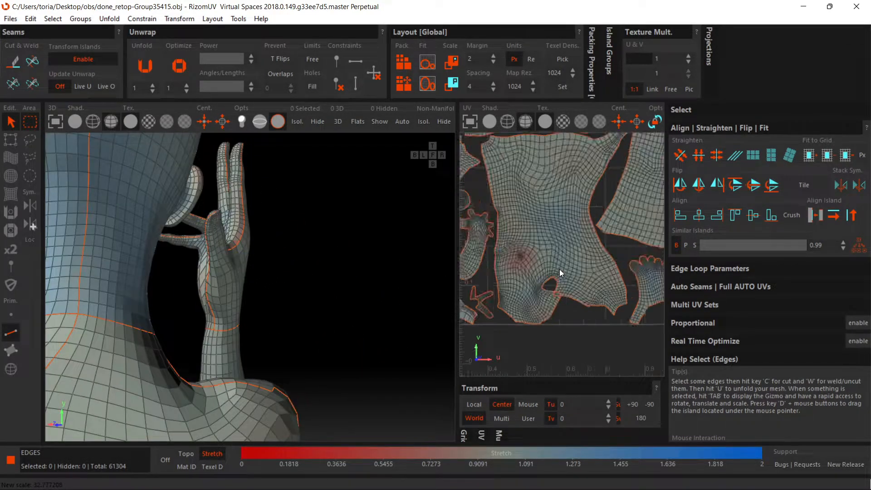
{"action": "scroll", "coordinate": [559, 265], "scroll_direction": "down", "scroll_amount": 4}
{"action": "middle_click_drag", "start_coordinate": [572, 205], "coordinate": [553, 286], "text": "alt"}
{"action": "scroll", "coordinate": [562, 277], "scroll_direction": "up", "scroll_amount": 4}
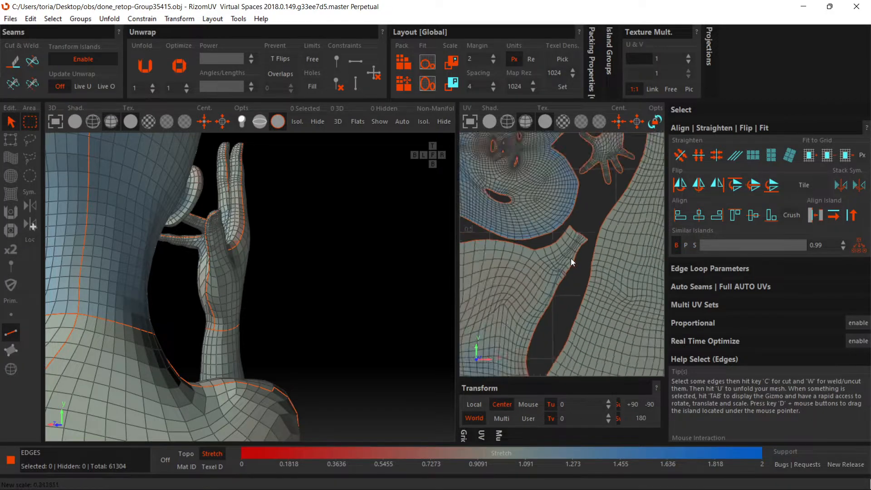
{"action": "scroll", "coordinate": [571, 258], "scroll_direction": "down", "scroll_amount": 3}
{"action": "middle_click_drag", "start_coordinate": [579, 216], "coordinate": [561, 273], "text": "alt"}
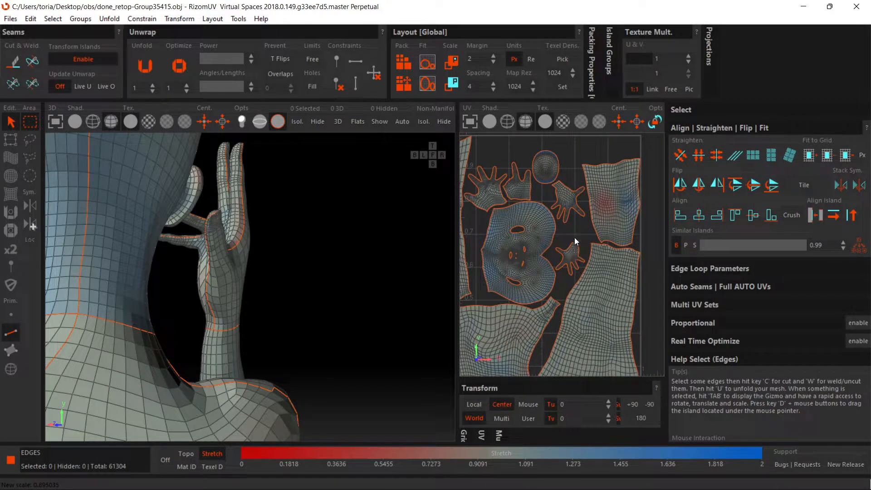
- In island selection mode, select two of the hand islands in turn and locate them on the hip-resting hand
{"action": "left_click", "coordinate": [16, 369]}
{"action": "left_click", "coordinate": [519, 196]}
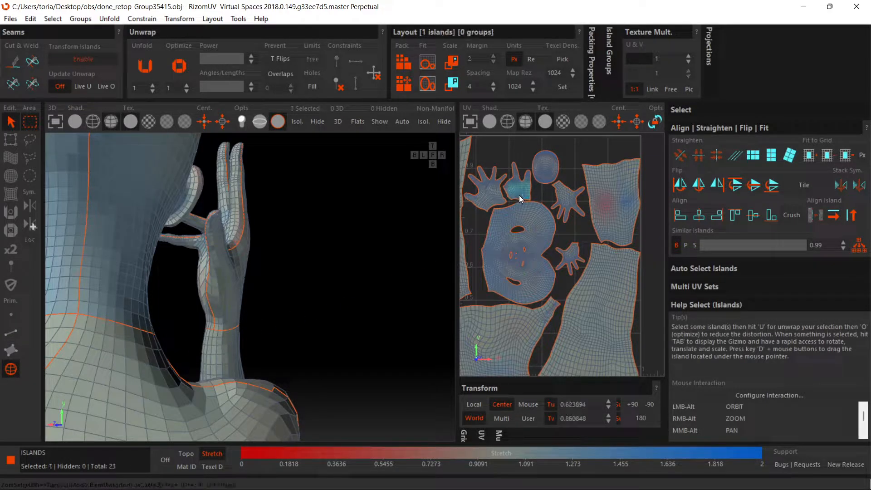
{"action": "scroll", "coordinate": [295, 245], "scroll_direction": "down", "scroll_amount": 5}
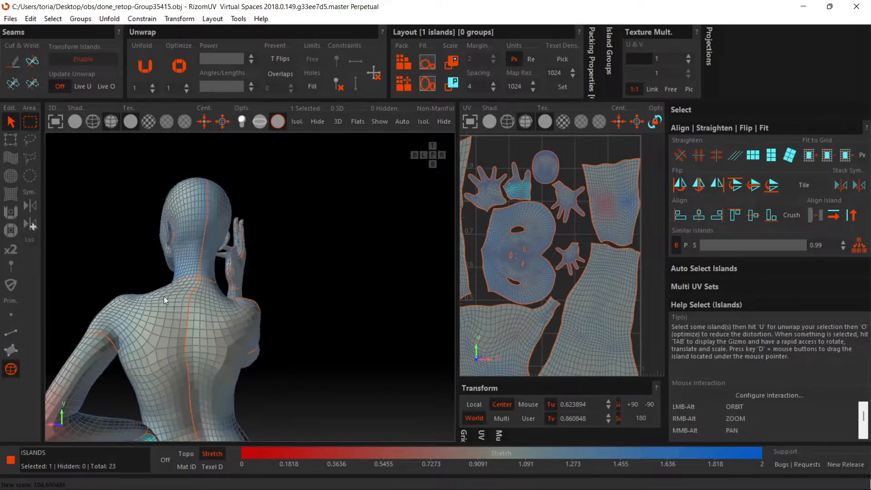
{"action": "middle_click_drag", "start_coordinate": [163, 297], "coordinate": [194, 242], "text": "alt"}
{"action": "right_click_drag", "start_coordinate": [222, 273], "coordinate": [272, 287], "text": "alt"}
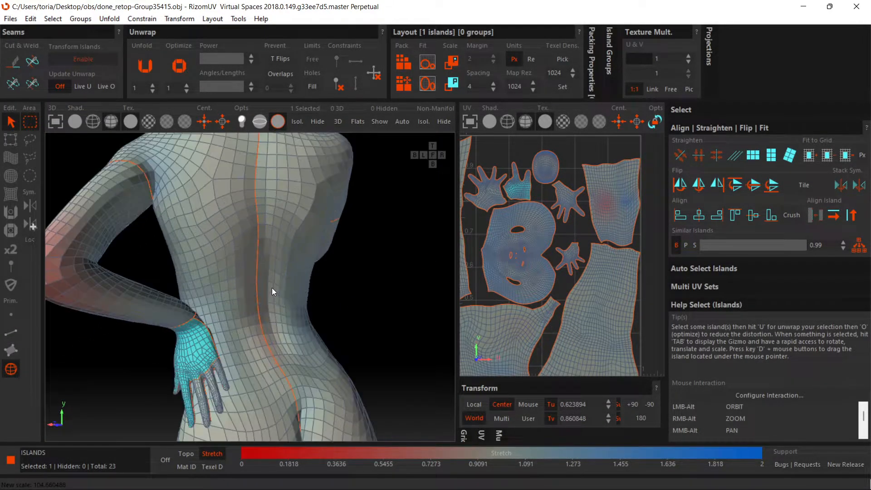
{"action": "left_click", "coordinate": [565, 193]}
{"action": "key", "text": "f"}
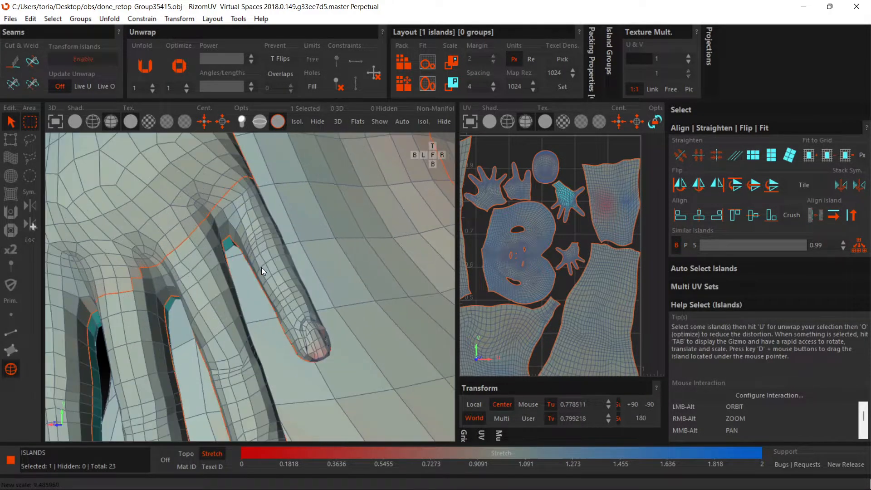
- Undo back through the last weld and, in edge mode, weld the seam across the bases of the hip-resting hand's outer two fingers
{"action": "left_click_drag", "start_coordinate": [261, 267], "coordinate": [165, 246], "text": "alt"}
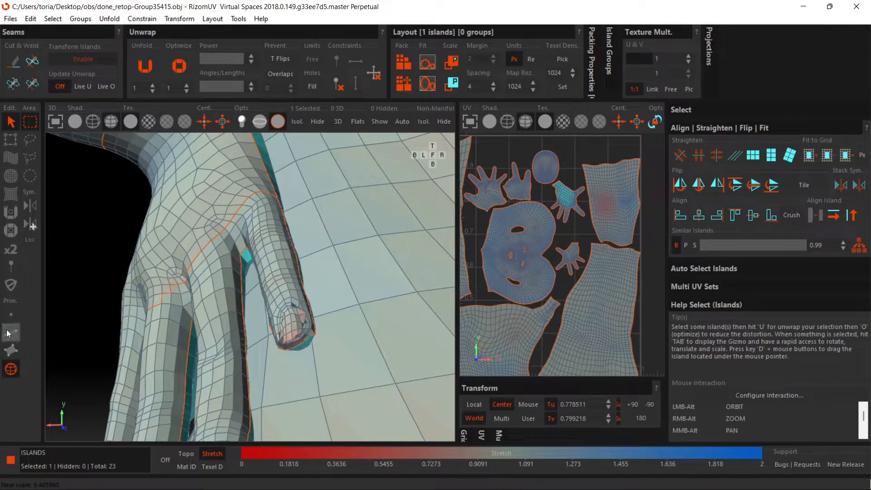
{"action": "left_click", "coordinate": [9, 333]}
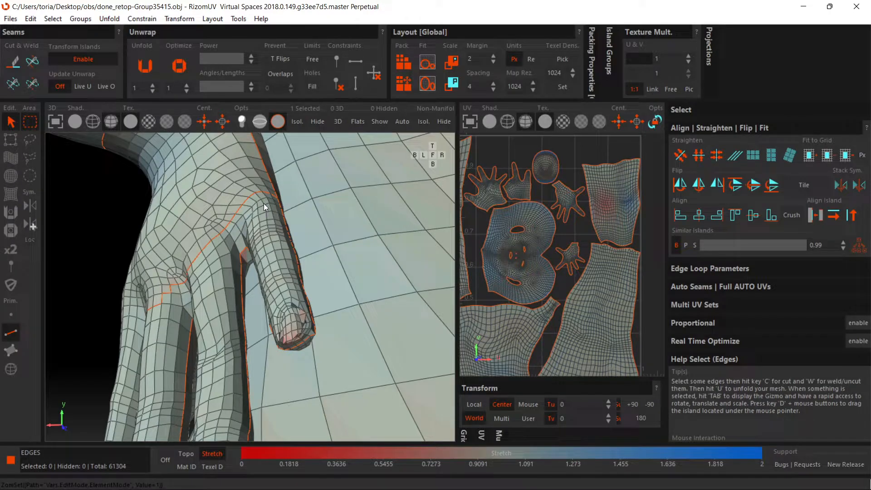
{"action": "key", "text": "w"}
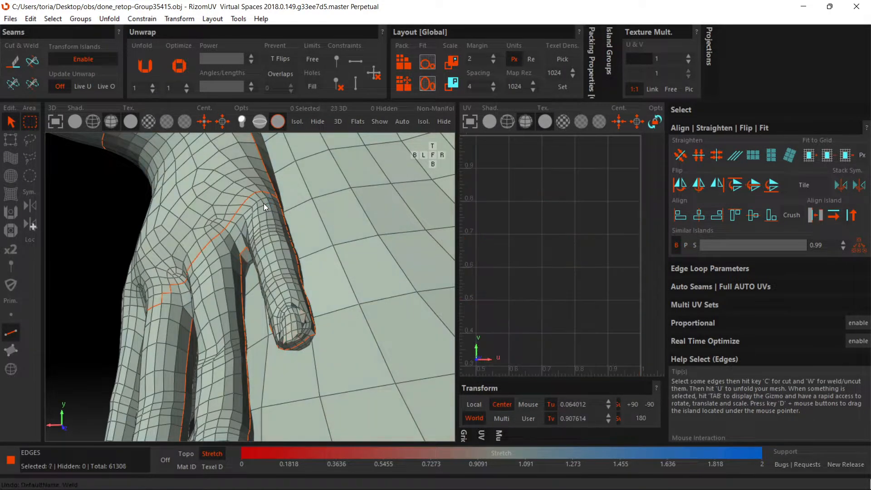
{"action": "scroll", "coordinate": [260, 205], "scroll_direction": "up", "scroll_amount": 5}
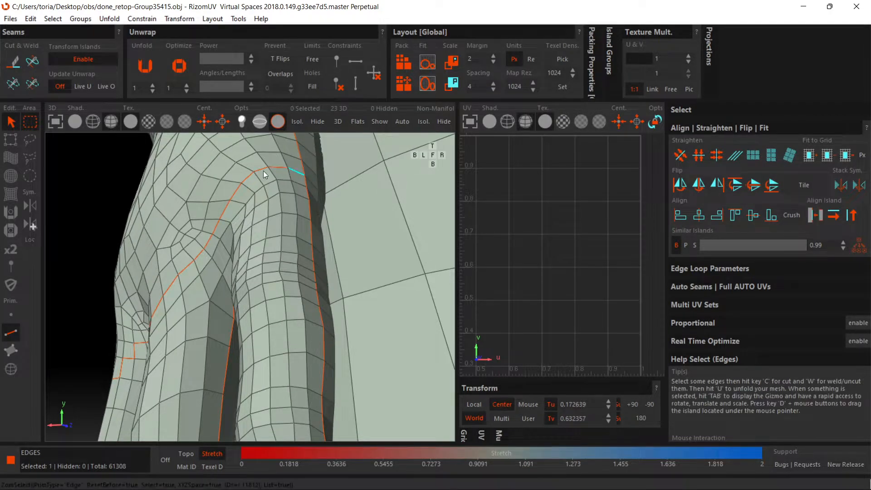
{"action": "left_click", "coordinate": [217, 228]}
{"action": "mouse_move", "coordinate": [206, 248]}
{"action": "middle_mouse_down"}
{"action": "mouse_move", "coordinate": [265, 249]}
{"action": "mouse_move", "coordinate": [206, 292]}
{"action": "mouse_move", "coordinate": [261, 248]}
{"action": "mouse_move", "coordinate": [192, 253]}
{"action": "middle_mouse_up"}
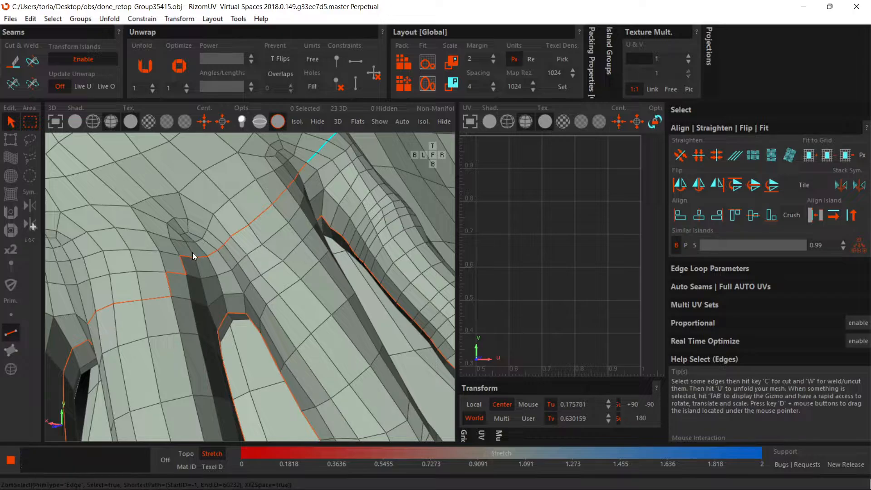
{"action": "left_click", "coordinate": [198, 258]}
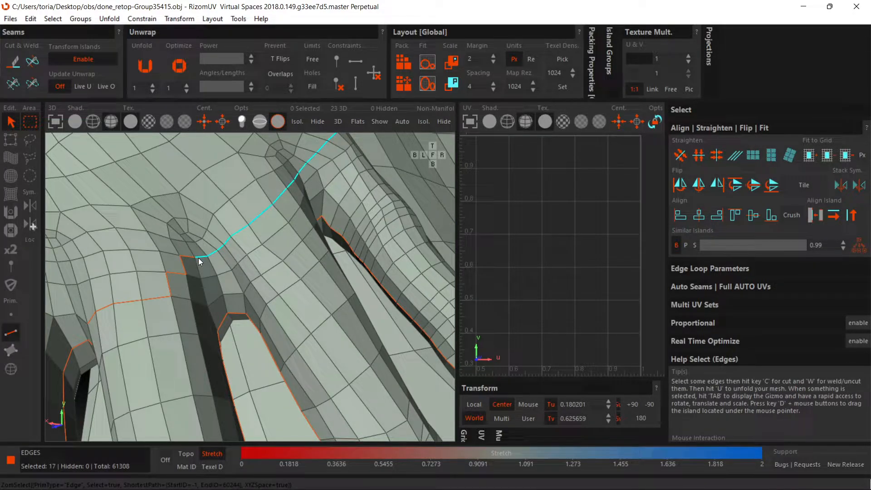
{"action": "key", "text": "w"}
- Weld the remaining zigzag seam edges between the fingers and across the adjoining finger's base on the hip-resting hand
{"action": "mouse_move", "coordinate": [199, 258]}
{"action": "middle_mouse_down"}
{"action": "mouse_move", "coordinate": [232, 244]}
{"action": "mouse_move", "coordinate": [196, 259]}
{"action": "middle_mouse_up"}
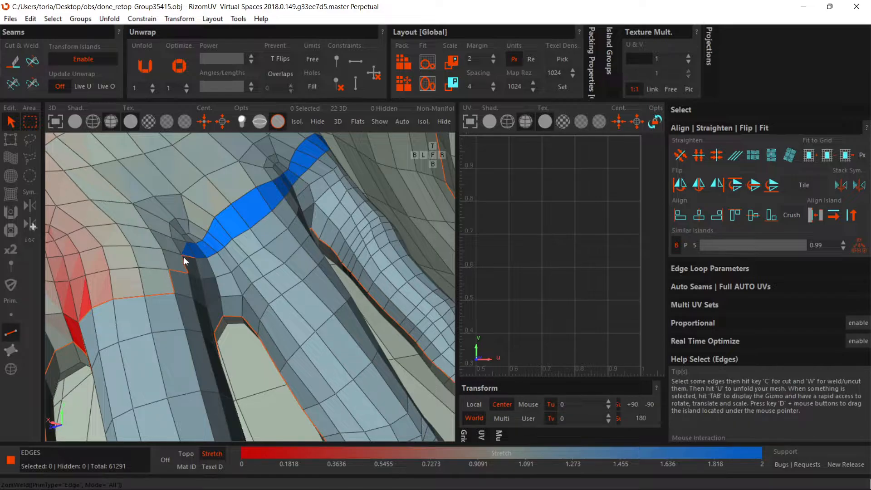
{"action": "left_click", "coordinate": [184, 262]}
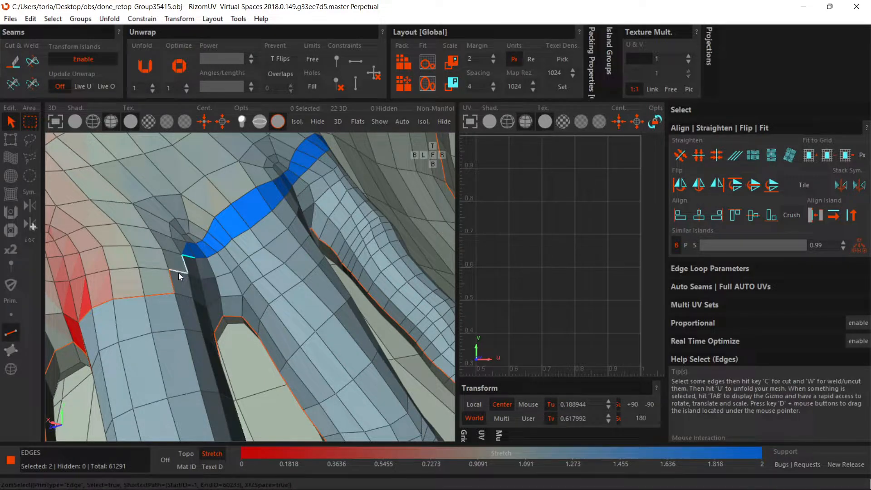
{"action": "left_click", "coordinate": [178, 270]}
{"action": "left_click", "coordinate": [172, 283]}
{"action": "left_click", "coordinate": [156, 296]}
{"action": "middle_click_drag", "start_coordinate": [134, 297], "coordinate": [224, 280]}
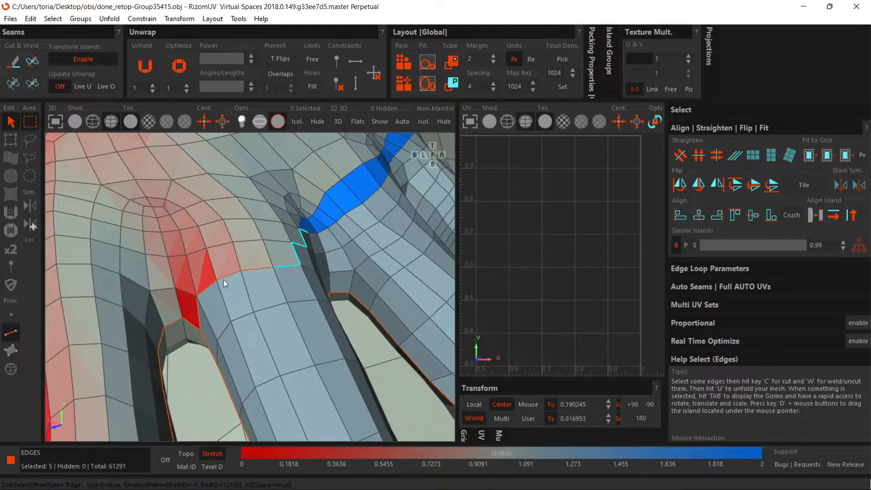
{"action": "left_click", "coordinate": [214, 282]}
{"action": "left_click", "coordinate": [204, 291]}
{"action": "left_click", "coordinate": [198, 305]}
{"action": "key", "text": "w"}
- Unfold the whole body mesh with the rejoined hip-resting hand and pack its islands
{"action": "scroll", "coordinate": [209, 293], "scroll_direction": "down", "scroll_amount": 10}
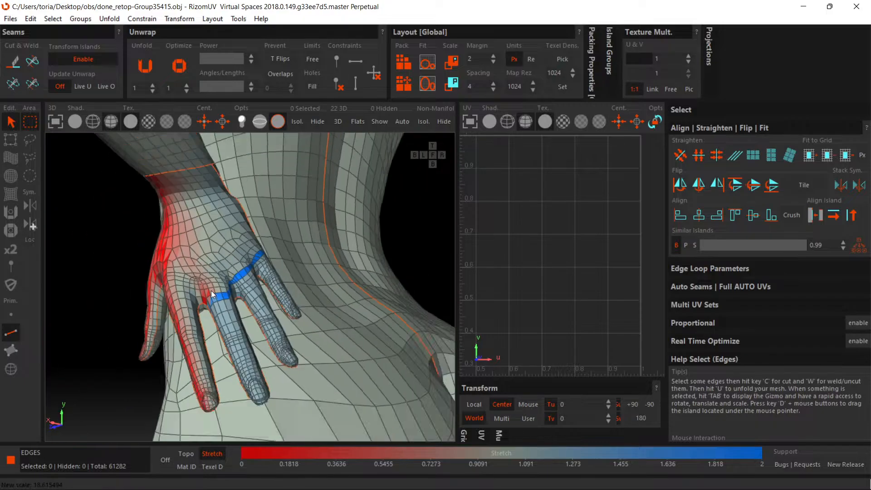
{"action": "left_click", "coordinate": [127, 254]}
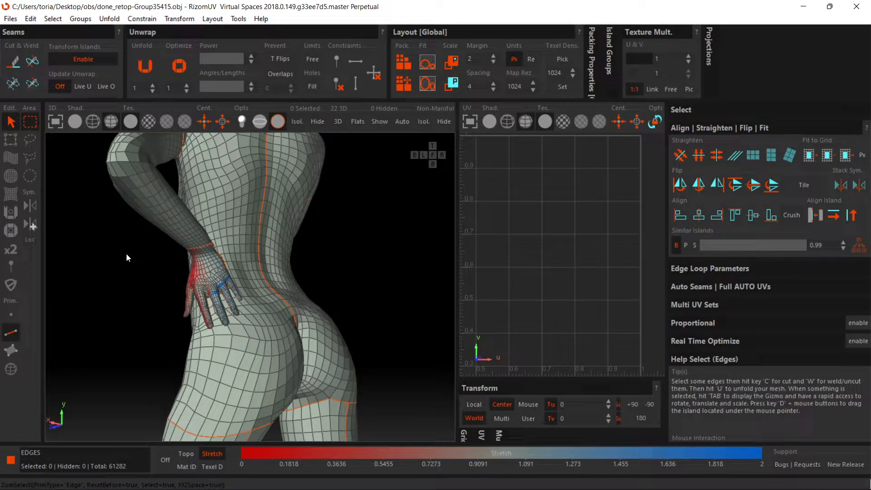
{"action": "key", "text": "p"}
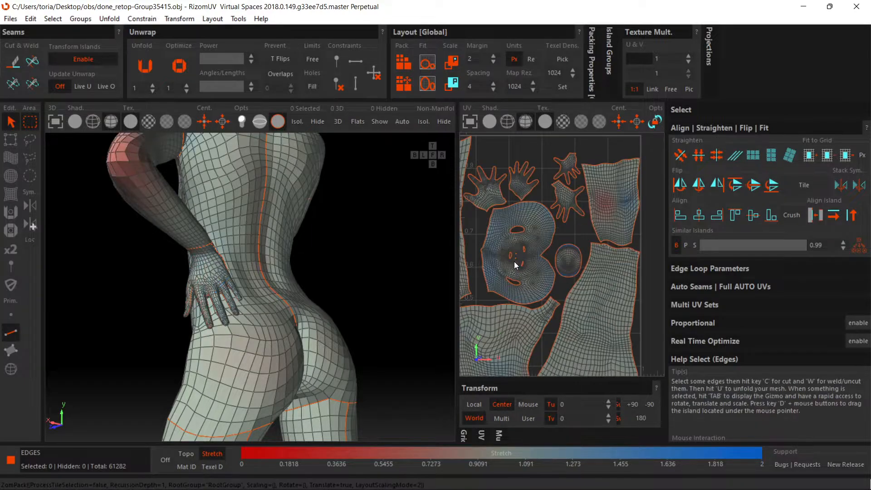
{"action": "scroll", "coordinate": [533, 250], "scroll_direction": "down", "scroll_amount": 2}
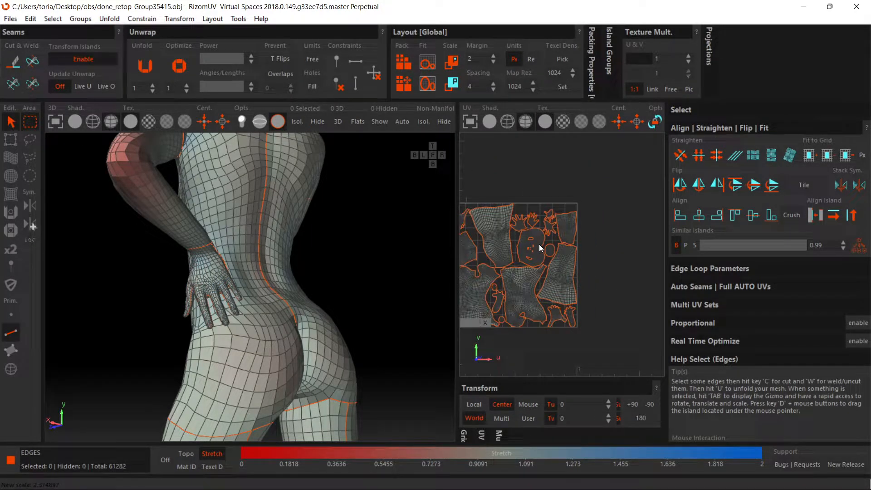
{"action": "scroll", "coordinate": [539, 244], "scroll_direction": "up", "scroll_amount": 2}
{"action": "scroll", "coordinate": [539, 245], "scroll_direction": "up", "scroll_amount": 2}
{"action": "scroll", "coordinate": [539, 245], "scroll_direction": "down", "scroll_amount": 1}
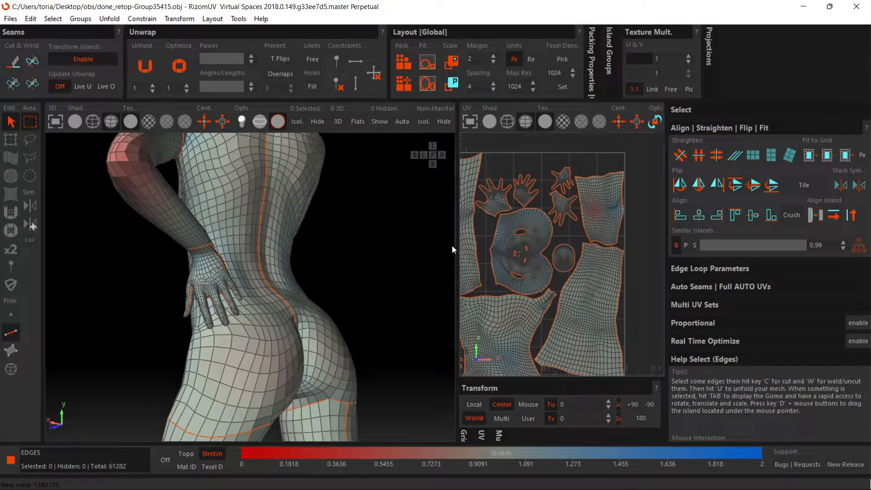
- Examine the packed UV layout and the body's torso and arm for overlaps and stretching
{"action": "left_click_drag", "start_coordinate": [452, 245], "coordinate": [391, 242]}
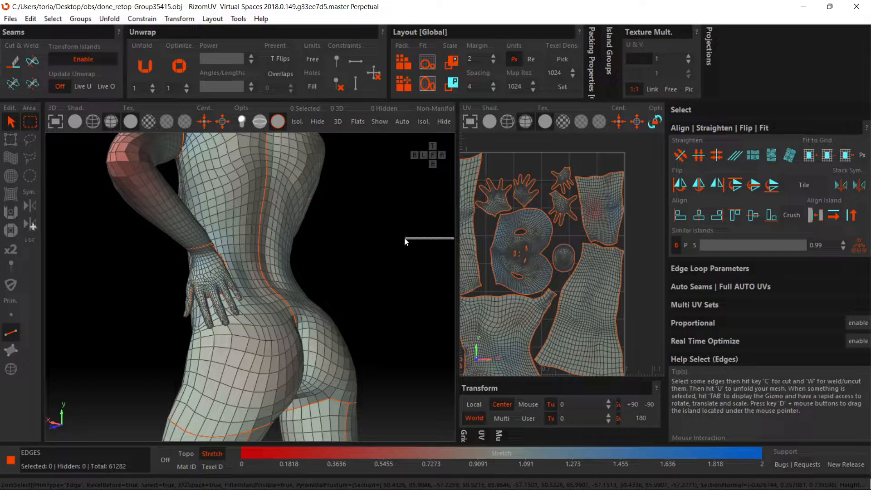
{"action": "scroll", "coordinate": [520, 263], "scroll_direction": "up", "scroll_amount": 2}
{"action": "scroll", "coordinate": [519, 263], "scroll_direction": "down", "scroll_amount": 2}
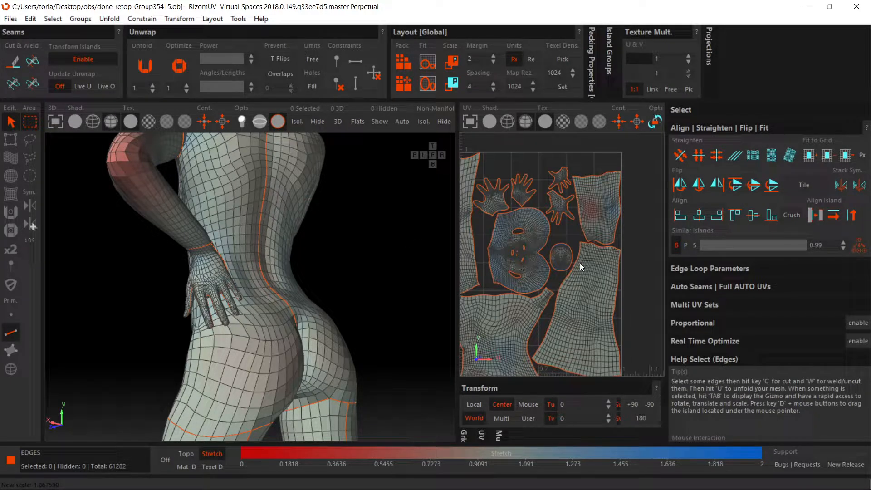
{"action": "middle_click_drag", "start_coordinate": [577, 257], "coordinate": [594, 245]}
{"action": "scroll", "coordinate": [593, 246], "scroll_direction": "down", "scroll_amount": 5}
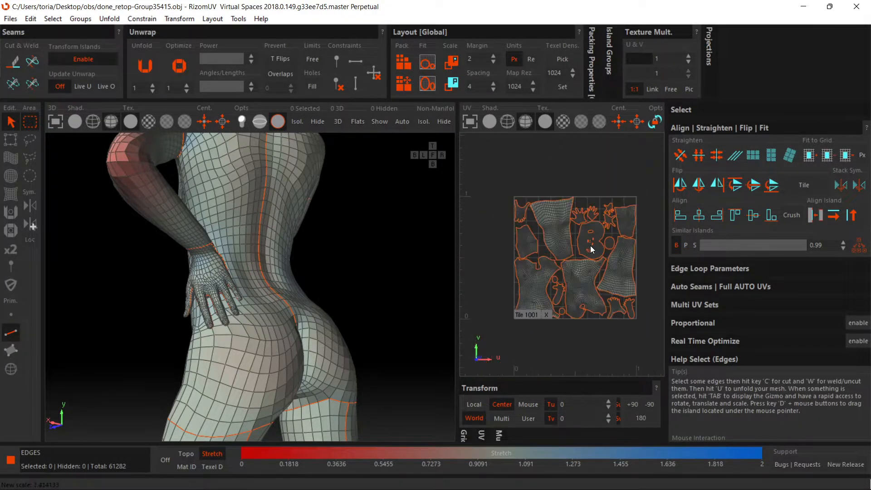
{"action": "scroll", "coordinate": [591, 246], "scroll_direction": "up", "scroll_amount": 3}
{"action": "left_click_drag", "start_coordinate": [322, 251], "coordinate": [481, 257], "text": "alt"}
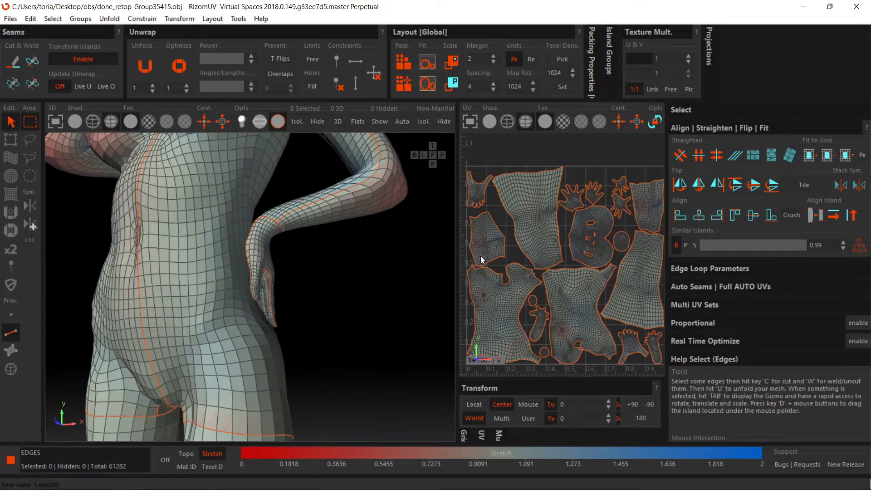
{"action": "scroll", "coordinate": [337, 254], "scroll_direction": "down", "scroll_amount": 4}
{"action": "scroll", "coordinate": [337, 254], "scroll_direction": "up", "scroll_amount": 2}
{"action": "scroll", "coordinate": [514, 253], "scroll_direction": "down", "scroll_amount": 2}
{"action": "scroll", "coordinate": [512, 256], "scroll_direction": "up", "scroll_amount": 3}
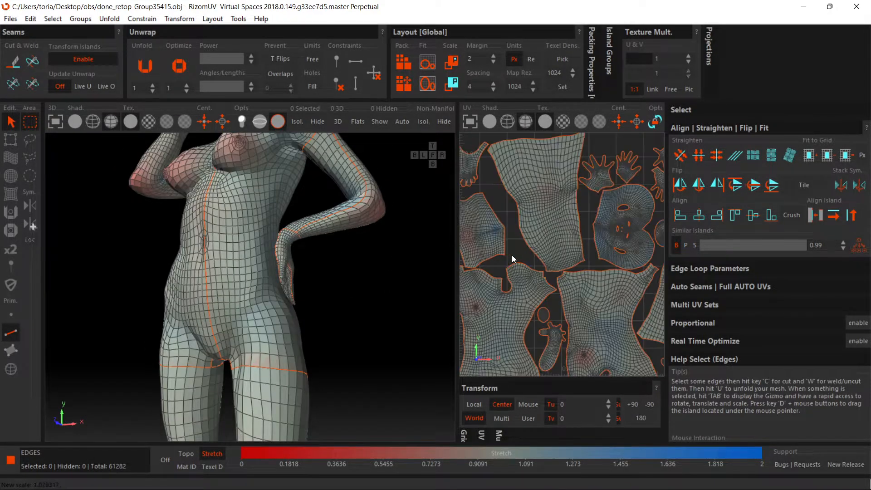
{"action": "scroll", "coordinate": [512, 256], "scroll_direction": "down", "scroll_amount": 1}
{"action": "middle_click_drag", "start_coordinate": [570, 252], "coordinate": [547, 234]}
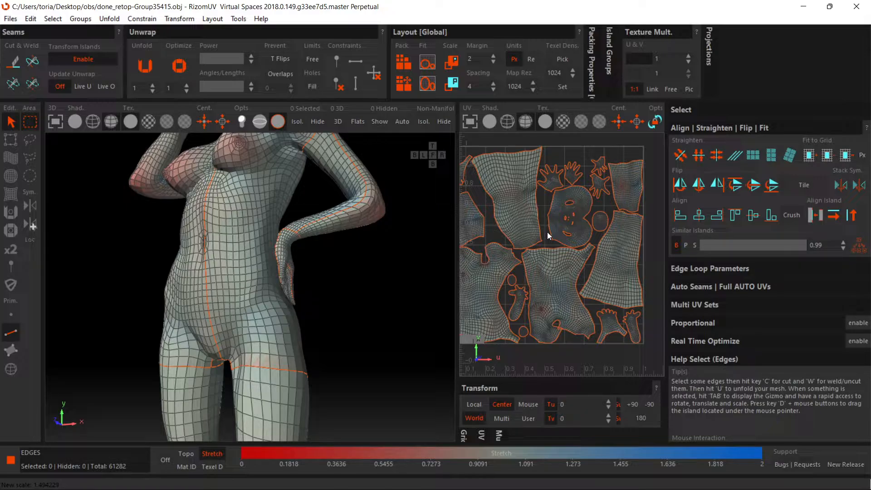
{"action": "scroll", "coordinate": [547, 233], "scroll_direction": "up", "scroll_amount": 3}
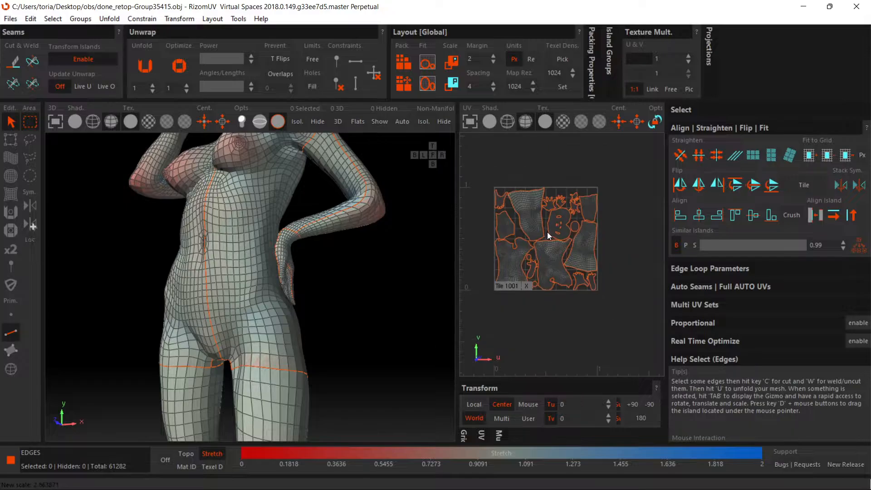
{"action": "scroll", "coordinate": [547, 234], "scroll_direction": "down", "scroll_amount": 5}
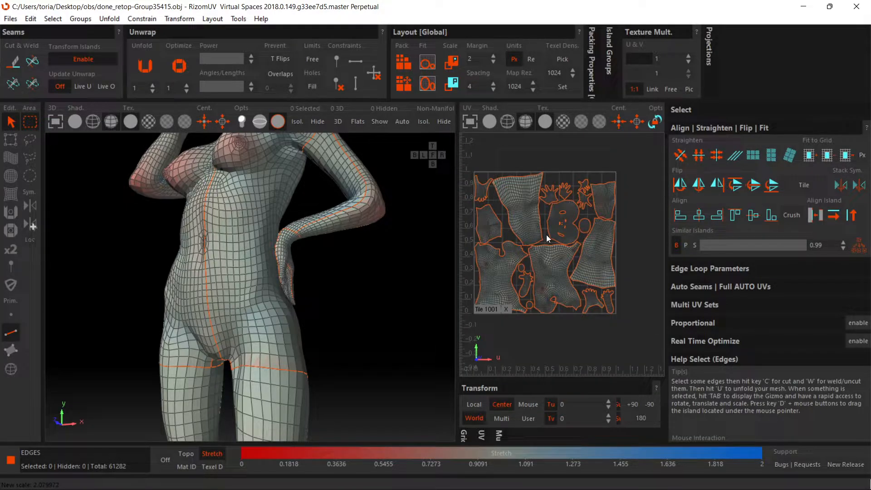
{"action": "scroll", "coordinate": [547, 235], "scroll_direction": "up", "scroll_amount": 2}
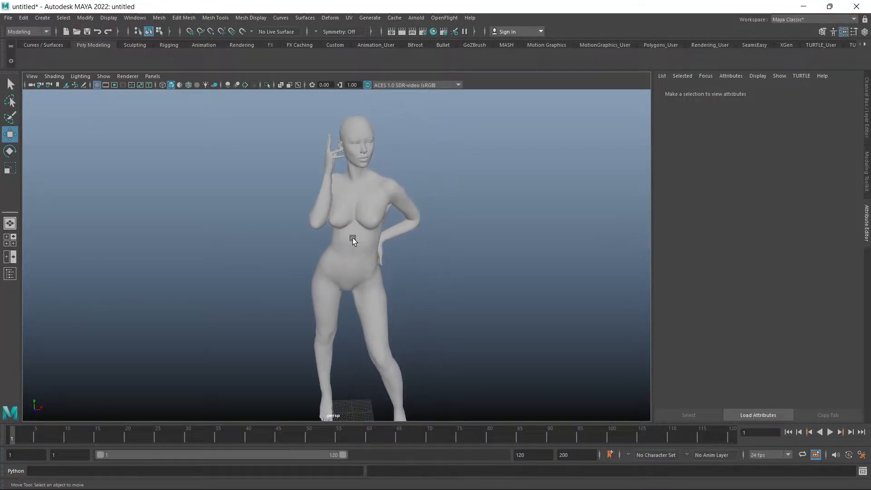
- Switch to Maya, select the imported body mesh and examine its wireframe and UV seams over the head, torso and hips
{"action": "scroll", "coordinate": [352, 238], "scroll_direction": "up", "scroll_amount": 3}
{"action": "scroll", "coordinate": [351, 238], "scroll_direction": "down", "scroll_amount": 3}
{"action": "mouse_move", "coordinate": [352, 238]}
{"action": "left_mouse_down", "text": "alt"}
{"action": "mouse_move", "coordinate": [500, 238]}
{"action": "mouse_move", "coordinate": [313, 224]}
{"action": "mouse_move", "coordinate": [357, 231]}
{"action": "left_mouse_up", "text": "alt"}
{"action": "left_click", "coordinate": [357, 231]}
{"action": "scroll", "coordinate": [353, 218], "scroll_direction": "up", "scroll_amount": 3}
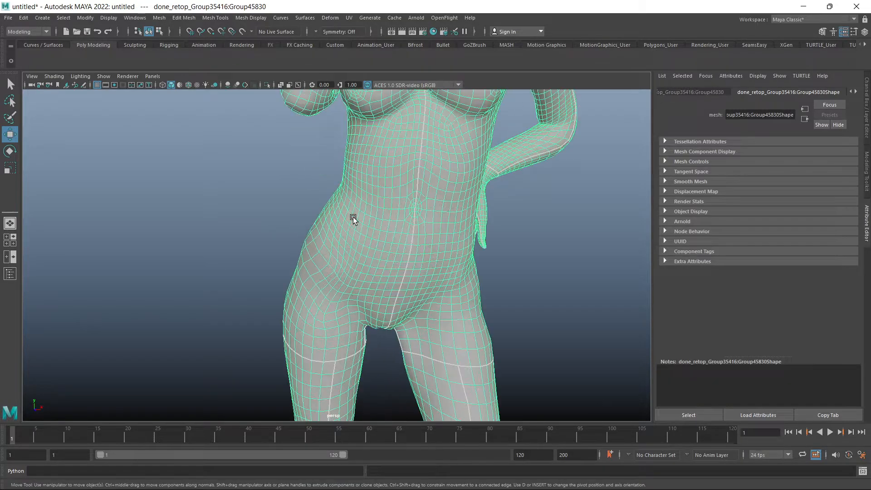
{"action": "scroll", "coordinate": [352, 218], "scroll_direction": "down", "scroll_amount": 3}
{"action": "scroll", "coordinate": [351, 219], "scroll_direction": "up", "scroll_amount": 3}
{"action": "scroll", "coordinate": [351, 221], "scroll_direction": "down", "scroll_amount": 2}
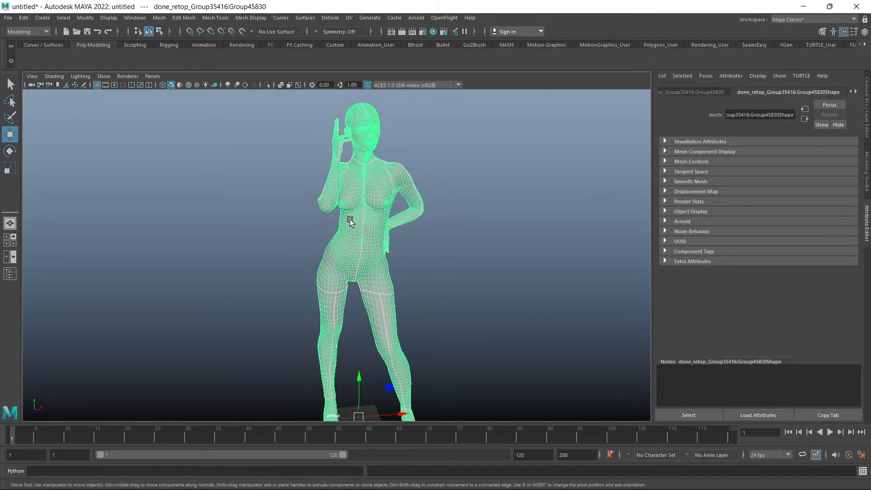
{"action": "scroll", "coordinate": [329, 248], "scroll_direction": "up", "scroll_amount": 5}
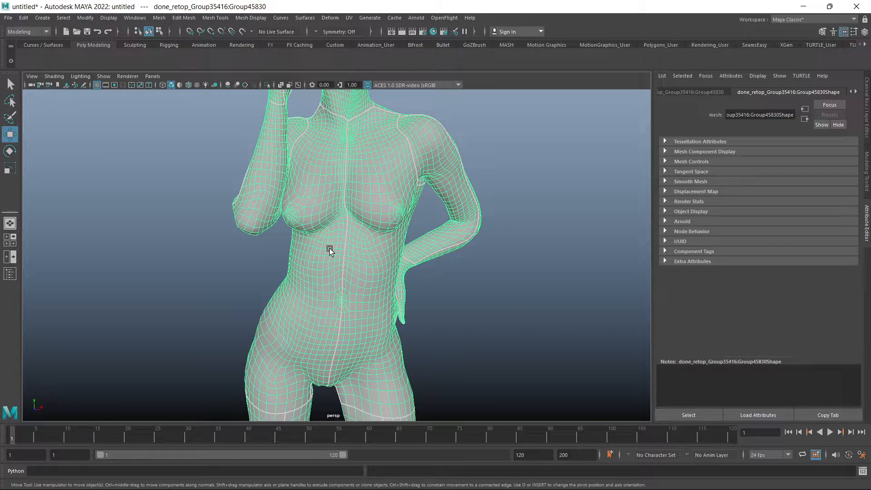
{"action": "scroll", "coordinate": [344, 213], "scroll_direction": "down", "scroll_amount": 5}
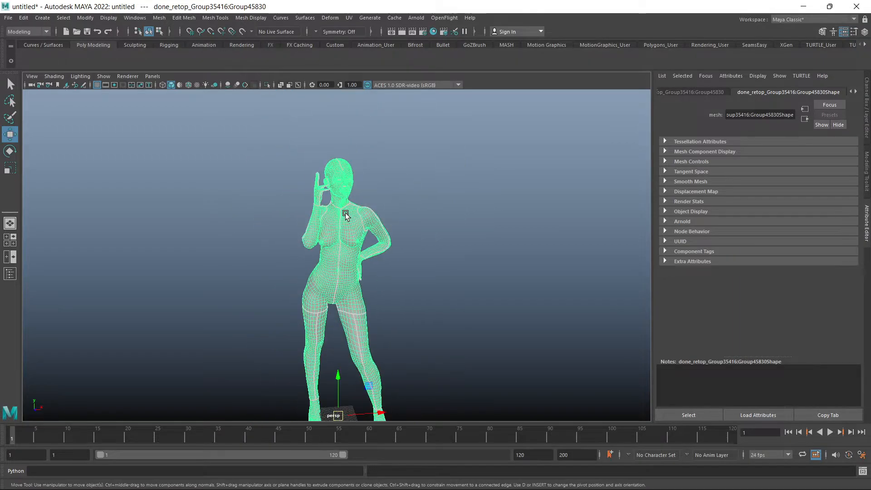
{"action": "scroll", "coordinate": [345, 213], "scroll_direction": "up", "scroll_amount": 4}
{"action": "scroll", "coordinate": [336, 292], "scroll_direction": "down", "scroll_amount": 4}
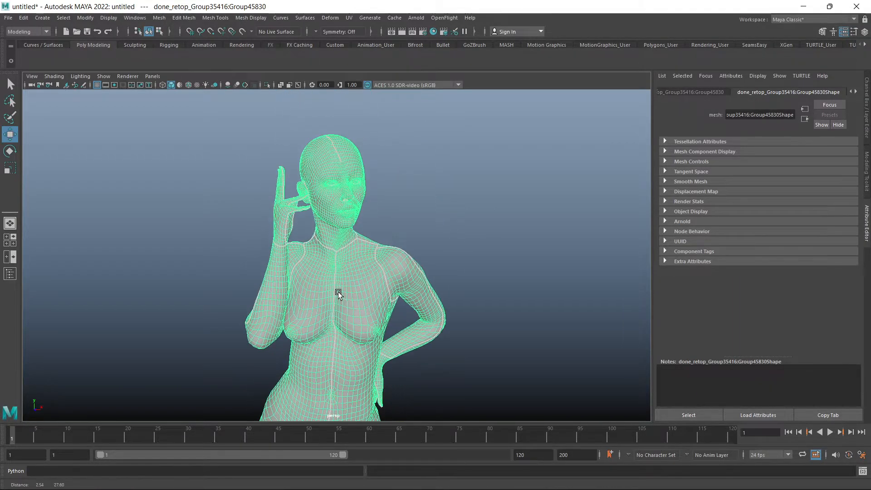
{"action": "scroll", "coordinate": [370, 247], "scroll_direction": "up", "scroll_amount": 5}
{"action": "scroll", "coordinate": [392, 242], "scroll_direction": "down", "scroll_amount": 3}
- Deselect the body mesh and examine its shaded surface from the torso down to the thighs
{"action": "left_click", "coordinate": [420, 227]}
{"action": "left_click_drag", "start_coordinate": [421, 227], "coordinate": [440, 200], "text": "alt"}
{"action": "left_click", "coordinate": [273, 215]}
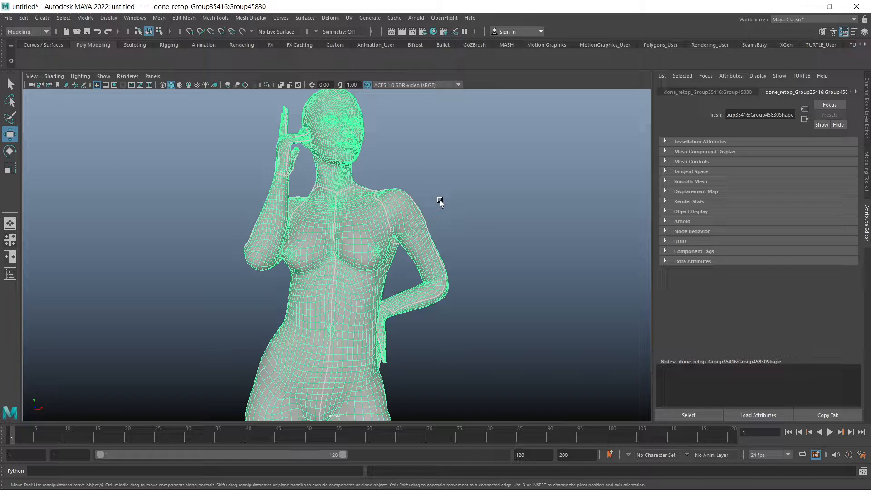
{"action": "left_click", "coordinate": [445, 201]}
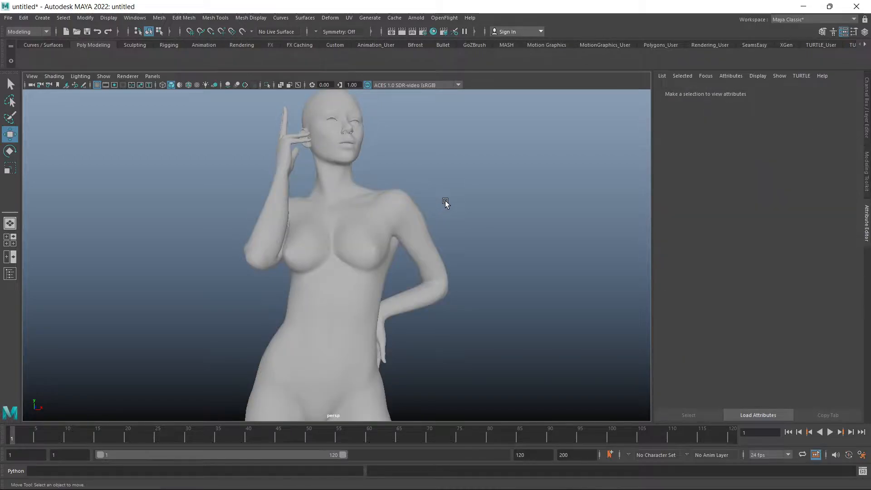
{"action": "right_click_drag", "start_coordinate": [445, 200], "coordinate": [395, 274], "text": "alt"}
{"action": "middle_click_drag", "start_coordinate": [396, 274], "coordinate": [388, 197], "text": "alt"}
{"action": "right_click_drag", "start_coordinate": [387, 196], "coordinate": [363, 237], "text": "alt"}
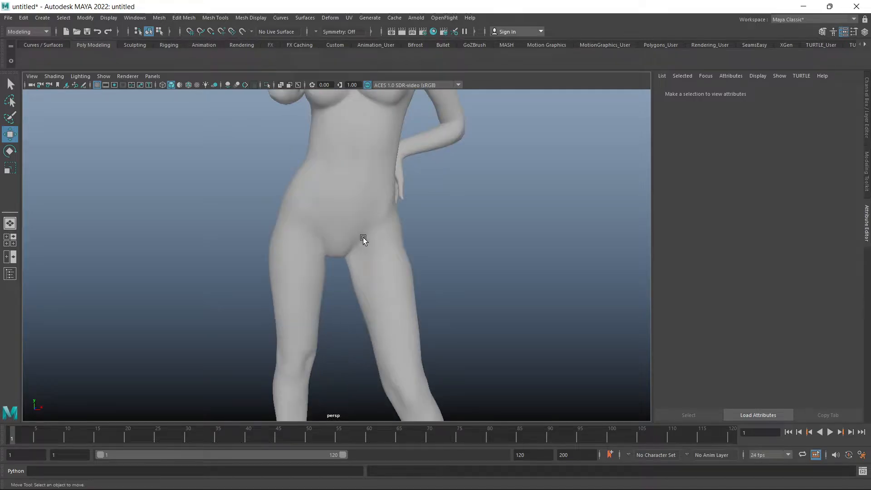
- Select the body mesh again and examine its wireframe and seams over the legs, feet and full figure
{"action": "left_click", "coordinate": [363, 237]}
{"action": "left_click_drag", "start_coordinate": [350, 228], "coordinate": [317, 204], "text": "alt"}
{"action": "right_click_drag", "start_coordinate": [435, 220], "coordinate": [408, 193], "text": "alt"}
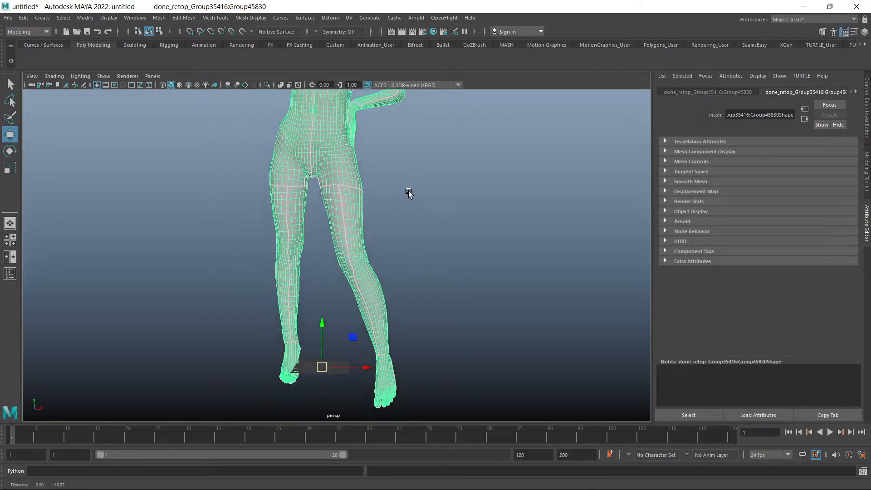
{"action": "middle_click_drag", "start_coordinate": [410, 193], "coordinate": [372, 328], "text": "alt"}
{"action": "scroll", "coordinate": [376, 218], "scroll_direction": "up", "scroll_amount": 1}
{"action": "scroll", "coordinate": [378, 189], "scroll_direction": "down", "scroll_amount": 1}
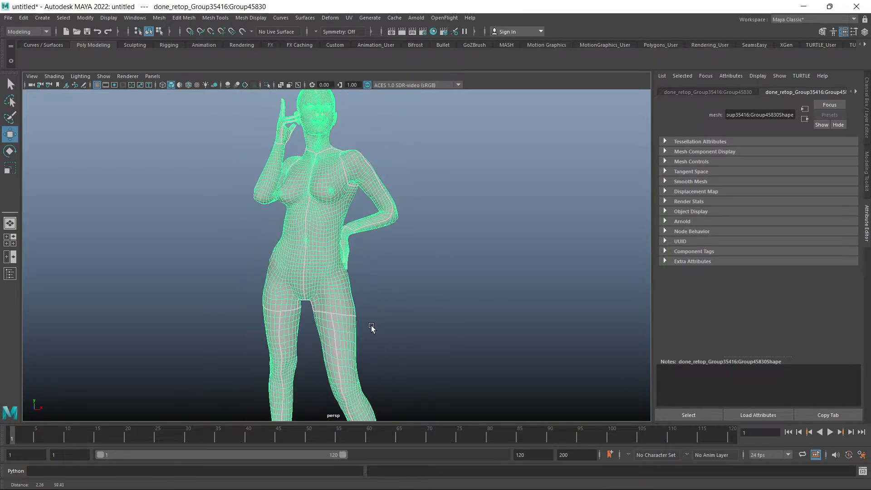
{"action": "left_click_drag", "start_coordinate": [372, 328], "coordinate": [427, 243], "text": "alt"}
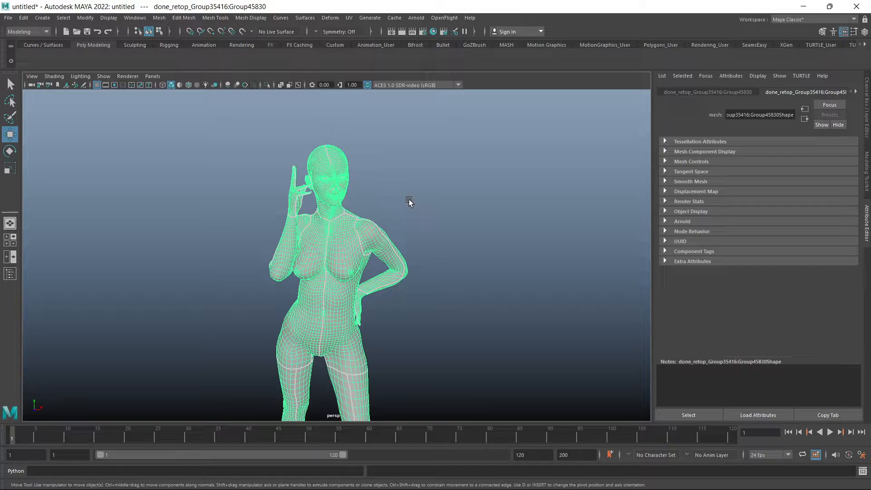
- Deselect the body mesh and examine its shaded head, arms and torso up close
{"action": "left_click", "coordinate": [409, 200]}
{"action": "key", "text": "5"}
{"action": "scroll", "coordinate": [386, 199], "scroll_direction": "up", "scroll_amount": 5}
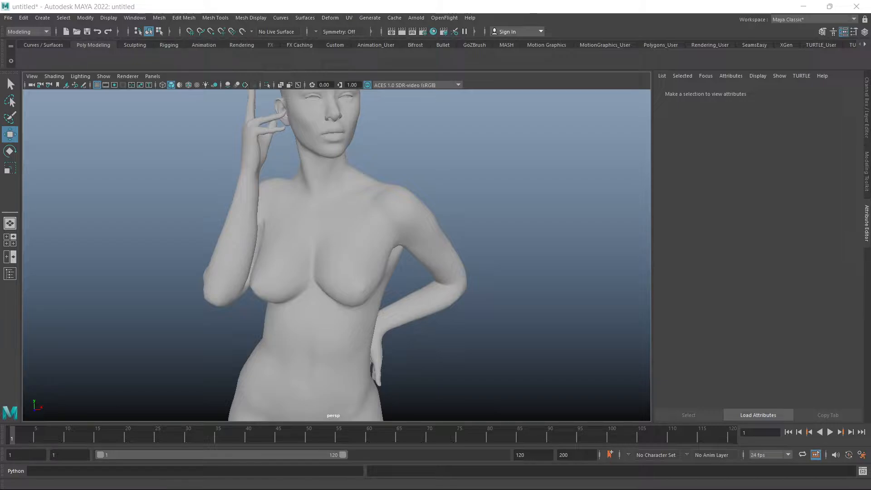
- Bring up the UV Editor at full size and check its grid display options
{"action": "left_click_drag", "start_coordinate": [0, 112], "coordinate": [326, 122]}
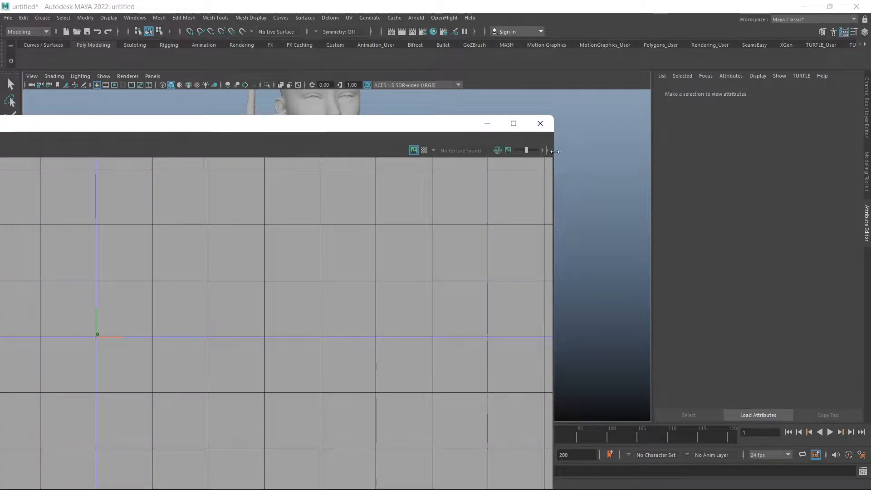
{"action": "left_click", "coordinate": [513, 124]}
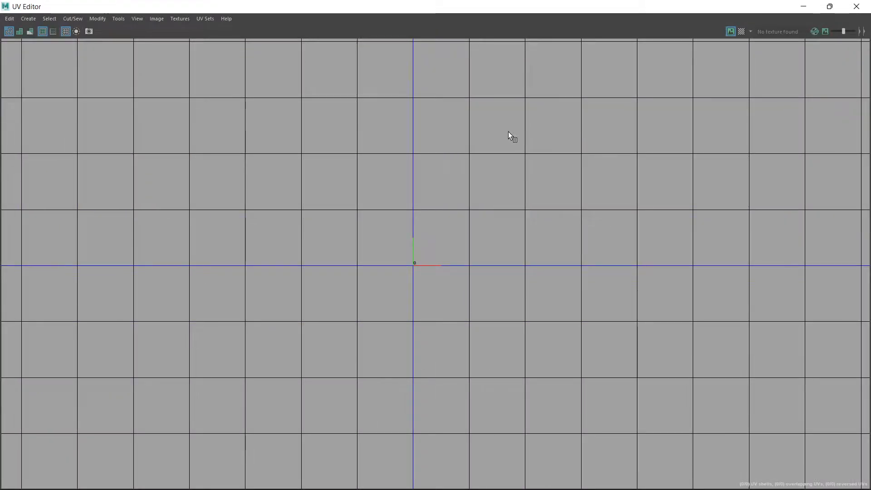
{"action": "left_click", "coordinate": [152, 19]}
{"action": "mouse_move", "coordinate": [137, 18]}
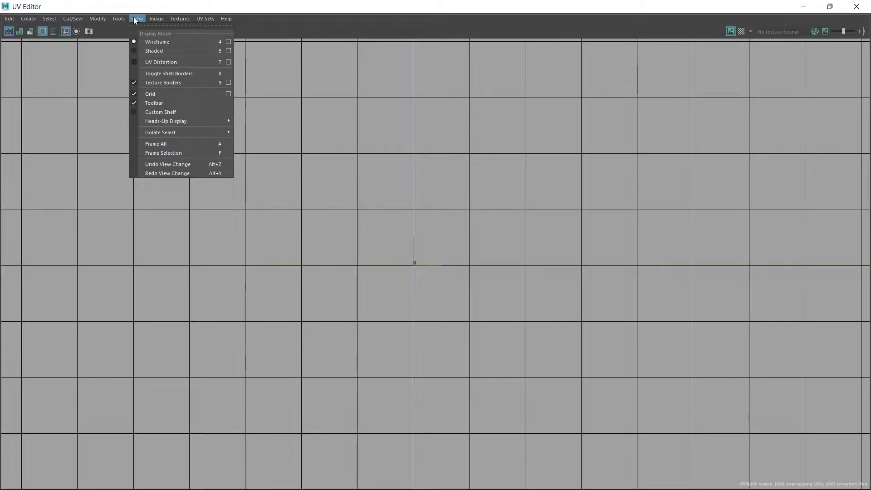
{"action": "left_click", "coordinate": [229, 93]}
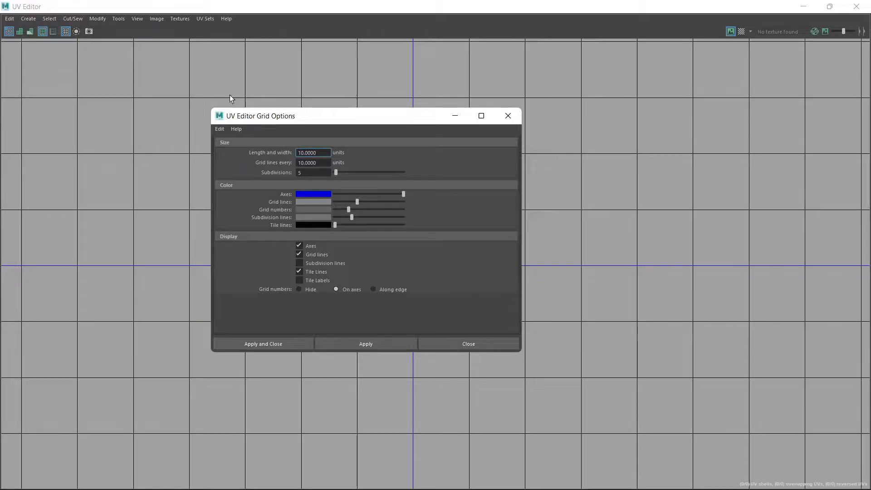
{"action": "left_click", "coordinate": [507, 115]}
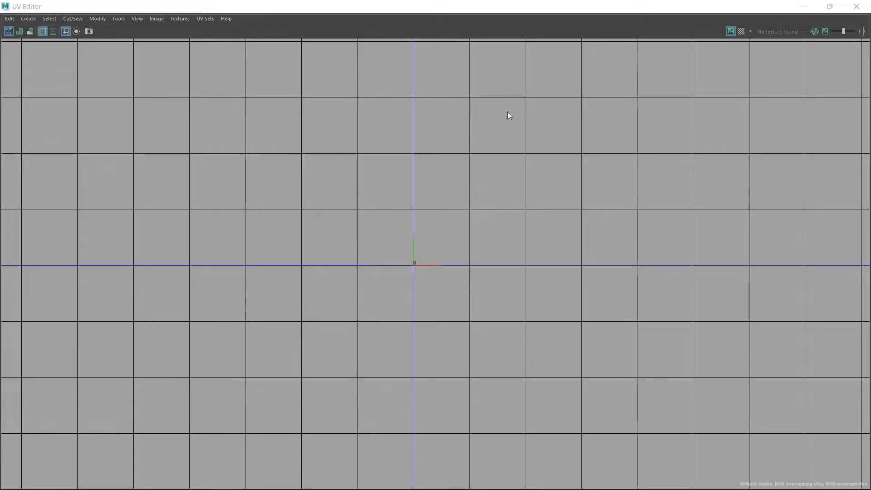
{"action": "left_click", "coordinate": [135, 19]}
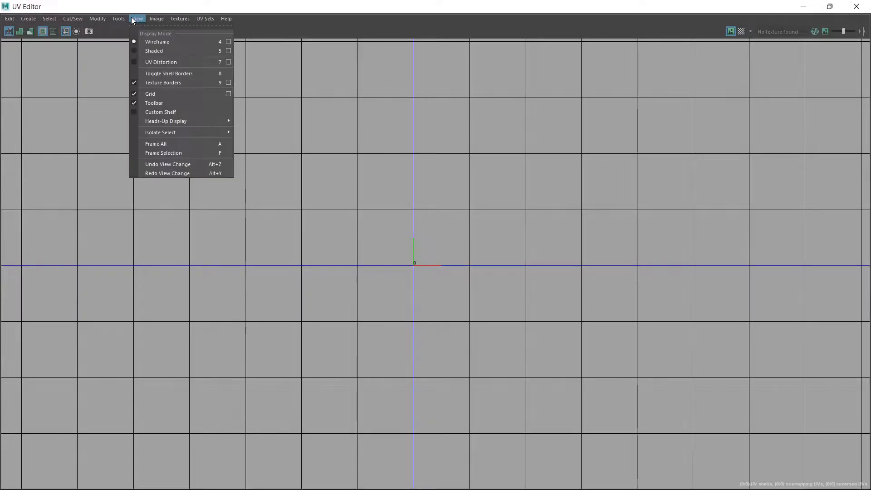
{"action": "left_click", "coordinate": [228, 94]}
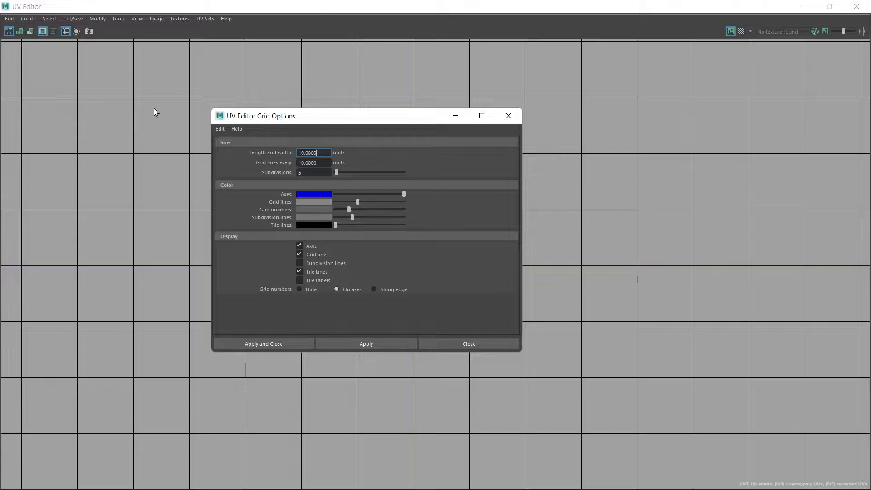
{"action": "left_click", "coordinate": [509, 116]}
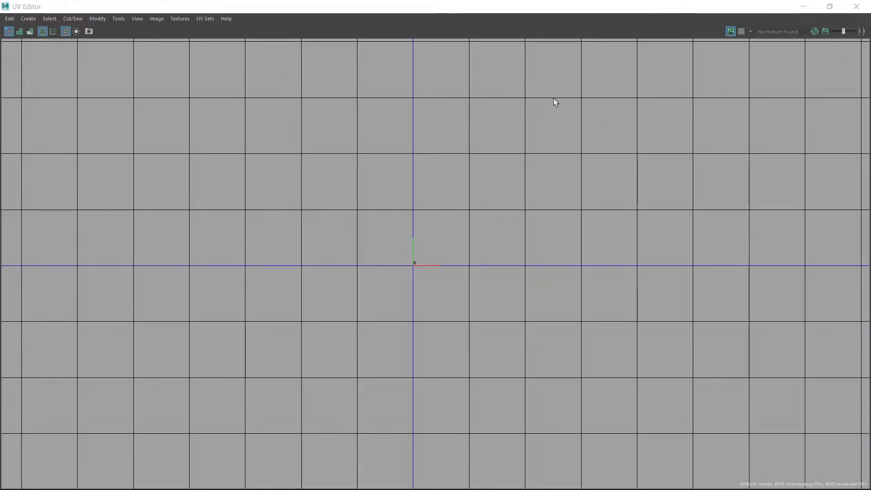
- Select the body mesh in the viewport and display its UV shells in the full-size UV Editor
{"action": "left_click_drag", "start_coordinate": [695, 13], "coordinate": [9, 180]}
{"action": "left_click", "coordinate": [246, 304]}
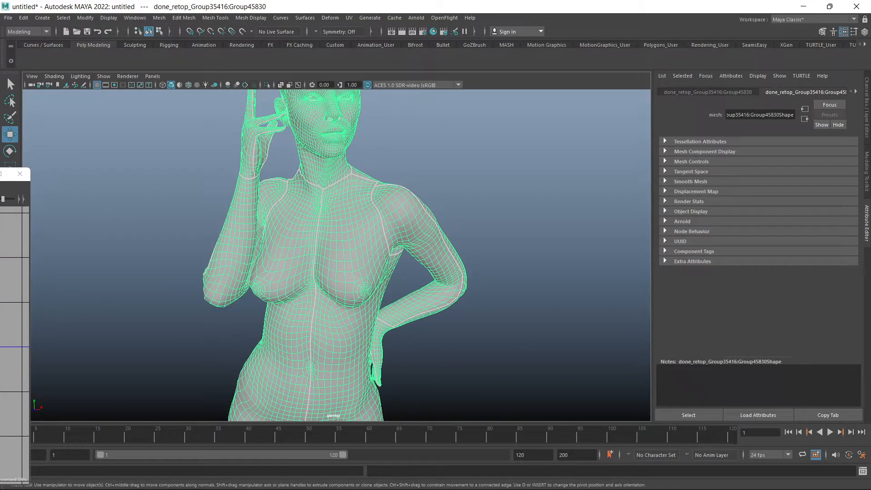
{"action": "left_click_drag", "start_coordinate": [0, 177], "coordinate": [502, 67]}
{"action": "left_click", "coordinate": [693, 64]}
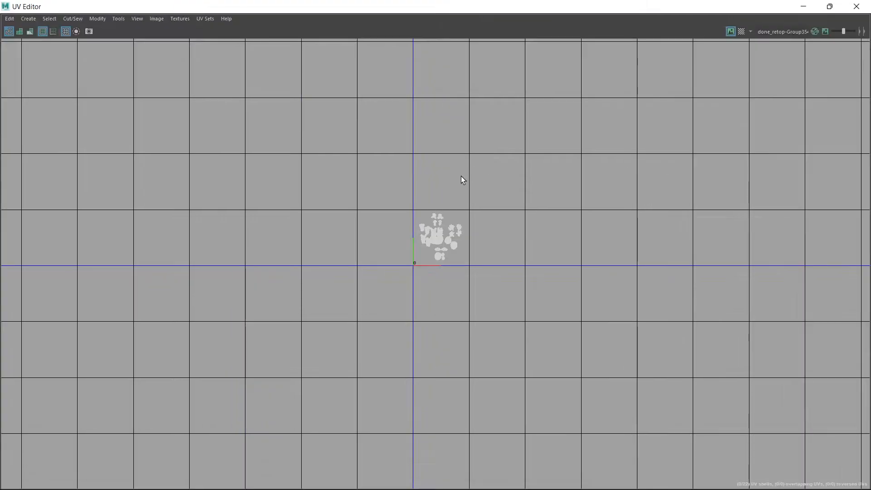
{"action": "scroll", "coordinate": [461, 180], "scroll_direction": "up", "scroll_amount": 6}
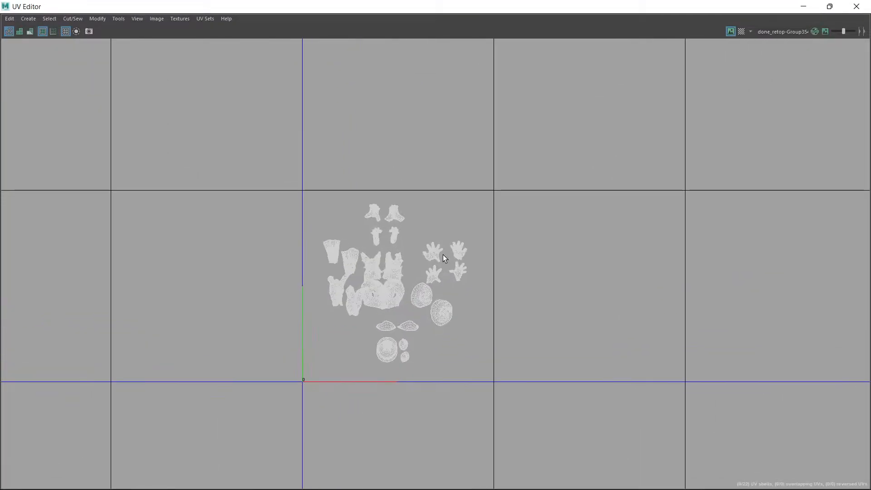
- Switch to UV shell selection, select all the body's shells and nudge them slightly within the first UV tile
{"action": "right_click", "coordinate": [366, 300]}
{"action": "right_click_drag", "start_coordinate": [318, 287], "coordinate": [317, 288]}
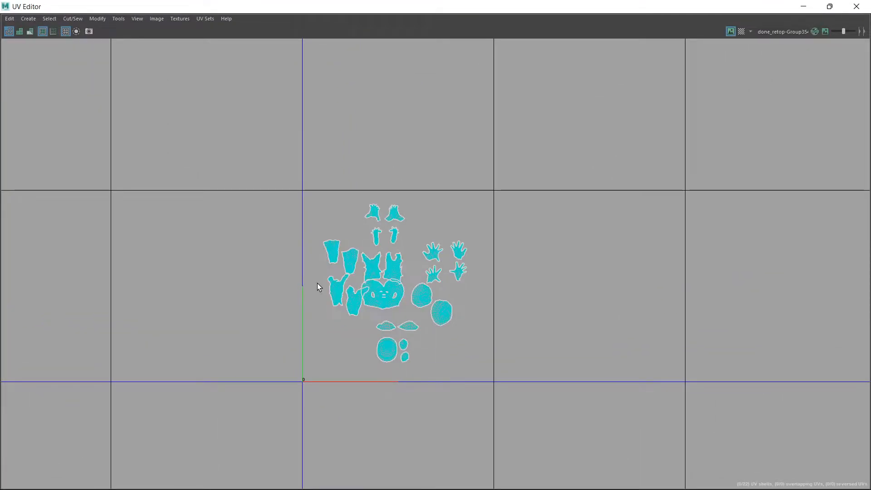
{"action": "scroll", "coordinate": [315, 267], "scroll_direction": "down", "scroll_amount": 2}
{"action": "left_click_drag", "start_coordinate": [461, 343], "coordinate": [314, 222]}
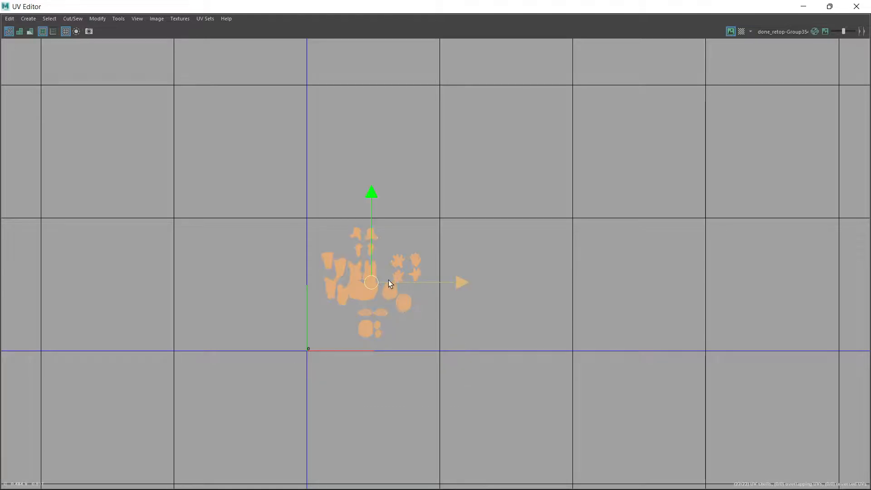
{"action": "mouse_move", "coordinate": [377, 279]}
{"action": "left_mouse_down"}
{"action": "mouse_move", "coordinate": [314, 277]}
{"action": "mouse_move", "coordinate": [372, 277]}
{"action": "left_mouse_up"}
- Examine the selected UV shells up close and their placement within the surrounding 10-unit tile grid
{"action": "scroll", "coordinate": [371, 277], "scroll_direction": "up", "scroll_amount": 2}
{"action": "scroll", "coordinate": [366, 268], "scroll_direction": "up", "scroll_amount": 4}
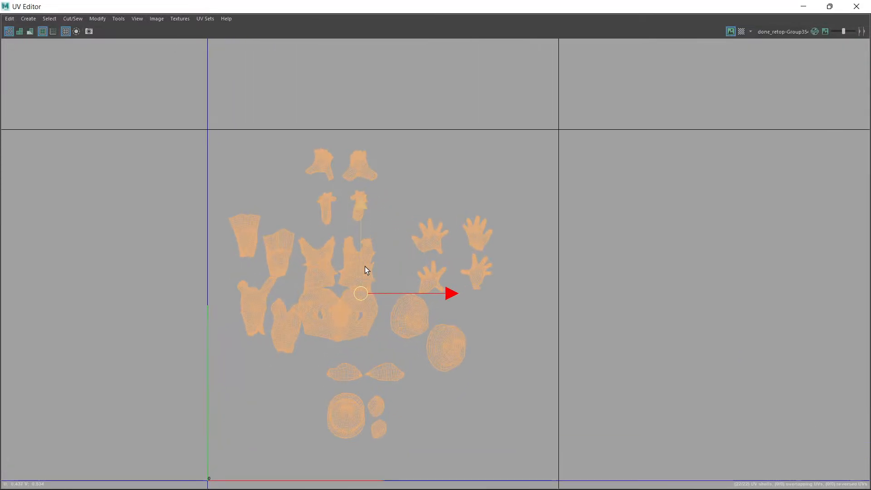
{"action": "scroll", "coordinate": [366, 267], "scroll_direction": "down", "scroll_amount": 2}
{"action": "scroll", "coordinate": [366, 268], "scroll_direction": "up", "scroll_amount": 1}
{"action": "scroll", "coordinate": [366, 270], "scroll_direction": "up", "scroll_amount": 1}
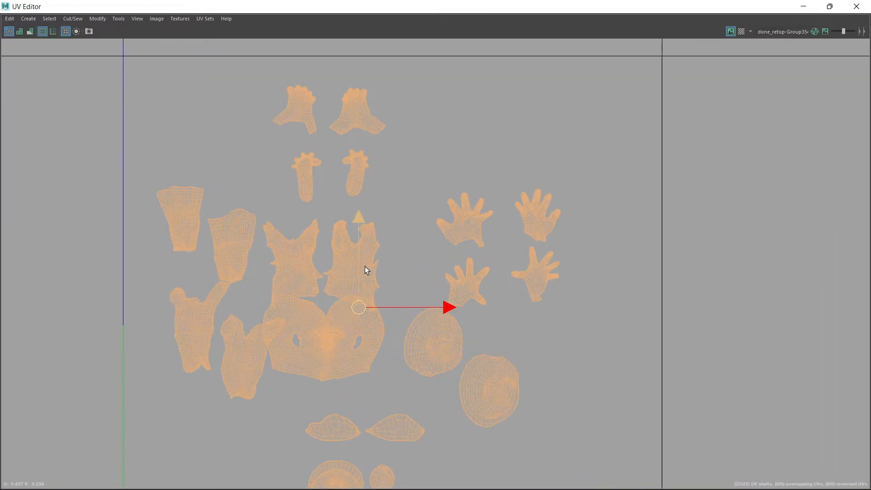
{"action": "scroll", "coordinate": [363, 268], "scroll_direction": "down", "scroll_amount": 4}
{"action": "scroll", "coordinate": [350, 255], "scroll_direction": "down", "scroll_amount": 8}
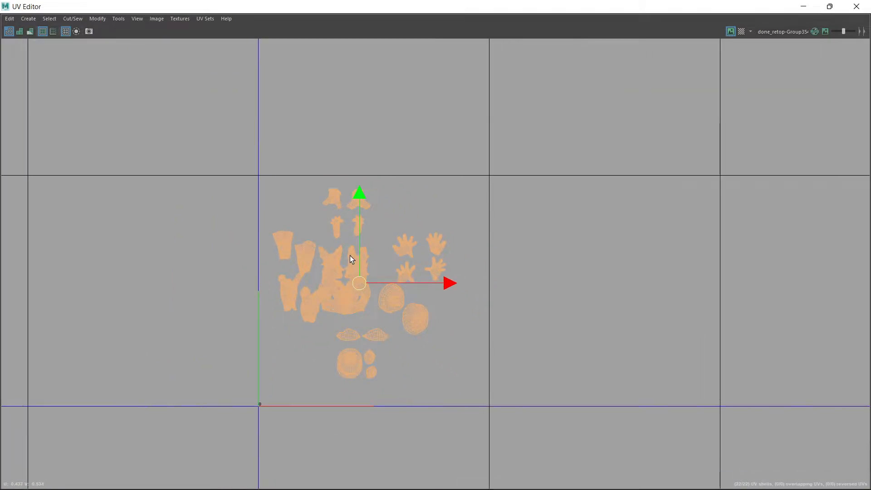
{"action": "scroll", "coordinate": [351, 260], "scroll_direction": "down", "scroll_amount": 3}
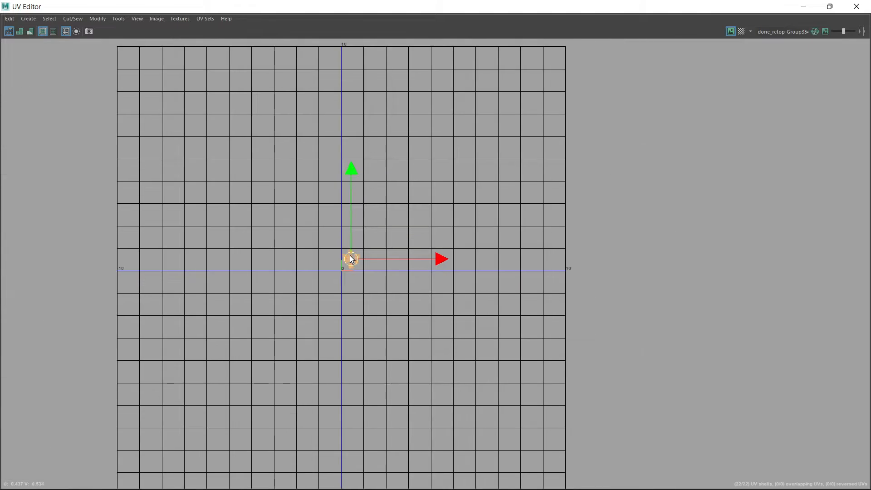
{"action": "scroll", "coordinate": [368, 222], "scroll_direction": "up", "scroll_amount": 5}
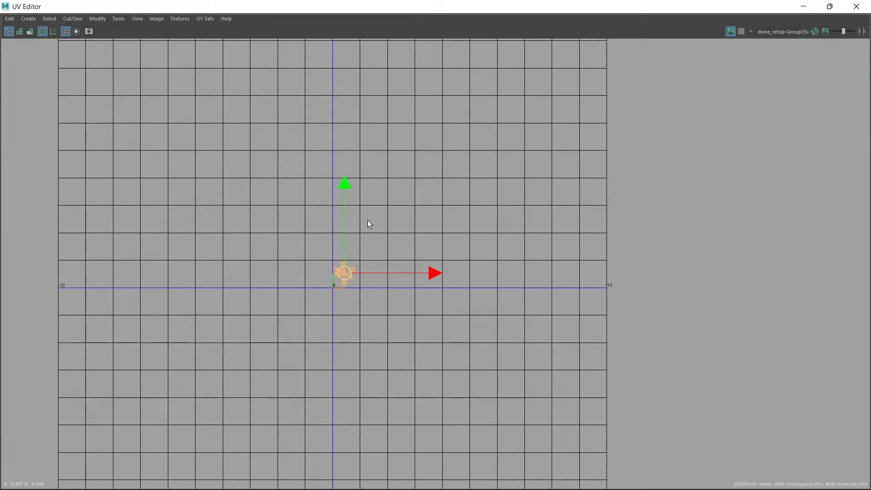
{"action": "scroll", "coordinate": [368, 223], "scroll_direction": "up", "scroll_amount": 3}
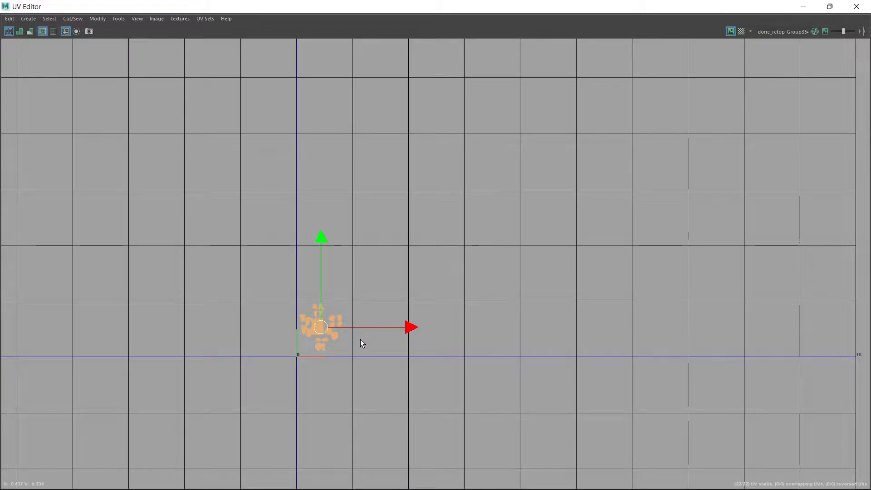
{"action": "middle_click_drag", "start_coordinate": [364, 312], "coordinate": [370, 232], "text": "alt"}
{"action": "scroll", "coordinate": [370, 228], "scroll_direction": "up", "scroll_amount": 4}
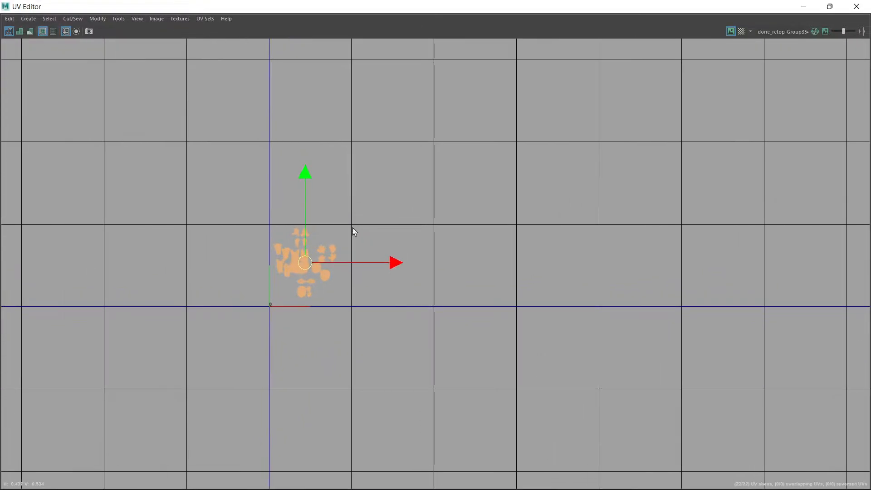
- Move all the UV shells out of the first tile into the empty tile on its negative U side and deselect them
{"action": "scroll", "coordinate": [348, 231], "scroll_direction": "down", "scroll_amount": 2}
{"action": "left_click_drag", "start_coordinate": [302, 256], "coordinate": [210, 264]}
{"action": "left_click", "coordinate": [253, 298]}
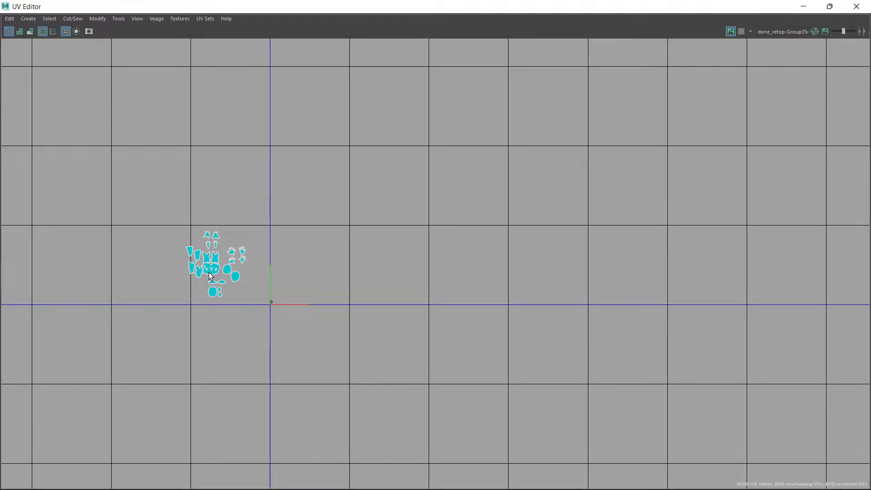
- Move the head shell into the first UV tile, scale it up to nearly fill the tile and centre it
{"action": "left_click", "coordinate": [211, 271]}
{"action": "left_click_drag", "start_coordinate": [210, 270], "coordinate": [537, 193]}
{"action": "key", "text": "r"}
{"action": "scroll", "coordinate": [312, 284], "scroll_direction": "up", "scroll_amount": 3}
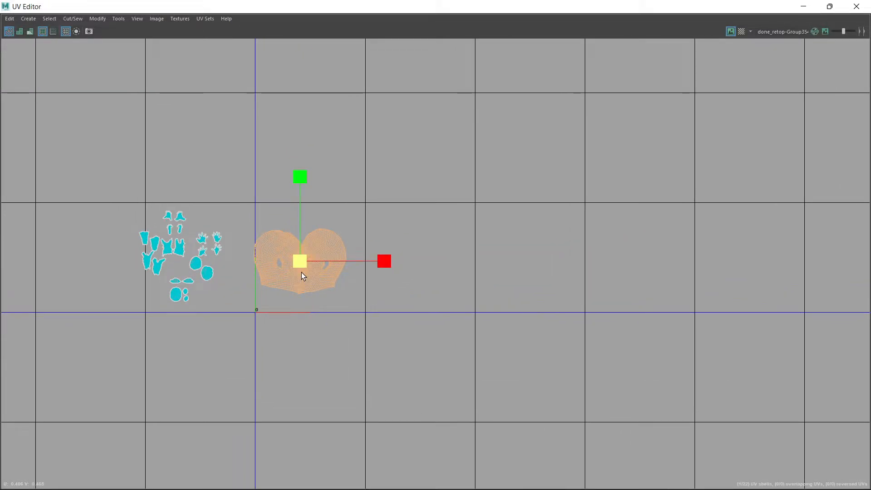
{"action": "key", "text": "w"}
{"action": "left_click_drag", "start_coordinate": [306, 260], "coordinate": [311, 260]}
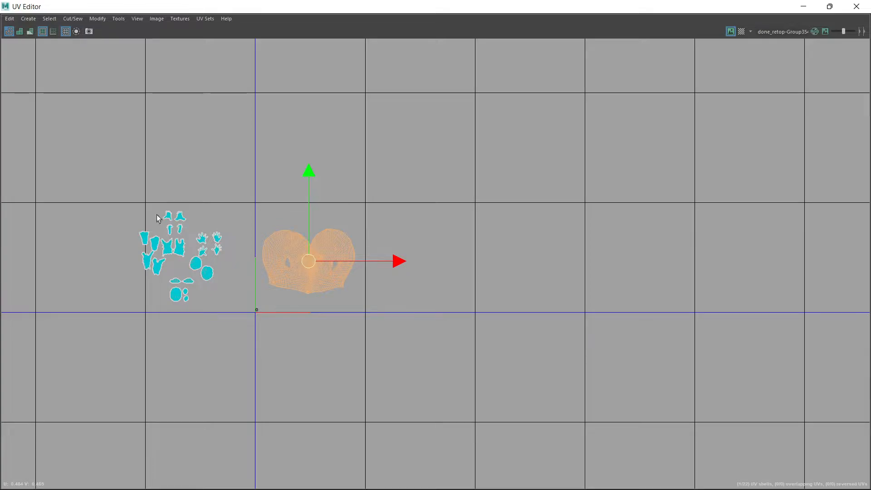
- Select both torso half shells, using the 3D view to identify the second half, and return to the full-size UV Editor
{"action": "left_click", "coordinate": [178, 252]}
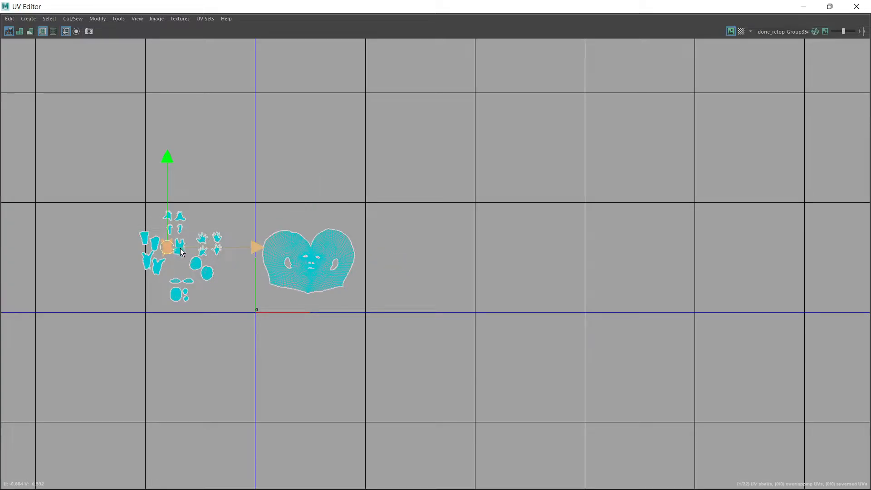
{"action": "scroll", "coordinate": [178, 252], "scroll_direction": "up", "scroll_amount": 2}
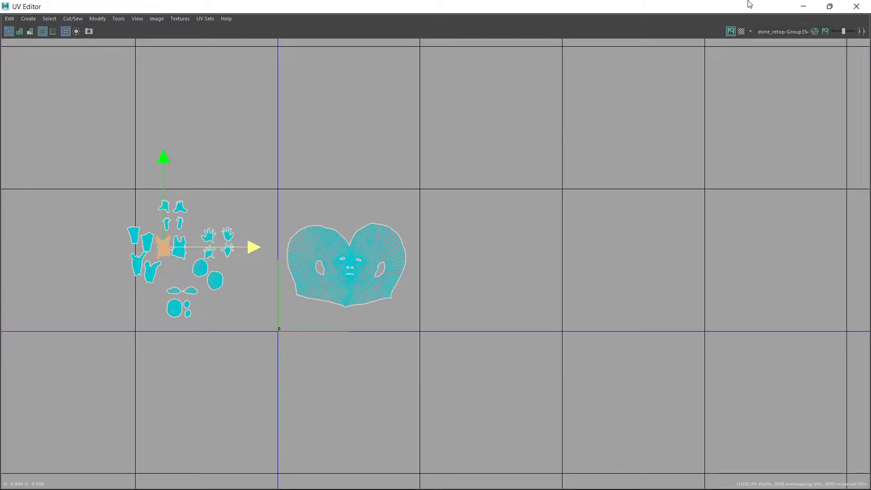
{"action": "left_click_drag", "start_coordinate": [749, 4], "coordinate": [180, 63]}
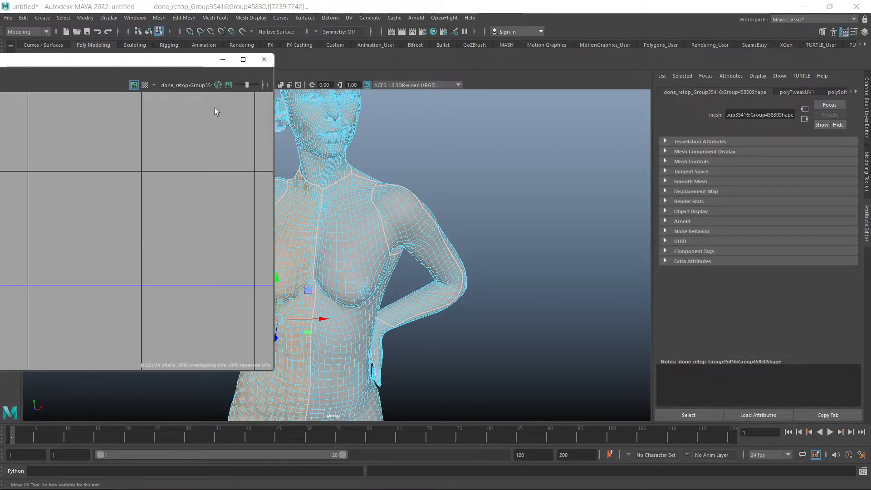
{"action": "scroll", "coordinate": [302, 194], "scroll_direction": "down", "scroll_amount": 3}
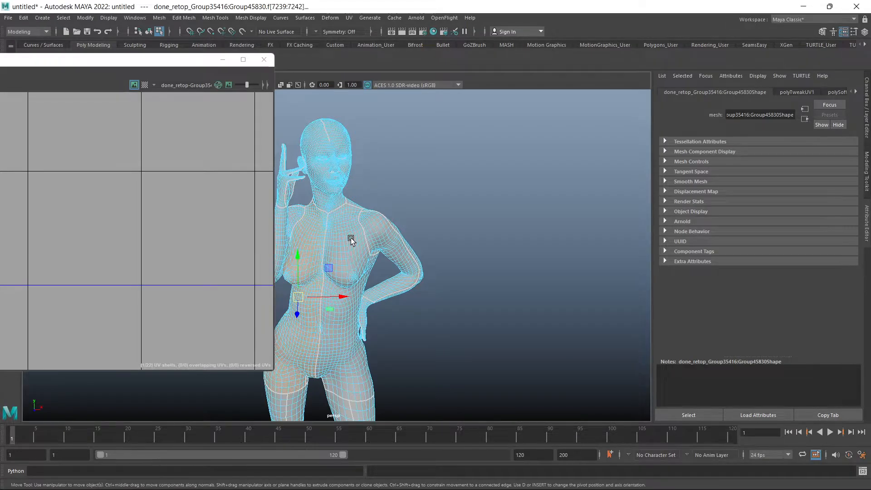
{"action": "left_click", "coordinate": [350, 239], "text": "shift"}
{"action": "left_click_drag", "start_coordinate": [179, 59], "coordinate": [598, 58]}
{"action": "left_click", "coordinate": [685, 61]}
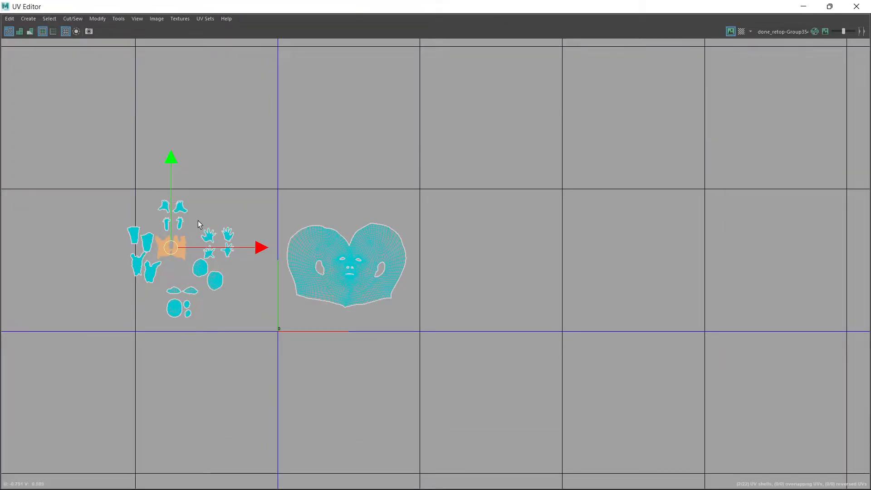
- Move the two torso shells into the second UV tile beside the head, scale them up and centre them
{"action": "left_click_drag", "start_coordinate": [177, 249], "coordinate": [670, 134]}
{"action": "key", "text": "r"}
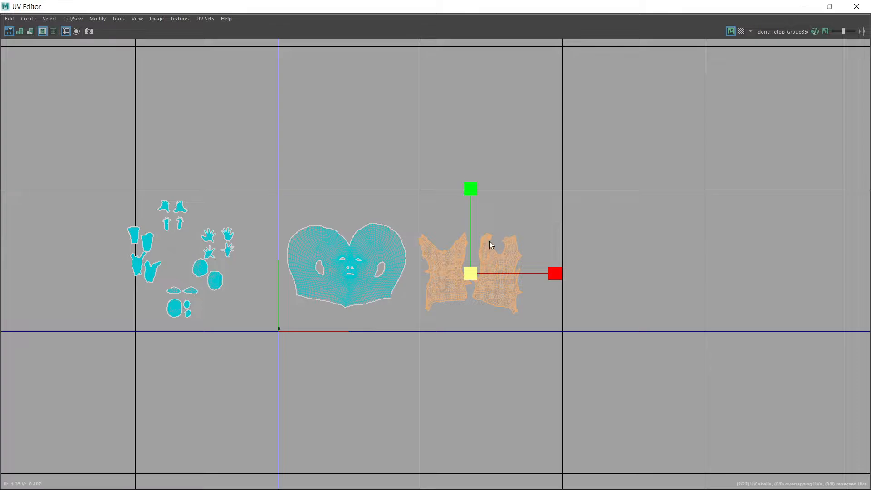
{"action": "key", "text": "w"}
{"action": "left_click_drag", "start_coordinate": [468, 273], "coordinate": [499, 250]}
{"action": "key", "text": "r"}
{"action": "scroll", "coordinate": [393, 232], "scroll_direction": "up", "scroll_amount": 1}
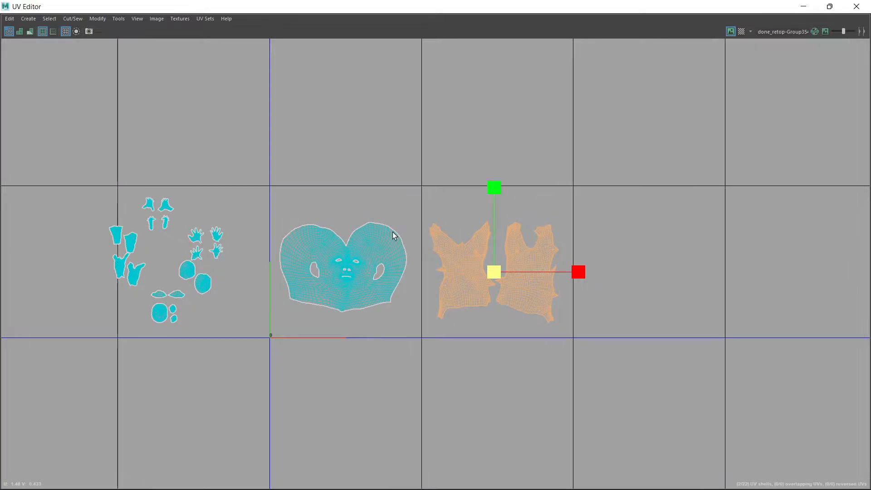
- Compare the enlarged head and torso shells, then minimize the UV Editor and inspect the chest and face wireframe up close
{"action": "scroll", "coordinate": [376, 239], "scroll_direction": "up", "scroll_amount": 3}
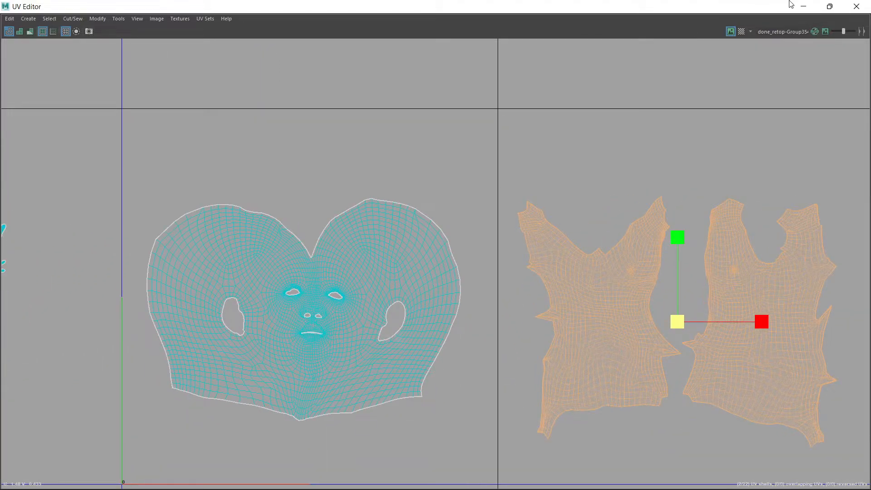
{"action": "left_click", "coordinate": [804, 6]}
{"action": "scroll", "coordinate": [336, 207], "scroll_direction": "up", "scroll_amount": 5}
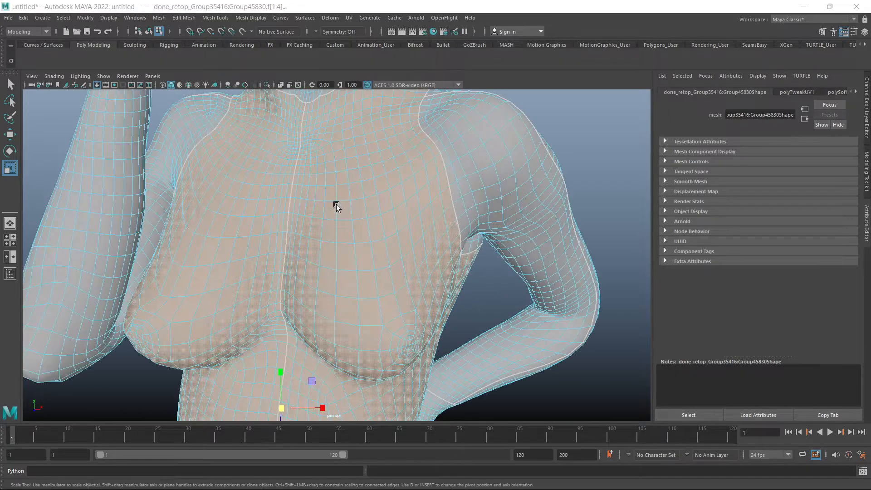
{"action": "middle_click_drag", "start_coordinate": [338, 181], "coordinate": [375, 307], "text": "alt"}
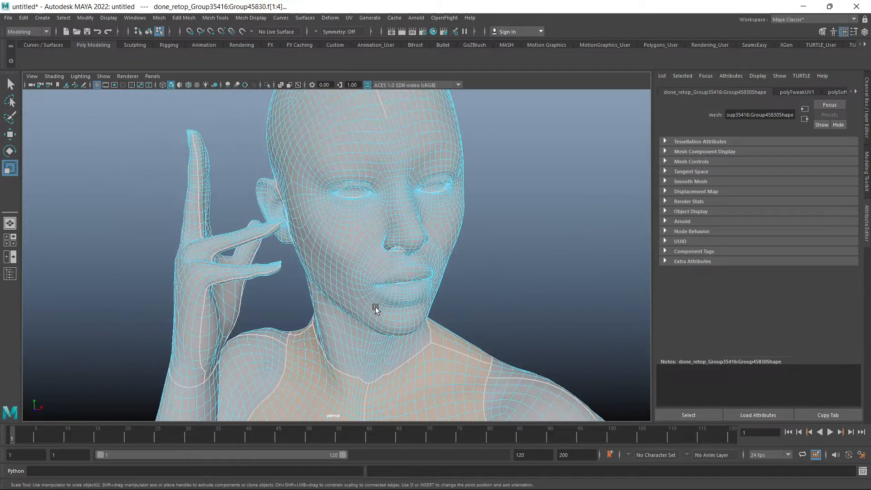
{"action": "double_click", "coordinate": [354, 222]}
{"action": "scroll", "coordinate": [354, 222], "scroll_direction": "up", "scroll_amount": 5}
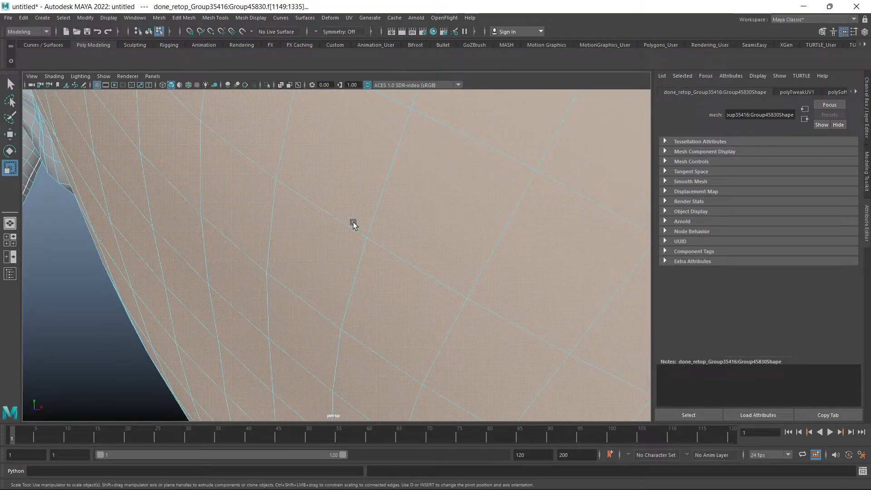
{"action": "scroll", "coordinate": [353, 224], "scroll_direction": "down", "scroll_amount": 10}
{"action": "scroll", "coordinate": [354, 225], "scroll_direction": "up", "scroll_amount": 6}
{"action": "left_click", "coordinate": [516, 206]}
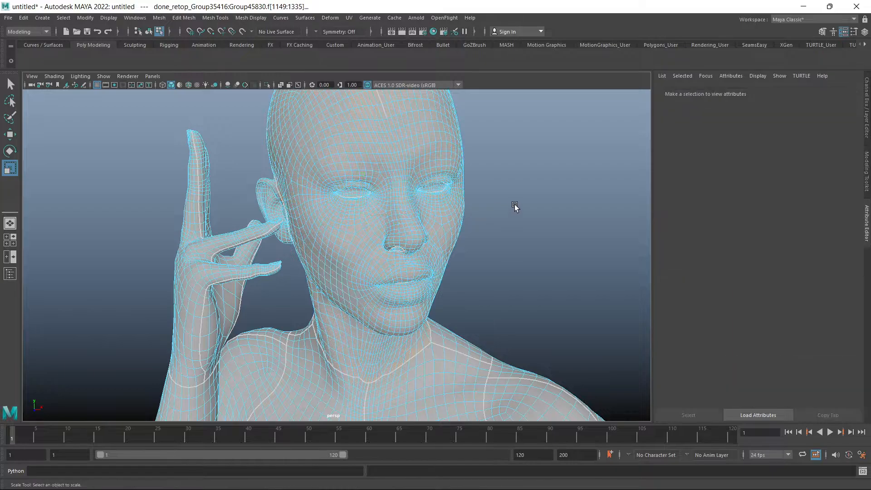
- Return to object mode, inspect the face without its wireframe, and reselect the body mesh
{"action": "right_click_drag", "start_coordinate": [427, 152], "coordinate": [495, 127]}
{"action": "left_click", "coordinate": [477, 143]}
{"action": "scroll", "coordinate": [384, 155], "scroll_direction": "up", "scroll_amount": 5}
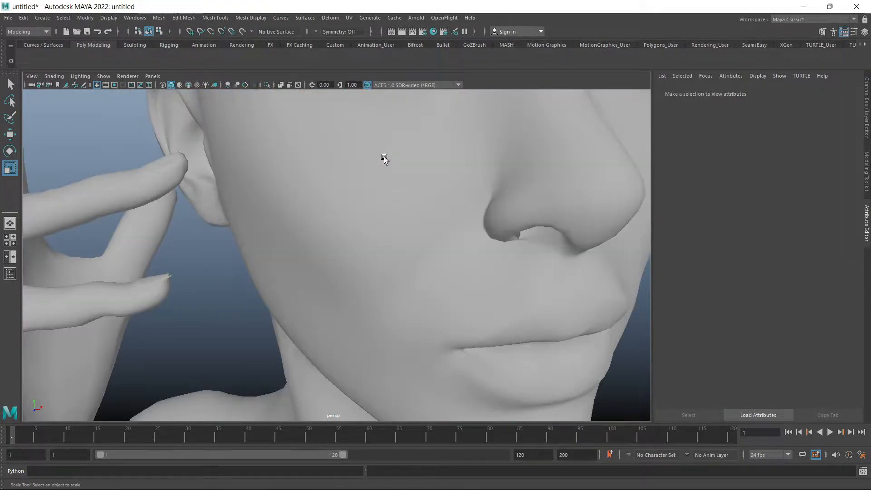
{"action": "scroll", "coordinate": [381, 159], "scroll_direction": "down", "scroll_amount": 4}
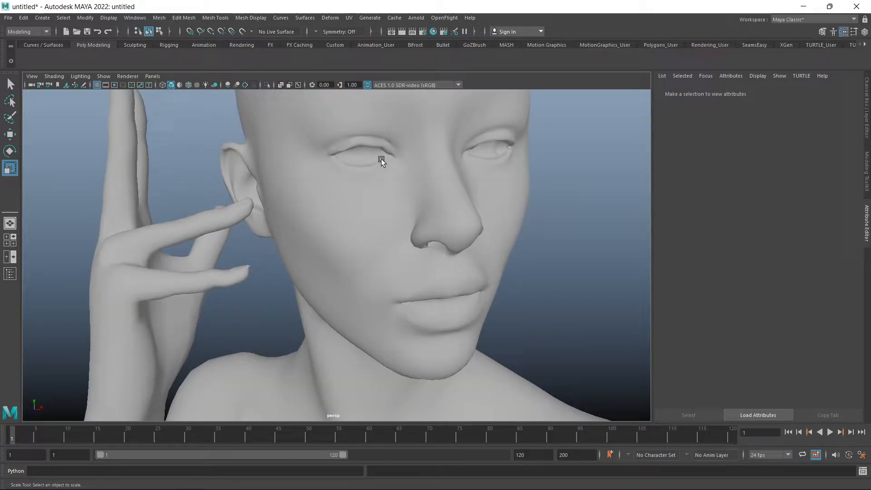
{"action": "left_click", "coordinate": [360, 212]}
{"action": "left_click_drag", "start_coordinate": [352, 237], "coordinate": [307, 268], "text": "alt"}
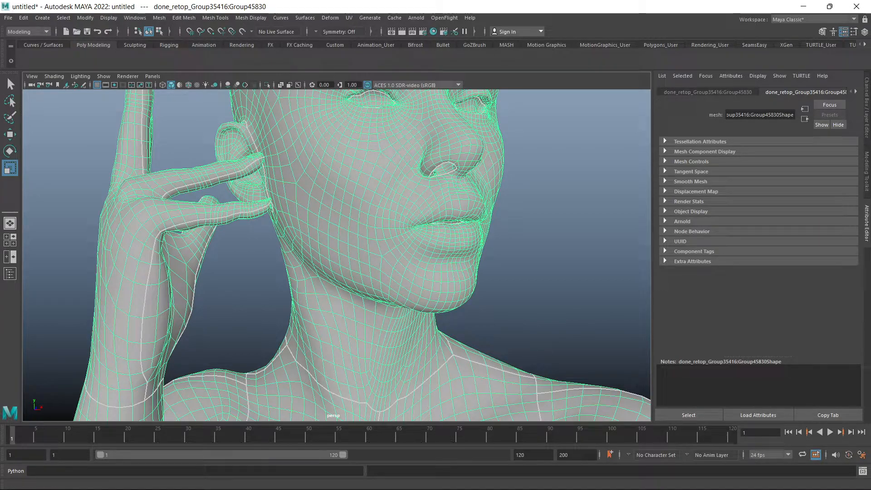
- Bring back the UV Editor at full size and review how the shells are distributed across the UV tile grid
{"action": "left_click_drag", "start_coordinate": [6, 75], "coordinate": [569, 88]}
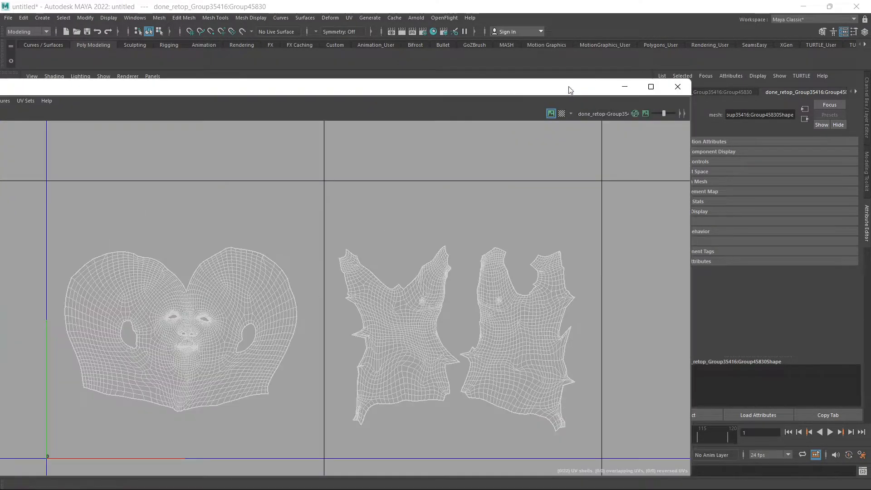
{"action": "left_click", "coordinate": [651, 87]}
{"action": "scroll", "coordinate": [481, 189], "scroll_direction": "down", "scroll_amount": 6}
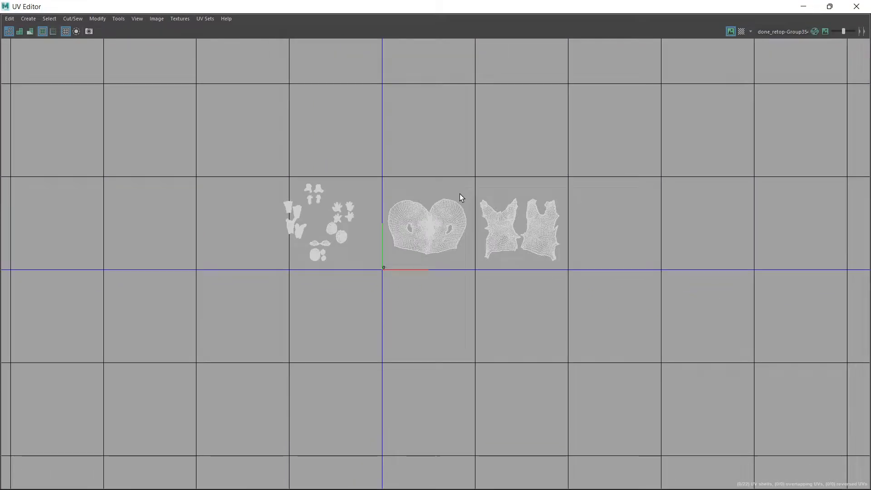
{"action": "middle_click_drag", "start_coordinate": [456, 235], "coordinate": [245, 222], "text": "alt"}
{"action": "scroll", "coordinate": [350, 233], "scroll_direction": "down", "scroll_amount": 2}
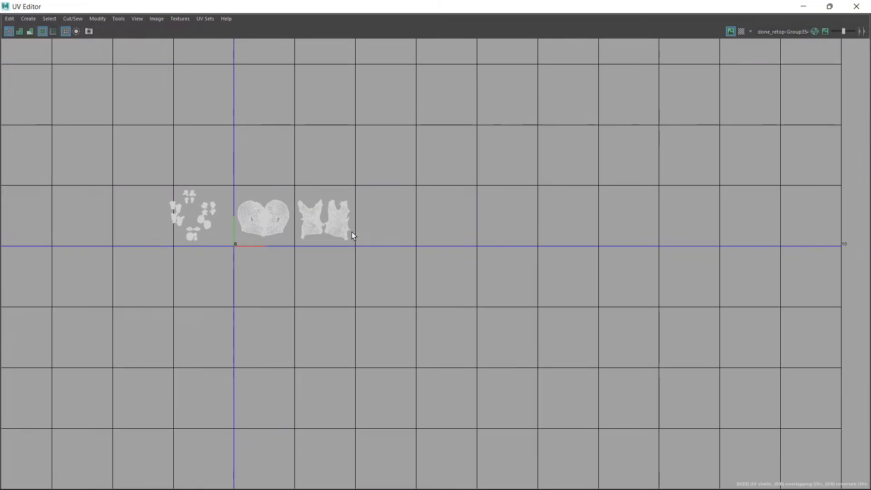
{"action": "scroll", "coordinate": [567, 196], "scroll_direction": "down", "scroll_amount": 1}
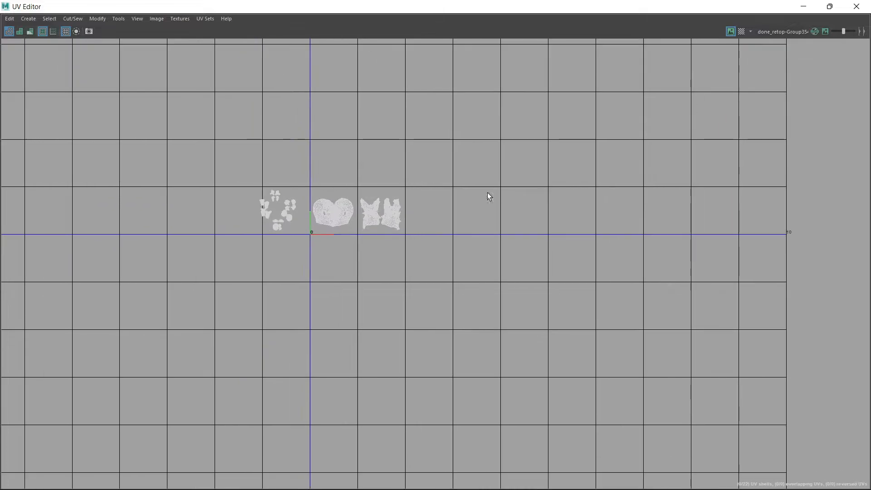
{"action": "middle_click_drag", "start_coordinate": [408, 200], "coordinate": [389, 268], "text": "alt"}
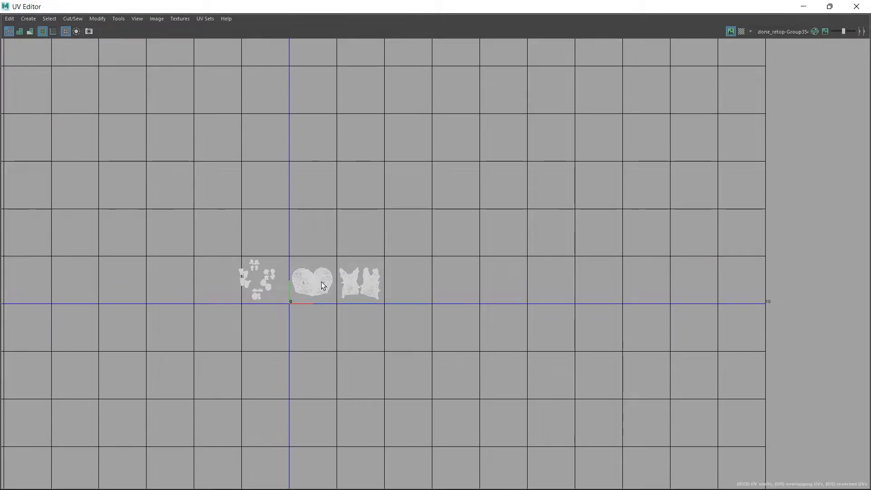
{"action": "scroll", "coordinate": [269, 280], "scroll_direction": "up", "scroll_amount": 2}
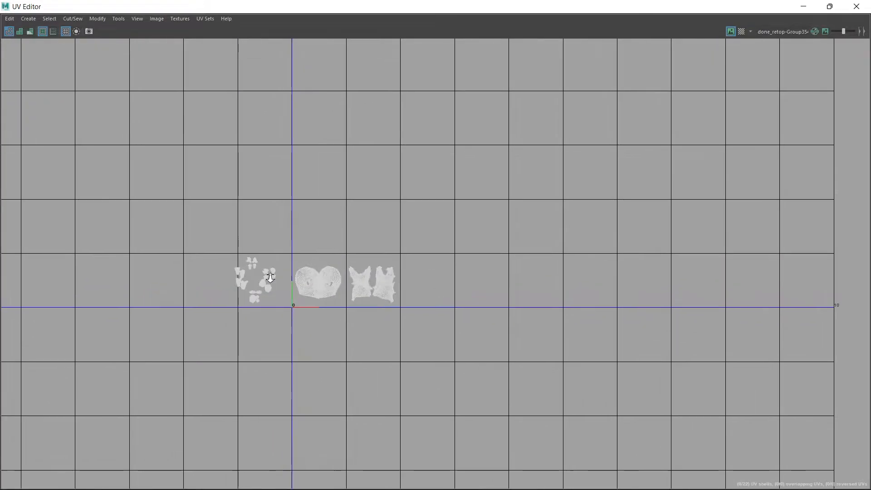
{"action": "scroll", "coordinate": [275, 278], "scroll_direction": "up", "scroll_amount": 1}
{"action": "scroll", "coordinate": [273, 285], "scroll_direction": "up", "scroll_amount": 2}
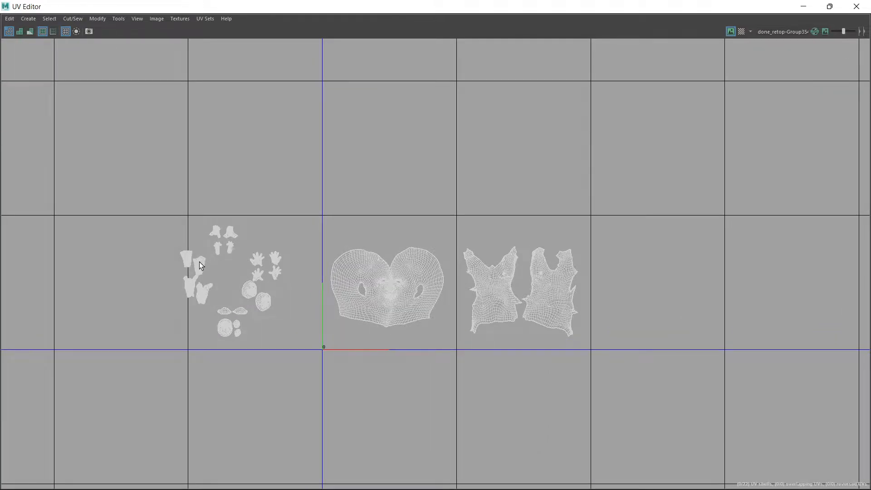
- Switch to UV shell selection and move the two tapered limb shells out of the unsorted group to the tile beyond the torso
{"action": "right_click_drag", "start_coordinate": [491, 283], "coordinate": [458, 266]}
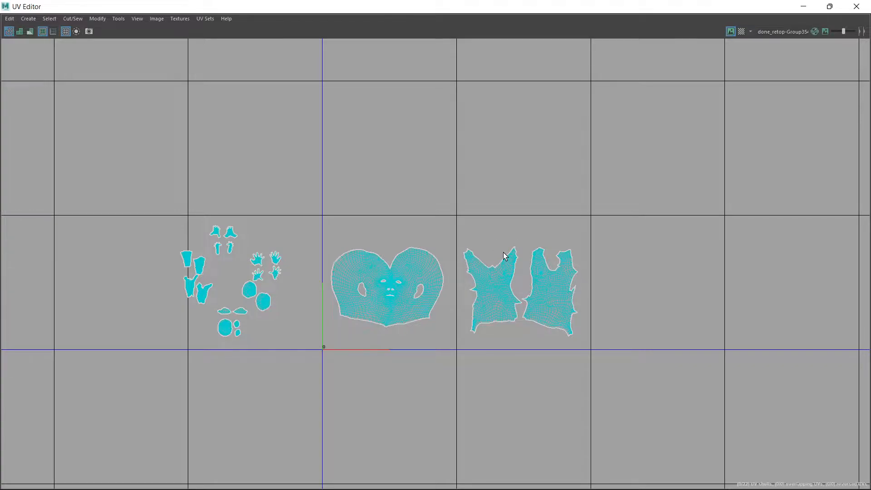
{"action": "scroll", "coordinate": [503, 253], "scroll_direction": "up", "scroll_amount": 2}
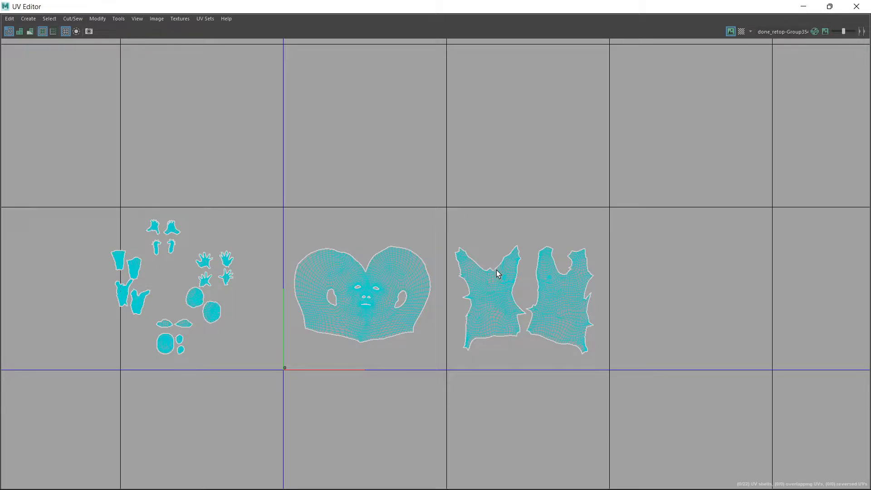
{"action": "scroll", "coordinate": [497, 270], "scroll_direction": "up", "scroll_amount": 3}
{"action": "scroll", "coordinate": [497, 270], "scroll_direction": "down", "scroll_amount": 5}
{"action": "right_click_drag", "start_coordinate": [496, 270], "coordinate": [449, 254]}
{"action": "scroll", "coordinate": [363, 215], "scroll_direction": "down", "scroll_amount": 2}
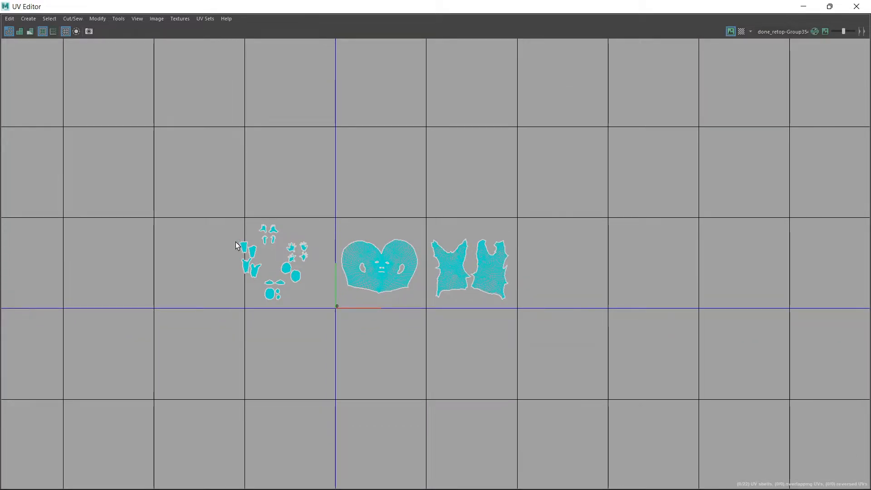
{"action": "left_click", "coordinate": [245, 250]}
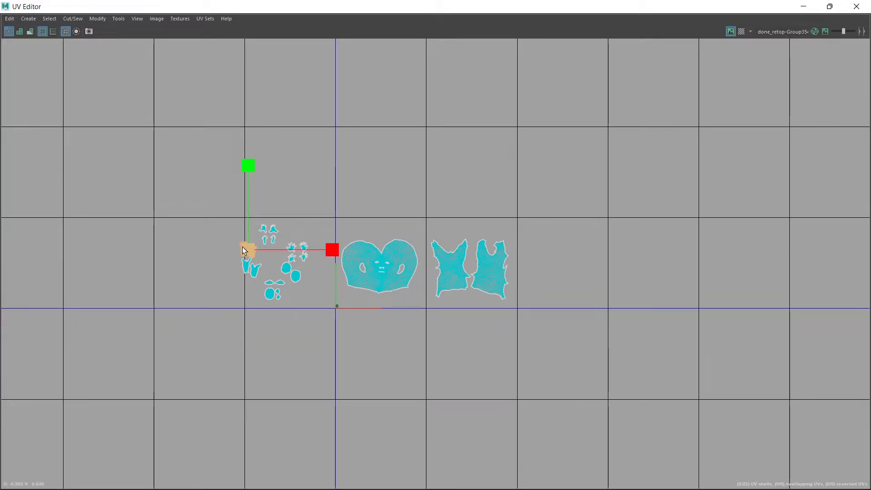
{"action": "key", "text": "w"}
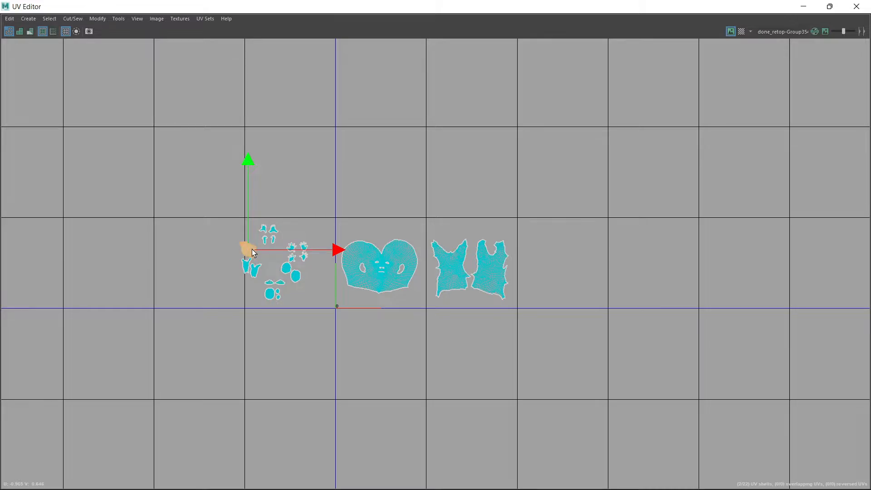
{"action": "left_click_drag", "start_coordinate": [253, 253], "coordinate": [753, 160]}
- Scale up the two tapered limb shells, centre them in the third UV tile and clear the selection
{"action": "key", "text": "r"}
{"action": "scroll", "coordinate": [551, 267], "scroll_direction": "up", "scroll_amount": 3}
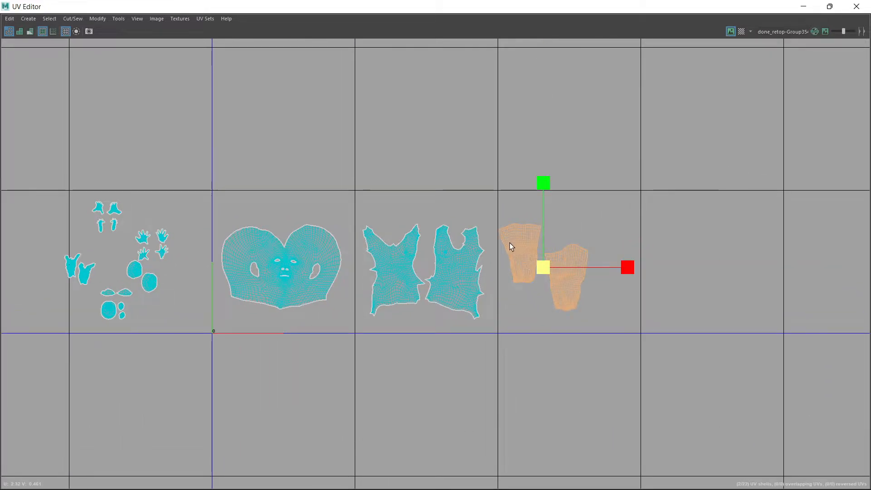
{"action": "scroll", "coordinate": [510, 243], "scroll_direction": "down", "scroll_amount": 1}
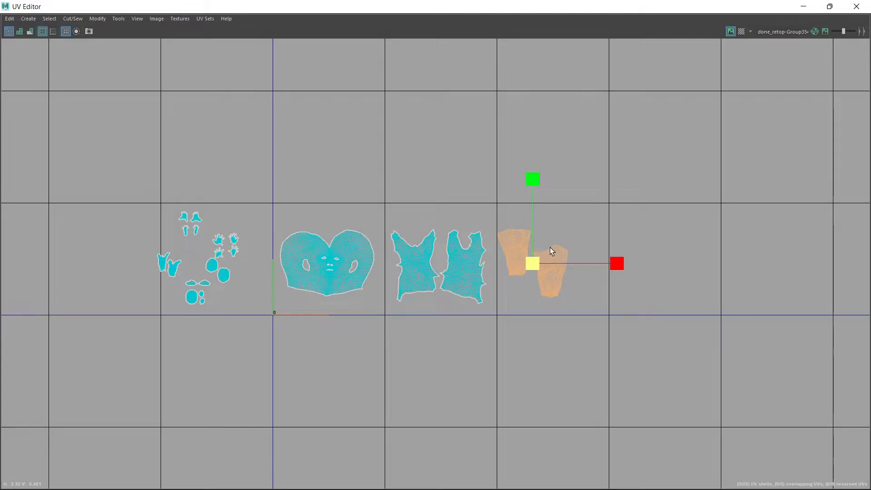
{"action": "key", "text": "w"}
{"action": "left_click_drag", "start_coordinate": [531, 268], "coordinate": [543, 277]}
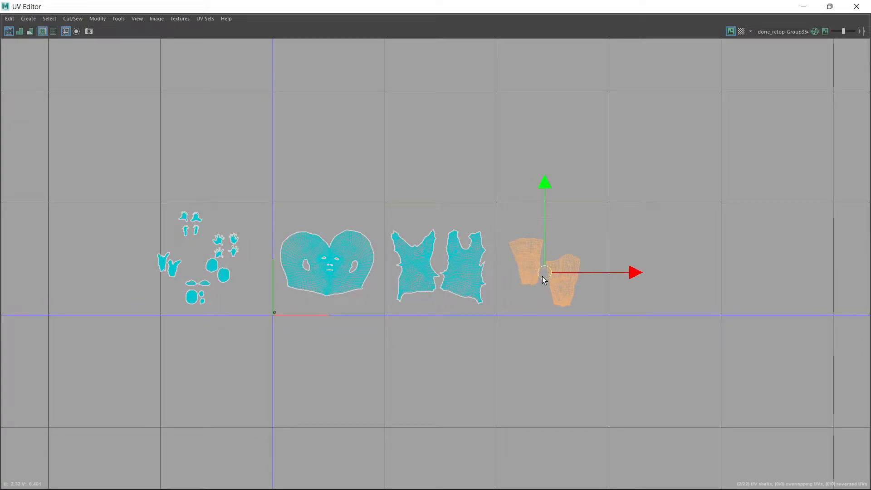
{"action": "key", "text": "r"}
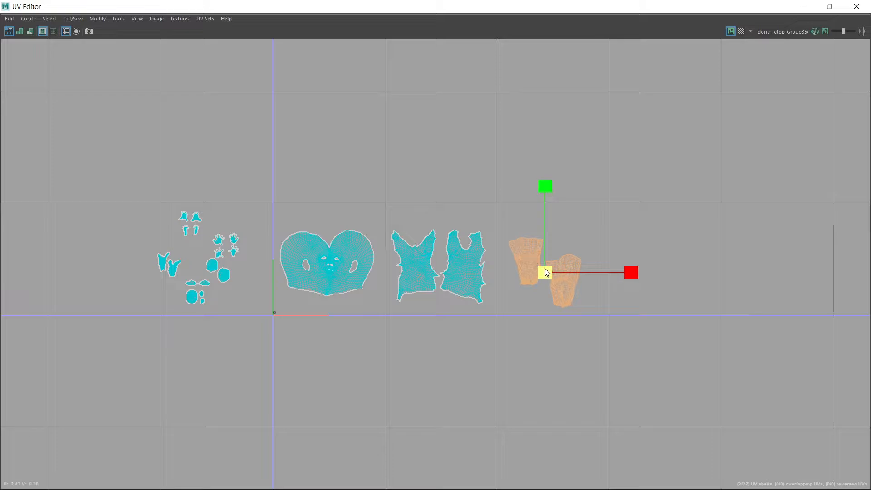
{"action": "scroll", "coordinate": [549, 272], "scroll_direction": "down", "scroll_amount": 2}
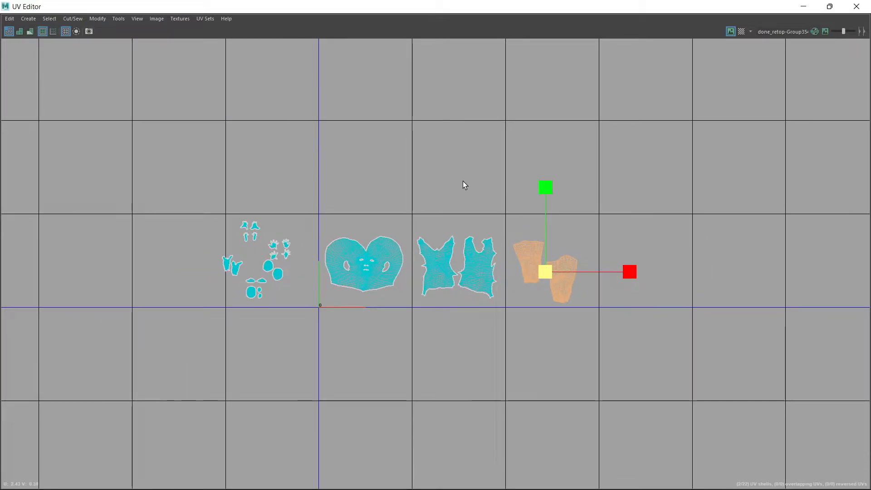
{"action": "left_click", "coordinate": [448, 205]}
- Select the two forked shells in the unsorted group and move them into the fourth UV tile
{"action": "scroll", "coordinate": [448, 205], "scroll_direction": "down", "scroll_amount": 5}
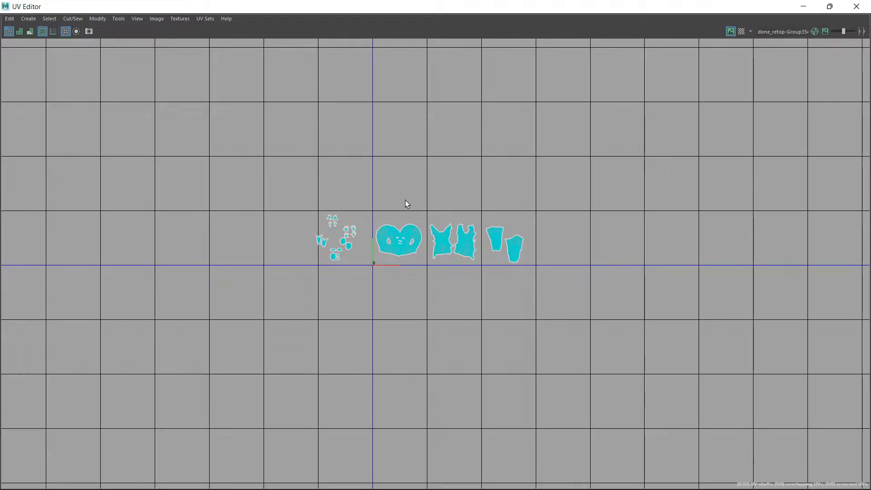
{"action": "scroll", "coordinate": [405, 204], "scroll_direction": "down", "scroll_amount": 1}
{"action": "middle_click_drag", "start_coordinate": [399, 208], "coordinate": [381, 284], "text": "alt"}
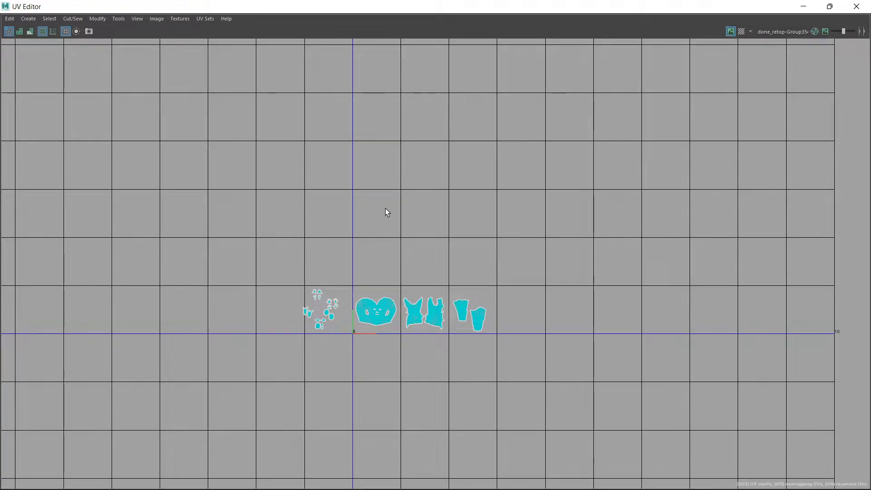
{"action": "scroll", "coordinate": [373, 322], "scroll_direction": "up", "scroll_amount": 5}
{"action": "scroll", "coordinate": [349, 314], "scroll_direction": "up", "scroll_amount": 2}
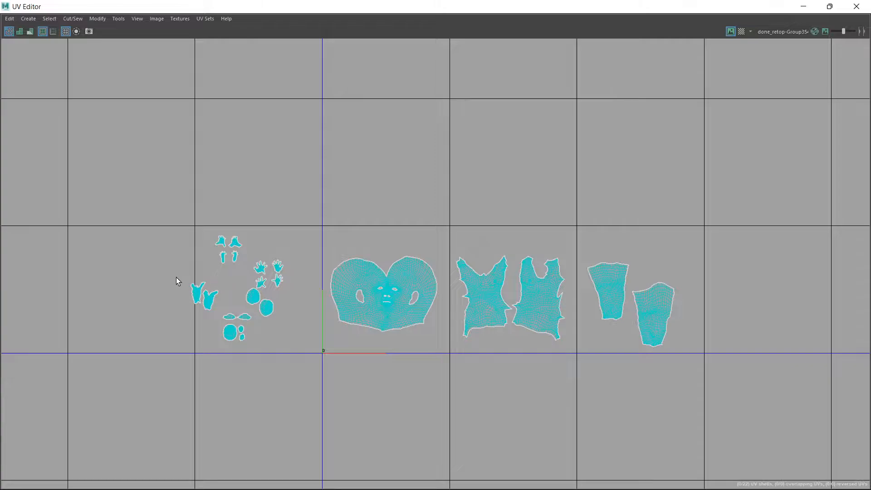
{"action": "left_click_drag", "start_coordinate": [176, 276], "coordinate": [470, 312]}
{"action": "key", "text": "w"}
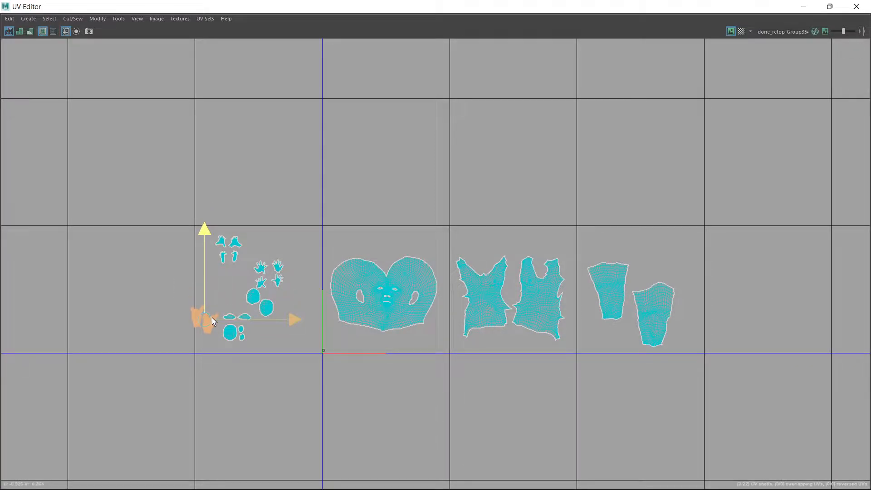
{"action": "left_click_drag", "start_coordinate": [203, 318], "coordinate": [752, 310]}
{"action": "middle_click_drag", "start_coordinate": [701, 306], "coordinate": [516, 325], "text": "alt"}
- Try rotating the two forked shells onto their sides and scaling them up within the fourth UV tile
{"action": "key", "text": "e"}
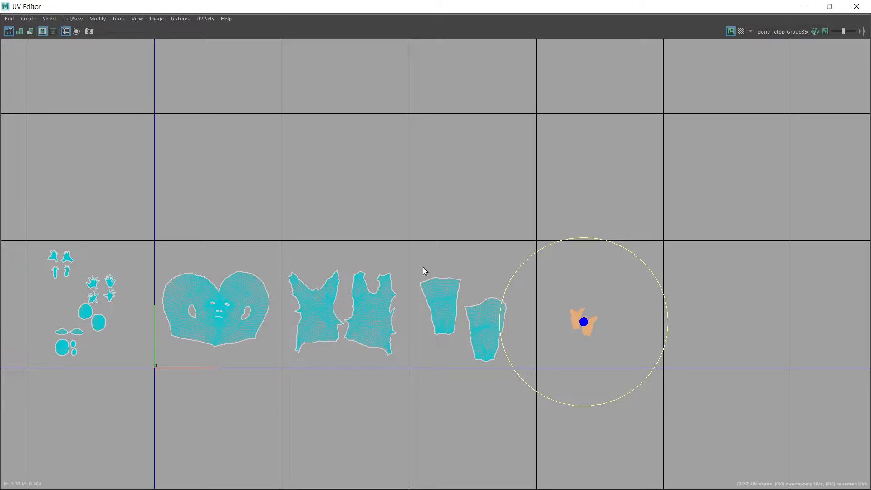
{"action": "left_click_drag", "start_coordinate": [624, 246], "coordinate": [529, 295]}
{"action": "key", "text": "w"}
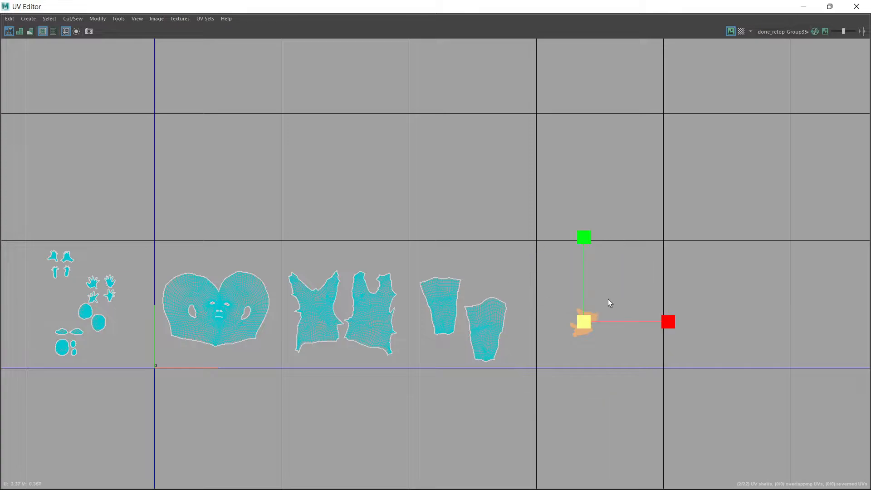
{"action": "left_click_drag", "start_coordinate": [587, 320], "coordinate": [710, 273]}
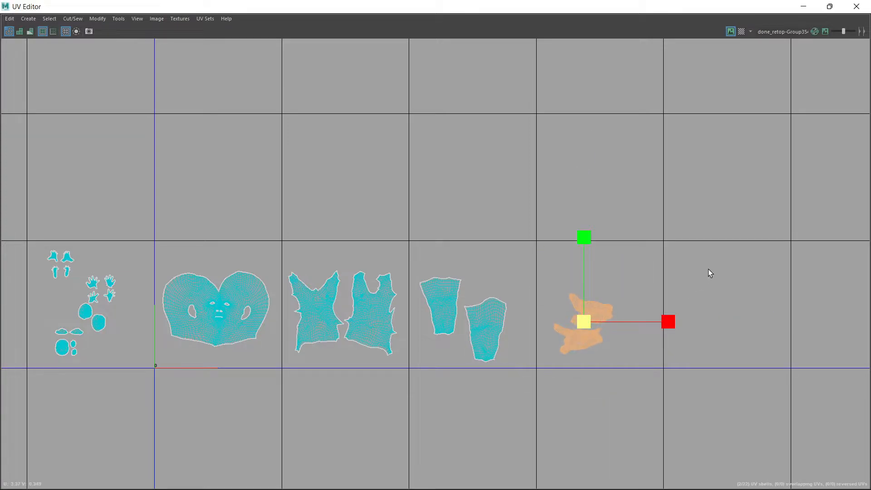
- Turn on the checker map, inspect the pattern on the character in the 3D view, and reselect the body mesh in object mode
{"action": "left_click", "coordinate": [744, 32]}
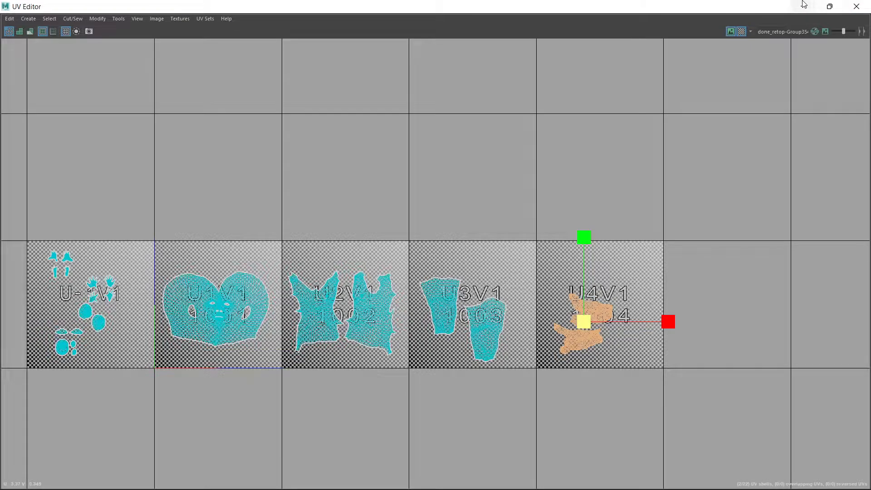
{"action": "left_click_drag", "start_coordinate": [680, 7], "coordinate": [0, 59]}
{"action": "scroll", "coordinate": [293, 262], "scroll_direction": "down", "scroll_amount": 5}
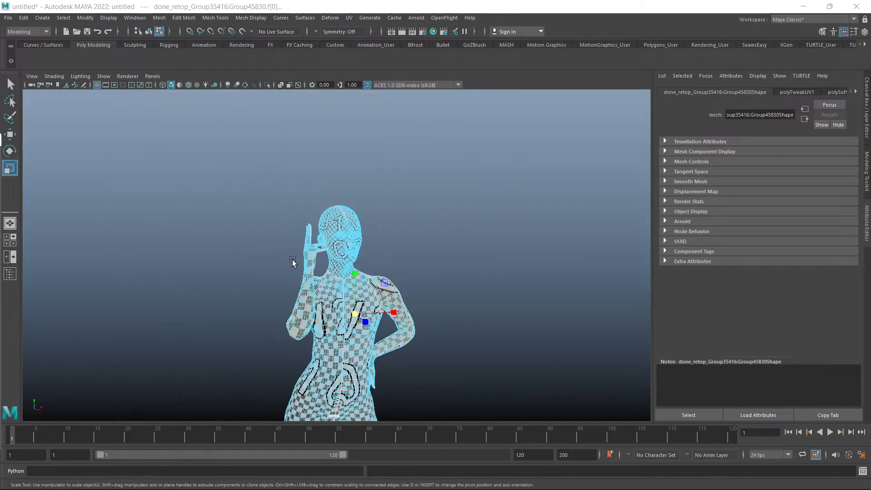
{"action": "scroll", "coordinate": [293, 262], "scroll_direction": "up", "scroll_amount": 5}
{"action": "right_click_drag", "start_coordinate": [305, 231], "coordinate": [346, 217]}
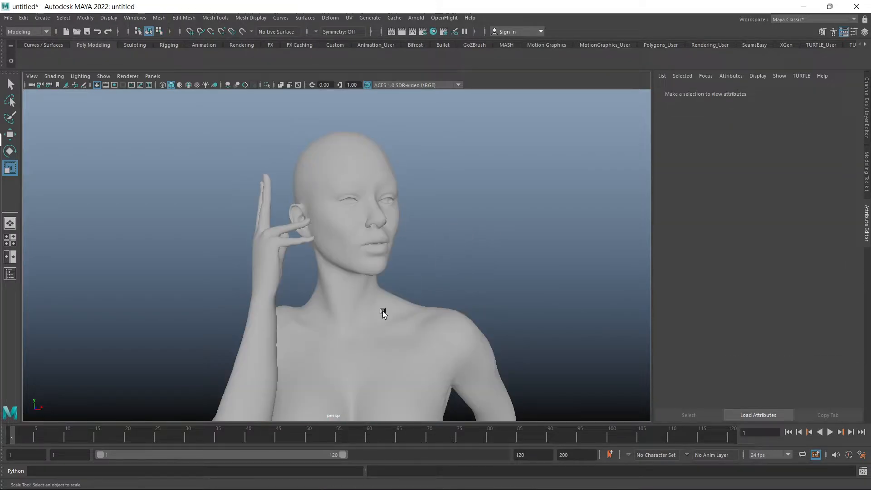
{"action": "left_click", "coordinate": [383, 313]}
{"action": "left_click_drag", "start_coordinate": [383, 311], "coordinate": [385, 250], "text": "alt"}
- Return to the full-size UV Editor and turn off the checker map
{"action": "left_click", "coordinate": [17, 255]}
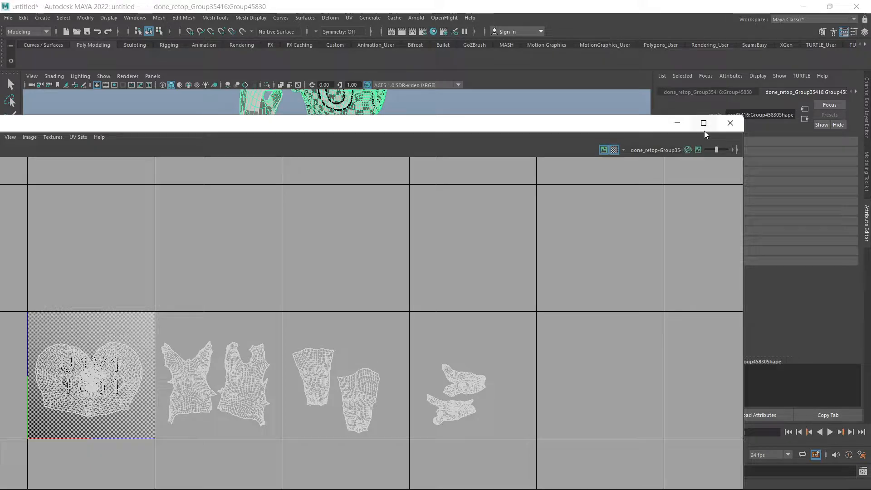
{"action": "left_click", "coordinate": [704, 131]}
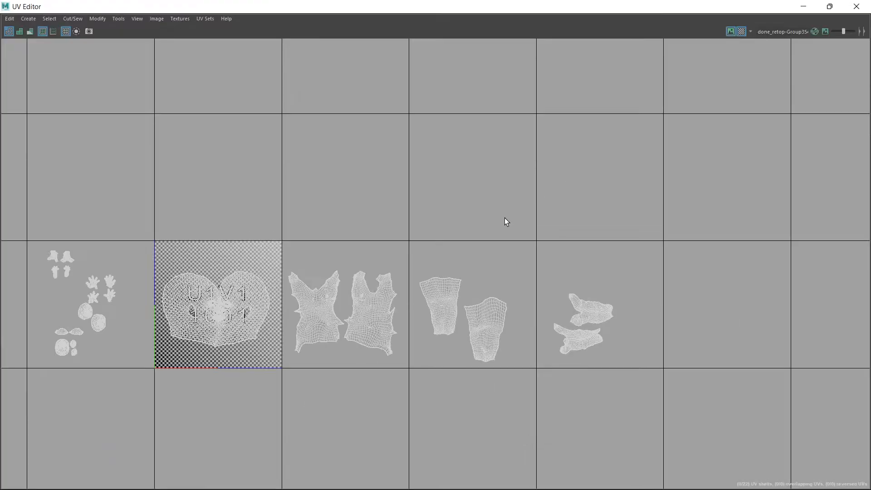
{"action": "scroll", "coordinate": [497, 223], "scroll_direction": "down", "scroll_amount": 2}
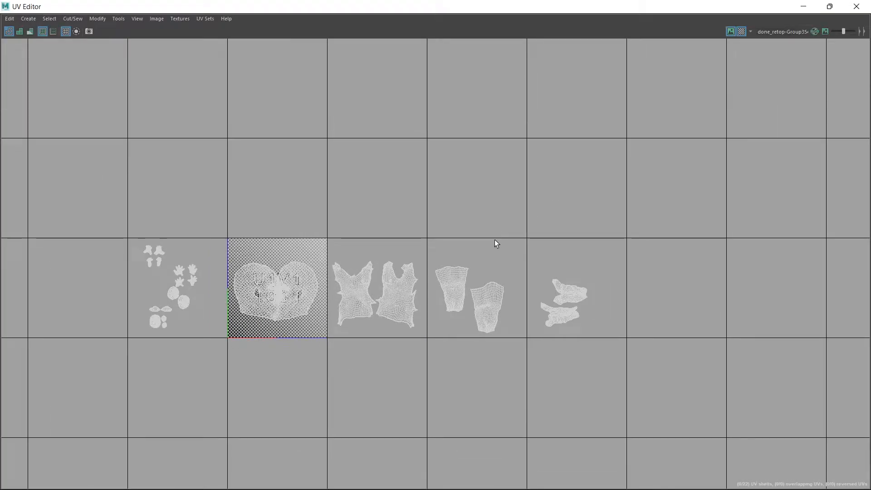
{"action": "left_click", "coordinate": [740, 31]}
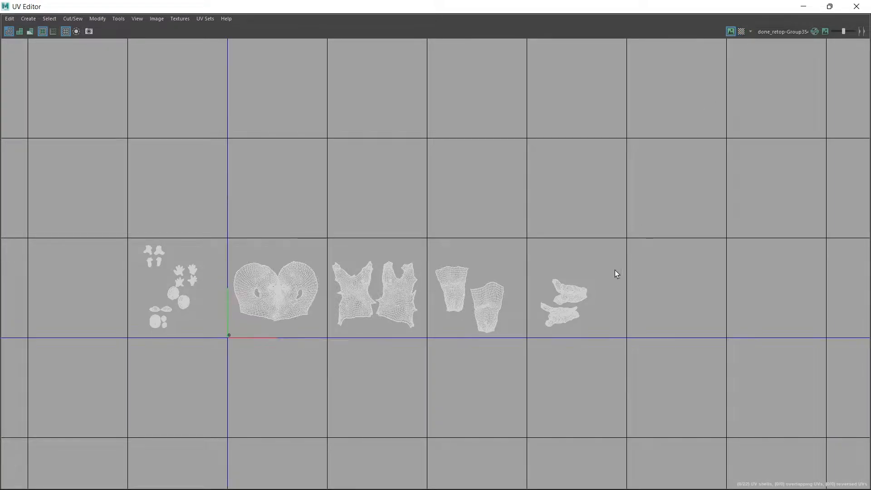
- Undo the accidental mesh deselection and the rotation and scaling of the two forked shells
{"action": "right_click_drag", "start_coordinate": [569, 297], "coordinate": [538, 279]}
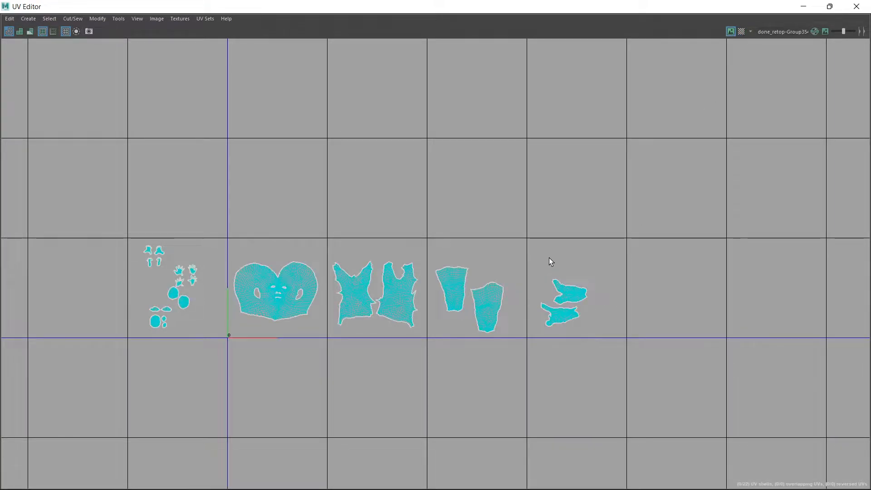
{"action": "key", "text": "F8"}
{"action": "left_click", "coordinate": [549, 257]}
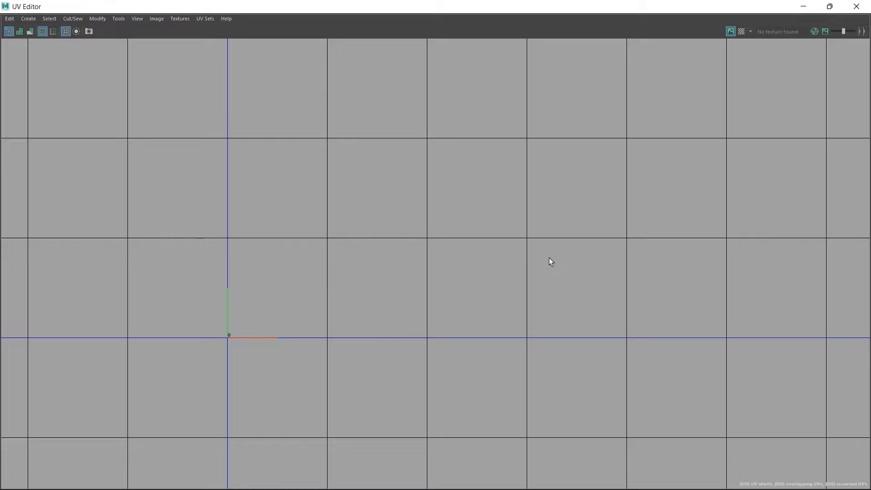
{"action": "key", "text": "ctrl+z"}
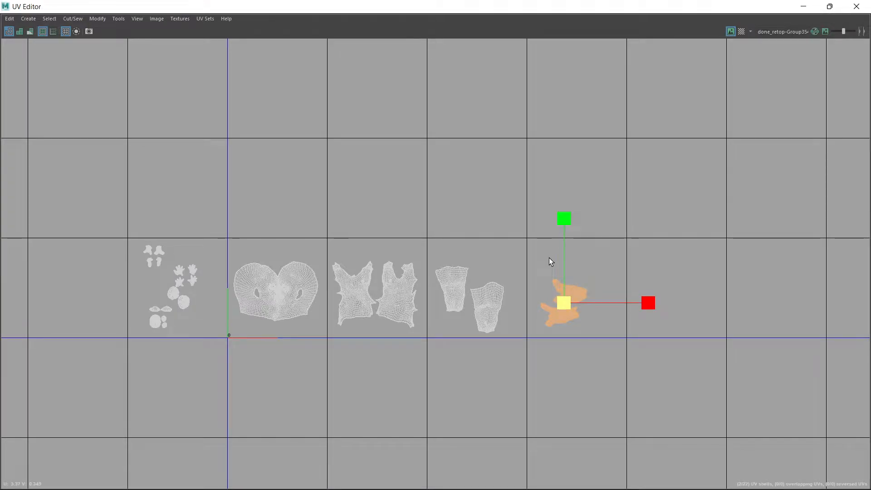
{"action": "key", "text": "ctrl+z"}
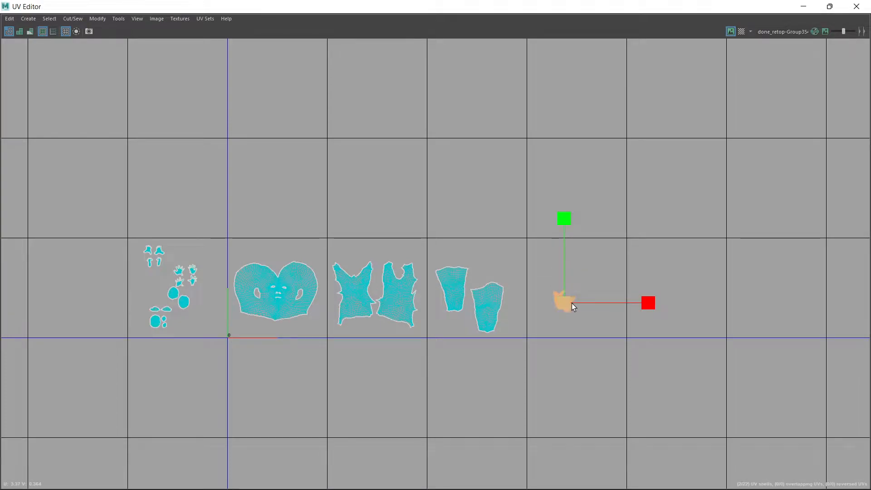
- Scale up the two forked shells in their upright orientation to fill the fourth UV tile
{"action": "left_click_drag", "start_coordinate": [572, 306], "coordinate": [625, 271]}
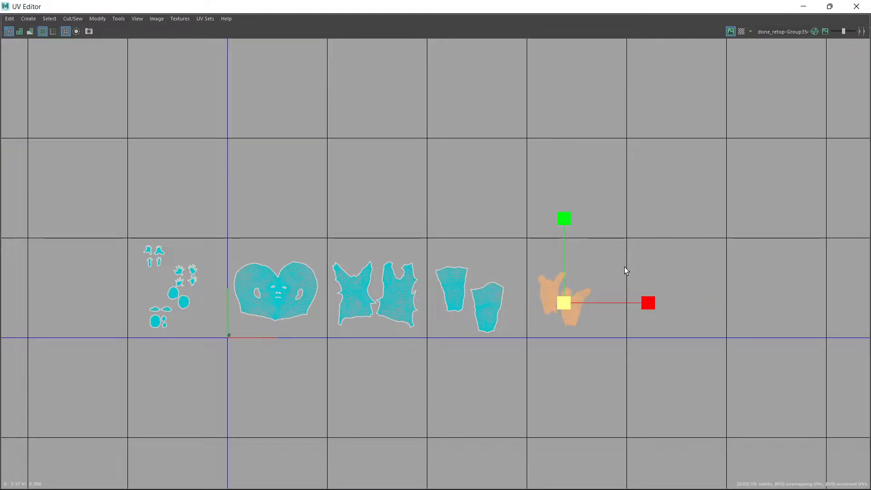
{"action": "scroll", "coordinate": [622, 273], "scroll_direction": "up", "scroll_amount": 3}
{"action": "left_click_drag", "start_coordinate": [521, 323], "coordinate": [601, 240]}
{"action": "key", "text": "w"}
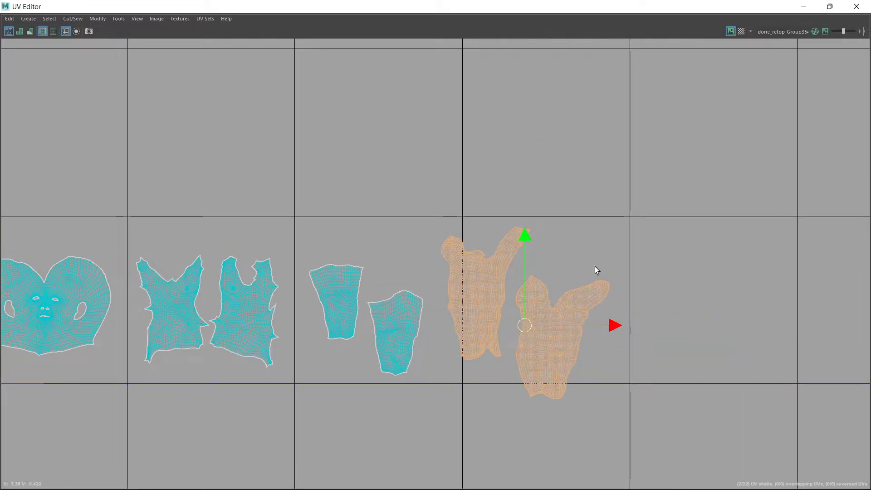
- Move the two forked shells into the fourth UV tile, scaling them down slightly so both fit within its borders
{"action": "left_click_drag", "start_coordinate": [519, 328], "coordinate": [539, 310]}
{"action": "key", "text": "r"}
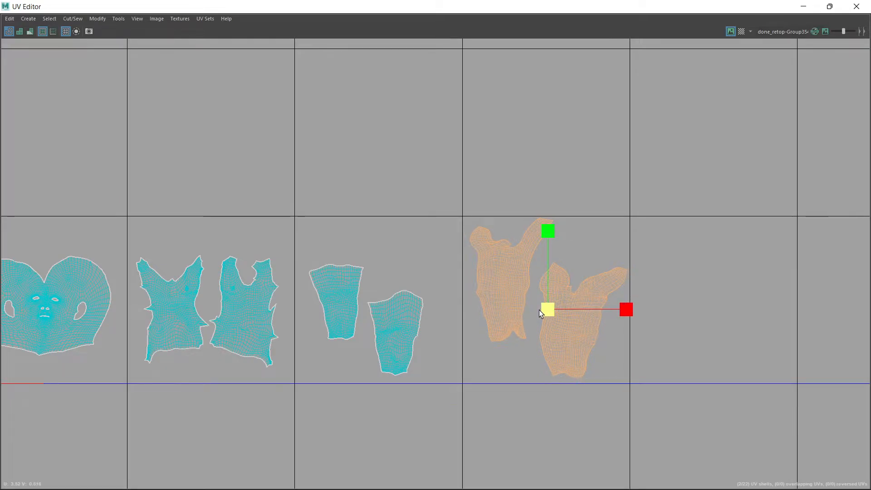
{"action": "scroll", "coordinate": [538, 307], "scroll_direction": "up", "scroll_amount": 5}
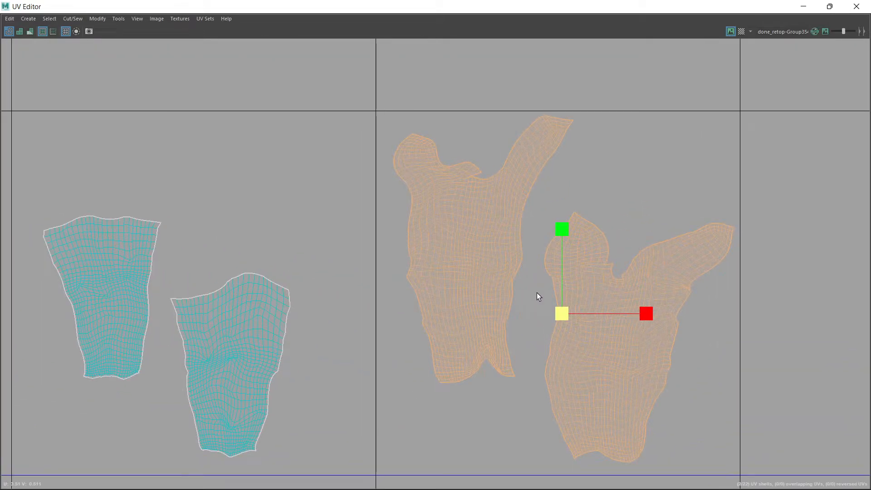
{"action": "key", "text": "w"}
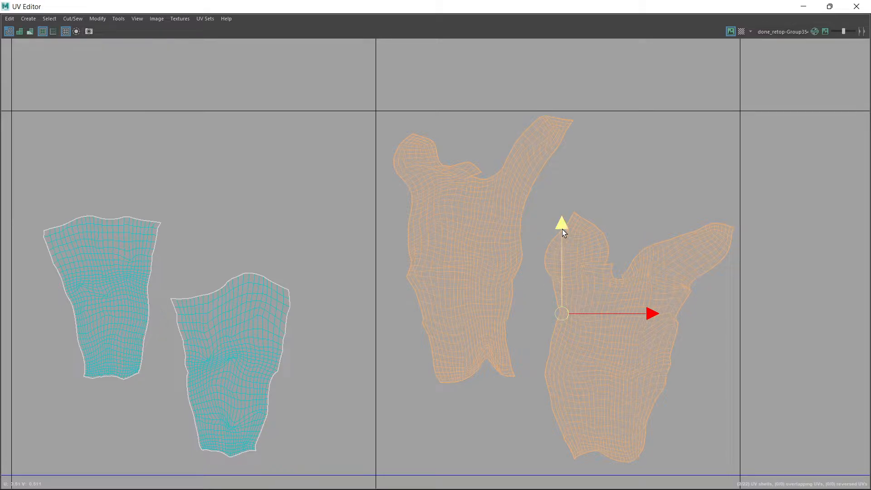
{"action": "mouse_move", "coordinate": [562, 229]}
{"action": "left_mouse_down"}
{"action": "mouse_move", "coordinate": [557, 252]}
{"action": "mouse_move", "coordinate": [565, 235]}
{"action": "left_mouse_up"}
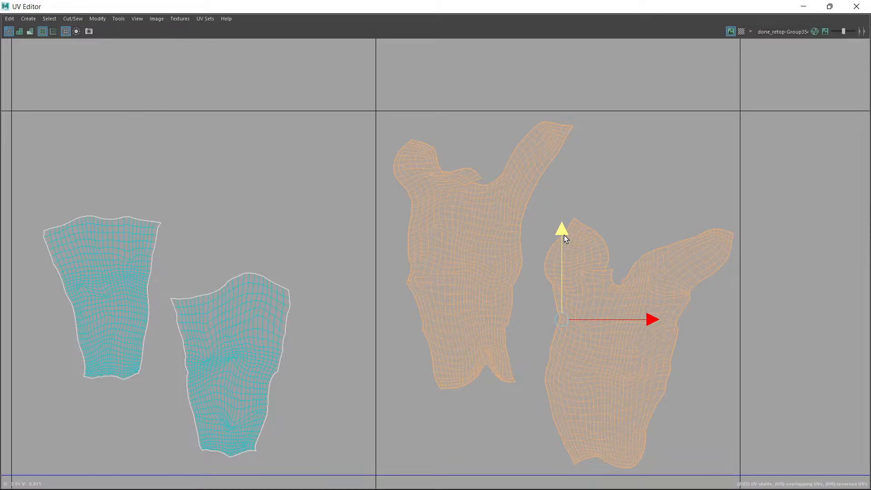
{"action": "scroll", "coordinate": [564, 235], "scroll_direction": "down", "scroll_amount": 5}
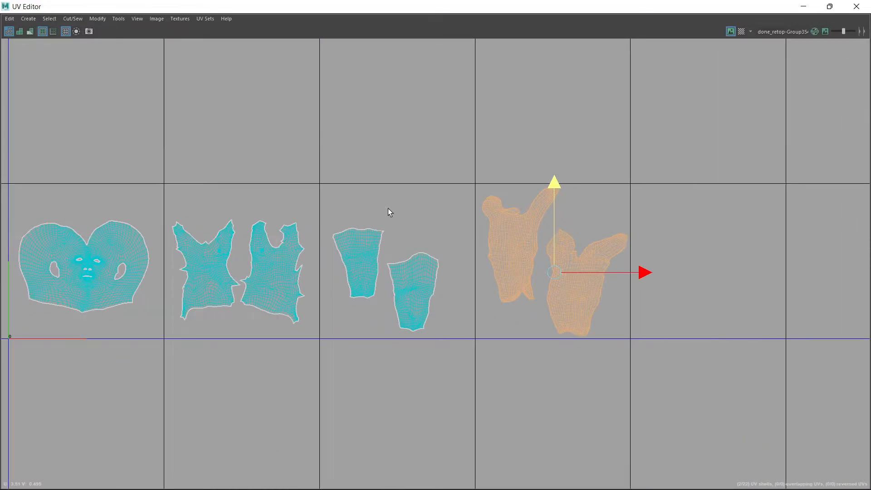
- Select the two tapered shells in the third UV tile, enlarge them slightly and shift them up within the tile
{"action": "left_click_drag", "start_coordinate": [418, 331], "coordinate": [418, 326]}
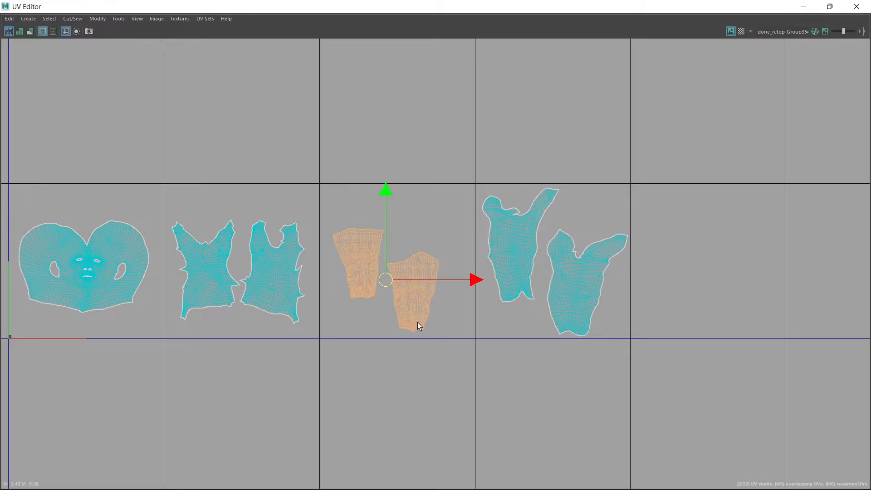
{"action": "key", "text": "r"}
{"action": "left_click_drag", "start_coordinate": [382, 272], "coordinate": [385, 274]}
{"action": "key", "text": "w"}
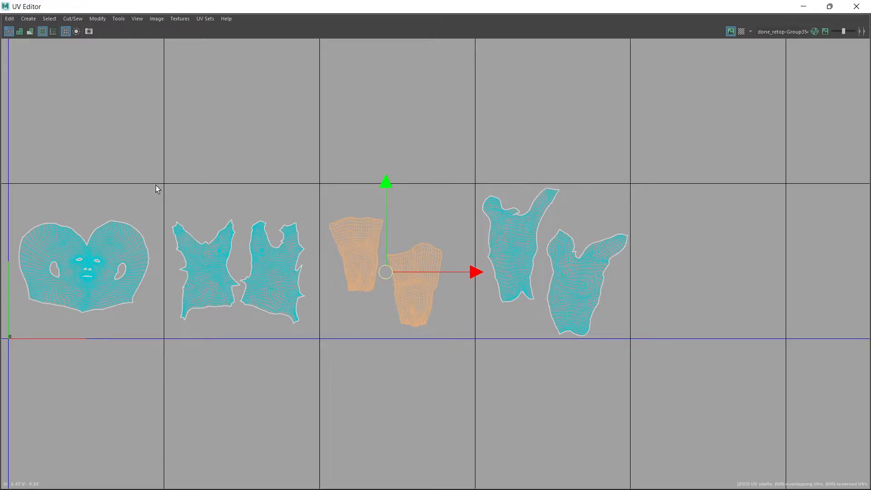
- Select the two torso shells in the second UV tile and scale them up to fill more of the tile
{"action": "left_click_drag", "start_coordinate": [259, 322], "coordinate": [259, 338]}
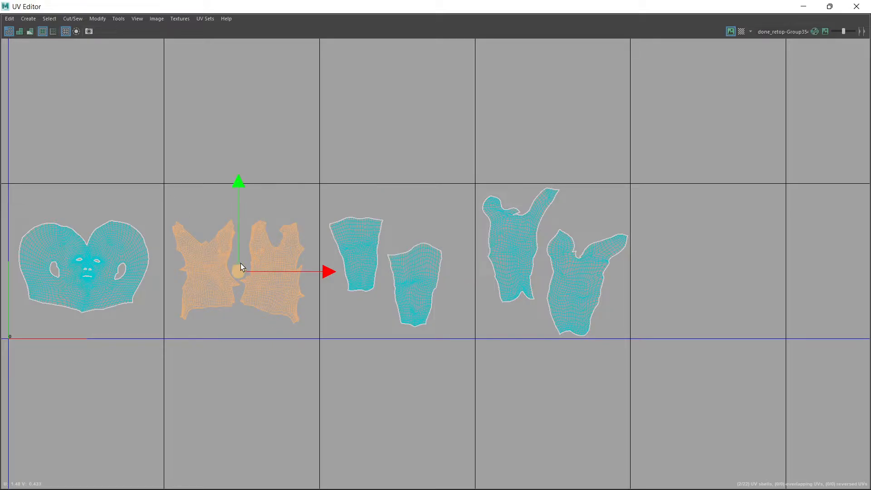
{"action": "key", "text": "r"}
{"action": "left_click_drag", "start_coordinate": [241, 263], "coordinate": [247, 255]}
{"action": "scroll", "coordinate": [247, 255], "scroll_direction": "down", "scroll_amount": 4}
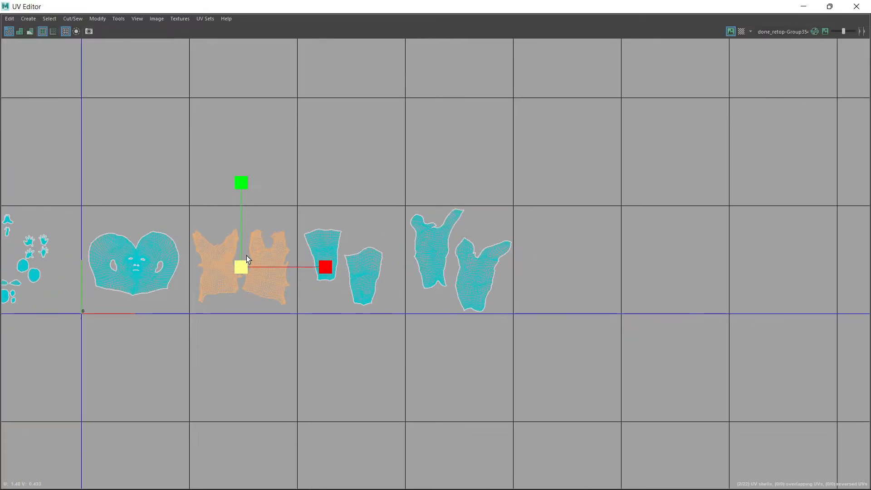
- Move the two round shells from the group of small shells into the fifth UV tile and enlarge them
{"action": "middle_click_drag", "start_coordinate": [235, 260], "coordinate": [435, 219], "text": "alt"}
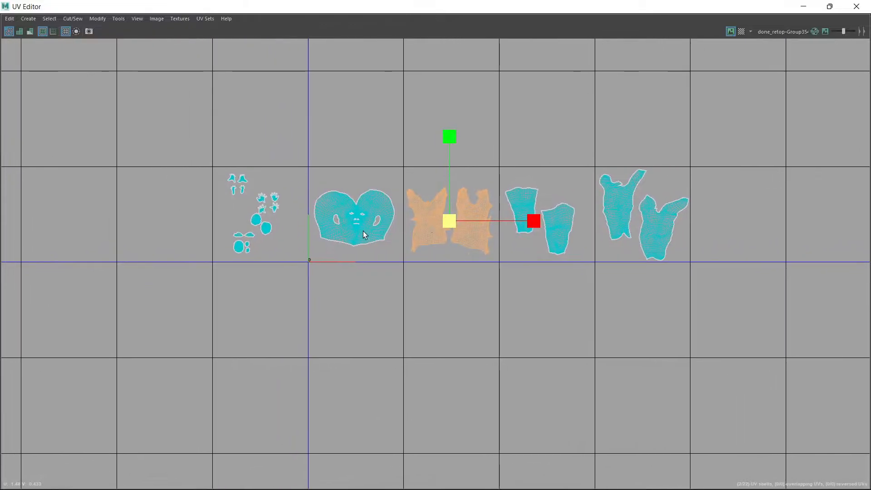
{"action": "scroll", "coordinate": [268, 208], "scroll_direction": "up", "scroll_amount": 4}
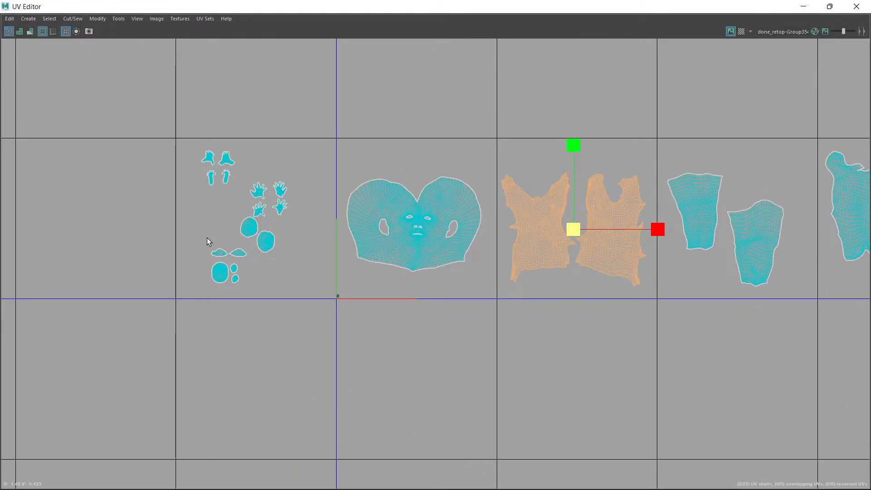
{"action": "left_click", "coordinate": [250, 229]}
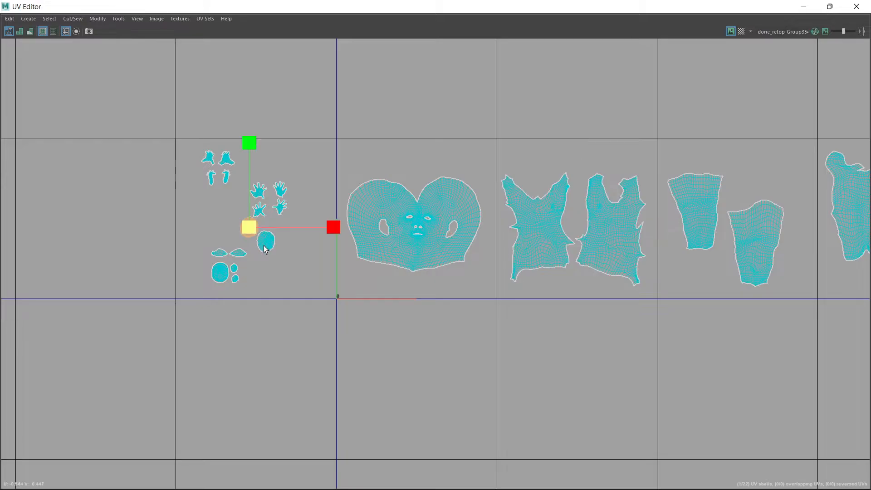
{"action": "scroll", "coordinate": [260, 248], "scroll_direction": "down", "scroll_amount": 5}
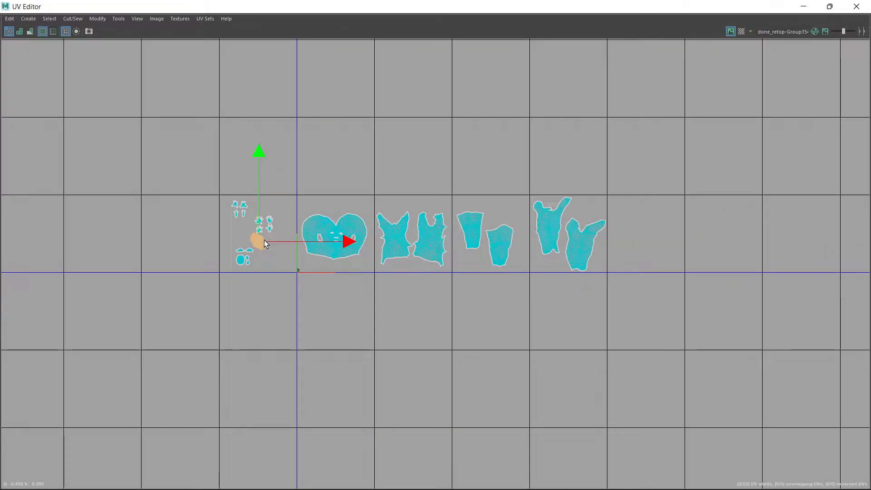
{"action": "left_click_drag", "start_coordinate": [265, 241], "coordinate": [730, 176]}
{"action": "key", "text": "r"}
{"action": "scroll", "coordinate": [638, 235], "scroll_direction": "up", "scroll_amount": 3}
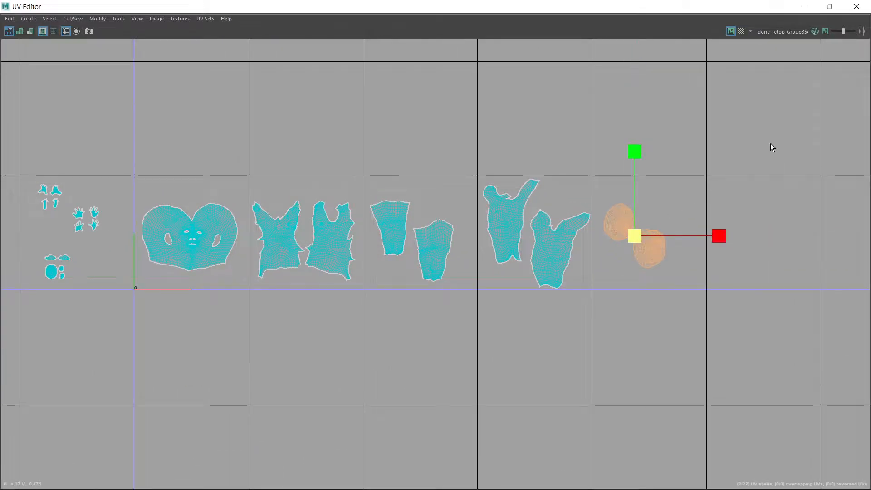
- Examine the complete row of UV tiles, from the head shell to the small shells in the eighth tile
{"action": "left_click", "coordinate": [864, 6]}
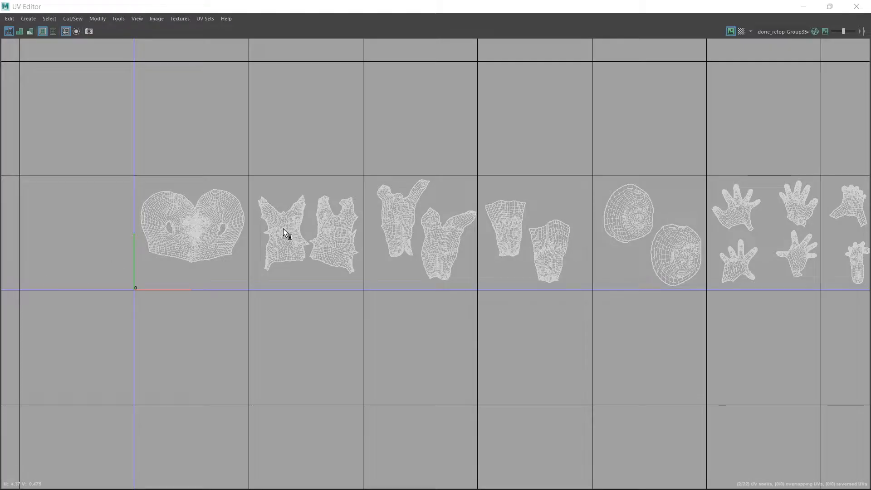
{"action": "scroll", "coordinate": [436, 251], "scroll_direction": "down", "scroll_amount": 2}
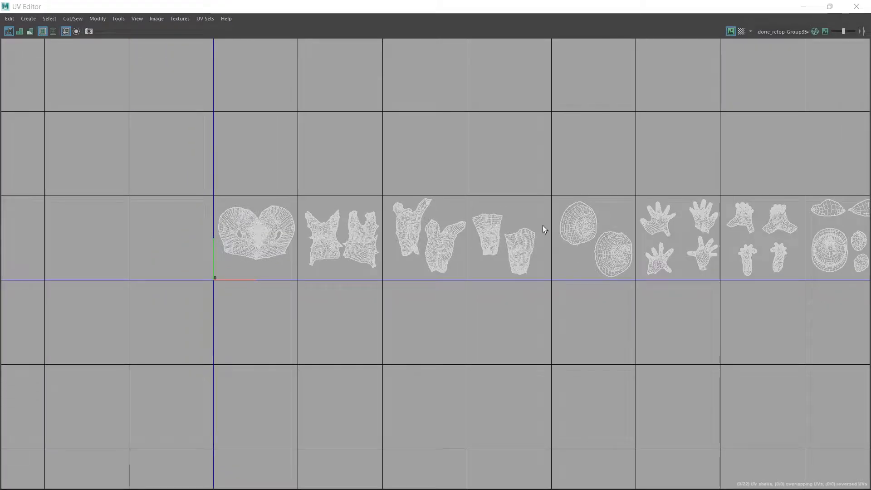
{"action": "middle_click_drag", "start_coordinate": [554, 214], "coordinate": [335, 214], "text": "alt"}
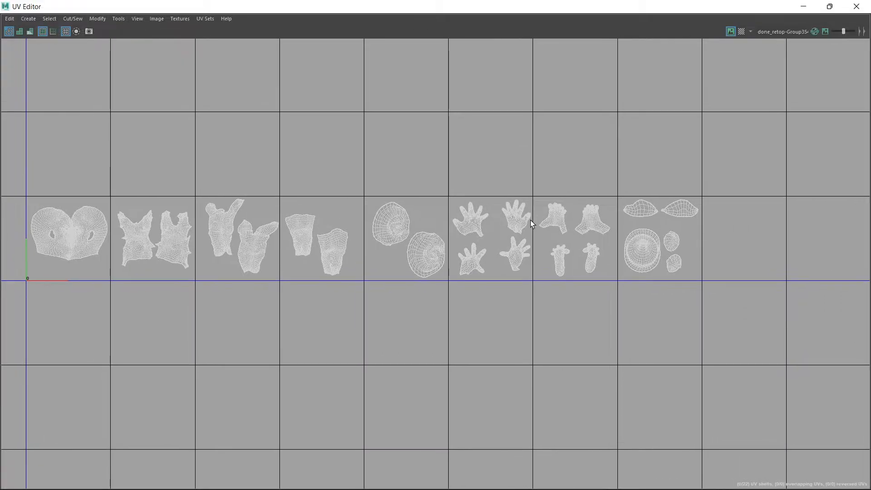
{"action": "scroll", "coordinate": [529, 221], "scroll_direction": "up", "scroll_amount": 2}
{"action": "scroll", "coordinate": [530, 220], "scroll_direction": "down", "scroll_amount": 5}
{"action": "middle_click_drag", "start_coordinate": [283, 219], "coordinate": [382, 224], "text": "alt"}
{"action": "scroll", "coordinate": [300, 218], "scroll_direction": "up", "scroll_amount": 1}
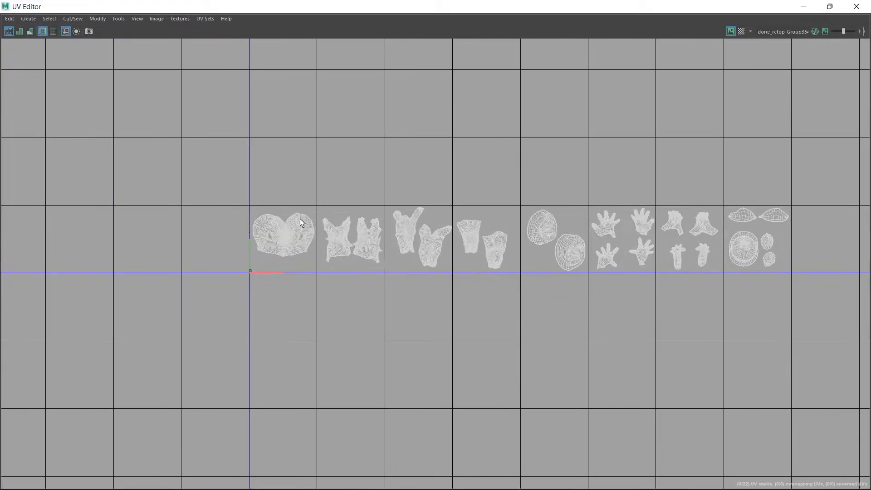
{"action": "scroll", "coordinate": [301, 222], "scroll_direction": "up", "scroll_amount": 1}
- Switch to UV shell selection and check the shells tile by tile, from the head to the round shells in the fifth tile
{"action": "right_click_drag", "start_coordinate": [287, 226], "coordinate": [254, 214]}
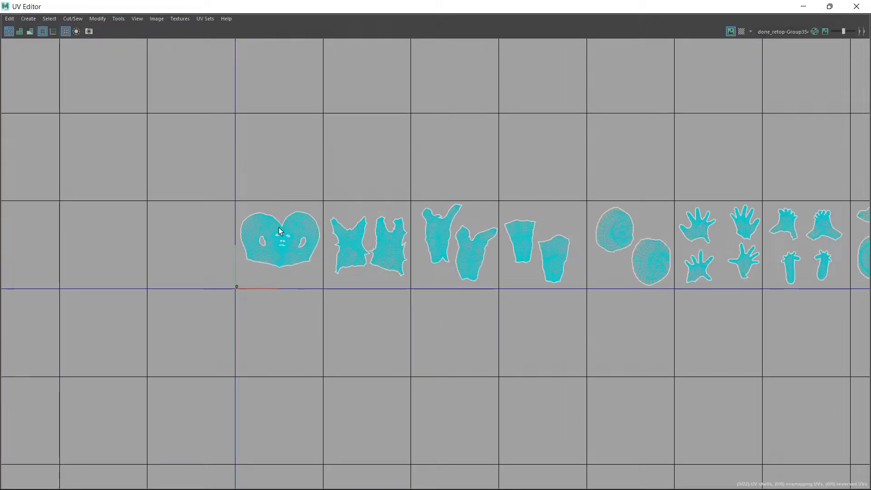
{"action": "left_click", "coordinate": [278, 227]}
{"action": "left_click", "coordinate": [355, 226]}
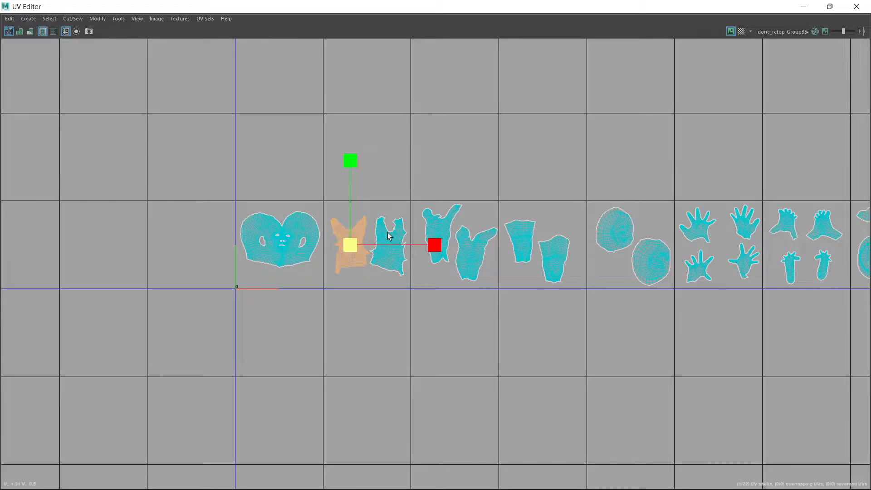
{"action": "left_click", "coordinate": [387, 235], "text": "shift"}
{"action": "left_click", "coordinate": [436, 230]}
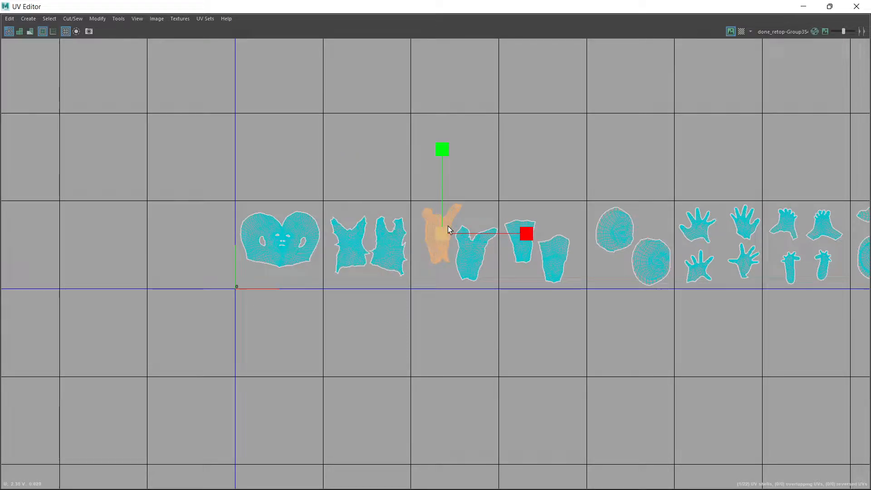
{"action": "left_click", "coordinate": [509, 250]}
{"action": "left_click", "coordinate": [520, 252]}
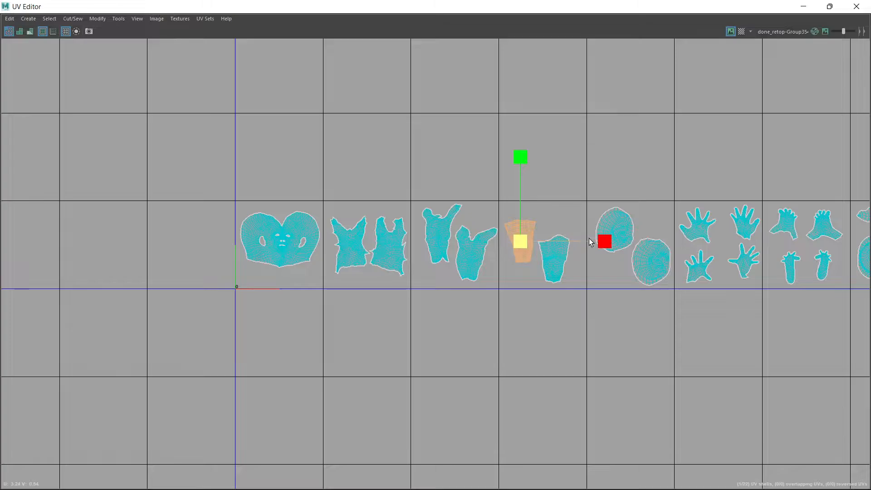
{"action": "left_click", "coordinate": [611, 223]}
- Check the hand and foot shells, then each group of small shells in the eighth UV tile by selecting them
{"action": "middle_click_drag", "start_coordinate": [670, 235], "coordinate": [409, 238], "text": "alt"}
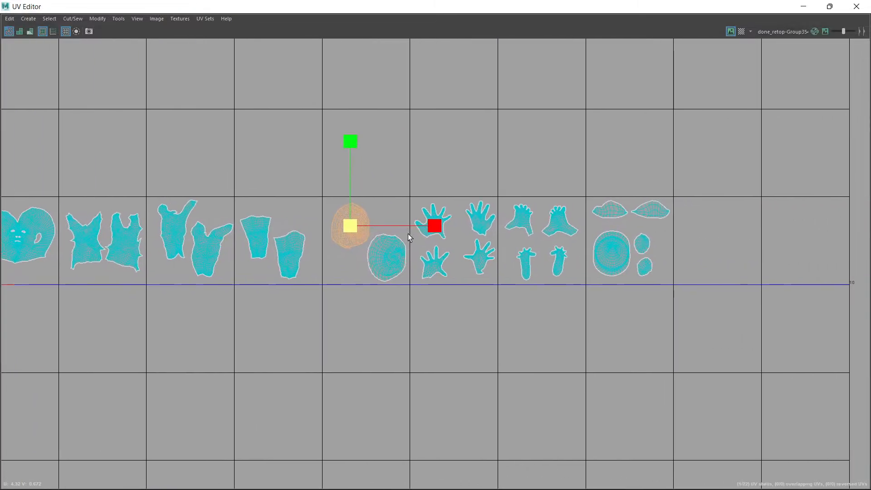
{"action": "scroll", "coordinate": [486, 228], "scroll_direction": "up", "scroll_amount": 3}
{"action": "left_click", "coordinate": [486, 229]}
{"action": "left_click", "coordinate": [522, 222]}
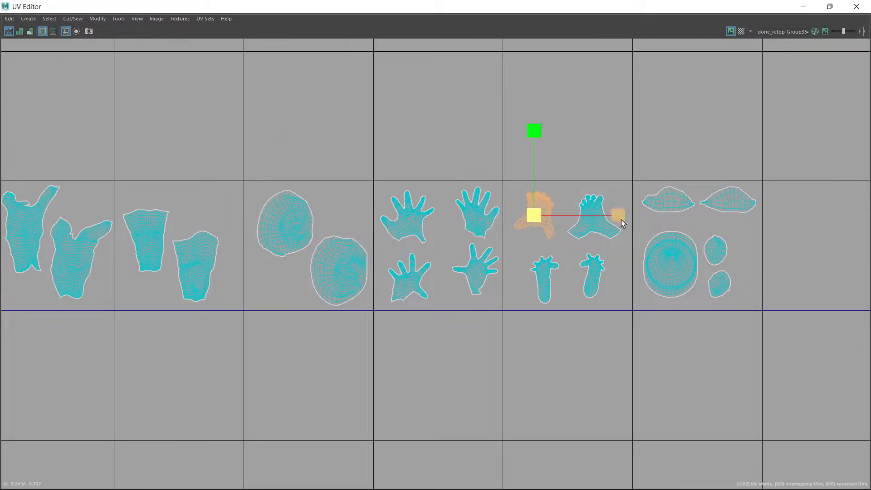
{"action": "left_click", "coordinate": [668, 210]}
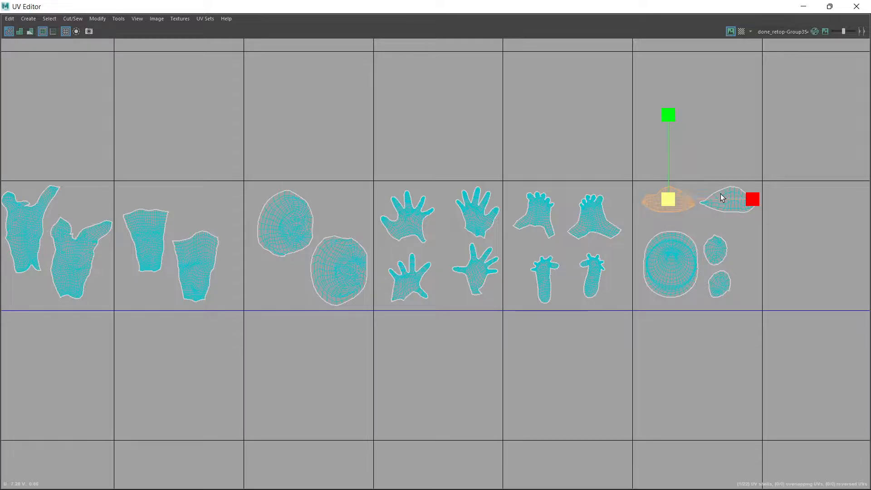
{"action": "middle_click_drag", "start_coordinate": [716, 225], "coordinate": [566, 219], "text": "alt"}
{"action": "scroll", "coordinate": [570, 208], "scroll_direction": "up", "scroll_amount": 3}
{"action": "left_click", "coordinate": [570, 204], "text": "shift"}
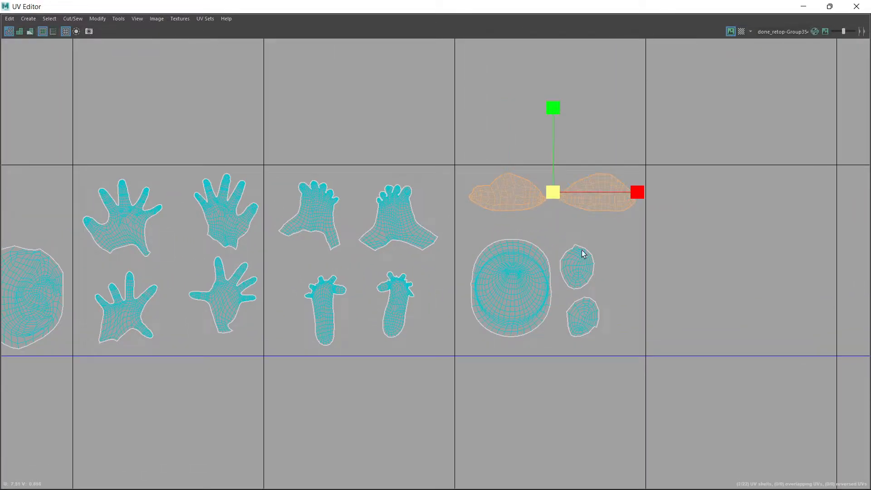
{"action": "left_click", "coordinate": [585, 268]}
{"action": "left_click", "coordinate": [592, 320], "text": "shift"}
{"action": "left_click", "coordinate": [506, 295]}
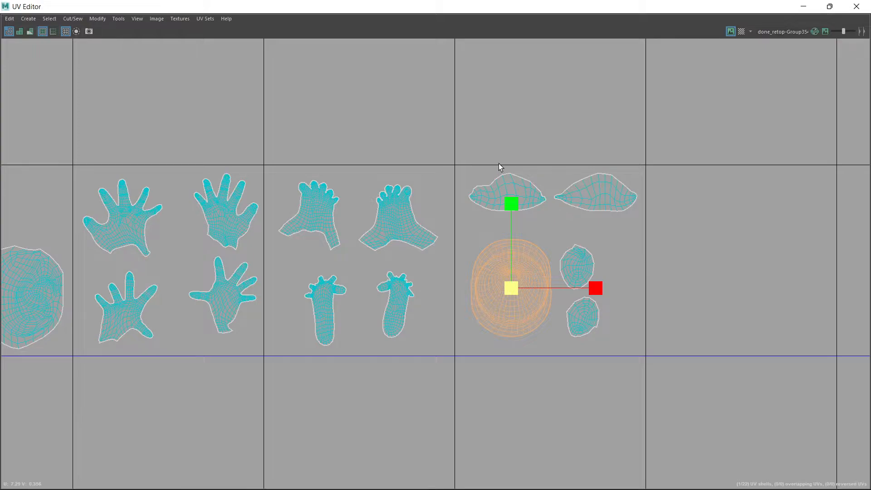
- Minimize the UV Editor, return the body mesh to object mode and deselect it
{"action": "left_click", "coordinate": [803, 7]}
{"action": "scroll", "coordinate": [370, 180], "scroll_direction": "down", "scroll_amount": 5}
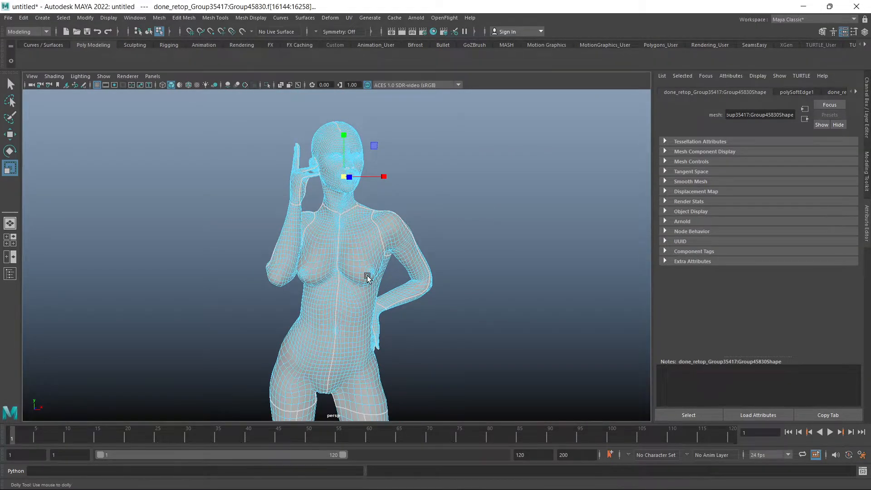
{"action": "right_click_drag", "start_coordinate": [358, 231], "coordinate": [394, 208]}
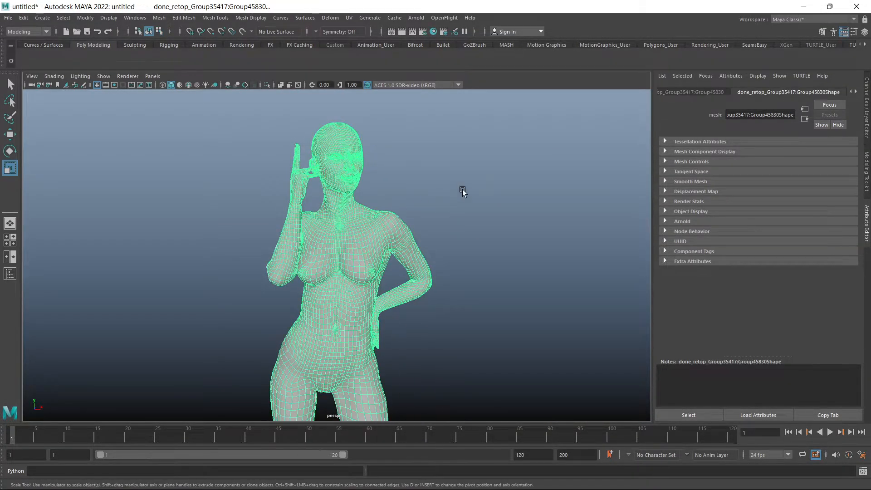
{"action": "left_click", "coordinate": [462, 189]}
{"action": "left_click_drag", "start_coordinate": [427, 236], "coordinate": [448, 223], "text": "alt"}
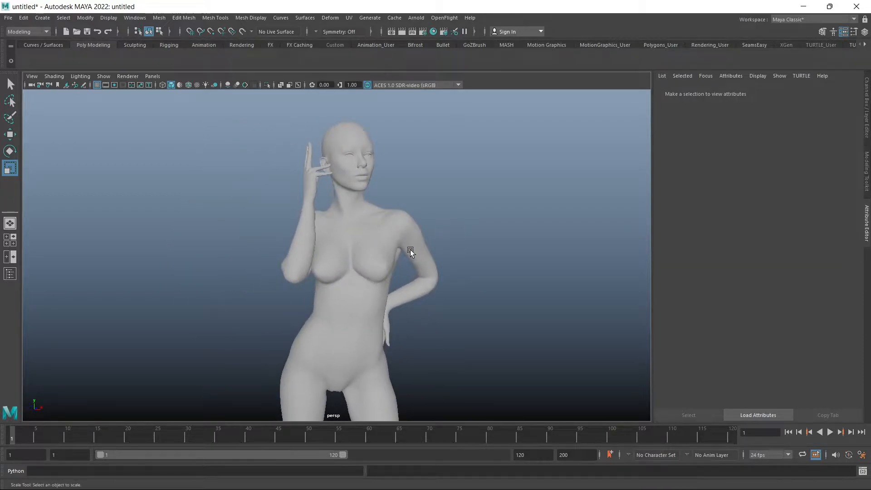
- Select the whole body mesh in the perspective view
{"action": "scroll", "coordinate": [388, 187], "scroll_direction": "up", "scroll_amount": 3}
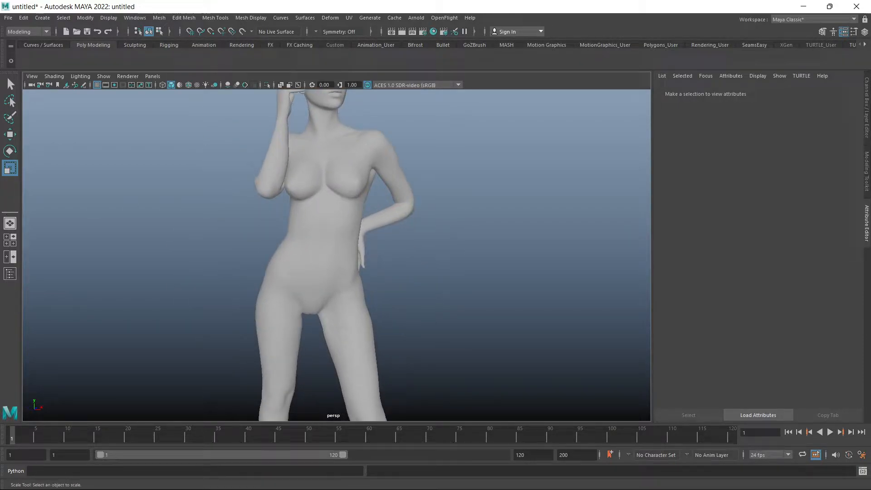
{"action": "left_click", "coordinate": [333, 240]}
{"action": "scroll", "coordinate": [331, 242], "scroll_direction": "up", "scroll_amount": 2}
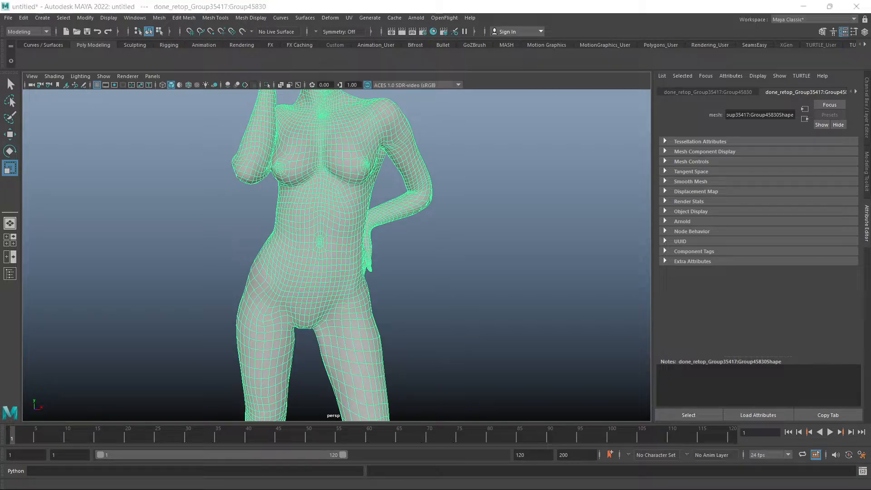
- Switch to the Hypershade and examine the file1 texture's connection to the aiStandardSurface1 base color
{"action": "key", "text": "alt+Tab"}
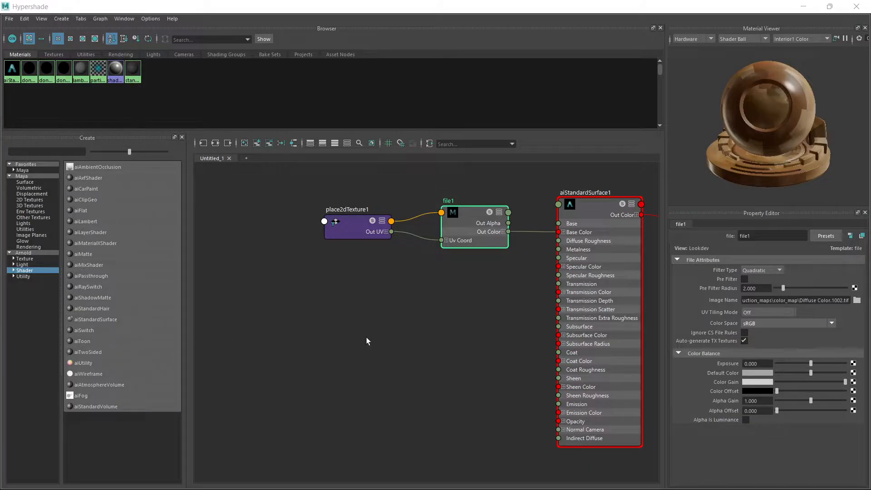
{"action": "scroll", "coordinate": [373, 325], "scroll_direction": "down", "scroll_amount": 4}
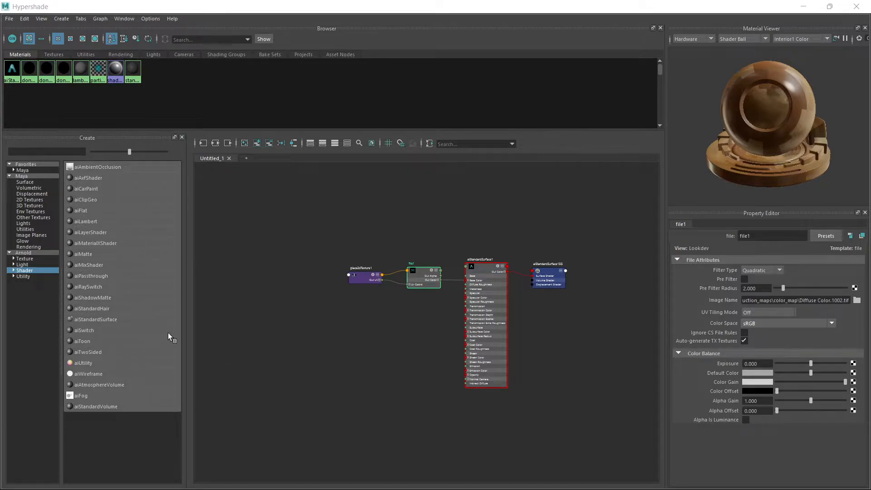
{"action": "scroll", "coordinate": [469, 246], "scroll_direction": "up", "scroll_amount": 8}
{"action": "scroll", "coordinate": [480, 253], "scroll_direction": "down", "scroll_amount": 6}
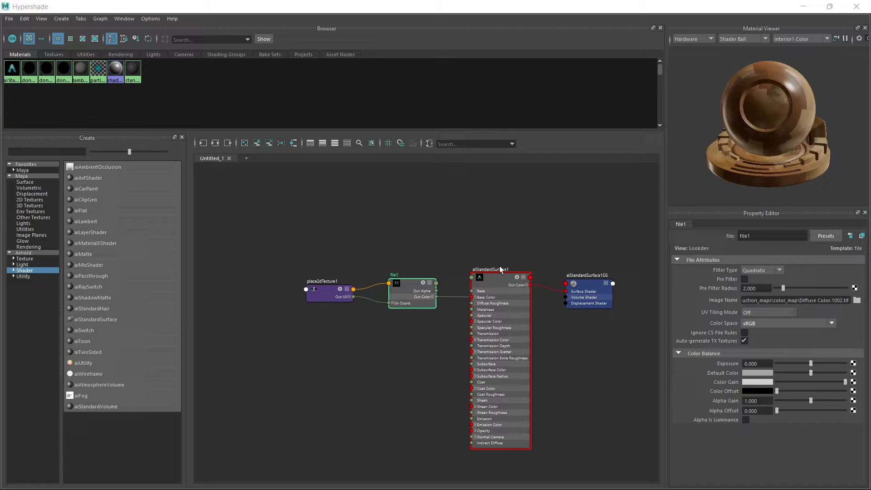
- Set the UV tiling mode of the file1 texture node to UDIM (Mari)
{"action": "left_click", "coordinate": [514, 286]}
{"action": "left_click", "coordinate": [415, 284]}
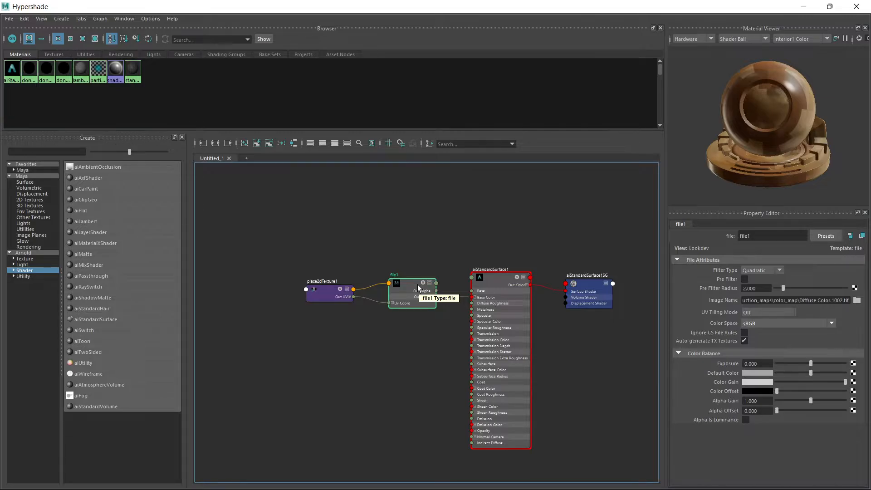
{"action": "scroll", "coordinate": [431, 282], "scroll_direction": "up", "scroll_amount": 2}
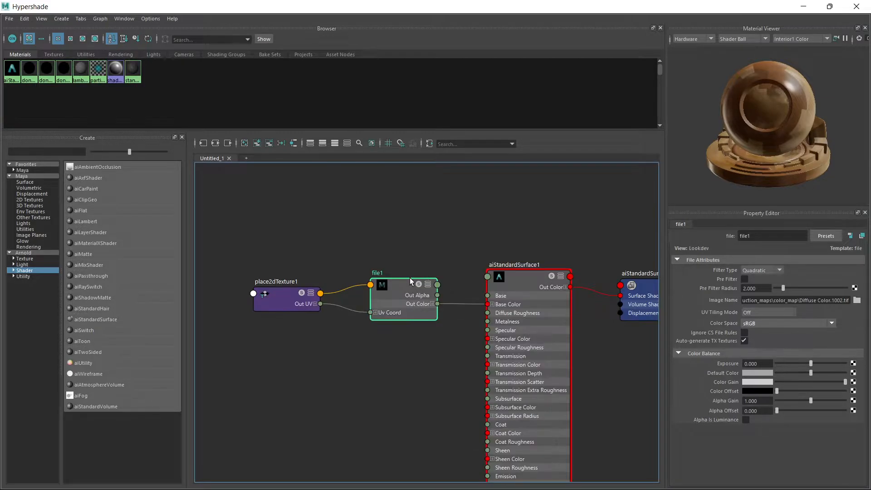
{"action": "left_click", "coordinate": [432, 233]}
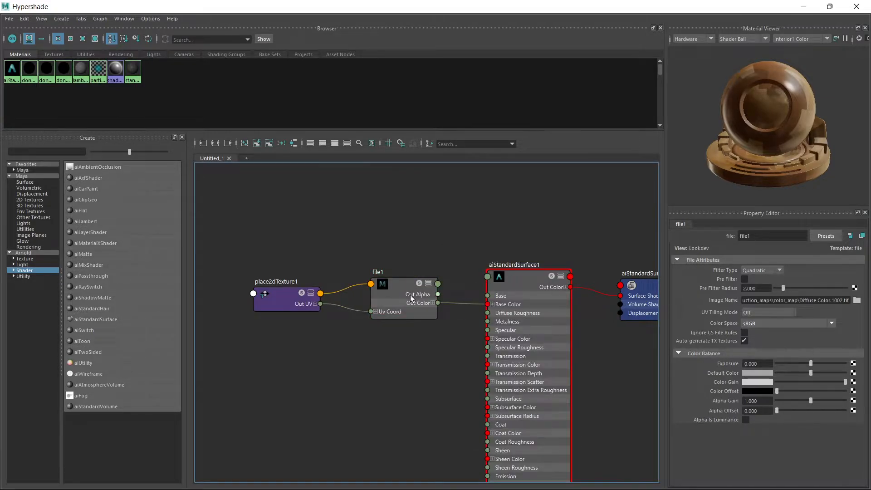
{"action": "left_click_drag", "start_coordinate": [410, 295], "coordinate": [413, 295]}
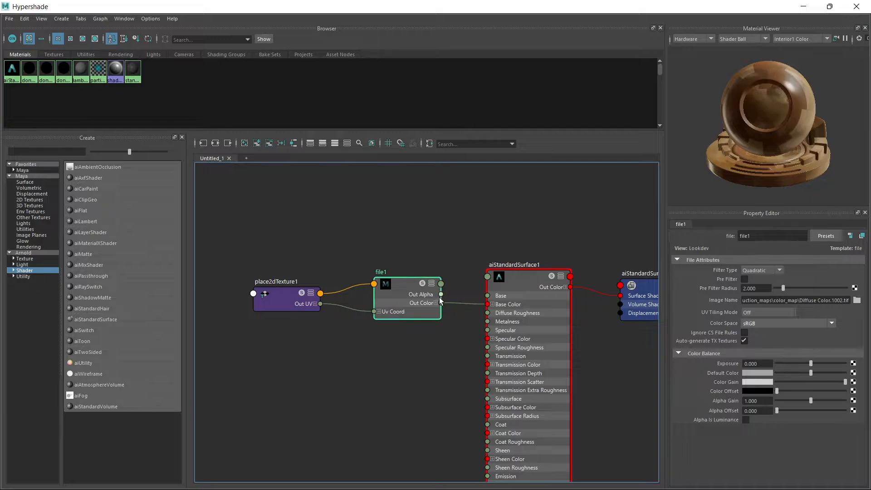
{"action": "left_click", "coordinate": [774, 313]}
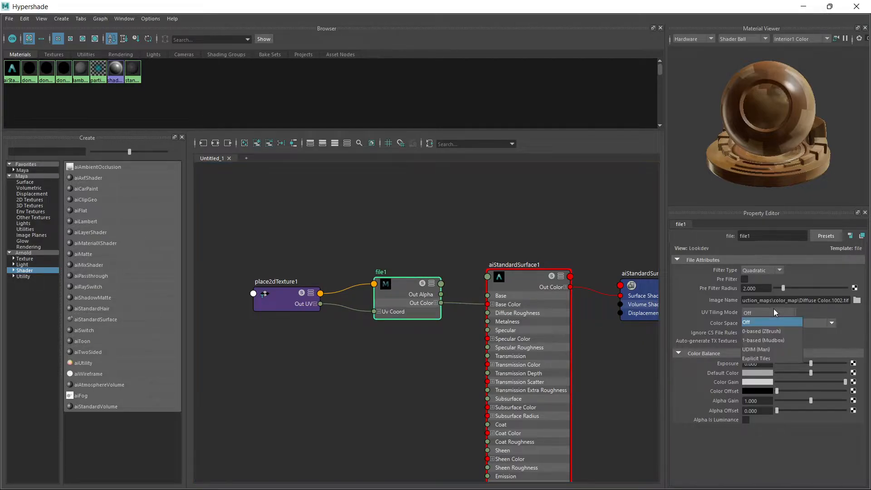
{"action": "left_click", "coordinate": [774, 348]}
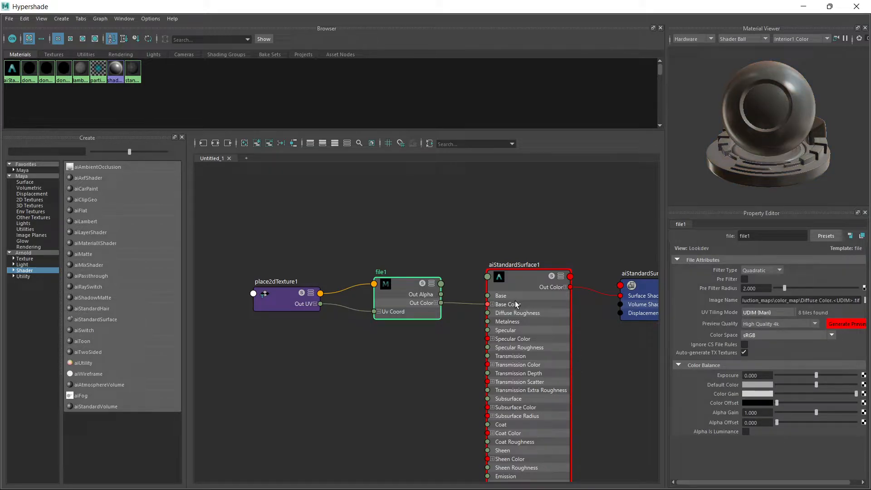
- Generate the UV tile preview for the file1 texture
{"action": "middle_click_drag", "start_coordinate": [516, 300], "coordinate": [445, 286], "text": "alt"}
{"action": "scroll", "coordinate": [446, 286], "scroll_direction": "up", "scroll_amount": 7}
{"action": "scroll", "coordinate": [445, 286], "scroll_direction": "down", "scroll_amount": 10}
{"action": "scroll", "coordinate": [446, 286], "scroll_direction": "up", "scroll_amount": 5}
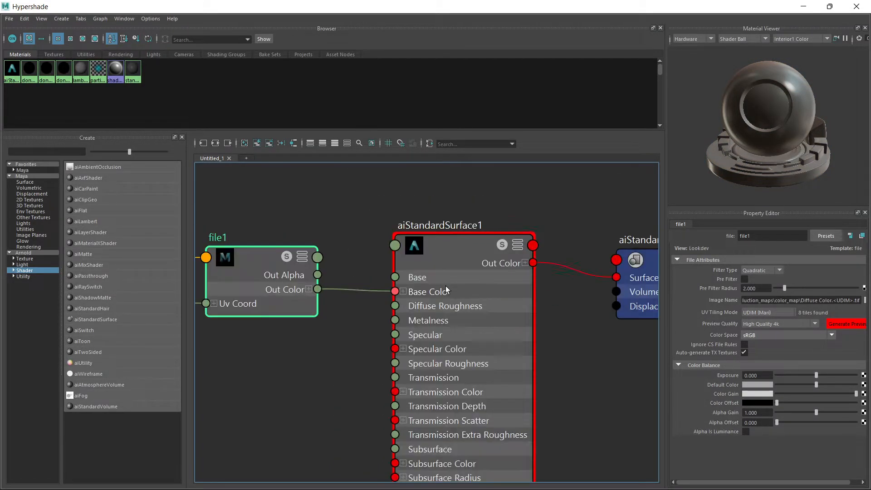
{"action": "scroll", "coordinate": [445, 286], "scroll_direction": "down", "scroll_amount": 2}
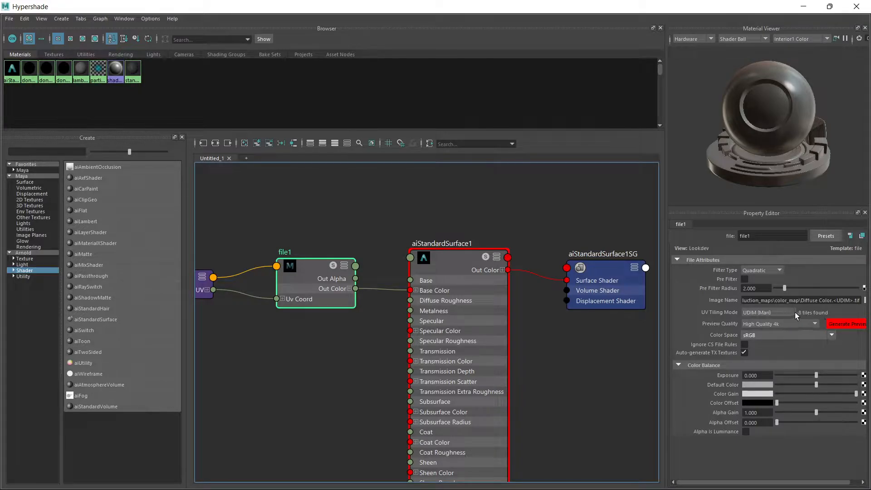
{"action": "left_click", "coordinate": [858, 324]}
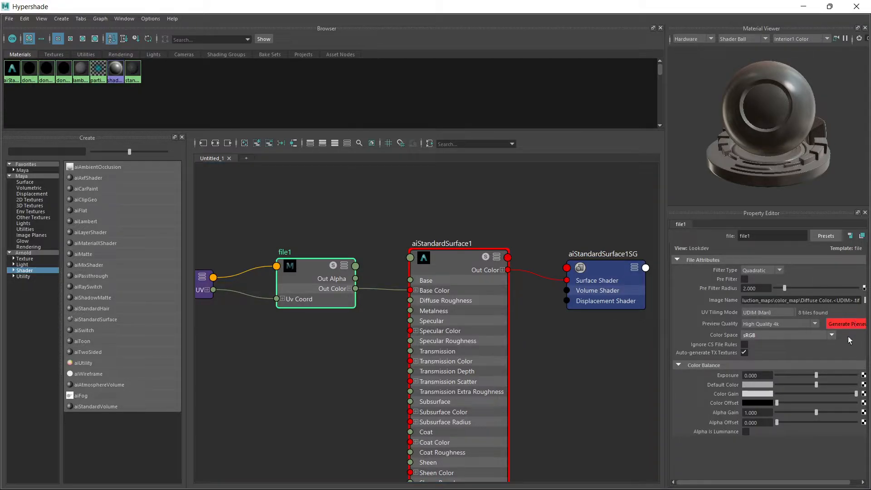
- Minimize the Hypershade and turn on textured display for the body in the perspective view
{"action": "left_click", "coordinate": [804, 6]}
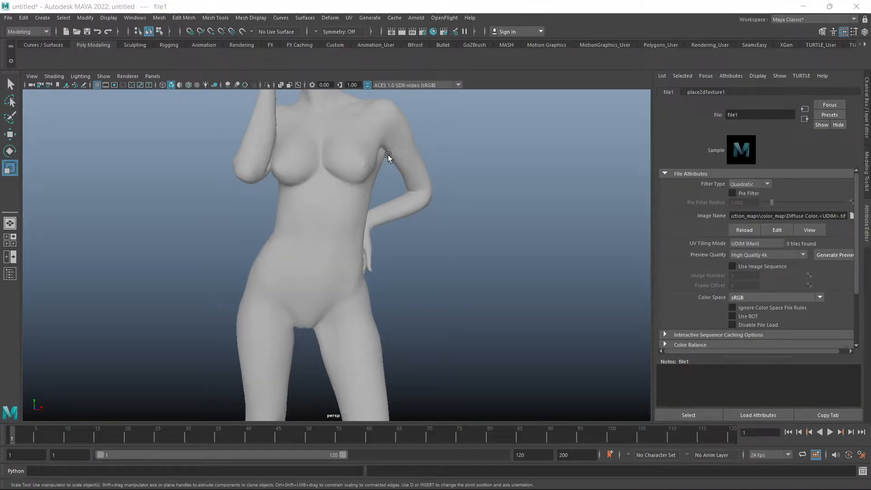
{"action": "key", "text": "7"}
{"action": "scroll", "coordinate": [388, 156], "scroll_direction": "down", "scroll_amount": 6}
{"action": "scroll", "coordinate": [386, 160], "scroll_direction": "up", "scroll_amount": 2}
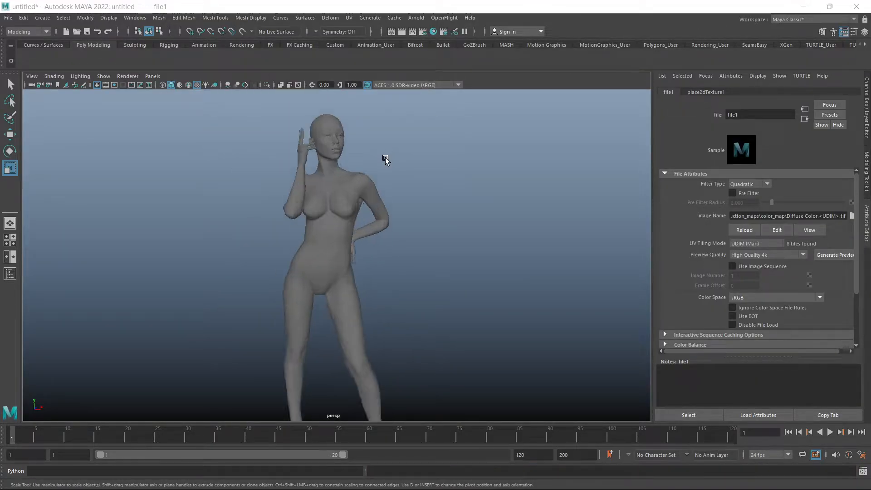
{"action": "scroll", "coordinate": [384, 160], "scroll_direction": "down", "scroll_amount": 6}
{"action": "scroll", "coordinate": [391, 150], "scroll_direction": "up", "scroll_amount": 8}
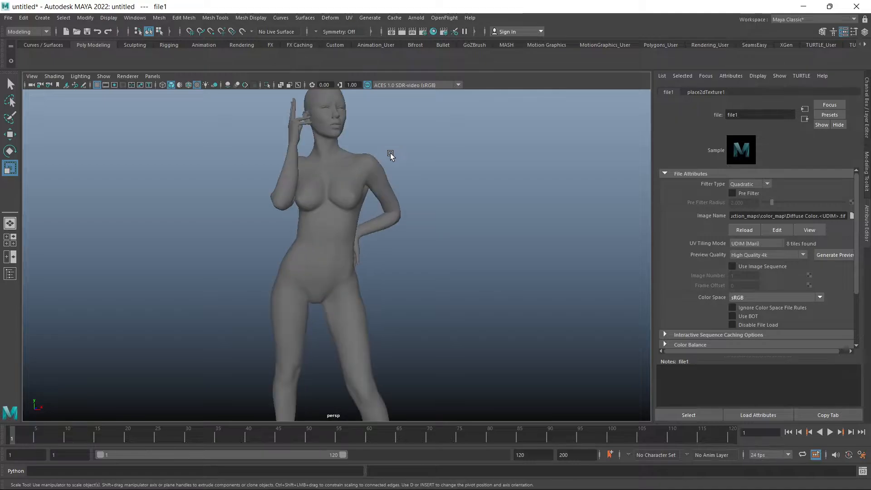
{"action": "scroll", "coordinate": [391, 156], "scroll_direction": "up", "scroll_amount": 3}
{"action": "scroll", "coordinate": [382, 163], "scroll_direction": "down", "scroll_amount": 4}
{"action": "scroll", "coordinate": [391, 159], "scroll_direction": "up", "scroll_amount": 4}
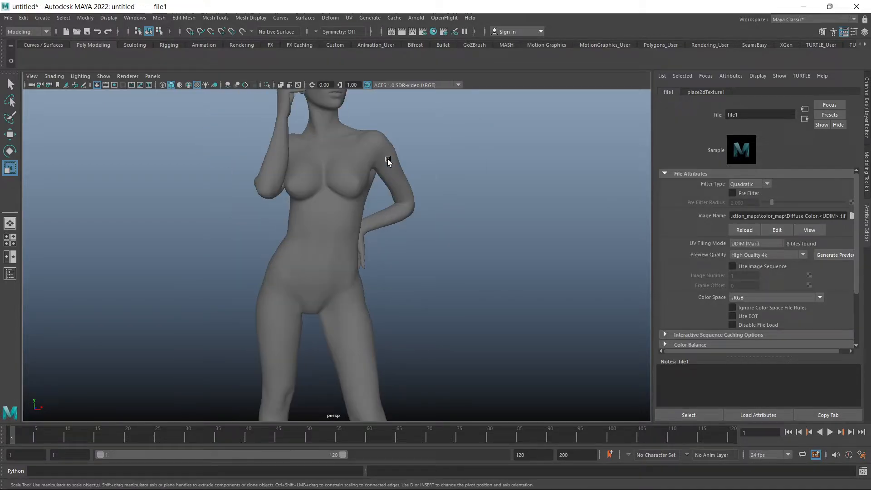
- Select the body mesh, assign aiStandardSurface1 to it in the Hypershade and return to the perspective view
{"action": "left_click", "coordinate": [348, 181]}
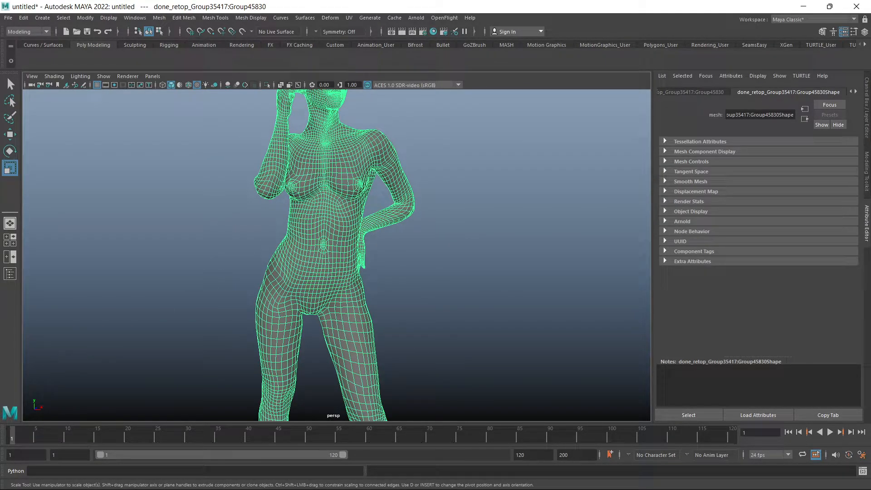
{"action": "key", "text": "alt+Tab"}
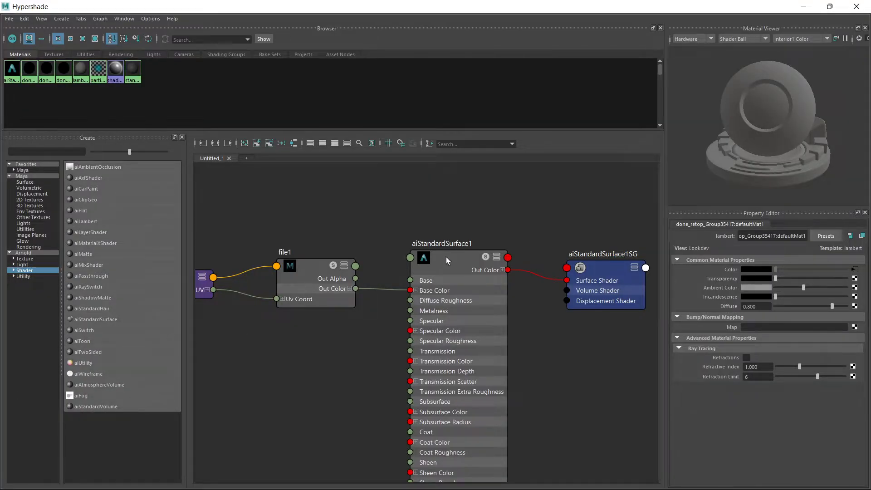
{"action": "right_click_drag", "start_coordinate": [447, 257], "coordinate": [450, 230]}
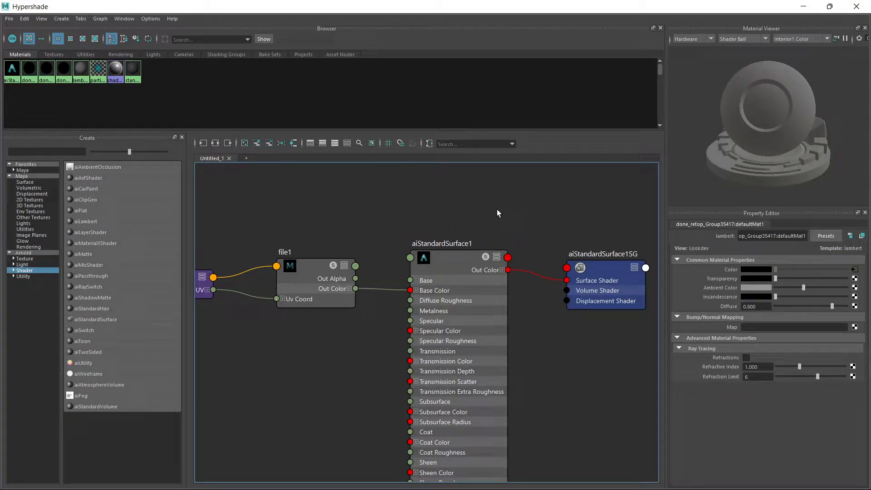
{"action": "left_click", "coordinate": [803, 7]}
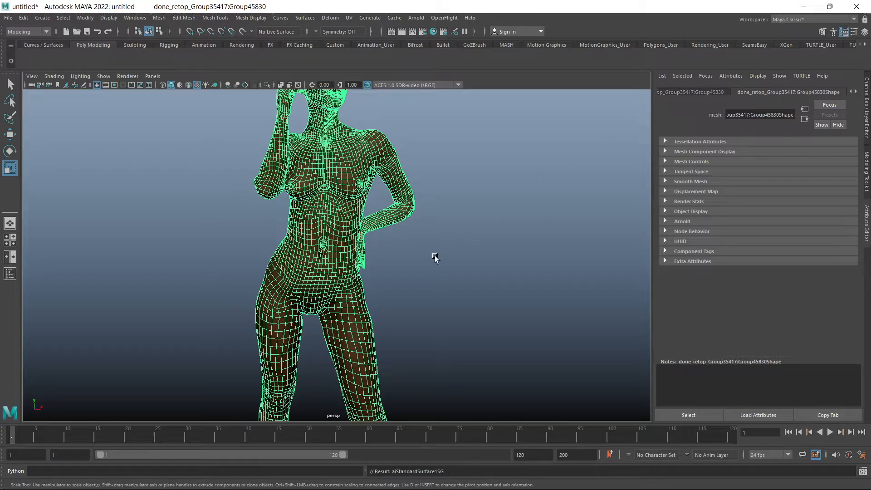
- Deselect the body mesh and examine the UDIM color texture over the whole figure, reselecting the mesh to check it
{"action": "scroll", "coordinate": [435, 257], "scroll_direction": "down", "scroll_amount": 6}
{"action": "left_click", "coordinate": [435, 255]}
{"action": "scroll", "coordinate": [341, 218], "scroll_direction": "up", "scroll_amount": 9}
{"action": "scroll", "coordinate": [340, 217], "scroll_direction": "down", "scroll_amount": 5}
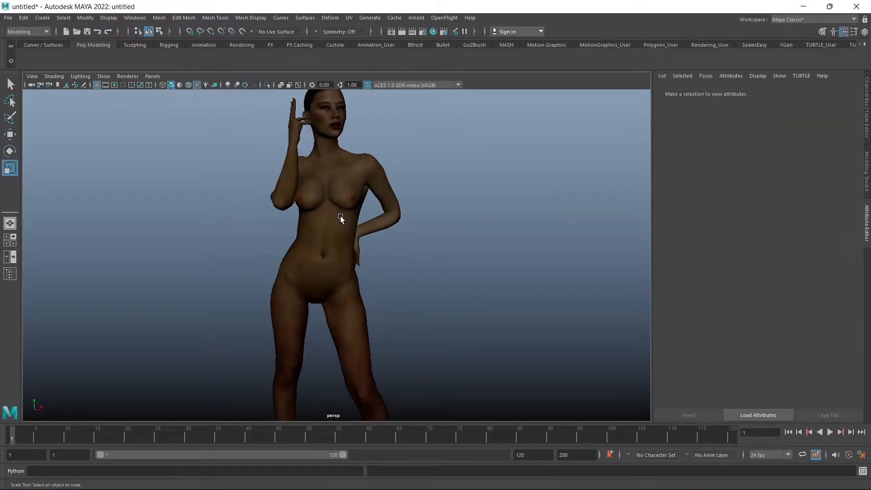
{"action": "scroll", "coordinate": [340, 216], "scroll_direction": "up", "scroll_amount": 5}
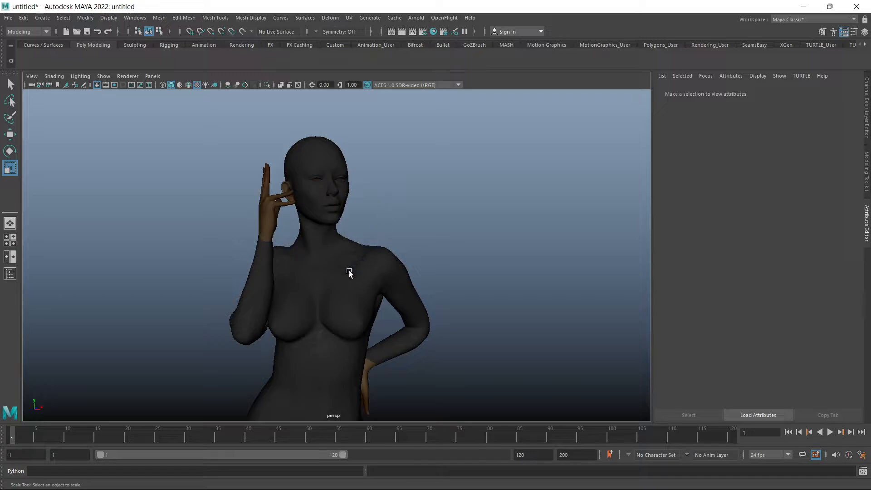
{"action": "left_click", "coordinate": [343, 287]}
{"action": "scroll", "coordinate": [376, 206], "scroll_direction": "down", "scroll_amount": 3}
{"action": "left_click", "coordinate": [361, 238]}
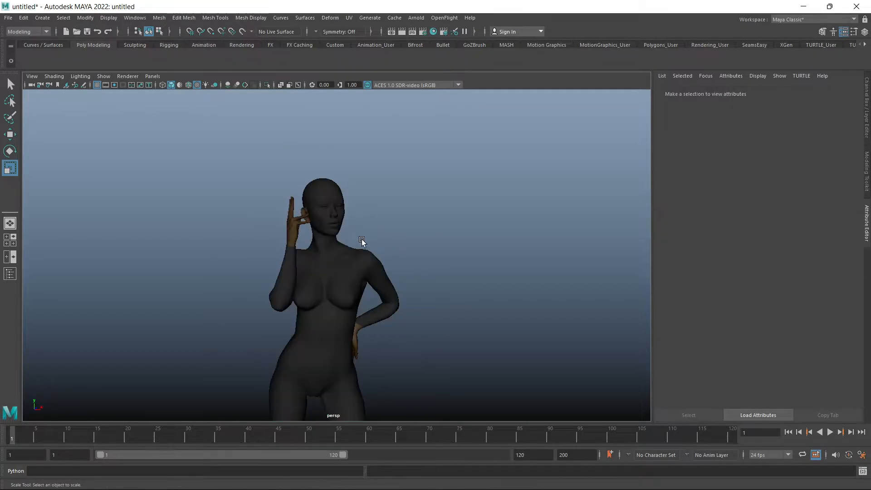
{"action": "left_click", "coordinate": [353, 253]}
{"action": "left_click", "coordinate": [395, 206]}
{"action": "scroll", "coordinate": [356, 249], "scroll_direction": "up", "scroll_amount": 2}
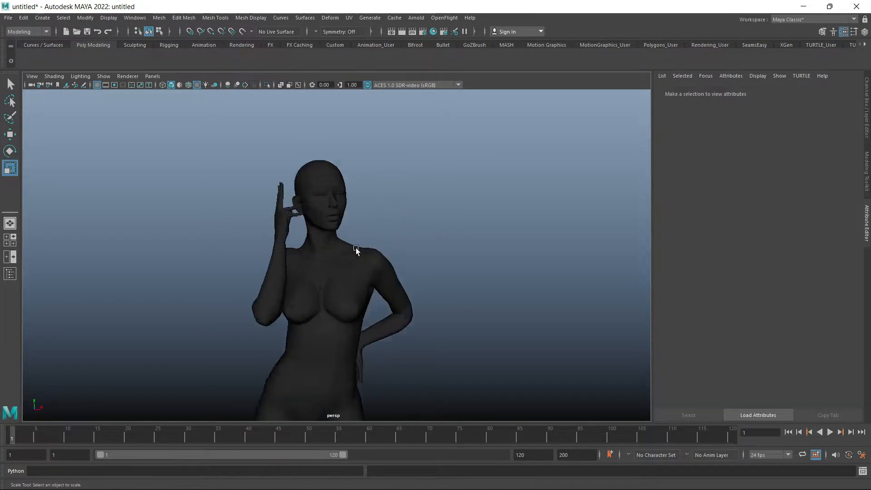
{"action": "scroll", "coordinate": [357, 248], "scroll_direction": "up", "scroll_amount": 2}
{"action": "left_click", "coordinate": [360, 247]}
{"action": "scroll", "coordinate": [345, 272], "scroll_direction": "down", "scroll_amount": 4}
{"action": "scroll", "coordinate": [334, 304], "scroll_direction": "up", "scroll_amount": 3}
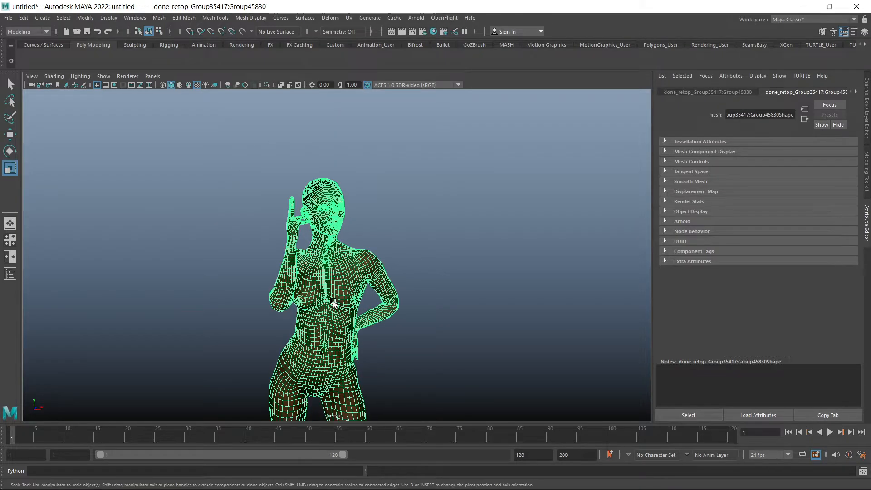
{"action": "left_click", "coordinate": [447, 239]}
{"action": "scroll", "coordinate": [445, 245], "scroll_direction": "down", "scroll_amount": 2}
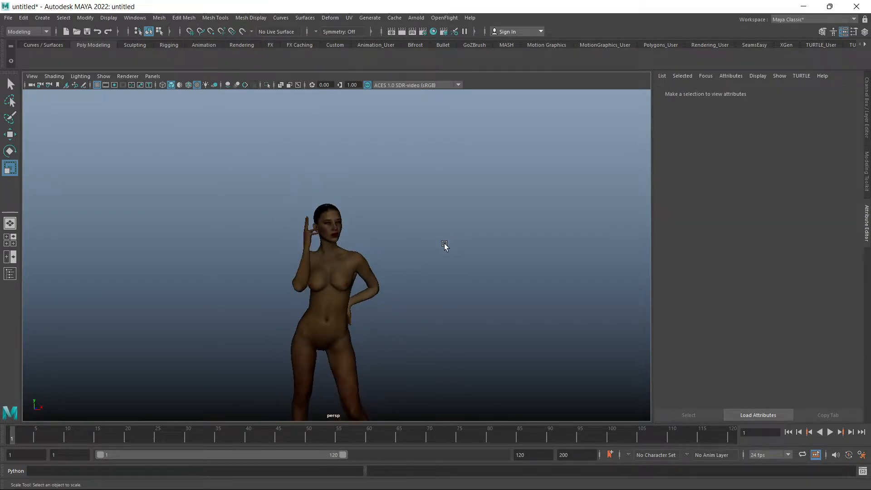
{"action": "scroll", "coordinate": [444, 250], "scroll_direction": "up", "scroll_amount": 3}
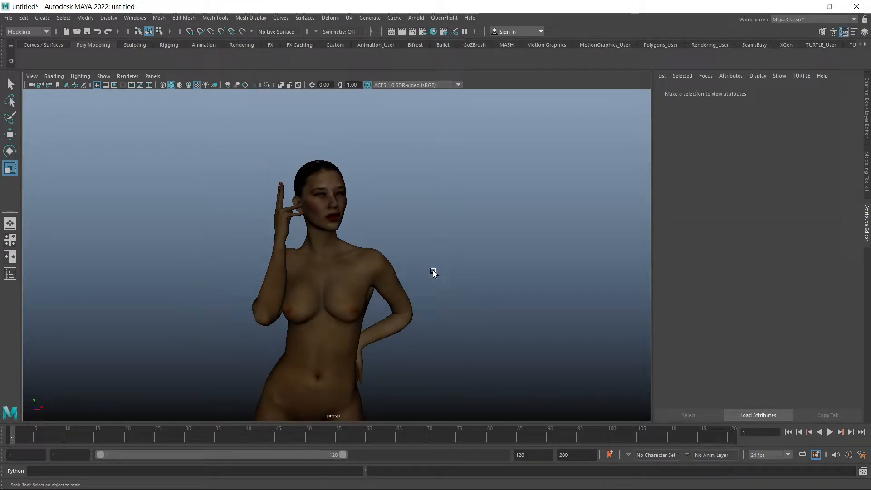
- Examine the head and shoulders up close, comparing plain shaded and textured display several times
{"action": "left_click_drag", "start_coordinate": [433, 270], "coordinate": [450, 192], "text": "alt"}
{"action": "middle_click_drag", "start_coordinate": [450, 192], "coordinate": [444, 253], "text": "alt"}
{"action": "scroll", "coordinate": [444, 251], "scroll_direction": "up", "scroll_amount": 3}
{"action": "scroll", "coordinate": [438, 236], "scroll_direction": "down", "scroll_amount": 3}
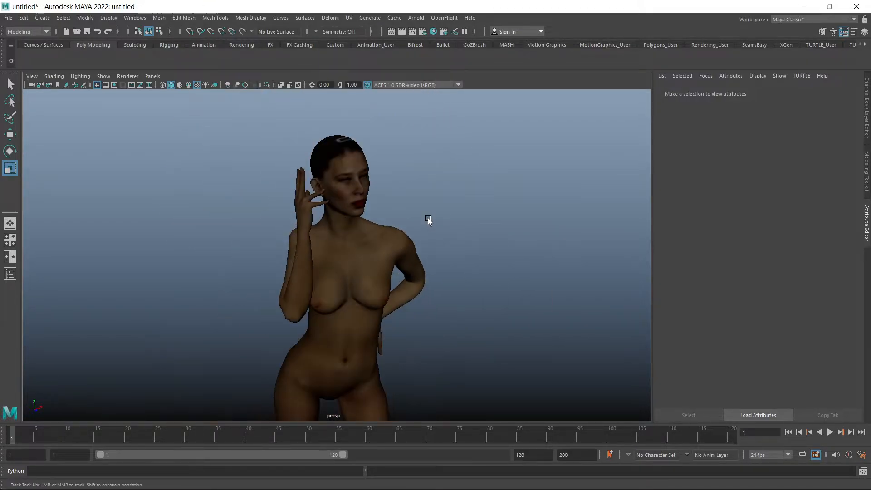
{"action": "scroll", "coordinate": [427, 223], "scroll_direction": "up", "scroll_amount": 5}
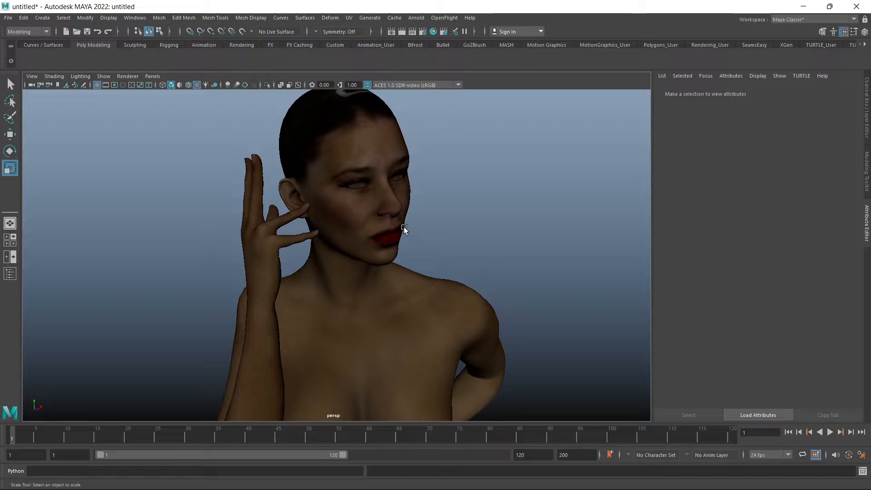
{"action": "key", "text": "5"}
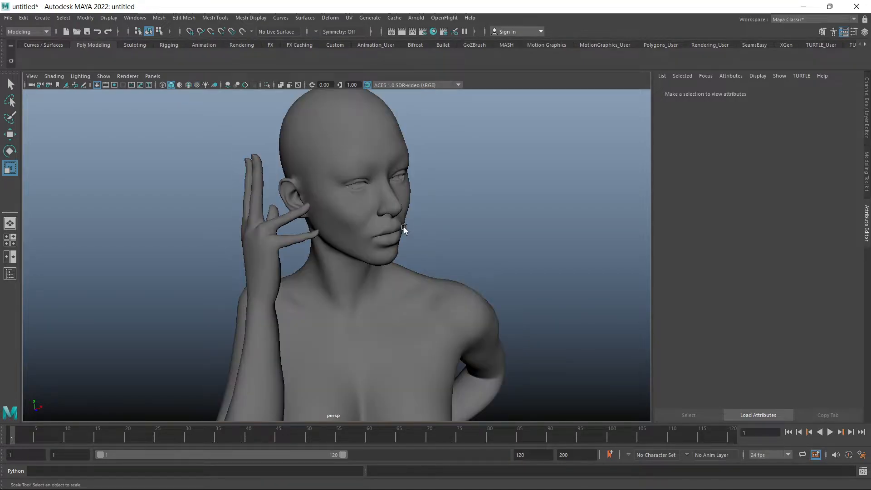
{"action": "scroll", "coordinate": [408, 227], "scroll_direction": "down", "scroll_amount": 5}
{"action": "scroll", "coordinate": [413, 229], "scroll_direction": "up", "scroll_amount": 5}
{"action": "key", "text": "6"}
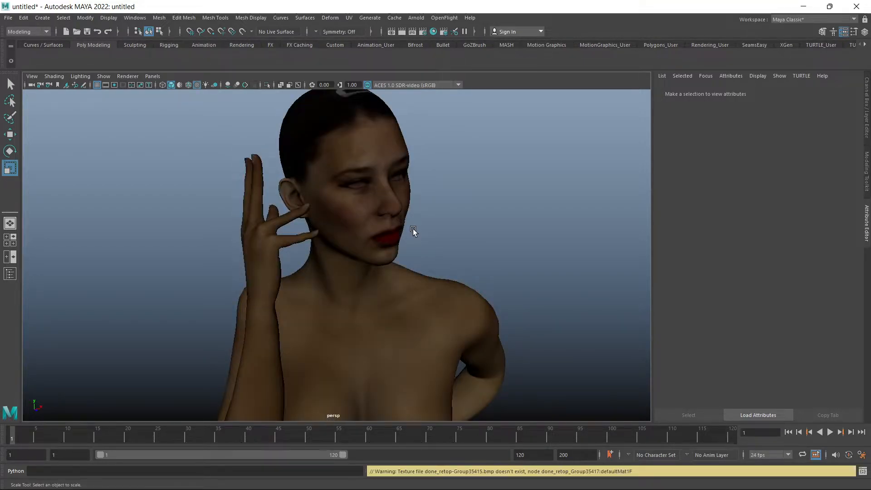
{"action": "key", "text": "5"}
{"action": "key", "text": "6"}
{"action": "key", "text": "5"}
{"action": "key", "text": "6"}
{"action": "key", "text": "5"}
{"action": "key", "text": "6"}
{"action": "key", "text": "5"}
{"action": "key", "text": "6"}
{"action": "key", "text": "5"}
{"action": "key", "text": "6"}
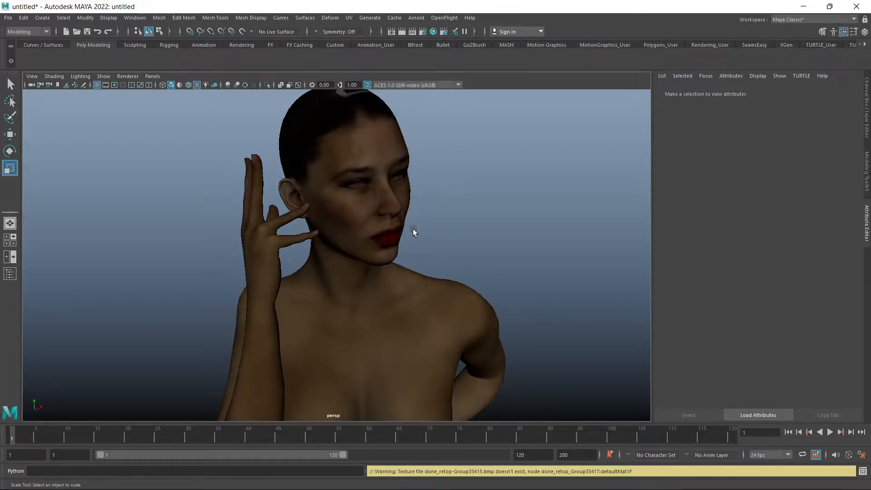
{"action": "key", "text": "5"}
{"action": "key", "text": "6"}
{"action": "key", "text": "5"}
- Inspect the plain shaded body from behind and in front, and show the face up close in textured display
{"action": "key", "text": "f"}
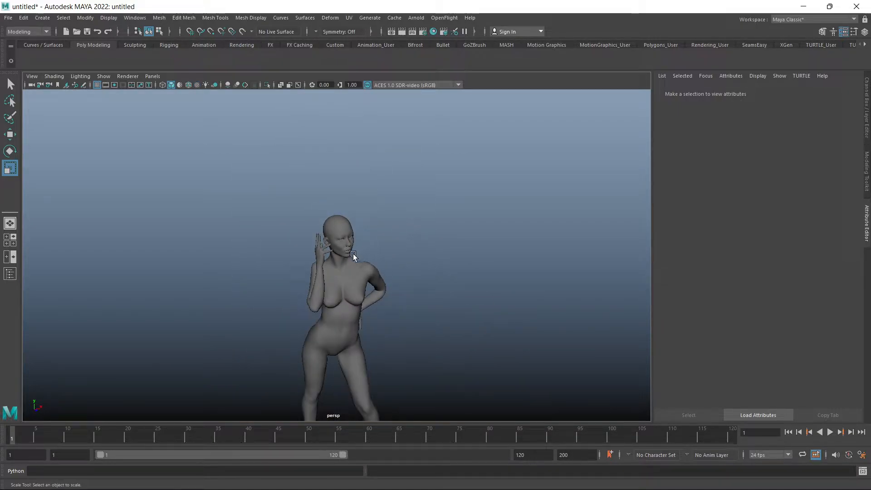
{"action": "left_click_drag", "start_coordinate": [350, 258], "coordinate": [484, 240], "text": "alt"}
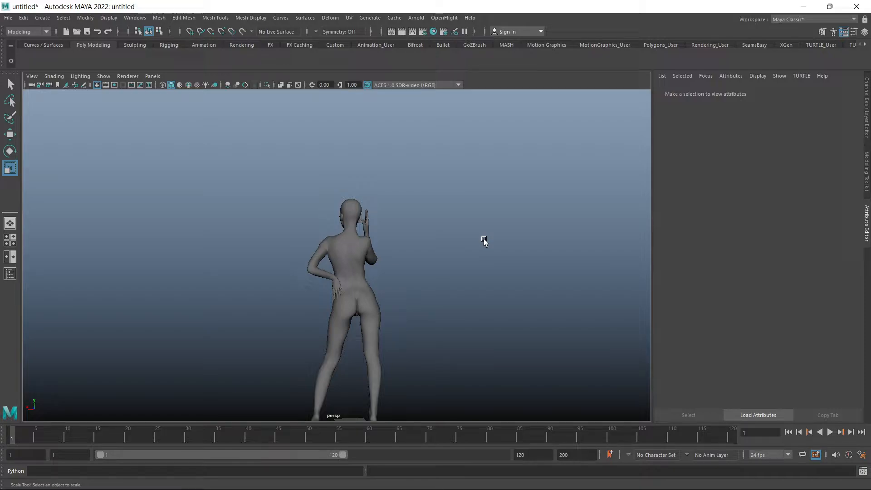
{"action": "left_click_drag", "start_coordinate": [484, 240], "coordinate": [276, 244], "text": "alt"}
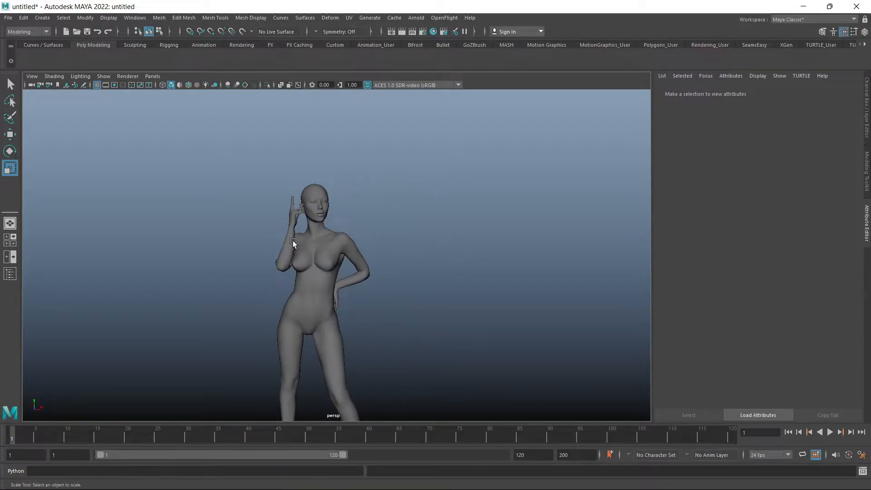
{"action": "right_click_drag", "start_coordinate": [276, 244], "coordinate": [292, 240], "text": "alt"}
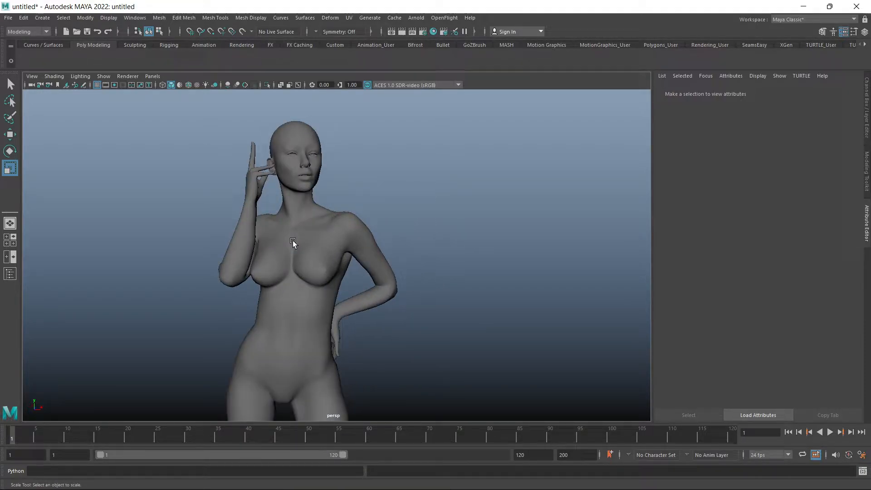
{"action": "middle_click_drag", "start_coordinate": [343, 252], "coordinate": [346, 334], "text": "alt"}
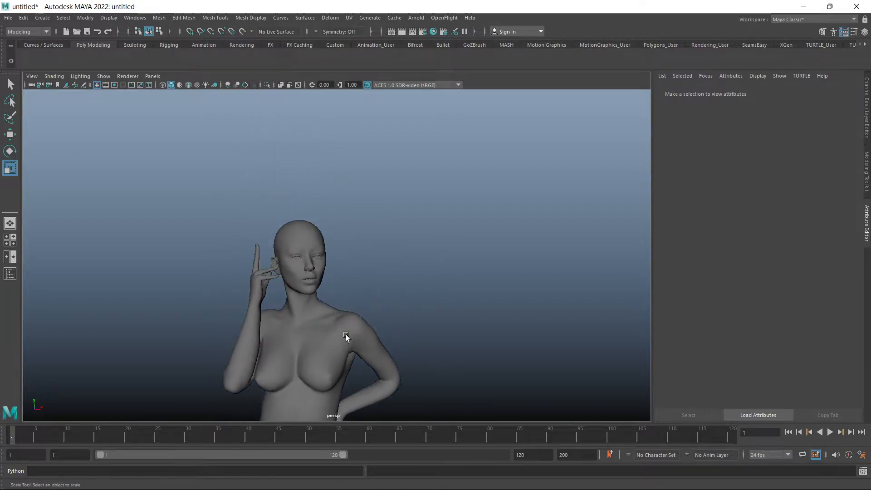
{"action": "scroll", "coordinate": [339, 325], "scroll_direction": "up", "scroll_amount": 6}
{"action": "key", "text": "6"}
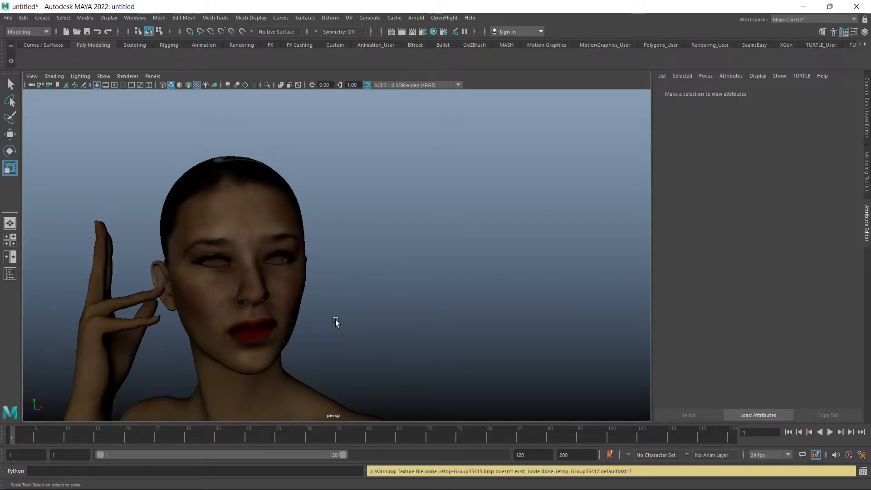
- Show the head plain shaded, switch to Marmoset Toolbag and view the full figure through the Main Camera
{"action": "key", "text": "5"}
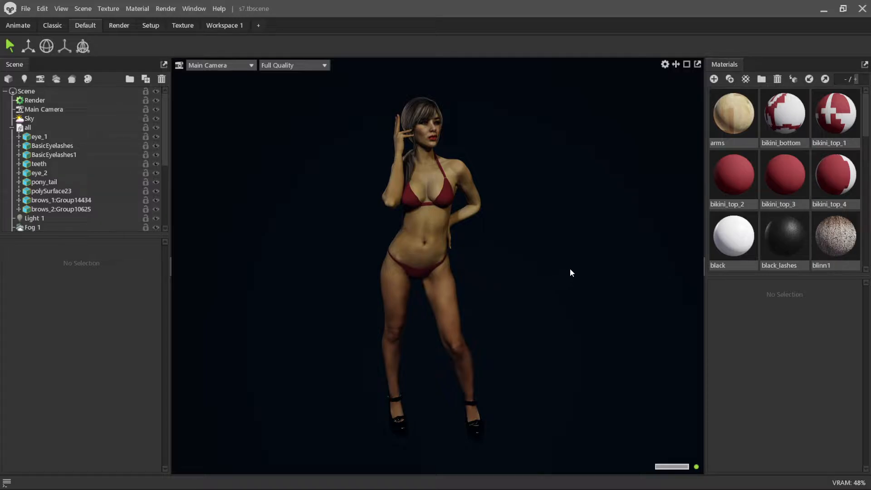
{"action": "left_click_drag", "start_coordinate": [570, 272], "coordinate": [522, 262]}
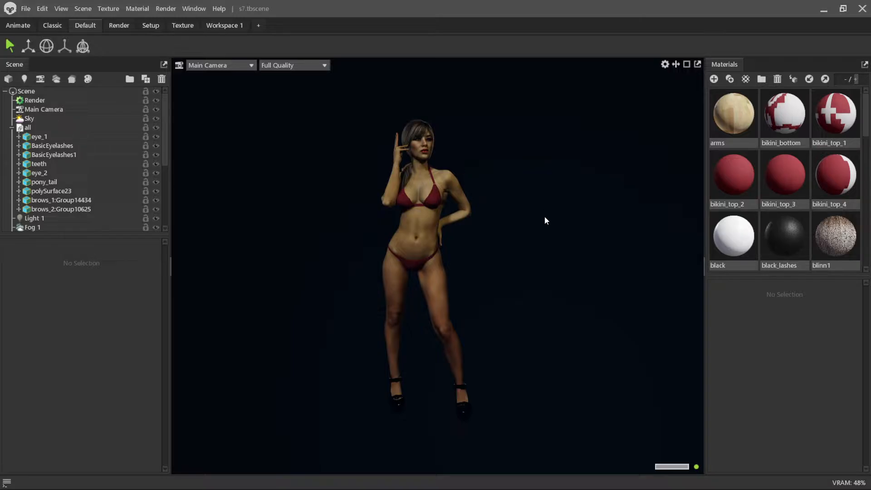
{"action": "mouse_move", "coordinate": [540, 226]}
{"action": "right_mouse_down", "text": "alt"}
{"action": "mouse_move", "coordinate": [531, 224]}
{"action": "mouse_move", "coordinate": [549, 270]}
{"action": "mouse_move", "coordinate": [551, 249]}
{"action": "right_mouse_up", "text": "alt"}
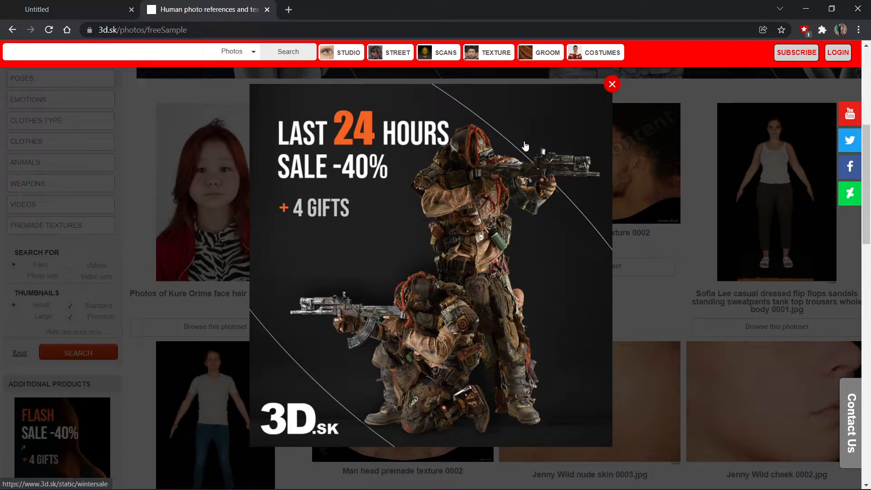
- Switch to the 3d.sk free samples page in the browser, dismiss the sale pop-up and look over the sample photos
{"action": "left_click", "coordinate": [612, 85]}
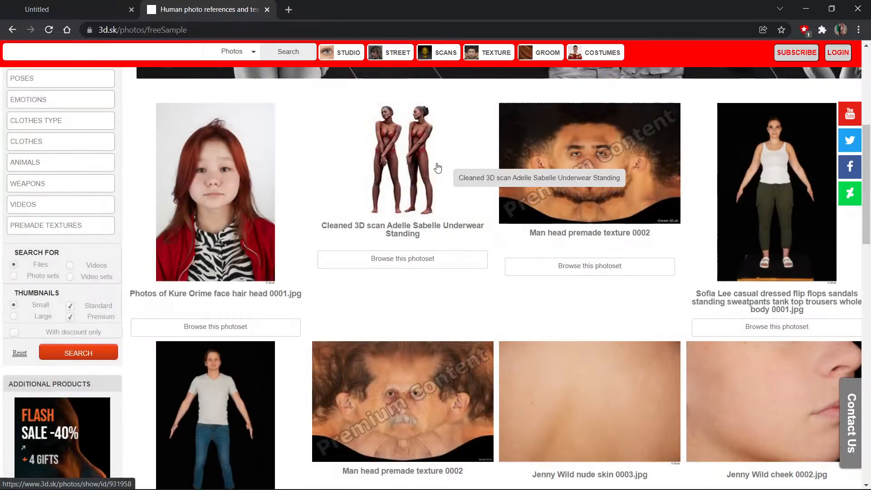
{"action": "scroll", "coordinate": [443, 184], "scroll_direction": "down", "scroll_amount": 1}
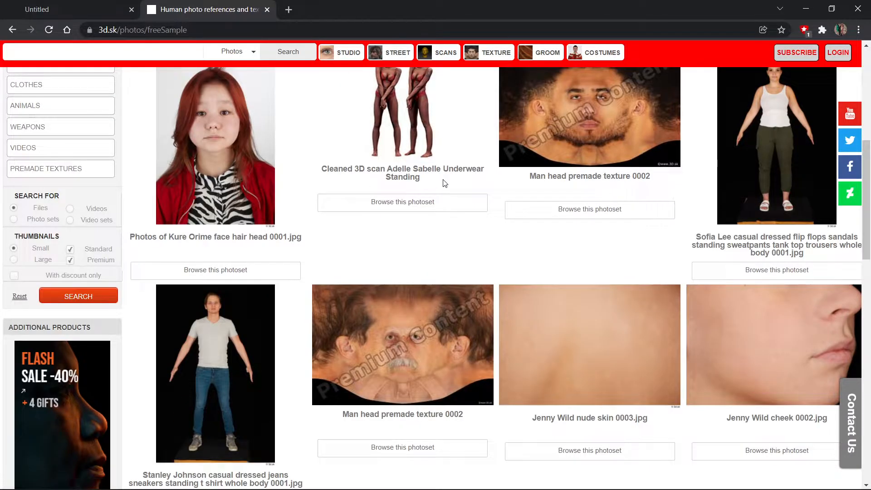
{"action": "scroll", "coordinate": [443, 185], "scroll_direction": "up", "scroll_amount": 5}
{"action": "scroll", "coordinate": [443, 181], "scroll_direction": "down", "scroll_amount": 3}
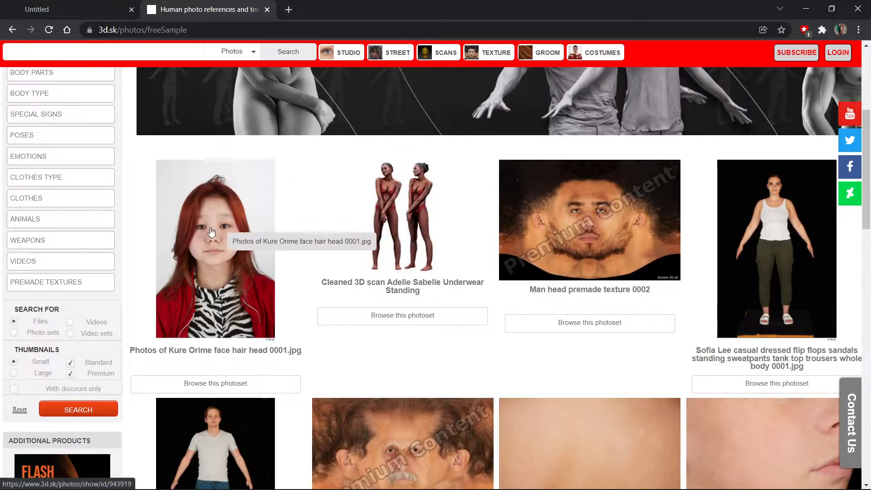
{"action": "scroll", "coordinate": [227, 247], "scroll_direction": "down", "scroll_amount": 1}
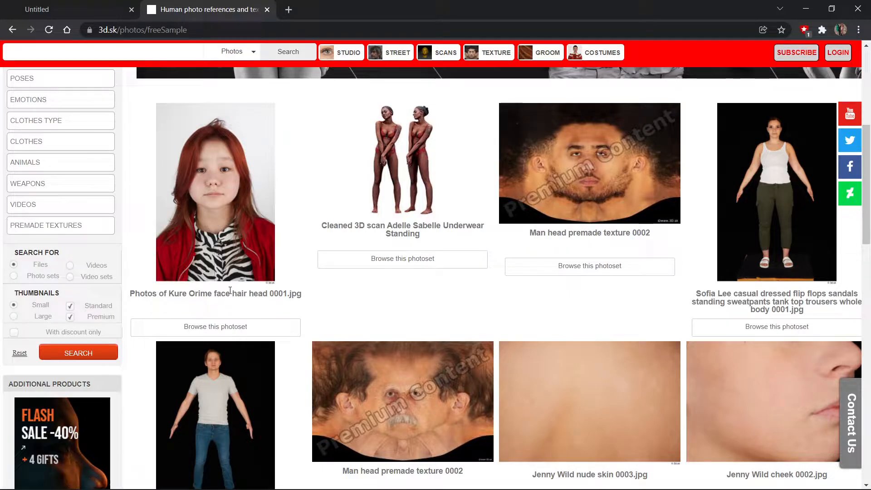
- Open the red-haired face and head sample photo and bring up the whole set it belongs to
{"action": "left_click", "coordinate": [224, 249]}
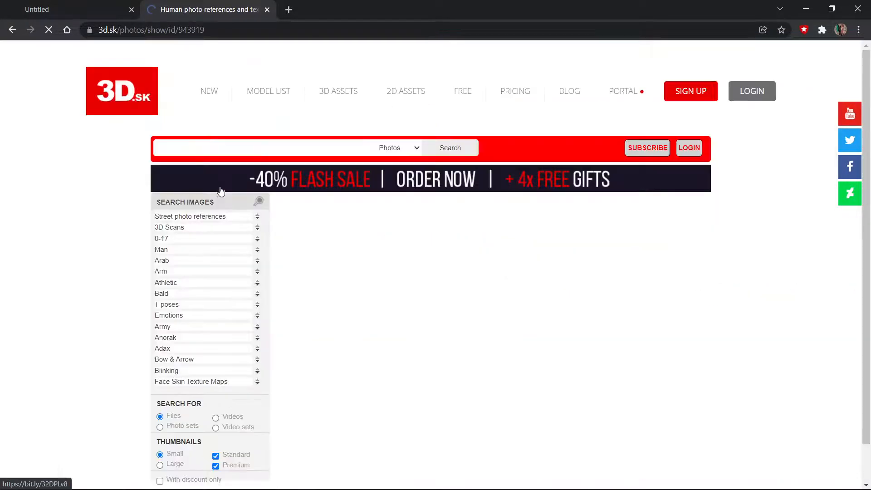
{"action": "scroll", "coordinate": [301, 221], "scroll_direction": "down", "scroll_amount": 5}
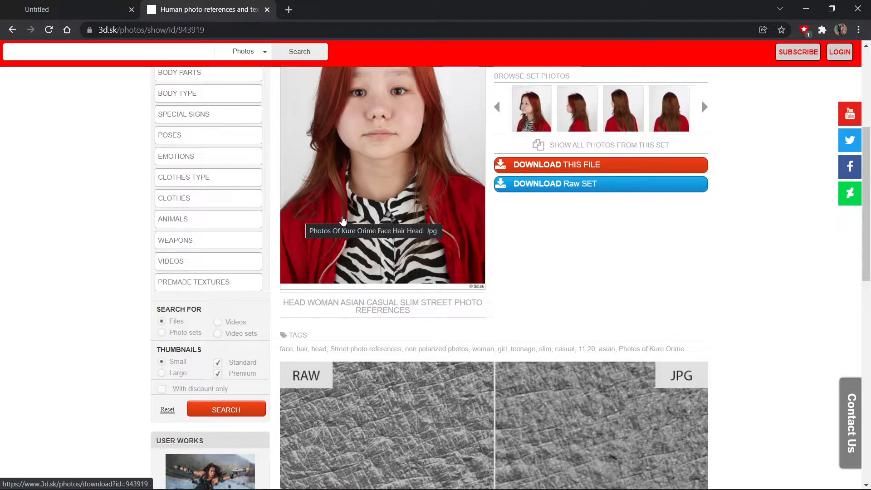
{"action": "scroll", "coordinate": [469, 169], "scroll_direction": "up", "scroll_amount": 3}
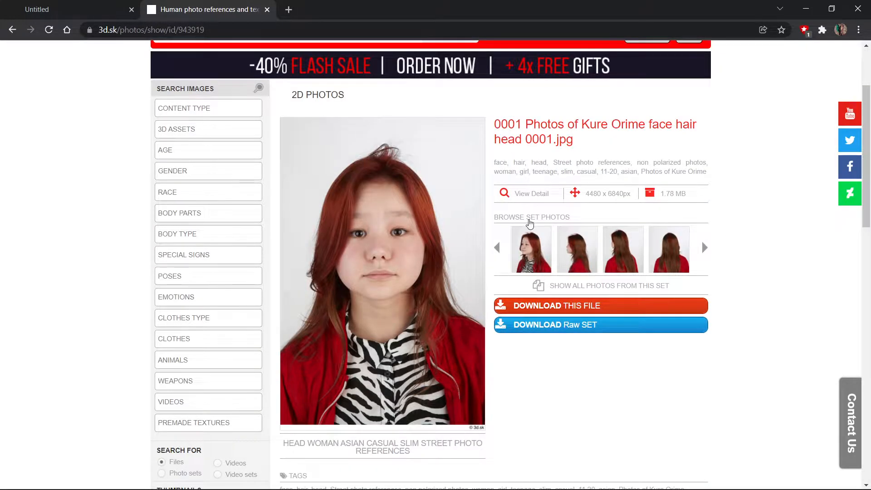
{"action": "left_click", "coordinate": [526, 220]}
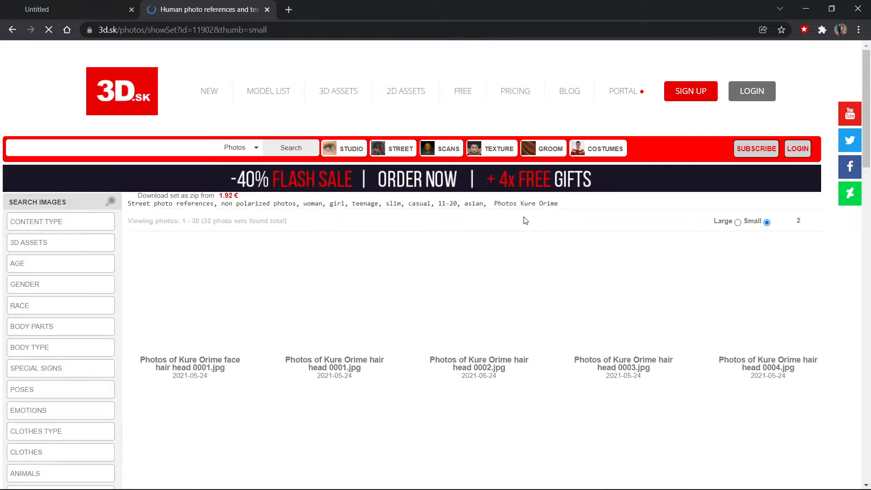
- Examine the sample photo set, from the head views to the standing poses, legs, arms and hands
{"action": "scroll", "coordinate": [521, 218], "scroll_direction": "down", "scroll_amount": 10}
{"action": "scroll", "coordinate": [520, 214], "scroll_direction": "down", "scroll_amount": 7}
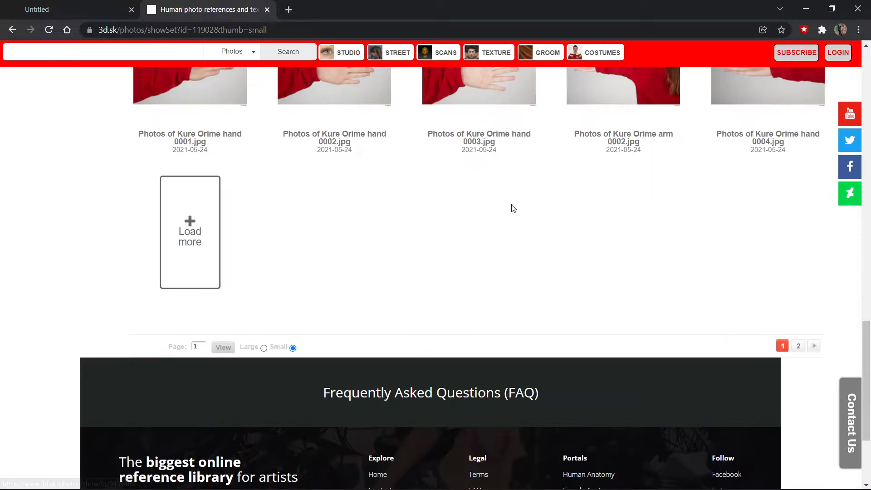
{"action": "scroll", "coordinate": [512, 206], "scroll_direction": "up", "scroll_amount": 14}
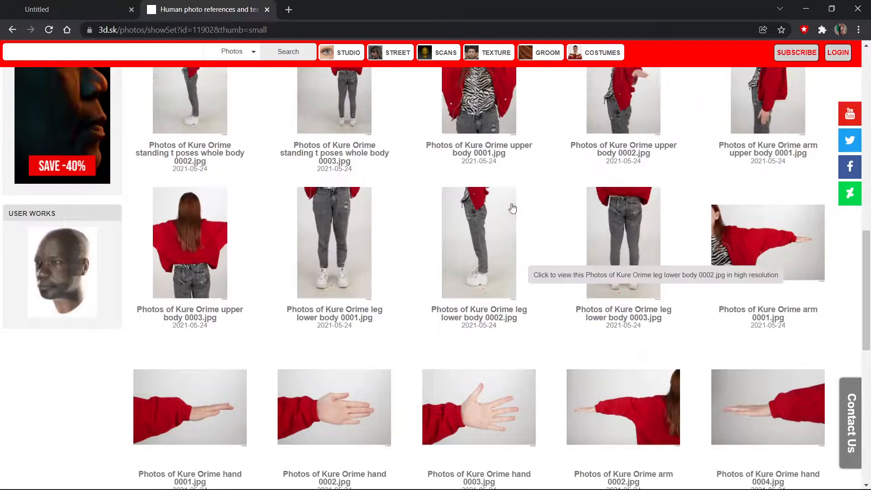
{"action": "scroll", "coordinate": [497, 204], "scroll_direction": "up", "scroll_amount": 7}
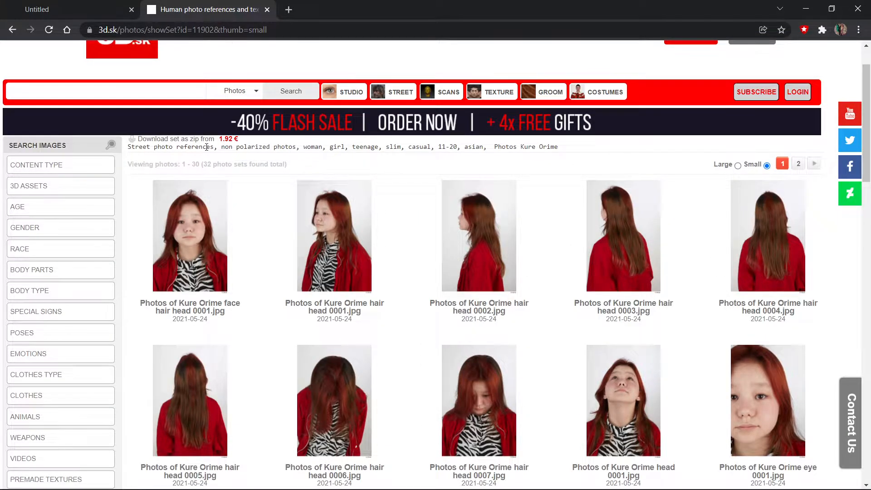
{"action": "scroll", "coordinate": [208, 165], "scroll_direction": "down", "scroll_amount": 8}
{"action": "scroll", "coordinate": [208, 167], "scroll_direction": "up", "scroll_amount": 9}
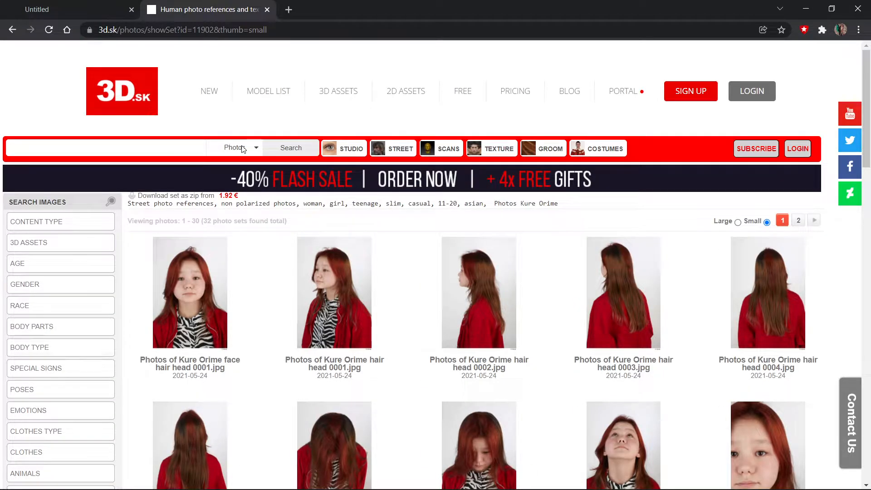
- Run a photo search without any keyword and look through the first page of results
{"action": "left_click", "coordinate": [285, 152]}
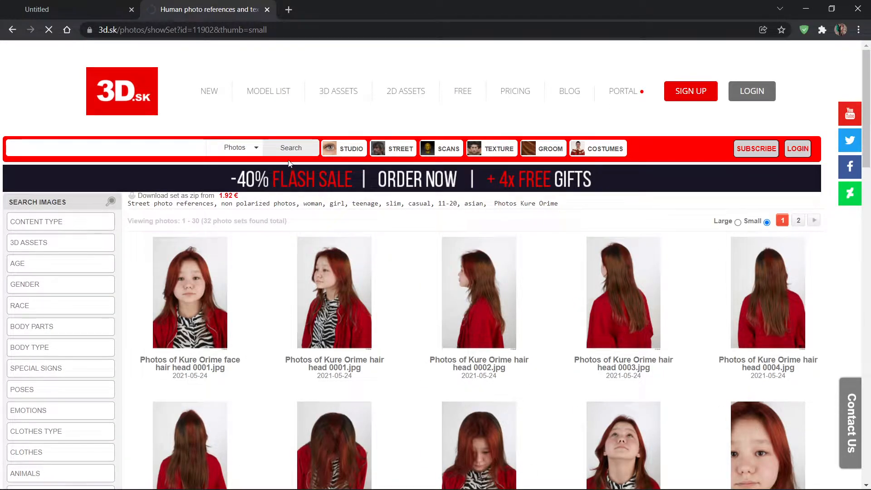
{"action": "scroll", "coordinate": [229, 159], "scroll_direction": "down", "scroll_amount": 16}
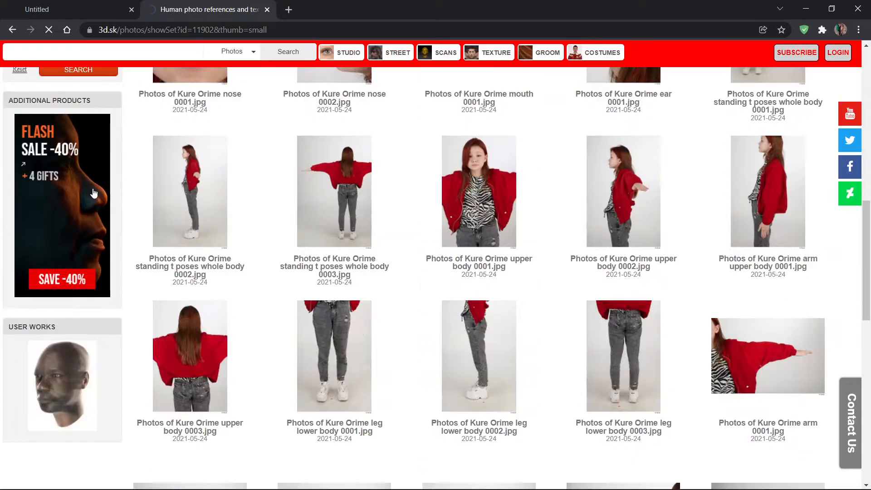
{"action": "scroll", "coordinate": [42, 119], "scroll_direction": "up", "scroll_amount": 3}
{"action": "scroll", "coordinate": [43, 119], "scroll_direction": "up", "scroll_amount": 1}
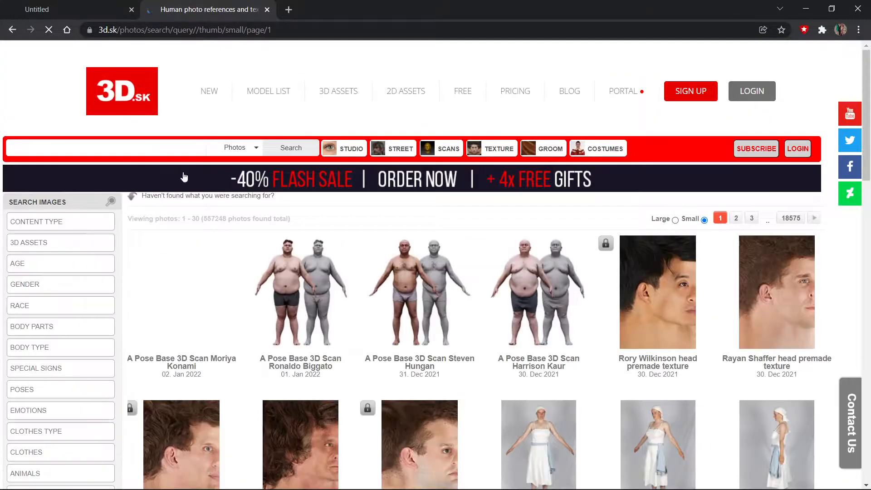
{"action": "scroll", "coordinate": [240, 226], "scroll_direction": "down", "scroll_amount": 6}
{"action": "scroll", "coordinate": [240, 225], "scroll_direction": "down", "scroll_amount": 12}
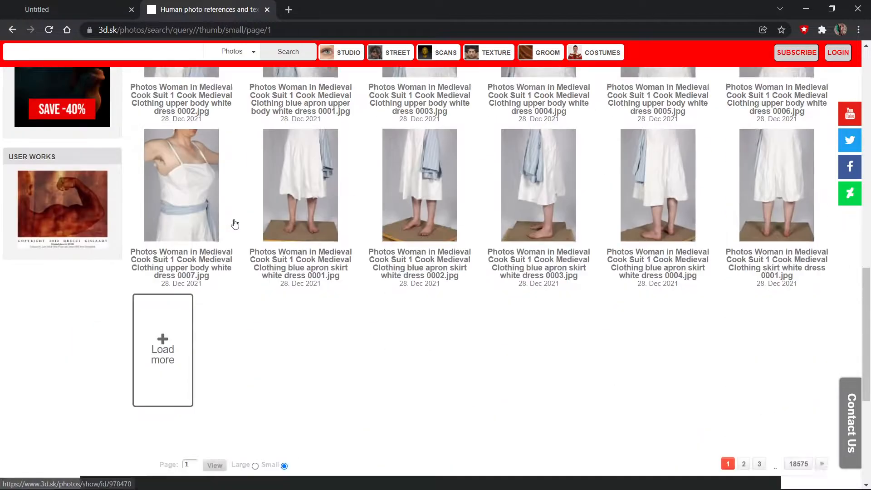
{"action": "scroll", "coordinate": [235, 223], "scroll_direction": "up", "scroll_amount": 6}
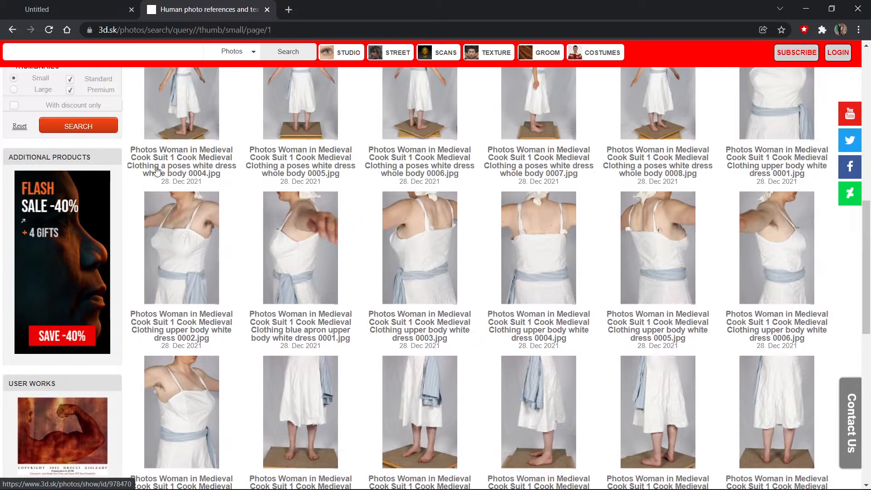
{"action": "scroll", "coordinate": [88, 122], "scroll_direction": "up", "scroll_amount": 2}
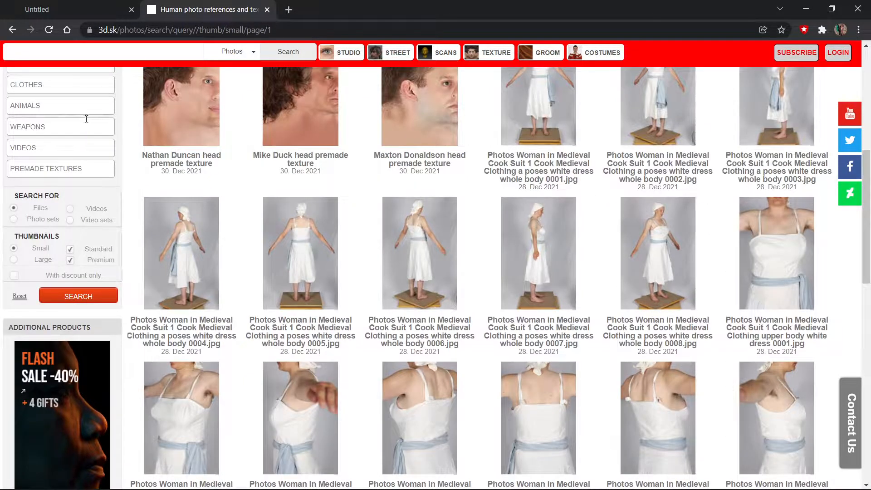
{"action": "scroll", "coordinate": [86, 119], "scroll_direction": "up", "scroll_amount": 3}
{"action": "scroll", "coordinate": [85, 117], "scroll_direction": "up", "scroll_amount": 2}
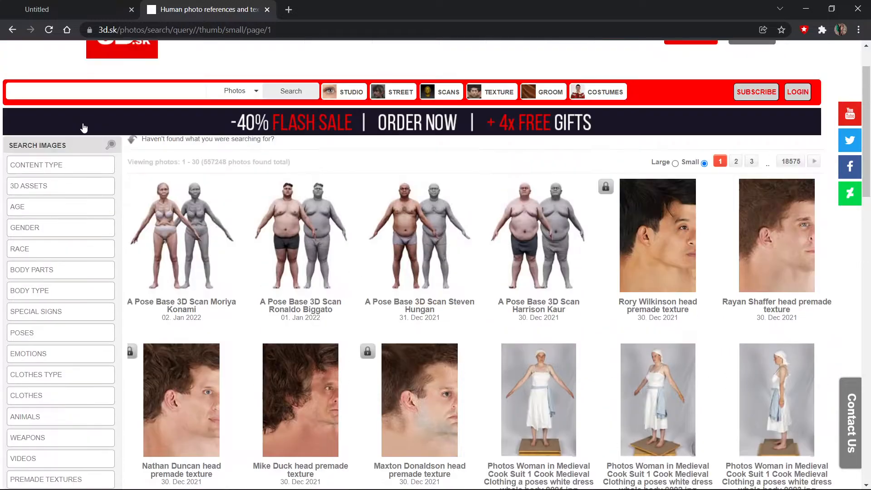
- Set the gender filter to Woman and run the filtered photo search
{"action": "left_click", "coordinate": [35, 172]}
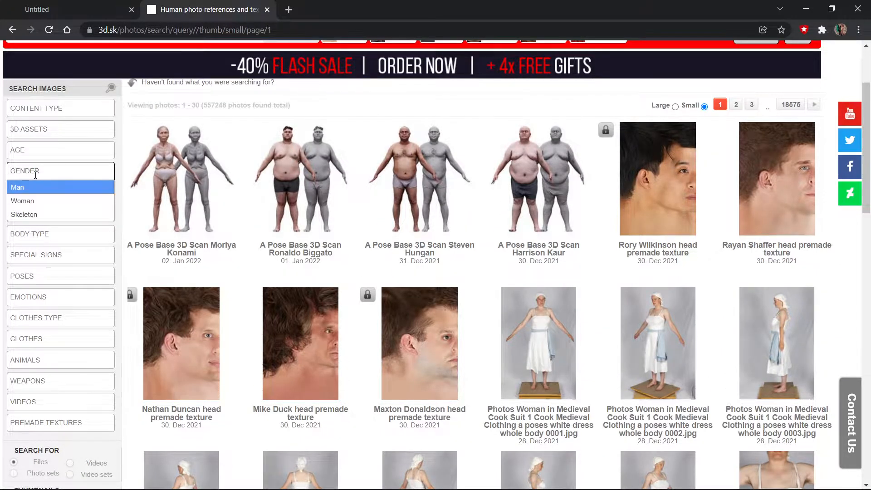
{"action": "scroll", "coordinate": [37, 172], "scroll_direction": "down", "scroll_amount": 2}
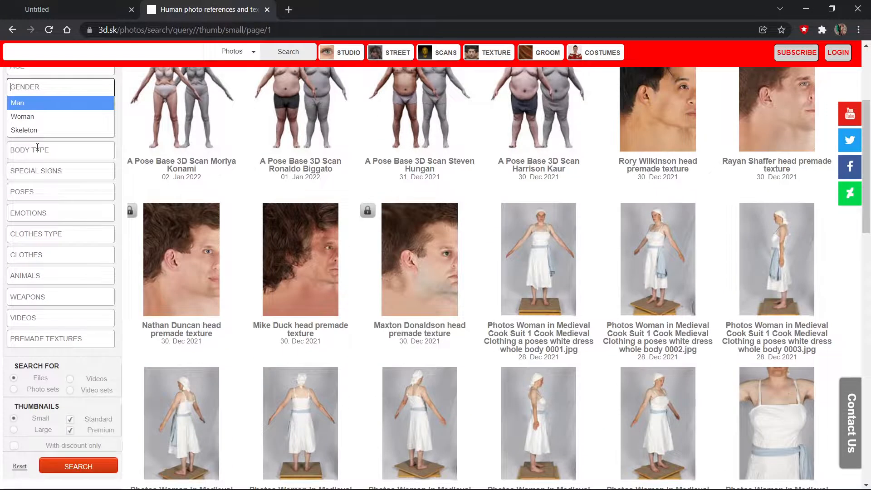
{"action": "left_click", "coordinate": [40, 118]}
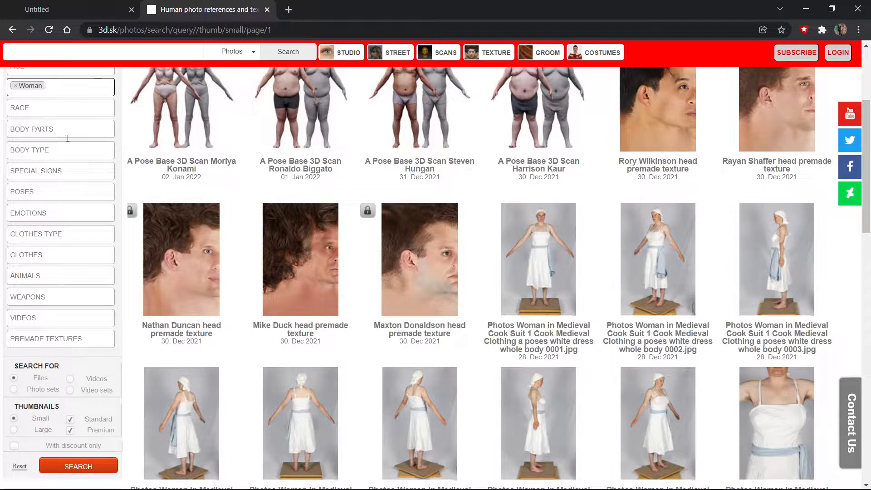
{"action": "scroll", "coordinate": [87, 143], "scroll_direction": "down", "scroll_amount": 10}
{"action": "scroll", "coordinate": [86, 143], "scroll_direction": "up", "scroll_amount": 1}
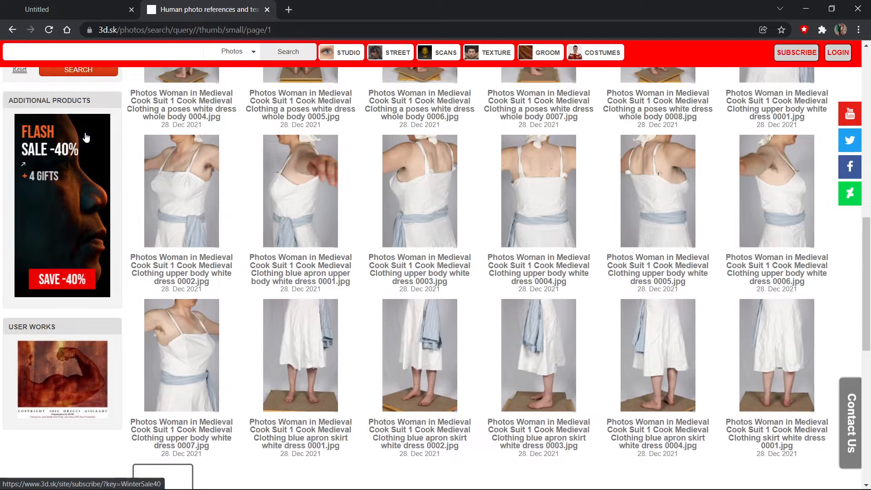
{"action": "left_click", "coordinate": [89, 72]}
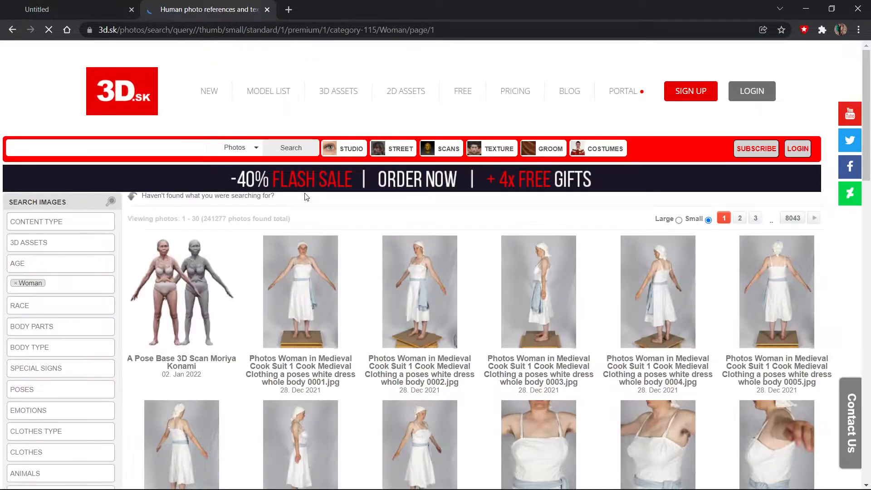
- Look through the filtered results, open the front head photo "white dress white scarf 0001.jpg" and bring up its full photo set
{"action": "scroll", "coordinate": [284, 217], "scroll_direction": "down", "scroll_amount": 13}
{"action": "scroll", "coordinate": [284, 217], "scroll_direction": "down", "scroll_amount": 6}
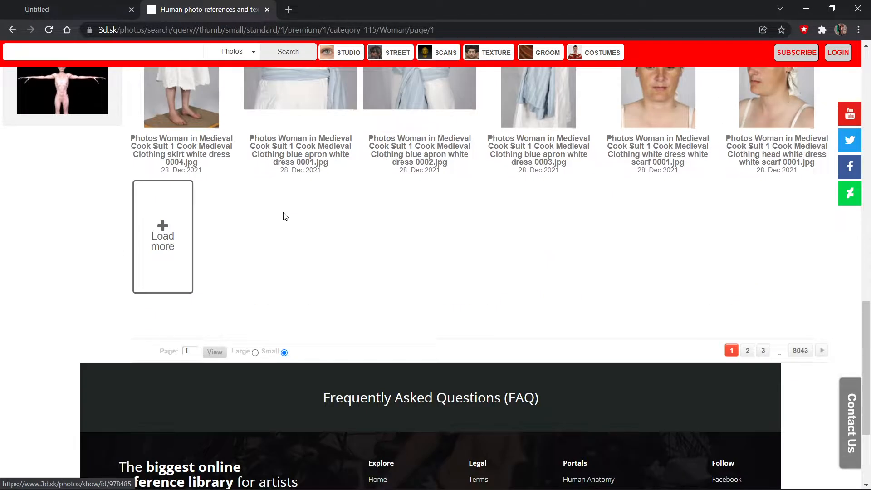
{"action": "scroll", "coordinate": [285, 217], "scroll_direction": "up", "scroll_amount": 2}
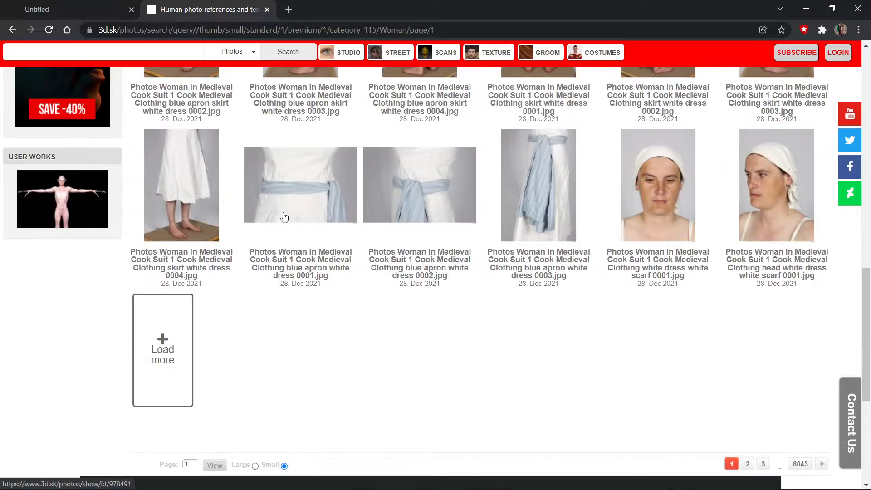
{"action": "left_click", "coordinate": [635, 264]}
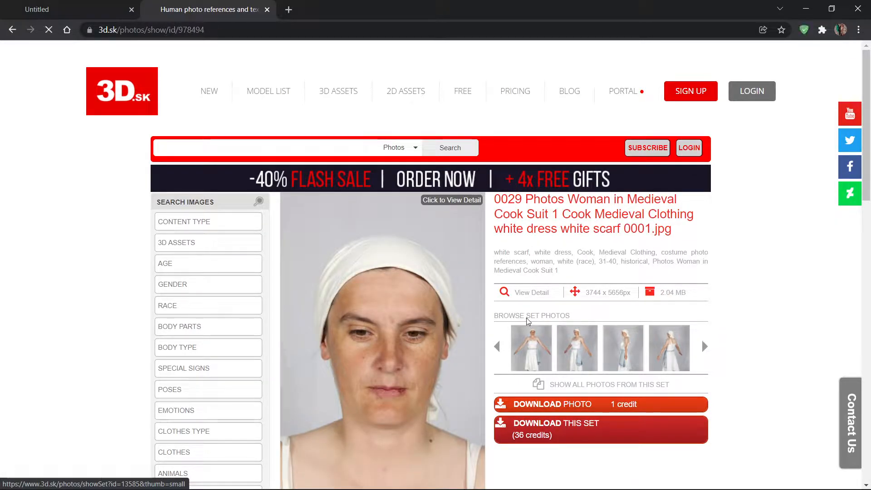
{"action": "left_click", "coordinate": [527, 319]}
- Examine the Woman in Medieval Cook Suit 1 photo set, including the whole body, upper body and skirt views
{"action": "scroll", "coordinate": [265, 227], "scroll_direction": "down", "scroll_amount": 3}
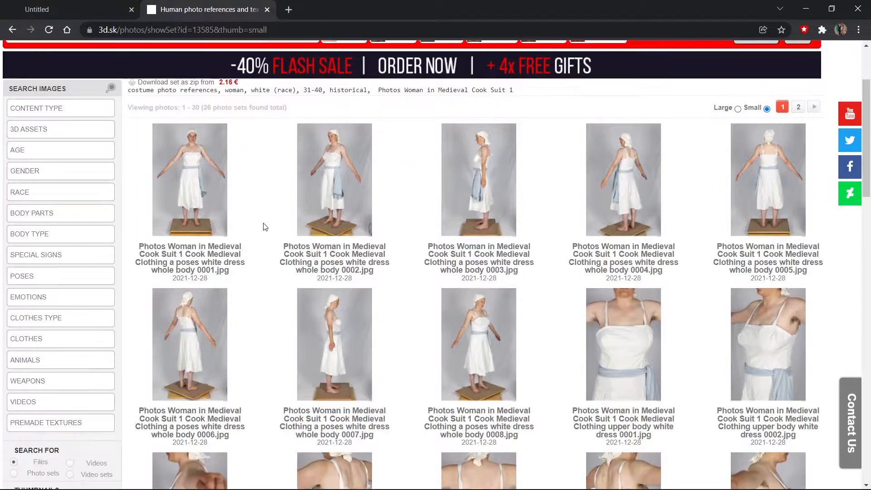
{"action": "scroll", "coordinate": [241, 209], "scroll_direction": "up", "scroll_amount": 1}
{"action": "scroll", "coordinate": [240, 209], "scroll_direction": "down", "scroll_amount": 11}
{"action": "scroll", "coordinate": [239, 211], "scroll_direction": "up", "scroll_amount": 7}
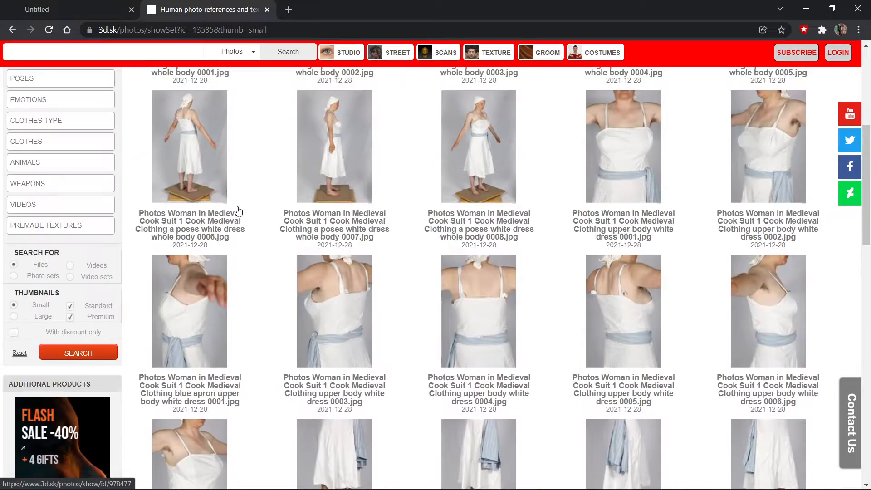
{"action": "scroll", "coordinate": [238, 210], "scroll_direction": "up", "scroll_amount": 5}
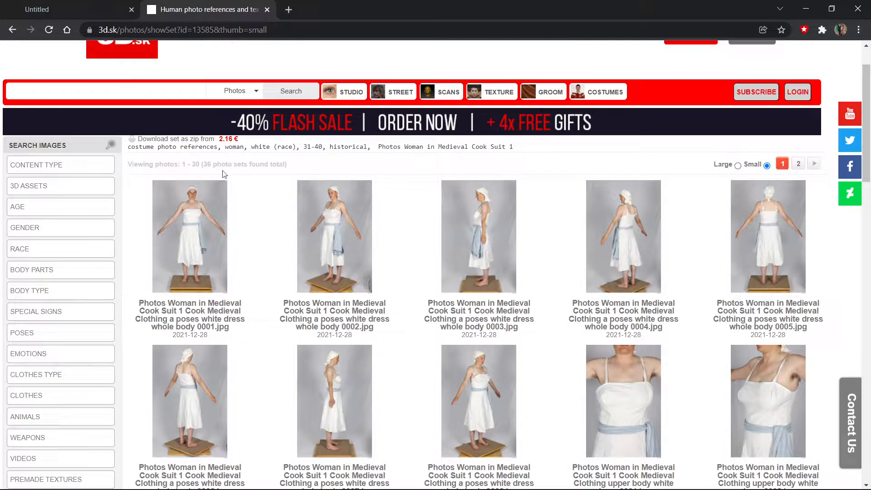
{"action": "scroll", "coordinate": [222, 174], "scroll_direction": "down", "scroll_amount": 4}
{"action": "scroll", "coordinate": [216, 168], "scroll_direction": "up", "scroll_amount": 4}
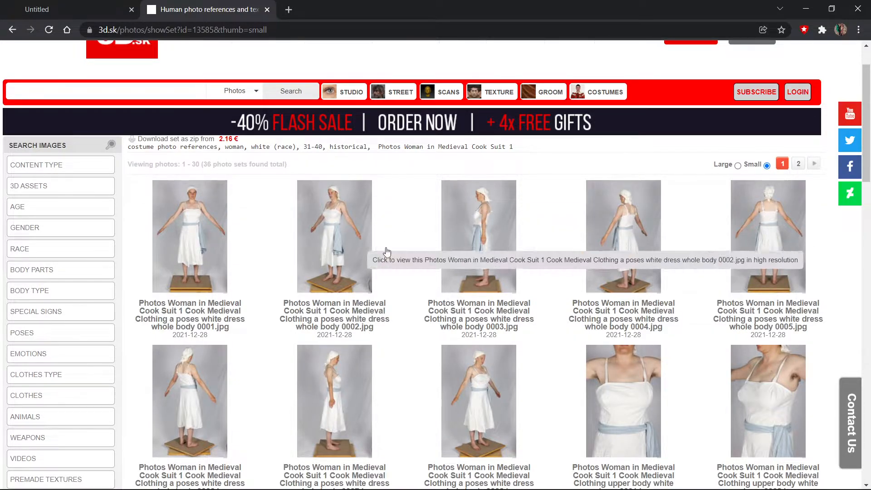
{"action": "scroll", "coordinate": [373, 249], "scroll_direction": "down", "scroll_amount": 6}
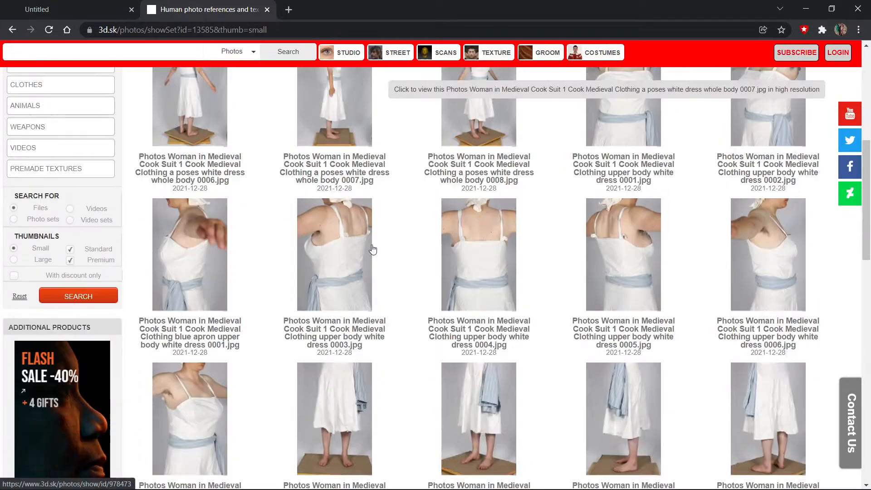
- Look through the rest of the Medieval Cook photo set's first page and try to open its next page
{"action": "scroll", "coordinate": [373, 249], "scroll_direction": "down", "scroll_amount": 10}
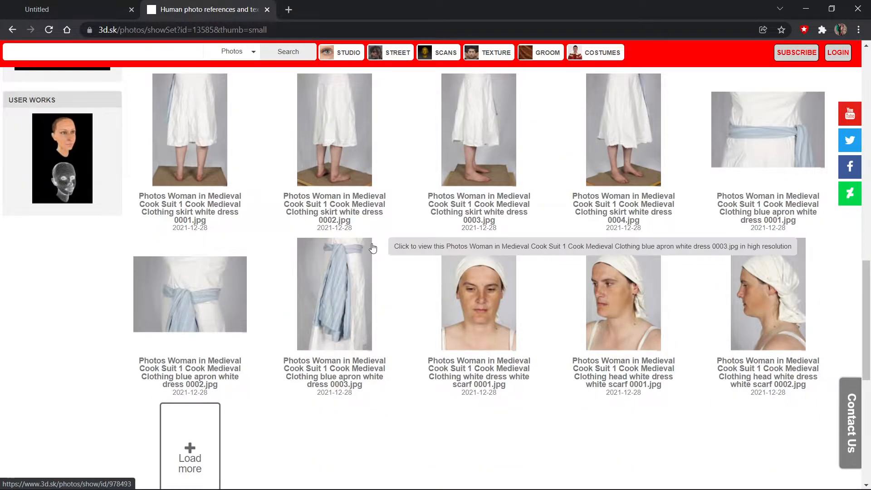
{"action": "scroll", "coordinate": [373, 249], "scroll_direction": "down", "scroll_amount": 5}
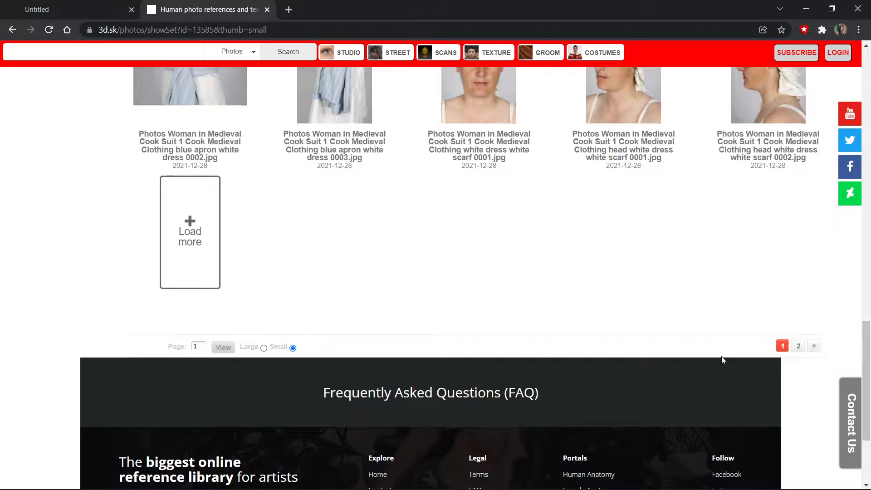
{"action": "left_click", "coordinate": [816, 347]}
{"action": "scroll", "coordinate": [679, 237], "scroll_direction": "up", "scroll_amount": 10}
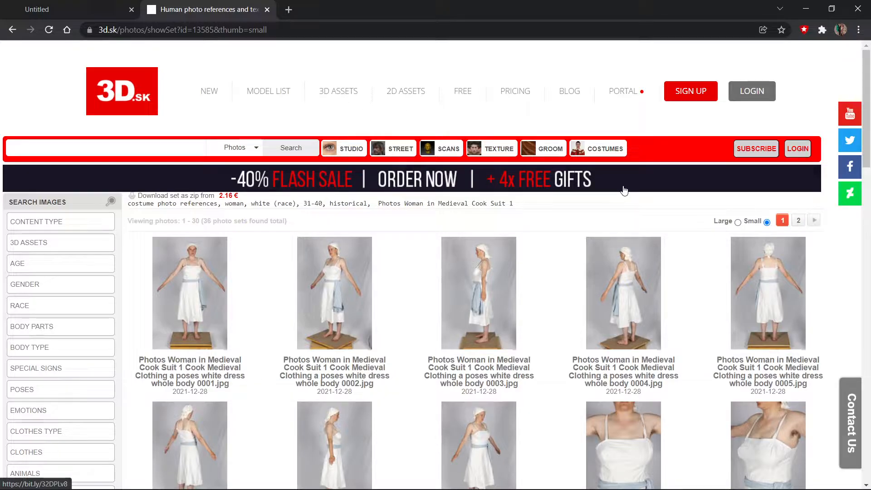
- Examine the skirt, blue apron and head scarf photos of the Medieval Cook set, including the front and side head views
{"action": "scroll", "coordinate": [613, 209], "scroll_direction": "down", "scroll_amount": 8}
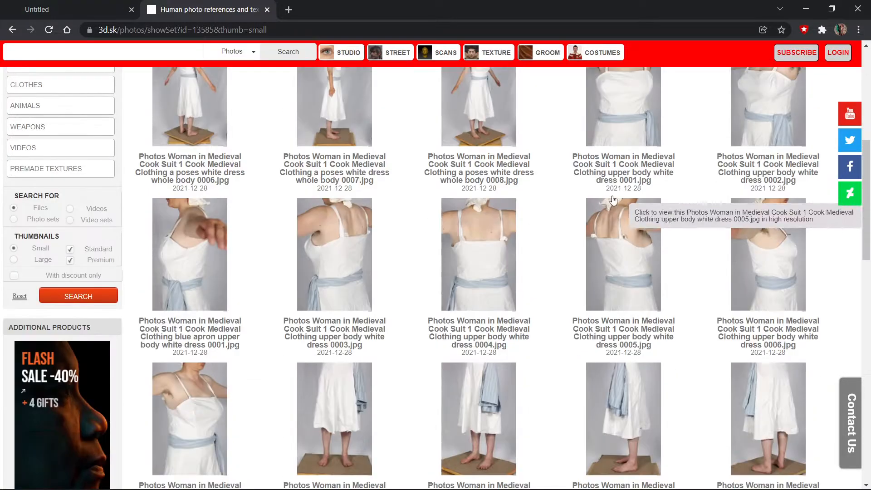
{"action": "scroll", "coordinate": [614, 200], "scroll_direction": "down", "scroll_amount": 6}
{"action": "scroll", "coordinate": [615, 195], "scroll_direction": "down", "scroll_amount": 7}
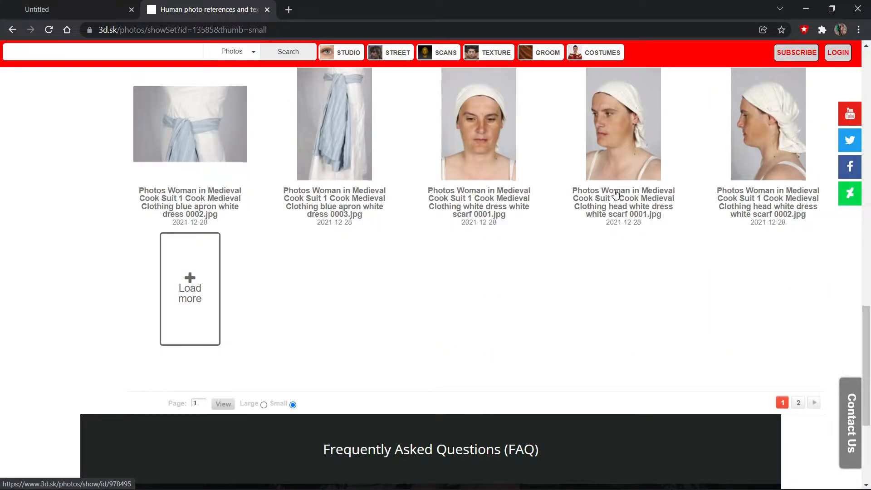
{"action": "scroll", "coordinate": [615, 194], "scroll_direction": "up", "scroll_amount": 4}
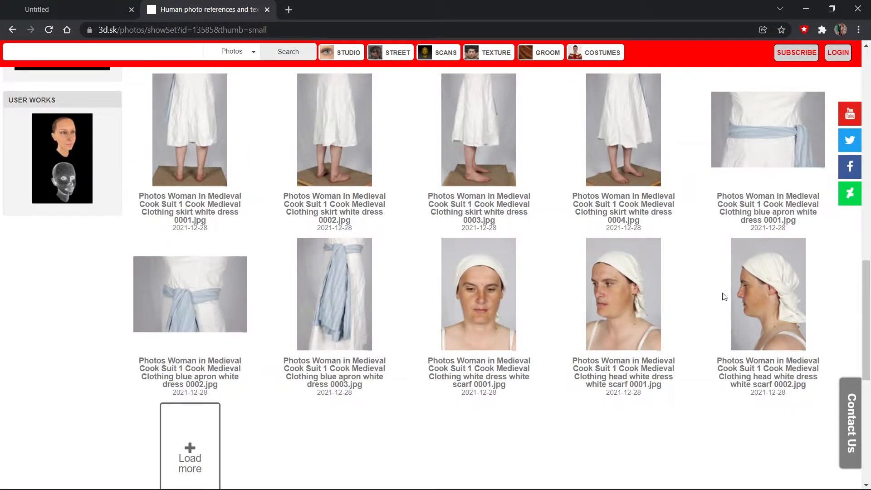
{"action": "scroll", "coordinate": [513, 422], "scroll_direction": "down", "scroll_amount": 1}
{"action": "scroll", "coordinate": [508, 413], "scroll_direction": "down", "scroll_amount": 1}
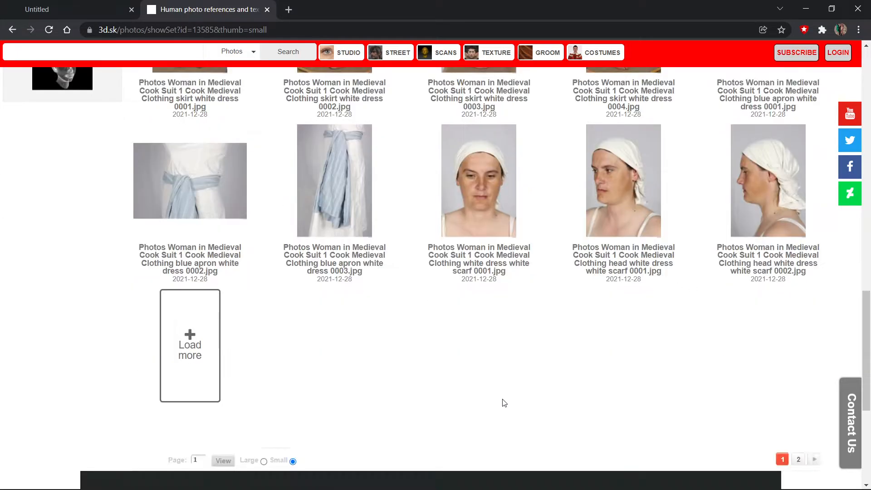
{"action": "scroll", "coordinate": [502, 363], "scroll_direction": "up", "scroll_amount": 6}
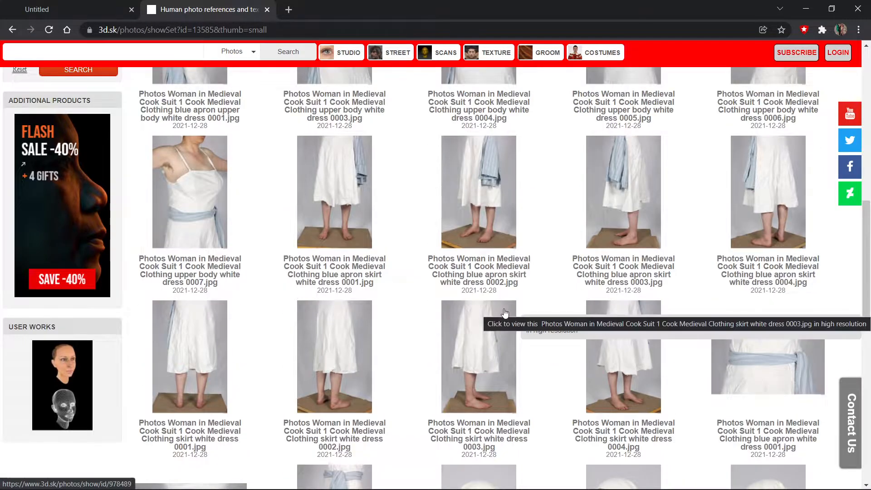
{"action": "scroll", "coordinate": [526, 234], "scroll_direction": "up", "scroll_amount": 5}
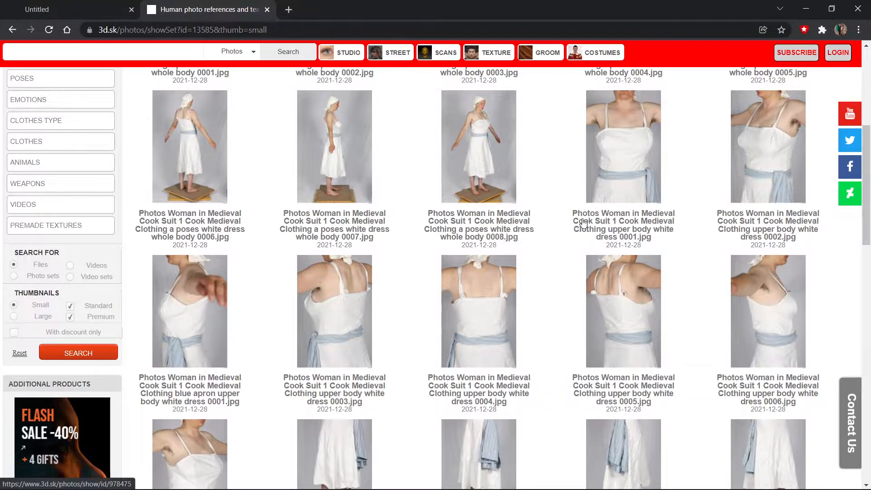
{"action": "scroll", "coordinate": [508, 191], "scroll_direction": "up", "scroll_amount": 5}
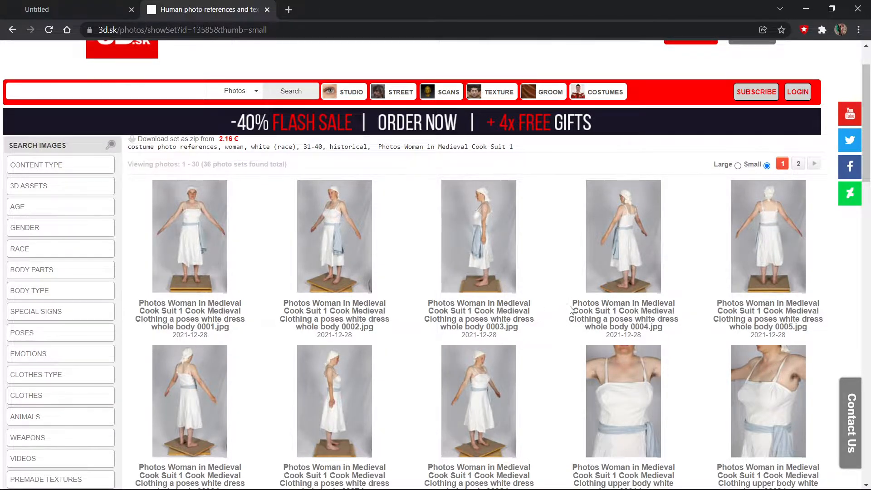
- Compare the set's whole body, upper body, skirt and head photos for consistent angles and lighting
{"action": "scroll", "coordinate": [571, 310], "scroll_direction": "down", "scroll_amount": 10}
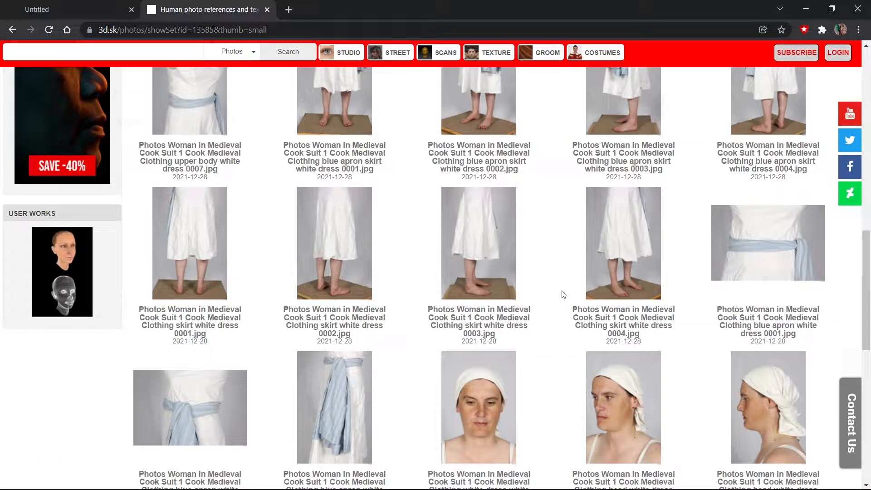
{"action": "scroll", "coordinate": [560, 295], "scroll_direction": "down", "scroll_amount": 6}
{"action": "scroll", "coordinate": [557, 292], "scroll_direction": "up", "scroll_amount": 6}
{"action": "scroll", "coordinate": [555, 291], "scroll_direction": "up", "scroll_amount": 6}
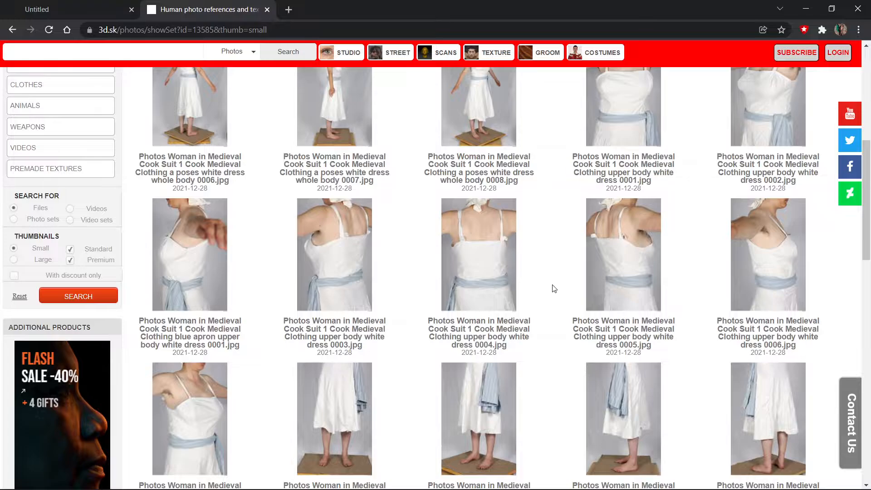
{"action": "scroll", "coordinate": [554, 289], "scroll_direction": "down", "scroll_amount": 10}
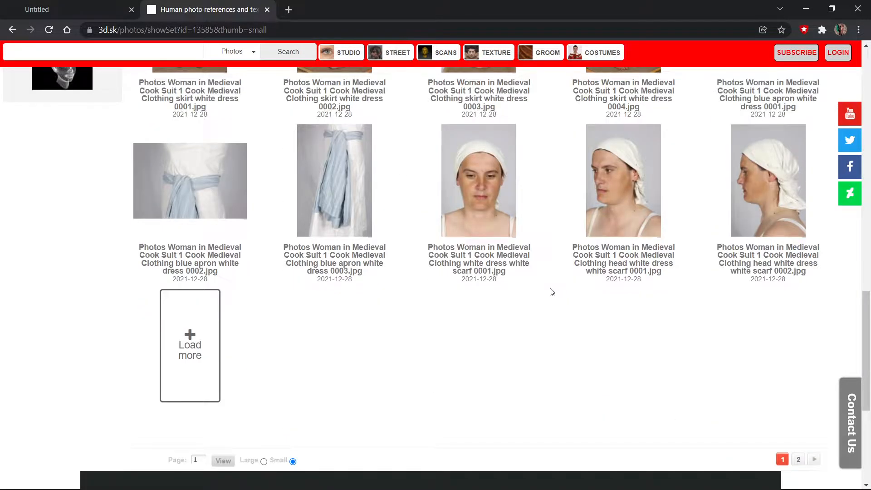
{"action": "scroll", "coordinate": [551, 298], "scroll_direction": "up", "scroll_amount": 10}
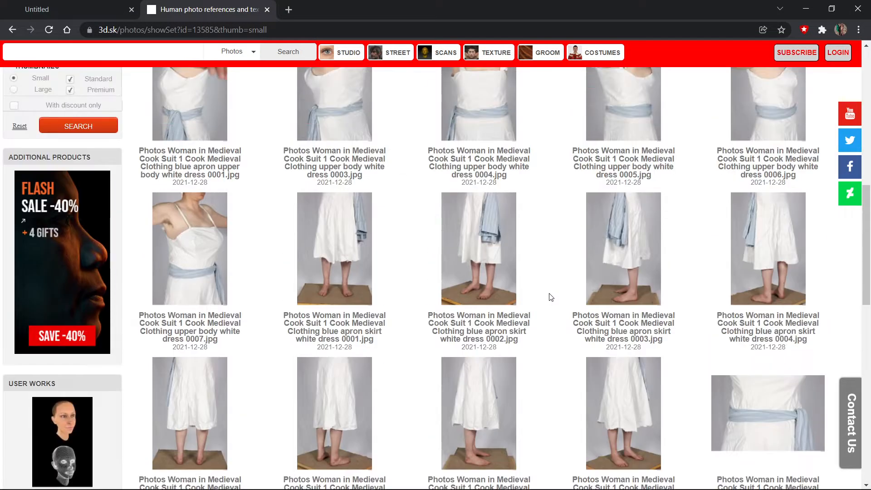
{"action": "scroll", "coordinate": [550, 297], "scroll_direction": "up", "scroll_amount": 5}
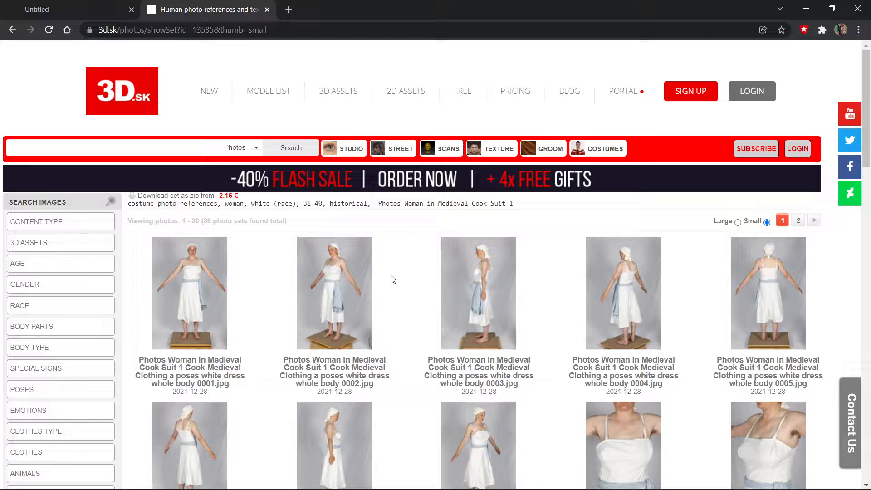
{"action": "scroll", "coordinate": [394, 272], "scroll_direction": "down", "scroll_amount": 4}
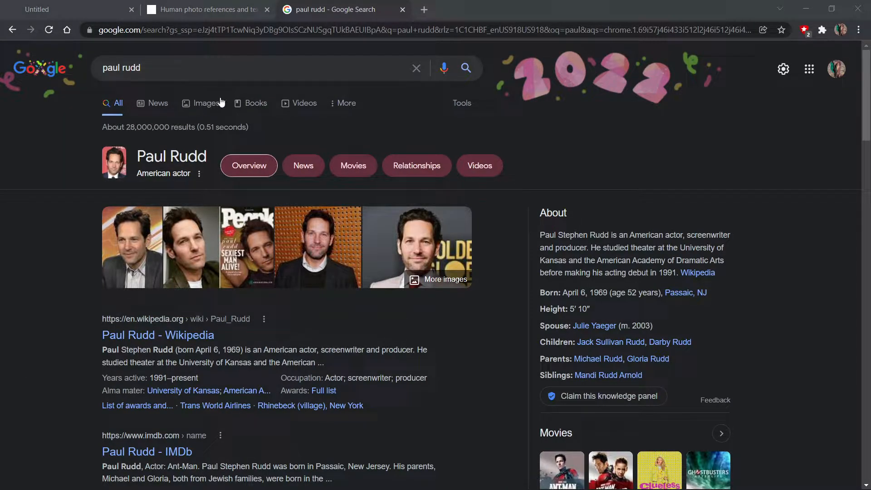
- Show the image results of the Google search for "paul rudd" and look through the portraits
{"action": "left_click", "coordinate": [202, 107]}
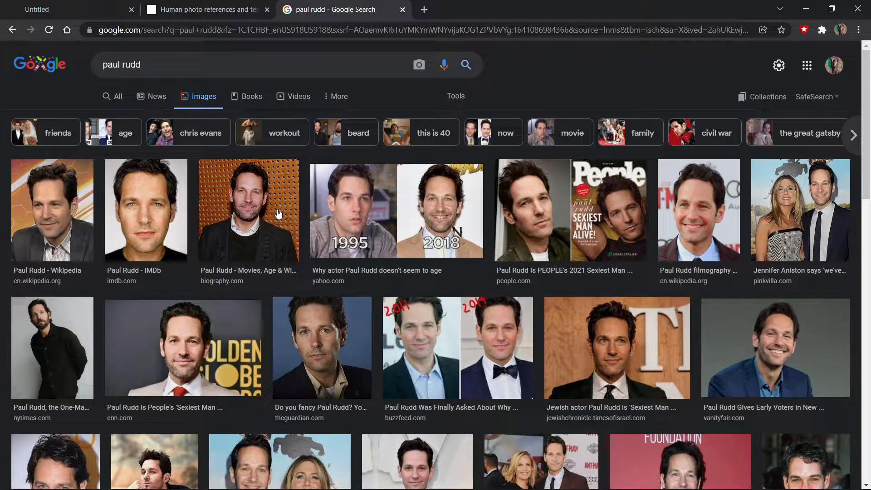
{"action": "scroll", "coordinate": [278, 215], "scroll_direction": "down", "scroll_amount": 6}
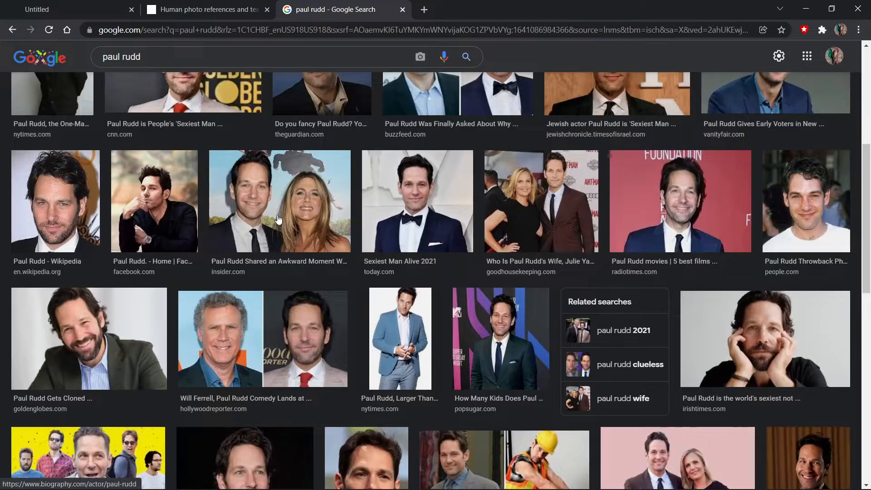
{"action": "scroll", "coordinate": [279, 218], "scroll_direction": "up", "scroll_amount": 3}
{"action": "scroll", "coordinate": [281, 214], "scroll_direction": "down", "scroll_amount": 3}
{"action": "scroll", "coordinate": [281, 213], "scroll_direction": "up", "scroll_amount": 2}
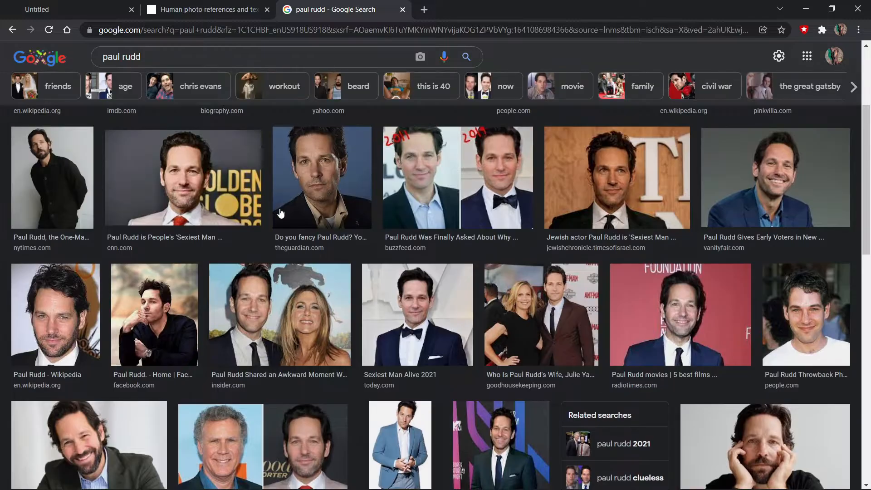
{"action": "scroll", "coordinate": [280, 212], "scroll_direction": "down", "scroll_amount": 1}
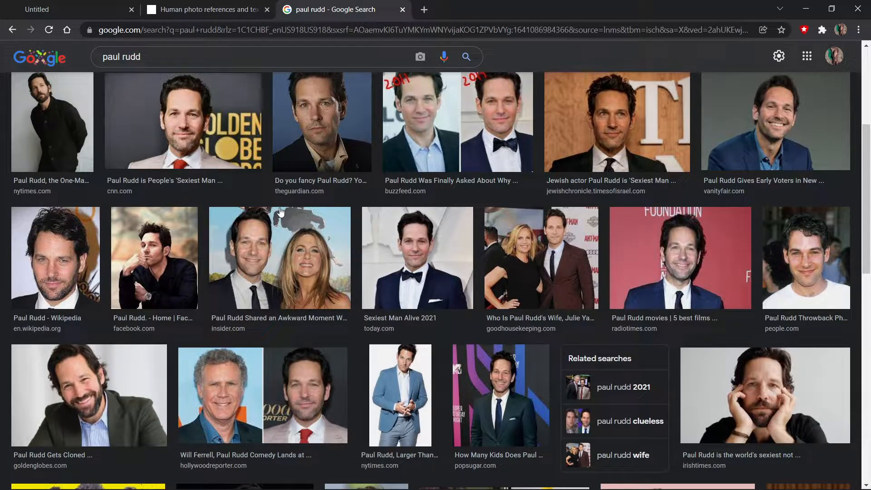
{"action": "scroll", "coordinate": [280, 212], "scroll_direction": "down", "scroll_amount": 6}
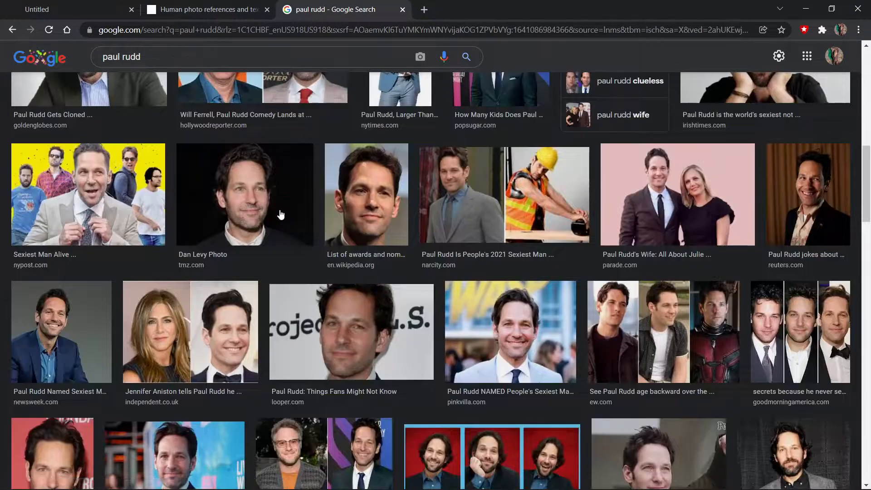
{"action": "scroll", "coordinate": [281, 213], "scroll_direction": "down", "scroll_amount": 3}
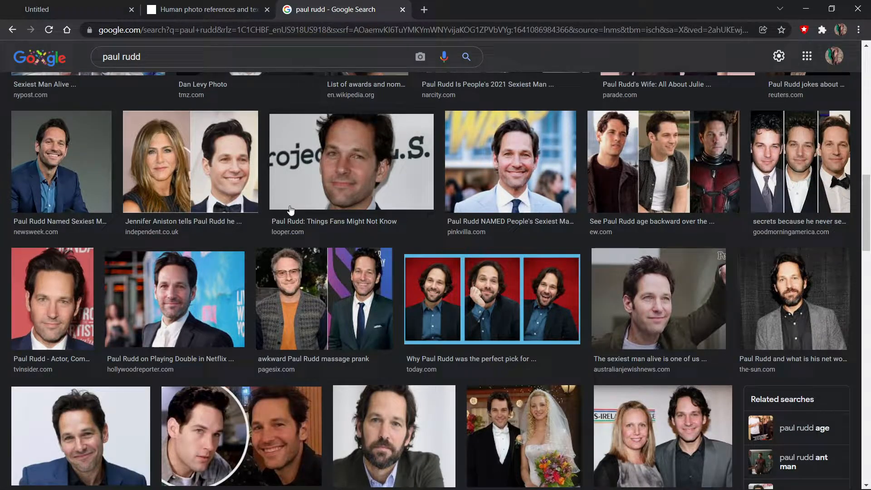
- Preview the Looper photo "Paul Rudd: Things Fans Might Not Know" and examine it with its related images
{"action": "left_click", "coordinate": [342, 183]}
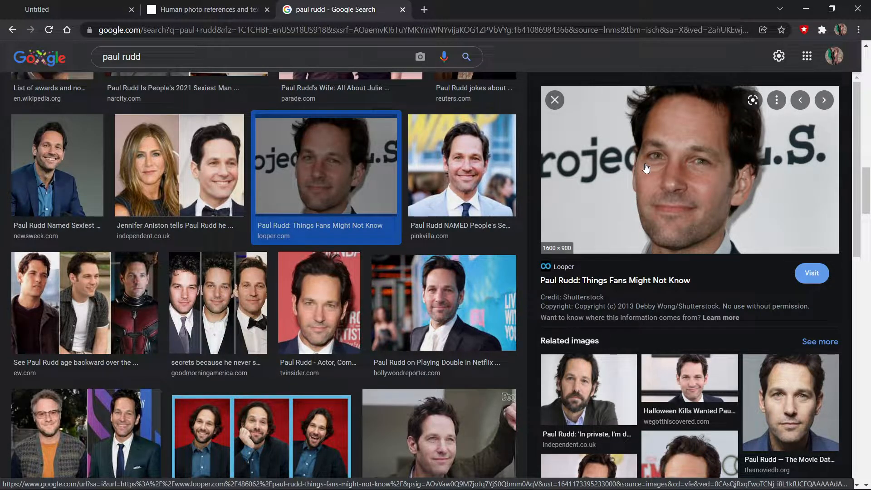
{"action": "scroll", "coordinate": [599, 193], "scroll_direction": "down", "scroll_amount": 3}
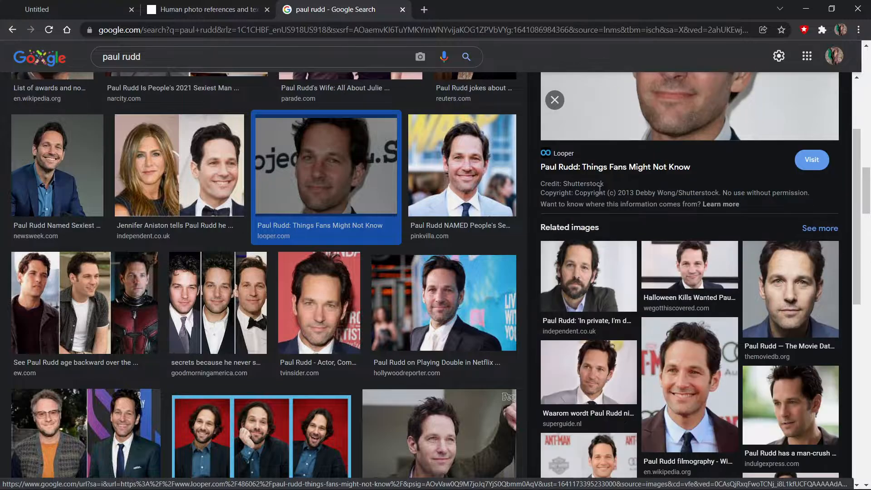
{"action": "scroll", "coordinate": [724, 248], "scroll_direction": "up", "scroll_amount": 3}
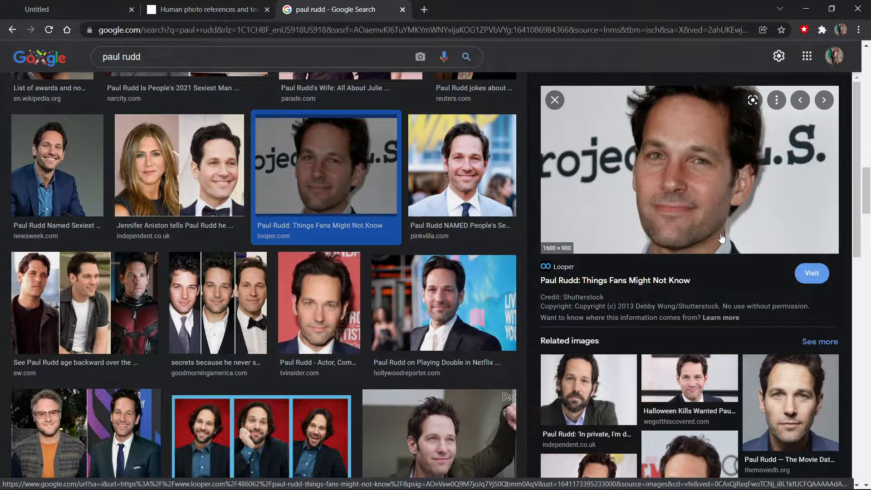
{"action": "scroll", "coordinate": [773, 415], "scroll_direction": "down", "scroll_amount": 3}
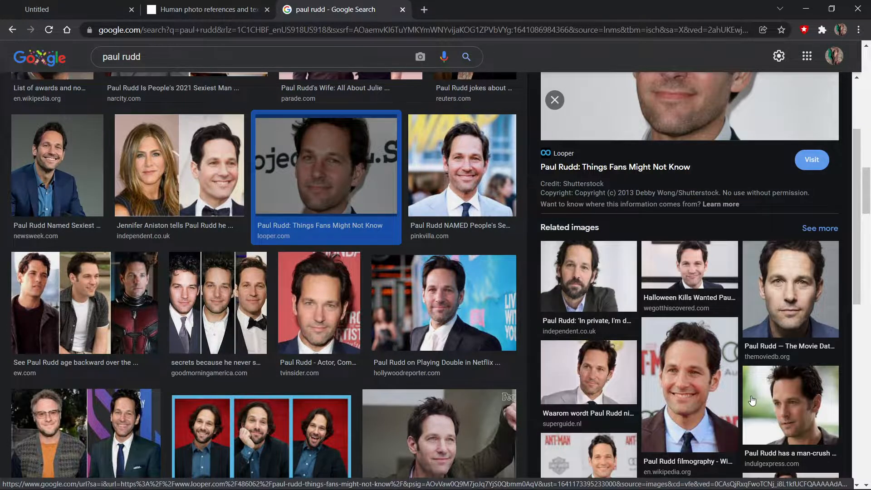
{"action": "scroll", "coordinate": [676, 381], "scroll_direction": "down", "scroll_amount": 1}
{"action": "scroll", "coordinate": [330, 351], "scroll_direction": "down", "scroll_amount": 2}
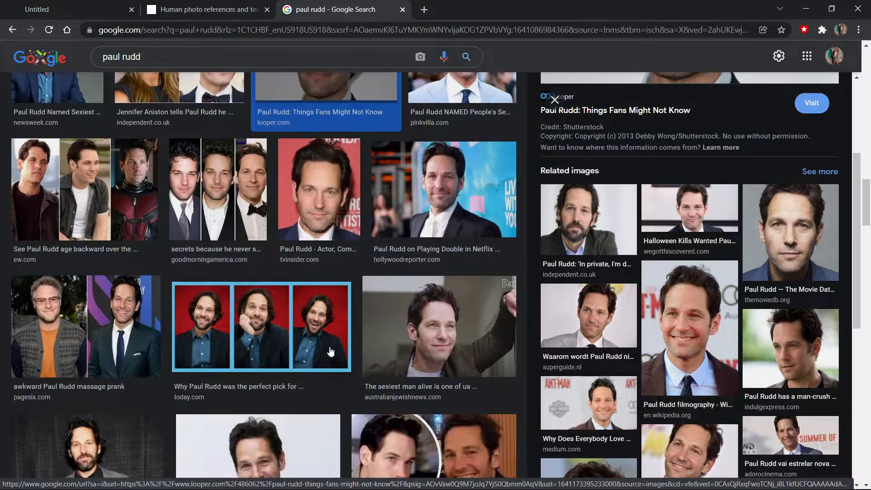
- Look further through the Paul Rudd images and compare them with the 3d.sk photo set before returning to the image results
{"action": "scroll", "coordinate": [263, 325], "scroll_direction": "down", "scroll_amount": 5}
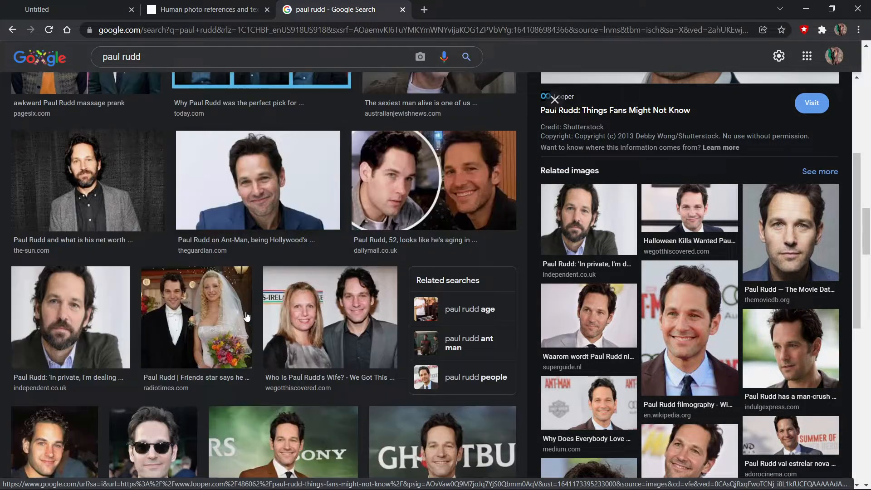
{"action": "scroll", "coordinate": [246, 317], "scroll_direction": "down", "scroll_amount": 12}
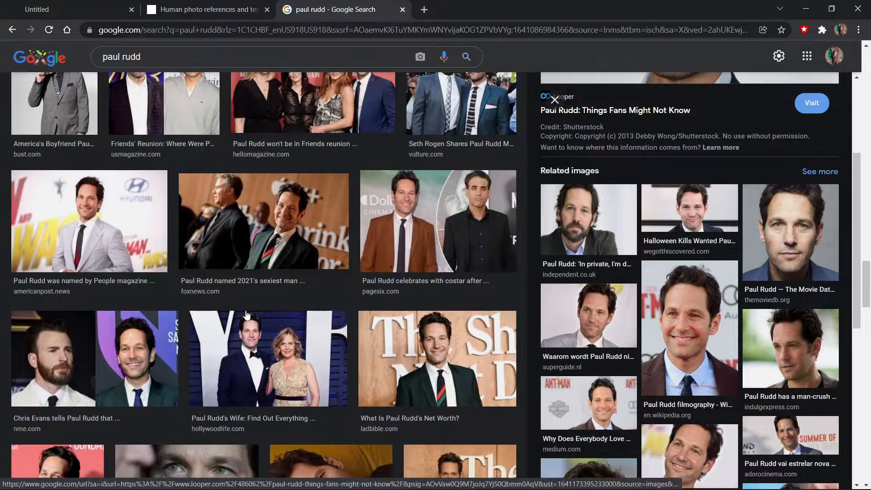
{"action": "key", "text": "ctrl+shift+Tab"}
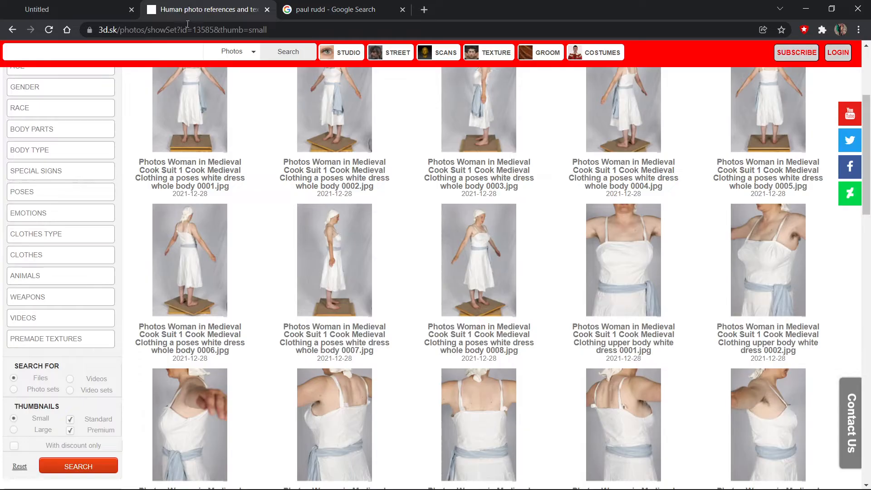
{"action": "left_click", "coordinate": [330, 5]}
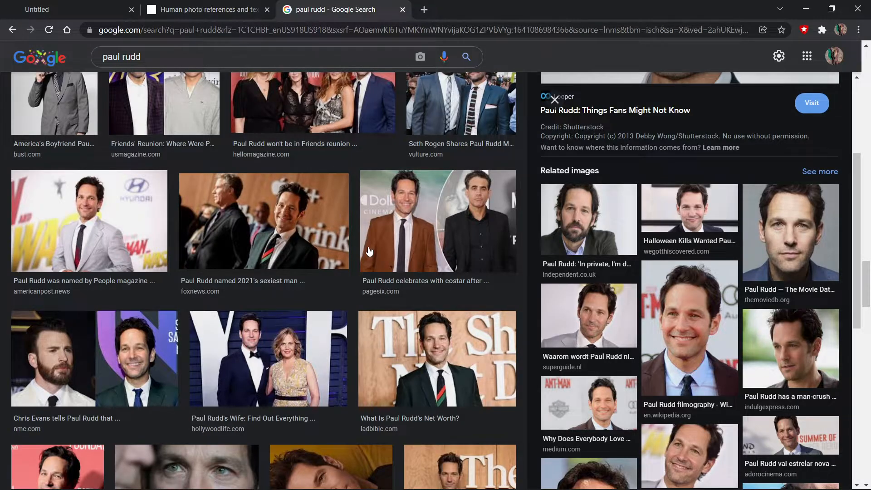
- Look through more of the Paul Rudd image results and return to the 3d.sk Medieval Cook photo set
{"action": "scroll", "coordinate": [369, 251], "scroll_direction": "up", "scroll_amount": 3}
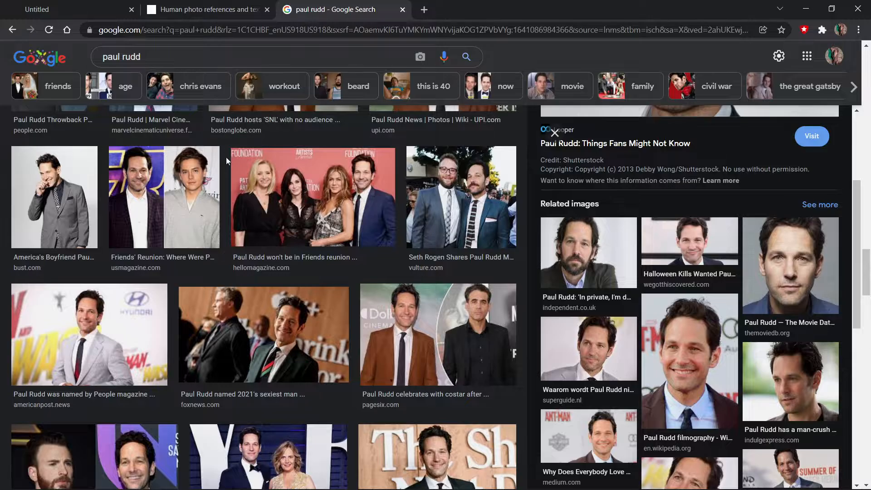
{"action": "scroll", "coordinate": [228, 253], "scroll_direction": "down", "scroll_amount": 10}
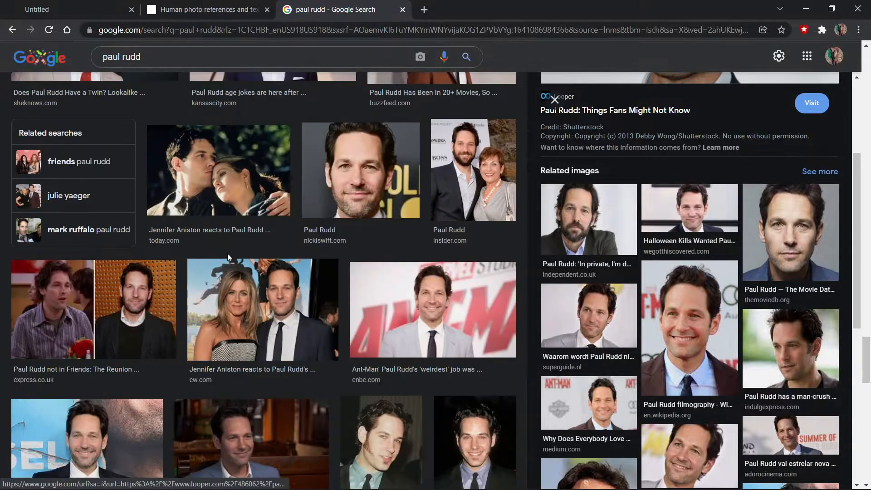
{"action": "scroll", "coordinate": [227, 254], "scroll_direction": "down", "scroll_amount": 10}
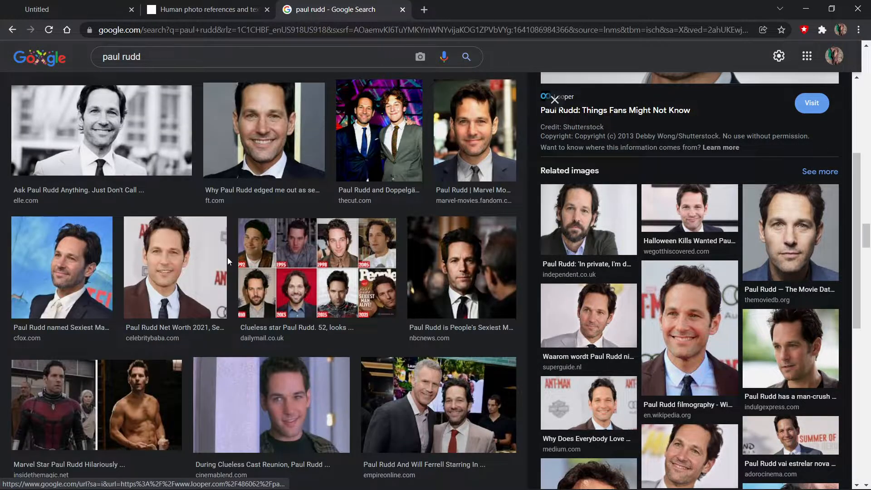
{"action": "scroll", "coordinate": [227, 257], "scroll_direction": "down", "scroll_amount": 3}
{"action": "left_click", "coordinate": [245, 9]}
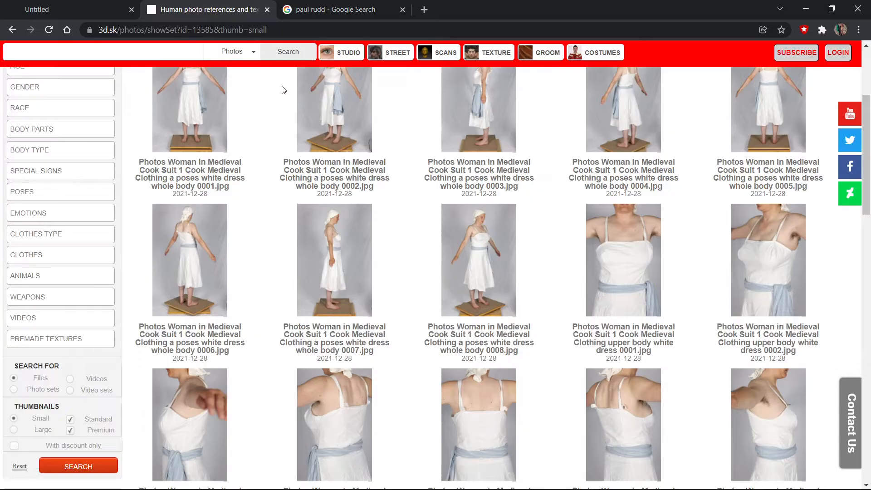
- Look through the 3d.sk Medieval Cook set, covering its whole-body, upper-body, skirt and head photos
{"action": "scroll", "coordinate": [301, 195], "scroll_direction": "down", "scroll_amount": 12}
{"action": "scroll", "coordinate": [304, 196], "scroll_direction": "up", "scroll_amount": 8}
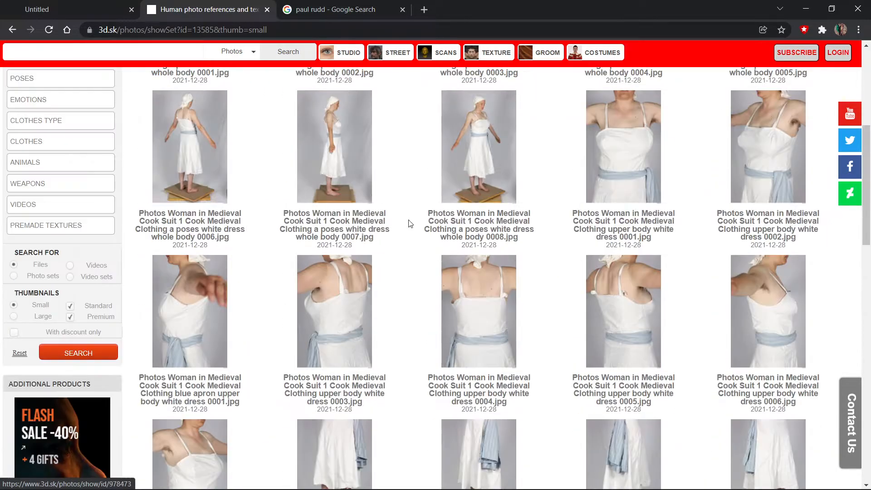
{"action": "scroll", "coordinate": [445, 267], "scroll_direction": "down", "scroll_amount": 12}
{"action": "scroll", "coordinate": [448, 273], "scroll_direction": "up", "scroll_amount": 20}
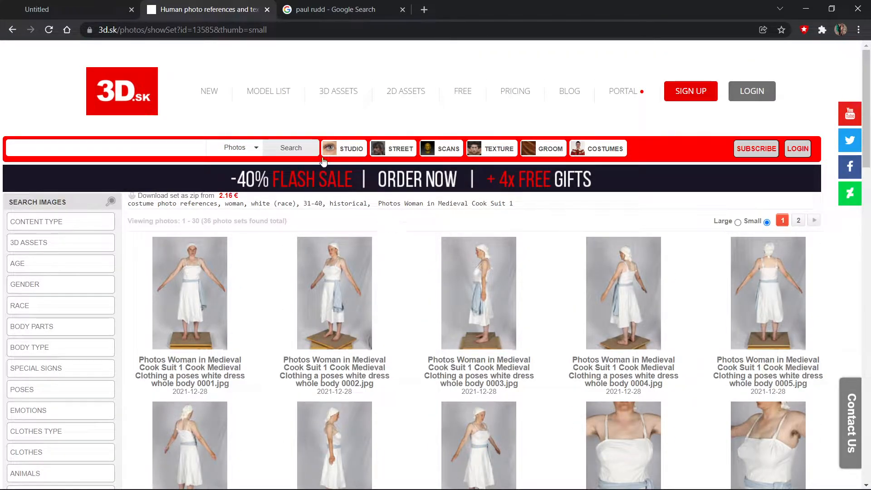
{"action": "scroll", "coordinate": [255, 286], "scroll_direction": "down", "scroll_amount": 6}
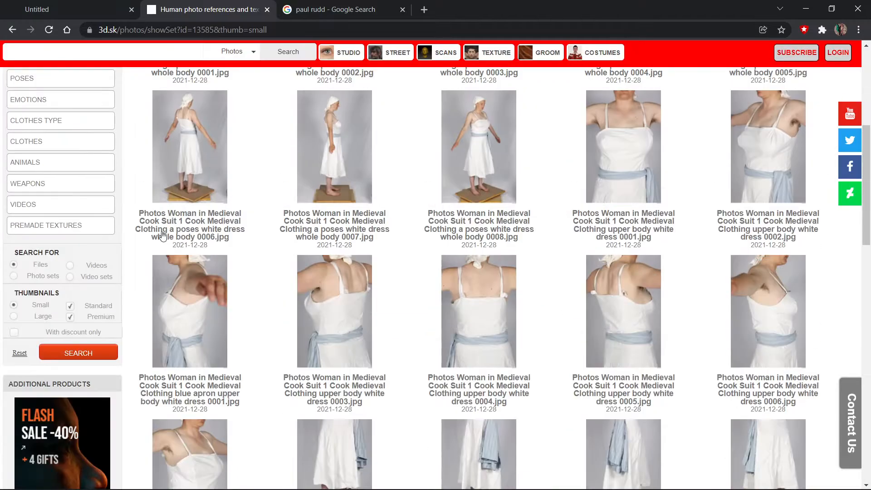
{"action": "scroll", "coordinate": [163, 235], "scroll_direction": "up", "scroll_amount": 7}
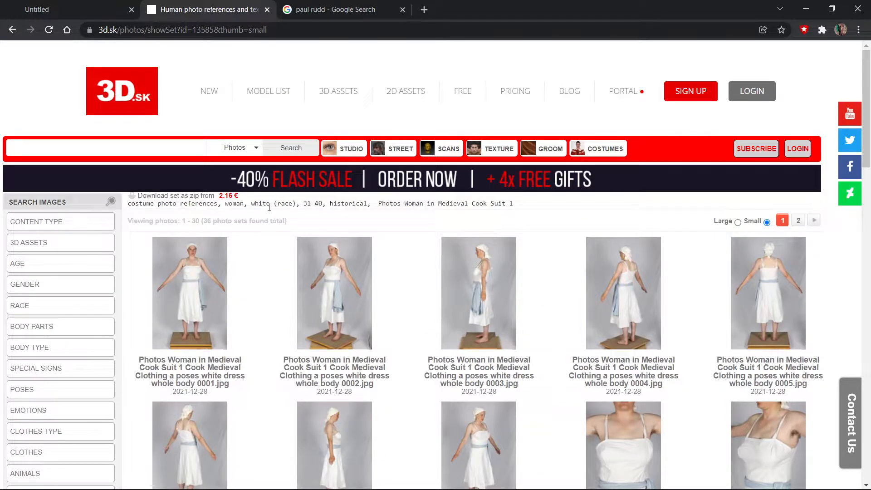
{"action": "scroll", "coordinate": [424, 277], "scroll_direction": "down", "scroll_amount": 10}
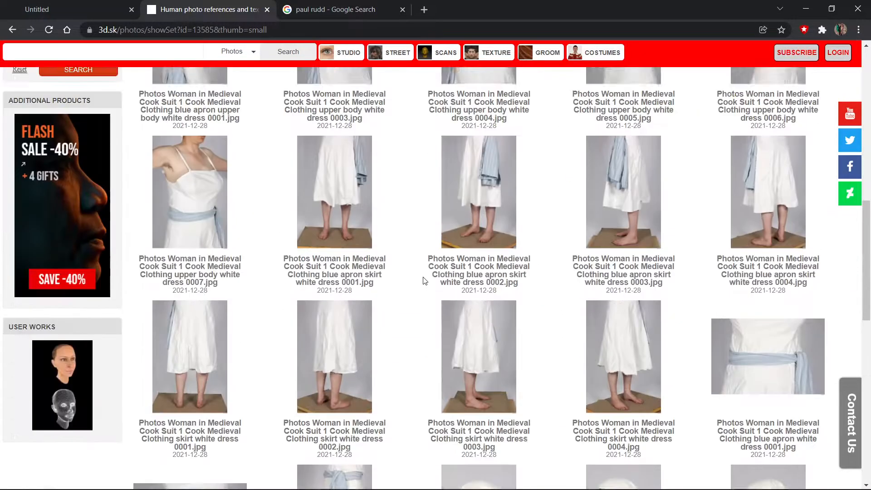
{"action": "scroll", "coordinate": [423, 281], "scroll_direction": "down", "scroll_amount": 10}
{"action": "scroll", "coordinate": [422, 281], "scroll_direction": "up", "scroll_amount": 9}
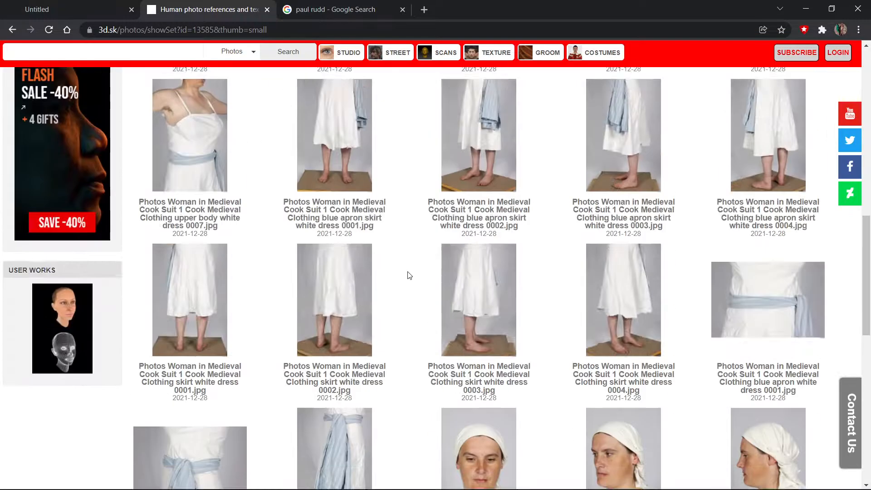
{"action": "scroll", "coordinate": [410, 276], "scroll_direction": "up", "scroll_amount": 8}
{"action": "scroll", "coordinate": [403, 277], "scroll_direction": "down", "scroll_amount": 5}
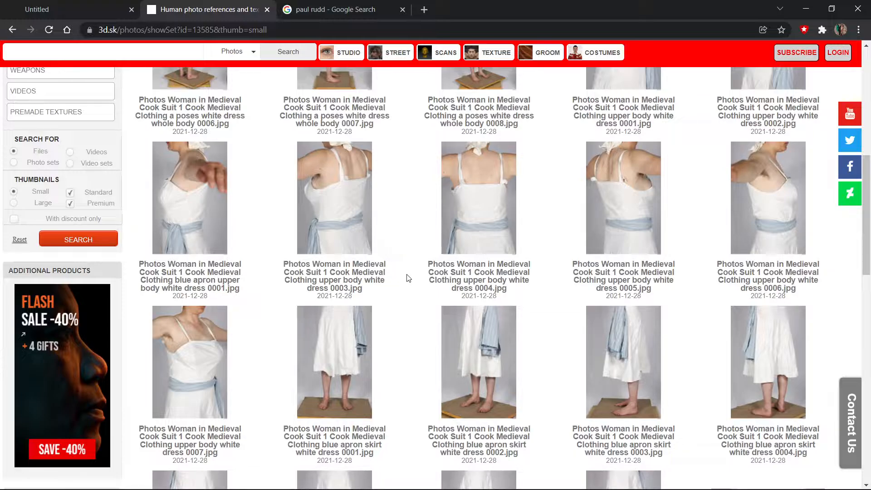
- Switch to Photoshop and examine the lighting and skin of the face in Bera_0140.JPG up close
{"action": "key", "text": "alt+Tab"}
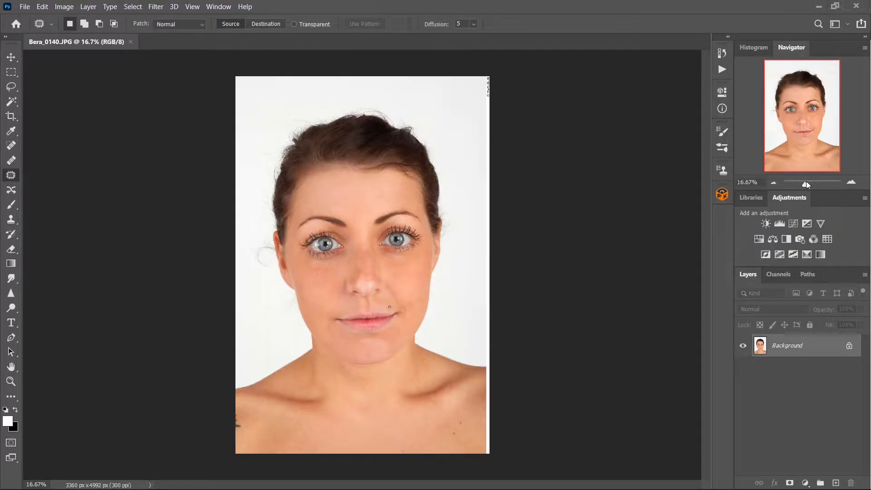
{"action": "mouse_move", "coordinate": [805, 184]}
{"action": "left_mouse_down"}
{"action": "mouse_move", "coordinate": [824, 183]}
{"action": "mouse_move", "coordinate": [799, 181]}
{"action": "mouse_move", "coordinate": [810, 183]}
{"action": "left_mouse_up"}
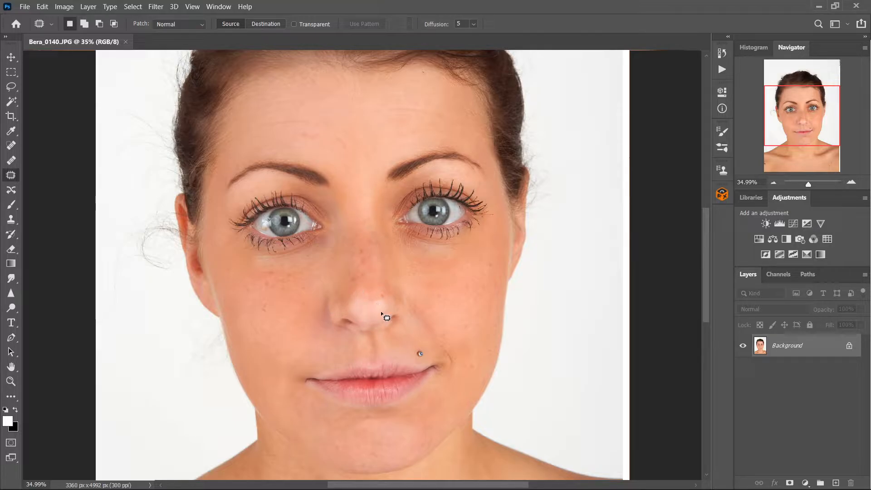
{"action": "scroll", "coordinate": [395, 352], "scroll_direction": "down", "scroll_amount": 5}
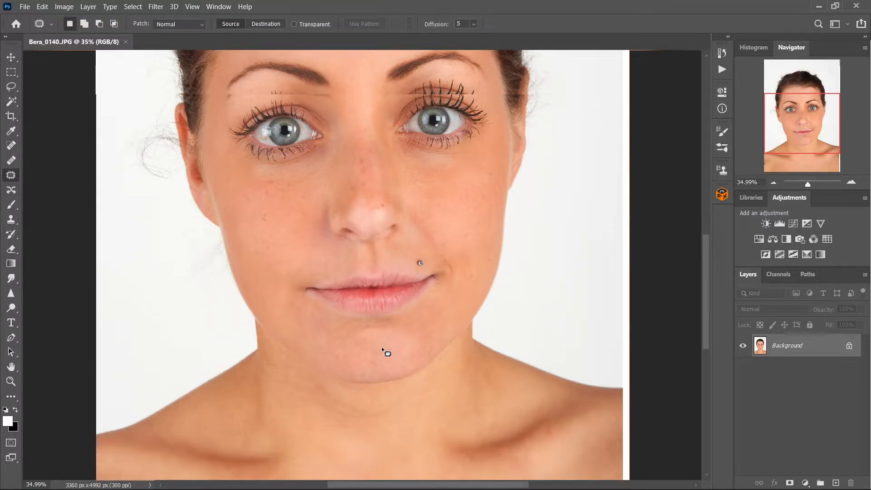
{"action": "scroll", "coordinate": [352, 315], "scroll_direction": "up", "scroll_amount": 5}
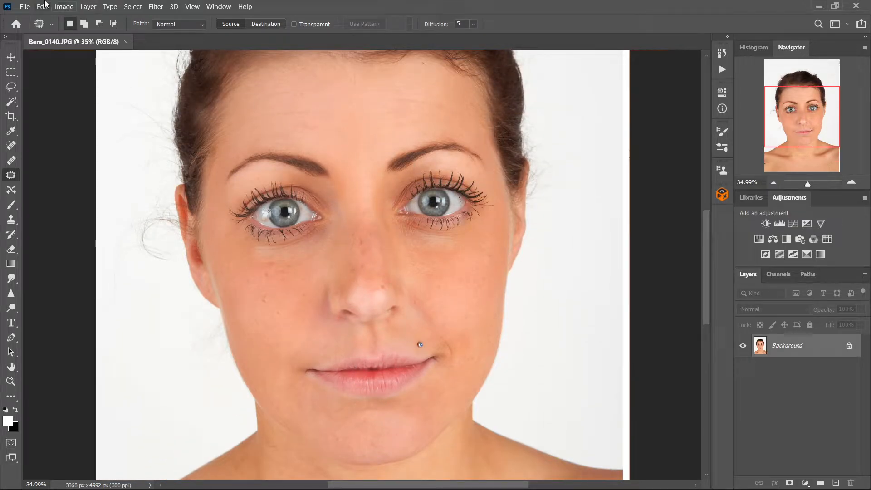
{"action": "left_click", "coordinate": [62, 7]}
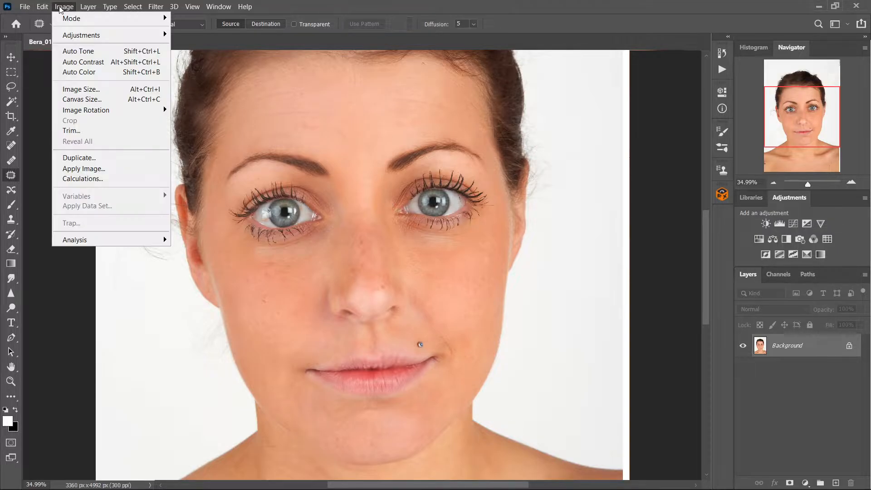
{"action": "mouse_move", "coordinate": [86, 36]}
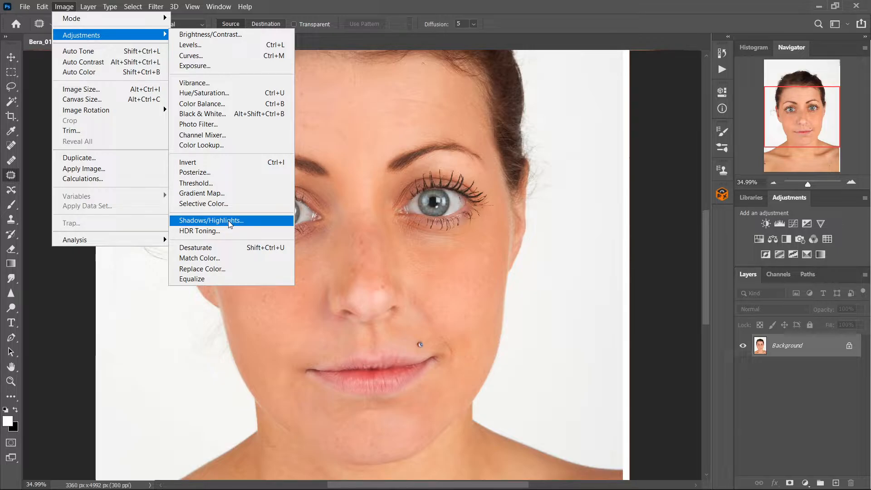
{"action": "left_click", "coordinate": [211, 221]}
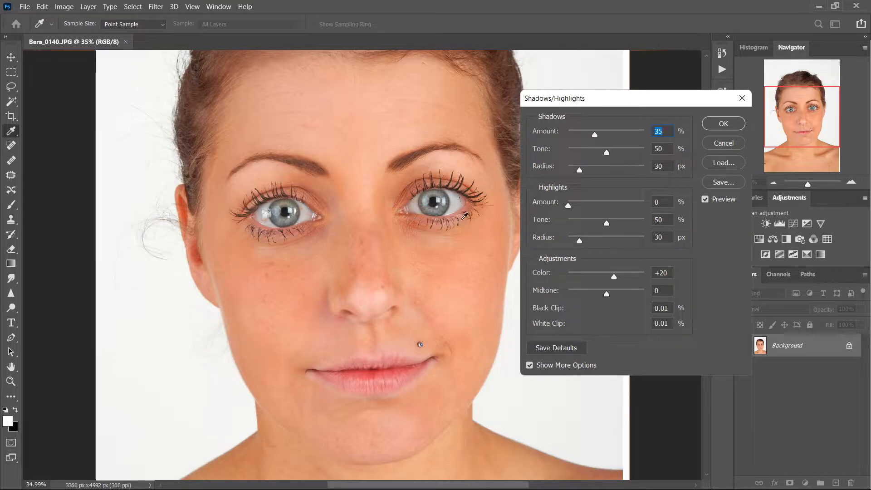
{"action": "left_click", "coordinate": [742, 98]}
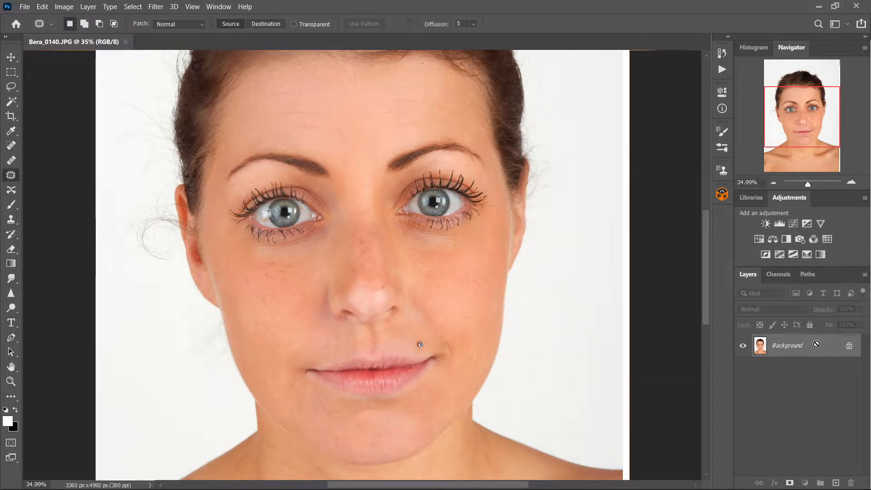
- Duplicate the Background layer of the portrait and hide the original
{"action": "key", "text": "ctrl+j"}
{"action": "left_click", "coordinate": [743, 369]}
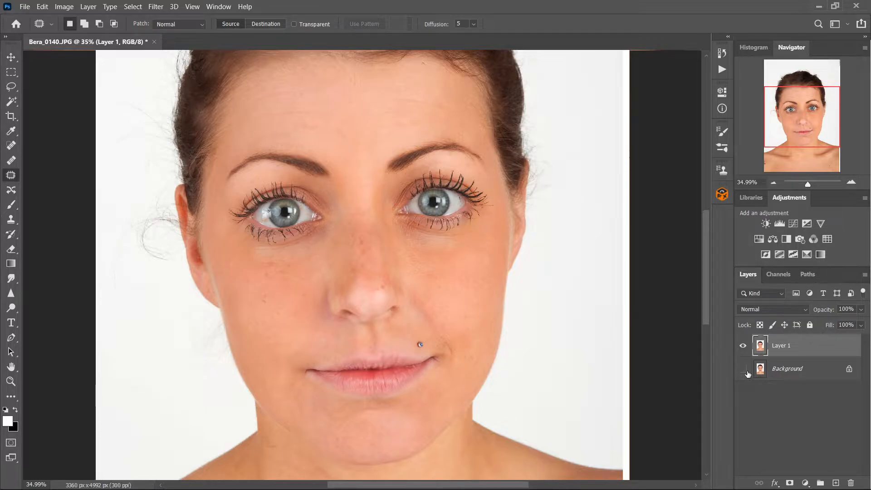
- Apply Shadows/Highlights to the duplicated layer: shadows amount 37%, tone 28%, radius 179 px; highlights tone 42%, radius 72 px; color -4, midtone +4
{"action": "left_click", "coordinate": [64, 7]}
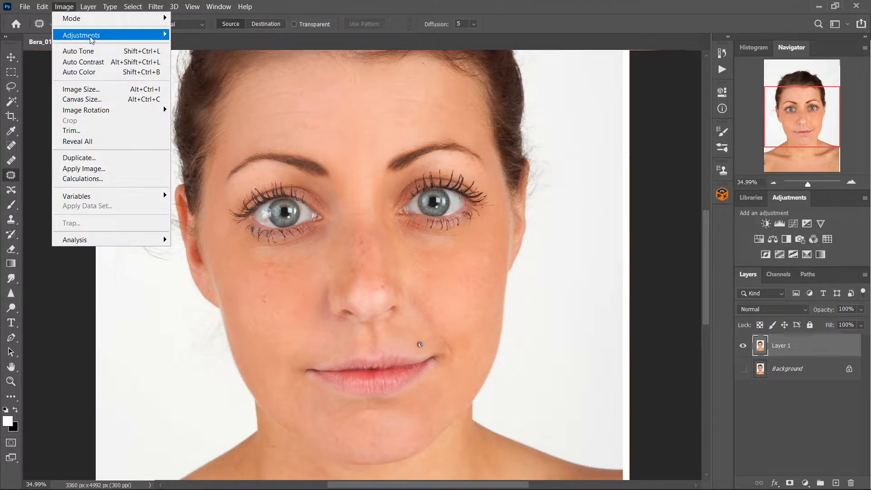
{"action": "mouse_move", "coordinate": [82, 35]}
{"action": "left_click", "coordinate": [206, 220]}
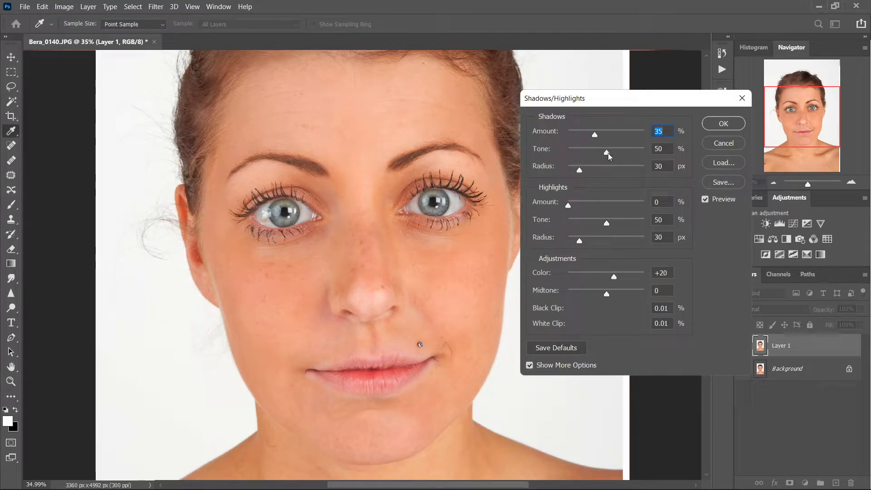
{"action": "mouse_move", "coordinate": [593, 137]}
{"action": "left_mouse_down"}
{"action": "mouse_move", "coordinate": [581, 137]}
{"action": "mouse_move", "coordinate": [597, 138]}
{"action": "left_mouse_up"}
{"action": "left_click_drag", "start_coordinate": [613, 277], "coordinate": [607, 295]}
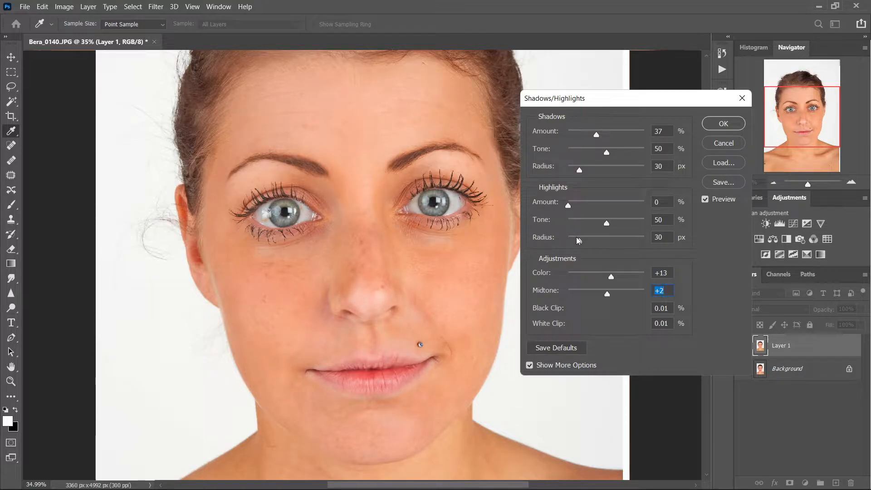
{"action": "left_click_drag", "start_coordinate": [581, 245], "coordinate": [600, 225]}
{"action": "left_click_drag", "start_coordinate": [579, 170], "coordinate": [593, 155]}
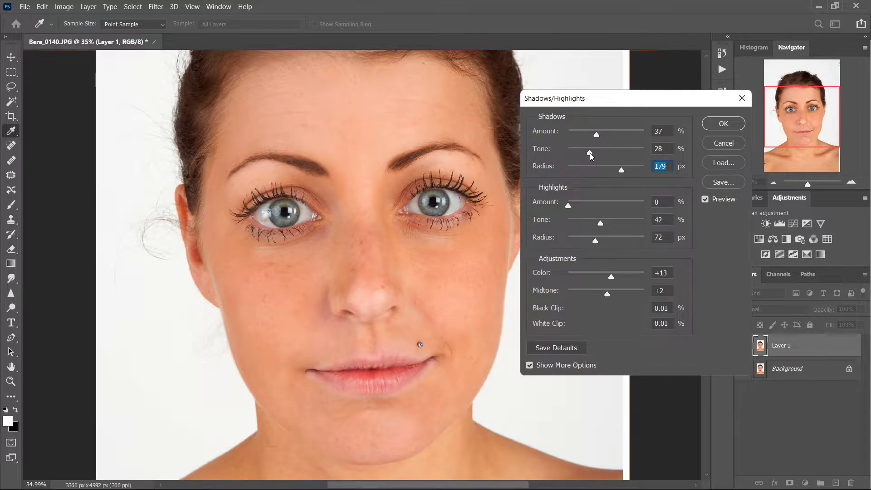
{"action": "mouse_move", "coordinate": [612, 278]}
{"action": "left_mouse_down"}
{"action": "mouse_move", "coordinate": [597, 278]}
{"action": "mouse_move", "coordinate": [616, 278]}
{"action": "mouse_move", "coordinate": [584, 295]}
{"action": "mouse_move", "coordinate": [610, 296]}
{"action": "mouse_move", "coordinate": [612, 280]}
{"action": "mouse_move", "coordinate": [605, 282]}
{"action": "left_mouse_up"}
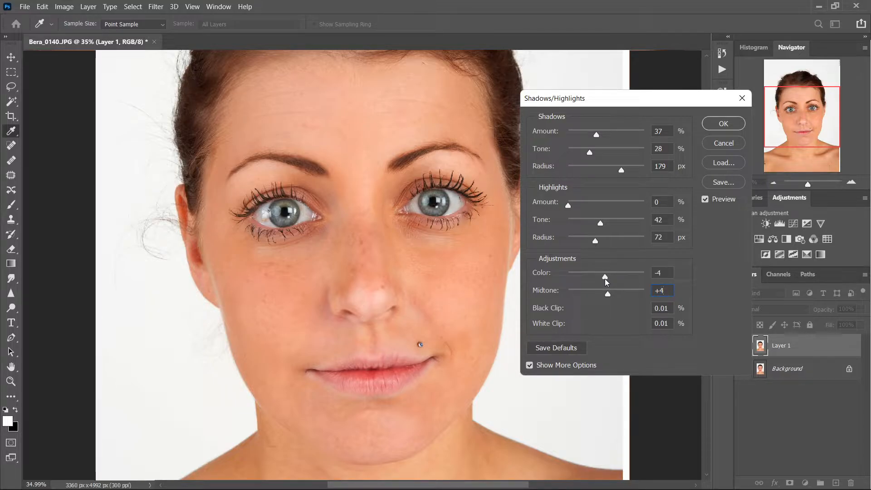
{"action": "left_click", "coordinate": [706, 126]}
{"action": "key", "text": "j"}
- Compare the whole portrait before and after Shadows/Highlights by toggling the visibility of the corrected layer over the Background
{"action": "mouse_move", "coordinate": [808, 185]}
{"action": "left_mouse_down"}
{"action": "mouse_move", "coordinate": [797, 184]}
{"action": "mouse_move", "coordinate": [806, 184]}
{"action": "left_mouse_up"}
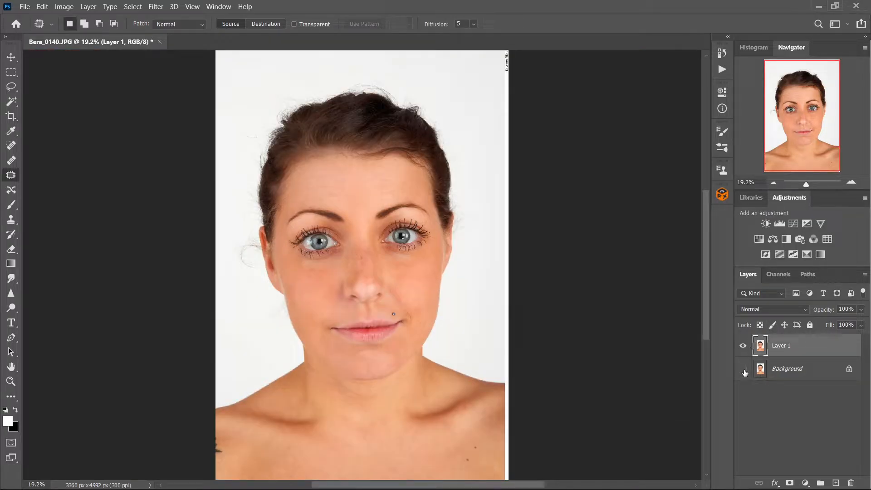
{"action": "left_click", "coordinate": [744, 369]}
{"action": "left_click", "coordinate": [743, 347]}
{"action": "left_click", "coordinate": [743, 346]}
{"action": "left_click", "coordinate": [743, 346]}
{"action": "left_click", "coordinate": [744, 347]}
{"action": "left_click", "coordinate": [744, 347]}
{"action": "left_click", "coordinate": [743, 347]}
- Add a Hue/Saturation adjustment layer above the corrected portrait, set its hue to -2 and slightly reduce the saturation
{"action": "left_click", "coordinate": [759, 239]}
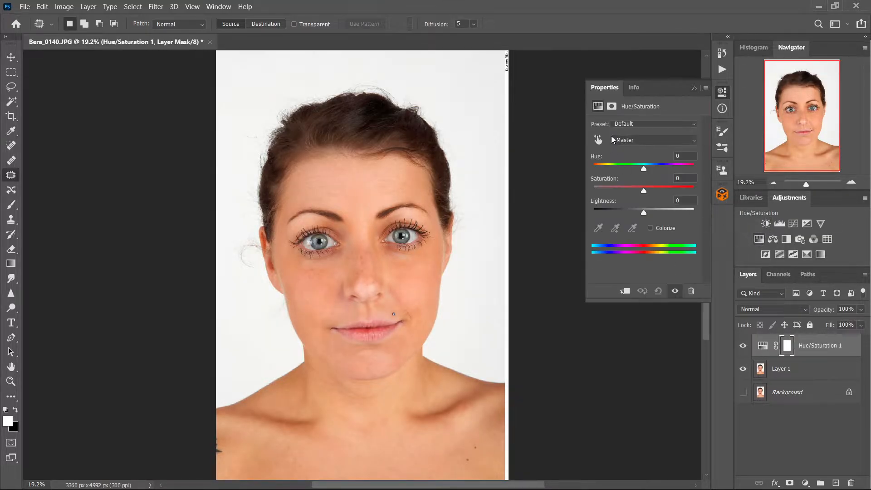
{"action": "left_click_drag", "start_coordinate": [649, 169], "coordinate": [652, 170]}
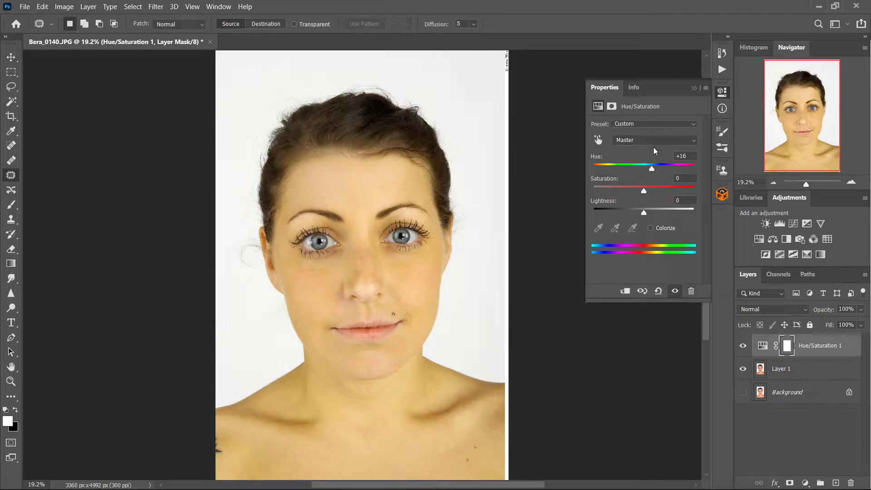
{"action": "mouse_move", "coordinate": [652, 168]}
{"action": "left_mouse_down"}
{"action": "mouse_move", "coordinate": [691, 168]}
{"action": "mouse_move", "coordinate": [618, 167]}
{"action": "mouse_move", "coordinate": [633, 177]}
{"action": "mouse_move", "coordinate": [623, 180]}
{"action": "mouse_move", "coordinate": [673, 190]}
{"action": "mouse_move", "coordinate": [658, 189]}
{"action": "mouse_move", "coordinate": [640, 170]}
{"action": "left_mouse_up"}
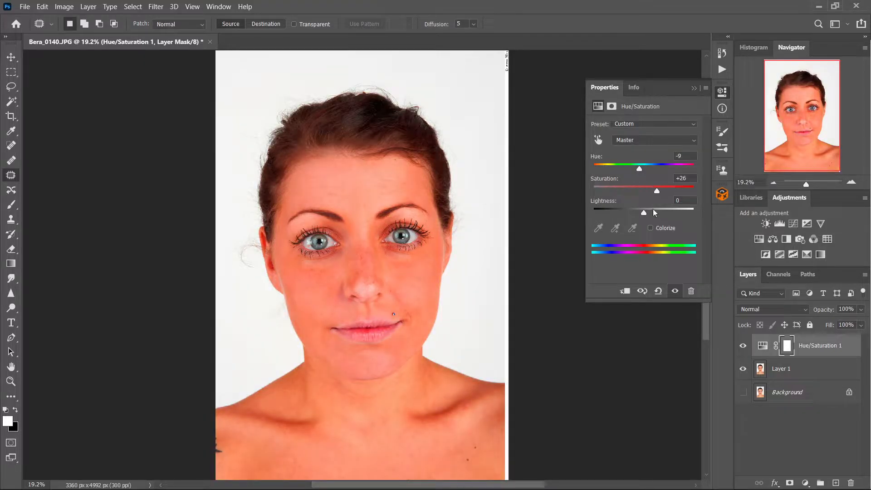
{"action": "left_click", "coordinate": [641, 171]}
{"action": "left_click_drag", "start_coordinate": [641, 171], "coordinate": [640, 193]}
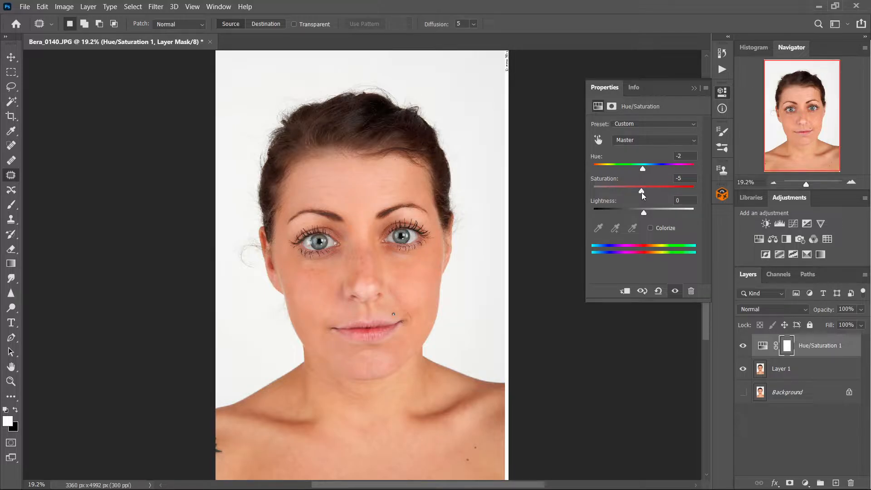
{"action": "left_click_drag", "start_coordinate": [643, 192], "coordinate": [635, 192]}
{"action": "left_click", "coordinate": [695, 89]}
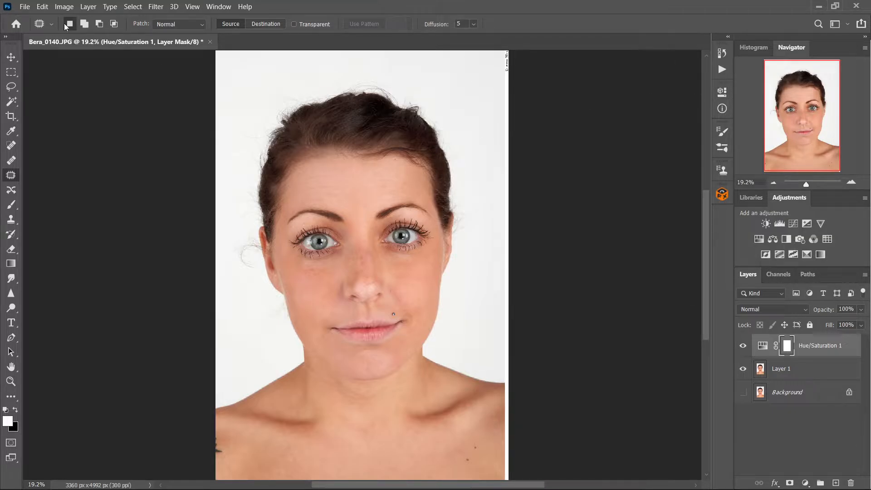
{"action": "left_click", "coordinate": [24, 6]}
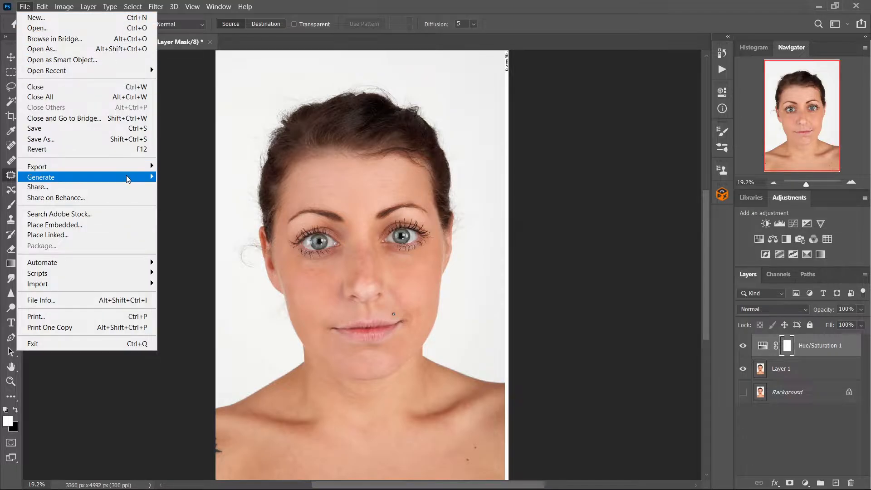
{"action": "mouse_move", "coordinate": [109, 263]}
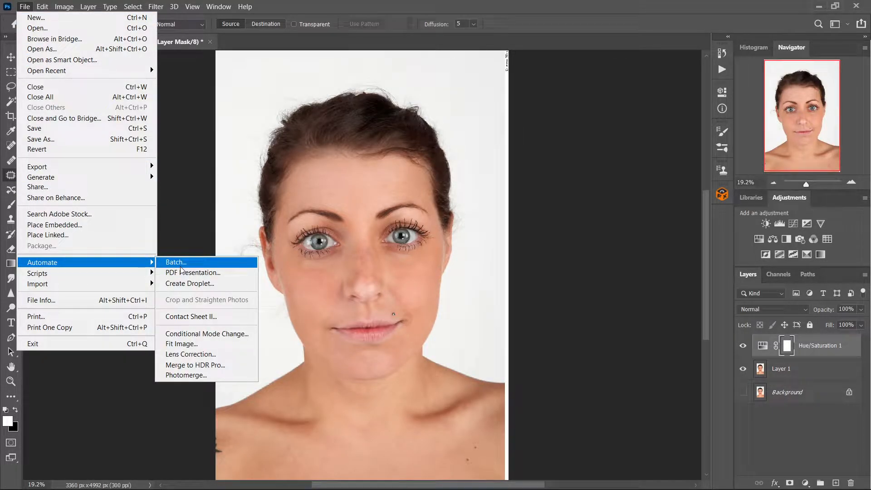
{"action": "left_click", "coordinate": [190, 205]}
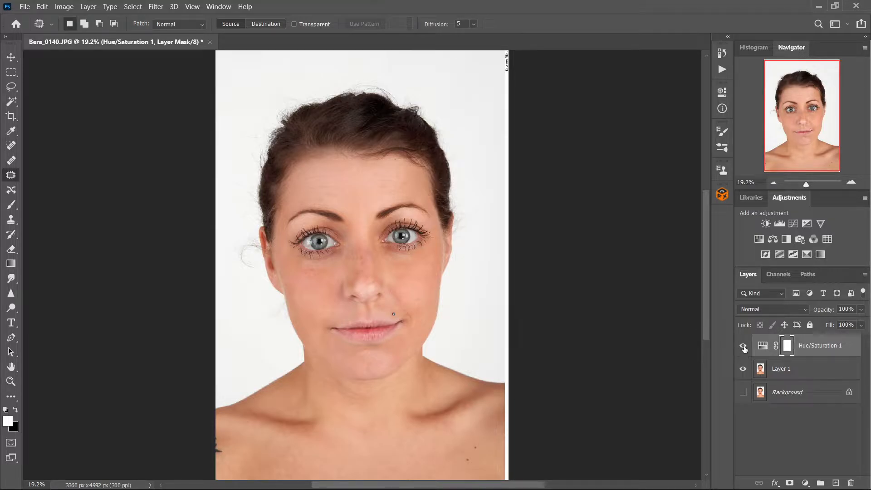
- Hide all three layers and show them again one by one from the Background up to compare each correction stage
{"action": "left_click_drag", "start_coordinate": [743, 346], "coordinate": [751, 397]}
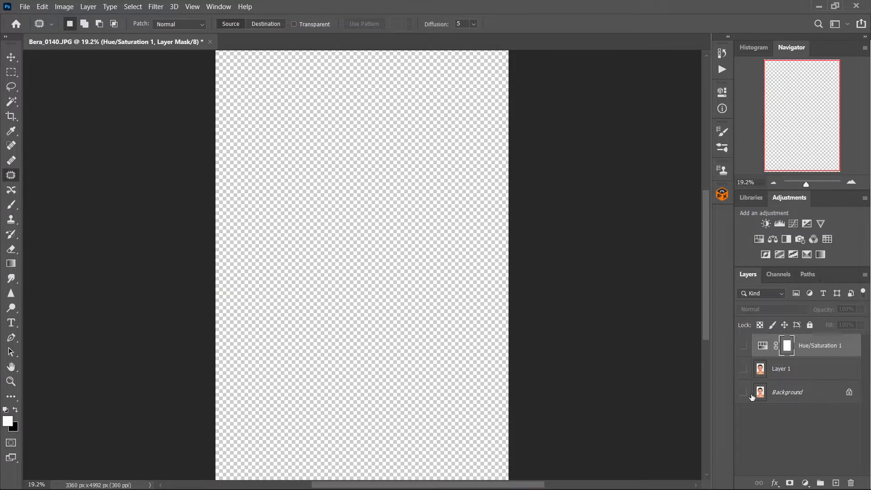
{"action": "left_click", "coordinate": [751, 395]}
{"action": "left_click", "coordinate": [744, 369]}
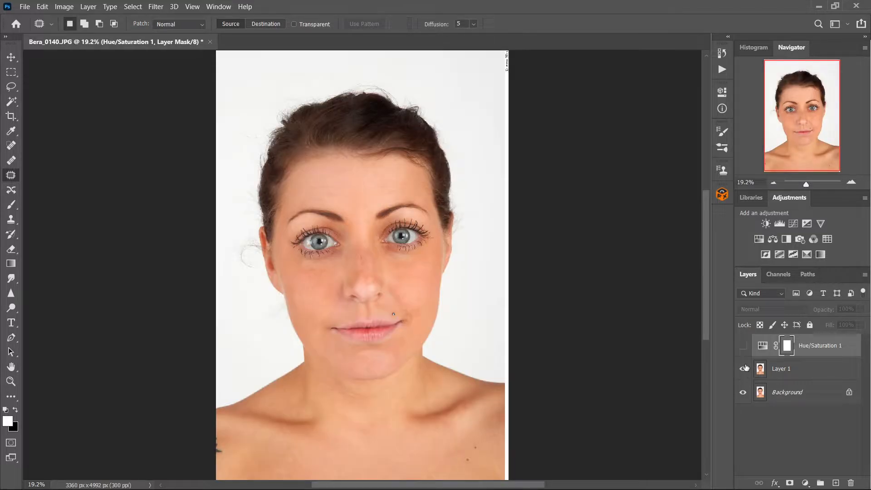
{"action": "left_click", "coordinate": [744, 346]}
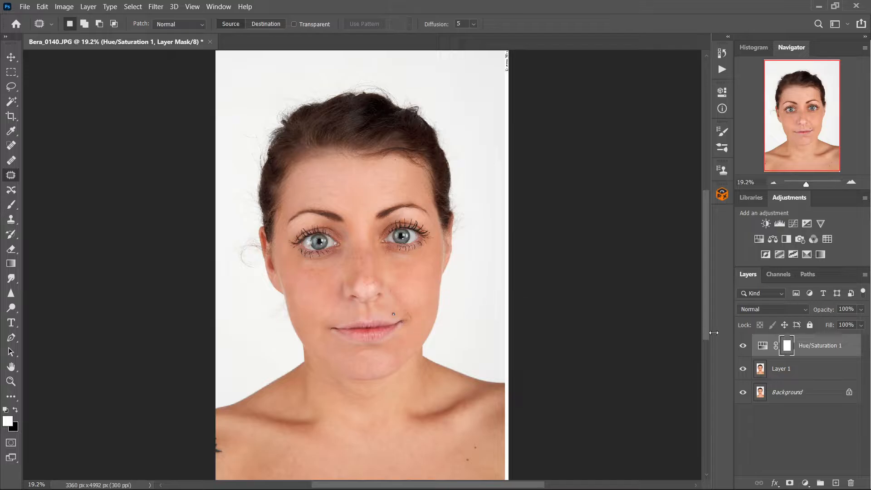
- Compare the portrait with and without the Hue/Saturation adjustment, leaving the adjustment layer visible
{"action": "left_click", "coordinate": [743, 347]}
{"action": "left_click", "coordinate": [744, 347]}
{"action": "left_click", "coordinate": [744, 348]}
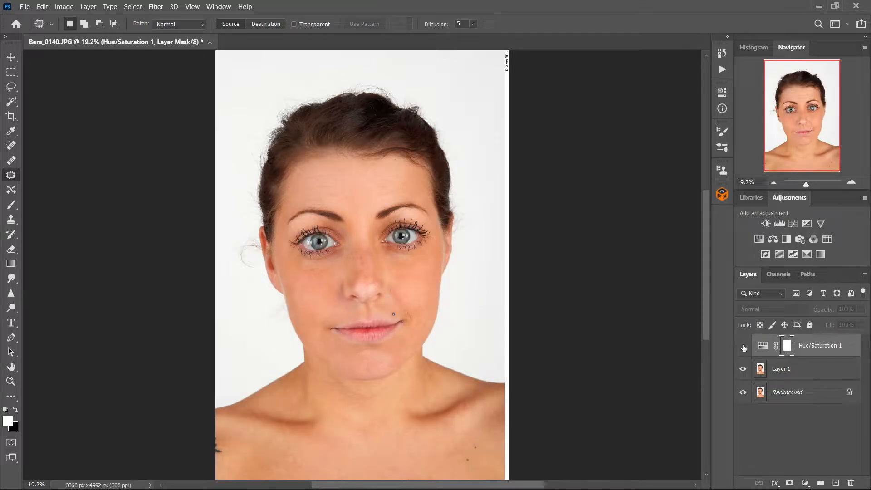
{"action": "left_click", "coordinate": [744, 348]}
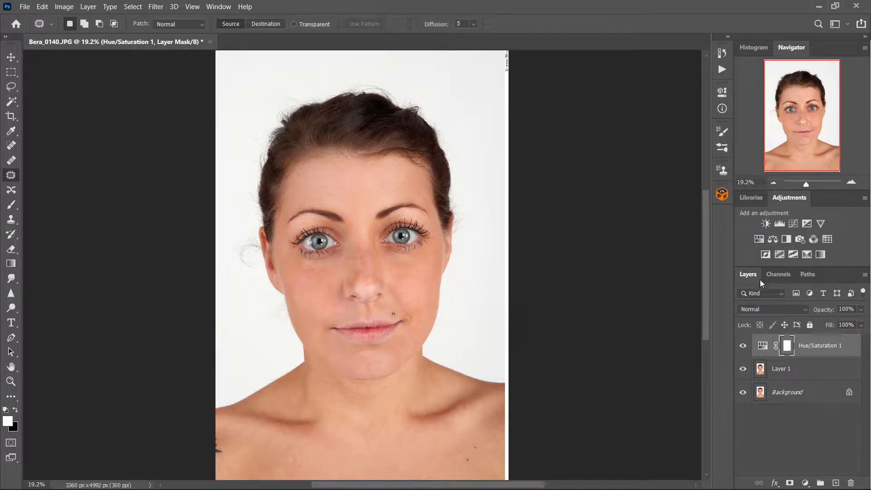
- Compare the skin colour across the face at a closer zoom by repeatedly toggling the Hue/Saturation 1 layer's visibility
{"action": "left_click", "coordinate": [742, 348]}
{"action": "left_click", "coordinate": [742, 348]}
{"action": "left_click", "coordinate": [741, 348]}
{"action": "left_click", "coordinate": [741, 348]}
{"action": "left_click_drag", "start_coordinate": [815, 186], "coordinate": [808, 189]}
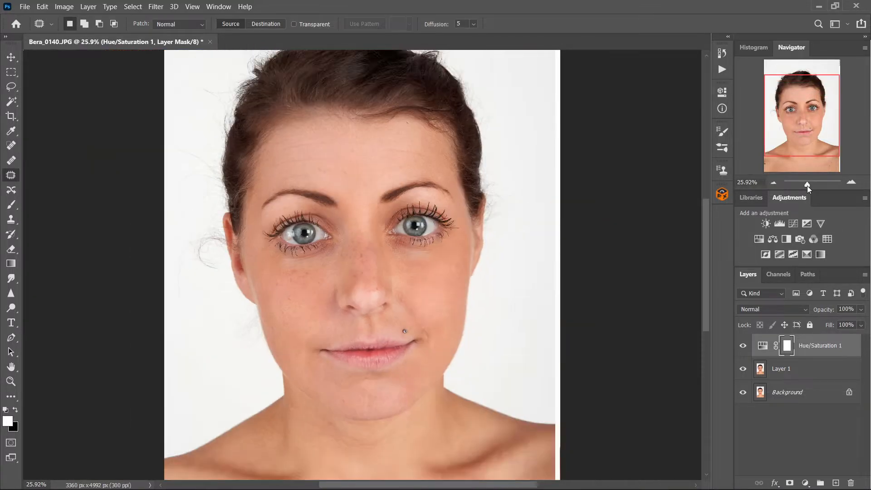
{"action": "left_click", "coordinate": [745, 348]}
{"action": "left_click", "coordinate": [744, 347]}
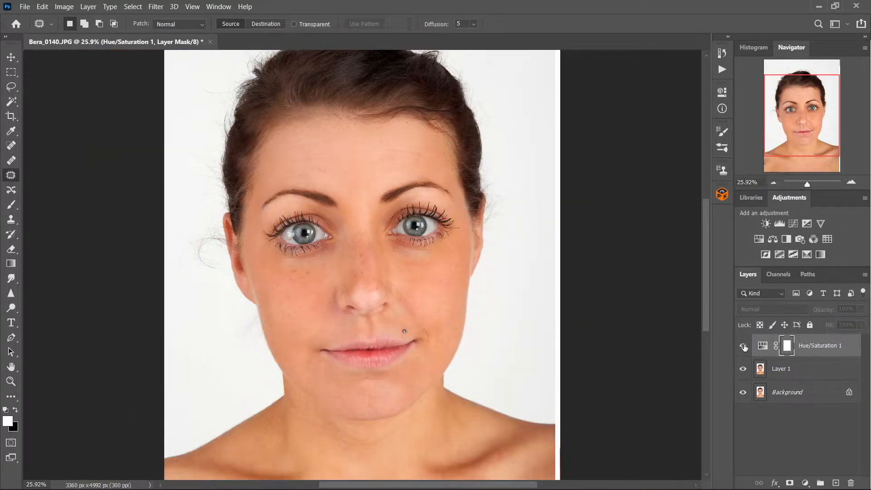
{"action": "left_click", "coordinate": [744, 348]}
{"action": "left_click", "coordinate": [744, 347]}
{"action": "left_click", "coordinate": [744, 347]}
{"action": "left_click", "coordinate": [745, 347]}
{"action": "left_click", "coordinate": [745, 348]}
{"action": "left_click", "coordinate": [744, 347]}
{"action": "left_click", "coordinate": [745, 348]}
{"action": "left_click", "coordinate": [744, 347]}
{"action": "left_click", "coordinate": [744, 348]}
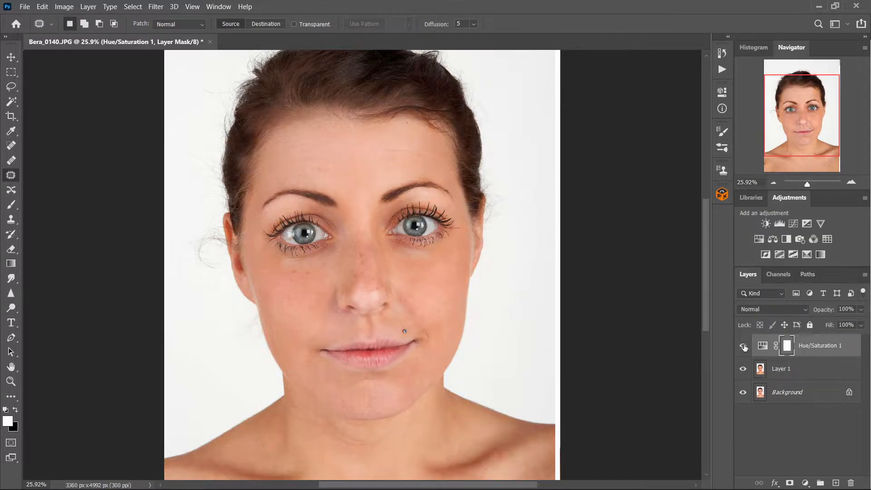
{"action": "left_click", "coordinate": [744, 347]}
{"action": "left_click", "coordinate": [745, 348]}
- Switch to Mari and inspect the untextured character's head and upper body
{"action": "scroll", "coordinate": [394, 340], "scroll_direction": "down", "scroll_amount": 2}
{"action": "scroll", "coordinate": [398, 344], "scroll_direction": "up", "scroll_amount": 2}
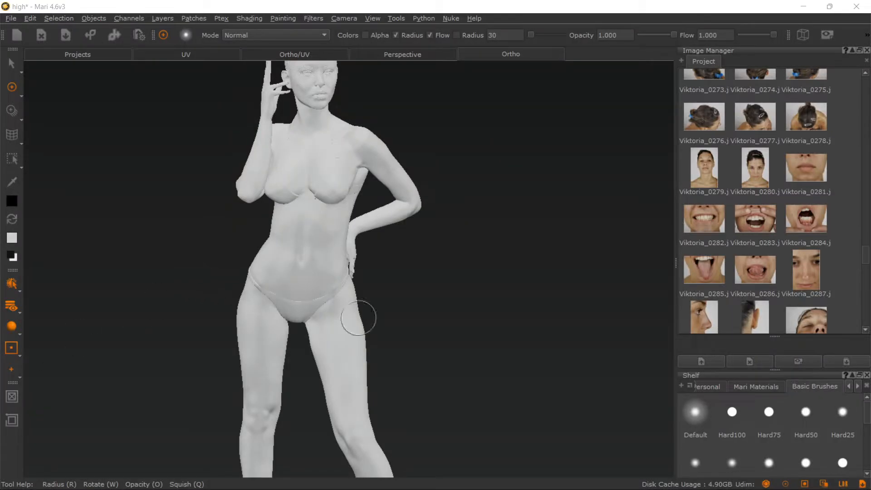
{"action": "mouse_move", "coordinate": [441, 305]}
{"action": "right_mouse_down"}
{"action": "mouse_move", "coordinate": [404, 285]}
{"action": "mouse_move", "coordinate": [465, 298]}
{"action": "right_mouse_up"}
{"action": "mouse_move", "coordinate": [465, 299]}
{"action": "left_mouse_down", "text": "alt"}
{"action": "mouse_move", "coordinate": [337, 282]}
{"action": "mouse_move", "coordinate": [467, 280]}
{"action": "mouse_move", "coordinate": [452, 240]}
{"action": "left_mouse_up", "text": "alt"}
{"action": "middle_click_drag", "start_coordinate": [432, 245], "coordinate": [479, 374], "text": "alt"}
{"action": "scroll", "coordinate": [356, 280], "scroll_direction": "up", "scroll_amount": 7}
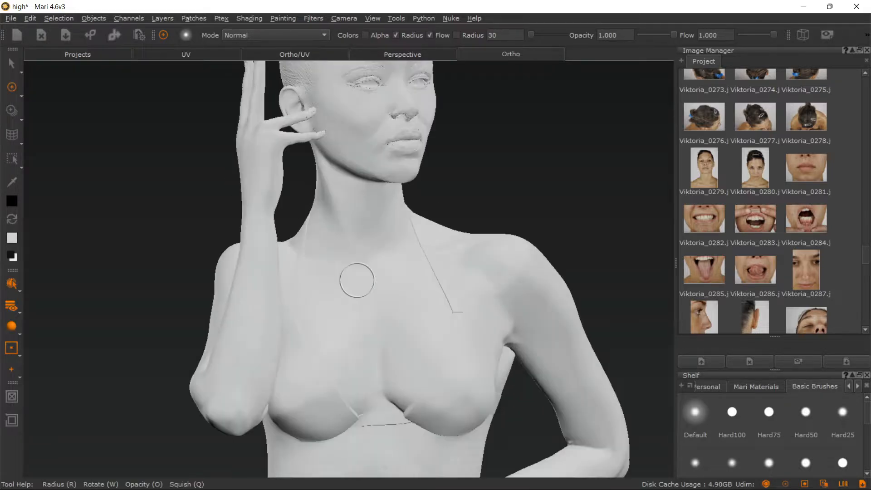
{"action": "scroll", "coordinate": [354, 269], "scroll_direction": "down", "scroll_amount": 5}
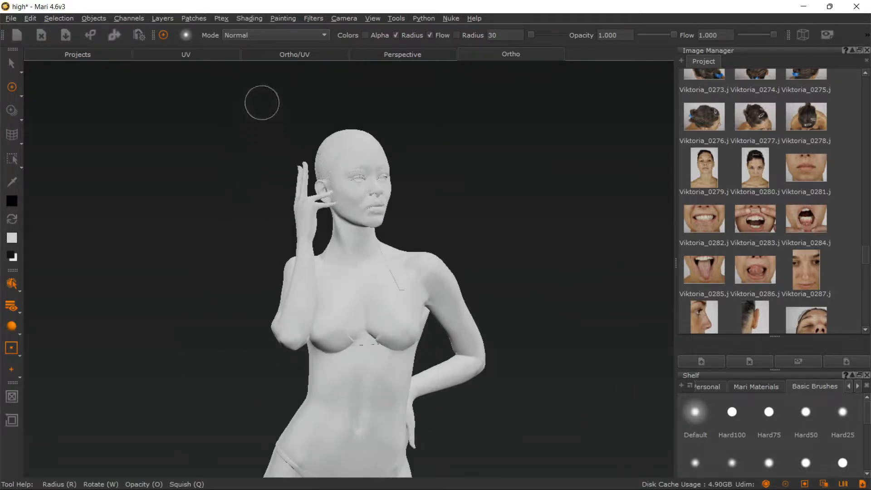
- Compare Full shading with Basic shading on the character, returning to Basic and viewing the figure from the front
{"action": "left_click", "coordinate": [249, 19]}
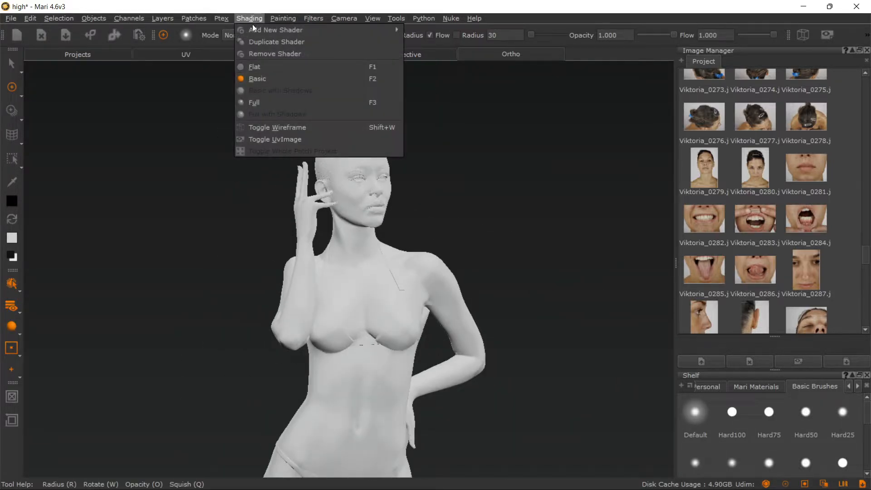
{"action": "left_click", "coordinate": [268, 104]}
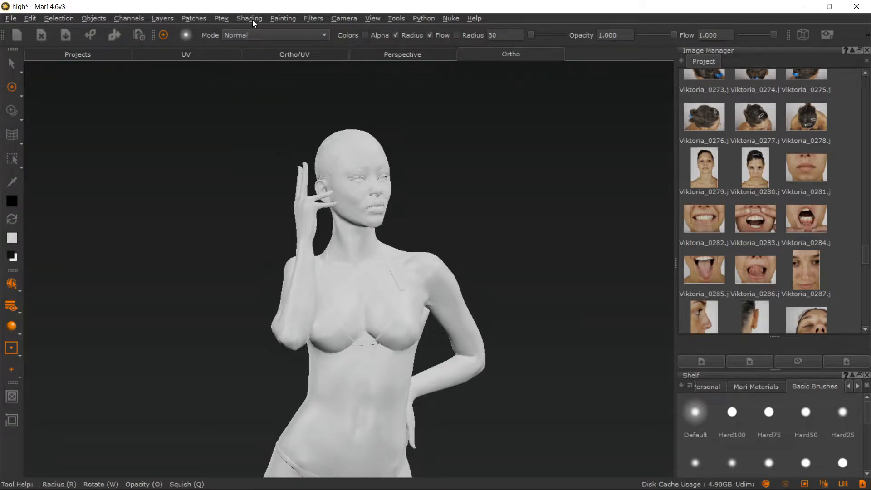
{"action": "left_click", "coordinate": [251, 19]}
{"action": "left_click", "coordinate": [256, 79]}
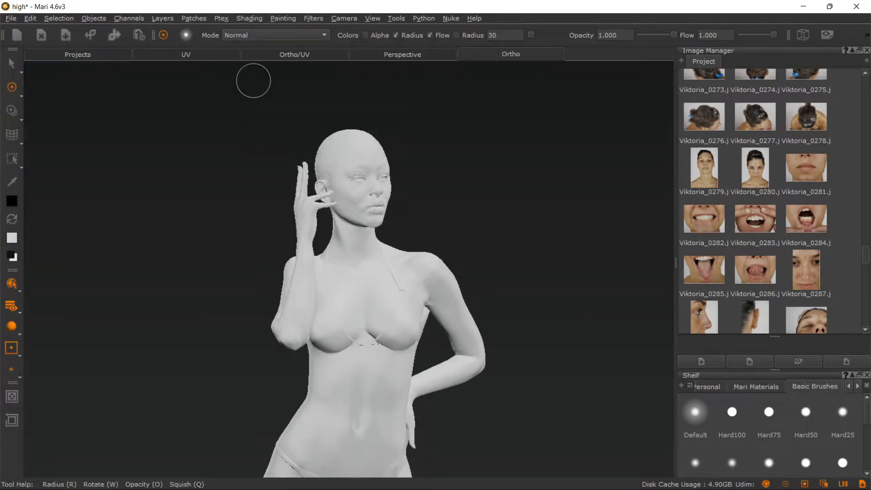
{"action": "middle_click_drag", "start_coordinate": [351, 237], "coordinate": [330, 147], "text": "alt"}
{"action": "scroll", "coordinate": [330, 145], "scroll_direction": "down", "scroll_amount": 5}
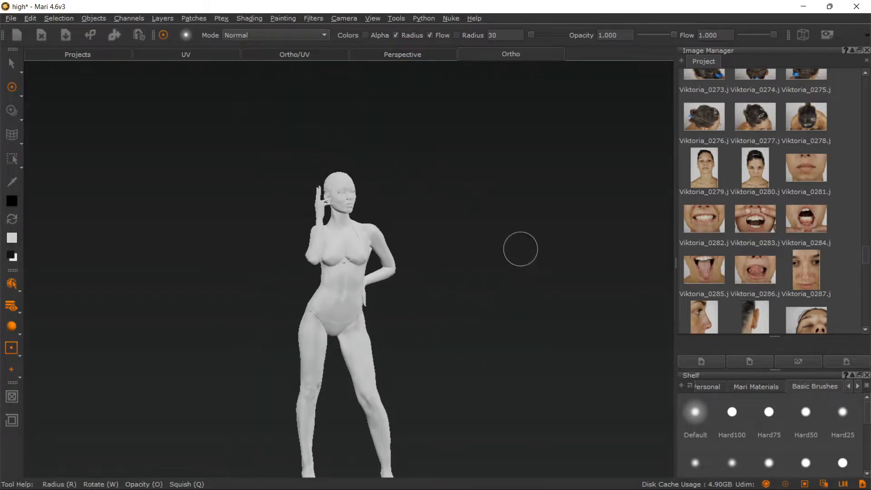
{"action": "scroll", "coordinate": [363, 155], "scroll_direction": "up", "scroll_amount": 5}
{"action": "left_click_drag", "start_coordinate": [449, 245], "coordinate": [408, 248], "text": "alt"}
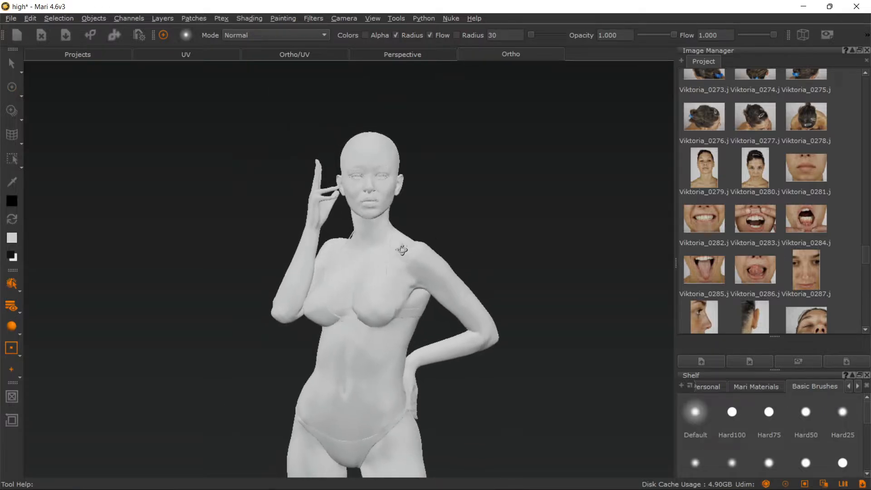
{"action": "right_click_drag", "start_coordinate": [408, 231], "coordinate": [416, 208], "text": "alt"}
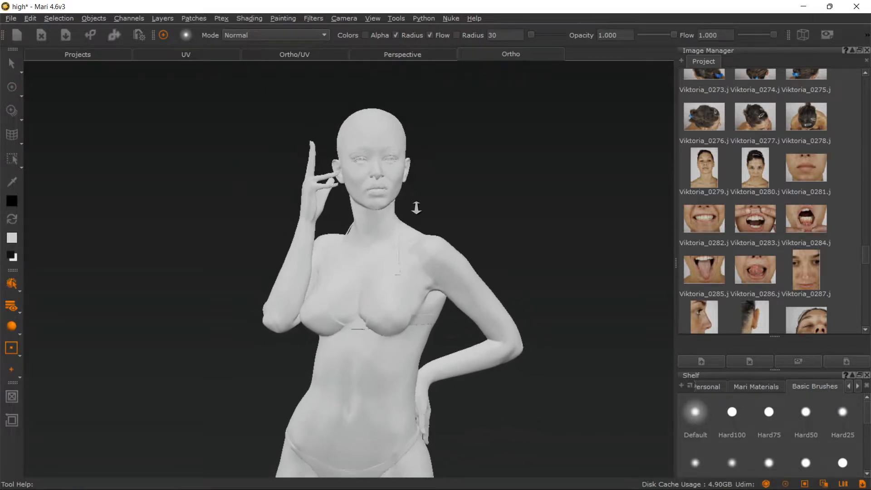
- Open the Layers palette to check the color channel's layer stack, and close it again
{"action": "left_click", "coordinate": [372, 17]}
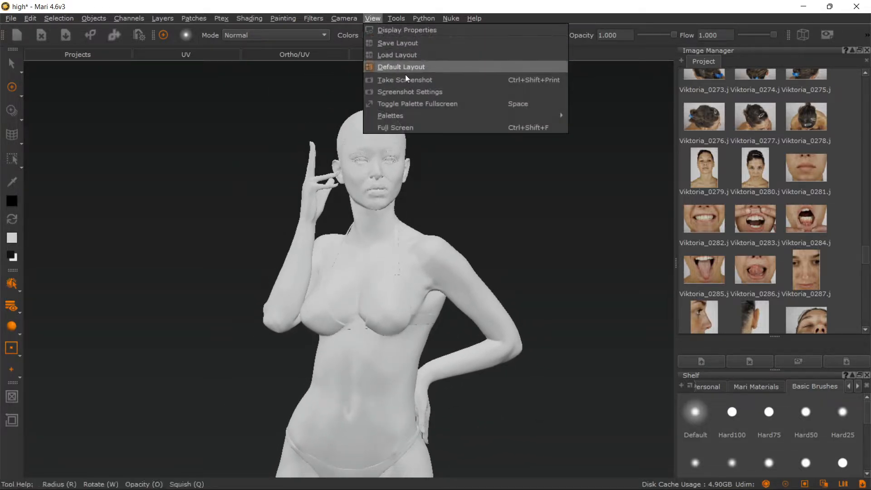
{"action": "left_click", "coordinate": [315, 94]}
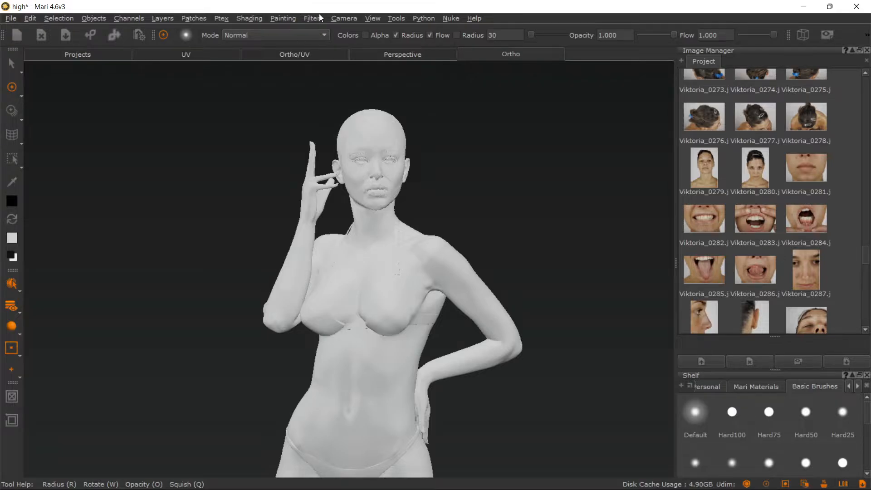
{"action": "left_click", "coordinate": [370, 18]}
{"action": "mouse_move", "coordinate": [519, 115]}
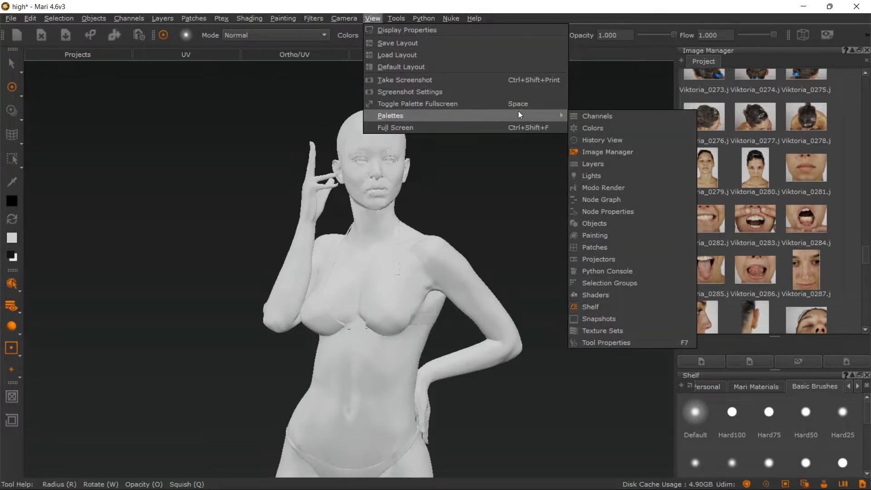
{"action": "left_click", "coordinate": [631, 163]}
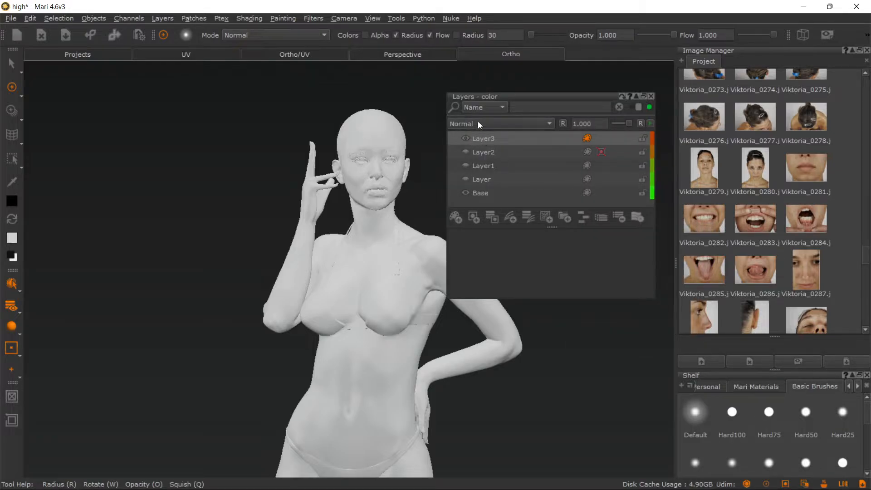
{"action": "left_click", "coordinate": [649, 97]}
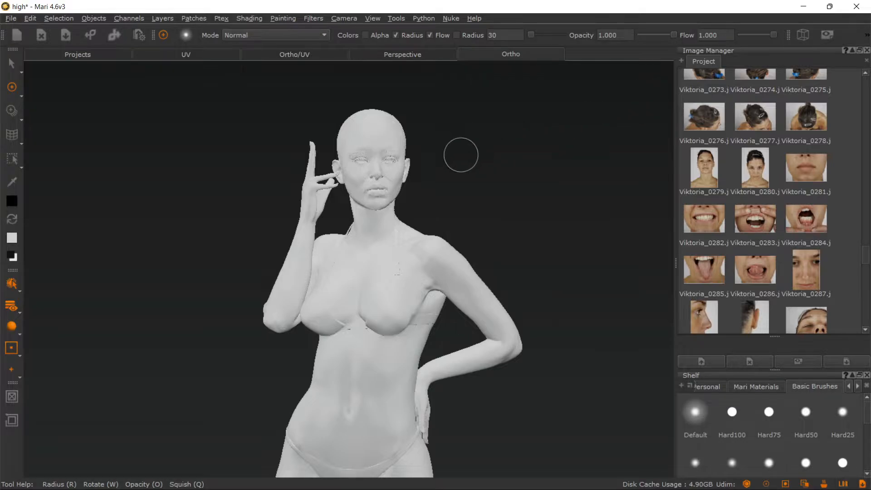
- Bake the pending paint and load the Viktoria_0279 face photo as the Paint Through image over the character
{"action": "key", "text": "b"}
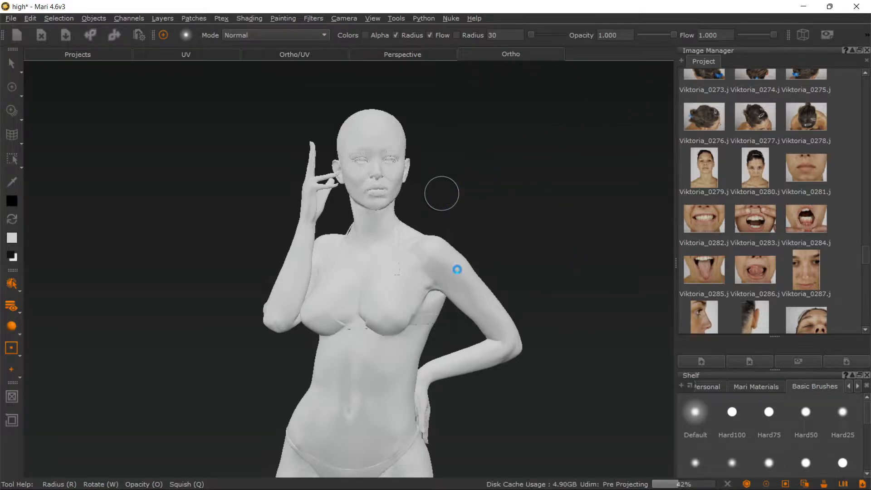
{"action": "scroll", "coordinate": [196, 233], "scroll_direction": "up", "scroll_amount": 3}
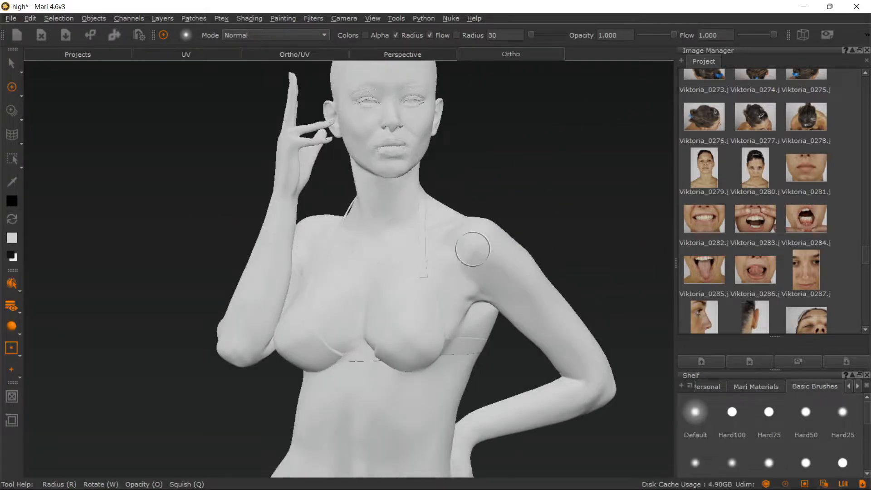
{"action": "scroll", "coordinate": [476, 225], "scroll_direction": "down", "scroll_amount": 3}
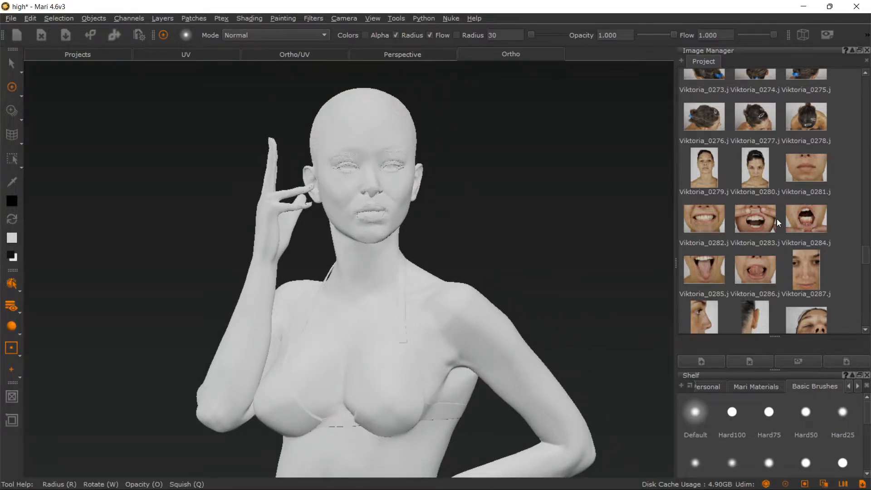
{"action": "mouse_move", "coordinate": [706, 169]}
{"action": "left_mouse_down"}
{"action": "mouse_move", "coordinate": [364, 206]}
{"action": "mouse_move", "coordinate": [368, 198]}
{"action": "mouse_move", "coordinate": [369, 211]}
{"action": "left_mouse_up"}
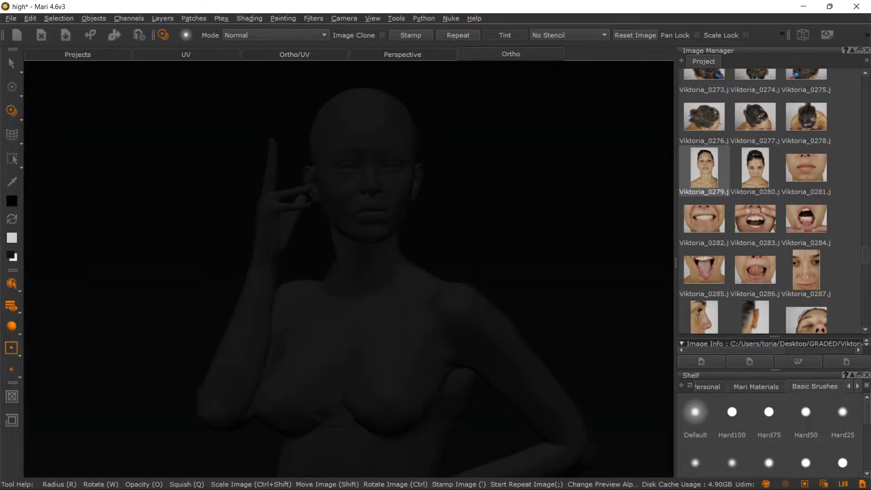
- Set the paint colours to white foreground and black background, swapping them to compare their effect on the projected photo
{"action": "left_click", "coordinate": [14, 254]}
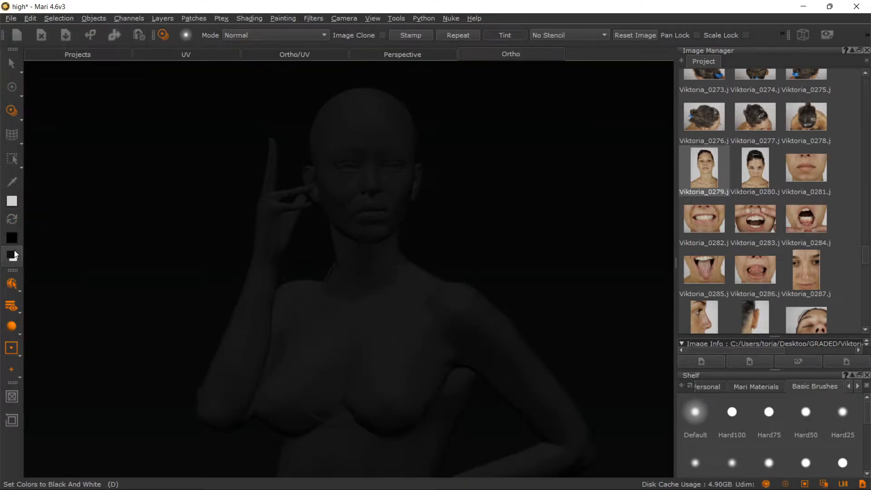
{"action": "left_click", "coordinate": [15, 220]}
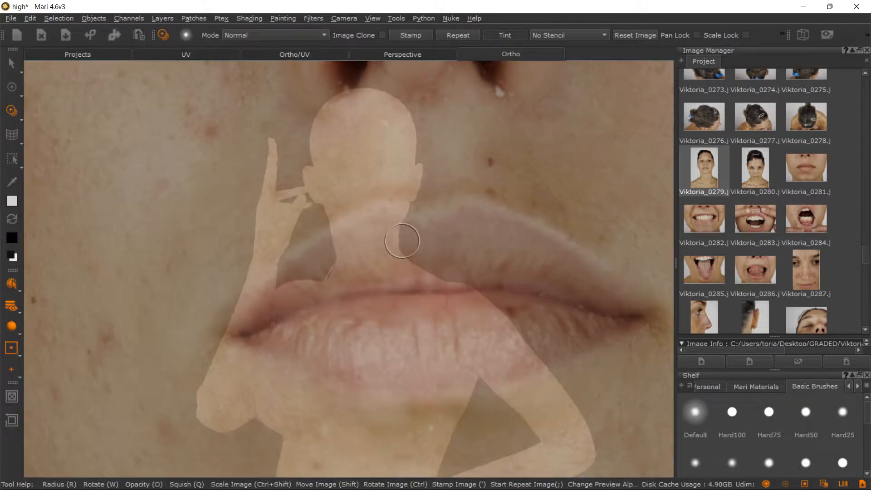
{"action": "scroll", "coordinate": [505, 219], "scroll_direction": "down", "scroll_amount": 5}
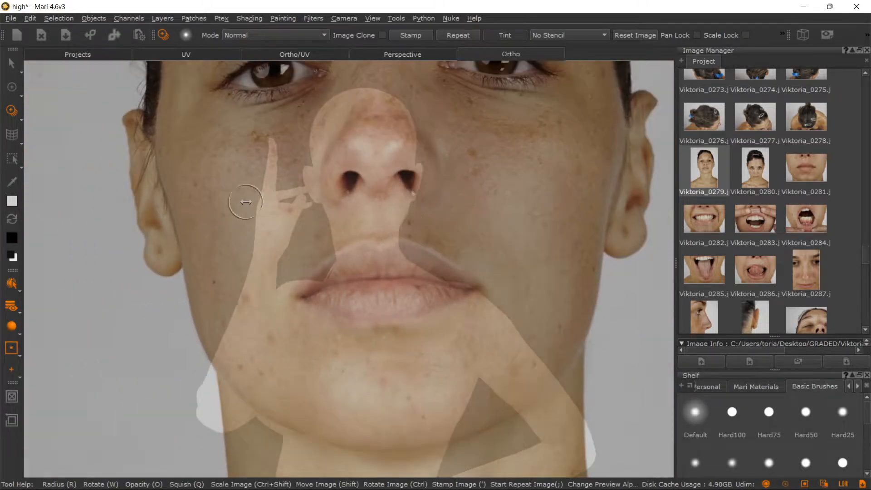
{"action": "left_click", "coordinate": [9, 227]}
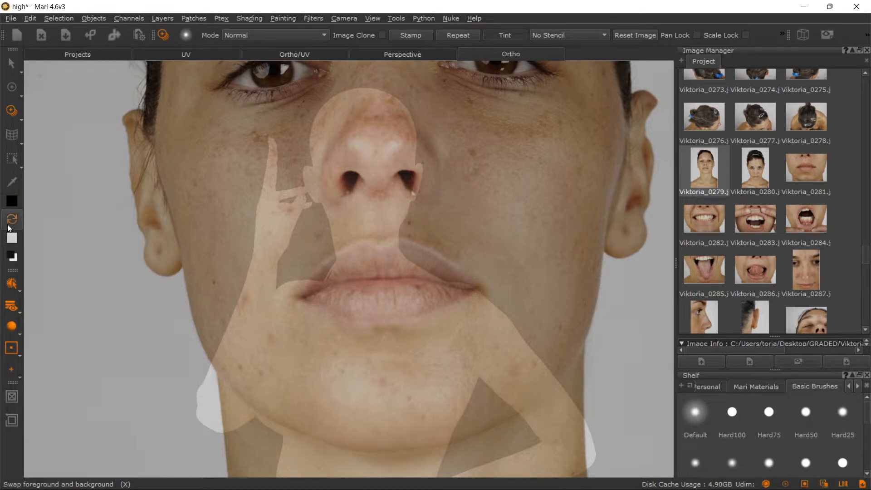
{"action": "left_click", "coordinate": [12, 222]}
{"action": "left_click", "coordinate": [12, 222]}
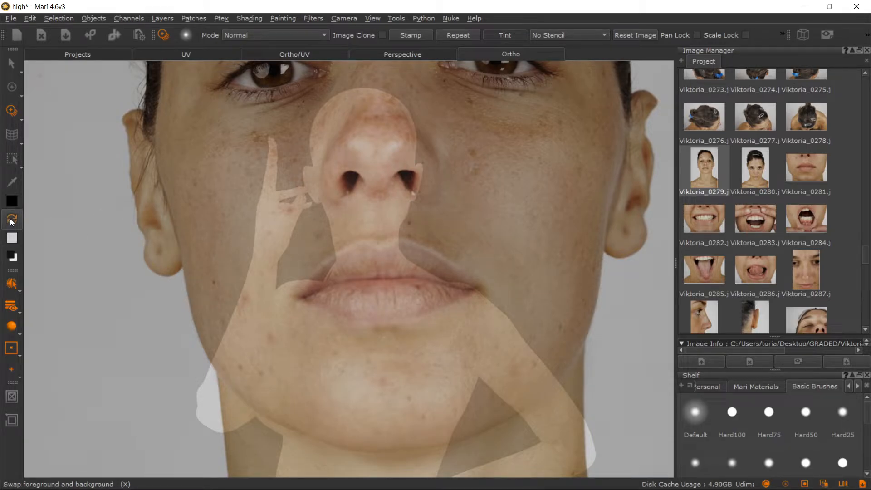
{"action": "left_click", "coordinate": [13, 257]}
- Scale the face photo down to the size of the character's head, align it over the face and paint its forehead onto the model
{"action": "left_click_drag", "start_coordinate": [490, 198], "coordinate": [210, 189], "text": "ctrl+shift"}
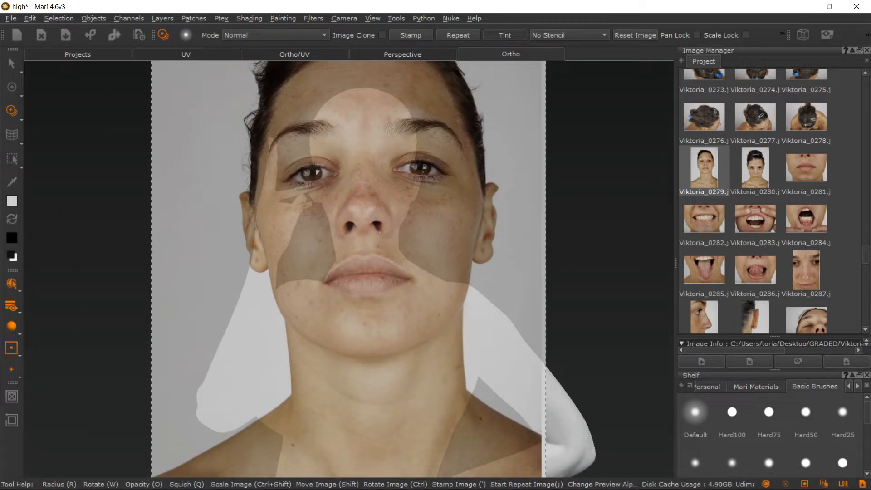
{"action": "left_click_drag", "start_coordinate": [340, 205], "coordinate": [429, 192], "text": "ctrl+shift"}
{"action": "middle_click_drag", "start_coordinate": [423, 204], "coordinate": [397, 280], "text": "alt"}
{"action": "right_click_drag", "start_coordinate": [376, 279], "coordinate": [377, 151], "text": "alt"}
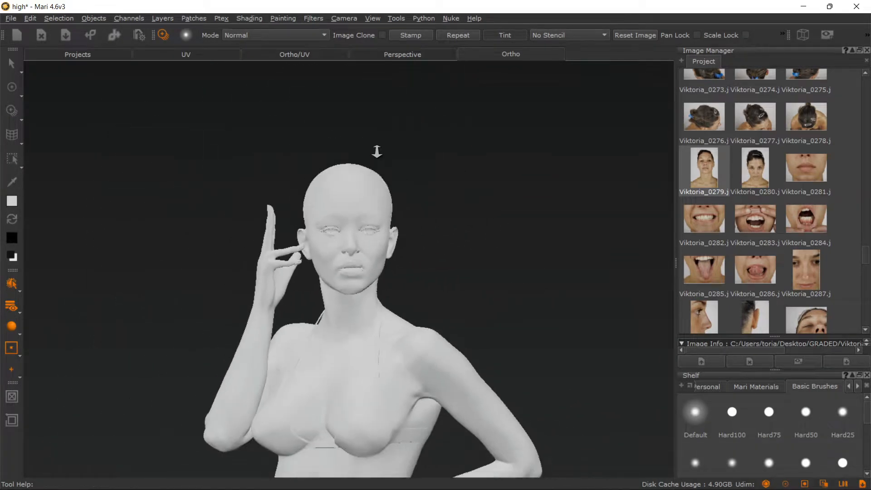
{"action": "middle_click_drag", "start_coordinate": [458, 253], "coordinate": [452, 189], "text": "alt"}
{"action": "key", "text": "t"}
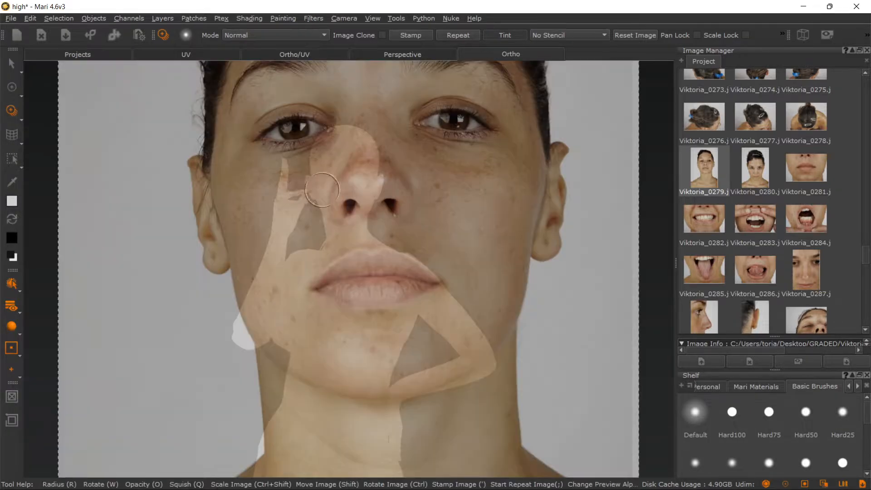
{"action": "left_click_drag", "start_coordinate": [463, 217], "coordinate": [268, 221], "text": "ctrl+shift"}
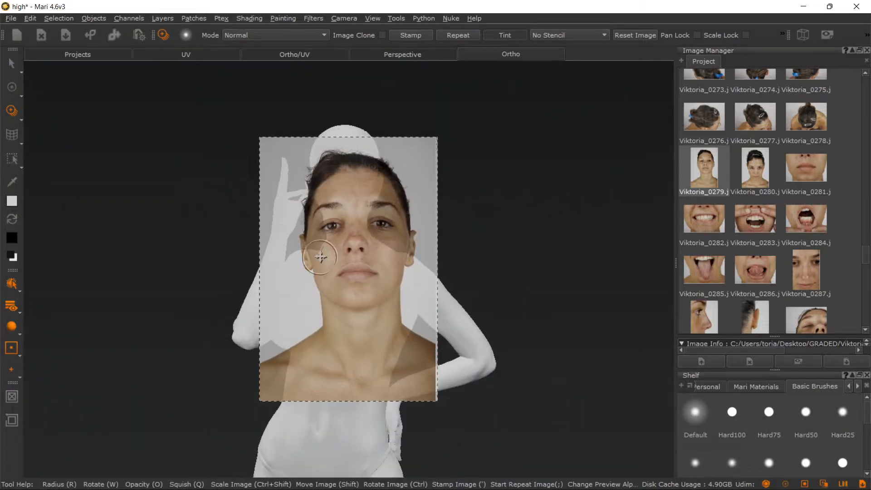
{"action": "left_click_drag", "start_coordinate": [318, 254], "coordinate": [333, 200], "text": "shift"}
{"action": "right_click_drag", "start_coordinate": [419, 258], "coordinate": [384, 235], "text": "alt"}
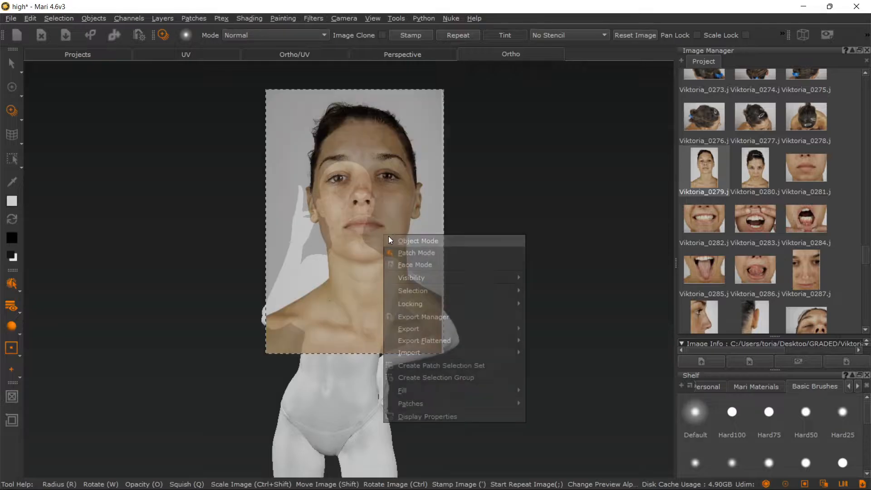
{"action": "mouse_move", "coordinate": [364, 193]}
{"action": "left_mouse_down", "text": "shift"}
{"action": "mouse_move", "coordinate": [337, 200]}
{"action": "mouse_move", "coordinate": [349, 167]}
{"action": "mouse_move", "coordinate": [335, 169]}
{"action": "mouse_move", "coordinate": [355, 169]}
{"action": "left_mouse_up", "text": "shift"}
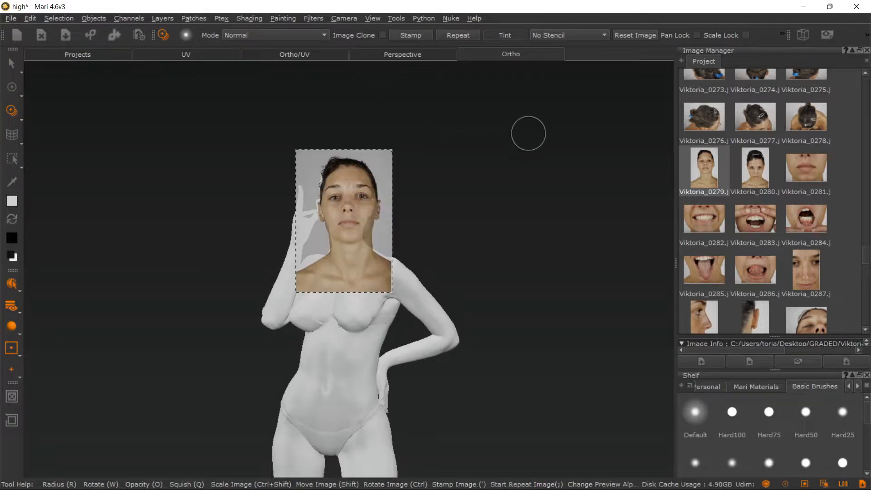
- Examine the painted forehead and hairline on the character's head up close
{"action": "right_click_drag", "start_coordinate": [393, 218], "coordinate": [499, 290], "text": "alt"}
{"action": "middle_click_drag", "start_coordinate": [460, 235], "coordinate": [462, 392], "text": "alt"}
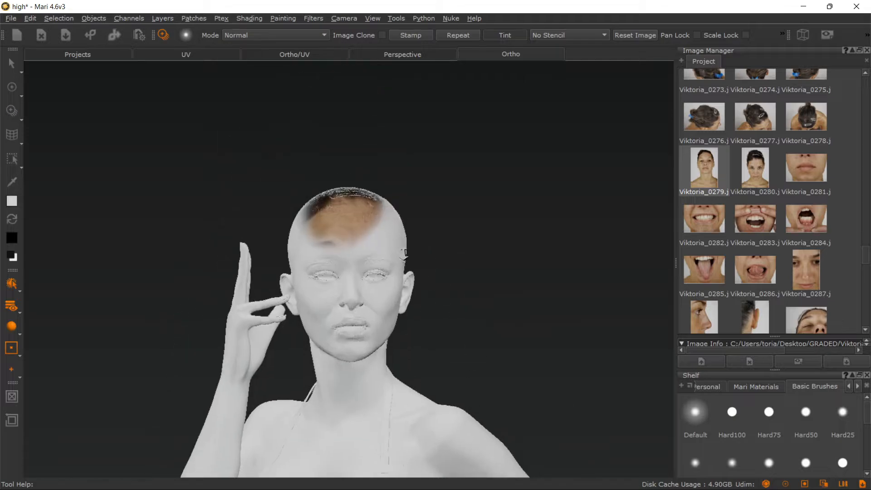
{"action": "right_click_drag", "start_coordinate": [420, 295], "coordinate": [508, 340], "text": "alt"}
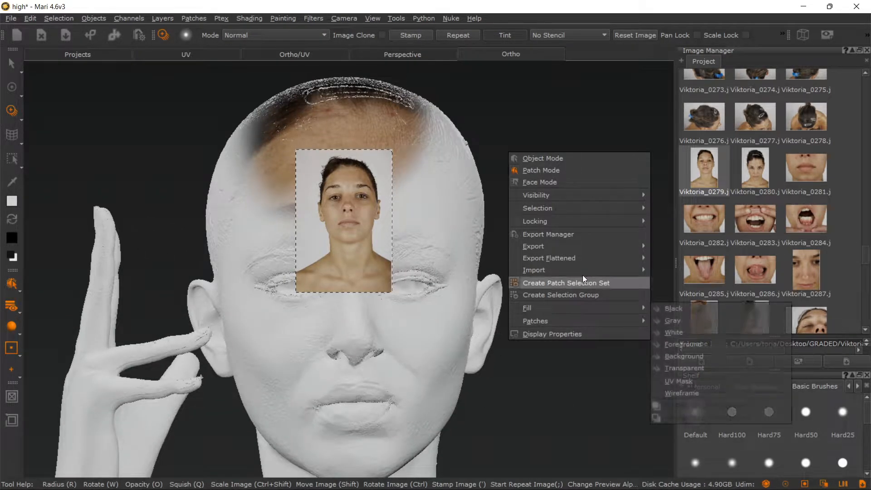
{"action": "left_click", "coordinate": [520, 102]}
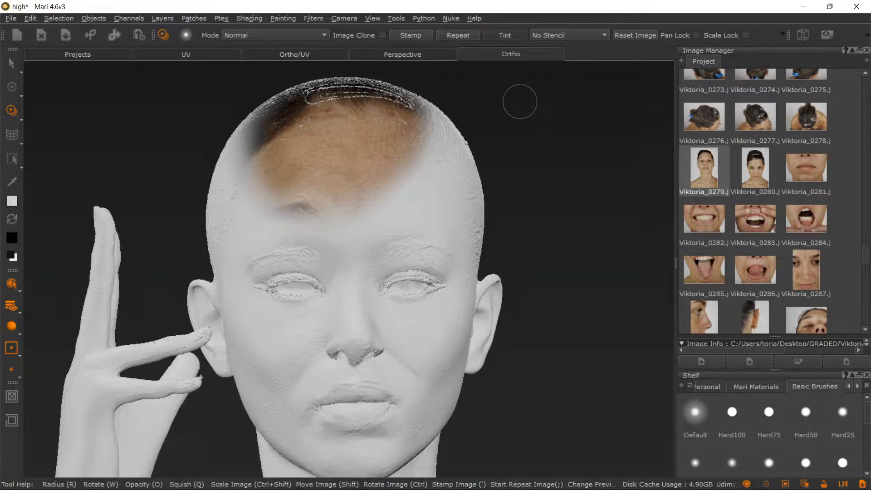
- Undo the forehead paint on the character's head
{"action": "key", "text": "ctrl+z"}
{"action": "key", "text": "ctrl+z"}
{"action": "key", "text": "ctrl+z"}
{"action": "key", "text": "ctrl+z"}
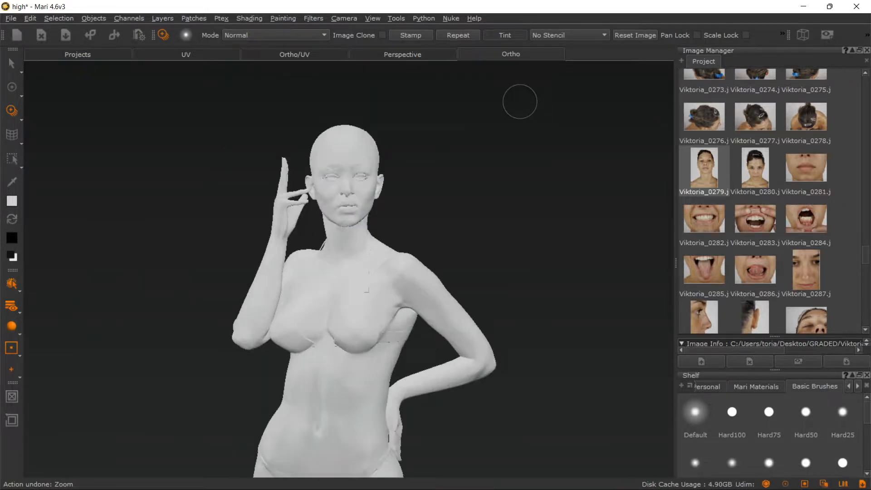
- Enlarge the Viktoria_0279 face photo to about the size of the character's head and position it over the face
{"action": "right_click_drag", "start_coordinate": [457, 212], "coordinate": [577, 294], "text": "alt"}
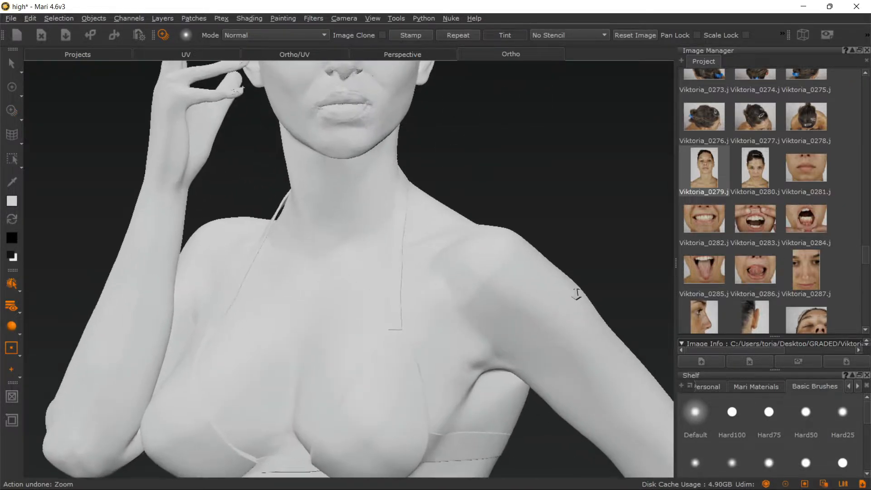
{"action": "middle_click_drag", "start_coordinate": [502, 155], "coordinate": [488, 371], "text": "alt"}
{"action": "right_click_drag", "start_coordinate": [449, 281], "coordinate": [503, 314], "text": "alt"}
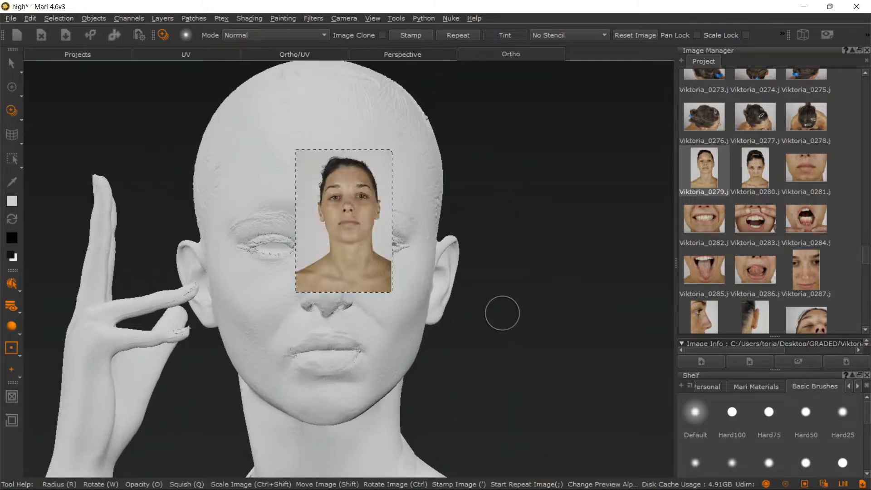
{"action": "left_click_drag", "start_coordinate": [345, 235], "coordinate": [510, 218], "text": "ctrl+shift"}
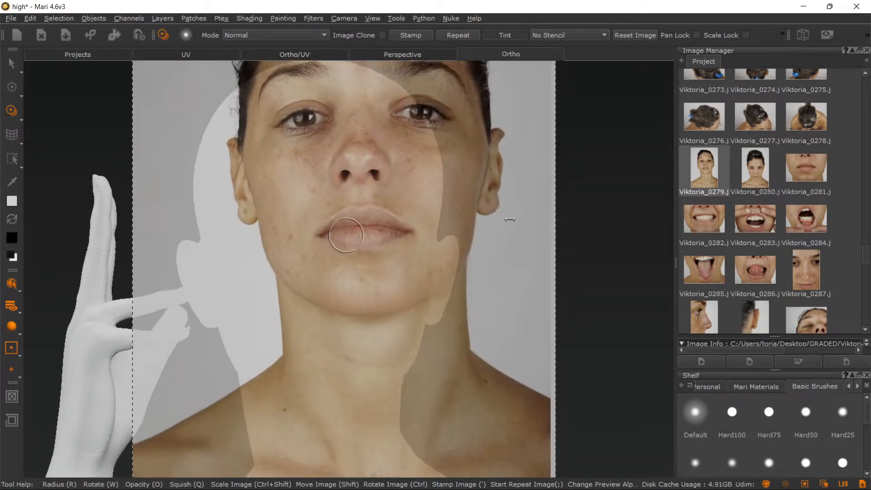
{"action": "mouse_move", "coordinate": [478, 194]}
{"action": "left_mouse_down", "text": "shift"}
{"action": "mouse_move", "coordinate": [436, 278]}
{"action": "mouse_move", "coordinate": [442, 246]}
{"action": "mouse_move", "coordinate": [441, 255]}
{"action": "left_mouse_up", "text": "shift"}
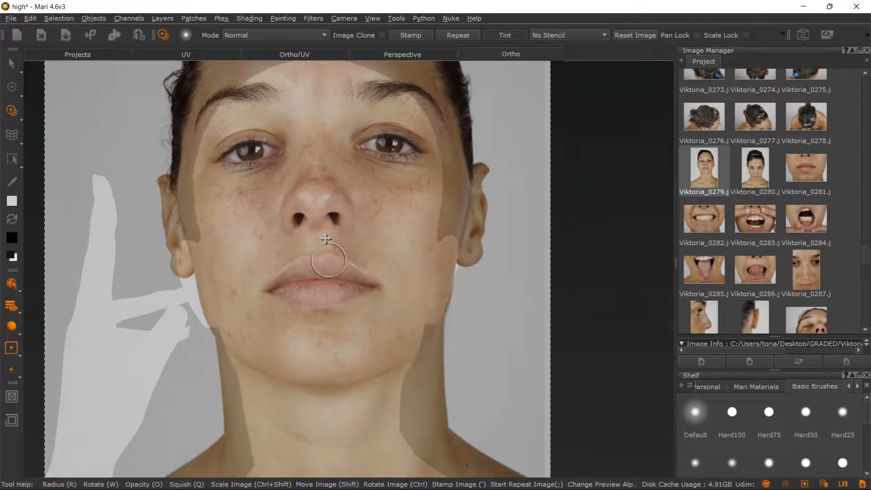
{"action": "mouse_move", "coordinate": [329, 260]}
{"action": "left_mouse_down", "text": "shift"}
{"action": "mouse_move", "coordinate": [314, 175]}
{"action": "mouse_move", "coordinate": [317, 255]}
{"action": "left_mouse_up", "text": "shift"}
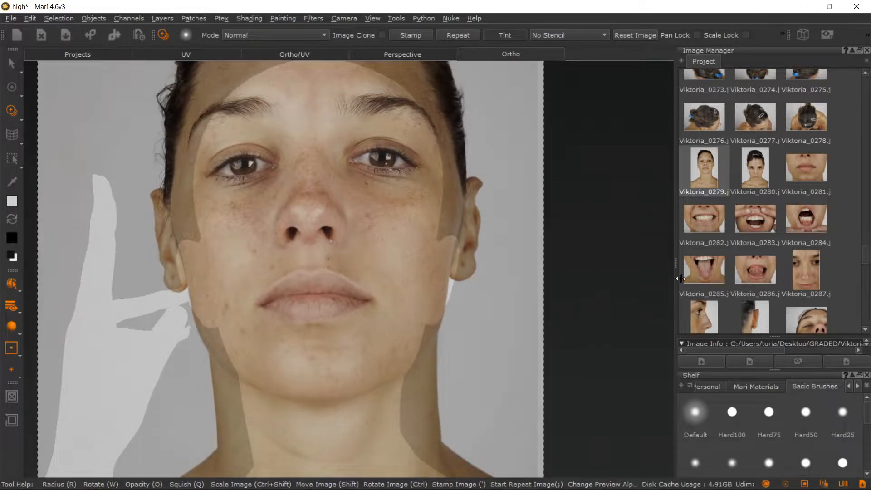
- Switch the Paint Through image to Viktoria_0251 and align it over the character's face
{"action": "scroll", "coordinate": [754, 240], "scroll_direction": "up", "scroll_amount": 3}
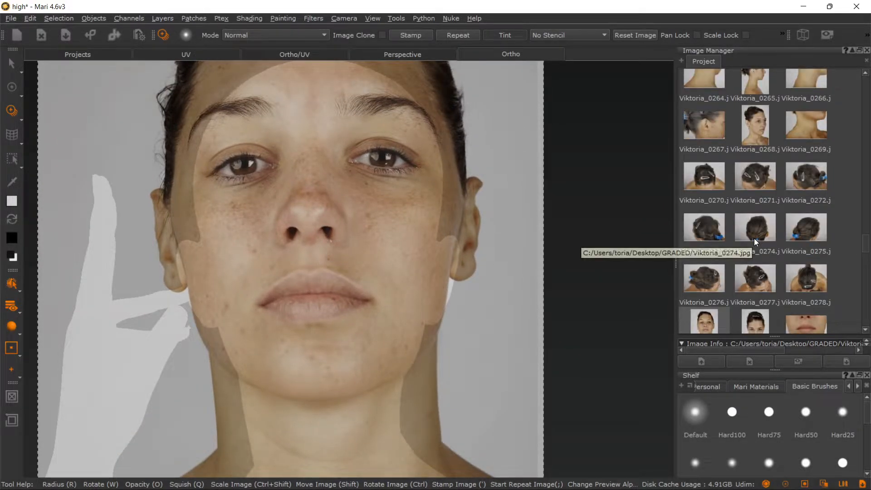
{"action": "scroll", "coordinate": [754, 242], "scroll_direction": "up", "scroll_amount": 3}
{"action": "scroll", "coordinate": [755, 235], "scroll_direction": "up", "scroll_amount": 3}
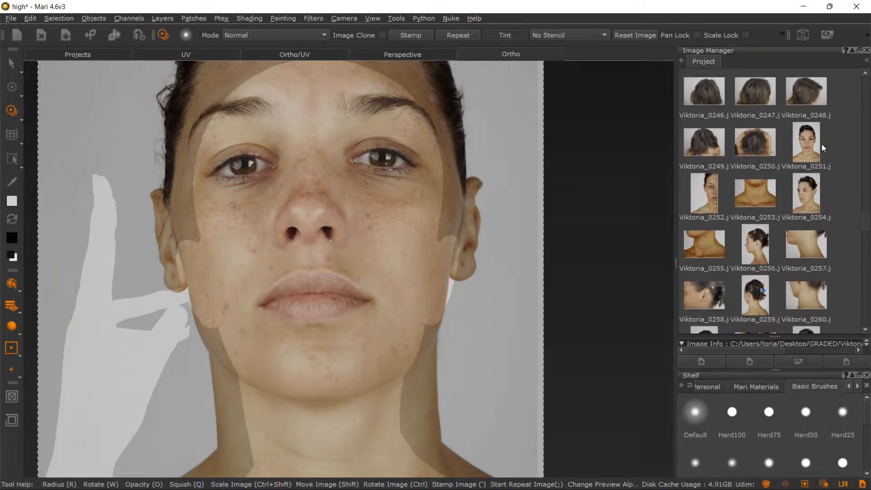
{"action": "left_click", "coordinate": [807, 142]}
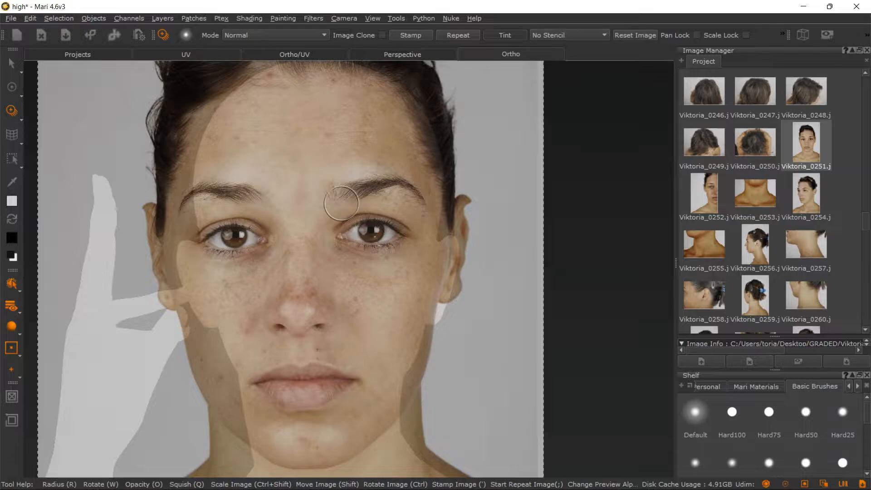
{"action": "left_click_drag", "start_coordinate": [341, 204], "coordinate": [346, 152], "text": "shift"}
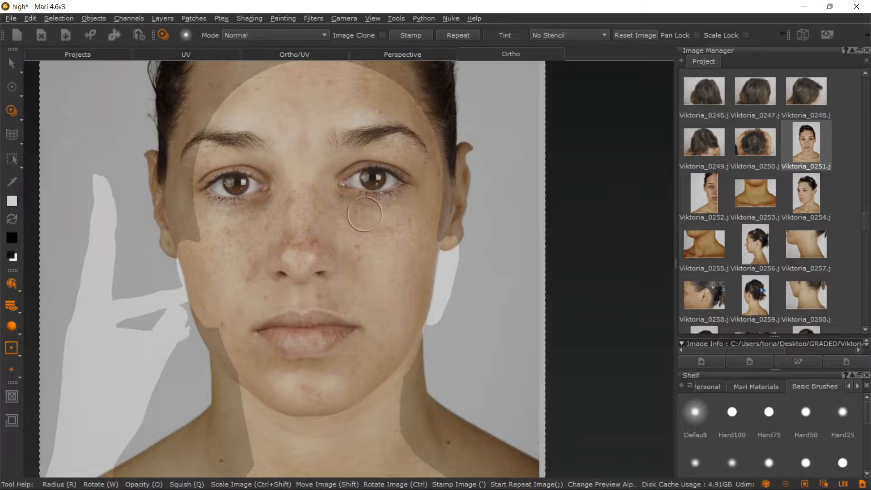
{"action": "mouse_move", "coordinate": [381, 249]}
{"action": "left_mouse_down", "text": "shift"}
{"action": "mouse_move", "coordinate": [400, 264]}
{"action": "mouse_move", "coordinate": [397, 248]}
{"action": "left_mouse_up", "text": "shift"}
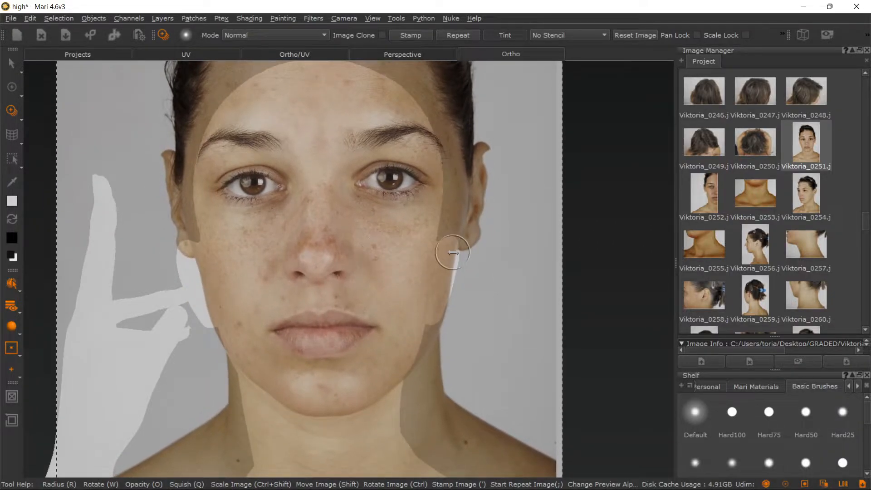
{"action": "mouse_move", "coordinate": [453, 252]}
{"action": "left_mouse_down", "text": "ctrl+shift"}
{"action": "mouse_move", "coordinate": [433, 251]}
{"action": "mouse_move", "coordinate": [462, 252]}
{"action": "left_mouse_up", "text": "ctrl+shift"}
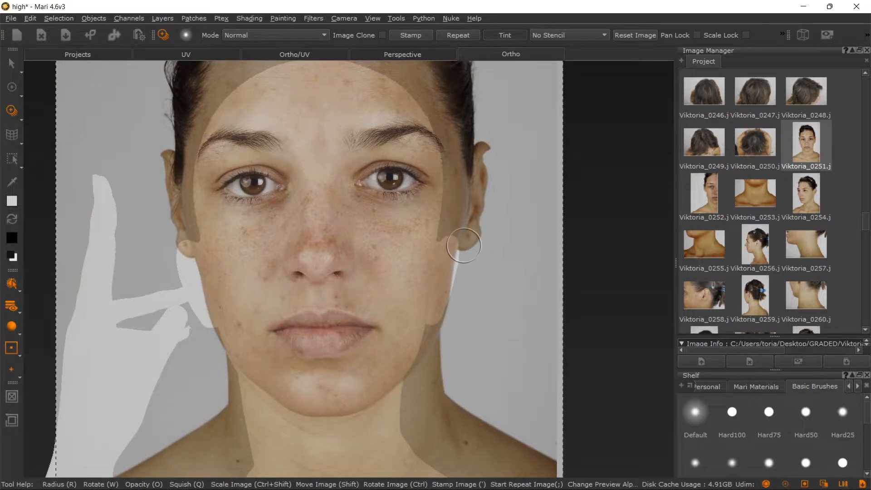
- Fade the photo's preview to nearly transparent so the model's facial features show through
{"action": "key", "text": "bracketleft"}
{"action": "key", "text": "bracketleft"}
{"action": "key", "text": "bracketleft"}
{"action": "key", "text": "bracketleft"}
{"action": "key", "text": "bracketleft"}
{"action": "key", "text": "bracketleft"}
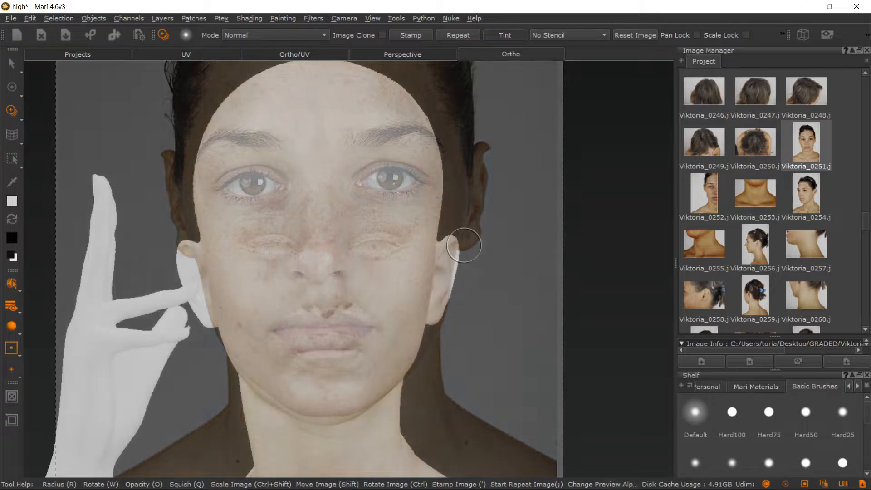
{"action": "key", "text": "bracketleft"}
{"action": "key", "text": "bracketleft"}
{"action": "key", "text": "bracketleft"}
{"action": "key", "text": "bracketleft"}
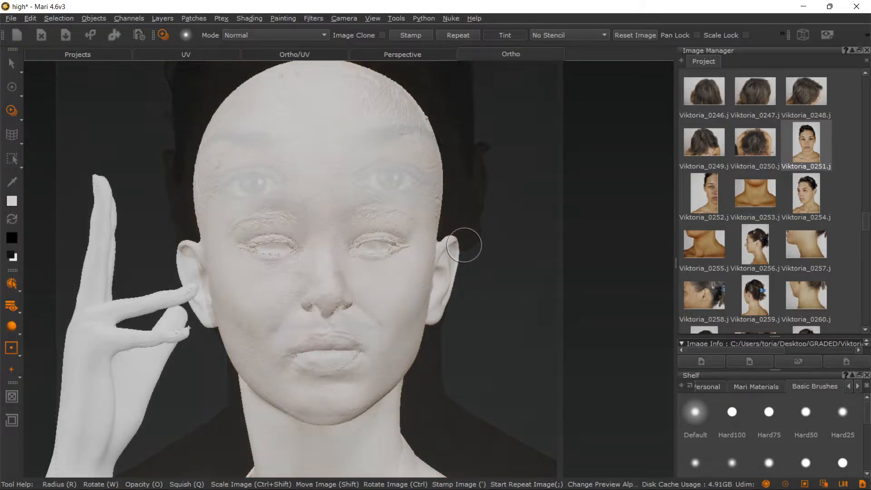
- Try the SUPERs… and sloflowS… soft brushes from the basic brush set
{"action": "scroll", "coordinate": [461, 321], "scroll_direction": "up", "scroll_amount": 5}
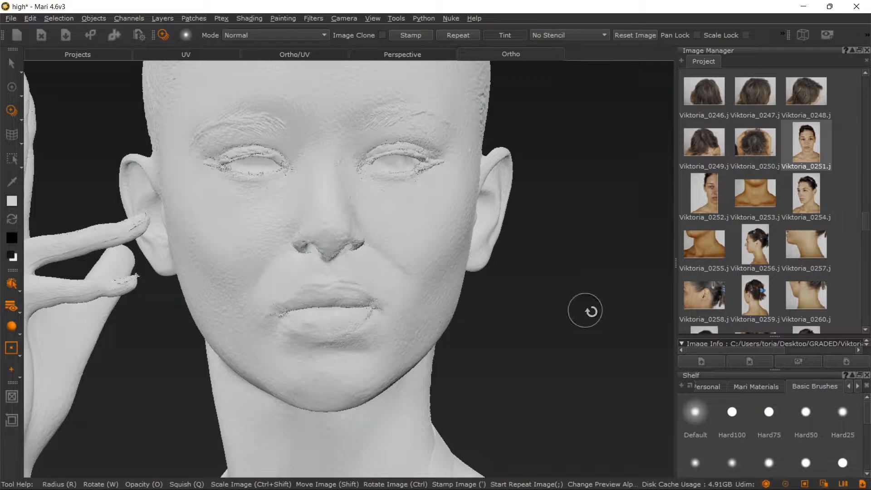
{"action": "scroll", "coordinate": [745, 404], "scroll_direction": "down", "scroll_amount": 4}
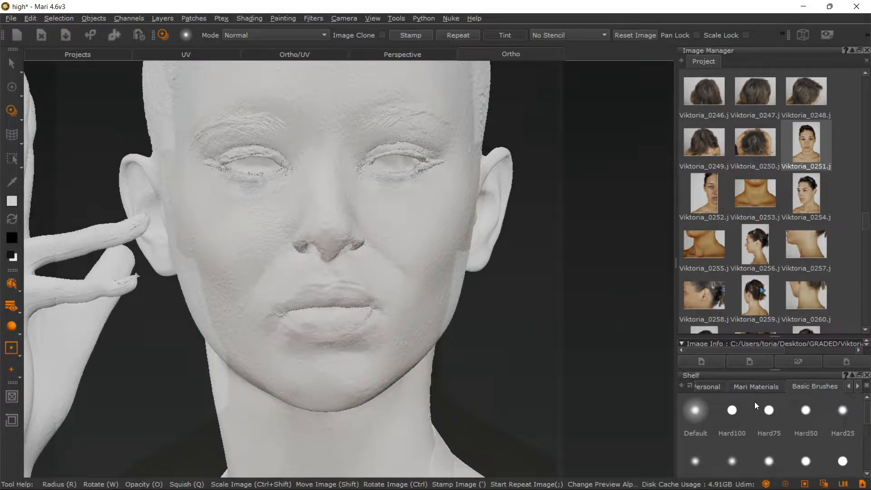
{"action": "scroll", "coordinate": [753, 402], "scroll_direction": "down", "scroll_amount": 3}
{"action": "left_click", "coordinate": [722, 410]}
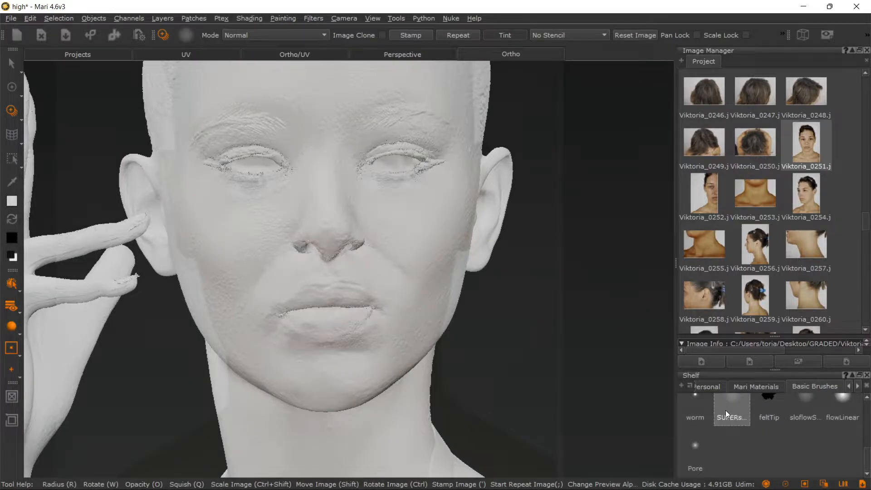
{"action": "left_click", "coordinate": [804, 415]}
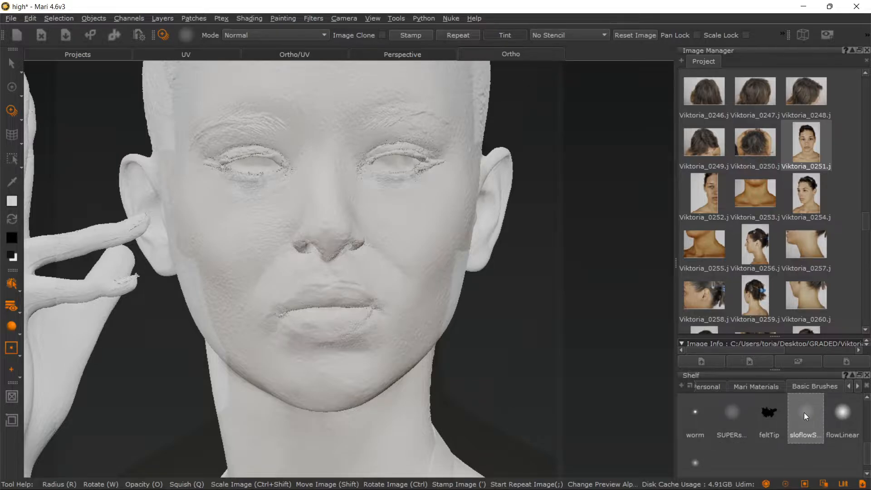
- Pick the sexyOily brush from the organic brush set
{"action": "left_click", "coordinate": [857, 386]}
{"action": "left_click", "coordinate": [857, 386]}
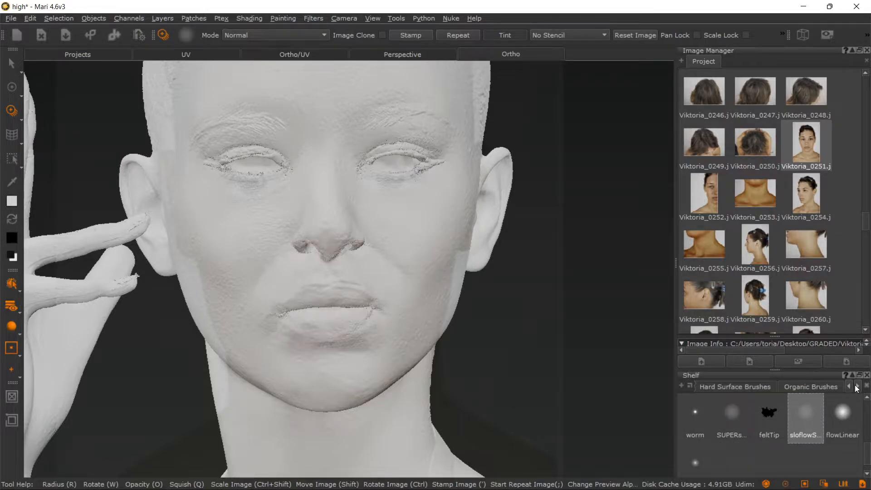
{"action": "left_click", "coordinate": [805, 388]}
{"action": "scroll", "coordinate": [786, 439], "scroll_direction": "down", "scroll_amount": 3}
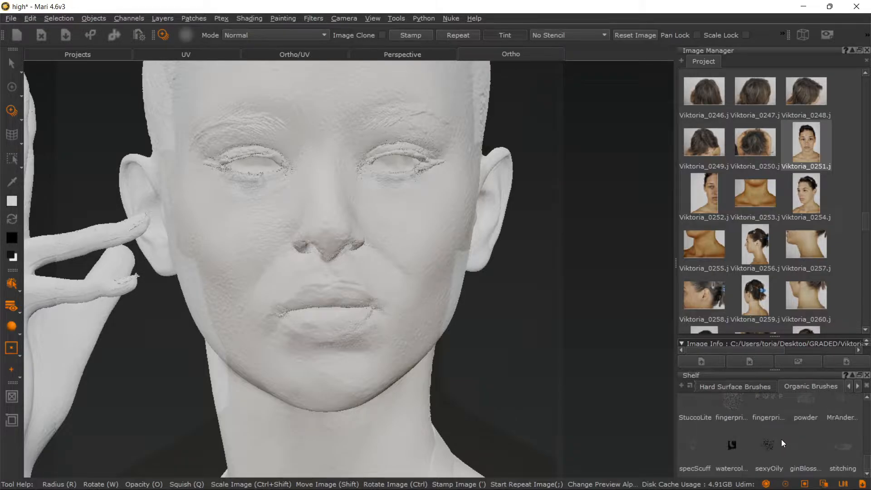
{"action": "left_click", "coordinate": [763, 442]}
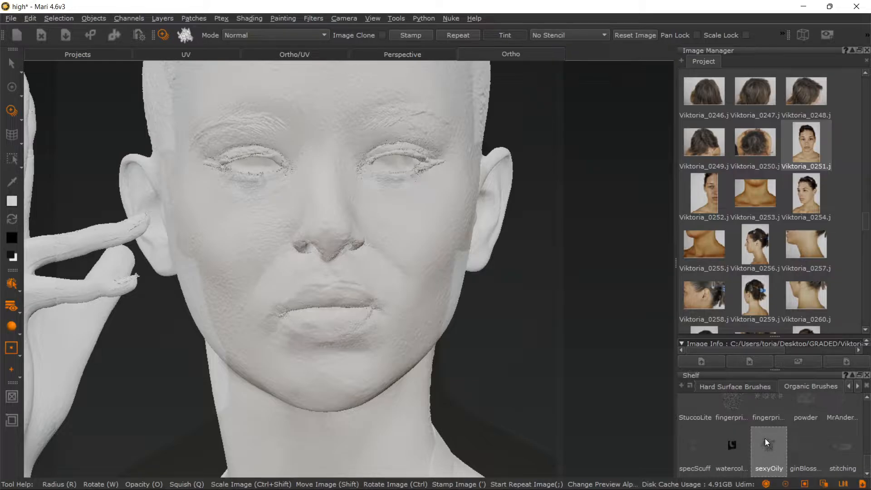
- Choose the hard-edged basic brush named one and paint a test spot of the photo onto the model's cheek
{"action": "scroll", "coordinate": [762, 434], "scroll_direction": "down", "scroll_amount": 2}
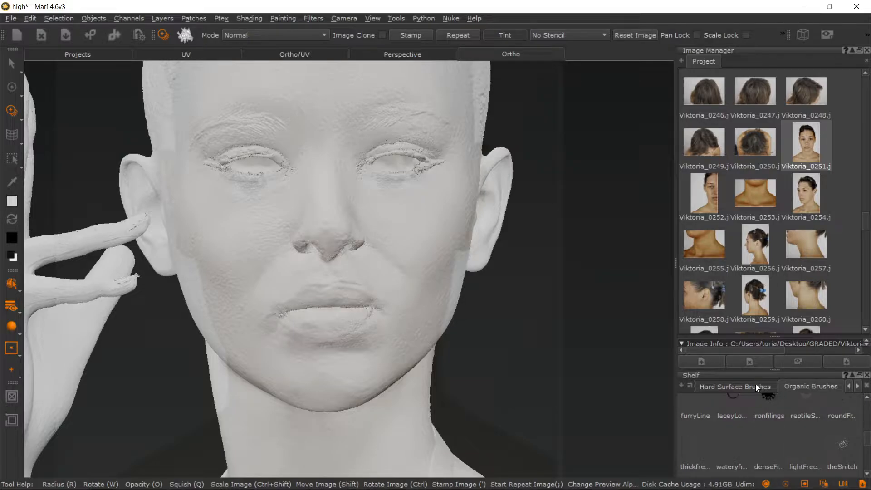
{"action": "left_click", "coordinate": [849, 385]}
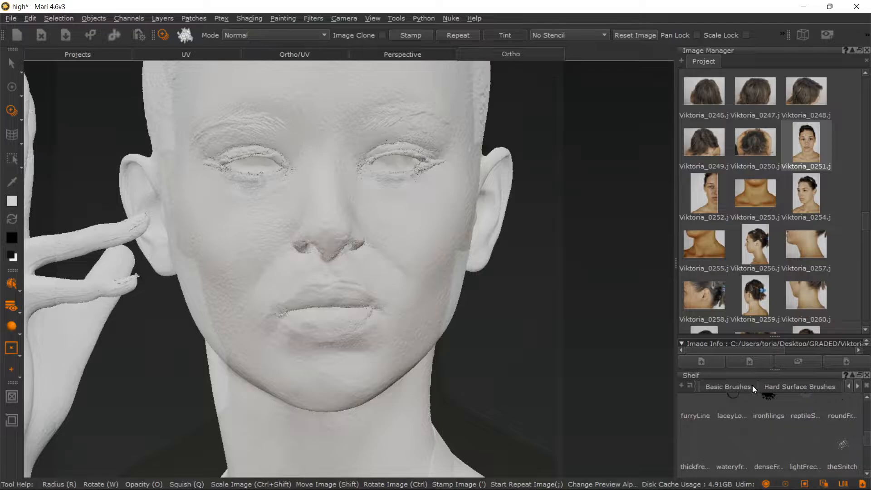
{"action": "left_click", "coordinate": [741, 387]}
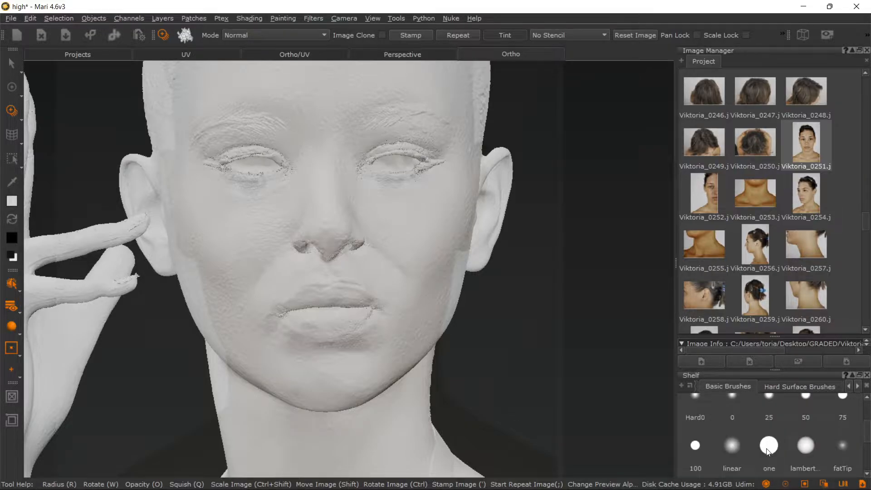
{"action": "scroll", "coordinate": [767, 450], "scroll_direction": "down", "scroll_amount": 5}
{"action": "scroll", "coordinate": [767, 448], "scroll_direction": "up", "scroll_amount": 5}
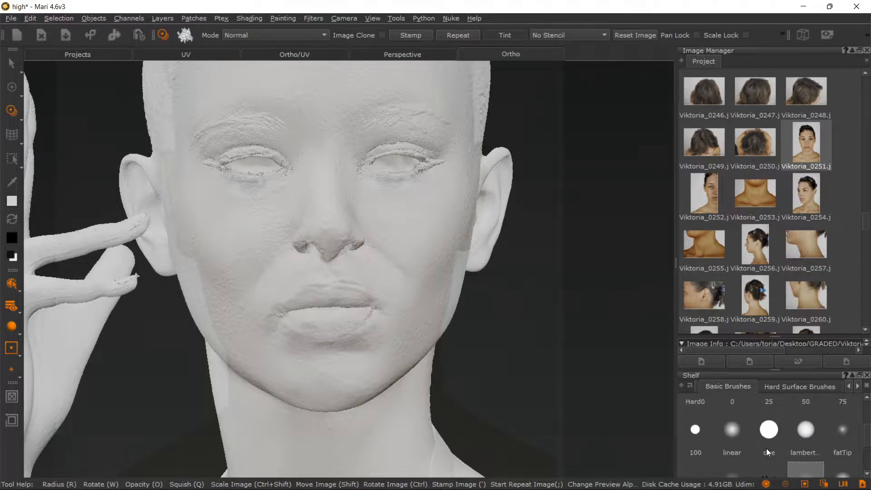
{"action": "scroll", "coordinate": [774, 436], "scroll_direction": "down", "scroll_amount": 1}
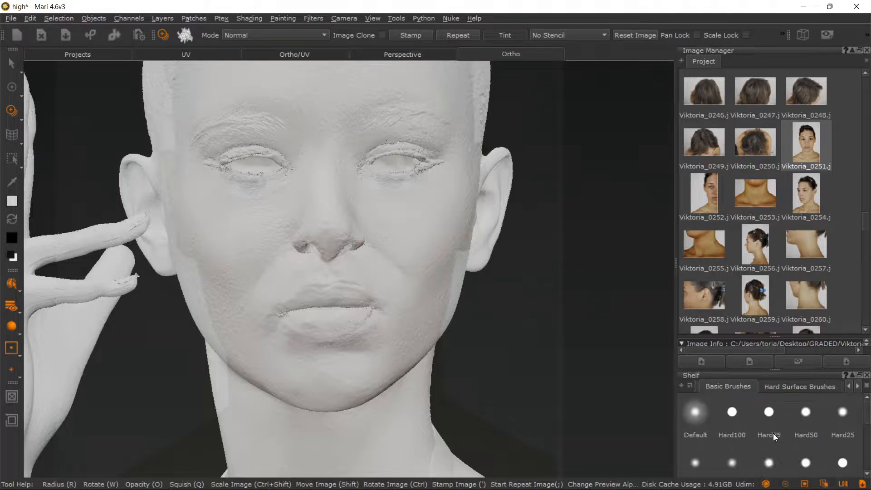
{"action": "scroll", "coordinate": [774, 436], "scroll_direction": "up", "scroll_amount": 1}
{"action": "left_click", "coordinate": [773, 434]}
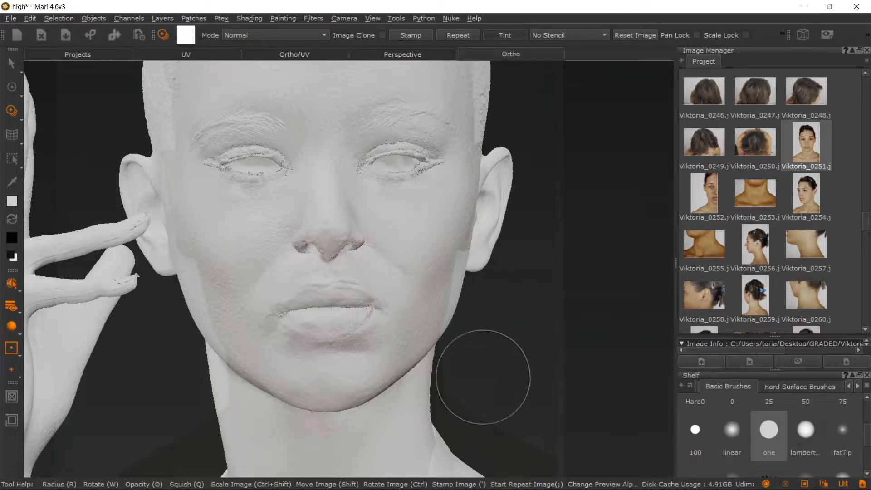
{"action": "left_click_drag", "start_coordinate": [431, 273], "coordinate": [430, 265]}
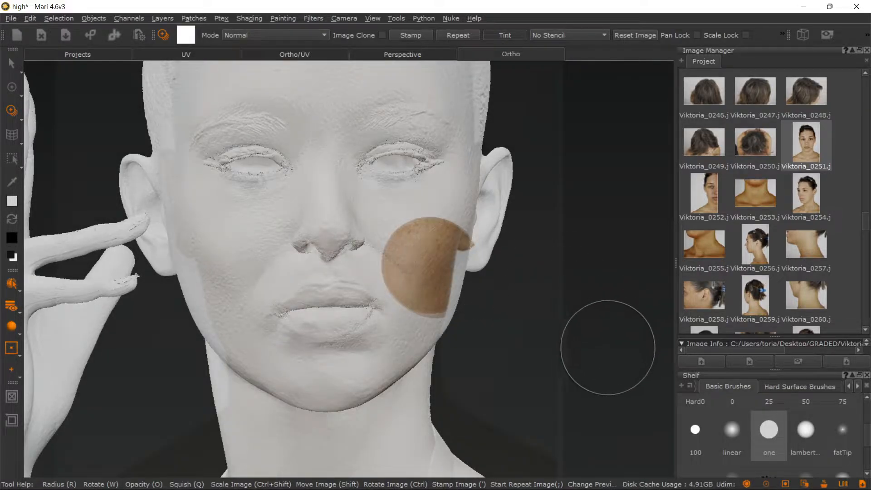
- Test the soft-edged lambert… brush on the model's jaw, and undo the test strokes on the cheek and jaw
{"action": "left_click", "coordinate": [795, 431]}
{"action": "left_click_drag", "start_coordinate": [416, 332], "coordinate": [474, 331]}
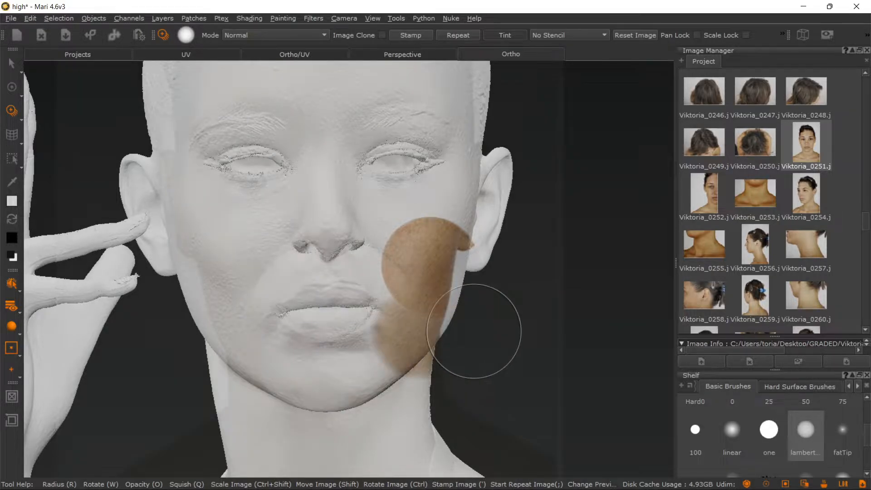
{"action": "key", "text": "ctrl+z"}
{"action": "key", "text": "ctrl+z"}
{"action": "key", "text": "ctrl+z"}
{"action": "key", "text": "ctrl+z"}
{"action": "key", "text": "ctrl+z"}
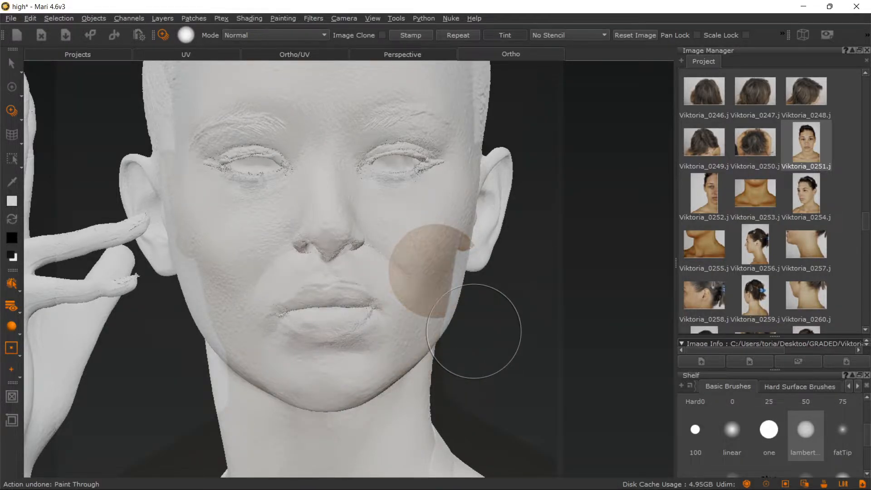
- Switch back to the sexyOily organic brush for painting through the photo
{"action": "left_click", "coordinate": [858, 386]}
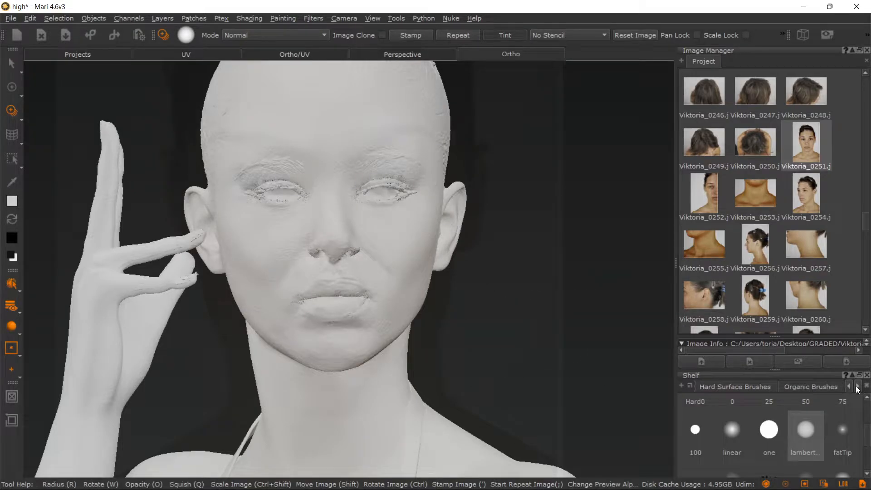
{"action": "left_click", "coordinate": [813, 386]}
{"action": "scroll", "coordinate": [798, 458], "scroll_direction": "down", "scroll_amount": 1}
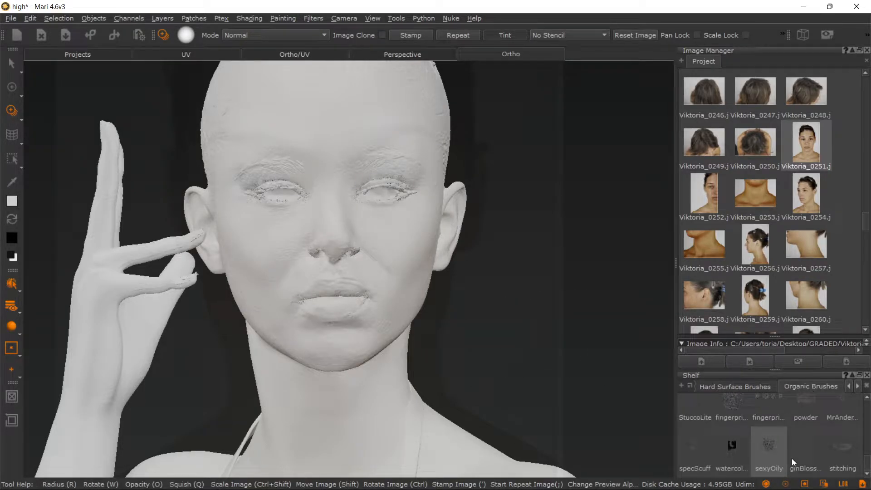
{"action": "left_click", "coordinate": [763, 447]}
- Make the photo's preview more opaque, enlarge the photo and align its mouth and chin with the model's lower face
{"action": "scroll", "coordinate": [397, 299], "scroll_direction": "up", "scroll_amount": 4}
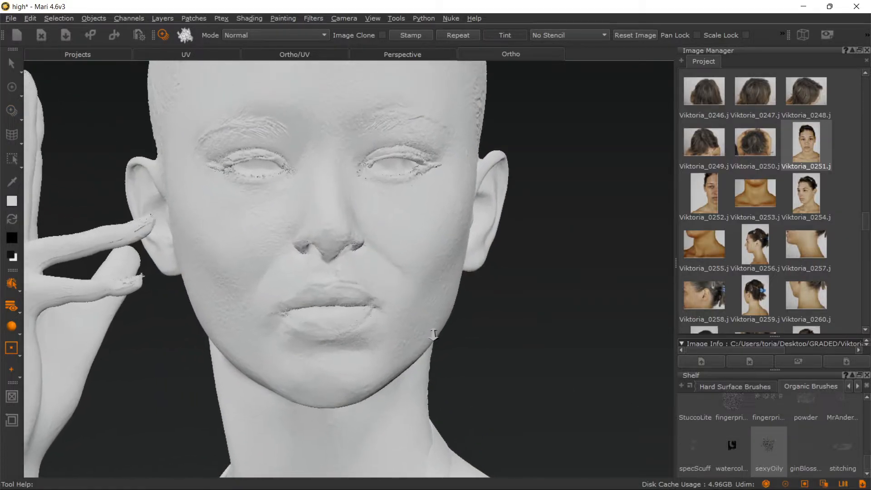
{"action": "key", "text": "p"}
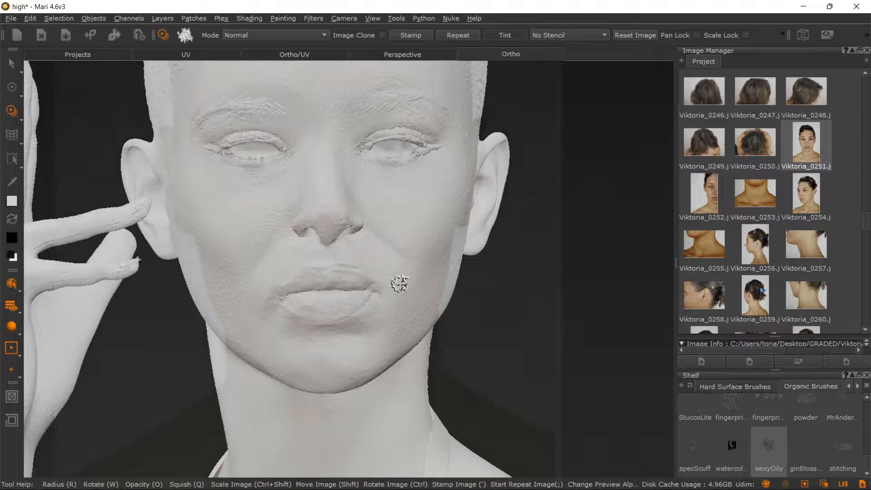
{"action": "key", "text": "slash"}
{"action": "mouse_move", "coordinate": [400, 284]}
{"action": "left_mouse_down"}
{"action": "mouse_move", "coordinate": [409, 255]}
{"action": "mouse_move", "coordinate": [507, 269]}
{"action": "left_mouse_up"}
{"action": "left_click_drag", "start_coordinate": [476, 285], "coordinate": [478, 231], "text": "shift"}
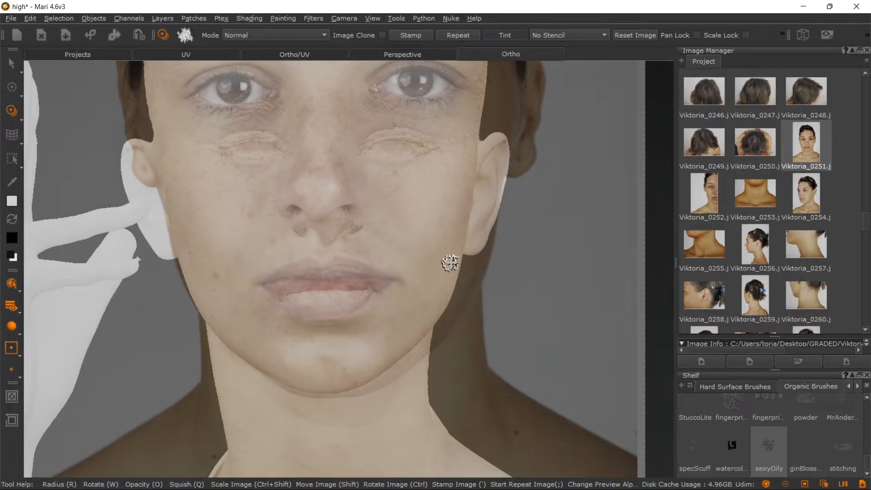
- Paint the photo through onto the model's chin, both sides of the jaw and the area just under the chin
{"action": "mouse_move", "coordinate": [352, 372]}
{"action": "left_mouse_down"}
{"action": "mouse_move", "coordinate": [313, 369]}
{"action": "mouse_move", "coordinate": [359, 362]}
{"action": "mouse_move", "coordinate": [298, 370]}
{"action": "left_mouse_up"}
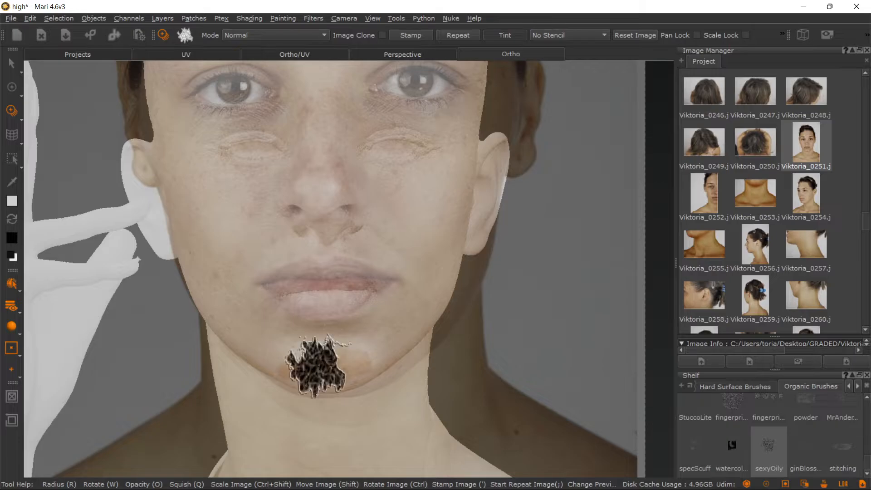
{"action": "mouse_move", "coordinate": [319, 365]}
{"action": "left_mouse_down"}
{"action": "mouse_move", "coordinate": [454, 365]}
{"action": "mouse_move", "coordinate": [325, 369]}
{"action": "mouse_move", "coordinate": [313, 361]}
{"action": "left_mouse_up"}
{"action": "left_click_drag", "start_coordinate": [362, 375], "coordinate": [342, 376]}
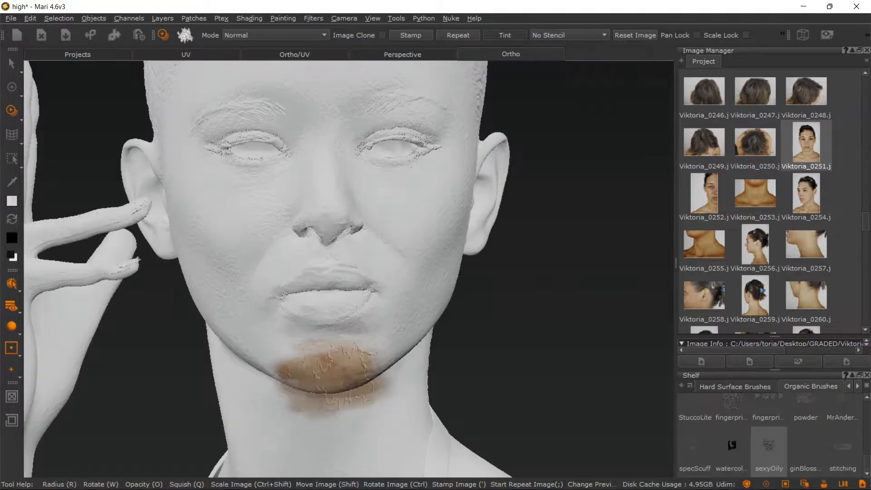
{"action": "left_click_drag", "start_coordinate": [304, 356], "coordinate": [261, 350]}
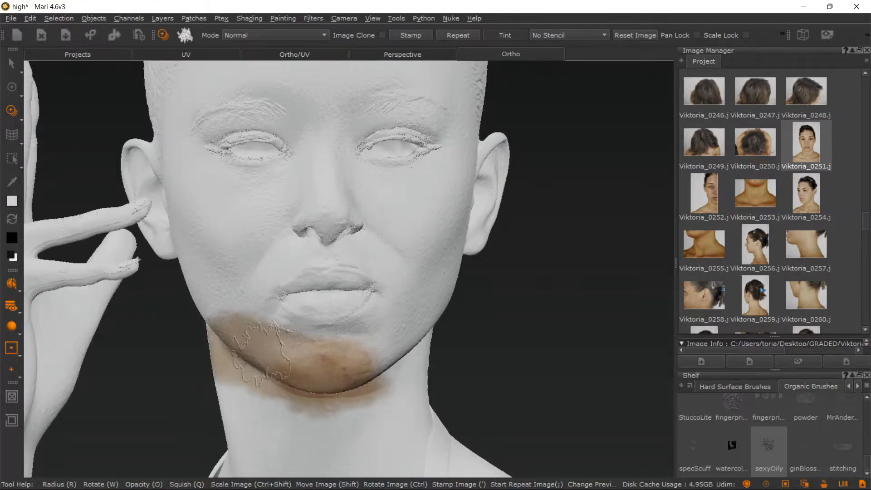
{"action": "mouse_move", "coordinate": [318, 364]}
{"action": "left_mouse_down"}
{"action": "mouse_move", "coordinate": [434, 338]}
{"action": "mouse_move", "coordinate": [382, 349]}
{"action": "left_mouse_up"}
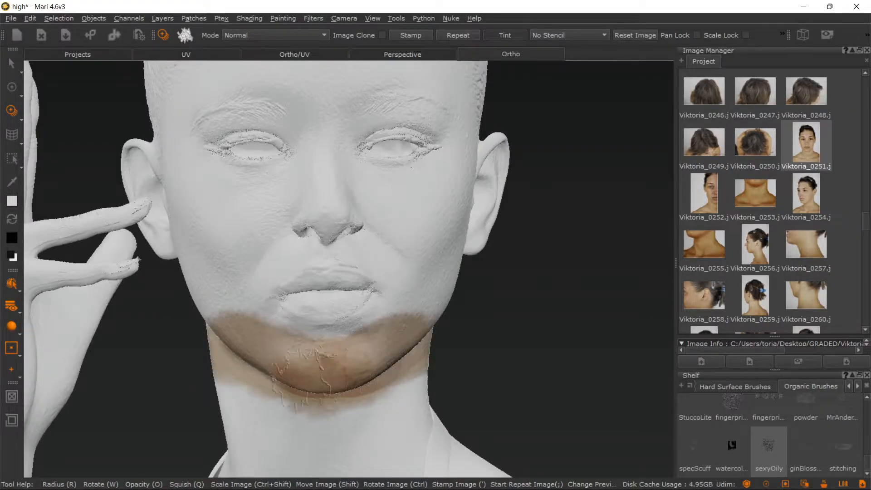
{"action": "mouse_move", "coordinate": [309, 378]}
{"action": "left_mouse_down"}
{"action": "mouse_move", "coordinate": [256, 421]}
{"action": "mouse_move", "coordinate": [265, 418]}
{"action": "mouse_move", "coordinate": [257, 389]}
{"action": "mouse_move", "coordinate": [268, 397]}
{"action": "mouse_move", "coordinate": [390, 388]}
{"action": "mouse_move", "coordinate": [399, 372]}
{"action": "mouse_move", "coordinate": [387, 364]}
{"action": "mouse_move", "coordinate": [390, 376]}
{"action": "left_mouse_up"}
- Rescale, shift and rotate the photo to match the model's mouth, and paint the lips and surrounding skin through it
{"action": "mouse_move", "coordinate": [437, 316]}
{"action": "left_mouse_down", "text": "ctrl+shift"}
{"action": "mouse_move", "coordinate": [381, 328]}
{"action": "mouse_move", "coordinate": [407, 321]}
{"action": "mouse_move", "coordinate": [298, 325]}
{"action": "mouse_move", "coordinate": [465, 301]}
{"action": "mouse_move", "coordinate": [390, 318]}
{"action": "mouse_move", "coordinate": [502, 276]}
{"action": "mouse_move", "coordinate": [432, 294]}
{"action": "left_mouse_up", "text": "ctrl+shift"}
{"action": "left_click_drag", "start_coordinate": [406, 260], "coordinate": [399, 270], "text": "shift"}
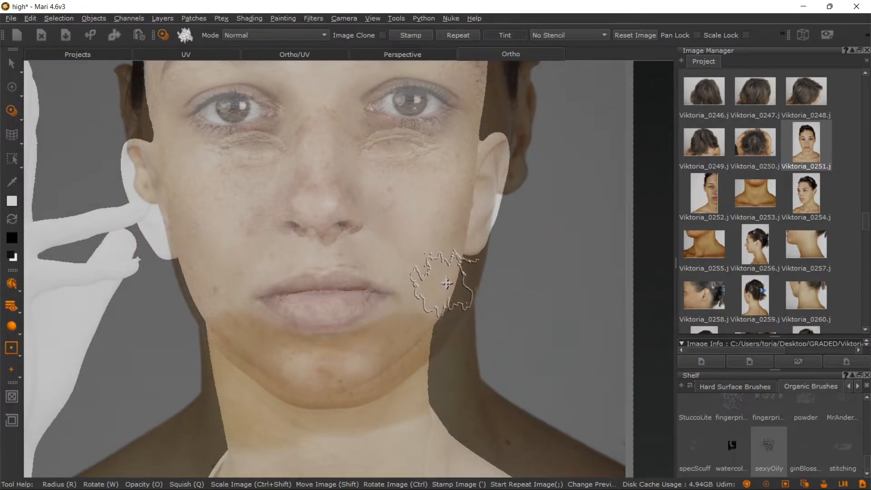
{"action": "mouse_move", "coordinate": [472, 287]}
{"action": "left_mouse_down", "text": "shift"}
{"action": "mouse_move", "coordinate": [442, 287]}
{"action": "mouse_move", "coordinate": [471, 285]}
{"action": "left_mouse_up", "text": "shift"}
{"action": "mouse_move", "coordinate": [561, 293]}
{"action": "left_mouse_down", "text": "ctrl"}
{"action": "mouse_move", "coordinate": [564, 278]}
{"action": "mouse_move", "coordinate": [545, 274]}
{"action": "mouse_move", "coordinate": [502, 287]}
{"action": "mouse_move", "coordinate": [525, 292]}
{"action": "mouse_move", "coordinate": [552, 268]}
{"action": "mouse_move", "coordinate": [537, 290]}
{"action": "mouse_move", "coordinate": [444, 305]}
{"action": "left_mouse_up", "text": "ctrl"}
{"action": "mouse_move", "coordinate": [296, 305]}
{"action": "left_mouse_down"}
{"action": "mouse_move", "coordinate": [341, 290]}
{"action": "mouse_move", "coordinate": [305, 298]}
{"action": "mouse_move", "coordinate": [335, 294]}
{"action": "mouse_move", "coordinate": [315, 308]}
{"action": "mouse_move", "coordinate": [314, 291]}
{"action": "mouse_move", "coordinate": [357, 281]}
{"action": "mouse_move", "coordinate": [384, 292]}
{"action": "mouse_move", "coordinate": [268, 301]}
{"action": "mouse_move", "coordinate": [344, 286]}
{"action": "mouse_move", "coordinate": [372, 291]}
{"action": "mouse_move", "coordinate": [367, 315]}
{"action": "mouse_move", "coordinate": [273, 314]}
{"action": "mouse_move", "coordinate": [302, 317]}
{"action": "mouse_move", "coordinate": [291, 328]}
{"action": "mouse_move", "coordinate": [395, 325]}
{"action": "mouse_move", "coordinate": [374, 325]}
{"action": "left_mouse_up"}
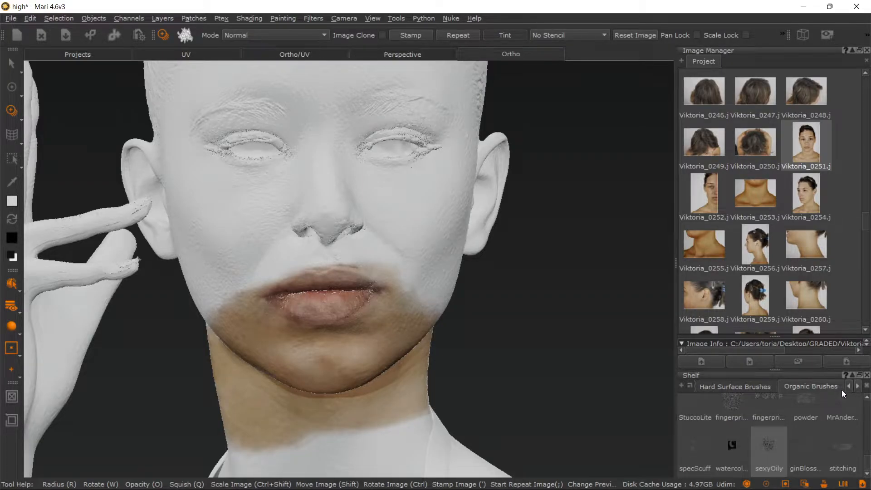
- Choose the soft sloflowS… brush from the basic brushes
{"action": "left_click", "coordinate": [848, 388]}
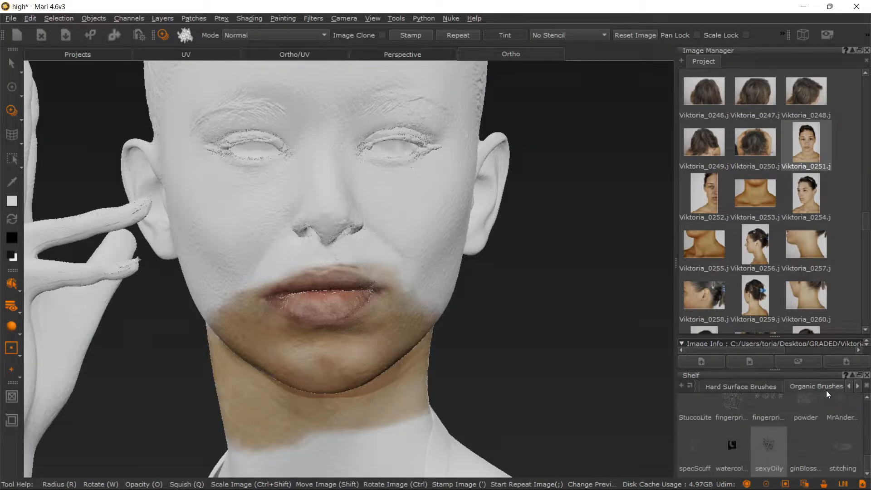
{"action": "left_click", "coordinate": [848, 387]}
{"action": "left_click", "coordinate": [848, 387]}
{"action": "left_click", "coordinate": [817, 387]}
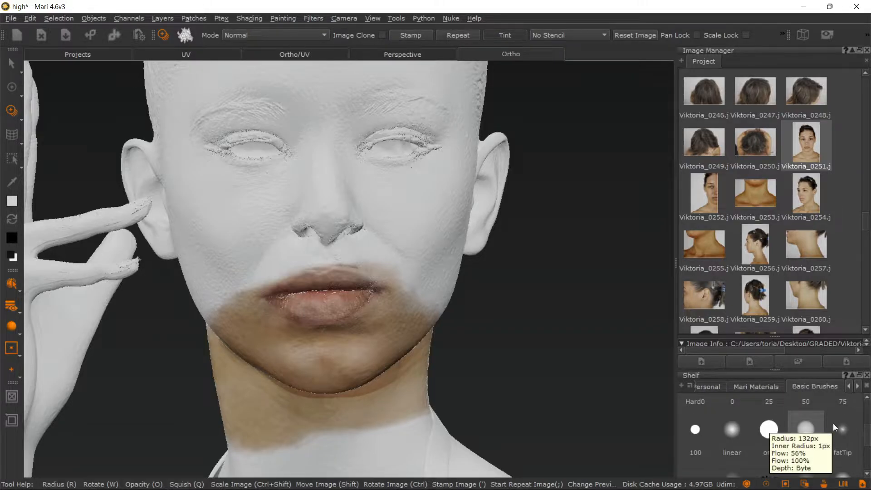
{"action": "scroll", "coordinate": [806, 442], "scroll_direction": "down", "scroll_amount": 3}
{"action": "left_click", "coordinate": [801, 402]}
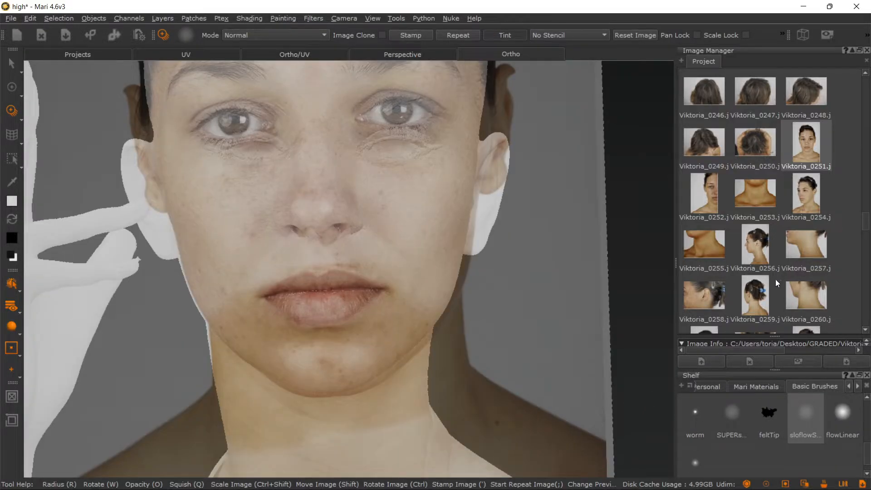
- Adjust the brush radius and blend the photo softly over the chin, lips and mouth corner
{"action": "mouse_move", "coordinate": [395, 352]}
{"action": "left_mouse_down"}
{"action": "mouse_move", "coordinate": [320, 364]}
{"action": "mouse_move", "coordinate": [286, 387]}
{"action": "mouse_move", "coordinate": [293, 381]}
{"action": "mouse_move", "coordinate": [289, 394]}
{"action": "left_mouse_up"}
{"action": "key", "text": "r"}
{"action": "key", "text": "b"}
{"action": "mouse_move", "coordinate": [266, 320]}
{"action": "left_mouse_down"}
{"action": "mouse_move", "coordinate": [245, 323]}
{"action": "mouse_move", "coordinate": [319, 351]}
{"action": "left_mouse_up"}
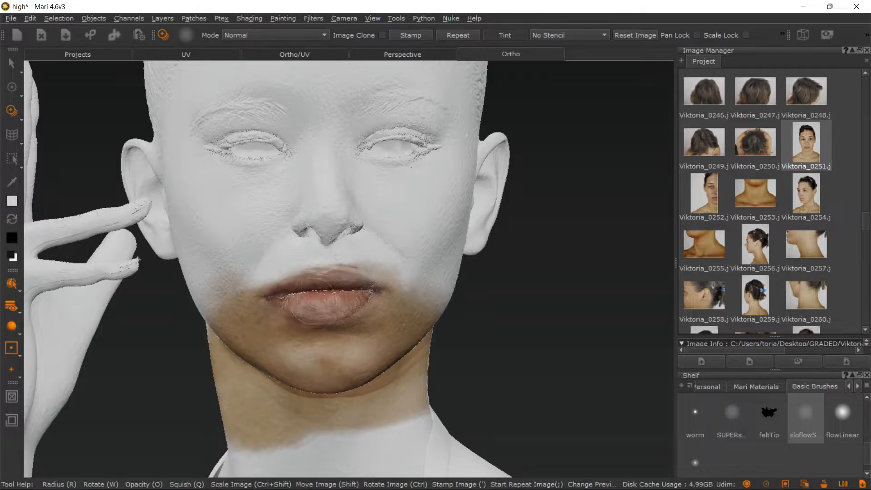
{"action": "left_click_drag", "start_coordinate": [289, 290], "coordinate": [314, 289]}
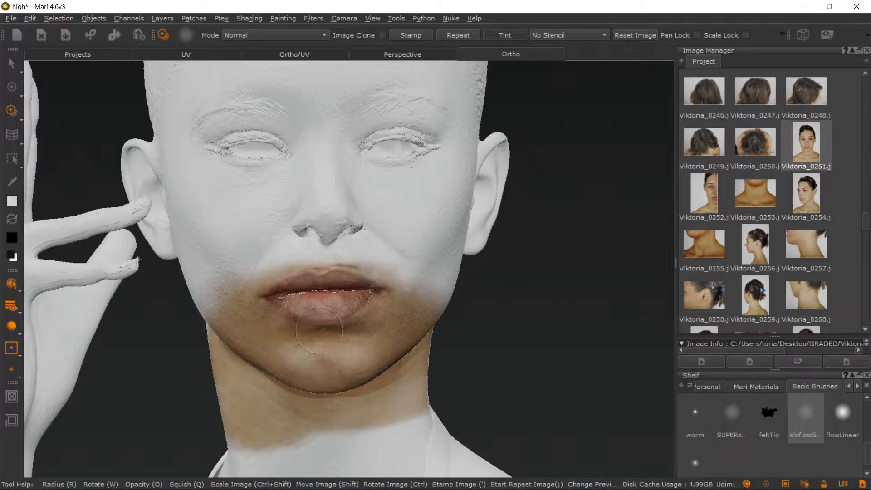
{"action": "key", "text": "b"}
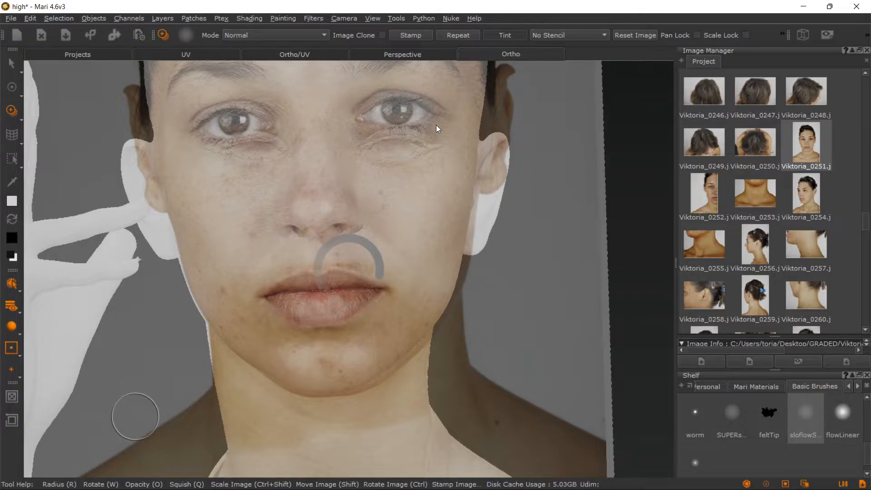
- Show the ortho and UV views side by side and frame the unpainted gap around the mouth in the UV layout
{"action": "left_click", "coordinate": [323, 57]}
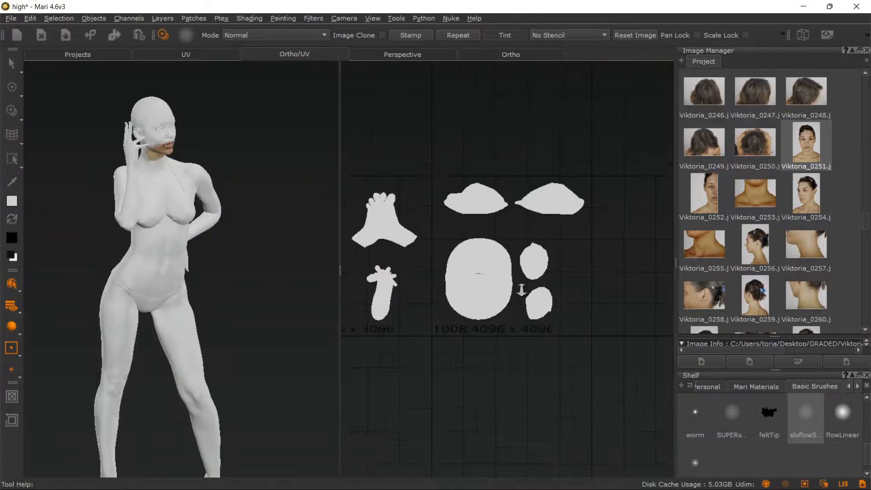
{"action": "scroll", "coordinate": [428, 221], "scroll_direction": "down", "scroll_amount": 5}
{"action": "scroll", "coordinate": [428, 221], "scroll_direction": "up", "scroll_amount": 10}
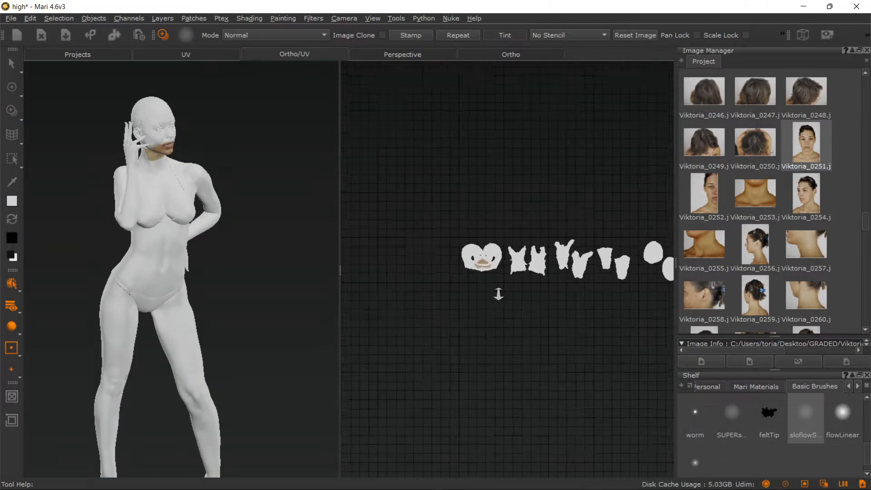
{"action": "middle_click_drag", "start_coordinate": [513, 306], "coordinate": [630, 373], "text": "alt"}
{"action": "middle_click_drag", "start_coordinate": [471, 288], "coordinate": [535, 317], "text": "alt"}
{"action": "right_click_drag", "start_coordinate": [535, 317], "coordinate": [564, 333], "text": "alt"}
{"action": "middle_click_drag", "start_coordinate": [563, 333], "coordinate": [482, 231], "text": "alt"}
{"action": "left_click_drag", "start_coordinate": [182, 176], "coordinate": [153, 165], "text": "alt"}
{"action": "middle_click_drag", "start_coordinate": [153, 166], "coordinate": [168, 228], "text": "alt"}
{"action": "right_click_drag", "start_coordinate": [168, 227], "coordinate": [225, 254], "text": "alt"}
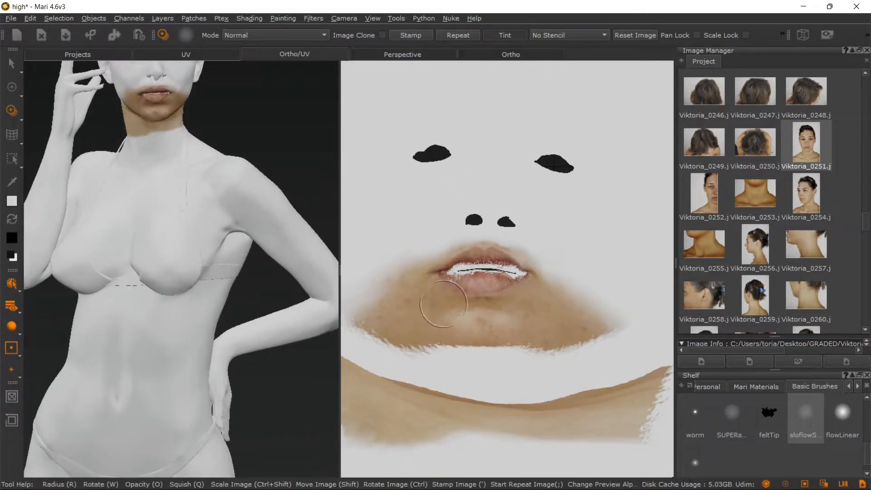
{"action": "middle_click_drag", "start_coordinate": [477, 292], "coordinate": [507, 342], "text": "alt"}
{"action": "right_click_drag", "start_coordinate": [507, 343], "coordinate": [554, 385], "text": "alt"}
{"action": "middle_click_drag", "start_coordinate": [548, 351], "coordinate": [506, 267], "text": "alt"}
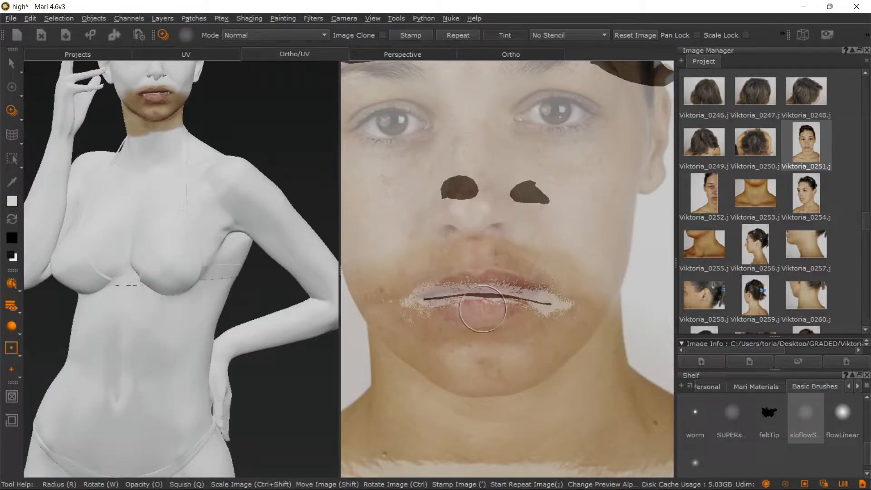
{"action": "mouse_move", "coordinate": [489, 300]}
{"action": "right_mouse_down", "text": "alt"}
{"action": "mouse_move", "coordinate": [502, 335]}
{"action": "mouse_move", "coordinate": [484, 301]}
{"action": "right_mouse_up", "text": "alt"}
- Enlarge the photo, align its lips with the UV mouth and paint lightly along the unpainted gap between the lips
{"action": "left_click_drag", "start_coordinate": [530, 290], "coordinate": [534, 353], "text": "shift"}
{"action": "left_click_drag", "start_coordinate": [534, 354], "coordinate": [629, 356], "text": "ctrl+shift"}
{"action": "mouse_move", "coordinate": [552, 406]}
{"action": "left_mouse_down", "text": "shift"}
{"action": "mouse_move", "coordinate": [529, 365]}
{"action": "mouse_move", "coordinate": [522, 303]}
{"action": "mouse_move", "coordinate": [546, 343]}
{"action": "left_mouse_up", "text": "shift"}
{"action": "left_click_drag", "start_coordinate": [541, 340], "coordinate": [560, 337], "text": "shift"}
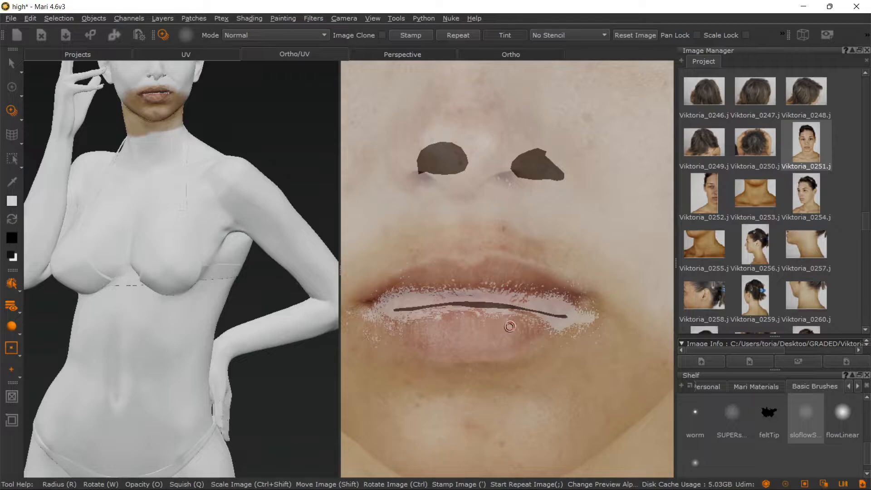
{"action": "mouse_move", "coordinate": [510, 326]}
{"action": "left_mouse_down"}
{"action": "mouse_move", "coordinate": [520, 327]}
{"action": "mouse_move", "coordinate": [443, 322]}
{"action": "mouse_move", "coordinate": [459, 316]}
{"action": "left_mouse_up"}
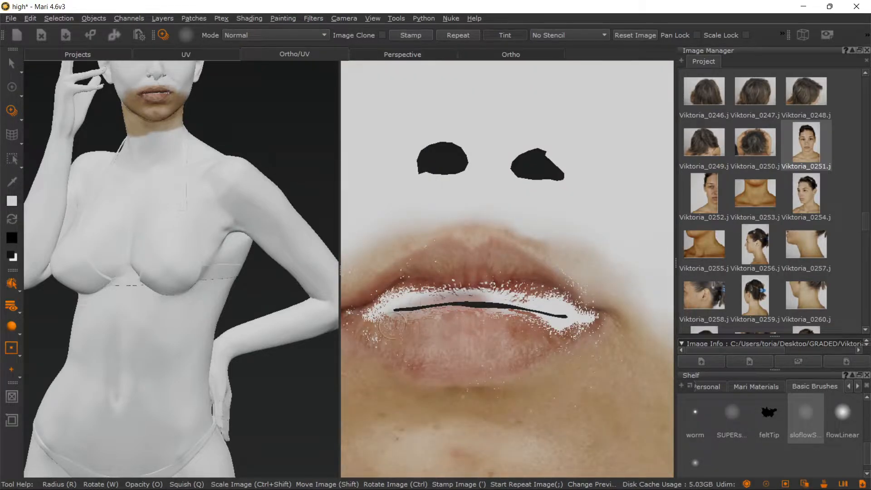
{"action": "mouse_move", "coordinate": [479, 324]}
{"action": "left_mouse_down"}
{"action": "mouse_move", "coordinate": [486, 320]}
{"action": "mouse_move", "coordinate": [472, 310]}
{"action": "mouse_move", "coordinate": [424, 319]}
{"action": "mouse_move", "coordinate": [441, 308]}
{"action": "left_mouse_up"}
- Choose the SUPERs… basic brush and fill the centre and left part of the gap between the lips
{"action": "left_click", "coordinate": [730, 414]}
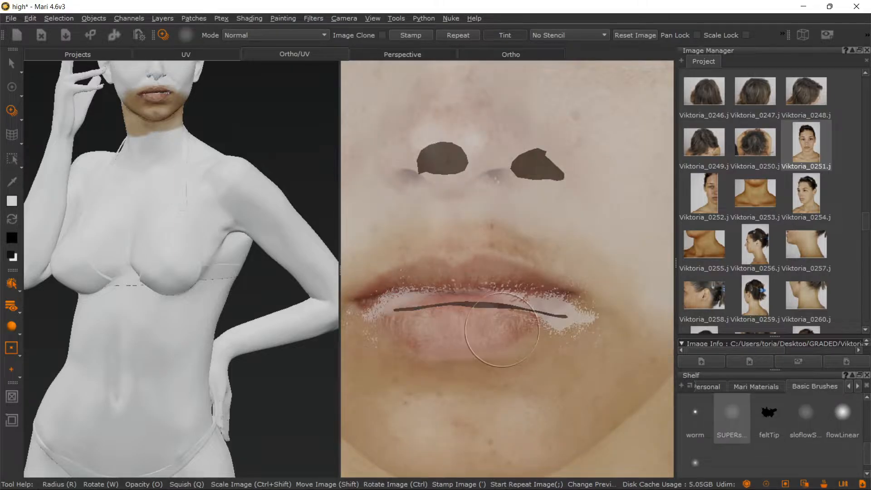
{"action": "mouse_move", "coordinate": [473, 326]}
{"action": "left_mouse_down"}
{"action": "mouse_move", "coordinate": [509, 292]}
{"action": "mouse_move", "coordinate": [446, 300]}
{"action": "left_mouse_up"}
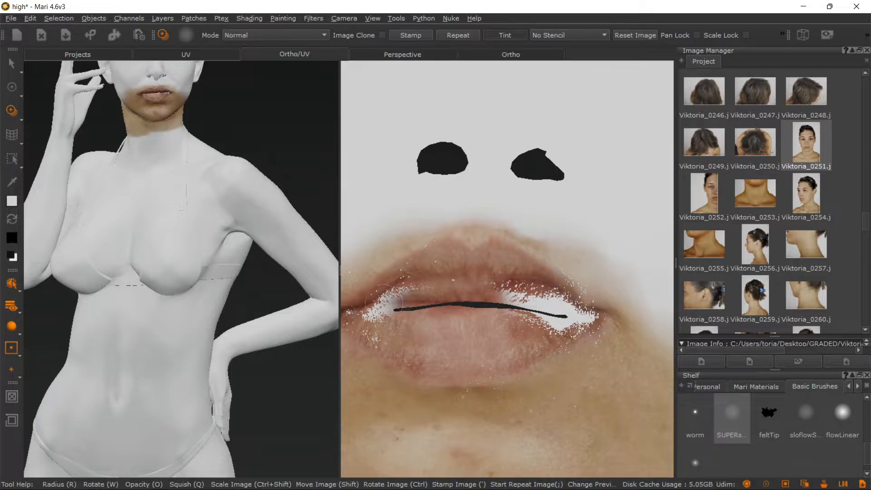
{"action": "left_click_drag", "start_coordinate": [377, 321], "coordinate": [381, 326]}
- Shift the photo's lips over the mouth's left corner in the UV layout and paint that corner and the adjoining lower lip
{"action": "left_click_drag", "start_coordinate": [447, 336], "coordinate": [430, 337], "text": "shift"}
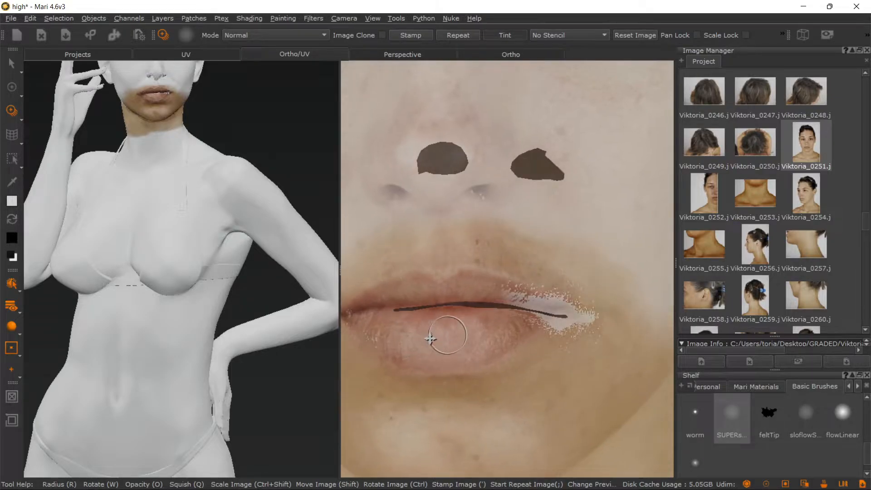
{"action": "left_click_drag", "start_coordinate": [374, 326], "coordinate": [383, 336]}
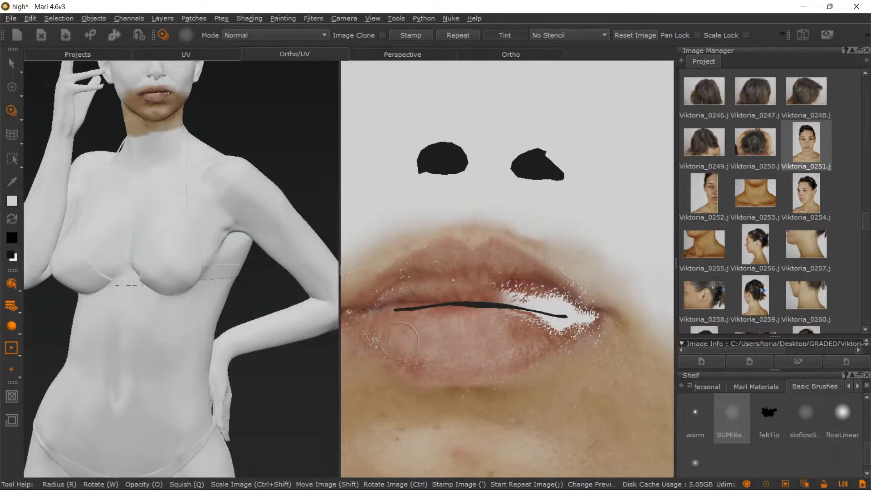
{"action": "left_click_drag", "start_coordinate": [388, 318], "coordinate": [389, 320]}
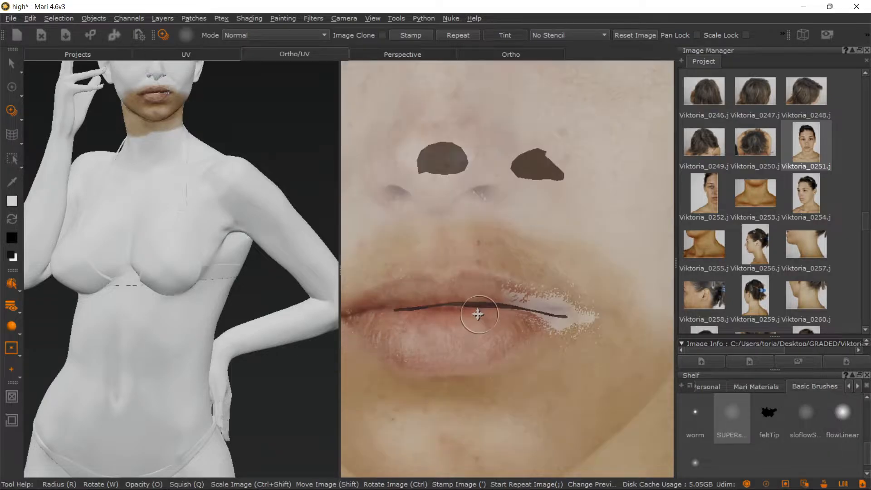
{"action": "mouse_move", "coordinate": [477, 313]}
{"action": "left_mouse_down", "text": "shift"}
{"action": "mouse_move", "coordinate": [465, 315]}
{"action": "mouse_move", "coordinate": [475, 312]}
{"action": "left_mouse_up", "text": "shift"}
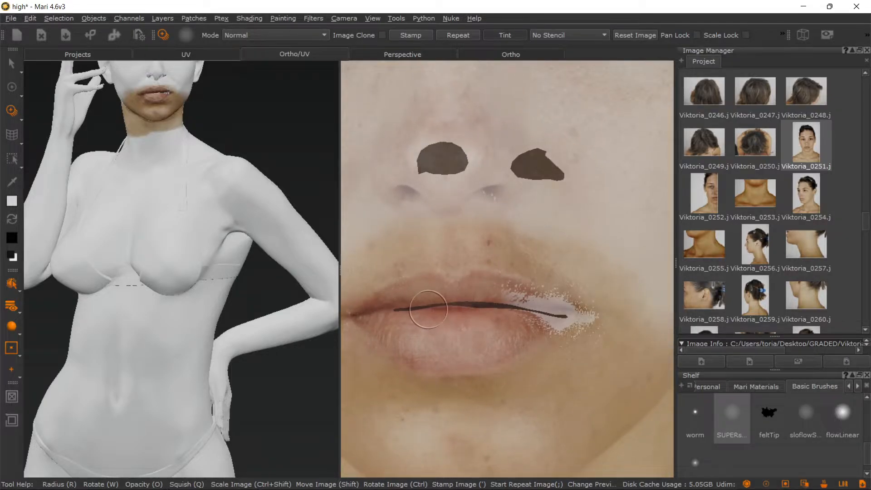
{"action": "mouse_move", "coordinate": [404, 327]}
{"action": "left_mouse_down"}
{"action": "mouse_move", "coordinate": [384, 326]}
{"action": "mouse_move", "coordinate": [428, 333]}
{"action": "left_mouse_up"}
- Move the photo to match the mouth's right corner in the UV layout and paint over the white gap there
{"action": "left_click_drag", "start_coordinate": [503, 333], "coordinate": [596, 327], "text": "shift"}
{"action": "left_click_drag", "start_coordinate": [538, 317], "coordinate": [540, 322], "text": "shift"}
{"action": "left_click_drag", "start_coordinate": [534, 315], "coordinate": [581, 294]}
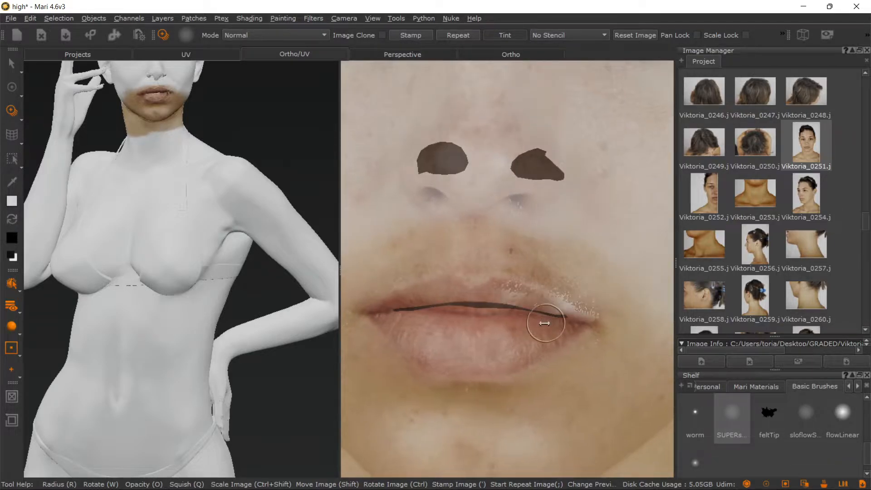
- Enlarge and reposition the photo over the UV lips, and paint the upper lip towards the mouth's right corner
{"action": "left_click_drag", "start_coordinate": [544, 323], "coordinate": [656, 286], "text": "ctrl+shift"}
{"action": "mouse_move", "coordinate": [527, 351]}
{"action": "left_mouse_down", "text": "shift"}
{"action": "mouse_move", "coordinate": [554, 314]}
{"action": "mouse_move", "coordinate": [522, 295]}
{"action": "left_mouse_up", "text": "shift"}
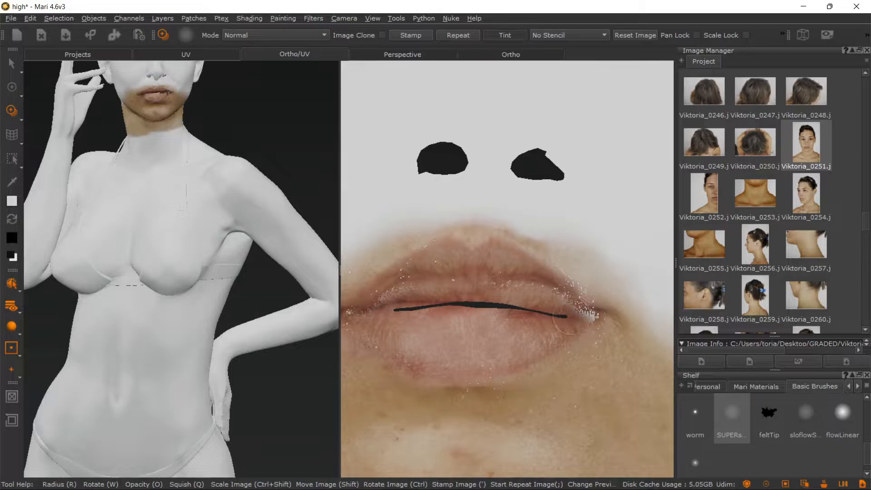
{"action": "mouse_move", "coordinate": [520, 287]}
{"action": "left_mouse_down"}
{"action": "mouse_move", "coordinate": [519, 275]}
{"action": "mouse_move", "coordinate": [512, 282]}
{"action": "left_mouse_up"}
{"action": "left_click_drag", "start_coordinate": [574, 318], "coordinate": [599, 311], "text": "ctrl"}
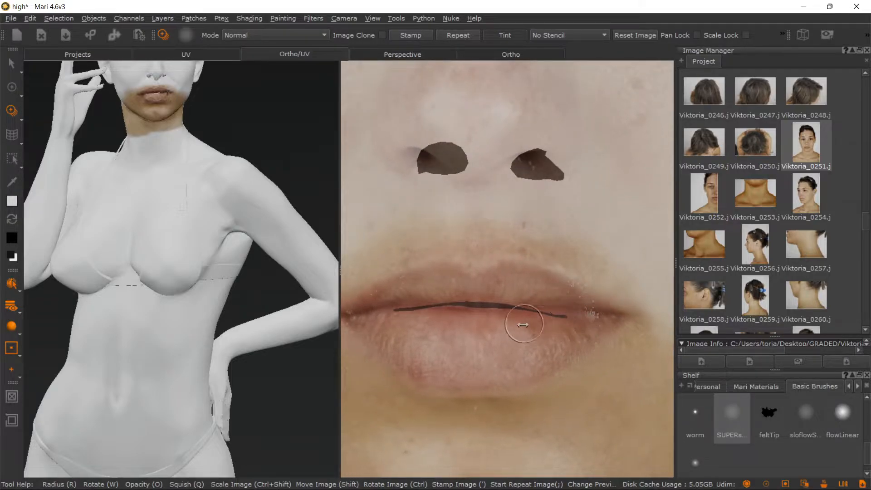
- Enlarge the photo further, realign it with the upper lip and paint across the upper lip and mouth line
{"action": "left_click_drag", "start_coordinate": [523, 325], "coordinate": [628, 300], "text": "ctrl+shift"}
{"action": "mouse_move", "coordinate": [521, 345]}
{"action": "left_mouse_down", "text": "shift"}
{"action": "mouse_move", "coordinate": [526, 318]}
{"action": "mouse_move", "coordinate": [505, 297]}
{"action": "left_mouse_up", "text": "shift"}
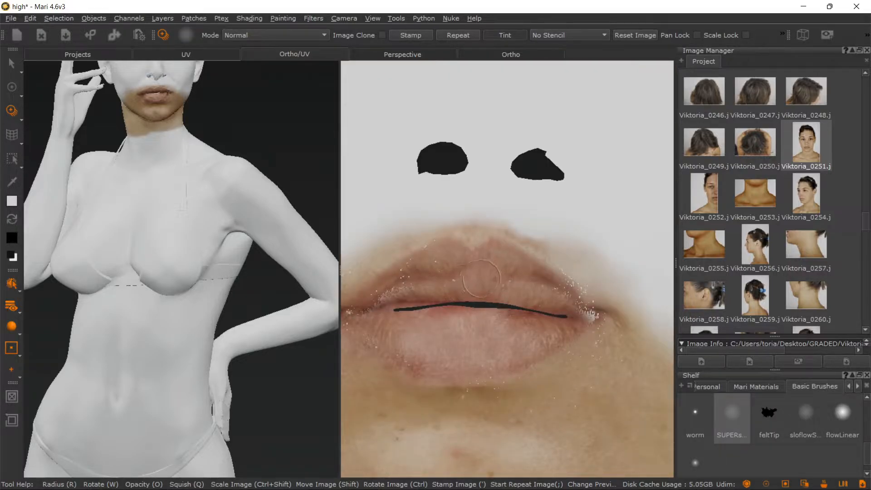
{"action": "mouse_move", "coordinate": [459, 285]}
{"action": "left_mouse_down"}
{"action": "mouse_move", "coordinate": [474, 292]}
{"action": "mouse_move", "coordinate": [490, 284]}
{"action": "mouse_move", "coordinate": [368, 303]}
{"action": "mouse_move", "coordinate": [398, 292]}
{"action": "mouse_move", "coordinate": [410, 302]}
{"action": "left_mouse_up"}
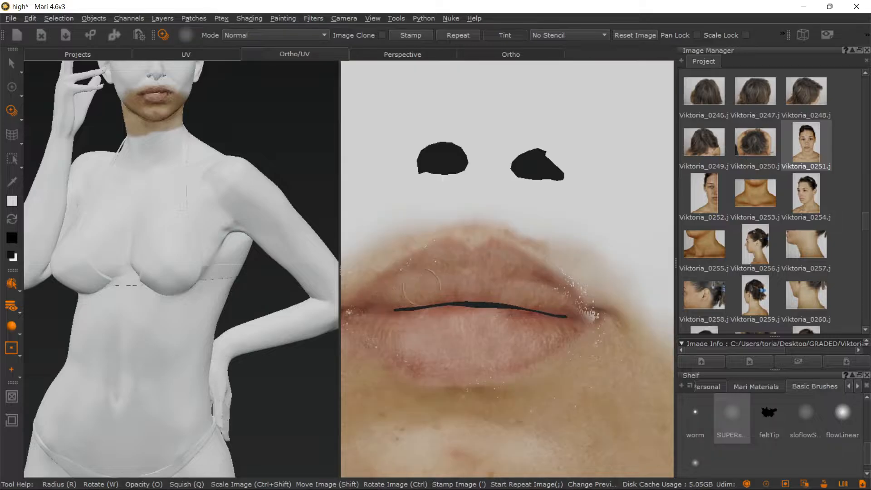
{"action": "mouse_move", "coordinate": [447, 281]}
{"action": "left_mouse_down"}
{"action": "mouse_move", "coordinate": [484, 304]}
{"action": "mouse_move", "coordinate": [485, 288]}
{"action": "mouse_move", "coordinate": [466, 288]}
{"action": "mouse_move", "coordinate": [473, 283]}
{"action": "mouse_move", "coordinate": [546, 294]}
{"action": "mouse_move", "coordinate": [539, 294]}
{"action": "left_mouse_up"}
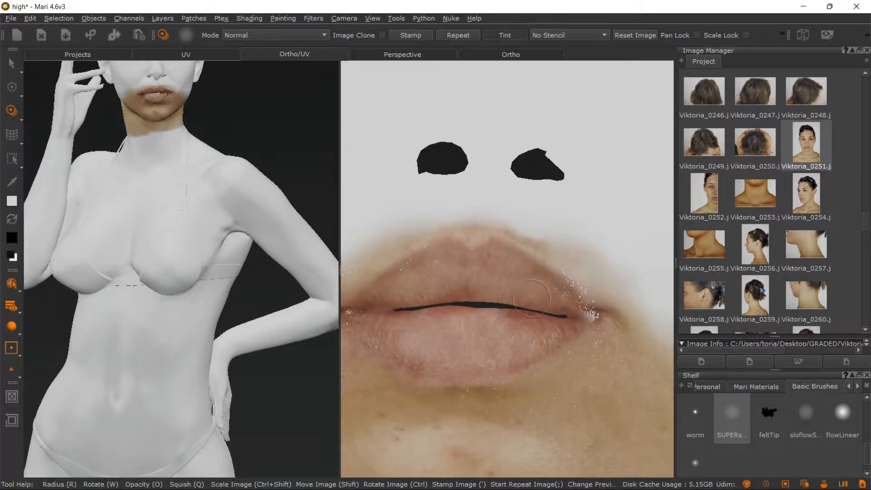
{"action": "mouse_move", "coordinate": [545, 301]}
{"action": "left_mouse_down"}
{"action": "mouse_move", "coordinate": [579, 320]}
{"action": "mouse_move", "coordinate": [564, 315]}
{"action": "mouse_move", "coordinate": [570, 322]}
{"action": "mouse_move", "coordinate": [577, 305]}
{"action": "mouse_move", "coordinate": [361, 319]}
{"action": "mouse_move", "coordinate": [396, 313]}
{"action": "mouse_move", "coordinate": [382, 311]}
{"action": "left_mouse_up"}
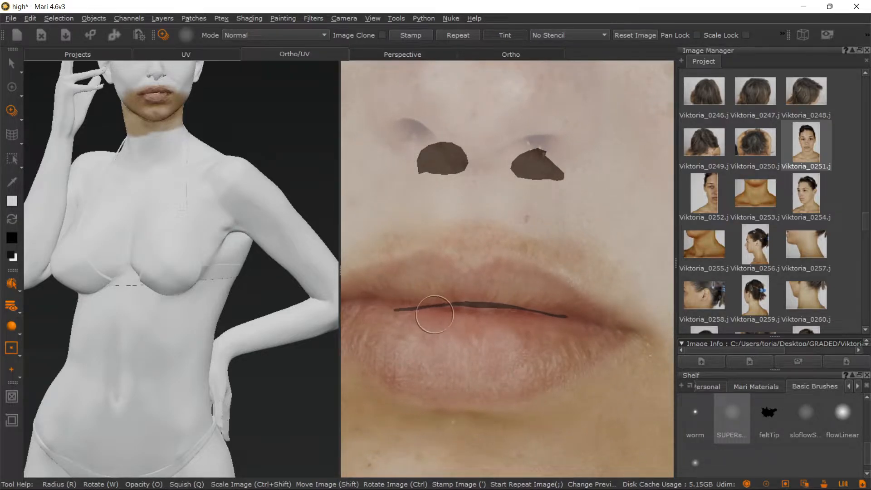
- Reduce the brush radius and touch up the lip edges along the mouth line and its corner
{"action": "key", "text": "r"}
{"action": "left_click_drag", "start_coordinate": [465, 312], "coordinate": [449, 313]}
{"action": "mouse_move", "coordinate": [375, 322]}
{"action": "left_mouse_down"}
{"action": "mouse_move", "coordinate": [350, 313]}
{"action": "mouse_move", "coordinate": [346, 322]}
{"action": "mouse_move", "coordinate": [368, 326]}
{"action": "left_mouse_up"}
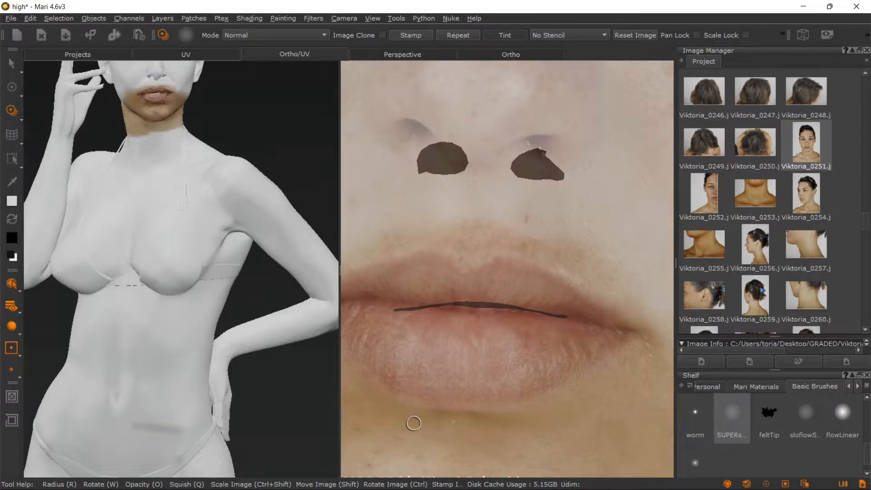
{"action": "right_click", "coordinate": [440, 223]}
{"action": "left_click", "coordinate": [288, 132]}
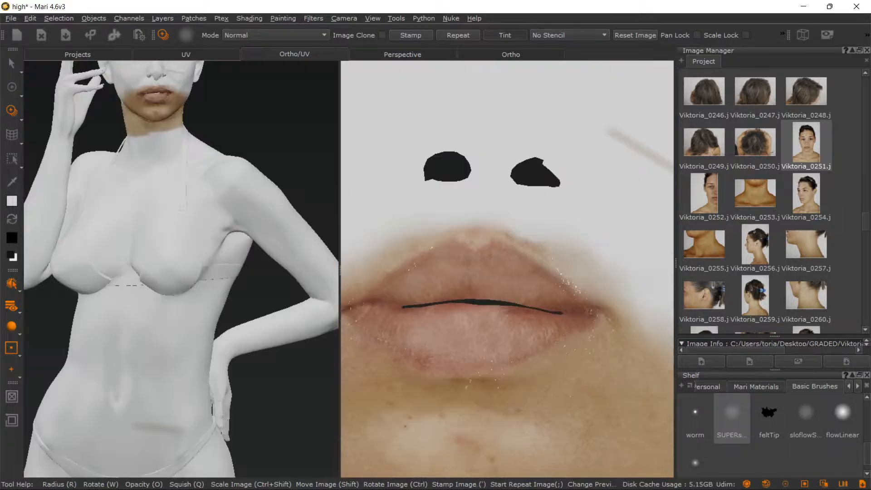
{"action": "left_click_drag", "start_coordinate": [538, 307], "coordinate": [534, 307]}
- Move and slightly rotate the photo so its neck skin covers the white gap below the chin in the UV layout
{"action": "scroll", "coordinate": [533, 307], "scroll_direction": "down", "scroll_amount": 5}
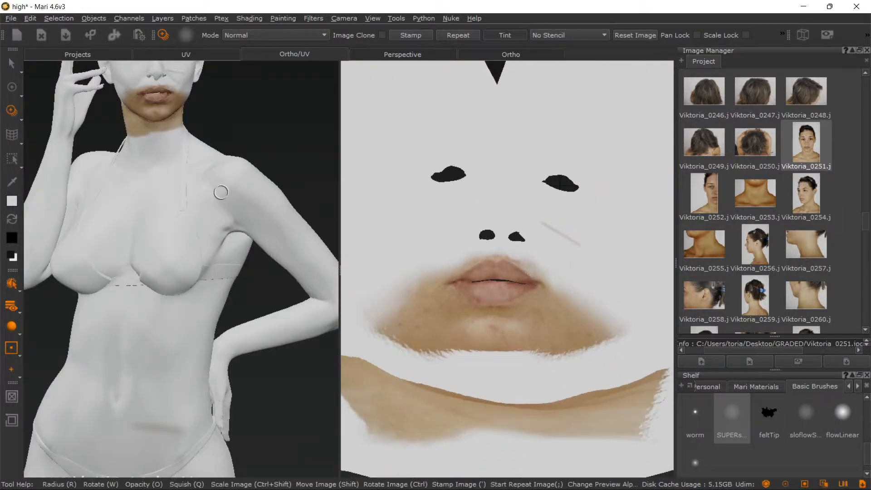
{"action": "middle_click_drag", "start_coordinate": [222, 189], "coordinate": [249, 284]}
{"action": "mouse_move", "coordinate": [245, 270]}
{"action": "right_mouse_down"}
{"action": "mouse_move", "coordinate": [268, 222]}
{"action": "mouse_move", "coordinate": [240, 224]}
{"action": "mouse_move", "coordinate": [236, 255]}
{"action": "right_mouse_up"}
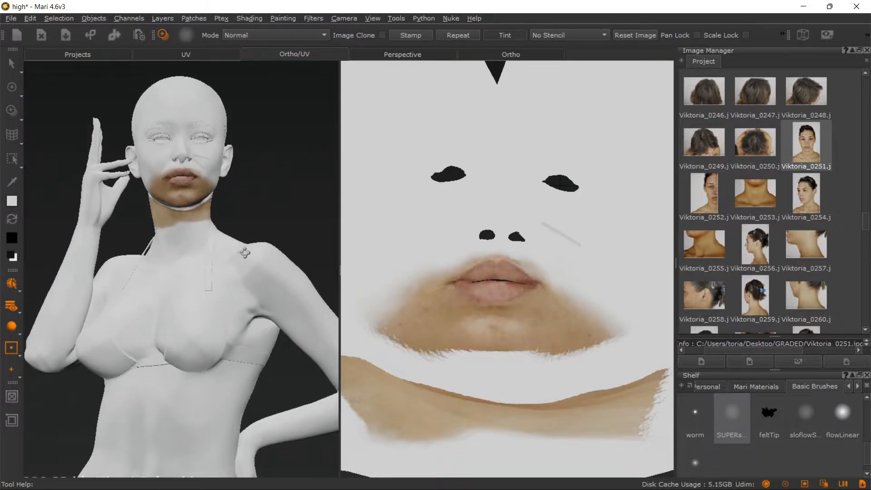
{"action": "right_click_drag", "start_coordinate": [144, 227], "coordinate": [196, 279], "text": "alt"}
{"action": "left_click_drag", "start_coordinate": [197, 279], "coordinate": [220, 259], "text": "alt"}
{"action": "middle_click_drag", "start_coordinate": [564, 355], "coordinate": [549, 309], "text": "alt"}
{"action": "right_click_drag", "start_coordinate": [548, 309], "coordinate": [573, 340], "text": "alt"}
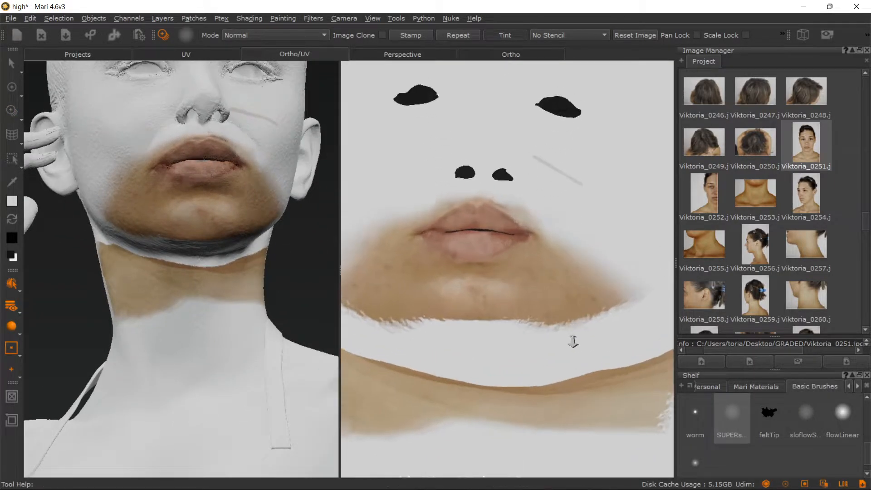
{"action": "middle_click_drag", "start_coordinate": [574, 341], "coordinate": [570, 317], "text": "alt"}
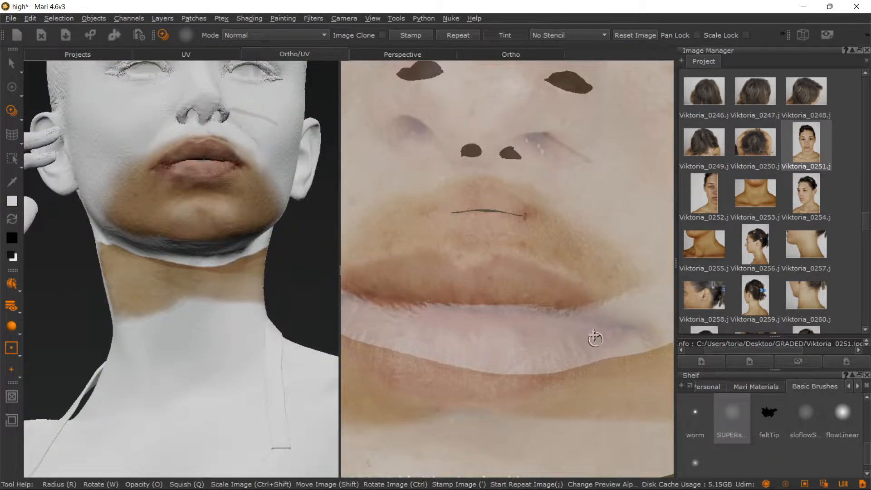
{"action": "left_click_drag", "start_coordinate": [595, 339], "coordinate": [605, 164], "text": "shift"}
{"action": "left_click_drag", "start_coordinate": [556, 338], "coordinate": [559, 257], "text": "shift"}
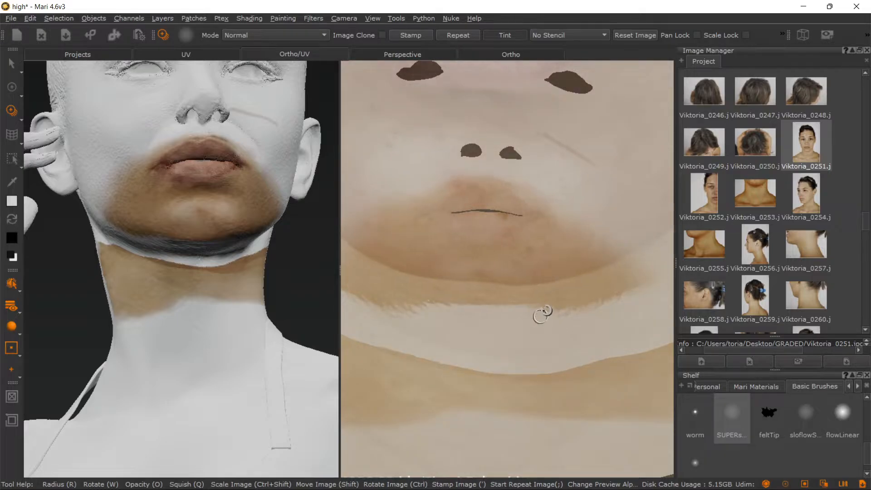
{"action": "left_click_drag", "start_coordinate": [540, 317], "coordinate": [562, 311], "text": "ctrl"}
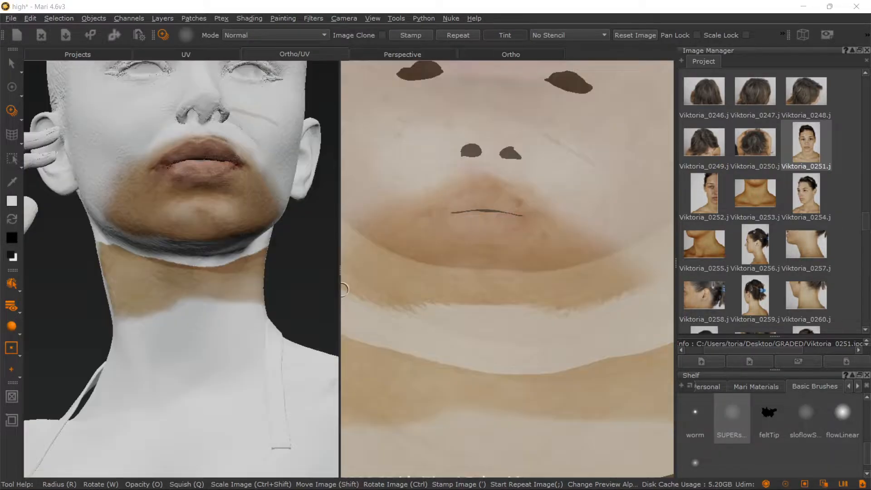
- Load Viktoria_0251 for paint-through again and nudge the photo over the gap between chin and neck
{"action": "left_click", "coordinate": [792, 288]}
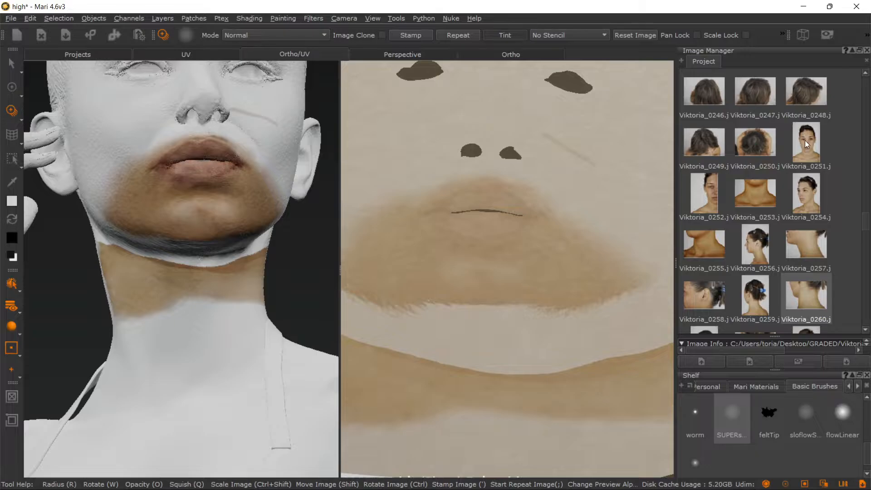
{"action": "left_click_drag", "start_coordinate": [805, 140], "coordinate": [567, 204]}
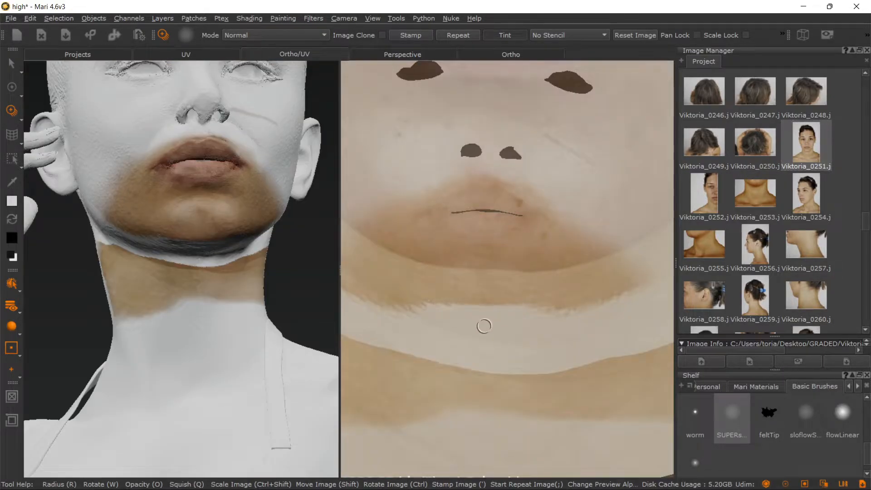
{"action": "mouse_move", "coordinate": [494, 332]}
{"action": "left_mouse_down", "text": "shift"}
{"action": "mouse_move", "coordinate": [515, 308]}
{"action": "mouse_move", "coordinate": [502, 311]}
{"action": "mouse_move", "coordinate": [563, 313]}
{"action": "mouse_move", "coordinate": [513, 350]}
{"action": "left_mouse_up", "text": "shift"}
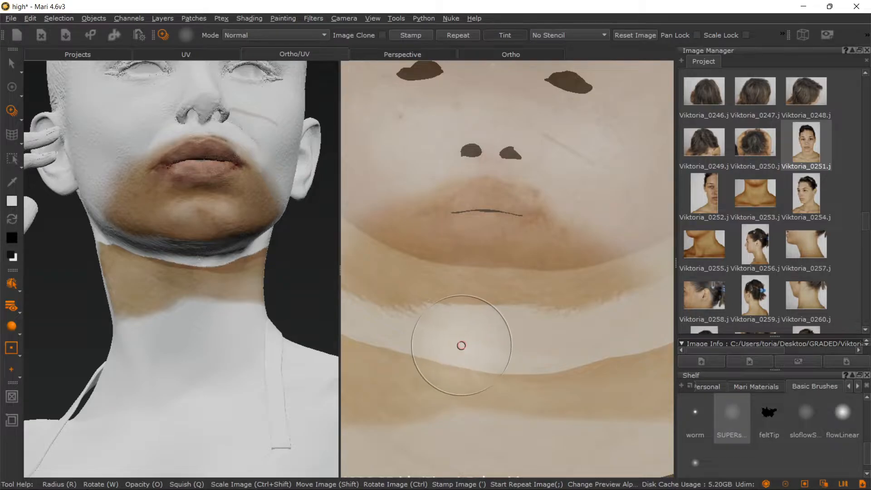
- Paint the photo's neck skin across the white gap under the chin and down over the lower neck in the UV layout
{"action": "mouse_move", "coordinate": [560, 309]}
{"action": "left_mouse_down"}
{"action": "mouse_move", "coordinate": [408, 324]}
{"action": "mouse_move", "coordinate": [350, 347]}
{"action": "left_mouse_up"}
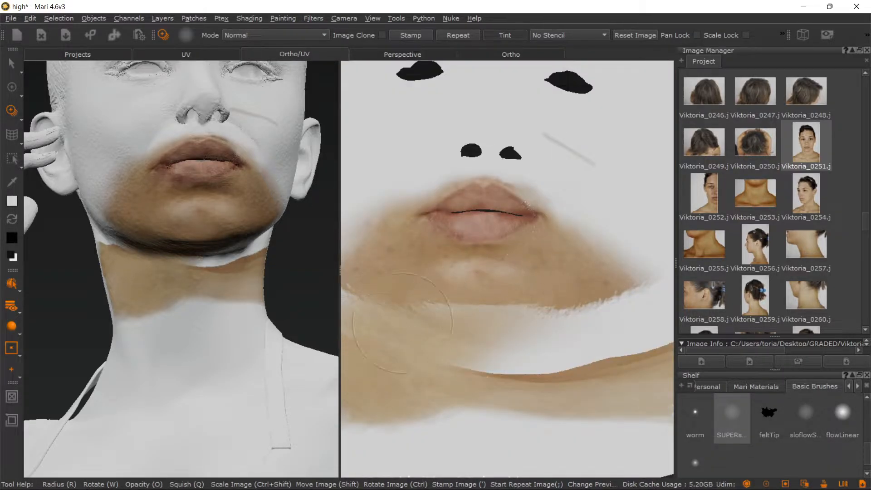
{"action": "mouse_move", "coordinate": [455, 362]}
{"action": "left_mouse_down"}
{"action": "mouse_move", "coordinate": [489, 371]}
{"action": "mouse_move", "coordinate": [455, 363]}
{"action": "mouse_move", "coordinate": [534, 348]}
{"action": "mouse_move", "coordinate": [454, 369]}
{"action": "mouse_move", "coordinate": [489, 337]}
{"action": "mouse_move", "coordinate": [460, 368]}
{"action": "mouse_move", "coordinate": [530, 349]}
{"action": "mouse_move", "coordinate": [603, 350]}
{"action": "mouse_move", "coordinate": [640, 335]}
{"action": "left_mouse_up"}
{"action": "mouse_move", "coordinate": [579, 355]}
{"action": "left_mouse_down"}
{"action": "mouse_move", "coordinate": [609, 374]}
{"action": "mouse_move", "coordinate": [641, 315]}
{"action": "mouse_move", "coordinate": [598, 350]}
{"action": "left_mouse_up"}
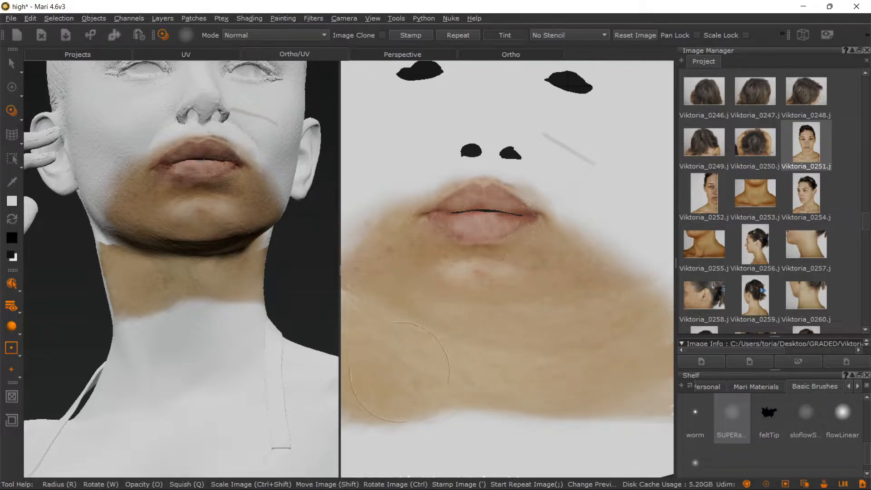
{"action": "mouse_move", "coordinate": [399, 372]}
{"action": "left_mouse_down"}
{"action": "mouse_move", "coordinate": [481, 433]}
{"action": "mouse_move", "coordinate": [390, 431]}
{"action": "mouse_move", "coordinate": [443, 425]}
{"action": "mouse_move", "coordinate": [354, 458]}
{"action": "mouse_move", "coordinate": [377, 467]}
{"action": "mouse_move", "coordinate": [426, 425]}
{"action": "mouse_move", "coordinate": [453, 373]}
{"action": "mouse_move", "coordinate": [434, 368]}
{"action": "mouse_move", "coordinate": [642, 374]}
{"action": "mouse_move", "coordinate": [573, 412]}
{"action": "mouse_move", "coordinate": [552, 447]}
{"action": "mouse_move", "coordinate": [495, 453]}
{"action": "mouse_move", "coordinate": [577, 453]}
{"action": "mouse_move", "coordinate": [673, 421]}
{"action": "left_mouse_up"}
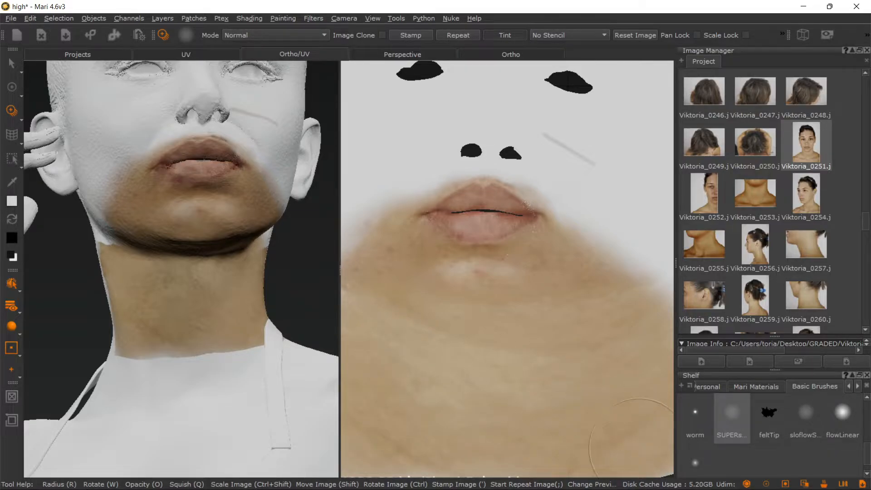
{"action": "key", "text": "apostrophe"}
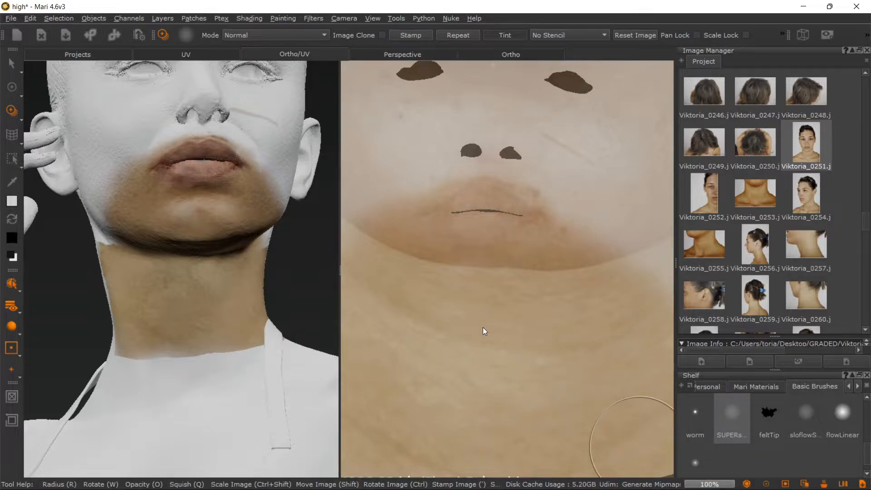
- Check the painted chin and neck on the model with the Select tool and locate the inner eye and mouth shells in UV tile 1008
{"action": "scroll", "coordinate": [486, 328], "scroll_direction": "down", "scroll_amount": 1}
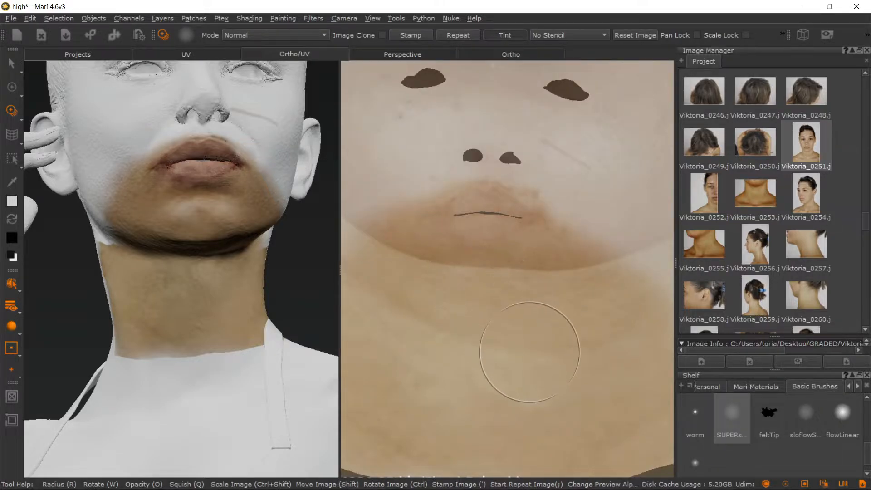
{"action": "scroll", "coordinate": [490, 272], "scroll_direction": "down", "scroll_amount": 4}
{"action": "middle_click_drag", "start_coordinate": [467, 255], "coordinate": [421, 266], "text": "alt"}
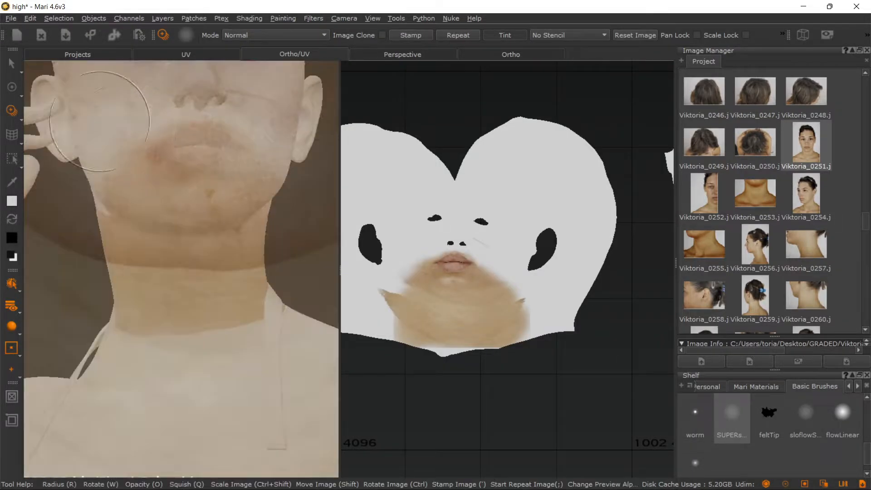
{"action": "left_click", "coordinate": [11, 64]}
{"action": "left_click", "coordinate": [11, 66]}
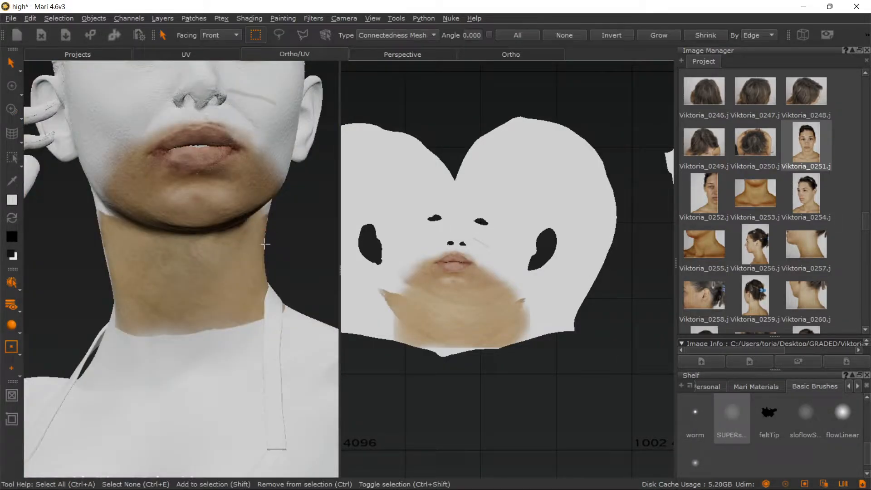
{"action": "right_click_drag", "start_coordinate": [265, 244], "coordinate": [204, 178], "text": "alt"}
{"action": "scroll", "coordinate": [207, 277], "scroll_direction": "up", "scroll_amount": 2}
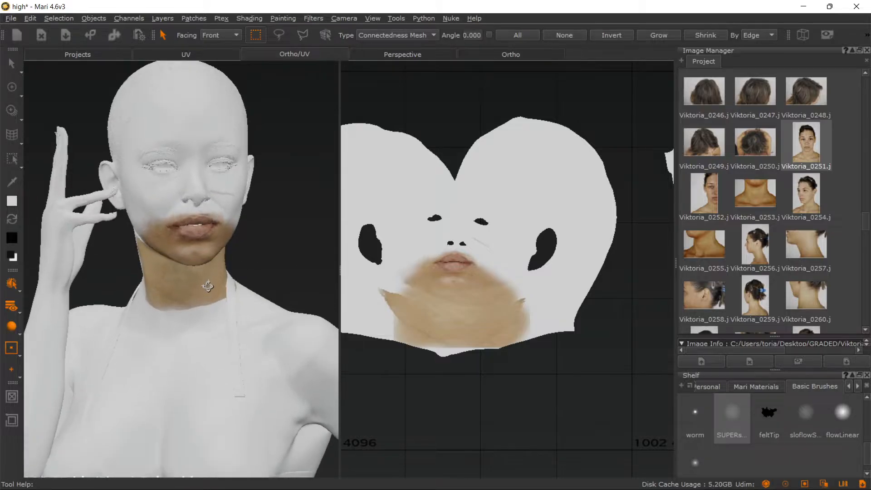
{"action": "scroll", "coordinate": [479, 295], "scroll_direction": "down", "scroll_amount": 3}
{"action": "scroll", "coordinate": [479, 292], "scroll_direction": "down", "scroll_amount": 3}
{"action": "middle_click_drag", "start_coordinate": [550, 287], "coordinate": [405, 286], "text": "alt"}
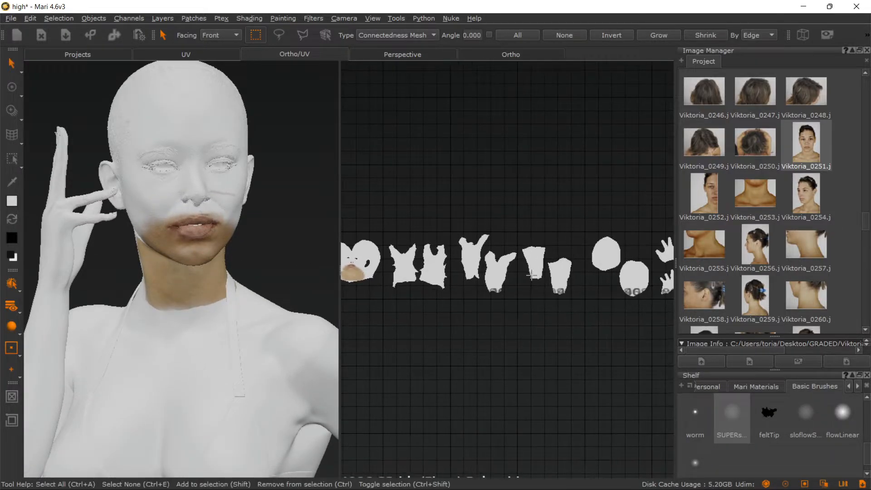
{"action": "middle_click_drag", "start_coordinate": [646, 263], "coordinate": [511, 265], "text": "alt"}
{"action": "scroll", "coordinate": [481, 251], "scroll_direction": "up", "scroll_amount": 5}
{"action": "scroll", "coordinate": [484, 259], "scroll_direction": "up", "scroll_amount": 2}
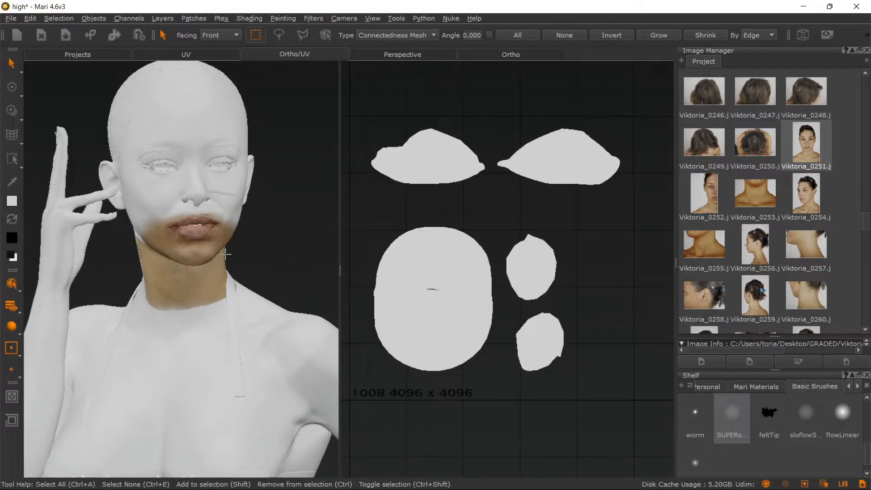
{"action": "scroll", "coordinate": [191, 244], "scroll_direction": "up", "scroll_amount": 1}
{"action": "scroll", "coordinate": [190, 252], "scroll_direction": "up", "scroll_amount": 2}
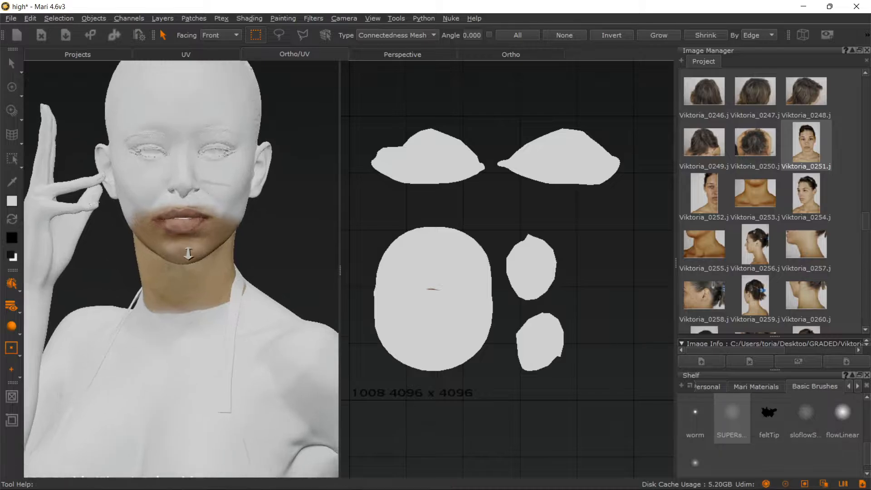
- Switch to the Paint tool, open the Viktoria_0251 photo and sample the pinkish skin colour at the eye's outer corner
{"action": "left_click", "coordinate": [12, 110]}
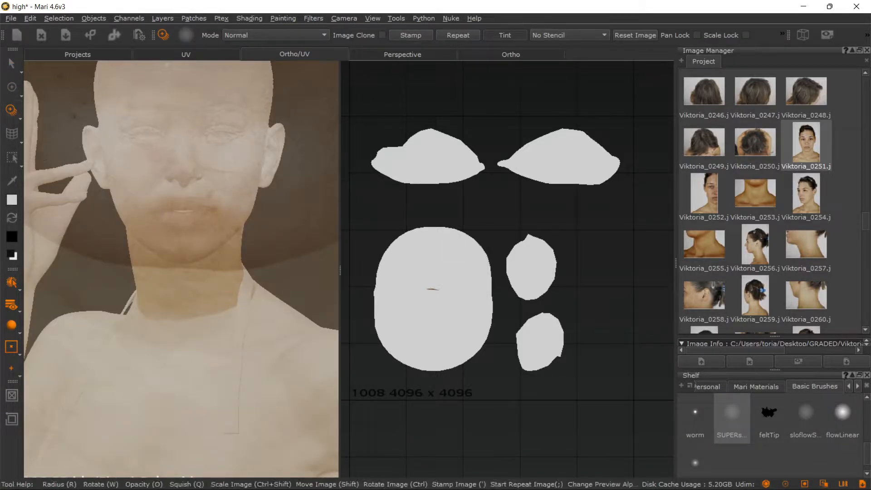
{"action": "left_click", "coordinate": [16, 86]}
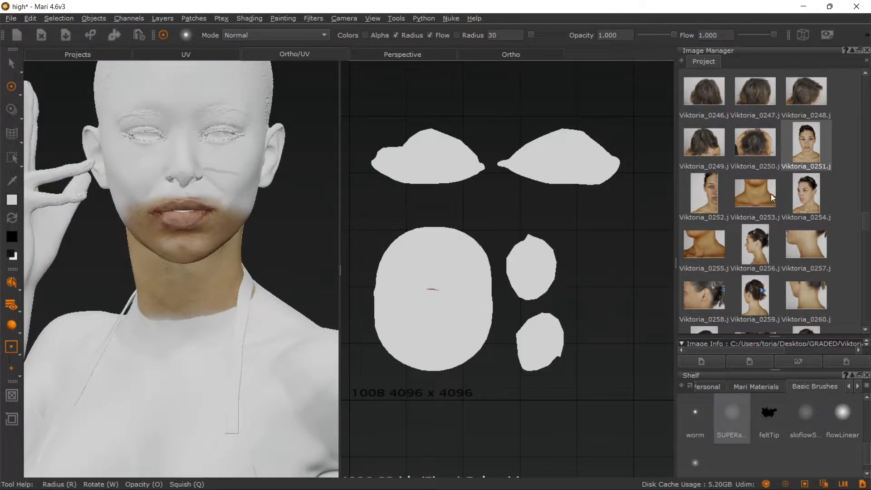
{"action": "double_click", "coordinate": [799, 142]}
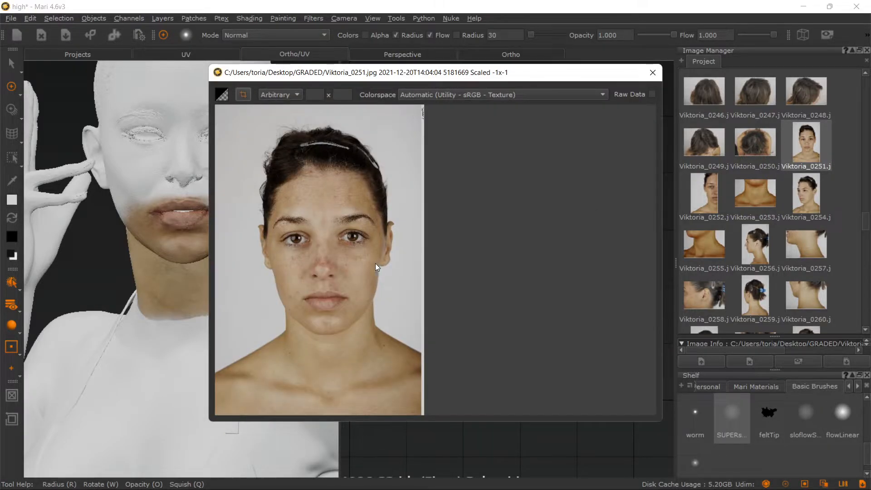
{"action": "scroll", "coordinate": [358, 263], "scroll_direction": "up", "scroll_amount": 5}
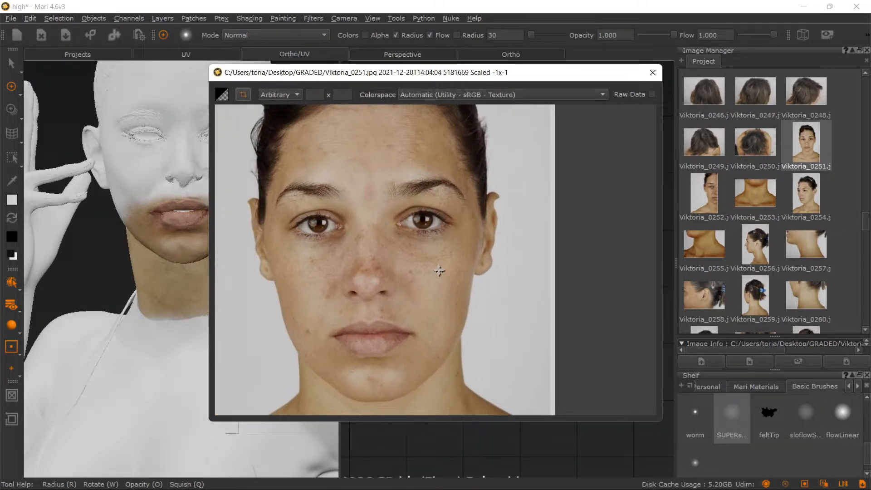
{"action": "scroll", "coordinate": [389, 272], "scroll_direction": "up", "scroll_amount": 4}
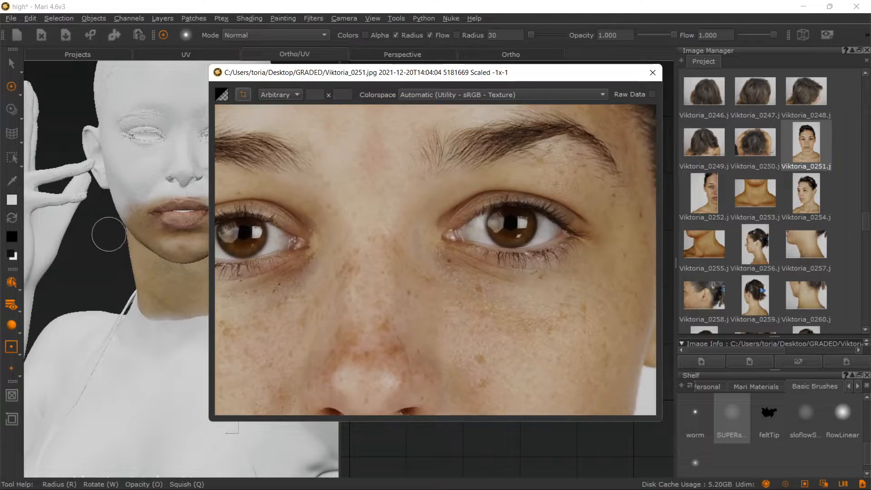
{"action": "left_click", "coordinate": [13, 181]}
{"action": "scroll", "coordinate": [354, 272], "scroll_direction": "up", "scroll_amount": 4}
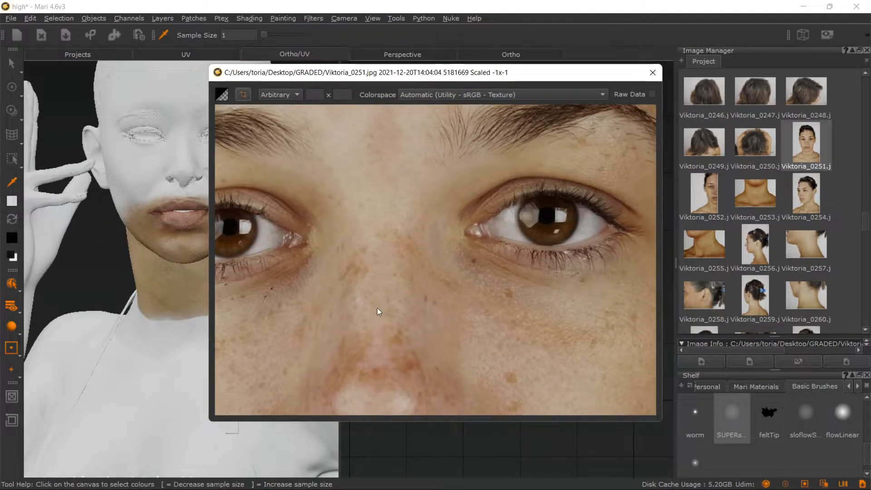
{"action": "scroll", "coordinate": [420, 259], "scroll_direction": "up", "scroll_amount": 2}
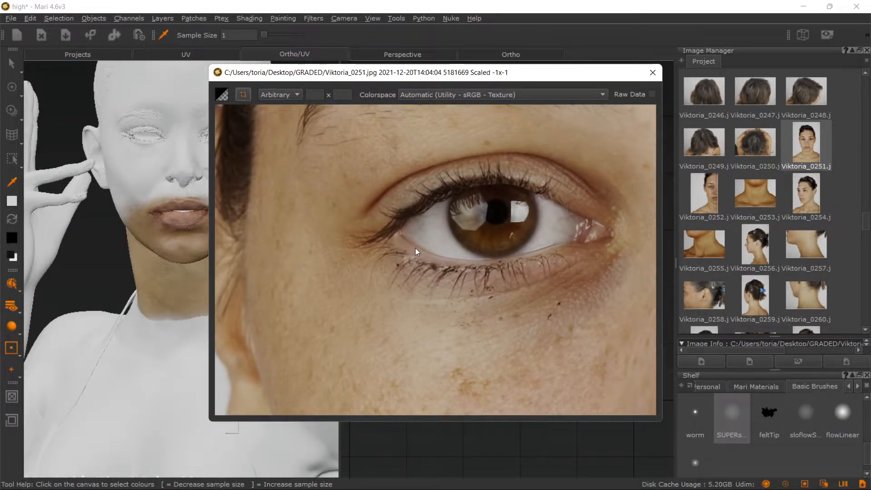
{"action": "left_click", "coordinate": [415, 248]}
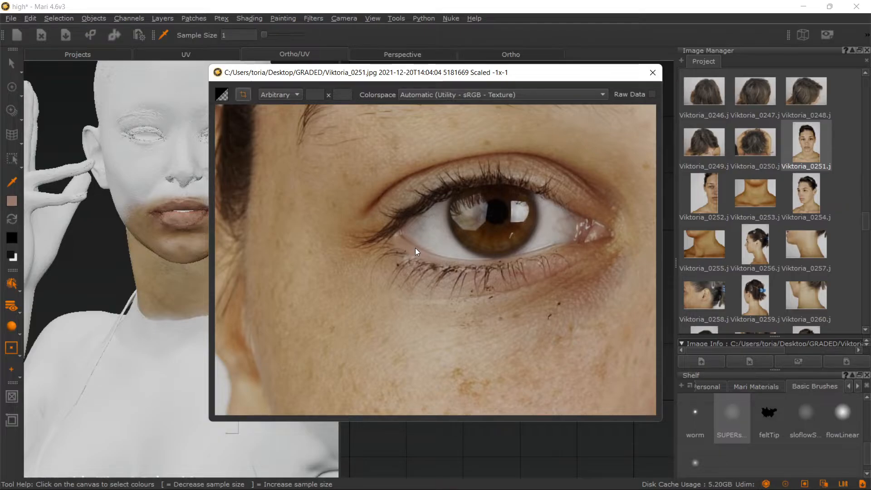
{"action": "left_click", "coordinate": [653, 73]}
- Fill the two inner eye shells in UV tile 1008 with the sampled pink using the basic brush "one"
{"action": "key", "text": "p"}
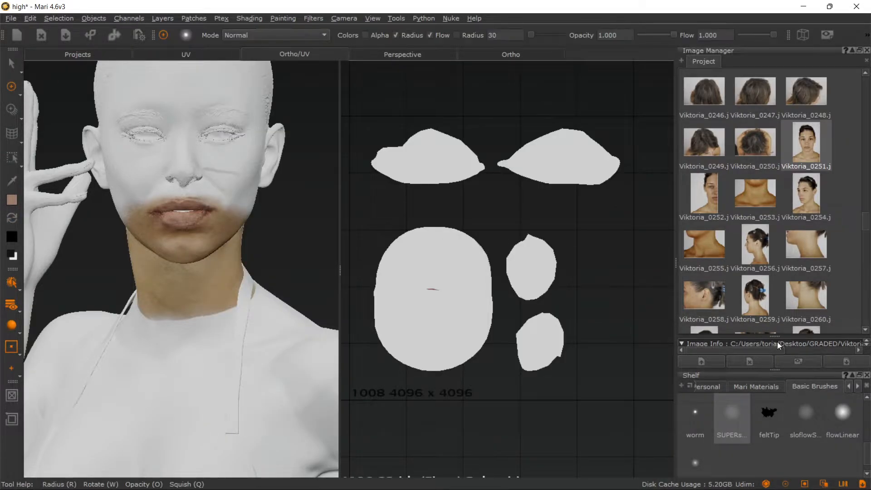
{"action": "scroll", "coordinate": [806, 426], "scroll_direction": "down", "scroll_amount": 3}
{"action": "left_click", "coordinate": [769, 445]}
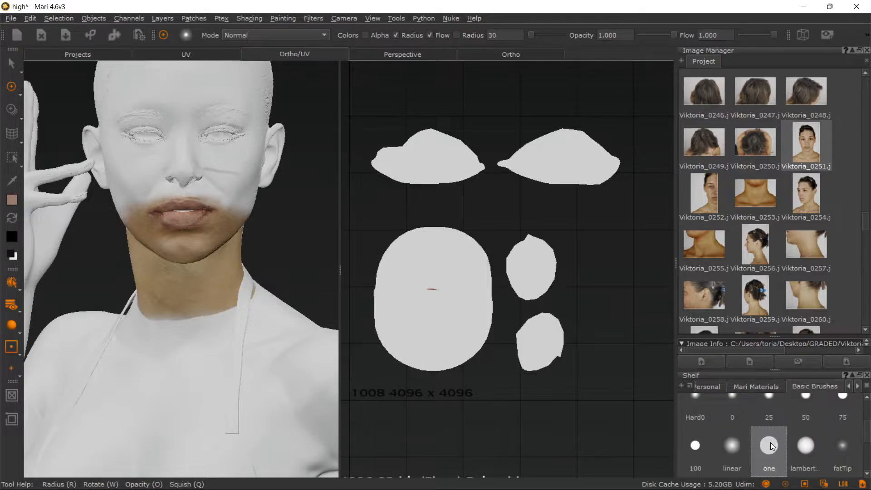
{"action": "mouse_move", "coordinate": [502, 205]}
{"action": "left_mouse_down"}
{"action": "mouse_move", "coordinate": [477, 171]}
{"action": "mouse_move", "coordinate": [415, 152]}
{"action": "mouse_move", "coordinate": [627, 155]}
{"action": "left_mouse_up"}
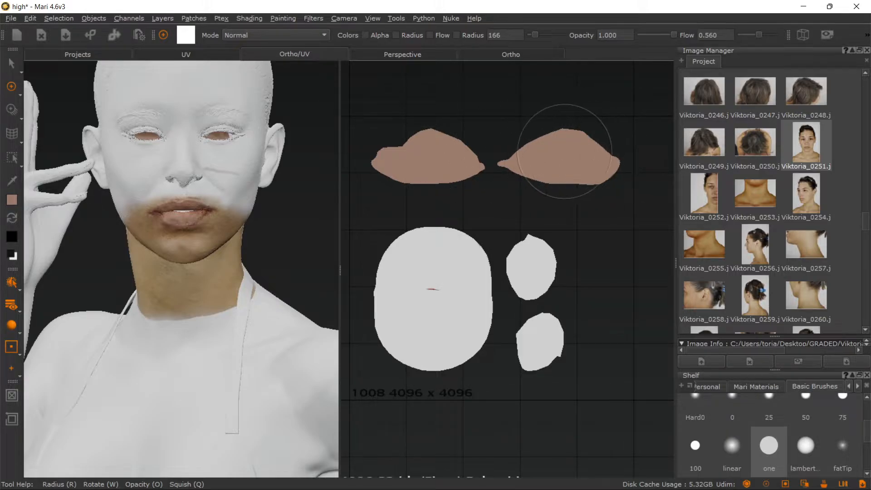
{"action": "left_click", "coordinate": [588, 156]}
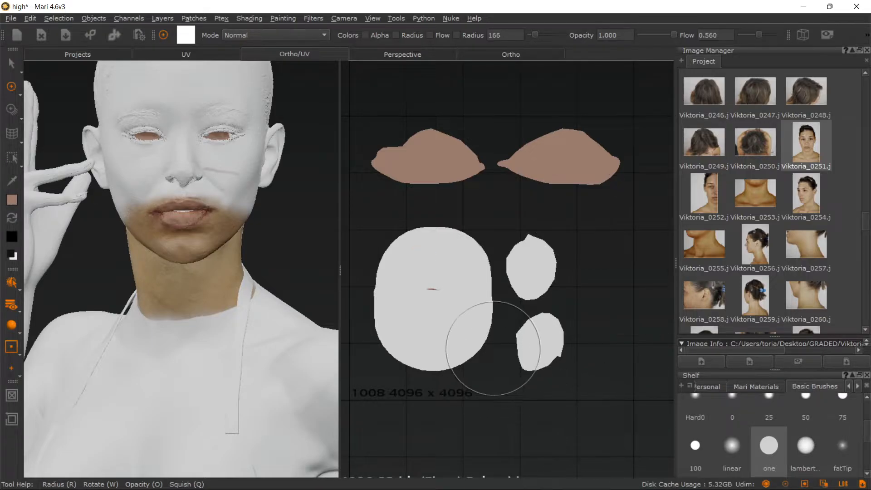
- Open the Viktoria_0251 photo at the mouth and sample the reddish colour along the lip line as the foreground colour
{"action": "right_click_drag", "start_coordinate": [473, 276], "coordinate": [498, 312], "text": "alt"}
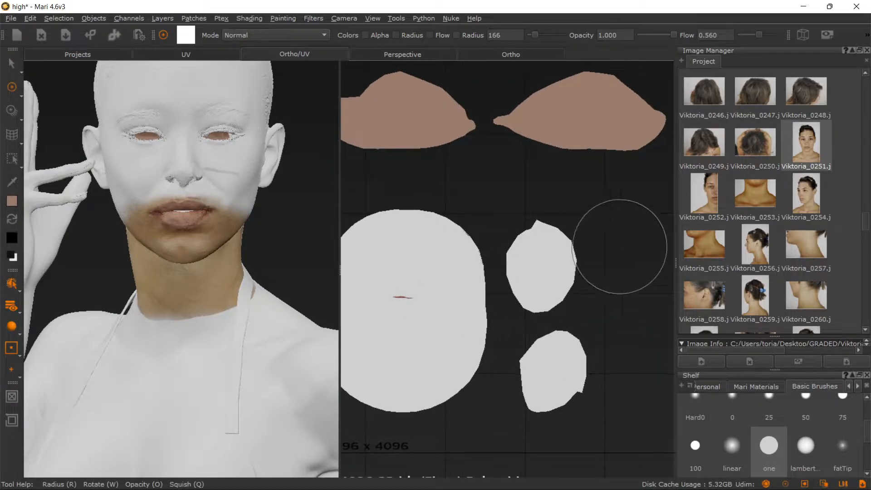
{"action": "double_click", "coordinate": [811, 151]}
{"action": "right_click_drag", "start_coordinate": [384, 254], "coordinate": [494, 382], "text": "alt"}
{"action": "middle_click_drag", "start_coordinate": [379, 297], "coordinate": [423, 215], "text": "alt"}
{"action": "right_click_drag", "start_coordinate": [411, 238], "coordinate": [481, 338], "text": "alt"}
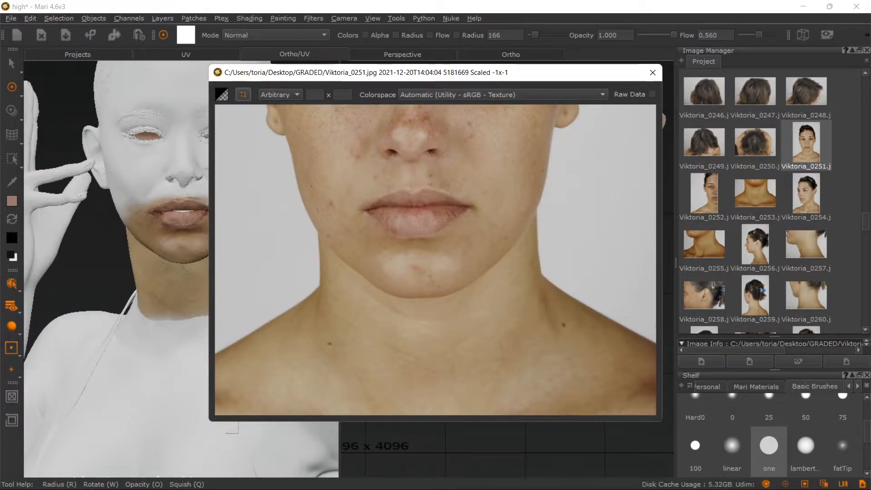
{"action": "left_click", "coordinate": [11, 183]}
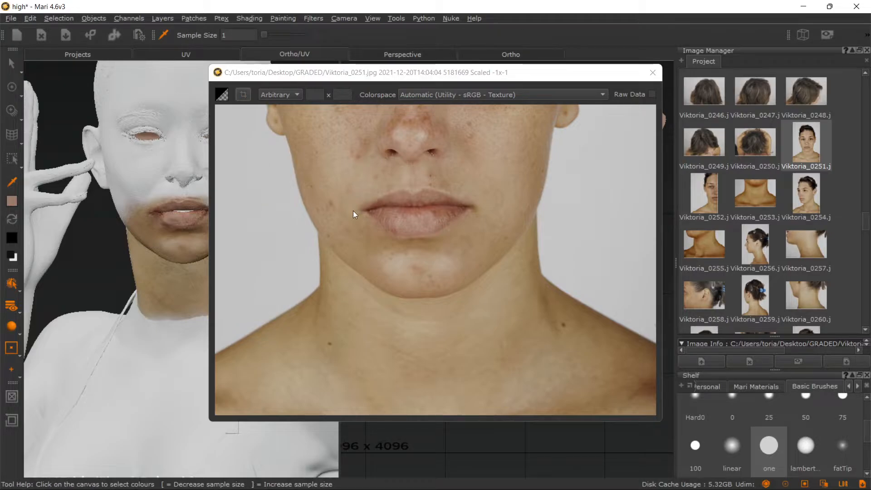
{"action": "left_click", "coordinate": [407, 211]}
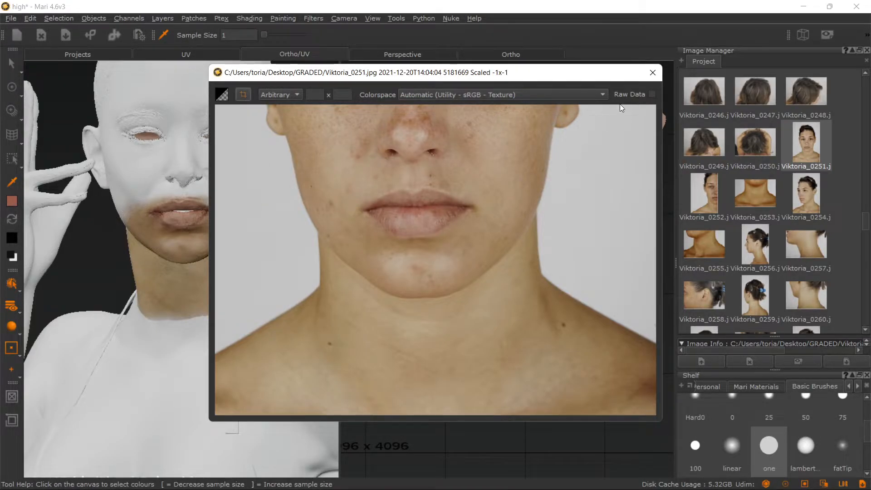
- Close the reference photo and paint the large rounded mouth shell on UV tile 1008 with the sampled reddish-brown, baking the paint
{"action": "left_click", "coordinate": [651, 72]}
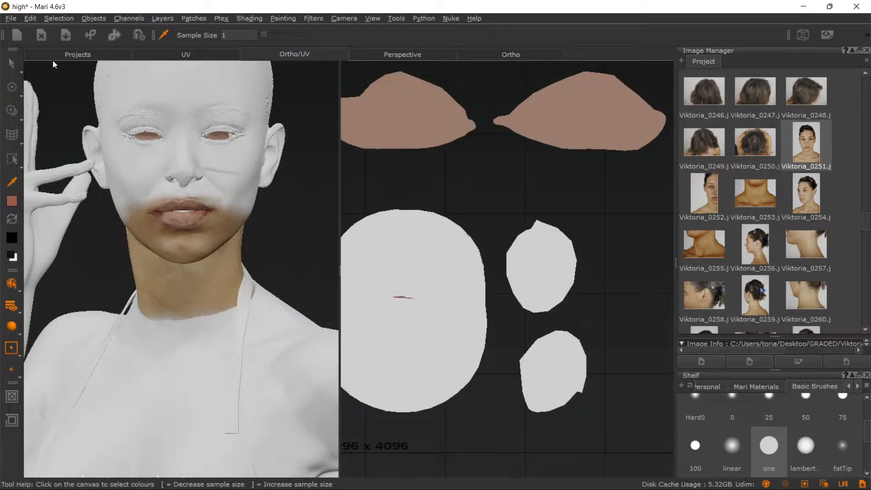
{"action": "left_click", "coordinate": [17, 88]}
{"action": "middle_click_drag", "start_coordinate": [425, 288], "coordinate": [480, 245], "text": "alt"}
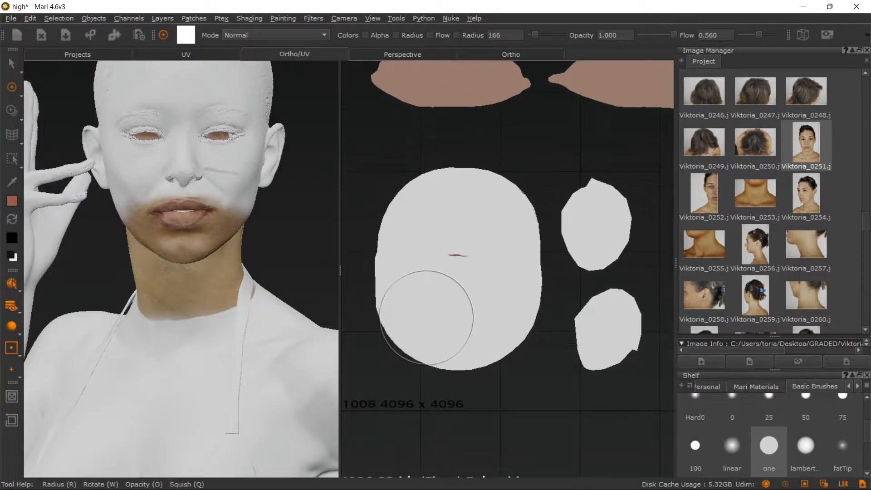
{"action": "mouse_move", "coordinate": [425, 318]}
{"action": "left_mouse_down"}
{"action": "mouse_move", "coordinate": [432, 313]}
{"action": "mouse_move", "coordinate": [408, 213]}
{"action": "mouse_move", "coordinate": [395, 245]}
{"action": "mouse_move", "coordinate": [400, 277]}
{"action": "mouse_move", "coordinate": [443, 229]}
{"action": "mouse_move", "coordinate": [458, 182]}
{"action": "mouse_move", "coordinate": [485, 313]}
{"action": "mouse_move", "coordinate": [492, 273]}
{"action": "mouse_move", "coordinate": [466, 201]}
{"action": "mouse_move", "coordinate": [475, 202]}
{"action": "mouse_move", "coordinate": [467, 218]}
{"action": "mouse_move", "coordinate": [481, 276]}
{"action": "mouse_move", "coordinate": [480, 339]}
{"action": "mouse_move", "coordinate": [494, 286]}
{"action": "mouse_move", "coordinate": [495, 221]}
{"action": "left_mouse_up"}
{"action": "left_click_drag", "start_coordinate": [494, 290], "coordinate": [505, 285]}
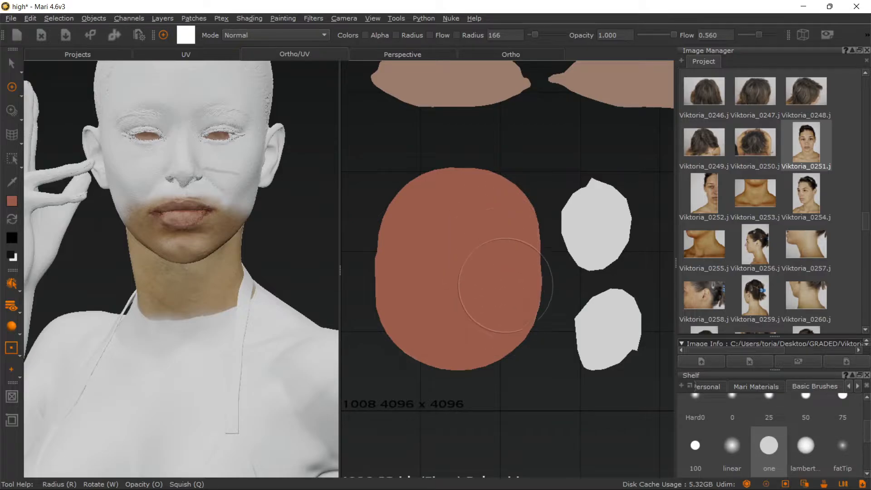
{"action": "key", "text": "b"}
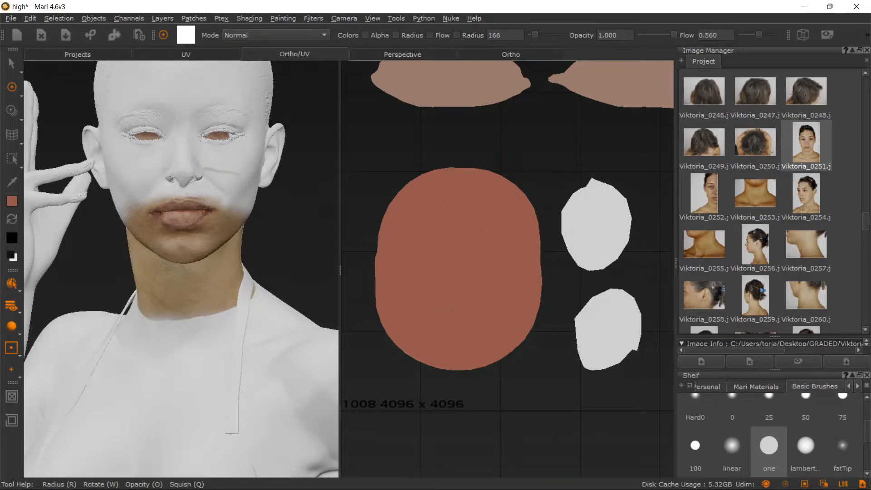
{"action": "left_click_drag", "start_coordinate": [234, 230], "coordinate": [217, 195], "text": "alt"}
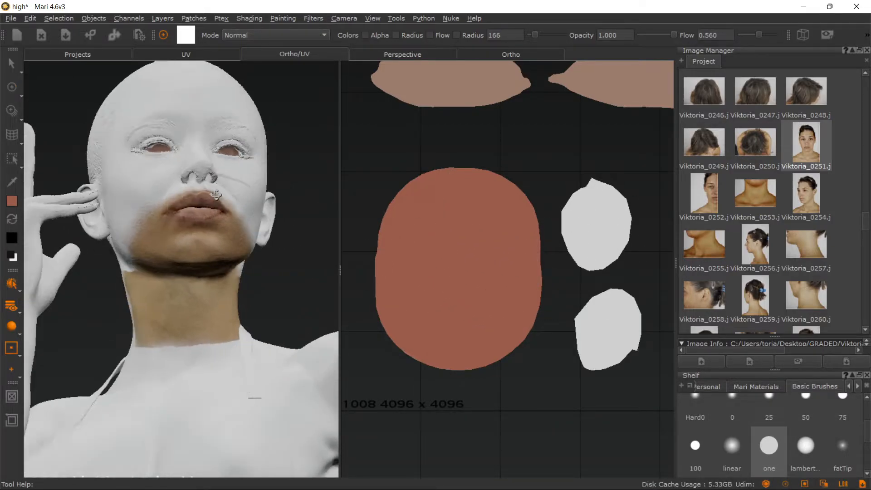
{"action": "middle_click_drag", "start_coordinate": [186, 197], "coordinate": [160, 230], "text": "alt"}
{"action": "mouse_move", "coordinate": [159, 231]}
{"action": "right_mouse_down", "text": "alt"}
{"action": "mouse_move", "coordinate": [226, 239]}
{"action": "mouse_move", "coordinate": [189, 194]}
{"action": "right_mouse_up", "text": "alt"}
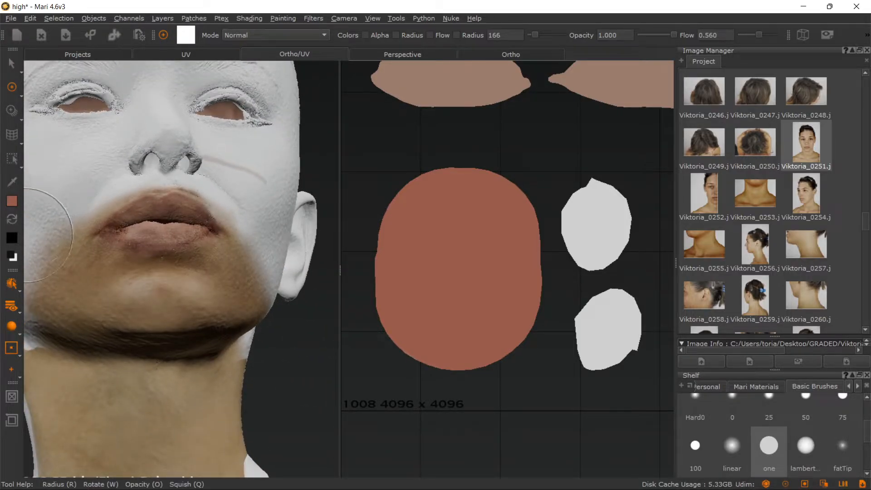
{"action": "left_click", "coordinate": [12, 237]}
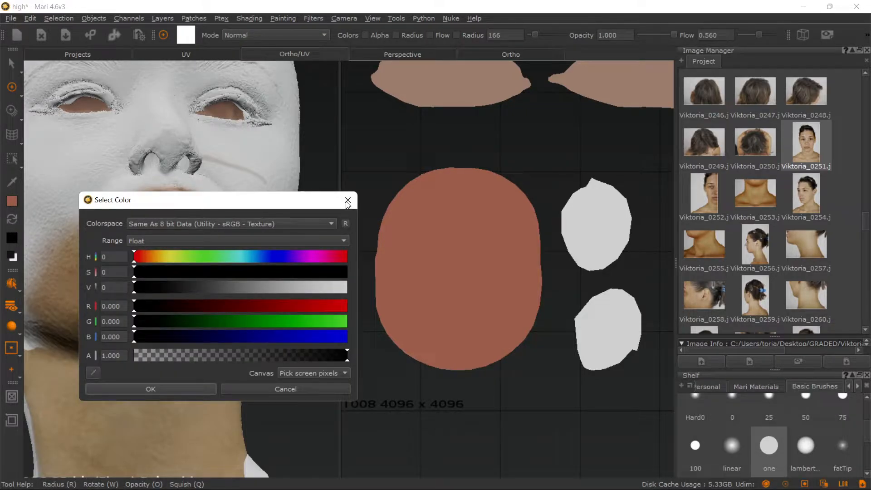
{"action": "left_click", "coordinate": [281, 390]}
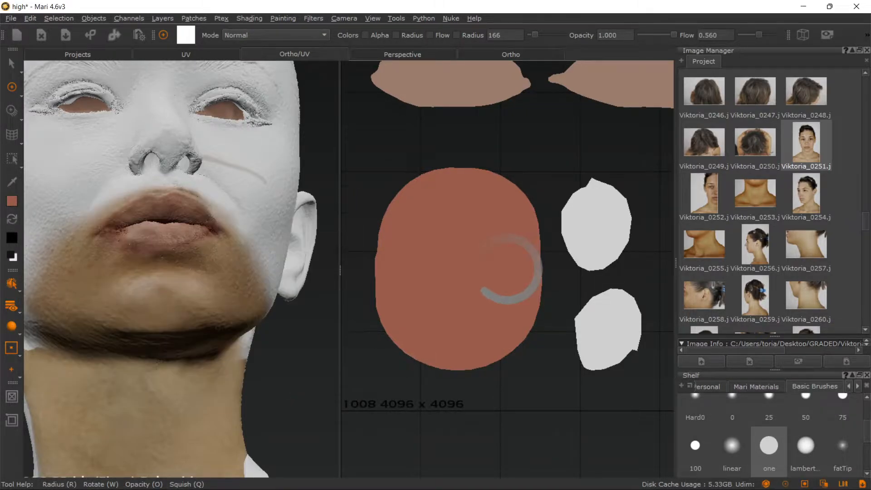
{"action": "left_click", "coordinate": [13, 236]}
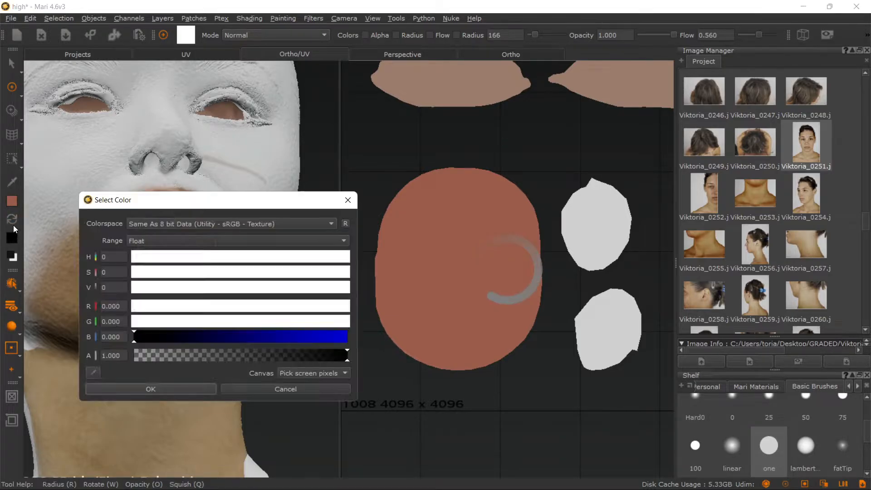
{"action": "left_click", "coordinate": [348, 202]}
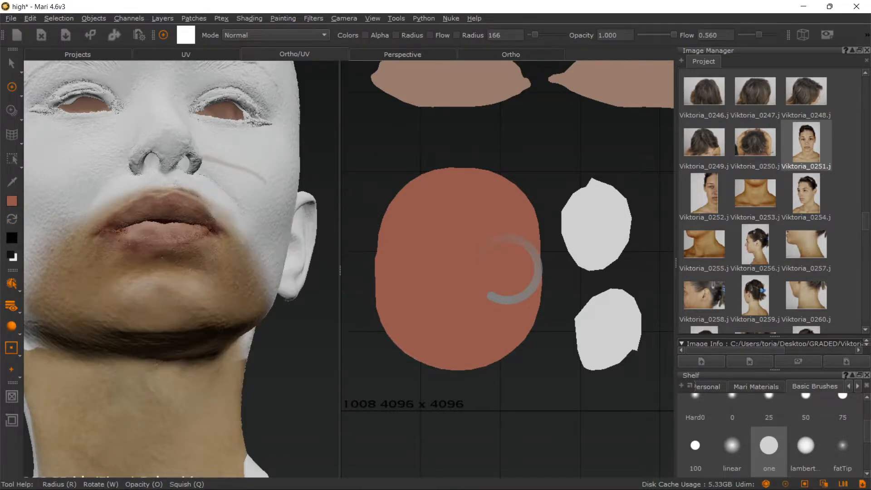
- Swap the foreground and background colours and paint the two nostril shells on UV tile 1008 black
{"action": "left_click", "coordinate": [18, 219]}
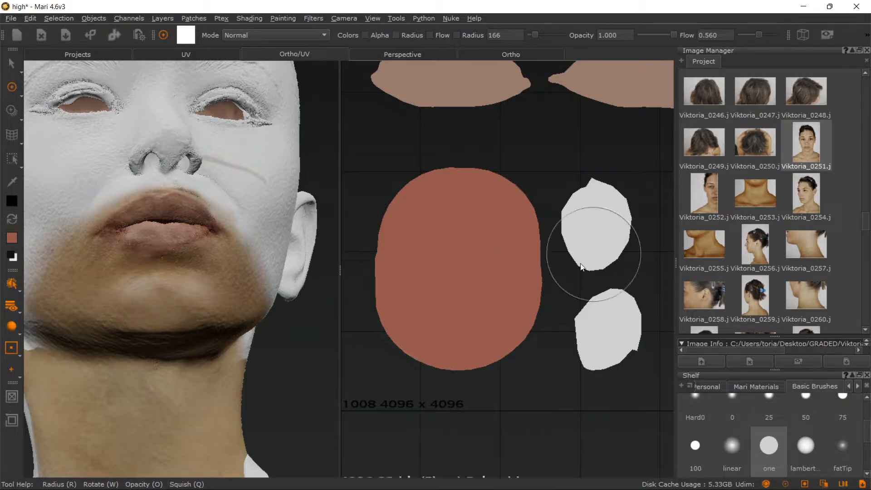
{"action": "middle_click_drag", "start_coordinate": [552, 246], "coordinate": [502, 241], "text": "alt"}
{"action": "mouse_move", "coordinate": [548, 231]}
{"action": "left_mouse_down"}
{"action": "mouse_move", "coordinate": [548, 205]}
{"action": "mouse_move", "coordinate": [558, 335]}
{"action": "mouse_move", "coordinate": [564, 320]}
{"action": "left_mouse_up"}
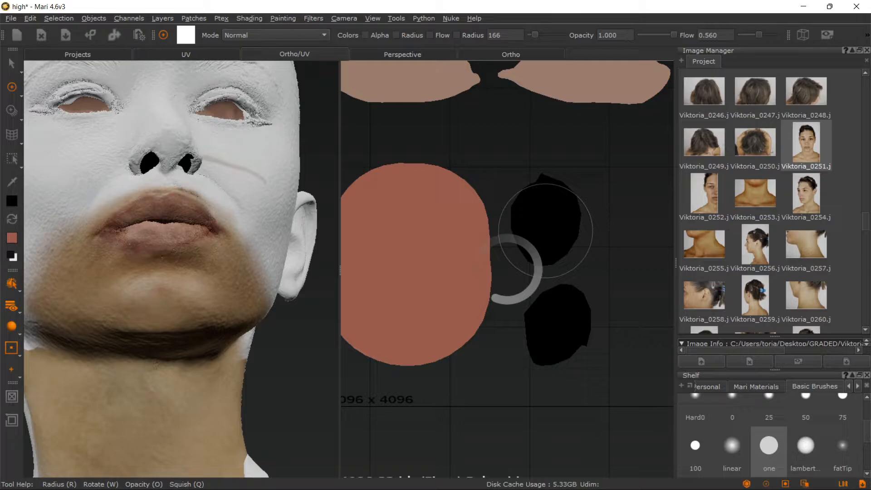
- Examine the painted shells on tile 1008, the remaining UV tiles back to 1001, and the model in the Ortho view
{"action": "right_click_drag", "start_coordinate": [206, 245], "coordinate": [181, 82], "text": "alt"}
{"action": "left_click_drag", "start_coordinate": [170, 254], "coordinate": [207, 268], "text": "alt"}
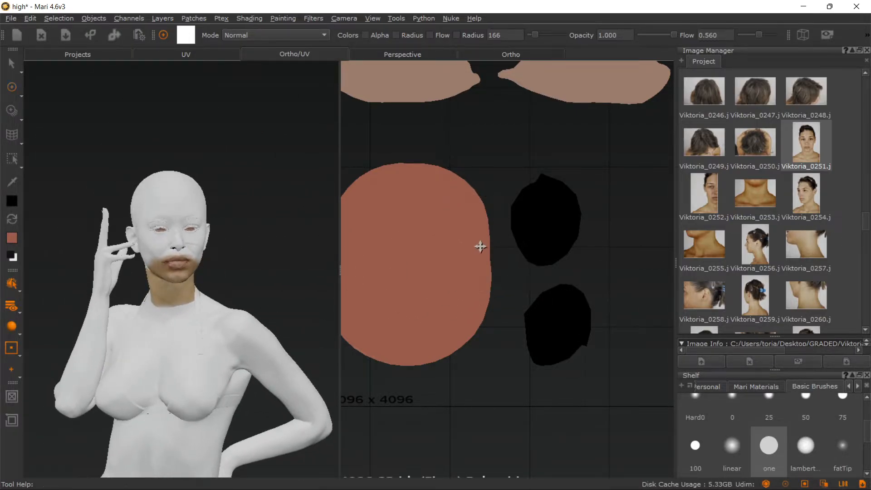
{"action": "middle_click_drag", "start_coordinate": [478, 247], "coordinate": [540, 286], "text": "alt"}
{"action": "right_click_drag", "start_coordinate": [540, 287], "coordinate": [474, 191], "text": "alt"}
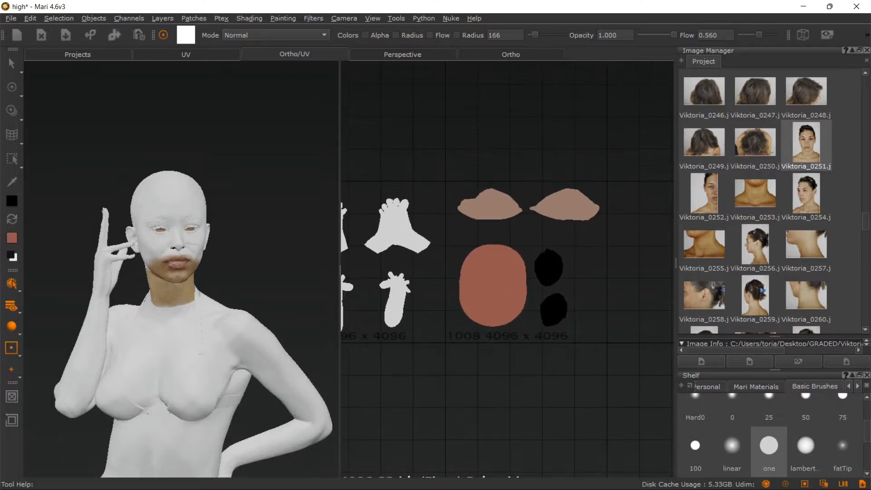
{"action": "key", "text": "p"}
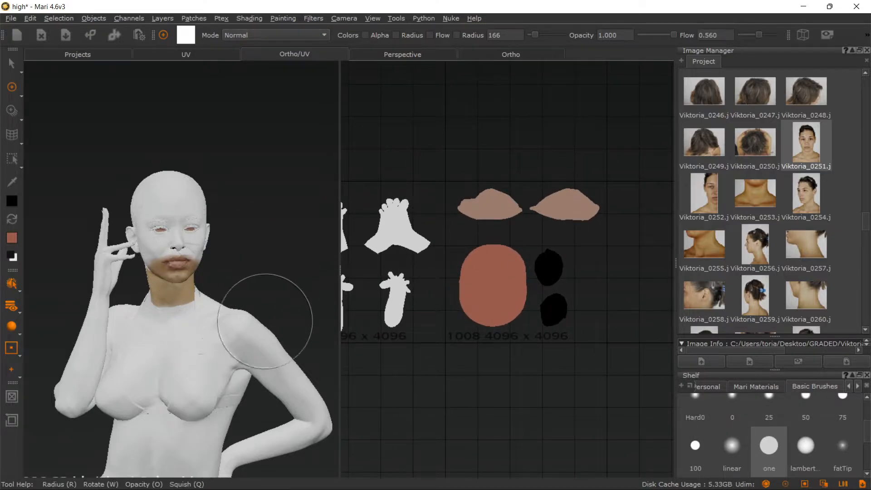
{"action": "scroll", "coordinate": [495, 257], "scroll_direction": "up", "scroll_amount": 3}
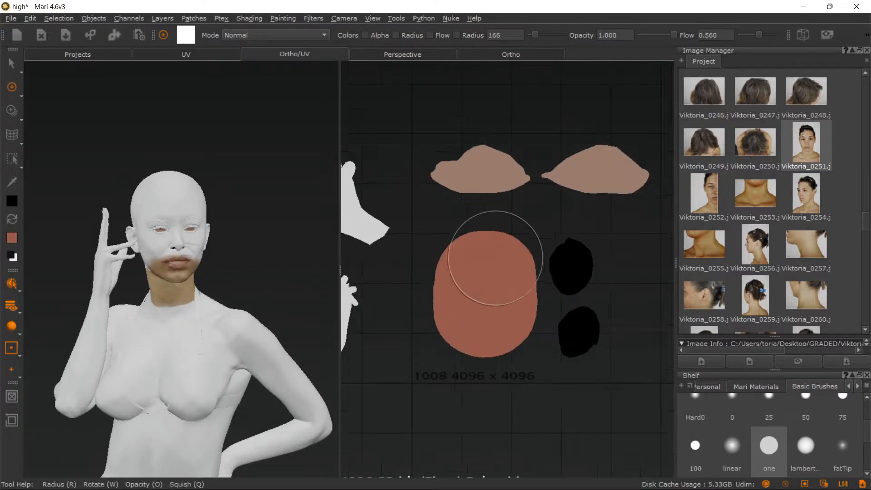
{"action": "scroll", "coordinate": [463, 231], "scroll_direction": "down", "scroll_amount": 3}
{"action": "scroll", "coordinate": [478, 227], "scroll_direction": "up", "scroll_amount": 2}
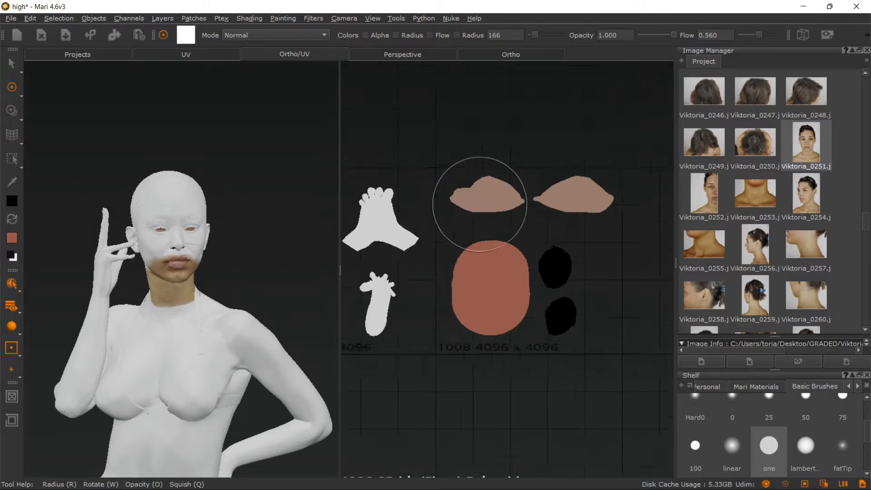
{"action": "scroll", "coordinate": [475, 206], "scroll_direction": "down", "scroll_amount": 4}
{"action": "middle_click_drag", "start_coordinate": [431, 248], "coordinate": [580, 198], "text": "alt"}
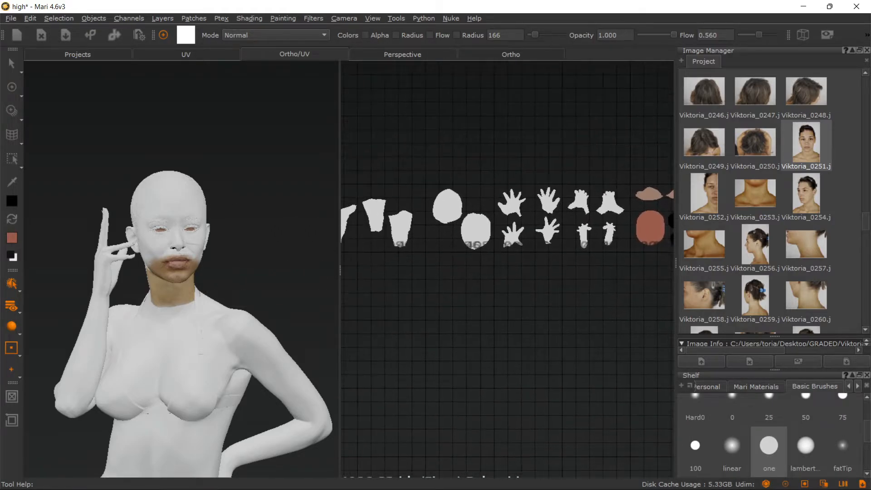
{"action": "mouse_move", "coordinate": [483, 229]}
{"action": "middle_mouse_down", "text": "alt"}
{"action": "mouse_move", "coordinate": [577, 235]}
{"action": "mouse_move", "coordinate": [539, 246]}
{"action": "middle_mouse_up", "text": "alt"}
{"action": "middle_click_drag", "start_coordinate": [440, 254], "coordinate": [588, 250], "text": "alt"}
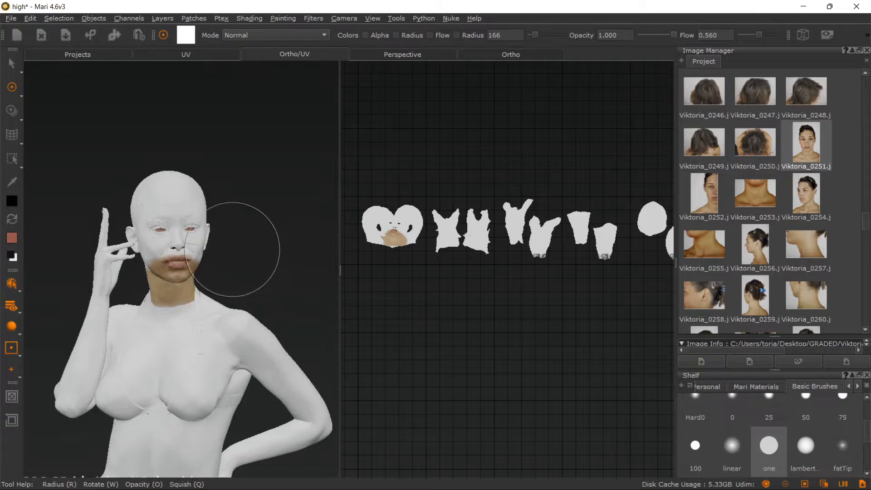
{"action": "right_click_drag", "start_coordinate": [232, 253], "coordinate": [280, 285], "text": "alt"}
{"action": "middle_click_drag", "start_coordinate": [457, 271], "coordinate": [551, 336], "text": "alt"}
{"action": "mouse_move", "coordinate": [477, 281]}
{"action": "right_mouse_down", "text": "alt"}
{"action": "mouse_move", "coordinate": [487, 287]}
{"action": "mouse_move", "coordinate": [505, 272]}
{"action": "right_mouse_up", "text": "alt"}
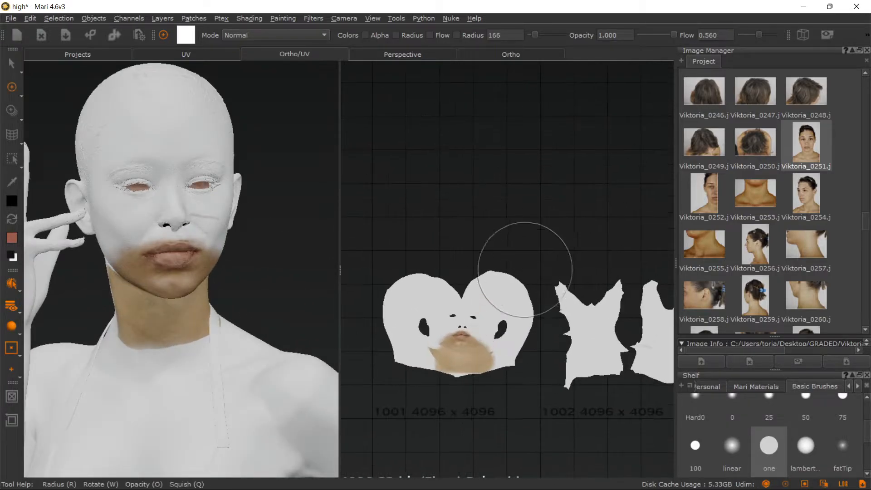
{"action": "left_click", "coordinate": [511, 54]}
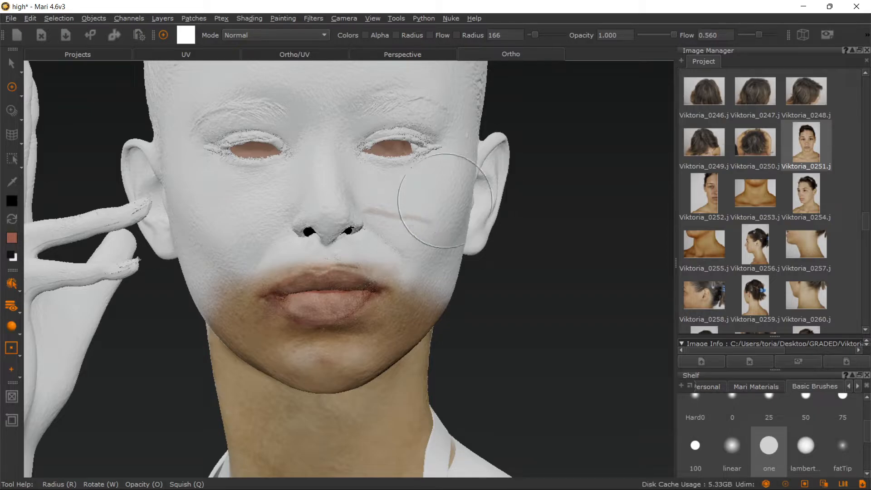
{"action": "left_click_drag", "start_coordinate": [448, 194], "coordinate": [407, 180], "text": "alt"}
{"action": "middle_click_drag", "start_coordinate": [407, 180], "coordinate": [407, 200], "text": "alt"}
{"action": "right_click_drag", "start_coordinate": [398, 226], "coordinate": [236, 150], "text": "alt"}
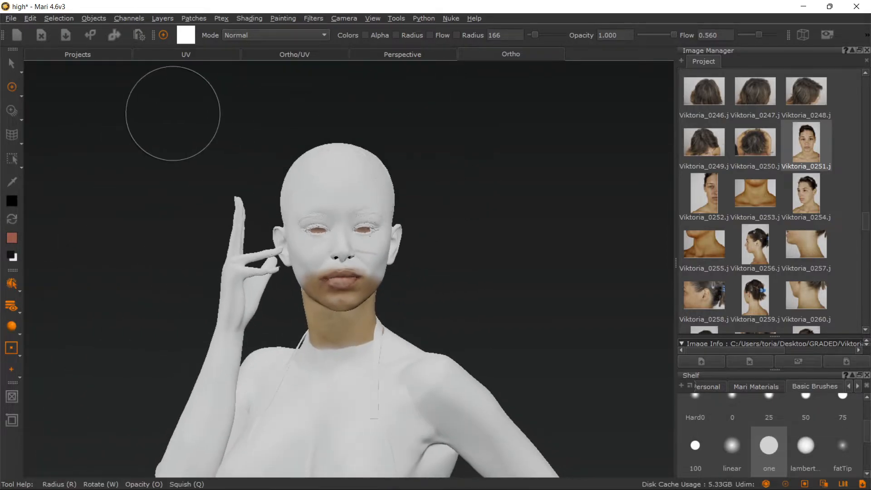
- Select the hand patches on UV tile 1006 in the Ortho/UV view and hide them
{"action": "left_click", "coordinate": [11, 64]}
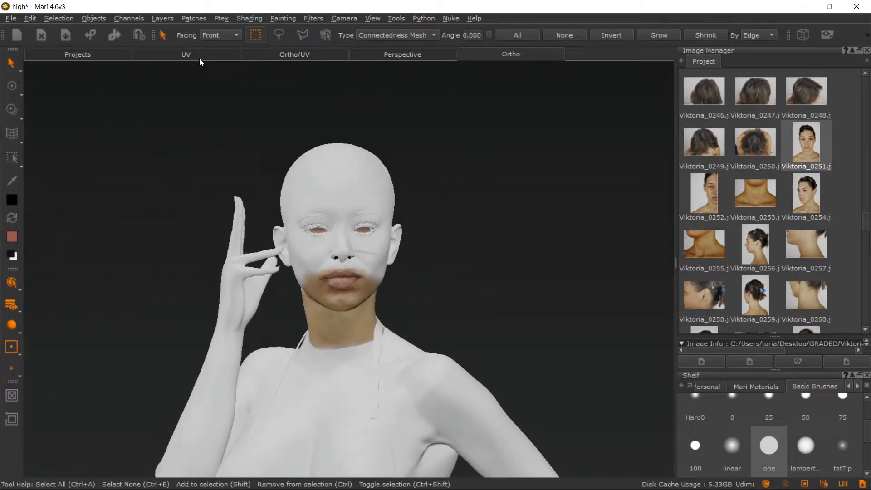
{"action": "left_click", "coordinate": [262, 52]}
{"action": "scroll", "coordinate": [183, 183], "scroll_direction": "down", "scroll_amount": 2}
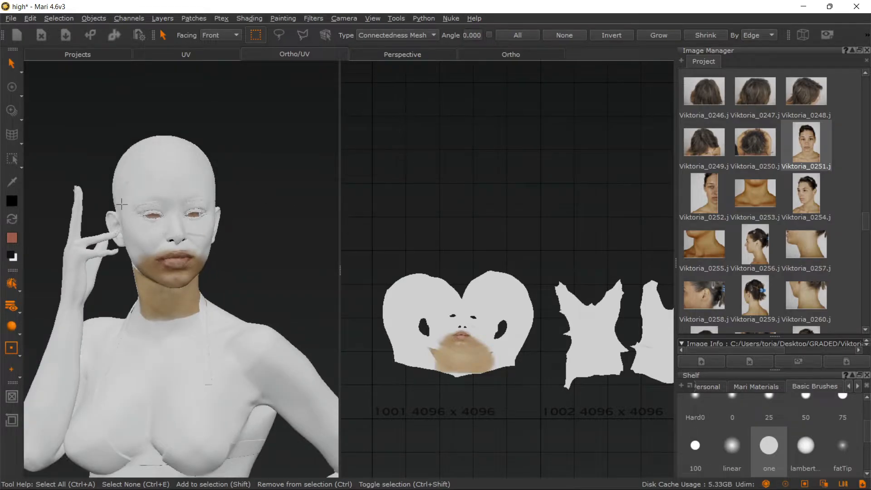
{"action": "middle_click_drag", "start_coordinate": [122, 204], "coordinate": [153, 179]}
{"action": "left_click_drag", "start_coordinate": [210, 186], "coordinate": [267, 181], "text": "alt"}
{"action": "scroll", "coordinate": [475, 270], "scroll_direction": "down", "scroll_amount": 4}
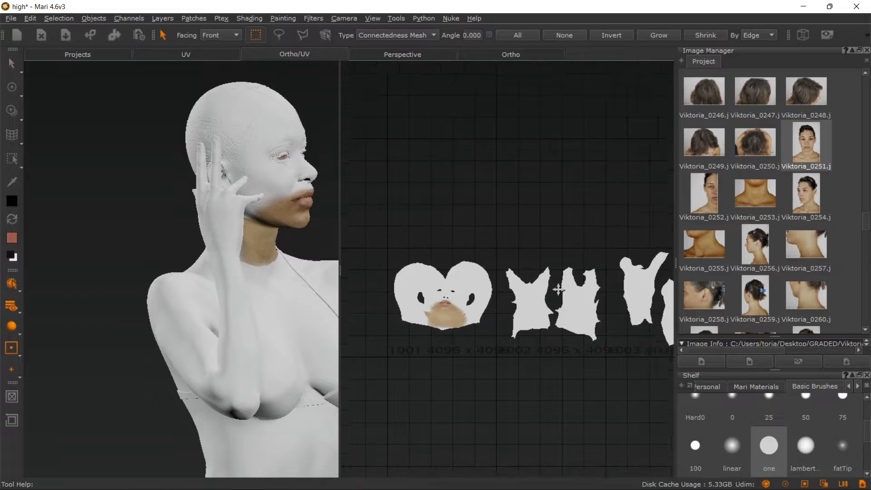
{"action": "middle_click_drag", "start_coordinate": [573, 275], "coordinate": [474, 265]}
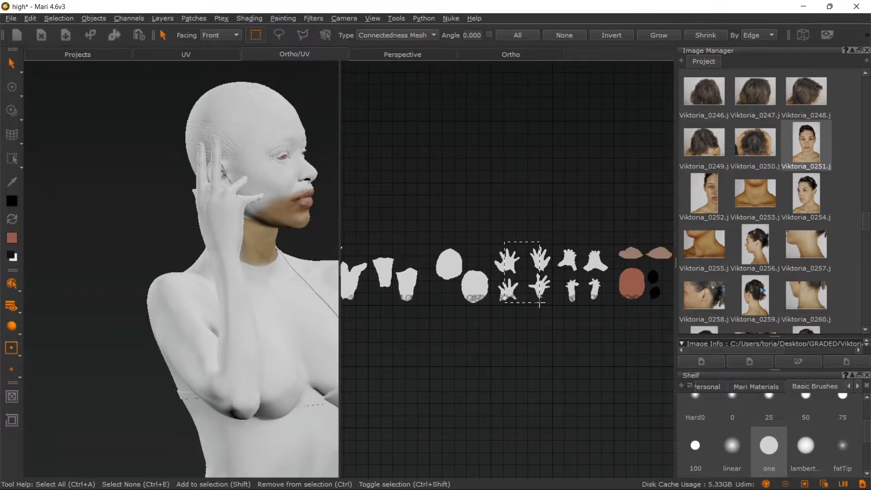
{"action": "left_click_drag", "start_coordinate": [540, 303], "coordinate": [540, 302]}
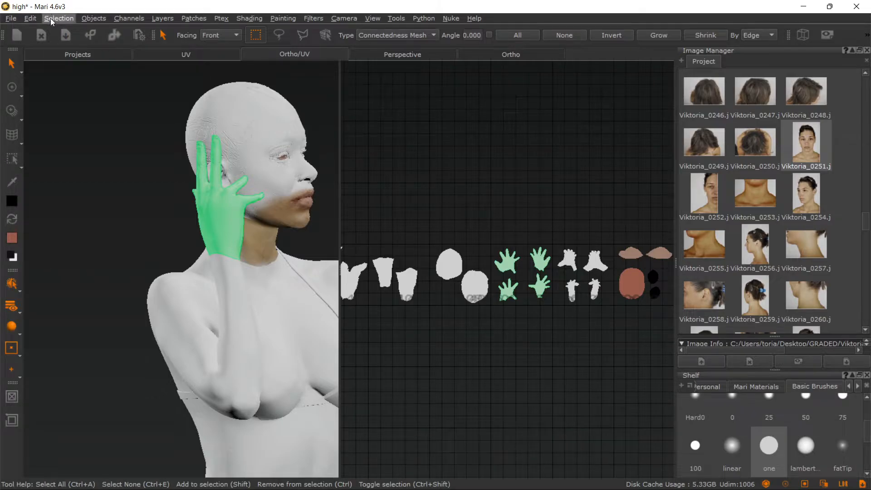
{"action": "left_click", "coordinate": [51, 18]}
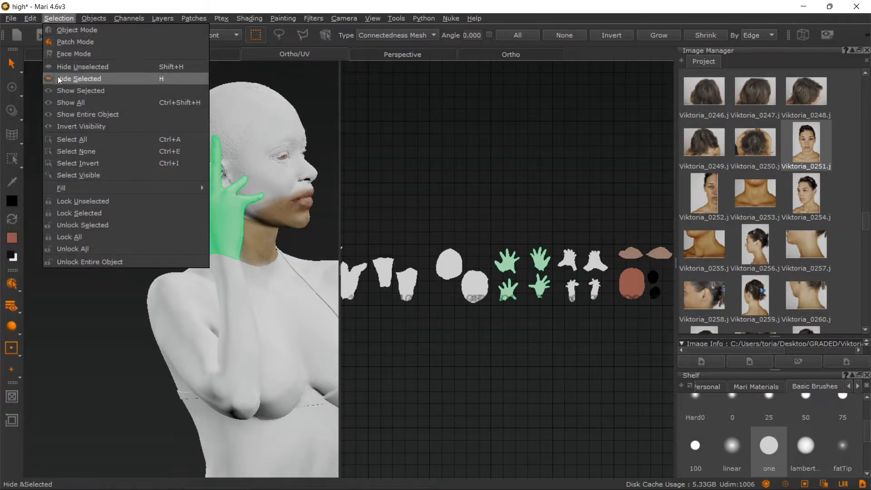
{"action": "left_click", "coordinate": [85, 78]}
- Select the arm patches on UV tile 1003 and hide them
{"action": "mouse_move", "coordinate": [205, 177]}
{"action": "left_mouse_down", "text": "alt"}
{"action": "mouse_move", "coordinate": [149, 175]}
{"action": "mouse_move", "coordinate": [188, 176]}
{"action": "left_mouse_up", "text": "alt"}
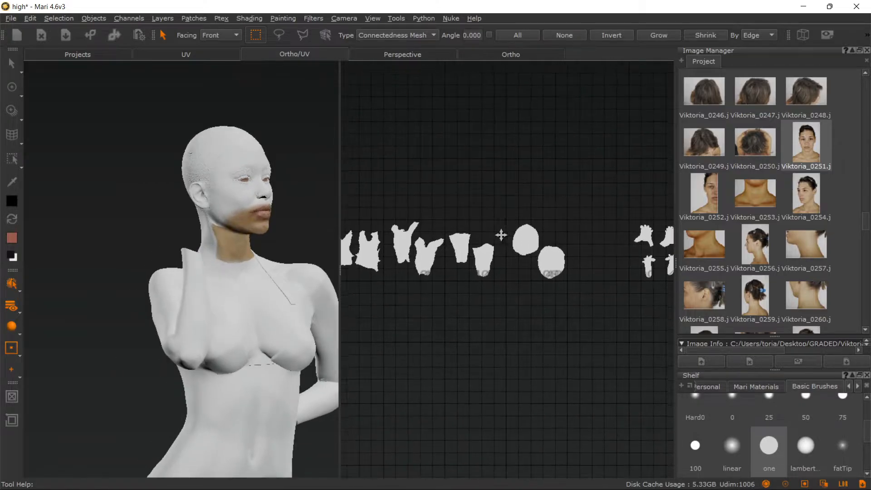
{"action": "scroll", "coordinate": [425, 227], "scroll_direction": "up", "scroll_amount": 3}
{"action": "left_click_drag", "start_coordinate": [277, 213], "coordinate": [255, 219], "text": "alt"}
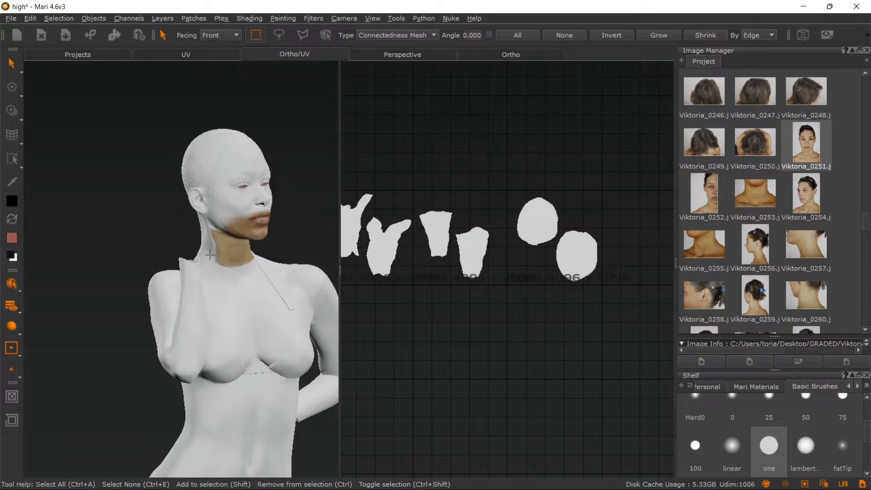
{"action": "scroll", "coordinate": [210, 255], "scroll_direction": "up", "scroll_amount": 3}
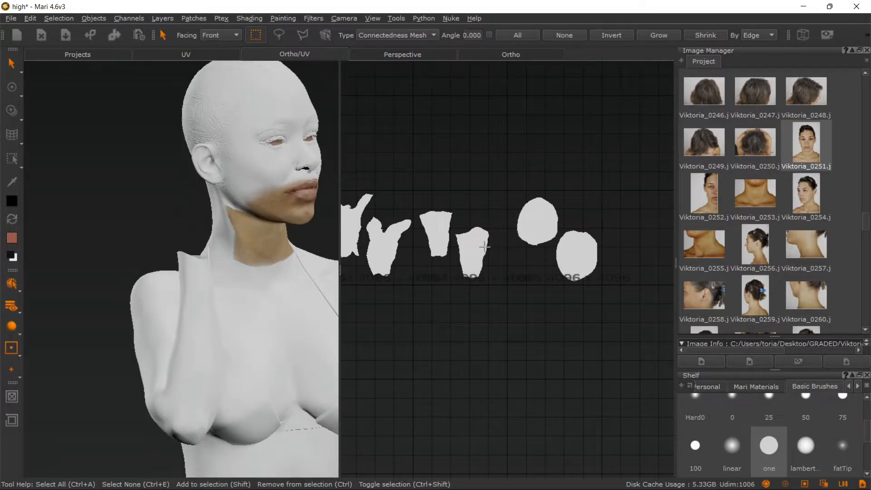
{"action": "scroll", "coordinate": [485, 246], "scroll_direction": "down", "scroll_amount": 3}
{"action": "left_click", "coordinate": [466, 244]}
{"action": "left_click", "coordinate": [428, 255]}
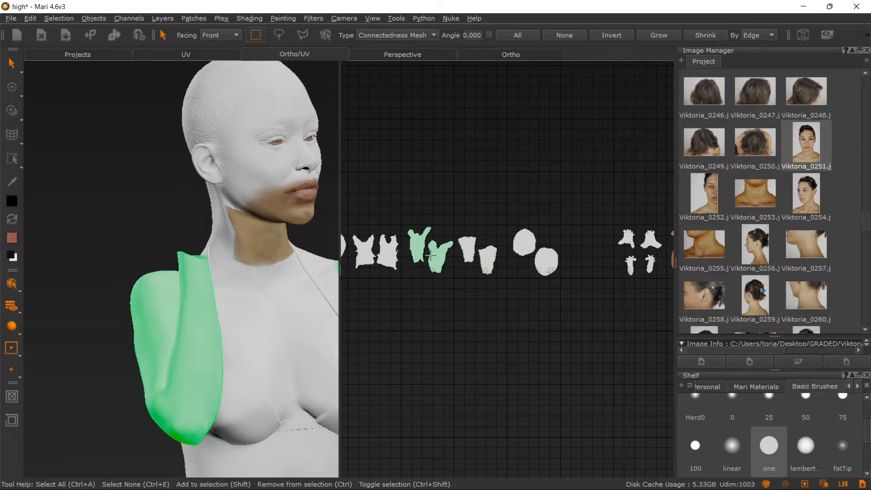
{"action": "left_click", "coordinate": [66, 18]}
{"action": "left_click", "coordinate": [95, 80]}
{"action": "scroll", "coordinate": [175, 159], "scroll_direction": "down", "scroll_amount": 2}
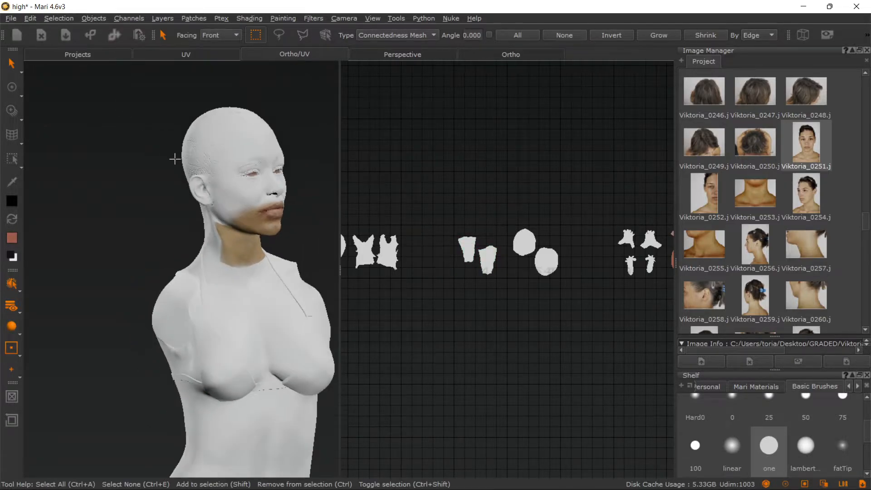
{"action": "middle_click_drag", "start_coordinate": [273, 219], "coordinate": [229, 175]}
{"action": "scroll", "coordinate": [274, 209], "scroll_direction": "up", "scroll_amount": 5}
{"action": "scroll", "coordinate": [274, 209], "scroll_direction": "down", "scroll_amount": 5}
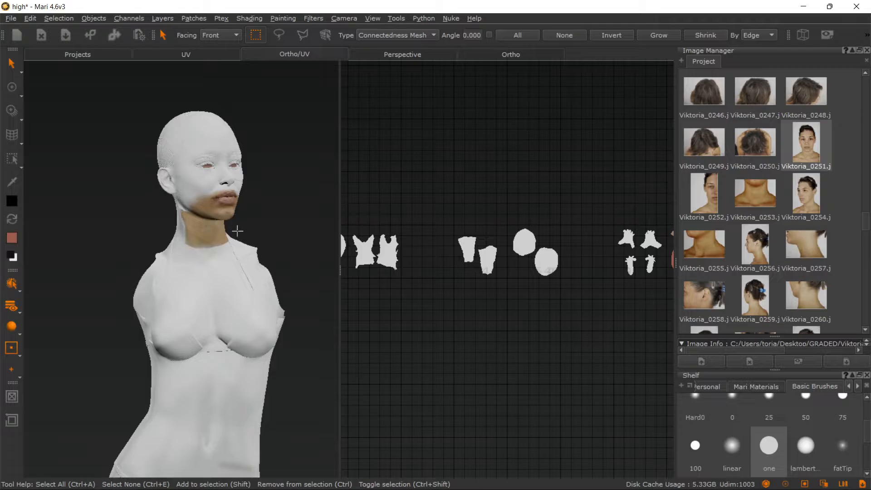
{"action": "scroll", "coordinate": [238, 231], "scroll_direction": "up", "scroll_amount": 2}
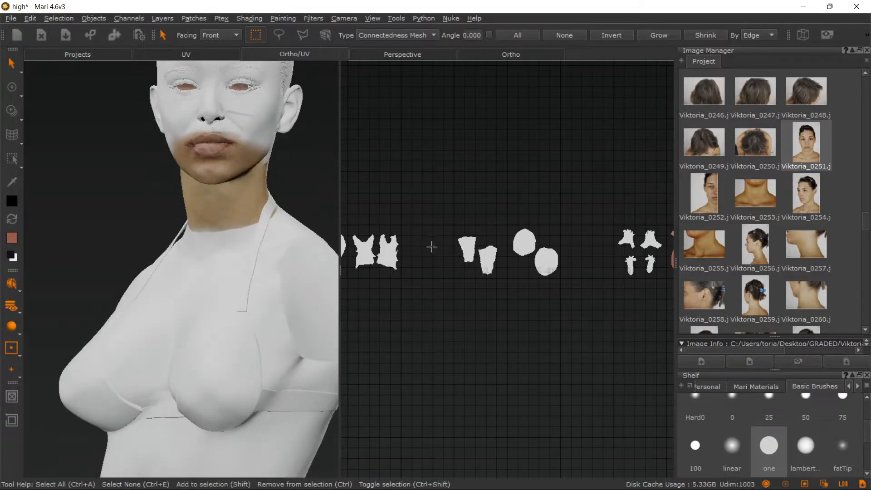
- Examine the torso shells on UV tile 1002 and the model's jaw and neck from the side
{"action": "middle_click_drag", "start_coordinate": [430, 240], "coordinate": [548, 250]}
{"action": "scroll", "coordinate": [461, 282], "scroll_direction": "up", "scroll_amount": 2}
{"action": "scroll", "coordinate": [499, 265], "scroll_direction": "up", "scroll_amount": 3}
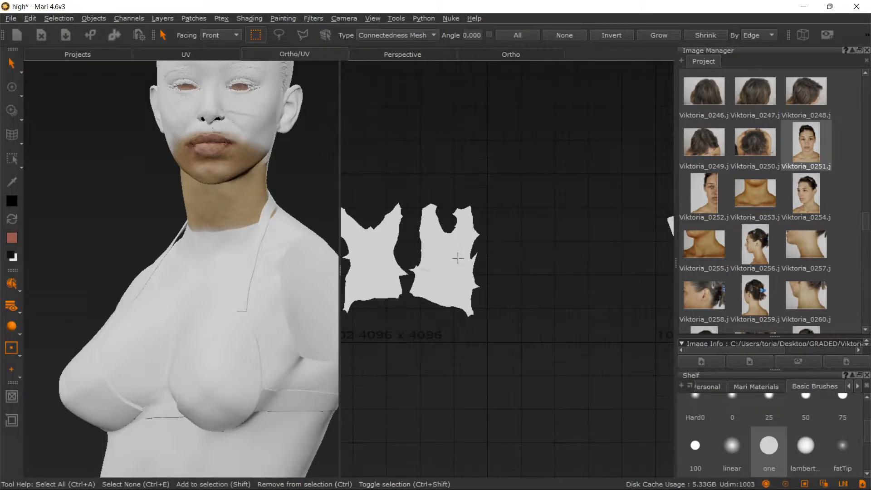
{"action": "middle_click_drag", "start_coordinate": [273, 210], "coordinate": [206, 262]}
{"action": "right_click_drag", "start_coordinate": [206, 263], "coordinate": [254, 293], "text": "alt"}
{"action": "middle_click_drag", "start_coordinate": [254, 293], "coordinate": [226, 284], "text": "alt"}
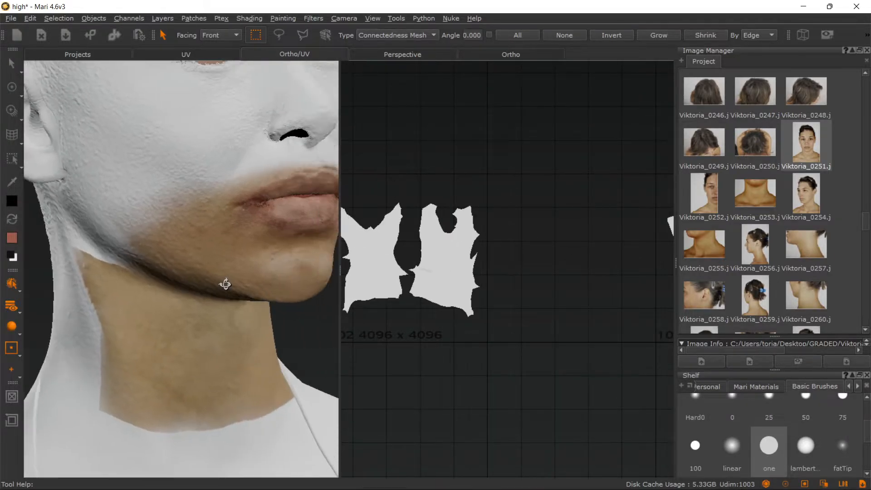
{"action": "left_click_drag", "start_coordinate": [225, 284], "coordinate": [237, 282], "text": "alt"}
{"action": "right_click_drag", "start_coordinate": [237, 283], "coordinate": [236, 271], "text": "alt"}
{"action": "middle_click_drag", "start_coordinate": [236, 270], "coordinate": [286, 300], "text": "alt"}
{"action": "right_click_drag", "start_coordinate": [282, 289], "coordinate": [258, 268], "text": "alt"}
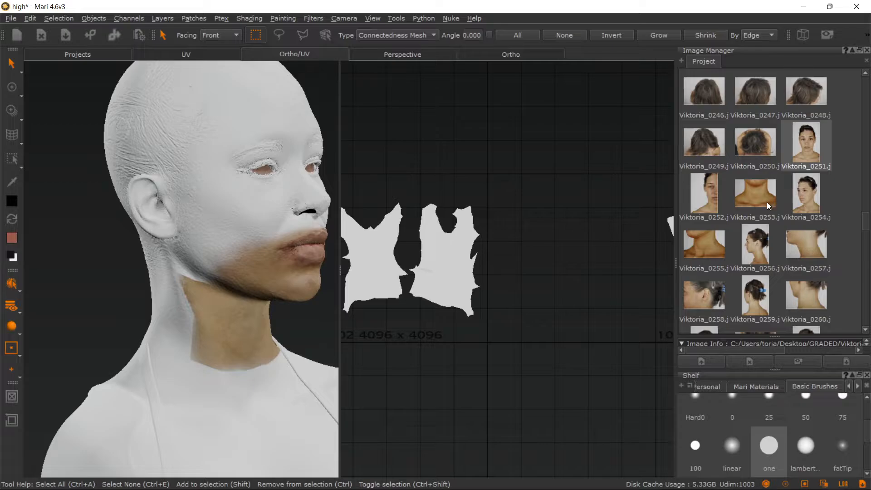
- Load the Viktoria_0268 photo for painting through and set the foreground colour to white
{"action": "scroll", "coordinate": [758, 228], "scroll_direction": "down", "scroll_amount": 3}
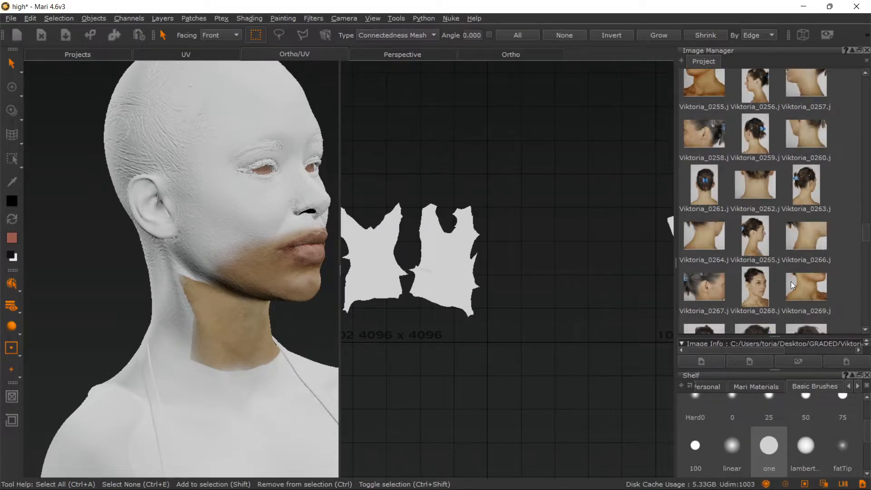
{"action": "left_click_drag", "start_coordinate": [765, 285], "coordinate": [251, 255]}
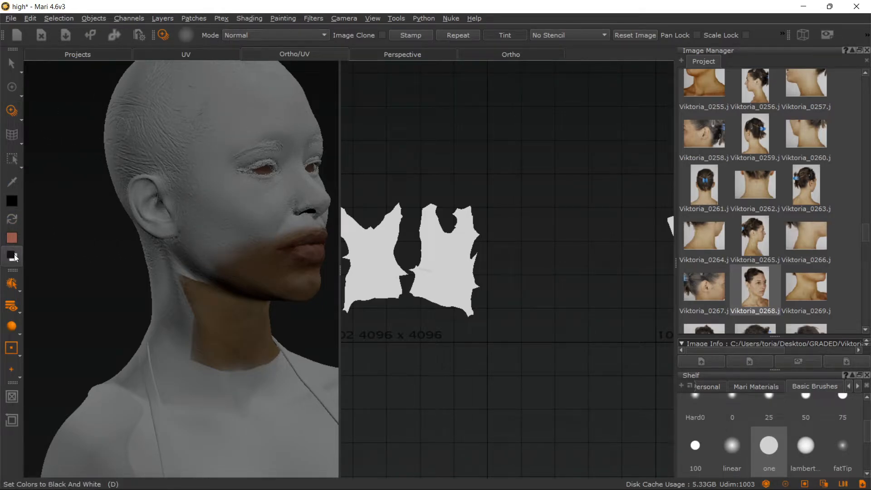
{"action": "left_click", "coordinate": [15, 220]}
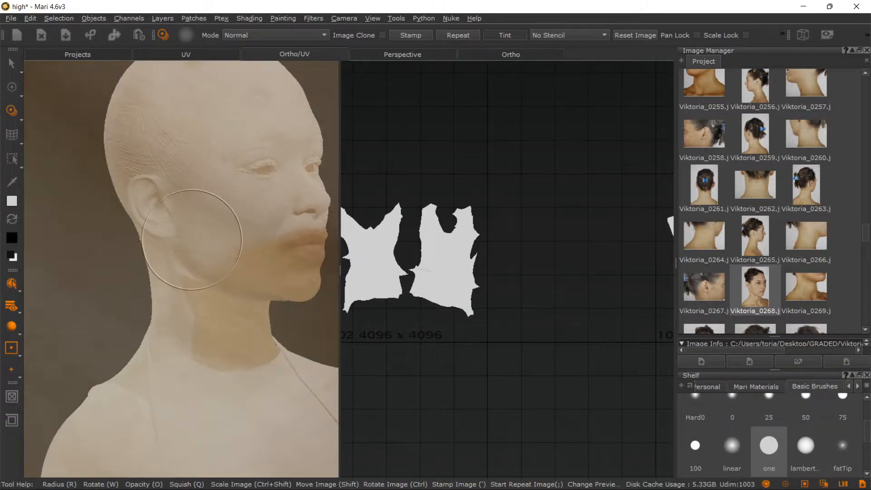
- Shrink the paint-through photo and move it down over the model's head and neck
{"action": "left_click_drag", "start_coordinate": [228, 235], "coordinate": [202, 245], "text": "ctrl+shift"}
{"action": "mouse_move", "coordinate": [243, 220]}
{"action": "left_mouse_down", "text": "ctrl+shift"}
{"action": "mouse_move", "coordinate": [176, 219]}
{"action": "mouse_move", "coordinate": [71, 191]}
{"action": "left_mouse_up", "text": "ctrl+shift"}
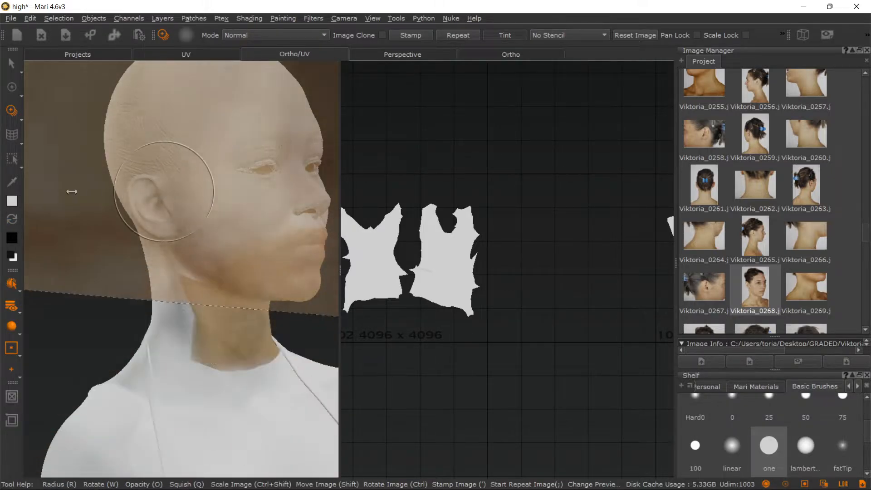
{"action": "left_click_drag", "start_coordinate": [187, 191], "coordinate": [93, 191], "text": "ctrl+shift"}
{"action": "left_click_drag", "start_coordinate": [140, 163], "coordinate": [157, 430], "text": "shift"}
{"action": "left_click_drag", "start_coordinate": [183, 282], "coordinate": [113, 278], "text": "ctrl+shift"}
{"action": "left_click_drag", "start_coordinate": [175, 241], "coordinate": [132, 242], "text": "ctrl+shift"}
{"action": "mouse_move", "coordinate": [127, 205]}
{"action": "left_mouse_down", "text": "shift"}
{"action": "mouse_move", "coordinate": [152, 302]}
{"action": "mouse_move", "coordinate": [151, 369]}
{"action": "left_mouse_up", "text": "shift"}
- Fine-tune the photo's scale, rotation and position so its jaw and neck line up with a closer view of the model
{"action": "mouse_move", "coordinate": [213, 336]}
{"action": "left_mouse_down", "text": "alt"}
{"action": "mouse_move", "coordinate": [192, 335]}
{"action": "mouse_move", "coordinate": [204, 334]}
{"action": "left_mouse_up", "text": "alt"}
{"action": "middle_click_drag", "start_coordinate": [205, 334], "coordinate": [210, 310], "text": "alt"}
{"action": "right_click_drag", "start_coordinate": [211, 310], "coordinate": [213, 326], "text": "alt"}
{"action": "left_click_drag", "start_coordinate": [224, 327], "coordinate": [195, 326], "text": "ctrl+shift"}
{"action": "mouse_move", "coordinate": [251, 315]}
{"action": "left_mouse_down", "text": "ctrl+shift"}
{"action": "mouse_move", "coordinate": [211, 316]}
{"action": "mouse_move", "coordinate": [241, 325]}
{"action": "left_mouse_up", "text": "ctrl+shift"}
{"action": "left_click_drag", "start_coordinate": [246, 382], "coordinate": [266, 376], "text": "ctrl"}
{"action": "left_click_drag", "start_coordinate": [265, 312], "coordinate": [247, 340], "text": "shift"}
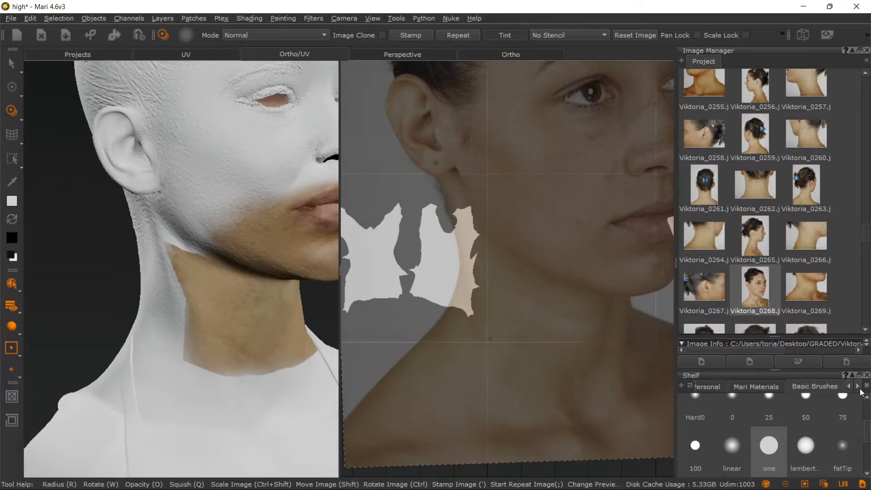
- Choose the sloflowS… brush, paint the photo's skin onto the side of the neck below the ear, and bake it
{"action": "scroll", "coordinate": [780, 443], "scroll_direction": "down", "scroll_amount": 3}
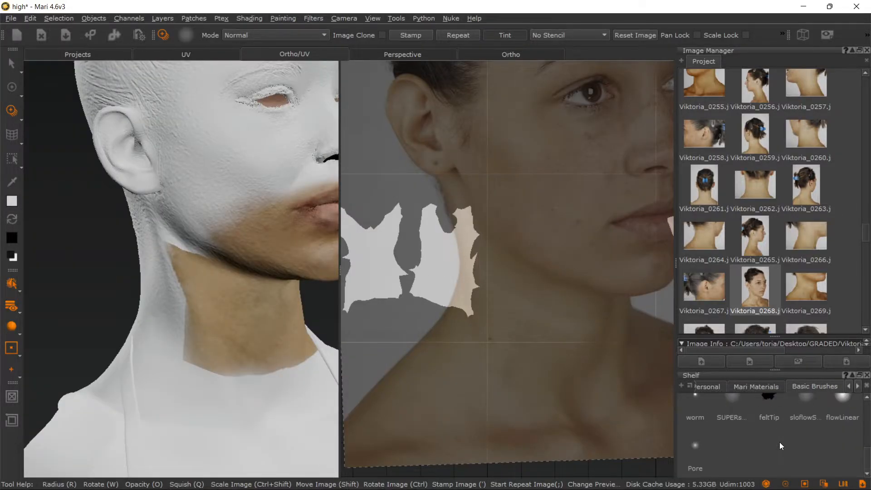
{"action": "left_click", "coordinate": [808, 396]}
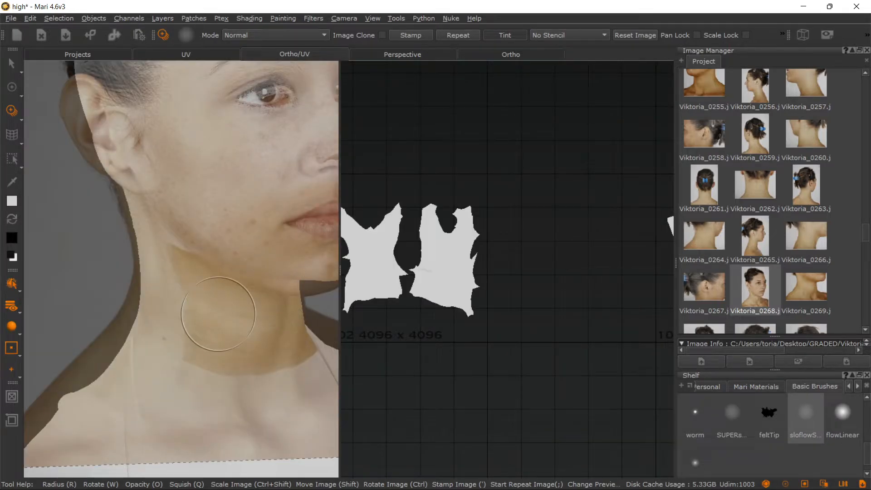
{"action": "mouse_move", "coordinate": [181, 278]}
{"action": "left_mouse_down"}
{"action": "mouse_move", "coordinate": [207, 280]}
{"action": "mouse_move", "coordinate": [164, 273]}
{"action": "mouse_move", "coordinate": [150, 236]}
{"action": "mouse_move", "coordinate": [178, 265]}
{"action": "mouse_move", "coordinate": [184, 293]}
{"action": "mouse_move", "coordinate": [179, 265]}
{"action": "mouse_move", "coordinate": [177, 307]}
{"action": "mouse_move", "coordinate": [136, 271]}
{"action": "mouse_move", "coordinate": [212, 343]}
{"action": "mouse_move", "coordinate": [202, 336]}
{"action": "left_mouse_up"}
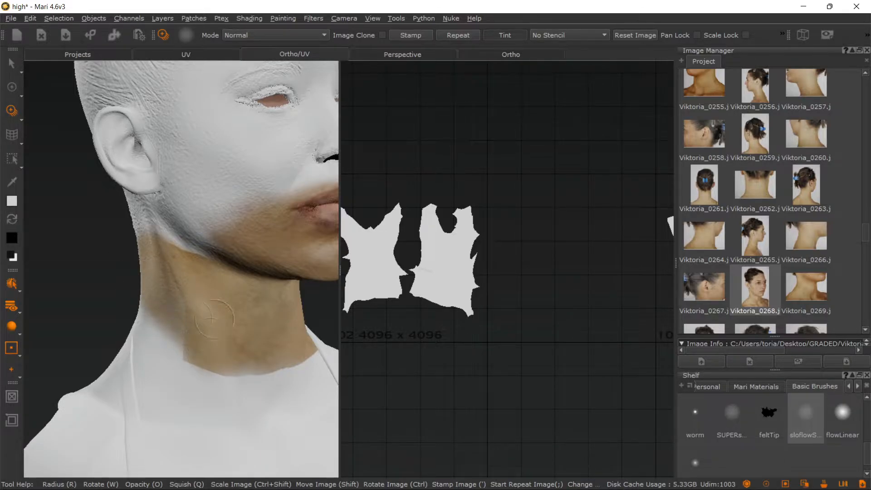
{"action": "mouse_move", "coordinate": [160, 312]}
{"action": "left_mouse_down"}
{"action": "mouse_move", "coordinate": [121, 301]}
{"action": "mouse_move", "coordinate": [201, 334]}
{"action": "left_mouse_up"}
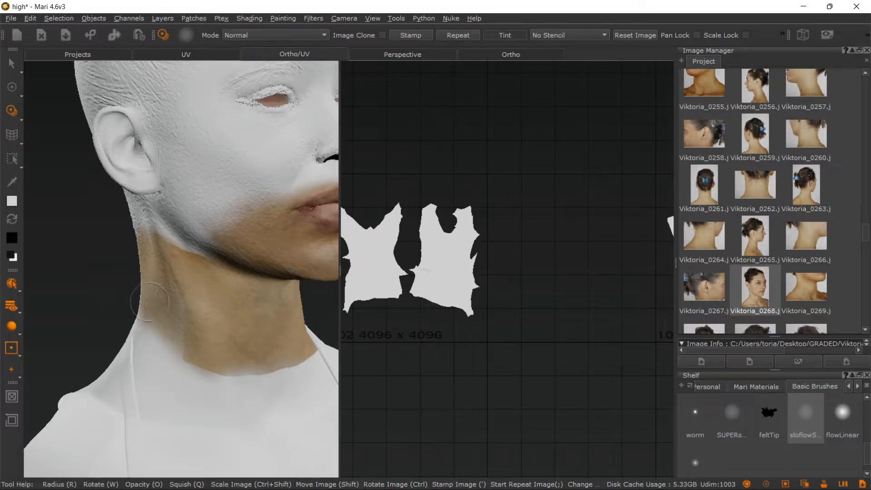
{"action": "left_click_drag", "start_coordinate": [188, 343], "coordinate": [213, 325]}
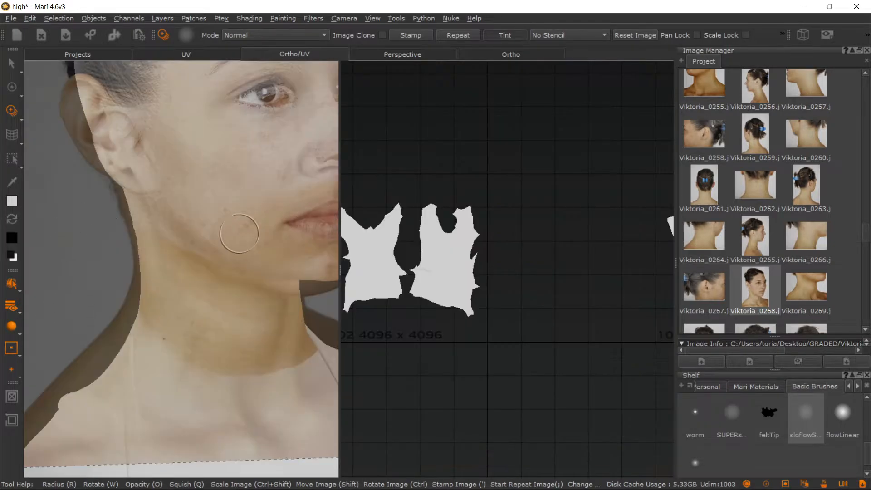
{"action": "key", "text": "b"}
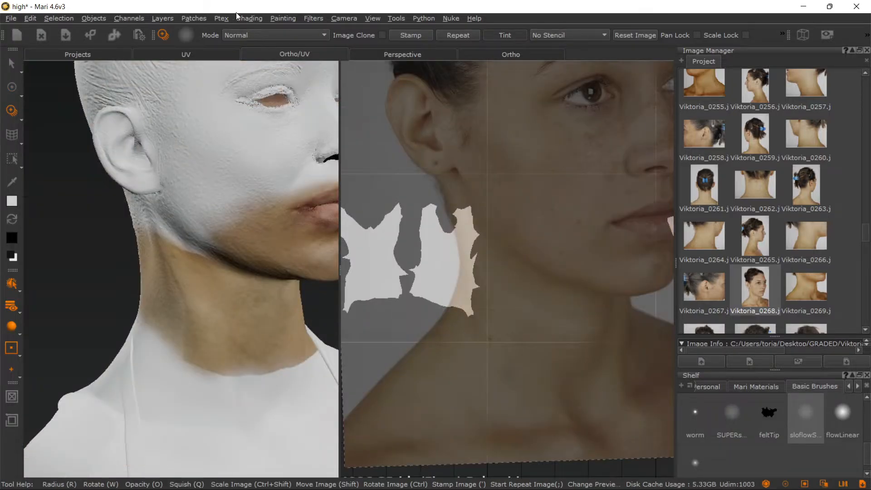
- Switch the model to flat shading, build up the photo's skin over the side and lower edge of the neck, and bake it
{"action": "left_click", "coordinate": [236, 15]}
{"action": "left_click", "coordinate": [266, 69]}
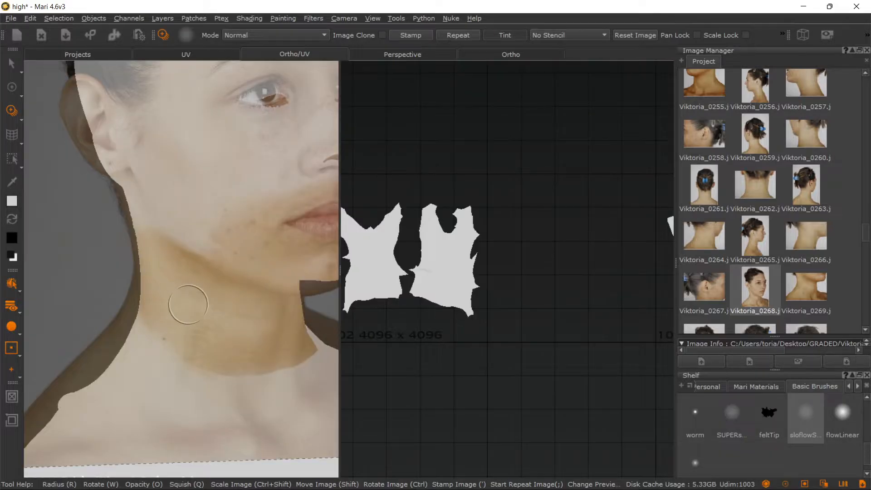
{"action": "mouse_move", "coordinate": [190, 305]}
{"action": "left_mouse_down"}
{"action": "mouse_move", "coordinate": [210, 315]}
{"action": "mouse_move", "coordinate": [176, 279]}
{"action": "left_mouse_up"}
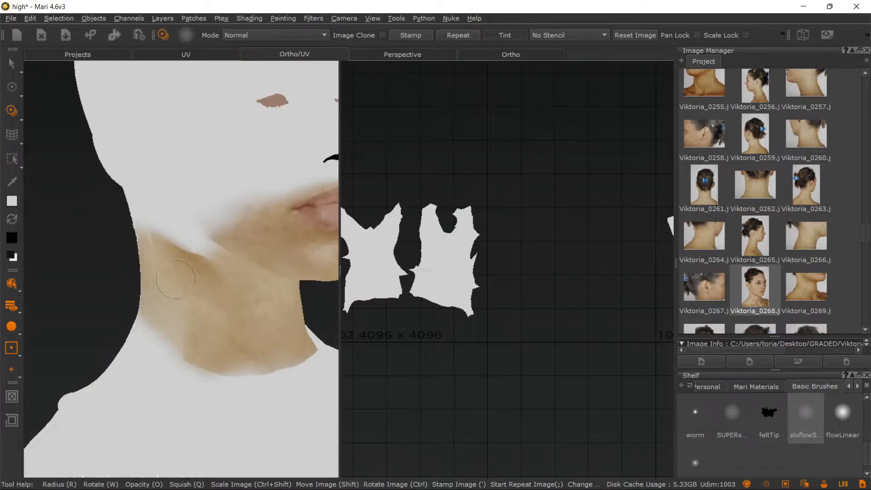
{"action": "mouse_move", "coordinate": [143, 234]}
{"action": "left_mouse_down"}
{"action": "mouse_move", "coordinate": [141, 261]}
{"action": "mouse_move", "coordinate": [184, 329]}
{"action": "mouse_move", "coordinate": [177, 353]}
{"action": "left_mouse_up"}
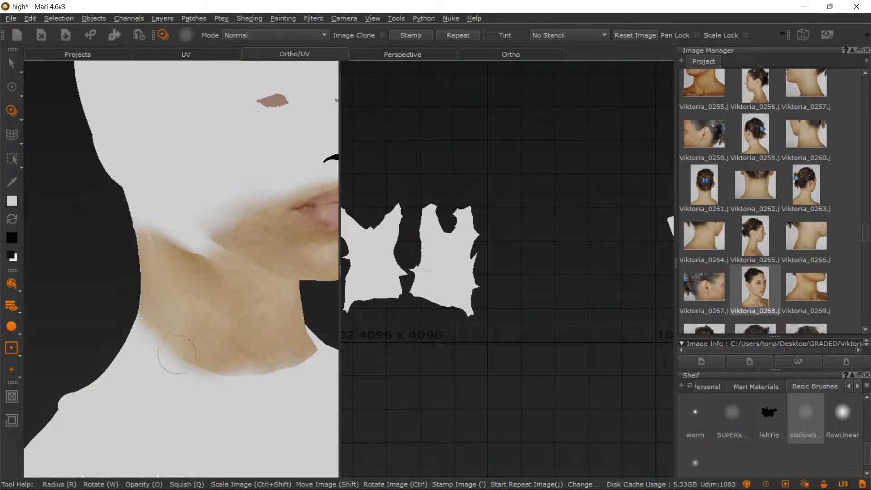
{"action": "mouse_move", "coordinate": [130, 299]}
{"action": "left_mouse_down"}
{"action": "mouse_move", "coordinate": [143, 345]}
{"action": "mouse_move", "coordinate": [154, 305]}
{"action": "left_mouse_up"}
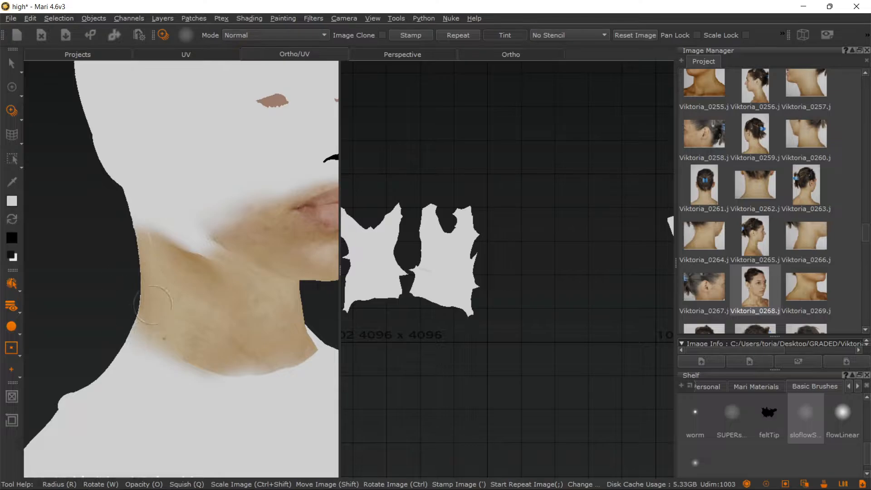
{"action": "mouse_move", "coordinate": [146, 230]}
{"action": "left_mouse_down"}
{"action": "mouse_move", "coordinate": [125, 236]}
{"action": "mouse_move", "coordinate": [121, 267]}
{"action": "mouse_move", "coordinate": [172, 334]}
{"action": "left_mouse_up"}
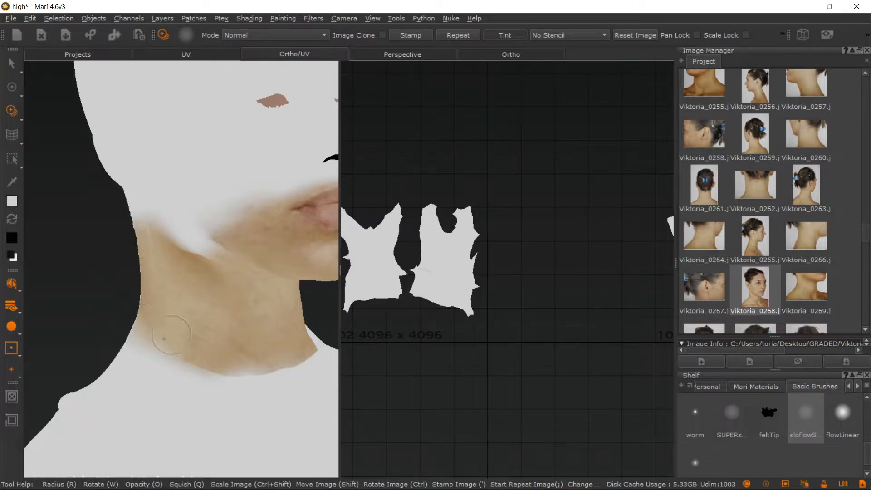
{"action": "mouse_move", "coordinate": [148, 293]}
{"action": "left_mouse_down"}
{"action": "mouse_move", "coordinate": [129, 286]}
{"action": "mouse_move", "coordinate": [191, 357]}
{"action": "left_mouse_up"}
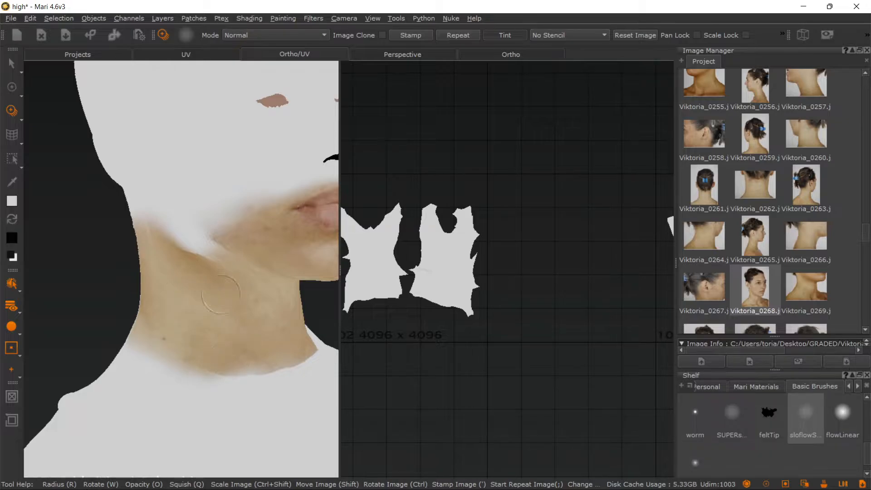
{"action": "mouse_move", "coordinate": [155, 268]}
{"action": "left_mouse_down"}
{"action": "mouse_move", "coordinate": [140, 234]}
{"action": "mouse_move", "coordinate": [141, 323]}
{"action": "left_mouse_up"}
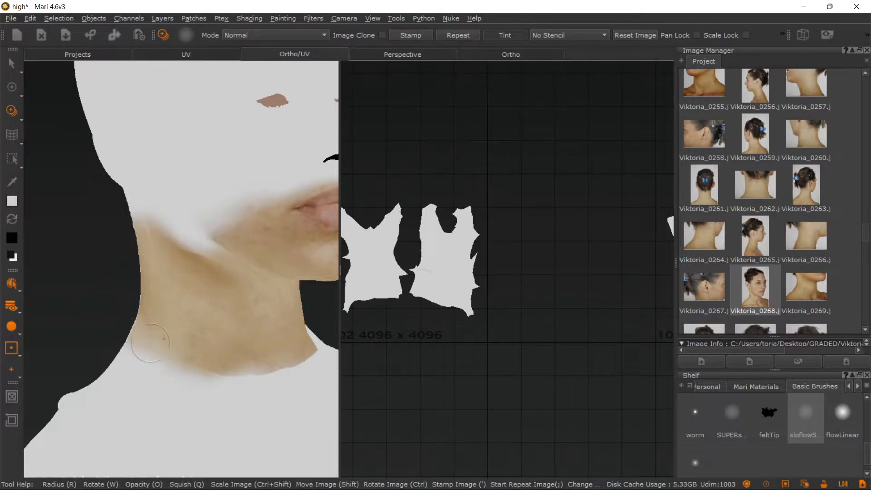
{"action": "left_click_drag", "start_coordinate": [225, 330], "coordinate": [225, 360]}
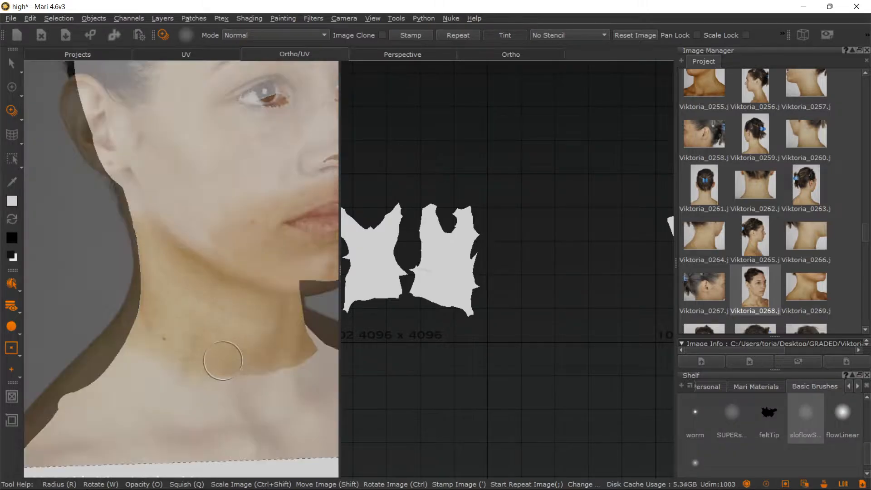
{"action": "key", "text": "b"}
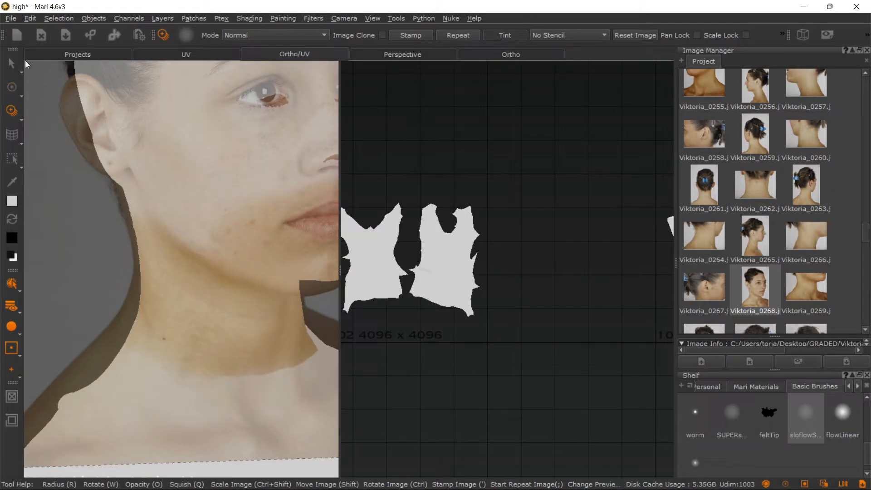
- Reposition the photo over the neck from a new side angle and paint its skin beneath the jaw and ear
{"action": "left_click", "coordinate": [12, 64]}
{"action": "right_click_drag", "start_coordinate": [203, 254], "coordinate": [159, 177], "text": "alt"}
{"action": "mouse_move", "coordinate": [240, 227]}
{"action": "left_mouse_down", "text": "alt"}
{"action": "mouse_move", "coordinate": [182, 227]}
{"action": "mouse_move", "coordinate": [226, 228]}
{"action": "left_mouse_up", "text": "alt"}
{"action": "right_click_drag", "start_coordinate": [209, 271], "coordinate": [291, 392], "text": "alt"}
{"action": "left_click_drag", "start_coordinate": [246, 298], "coordinate": [177, 278], "text": "alt"}
{"action": "right_click_drag", "start_coordinate": [177, 278], "coordinate": [188, 292], "text": "alt"}
{"action": "left_click", "coordinate": [13, 112]}
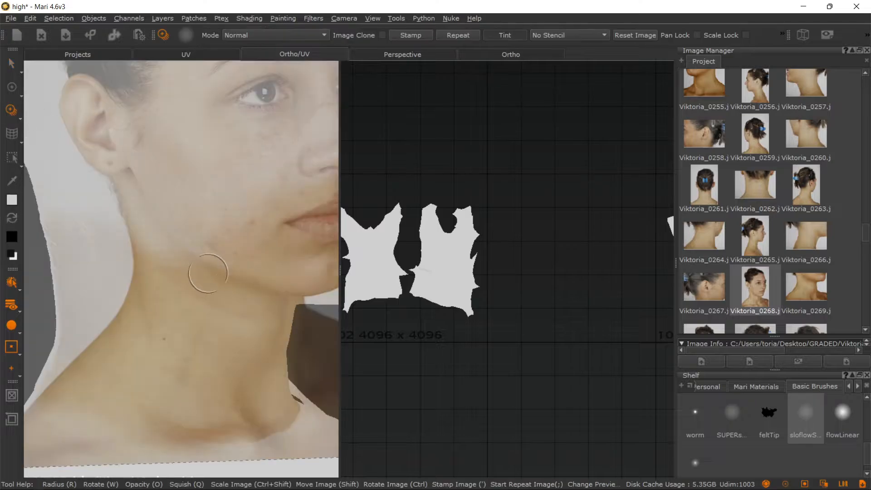
{"action": "mouse_move", "coordinate": [196, 289]}
{"action": "left_mouse_down", "text": "shift"}
{"action": "mouse_move", "coordinate": [177, 257]}
{"action": "mouse_move", "coordinate": [265, 286]}
{"action": "mouse_move", "coordinate": [211, 310]}
{"action": "mouse_move", "coordinate": [225, 352]}
{"action": "mouse_move", "coordinate": [219, 362]}
{"action": "left_mouse_up", "text": "shift"}
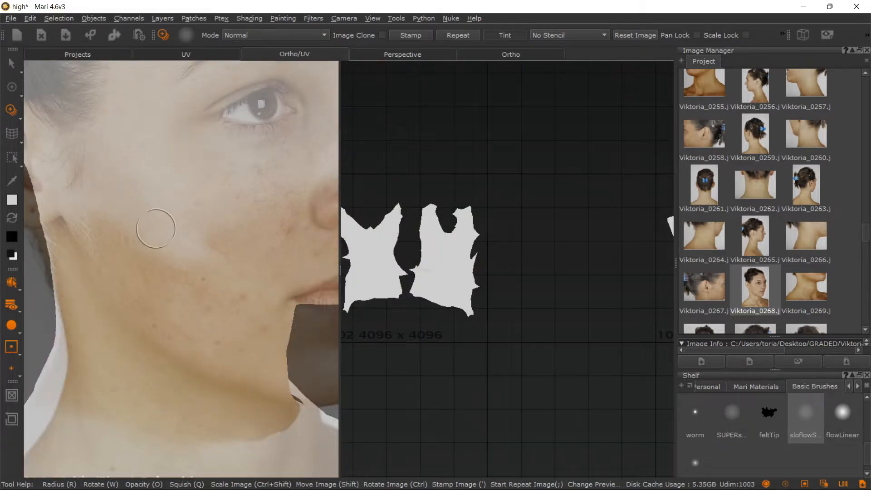
{"action": "left_click_drag", "start_coordinate": [193, 261], "coordinate": [168, 262]}
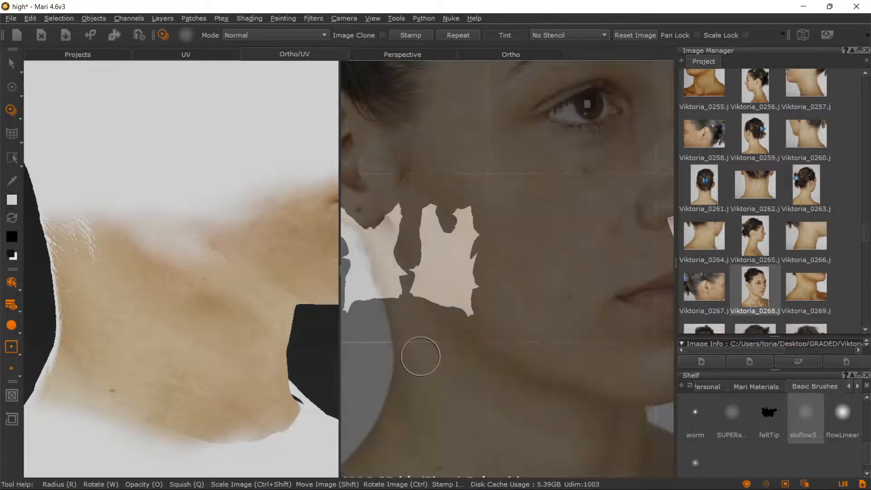
- Load the Viktoria_0251 photo, enlarge it and position its skin over the head shell on UV tile 1001
{"action": "mouse_move", "coordinate": [552, 289]}
{"action": "middle_mouse_down", "text": "alt"}
{"action": "mouse_move", "coordinate": [587, 274]}
{"action": "mouse_move", "coordinate": [693, 275]}
{"action": "middle_mouse_up", "text": "alt"}
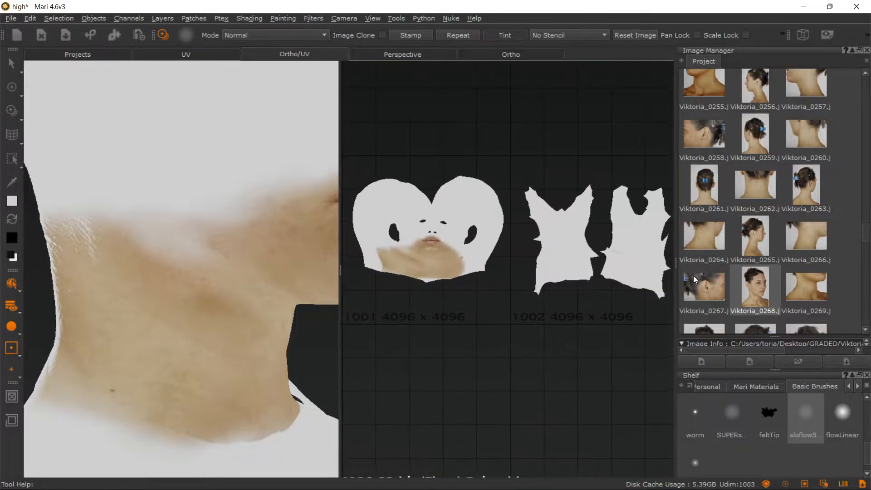
{"action": "middle_click_drag", "start_coordinate": [495, 272], "coordinate": [550, 287], "text": "alt"}
{"action": "scroll", "coordinate": [550, 287], "scroll_direction": "up", "scroll_amount": 10}
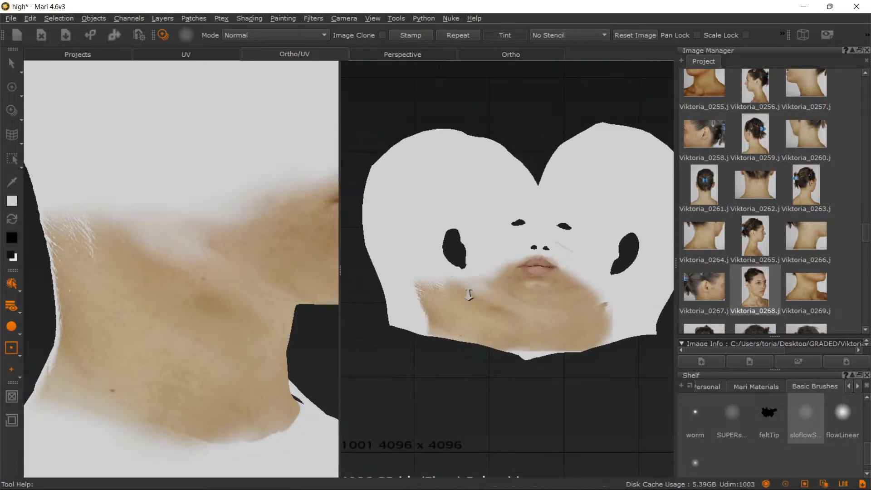
{"action": "scroll", "coordinate": [754, 209], "scroll_direction": "up", "scroll_amount": 5}
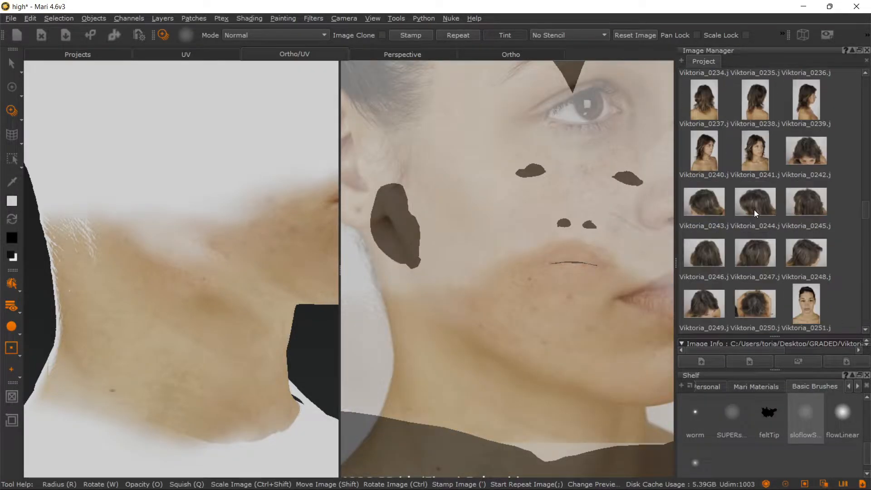
{"action": "scroll", "coordinate": [754, 209], "scroll_direction": "down", "scroll_amount": 3}
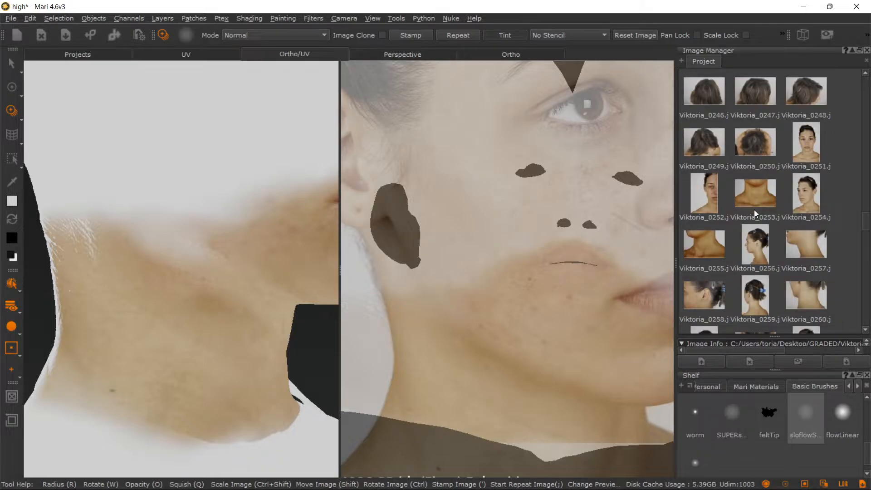
{"action": "left_click", "coordinate": [808, 145]}
{"action": "mouse_move", "coordinate": [439, 243]}
{"action": "left_mouse_down", "text": "ctrl+shift"}
{"action": "mouse_move", "coordinate": [551, 323]}
{"action": "mouse_move", "coordinate": [537, 173]}
{"action": "left_mouse_up", "text": "ctrl+shift"}
{"action": "middle_click_drag", "start_coordinate": [499, 232], "coordinate": [569, 216], "text": "alt"}
{"action": "right_click_drag", "start_coordinate": [574, 259], "coordinate": [540, 250], "text": "alt"}
{"action": "middle_click_drag", "start_coordinate": [541, 249], "coordinate": [513, 258], "text": "alt"}
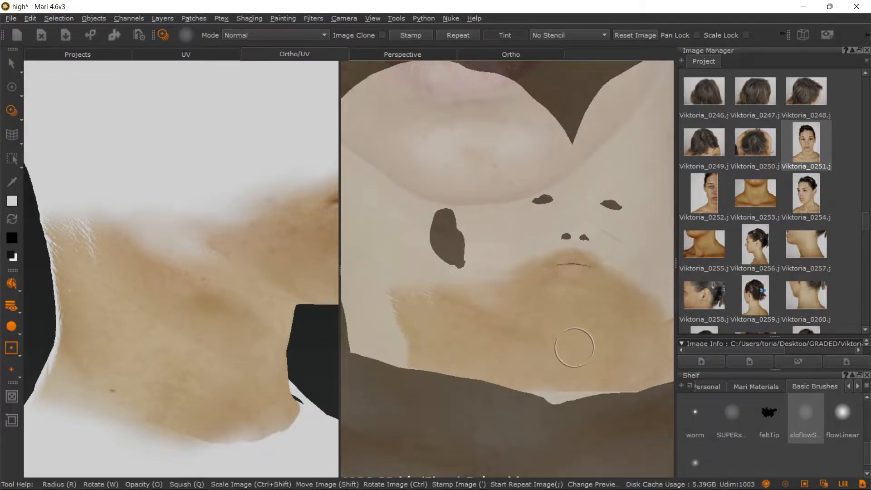
{"action": "left_click_drag", "start_coordinate": [505, 328], "coordinate": [499, 311], "text": "shift"}
- Paint the photo's skin over the neck part of the head shell on tile 1001, using the SUPERs… brush to reach its outer edge
{"action": "mouse_move", "coordinate": [450, 291]}
{"action": "left_mouse_down"}
{"action": "mouse_move", "coordinate": [414, 319]}
{"action": "mouse_move", "coordinate": [405, 286]}
{"action": "left_mouse_up"}
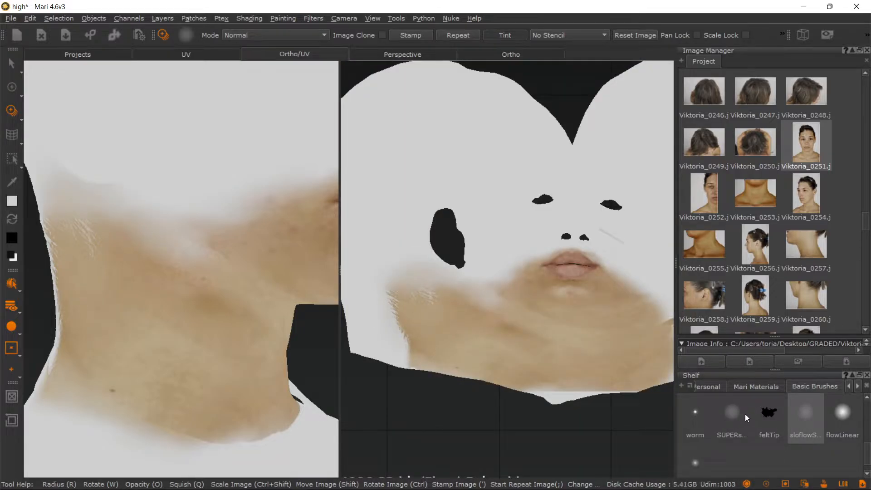
{"action": "left_click", "coordinate": [744, 414]}
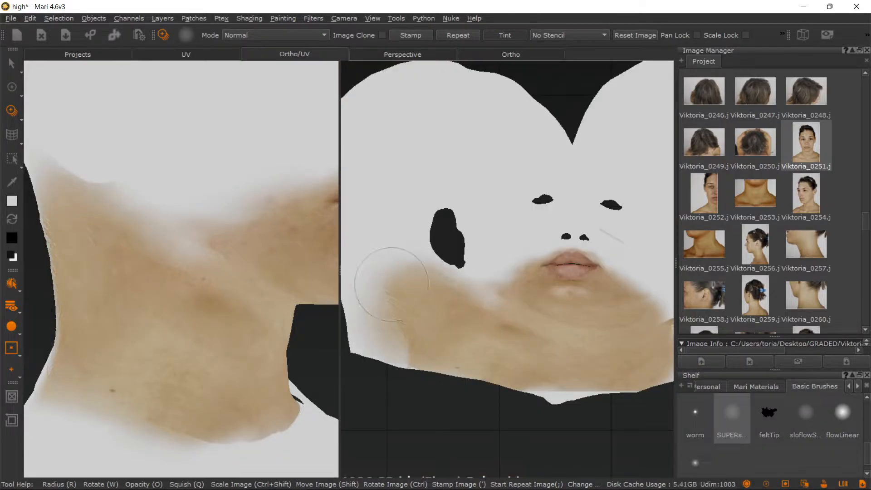
{"action": "mouse_move", "coordinate": [392, 285]}
{"action": "left_mouse_down"}
{"action": "mouse_move", "coordinate": [376, 359]}
{"action": "mouse_move", "coordinate": [369, 318]}
{"action": "mouse_move", "coordinate": [387, 295]}
{"action": "mouse_move", "coordinate": [342, 329]}
{"action": "mouse_move", "coordinate": [443, 384]}
{"action": "mouse_move", "coordinate": [531, 396]}
{"action": "mouse_move", "coordinate": [535, 417]}
{"action": "mouse_move", "coordinate": [570, 416]}
{"action": "mouse_move", "coordinate": [548, 376]}
{"action": "mouse_move", "coordinate": [538, 406]}
{"action": "mouse_move", "coordinate": [558, 415]}
{"action": "mouse_move", "coordinate": [551, 429]}
{"action": "mouse_move", "coordinate": [503, 406]}
{"action": "mouse_move", "coordinate": [496, 359]}
{"action": "mouse_move", "coordinate": [519, 390]}
{"action": "mouse_move", "coordinate": [537, 379]}
{"action": "mouse_move", "coordinate": [483, 342]}
{"action": "mouse_move", "coordinate": [497, 309]}
{"action": "left_mouse_up"}
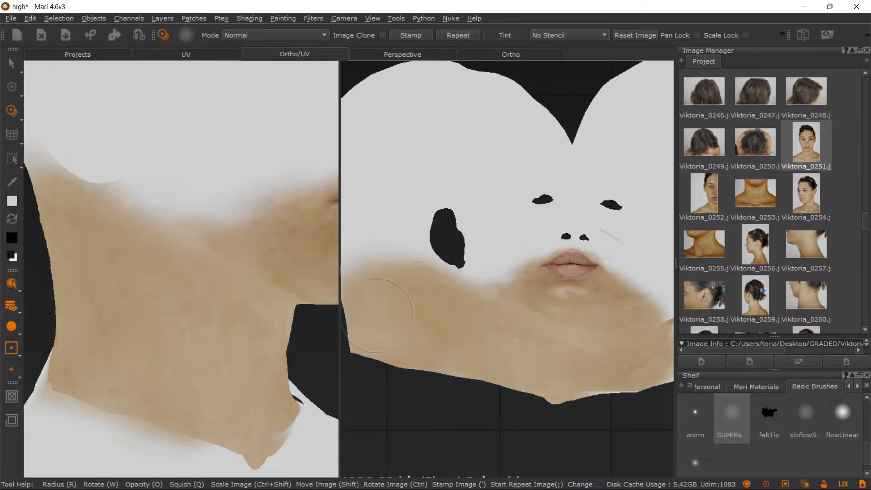
{"action": "left_click_drag", "start_coordinate": [470, 312], "coordinate": [387, 320]}
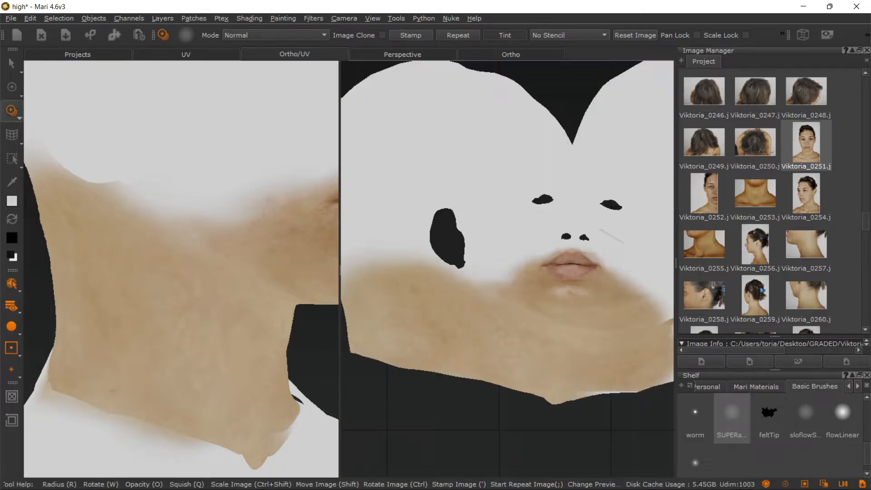
- Find ear.tif among the reference images, load it for painting and switch to the single orthographic view of the model
{"action": "left_click", "coordinate": [12, 63]}
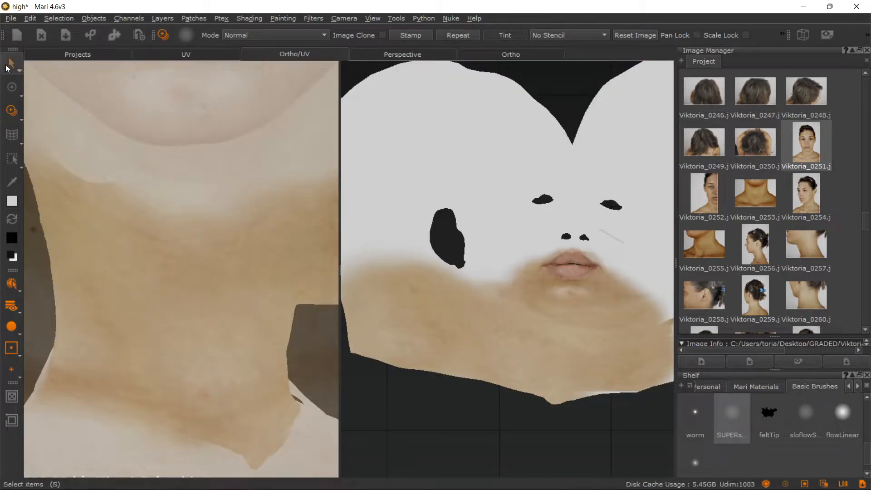
{"action": "right_click_drag", "start_coordinate": [260, 202], "coordinate": [218, 194], "text": "alt"}
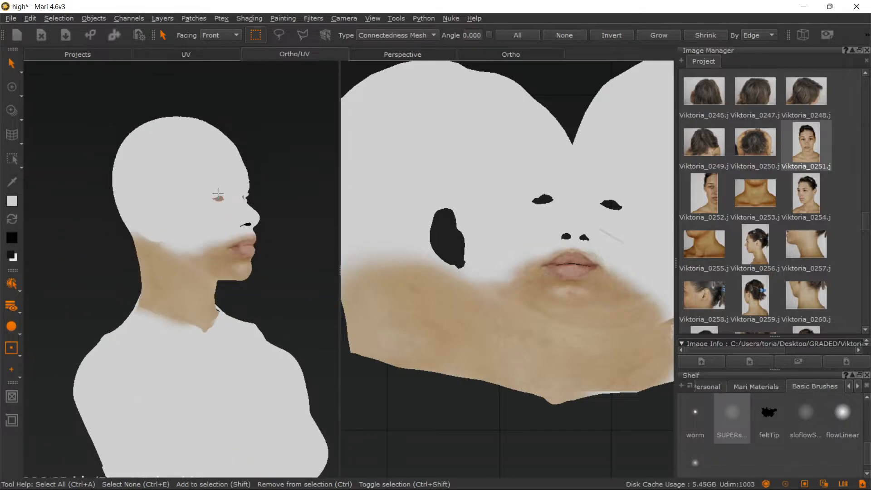
{"action": "right_click_drag", "start_coordinate": [504, 319], "coordinate": [501, 267], "text": "alt"}
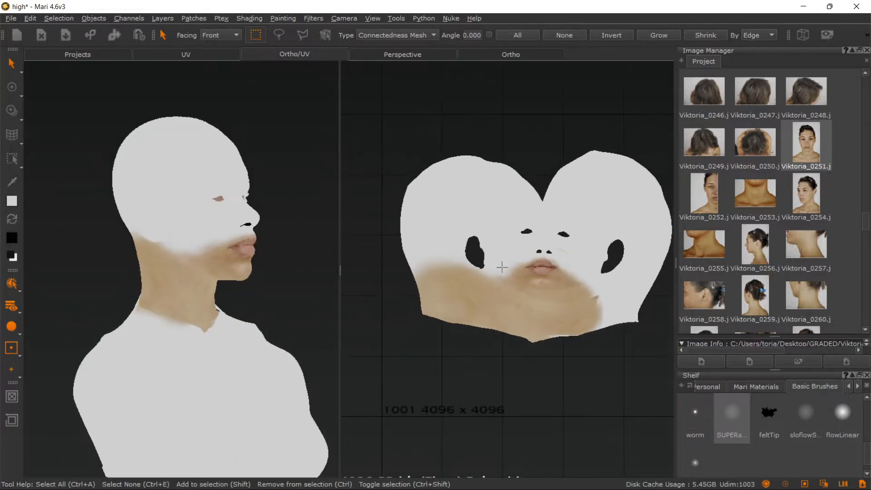
{"action": "middle_click_drag", "start_coordinate": [503, 267], "coordinate": [442, 235], "text": "alt"}
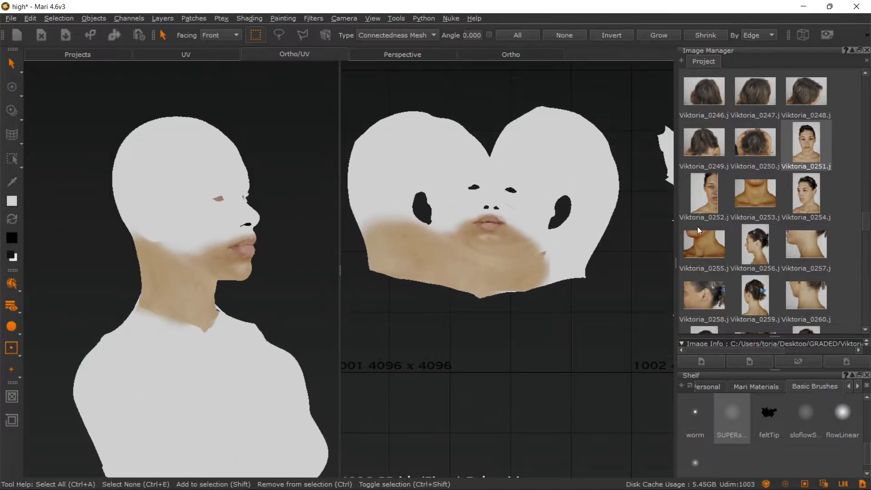
{"action": "scroll", "coordinate": [698, 227], "scroll_direction": "down", "scroll_amount": 8}
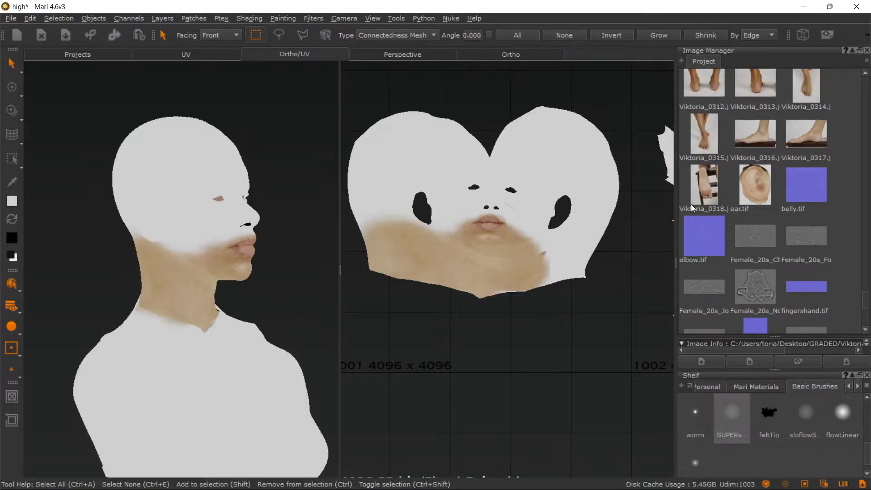
{"action": "left_click_drag", "start_coordinate": [754, 195], "coordinate": [445, 254]}
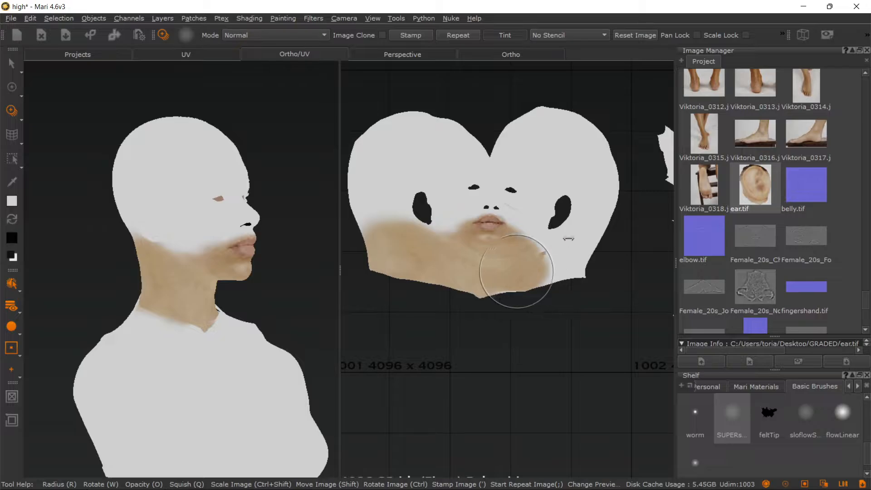
{"action": "left_click", "coordinate": [522, 54]}
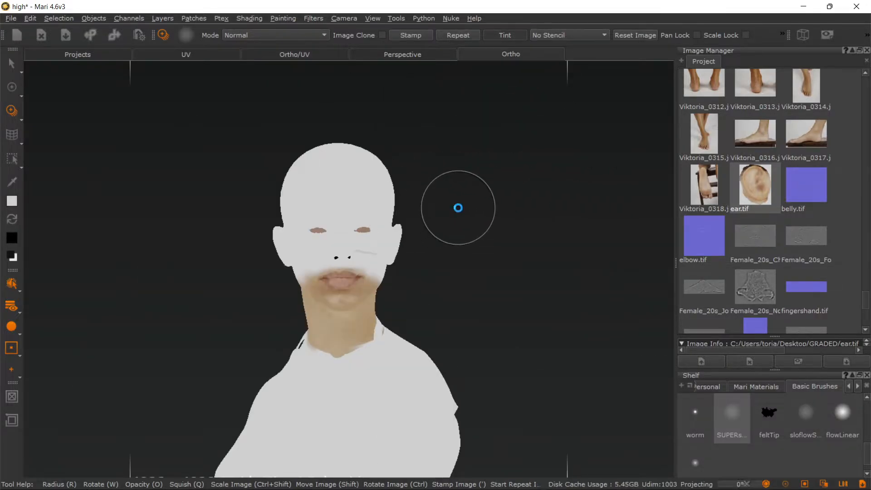
{"action": "left_click_drag", "start_coordinate": [749, 182], "coordinate": [282, 232]}
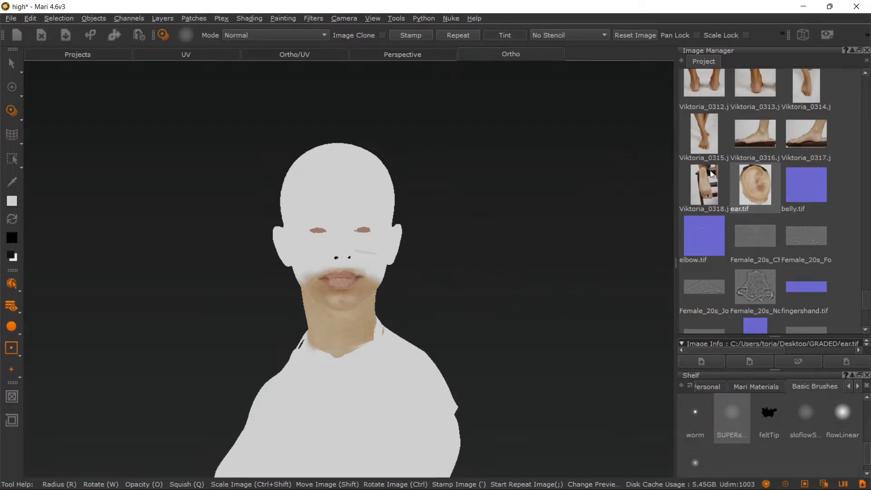
{"action": "mouse_move", "coordinate": [705, 183]}
{"action": "left_mouse_down"}
{"action": "mouse_move", "coordinate": [566, 173]}
{"action": "mouse_move", "coordinate": [421, 192]}
{"action": "mouse_move", "coordinate": [417, 184]}
{"action": "mouse_move", "coordinate": [482, 258]}
{"action": "left_mouse_up"}
{"action": "left_click_drag", "start_coordinate": [487, 200], "coordinate": [290, 205], "text": "ctrl+shift"}
{"action": "mouse_move", "coordinate": [320, 132]}
{"action": "left_mouse_down", "text": "shift"}
{"action": "mouse_move", "coordinate": [437, 321]}
{"action": "mouse_move", "coordinate": [448, 385]}
{"action": "left_mouse_up", "text": "shift"}
{"action": "left_click_drag", "start_coordinate": [494, 197], "coordinate": [308, 182], "text": "ctrl+shift"}
{"action": "left_click_drag", "start_coordinate": [343, 148], "coordinate": [416, 366], "text": "shift"}
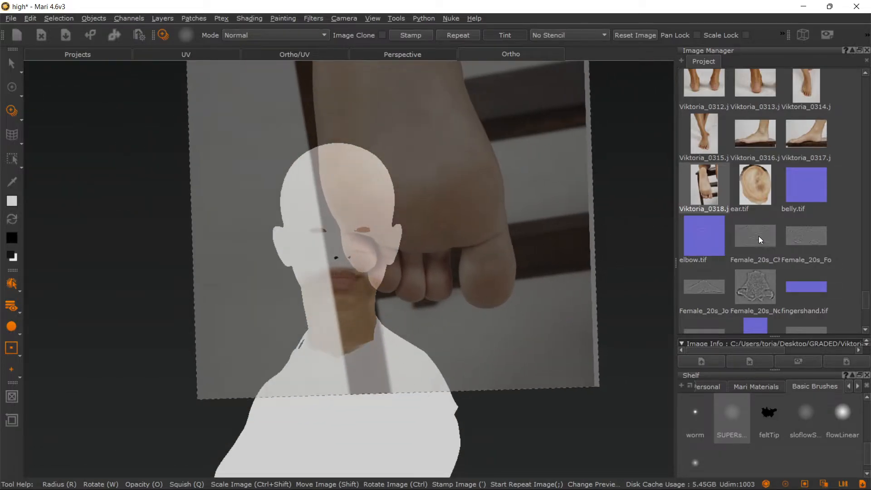
- Load ear.tif beside the head and switch the model from flat to lit shading so its surface relief shows
{"action": "left_click_drag", "start_coordinate": [755, 185], "coordinate": [360, 196]}
{"action": "mouse_move", "coordinate": [387, 121]}
{"action": "left_mouse_down", "text": "shift"}
{"action": "mouse_move", "coordinate": [374, 200]}
{"action": "mouse_move", "coordinate": [393, 213]}
{"action": "mouse_move", "coordinate": [410, 202]}
{"action": "left_mouse_up", "text": "shift"}
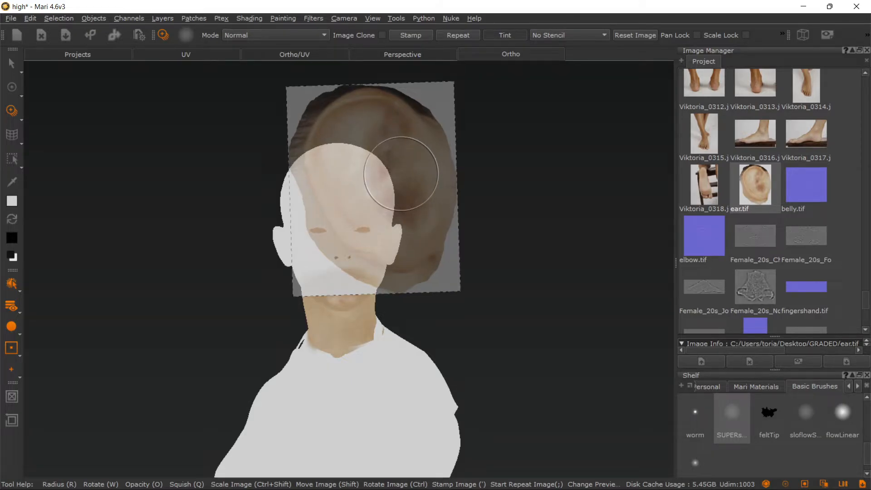
{"action": "mouse_move", "coordinate": [402, 196]}
{"action": "right_mouse_down", "text": "alt"}
{"action": "mouse_move", "coordinate": [411, 257]}
{"action": "mouse_move", "coordinate": [438, 303]}
{"action": "right_mouse_up", "text": "alt"}
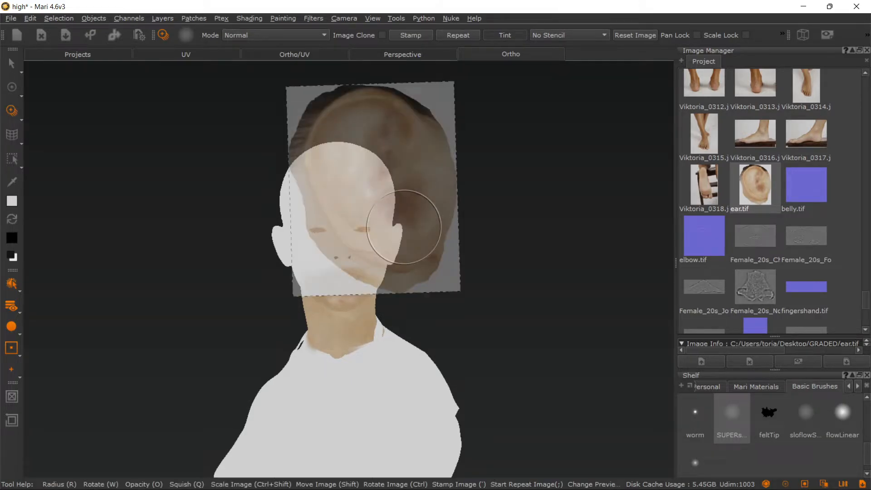
{"action": "middle_click_drag", "start_coordinate": [441, 264], "coordinate": [423, 314], "text": "alt"}
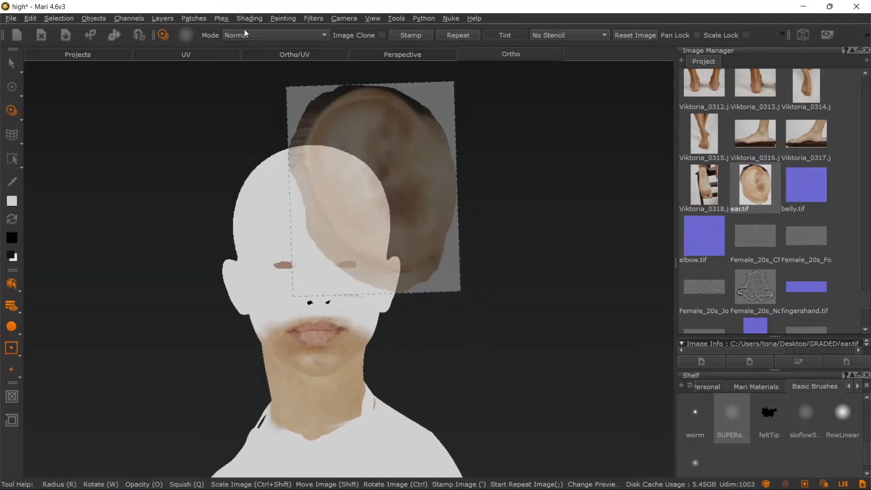
{"action": "left_click", "coordinate": [250, 18]}
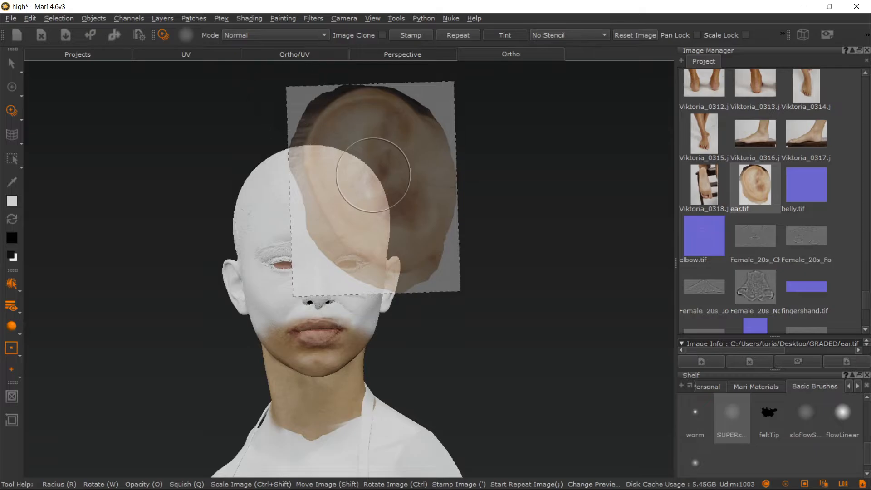
{"action": "mouse_move", "coordinate": [377, 176]}
{"action": "left_mouse_down", "text": "alt"}
{"action": "mouse_move", "coordinate": [389, 199]}
{"action": "mouse_move", "coordinate": [402, 177]}
{"action": "mouse_move", "coordinate": [382, 169]}
{"action": "mouse_move", "coordinate": [472, 269]}
{"action": "left_mouse_up", "text": "alt"}
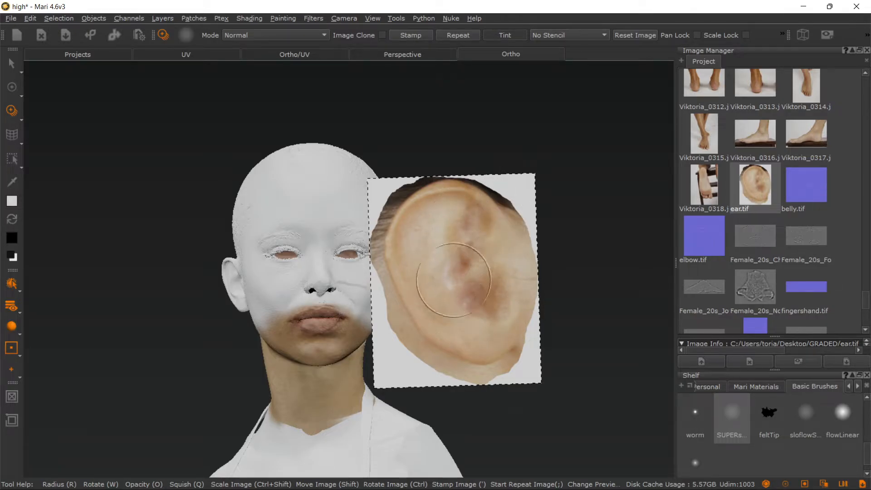
{"action": "scroll", "coordinate": [449, 277], "scroll_direction": "up", "scroll_amount": 5}
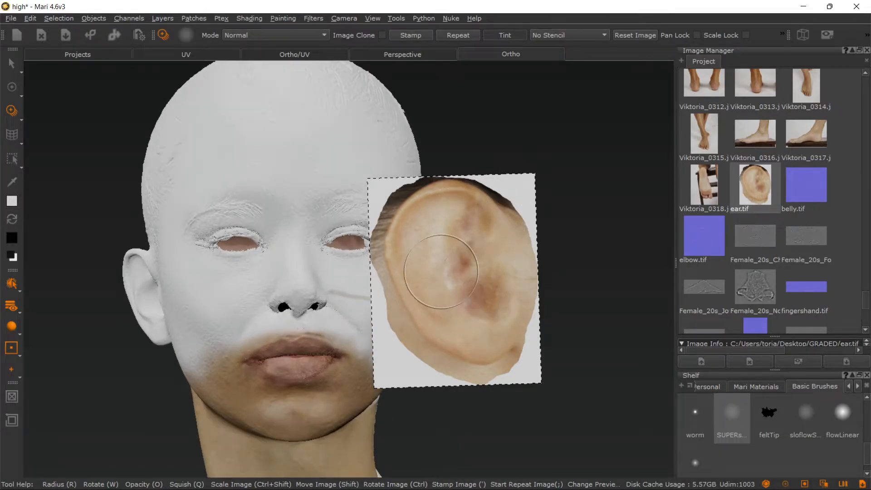
{"action": "scroll", "coordinate": [449, 277], "scroll_direction": "up", "scroll_amount": 2}
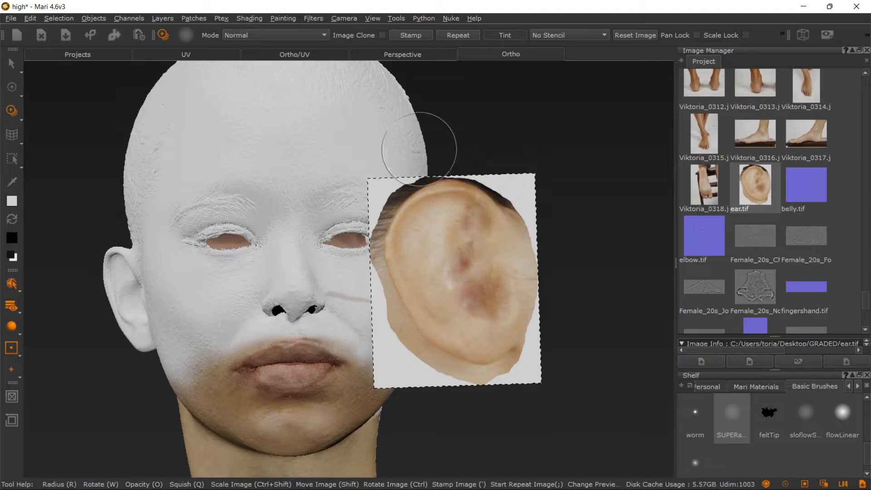
- Turn the head to its side profile and enlarge and align the ear photo over the modelled ear
{"action": "left_click", "coordinate": [307, 56]}
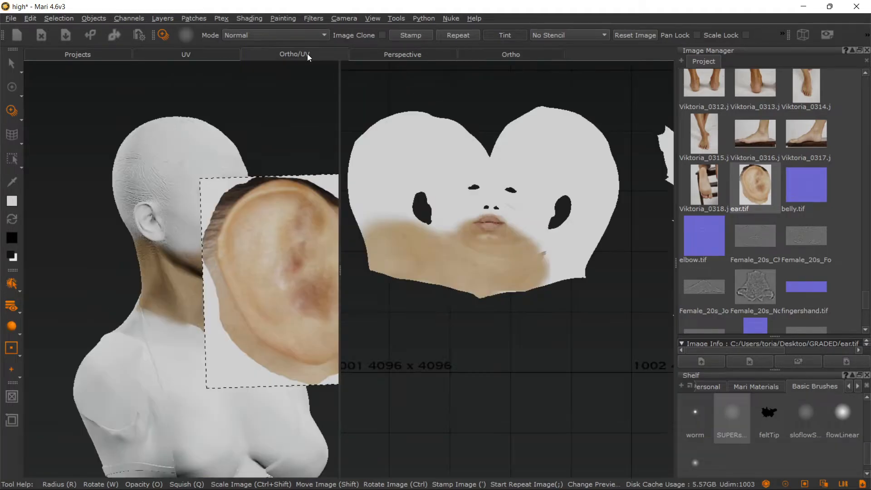
{"action": "scroll", "coordinate": [479, 290], "scroll_direction": "down", "scroll_amount": 5}
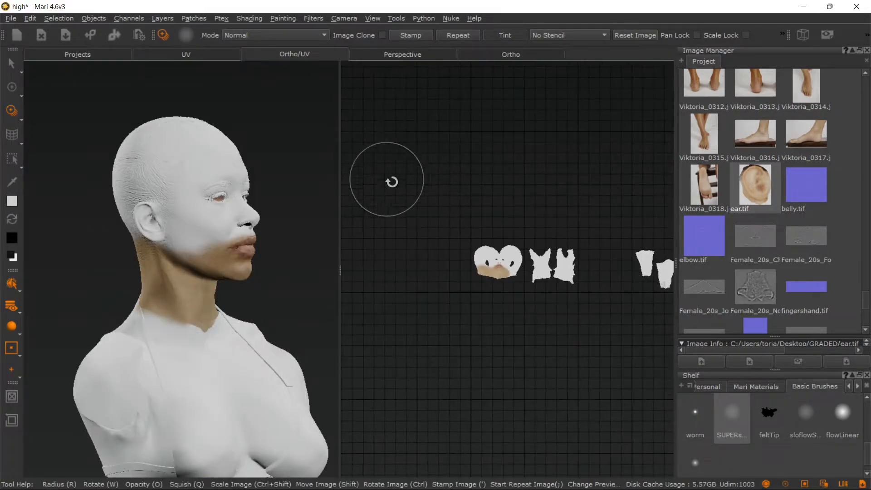
{"action": "left_click", "coordinate": [506, 55]}
{"action": "left_click_drag", "start_coordinate": [245, 217], "coordinate": [409, 206], "text": "alt"}
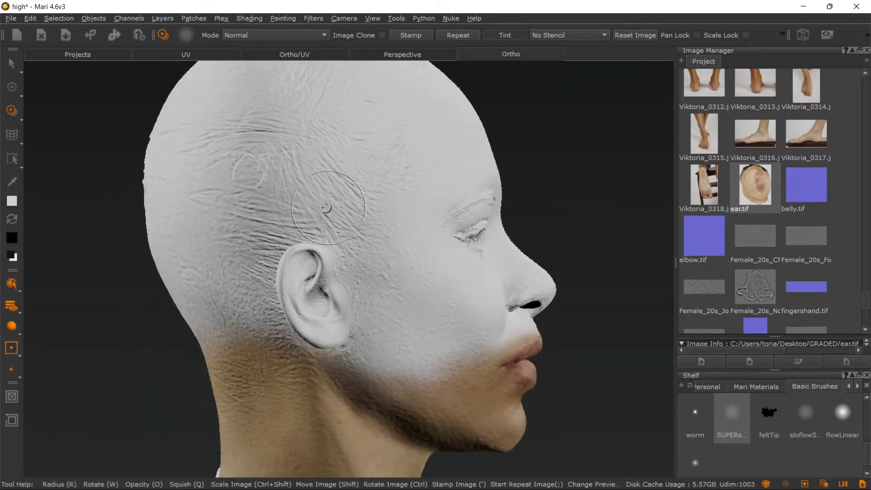
{"action": "right_click_drag", "start_coordinate": [329, 203], "coordinate": [386, 261], "text": "alt"}
{"action": "mouse_move", "coordinate": [417, 229]}
{"action": "left_mouse_down", "text": "shift"}
{"action": "mouse_move", "coordinate": [317, 271]}
{"action": "mouse_move", "coordinate": [270, 284]}
{"action": "mouse_move", "coordinate": [262, 278]}
{"action": "left_mouse_up", "text": "shift"}
{"action": "left_click_drag", "start_coordinate": [254, 286], "coordinate": [295, 286], "text": "ctrl+shift"}
{"action": "left_click_drag", "start_coordinate": [325, 284], "coordinate": [307, 287], "text": "shift"}
{"action": "left_click_drag", "start_coordinate": [371, 316], "coordinate": [348, 307], "text": "ctrl+shift"}
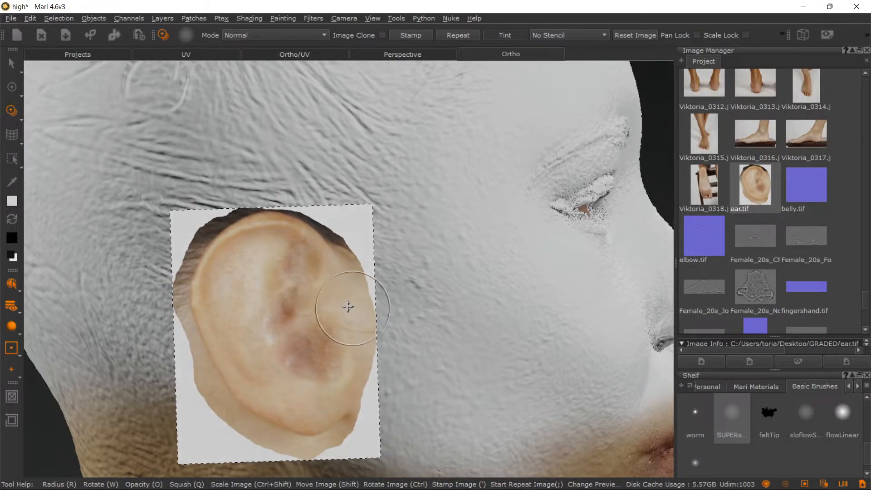
{"action": "key", "text": "t"}
{"action": "left_click_drag", "start_coordinate": [338, 304], "coordinate": [337, 298], "text": "shift"}
- Paint the ear photo's skin into the inner ear and bake it
{"action": "mouse_move", "coordinate": [278, 331]}
{"action": "left_mouse_down"}
{"action": "mouse_move", "coordinate": [265, 299]}
{"action": "mouse_move", "coordinate": [290, 322]}
{"action": "mouse_move", "coordinate": [286, 291]}
{"action": "mouse_move", "coordinate": [270, 335]}
{"action": "mouse_move", "coordinate": [298, 350]}
{"action": "mouse_move", "coordinate": [320, 341]}
{"action": "mouse_move", "coordinate": [309, 354]}
{"action": "left_mouse_up"}
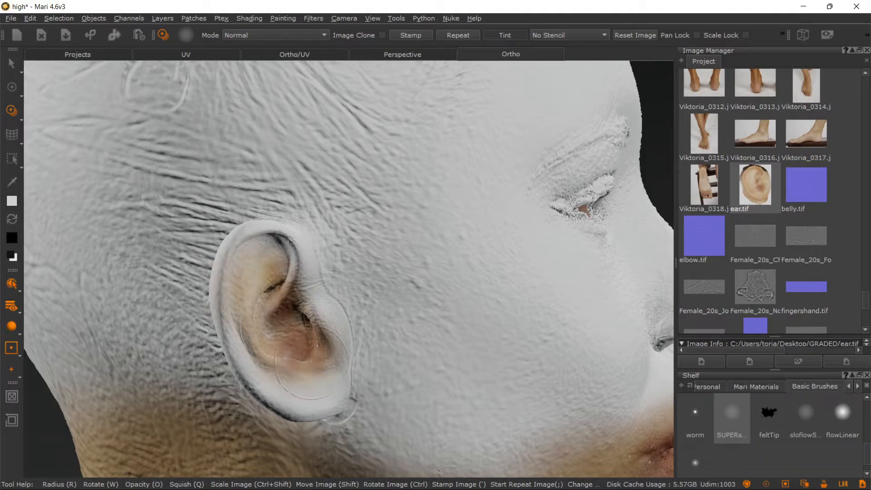
{"action": "left_click_drag", "start_coordinate": [277, 340], "coordinate": [271, 333]}
{"action": "key", "text": "b"}
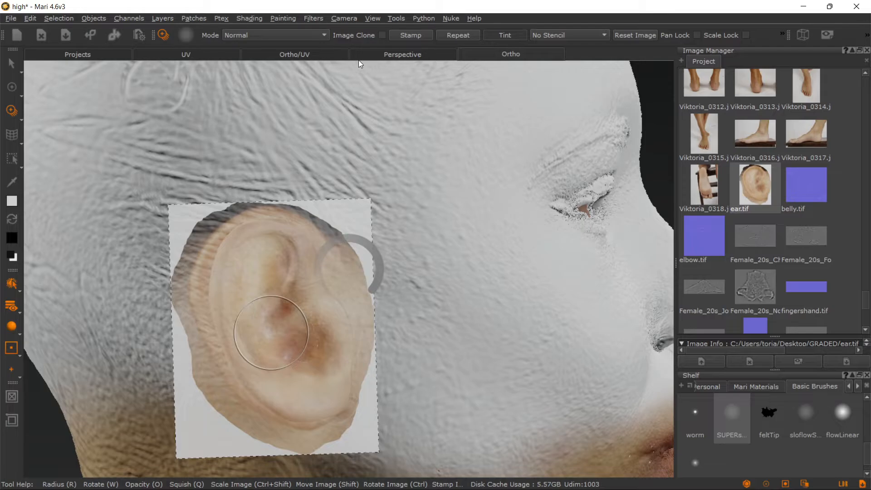
- Open the combined orthographic and UV view, then place and enlarge the ear photo over the painted ear shell's UVs
{"action": "left_click", "coordinate": [301, 54]}
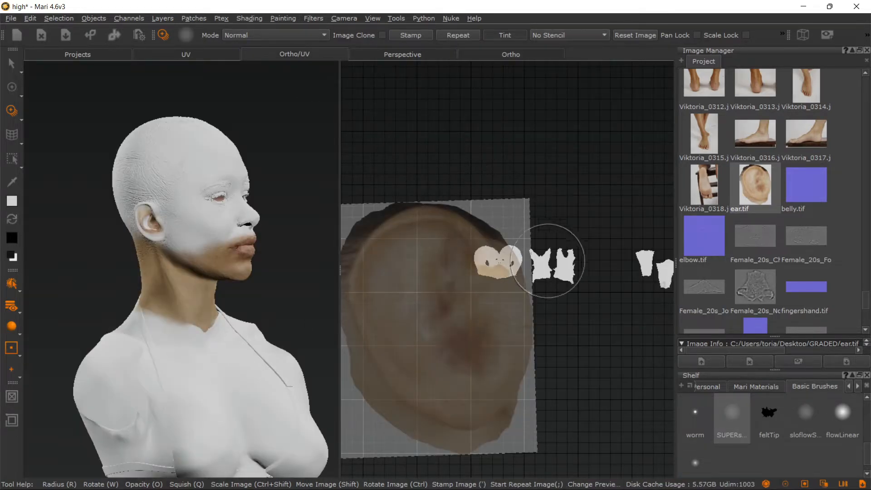
{"action": "middle_click_drag", "start_coordinate": [581, 281], "coordinate": [492, 275], "text": "alt"}
{"action": "middle_click_drag", "start_coordinate": [542, 284], "coordinate": [471, 295], "text": "alt"}
{"action": "right_click_drag", "start_coordinate": [473, 296], "coordinate": [579, 329], "text": "alt"}
{"action": "mouse_move", "coordinate": [570, 309]}
{"action": "middle_mouse_down", "text": "alt"}
{"action": "mouse_move", "coordinate": [505, 298]}
{"action": "mouse_move", "coordinate": [391, 306]}
{"action": "middle_mouse_up", "text": "alt"}
{"action": "right_click_drag", "start_coordinate": [441, 274], "coordinate": [502, 308], "text": "alt"}
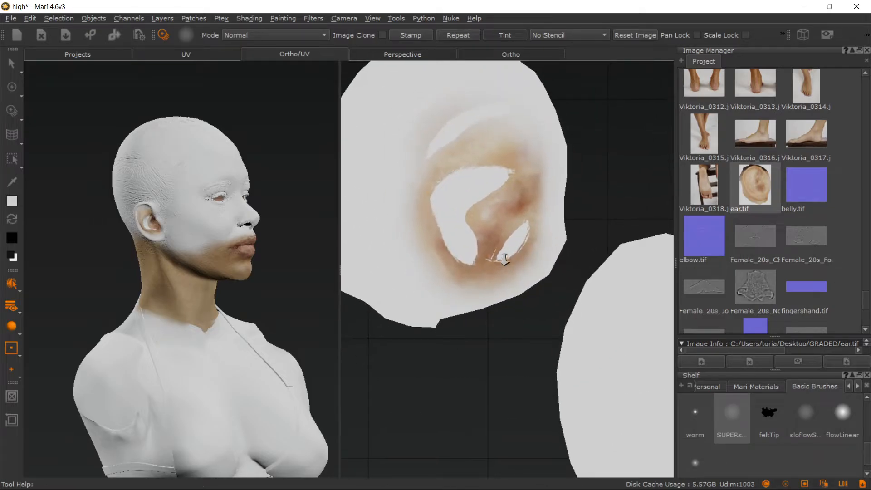
{"action": "middle_click_drag", "start_coordinate": [506, 269], "coordinate": [530, 314], "text": "alt"}
{"action": "left_click_drag", "start_coordinate": [474, 338], "coordinate": [535, 292], "text": "shift"}
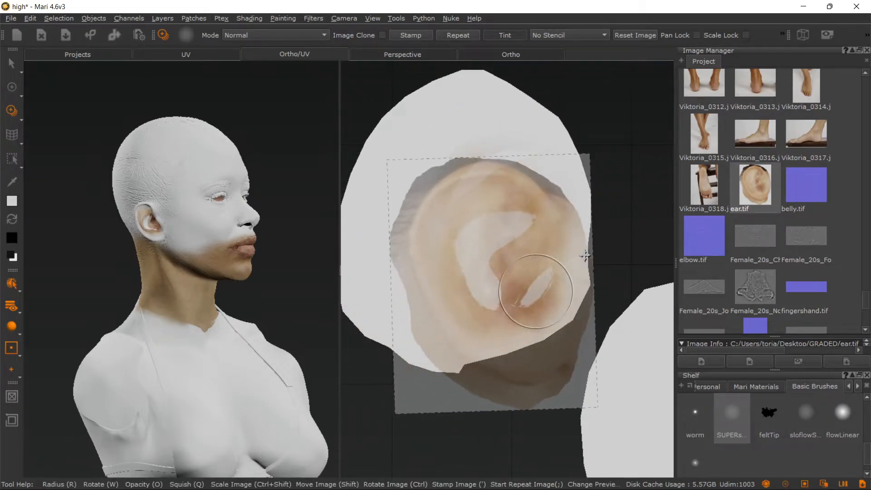
{"action": "mouse_move", "coordinate": [570, 262]}
{"action": "left_mouse_down", "text": "ctrl+shift"}
{"action": "mouse_move", "coordinate": [556, 253]}
{"action": "mouse_move", "coordinate": [578, 252]}
{"action": "mouse_move", "coordinate": [584, 266]}
{"action": "left_mouse_up", "text": "ctrl+shift"}
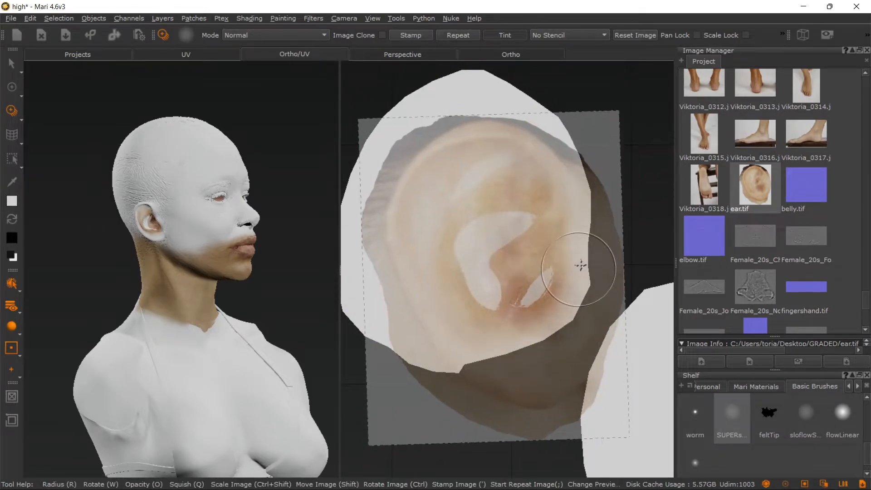
- Fill the unpainted gaps inside the ear shell with the photo's skin using the sloflowS… brush
{"action": "left_click", "coordinate": [806, 413]}
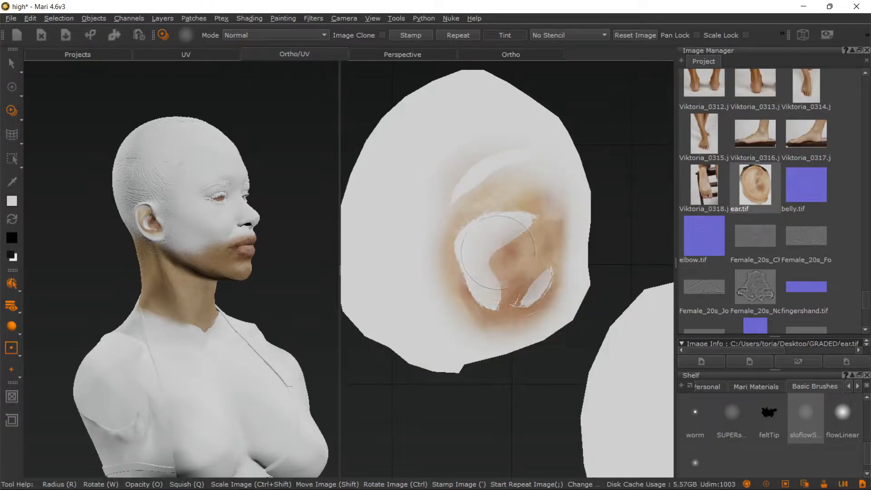
{"action": "left_click_drag", "start_coordinate": [498, 272], "coordinate": [494, 267]}
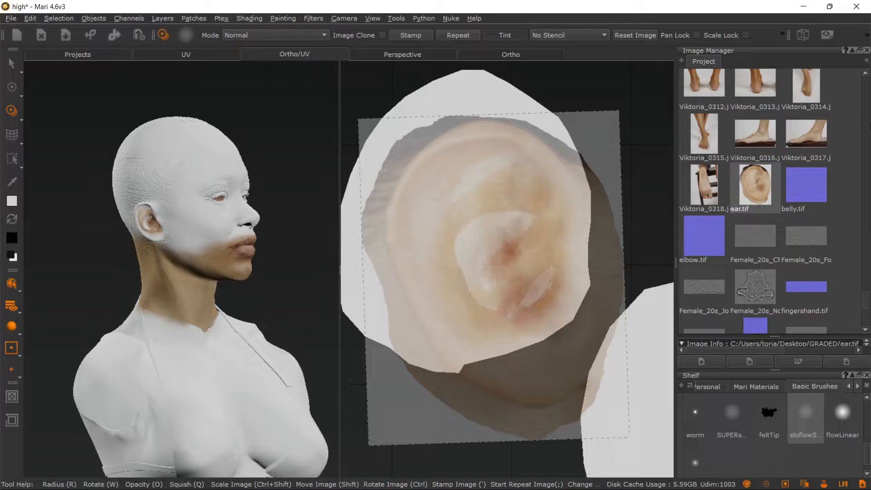
{"action": "left_click_drag", "start_coordinate": [500, 233], "coordinate": [496, 258]}
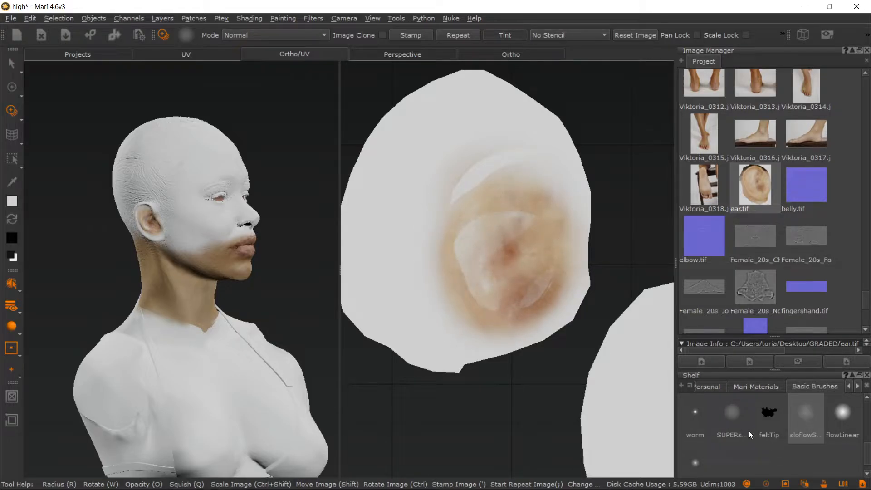
- Build up the photo's skin over the middle and edges of the ear shell with the SUPERs… brush, bake it and return to the orthographic view
{"action": "left_click", "coordinate": [732, 416]}
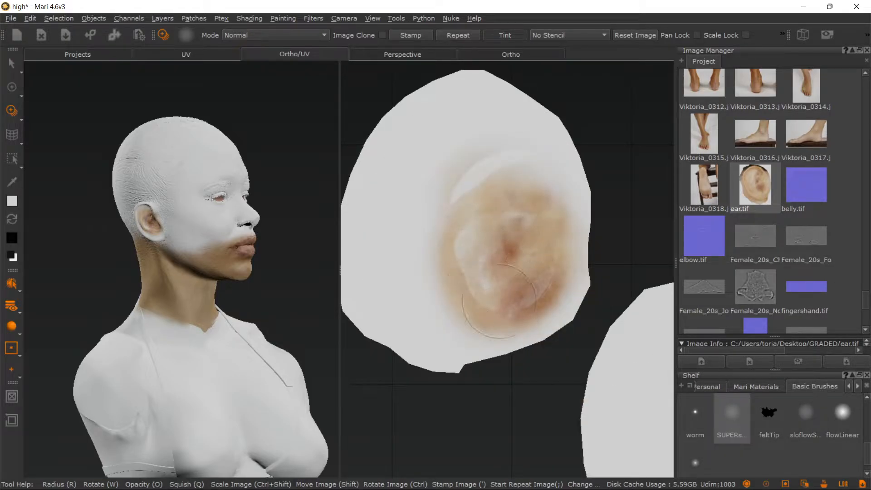
{"action": "mouse_move", "coordinate": [454, 258]}
{"action": "left_mouse_down"}
{"action": "mouse_move", "coordinate": [524, 167]}
{"action": "mouse_move", "coordinate": [451, 207]}
{"action": "left_mouse_up"}
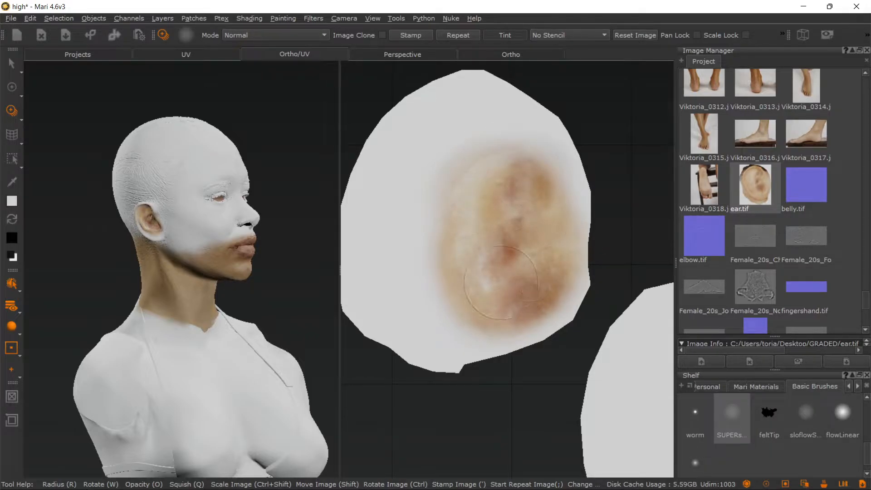
{"action": "mouse_move", "coordinate": [510, 248]}
{"action": "left_mouse_down"}
{"action": "mouse_move", "coordinate": [521, 281]}
{"action": "mouse_move", "coordinate": [554, 259]}
{"action": "mouse_move", "coordinate": [502, 243]}
{"action": "mouse_move", "coordinate": [512, 229]}
{"action": "left_mouse_up"}
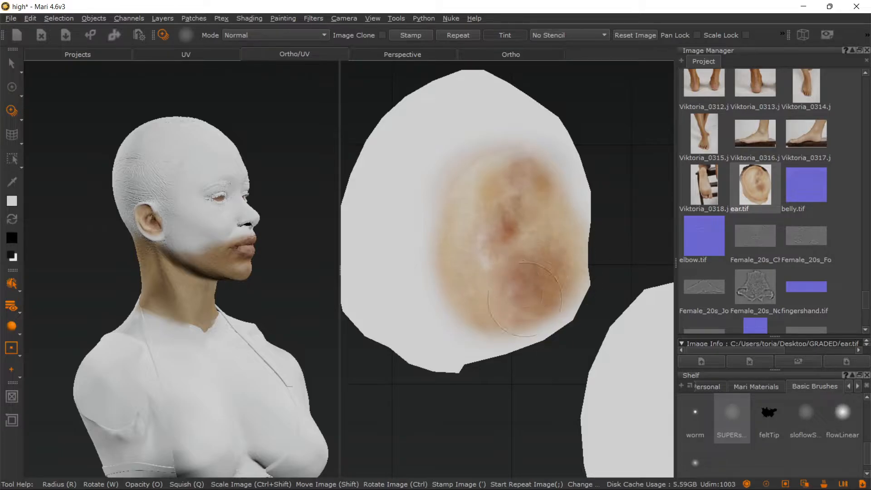
{"action": "left_click_drag", "start_coordinate": [525, 299], "coordinate": [489, 297]}
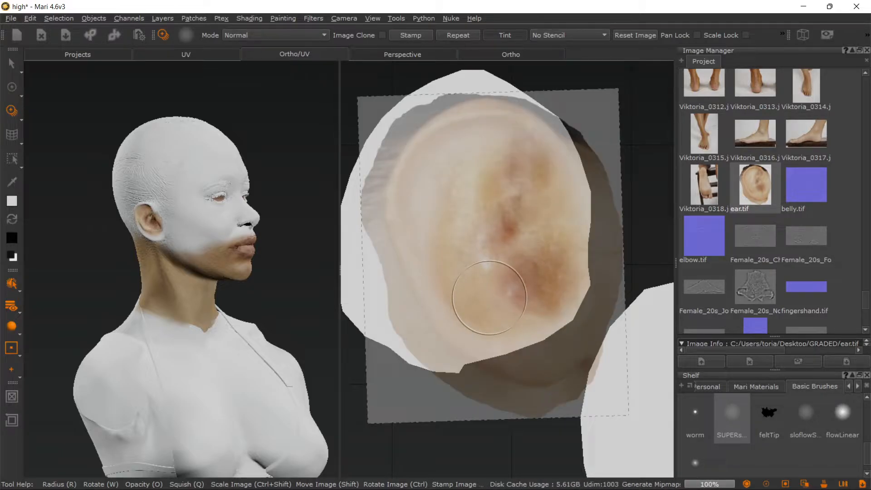
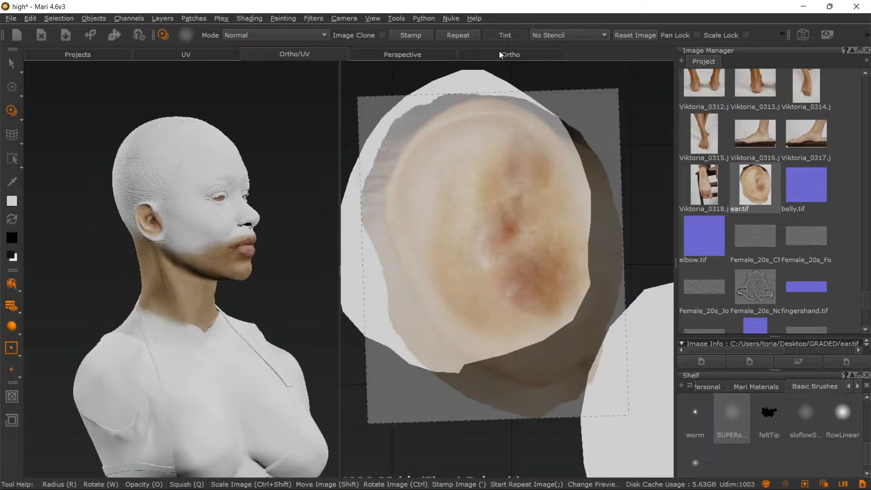
{"action": "left_click", "coordinate": [501, 53]}
{"action": "left_click", "coordinate": [14, 62]}
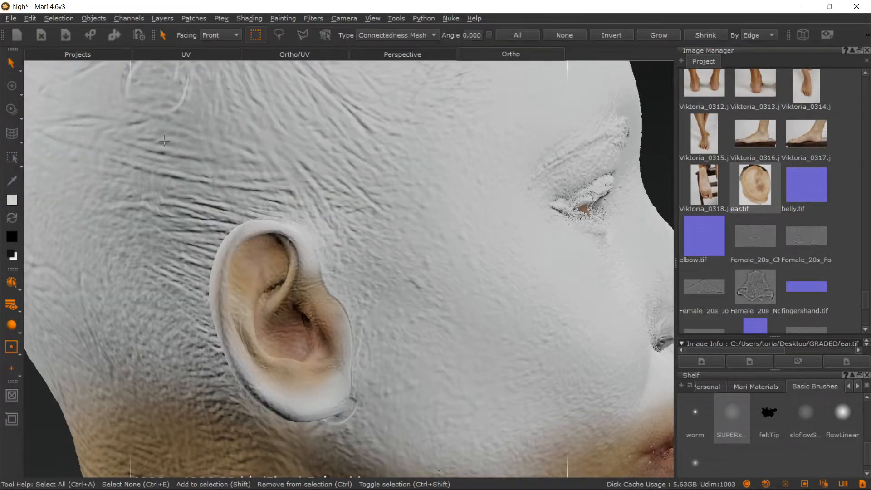
- Frame the front of the unpainted torso and load the belly photo Viktoria_0182 for painting through
{"action": "scroll", "coordinate": [265, 202], "scroll_direction": "down", "scroll_amount": 5}
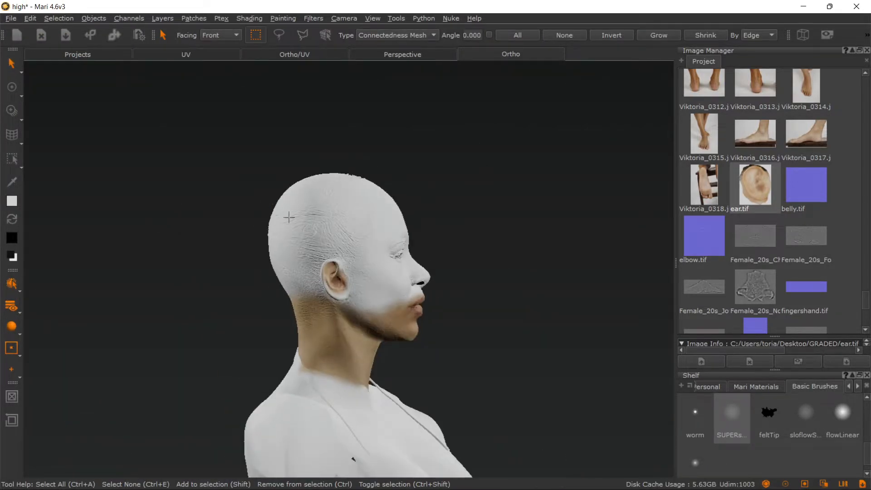
{"action": "left_click_drag", "start_coordinate": [369, 286], "coordinate": [354, 313], "text": "alt"}
{"action": "middle_click_drag", "start_coordinate": [377, 313], "coordinate": [403, 113], "text": "alt"}
{"action": "middle_click_drag", "start_coordinate": [468, 348], "coordinate": [436, 104], "text": "alt"}
{"action": "right_click_drag", "start_coordinate": [404, 204], "coordinate": [338, 240], "text": "alt"}
{"action": "left_click_drag", "start_coordinate": [418, 296], "coordinate": [333, 301], "text": "alt"}
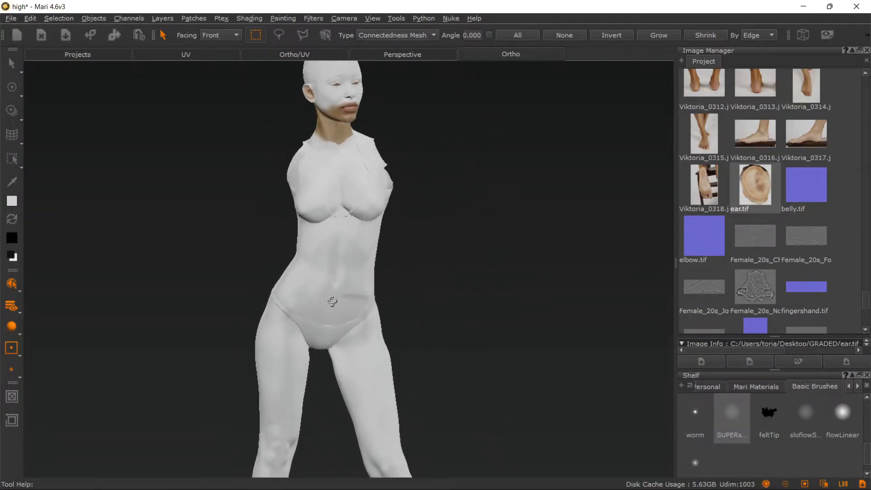
{"action": "middle_click_drag", "start_coordinate": [324, 273], "coordinate": [332, 174], "text": "alt"}
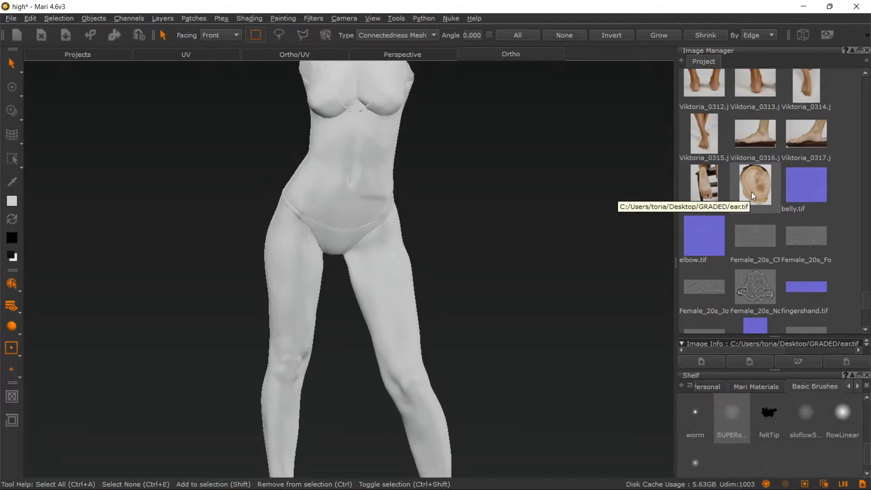
{"action": "middle_click_drag", "start_coordinate": [420, 266], "coordinate": [420, 323], "text": "alt"}
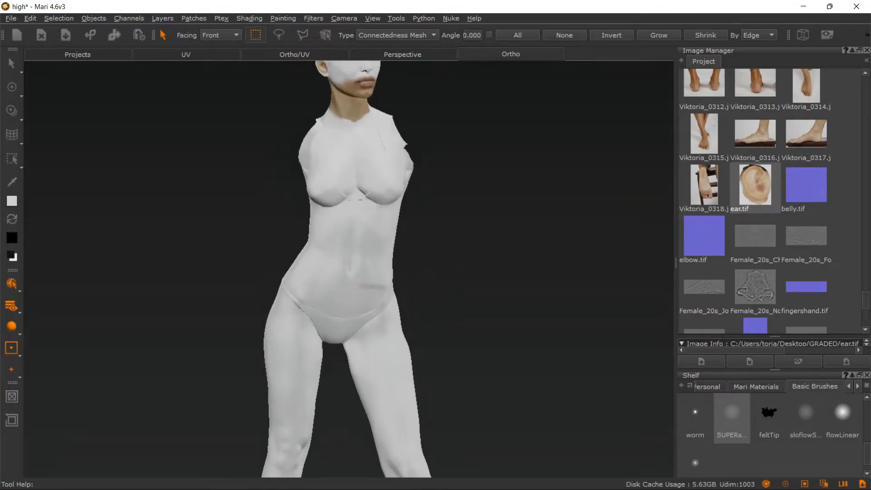
{"action": "right_click_drag", "start_coordinate": [396, 321], "coordinate": [430, 373], "text": "alt"}
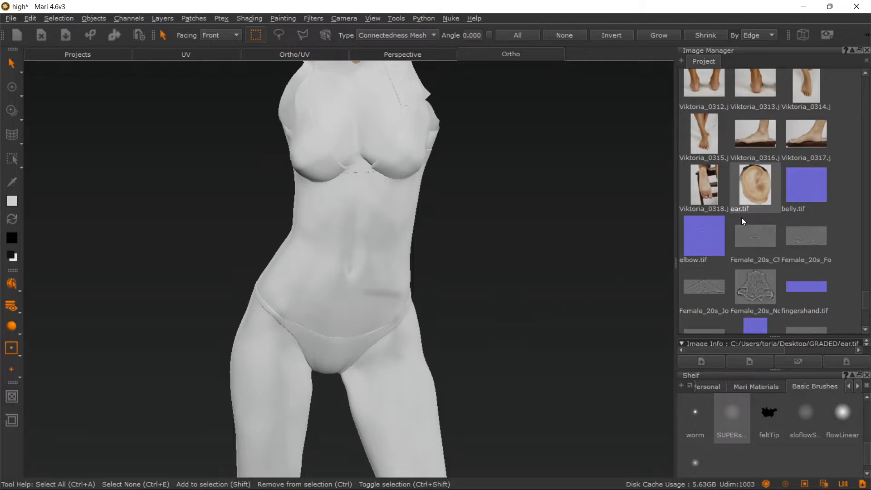
{"action": "mouse_move", "coordinate": [806, 100]}
{"action": "left_mouse_down"}
{"action": "mouse_move", "coordinate": [494, 251]}
{"action": "mouse_move", "coordinate": [389, 259]}
{"action": "mouse_move", "coordinate": [447, 210]}
{"action": "mouse_move", "coordinate": [191, 225]}
{"action": "mouse_move", "coordinate": [368, 197]}
{"action": "left_mouse_up"}
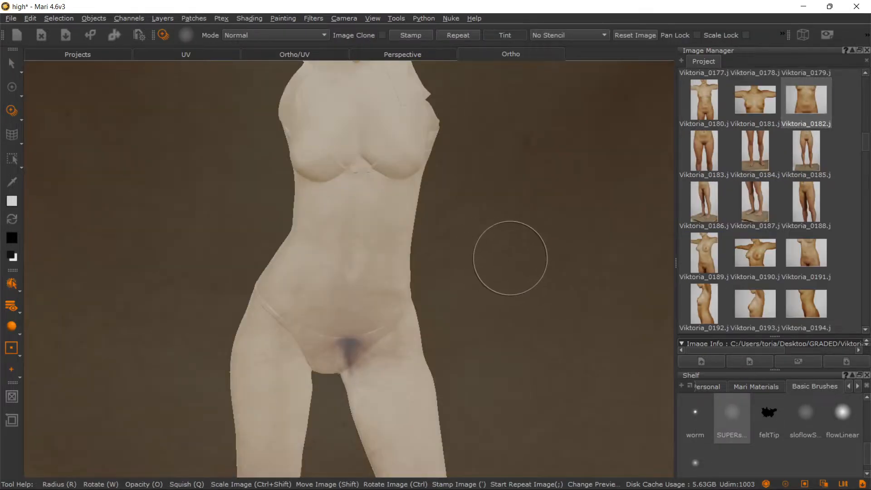
{"action": "scroll", "coordinate": [742, 257], "scroll_direction": "down", "scroll_amount": 10}
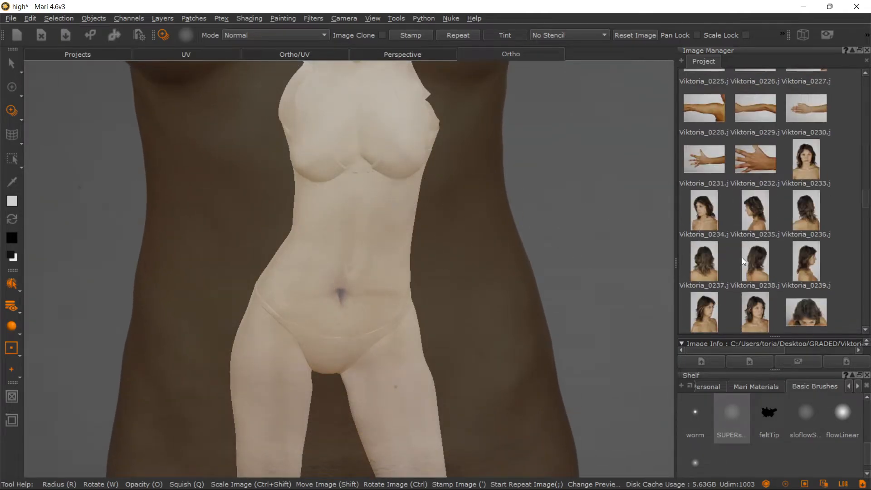
- Frame the abdomen and move, shrink and tilt the belly photo so its navel and waist match the model's
{"action": "right_click_drag", "start_coordinate": [437, 218], "coordinate": [469, 240], "text": "alt"}
{"action": "left_click_drag", "start_coordinate": [469, 239], "coordinate": [457, 237], "text": "alt"}
{"action": "right_click_drag", "start_coordinate": [457, 237], "coordinate": [480, 261], "text": "alt"}
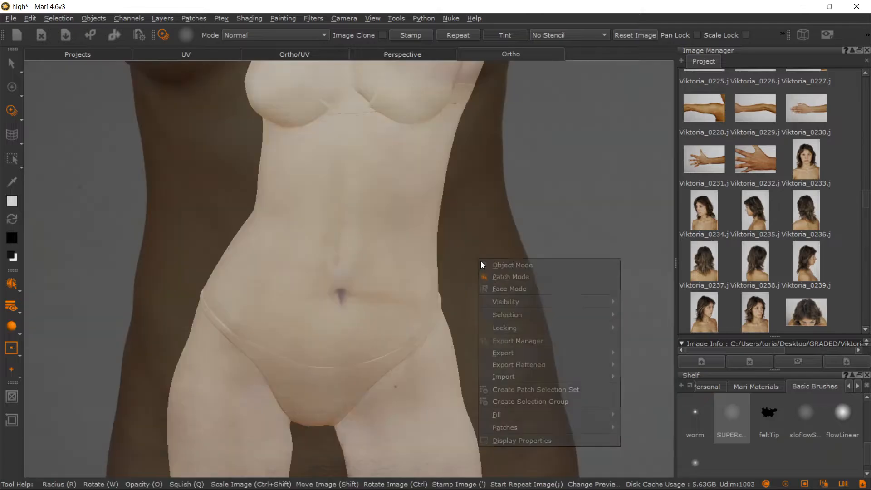
{"action": "left_click", "coordinate": [462, 246]}
{"action": "left_click_drag", "start_coordinate": [450, 230], "coordinate": [450, 196], "text": "shift"}
{"action": "mouse_move", "coordinate": [532, 220]}
{"action": "left_mouse_down", "text": "ctrl+shift"}
{"action": "mouse_move", "coordinate": [395, 213]}
{"action": "mouse_move", "coordinate": [405, 212]}
{"action": "mouse_move", "coordinate": [395, 221]}
{"action": "mouse_move", "coordinate": [407, 223]}
{"action": "left_mouse_up", "text": "ctrl+shift"}
{"action": "mouse_move", "coordinate": [500, 231]}
{"action": "left_mouse_down", "text": "ctrl"}
{"action": "mouse_move", "coordinate": [493, 253]}
{"action": "mouse_move", "coordinate": [502, 253]}
{"action": "mouse_move", "coordinate": [469, 258]}
{"action": "mouse_move", "coordinate": [460, 248]}
{"action": "left_mouse_up", "text": "ctrl"}
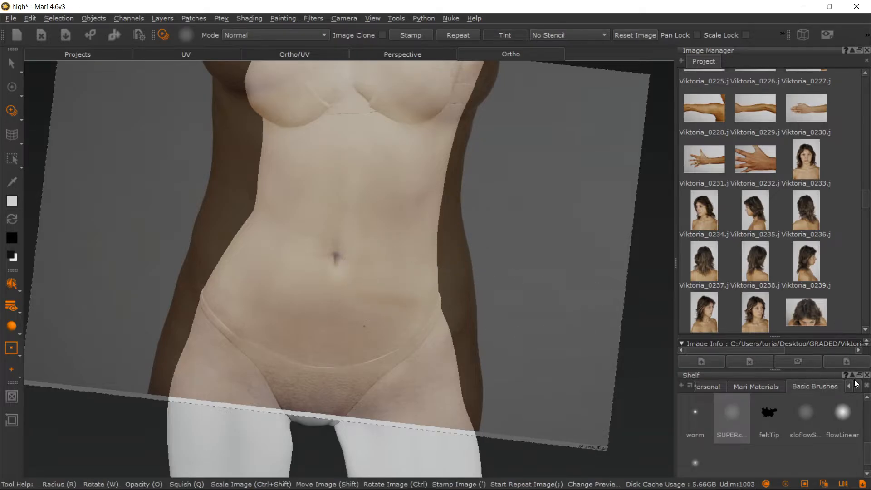
- Paint the photo's skin over the whole belly with the sexyOily organic brush
{"action": "left_click", "coordinate": [858, 387]}
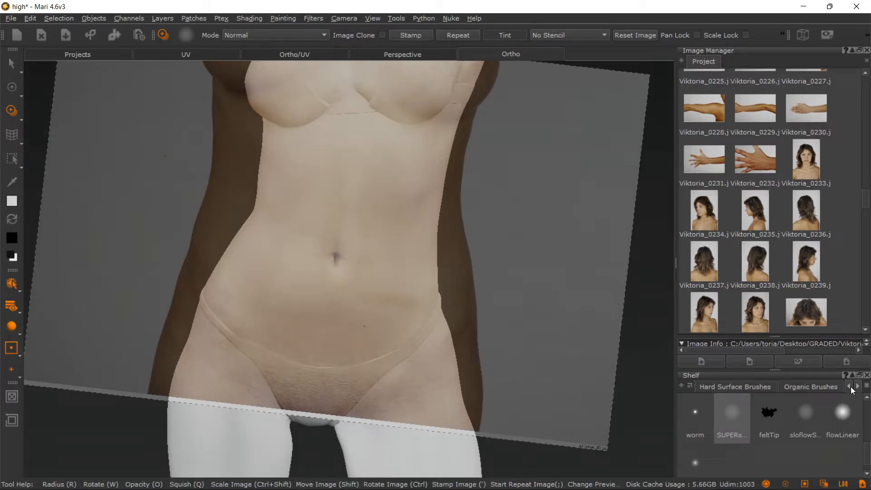
{"action": "left_click", "coordinate": [826, 387]}
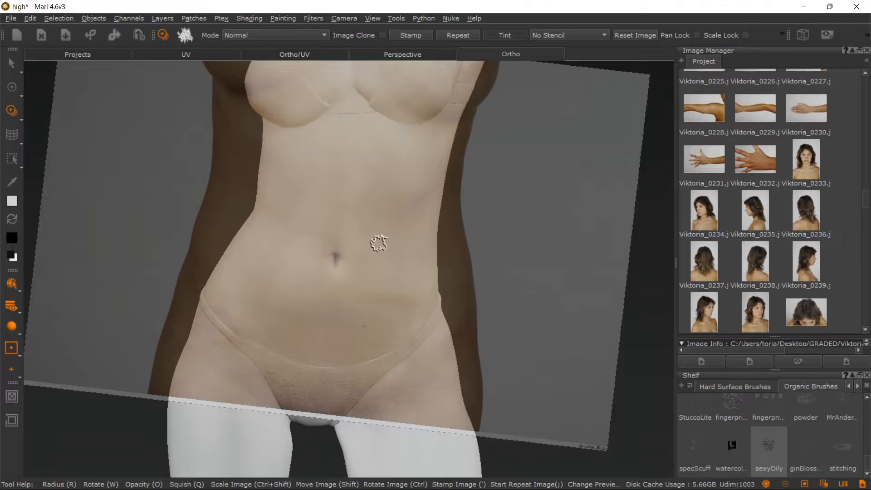
{"action": "mouse_move", "coordinate": [351, 251]}
{"action": "left_mouse_down"}
{"action": "mouse_move", "coordinate": [348, 283]}
{"action": "mouse_move", "coordinate": [358, 240]}
{"action": "mouse_move", "coordinate": [308, 268]}
{"action": "mouse_move", "coordinate": [314, 224]}
{"action": "mouse_move", "coordinate": [347, 206]}
{"action": "mouse_move", "coordinate": [333, 170]}
{"action": "left_mouse_up"}
{"action": "mouse_move", "coordinate": [334, 245]}
{"action": "left_mouse_down"}
{"action": "mouse_move", "coordinate": [295, 276]}
{"action": "mouse_move", "coordinate": [252, 259]}
{"action": "mouse_move", "coordinate": [256, 282]}
{"action": "mouse_move", "coordinate": [286, 218]}
{"action": "mouse_move", "coordinate": [326, 182]}
{"action": "mouse_move", "coordinate": [243, 236]}
{"action": "mouse_move", "coordinate": [383, 211]}
{"action": "mouse_move", "coordinate": [390, 230]}
{"action": "mouse_move", "coordinate": [411, 202]}
{"action": "mouse_move", "coordinate": [370, 161]}
{"action": "mouse_move", "coordinate": [284, 150]}
{"action": "mouse_move", "coordinate": [200, 243]}
{"action": "mouse_move", "coordinate": [288, 308]}
{"action": "mouse_move", "coordinate": [399, 272]}
{"action": "mouse_move", "coordinate": [295, 313]}
{"action": "mouse_move", "coordinate": [358, 308]}
{"action": "mouse_move", "coordinate": [431, 236]}
{"action": "mouse_move", "coordinate": [379, 292]}
{"action": "left_mouse_up"}
{"action": "left_click_drag", "start_coordinate": [269, 272], "coordinate": [245, 271]}
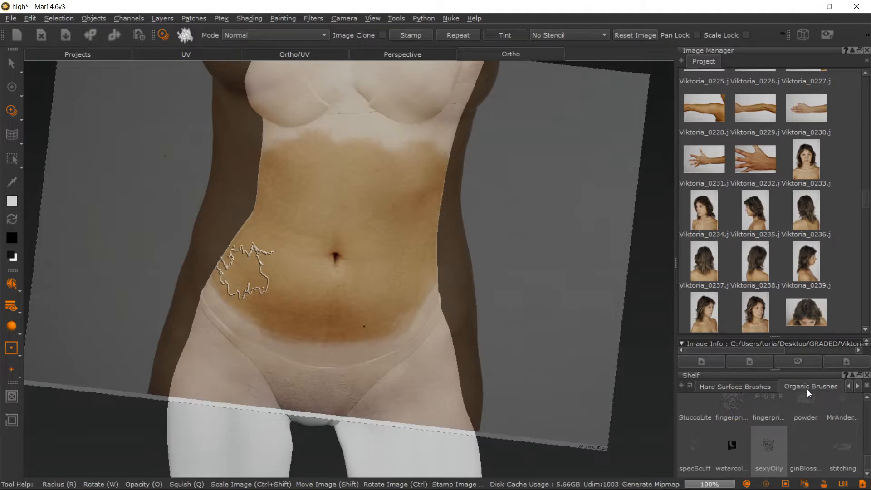
- Bring back the basic brushes and select the sloflowS… brush
{"action": "left_click", "coordinate": [848, 387]}
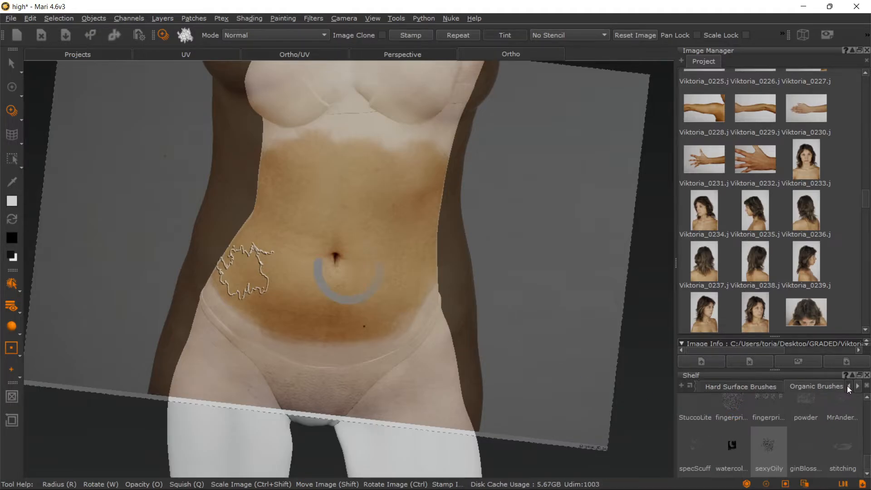
{"action": "left_click", "coordinate": [849, 387]}
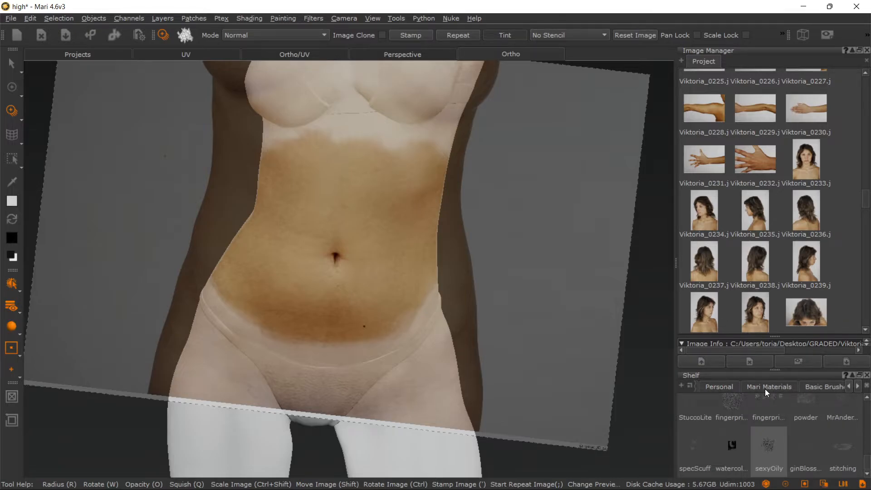
{"action": "left_click", "coordinate": [809, 389]}
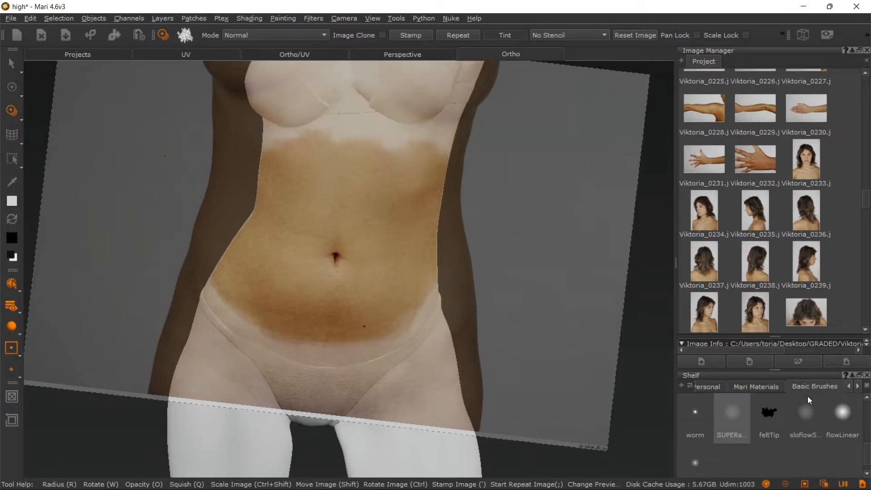
{"action": "left_click", "coordinate": [801, 419]}
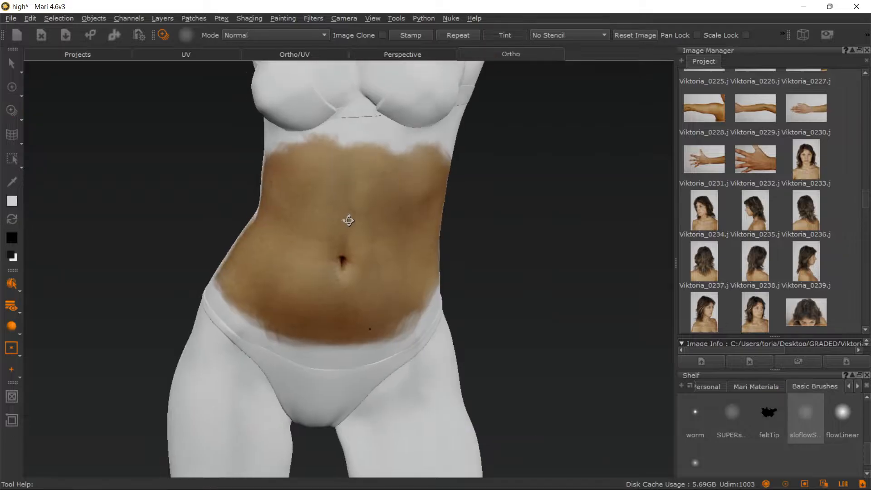
- Turn the model to its right side and enlarge the belly photo over the edge of the painted waist
{"action": "middle_click_drag", "start_coordinate": [346, 220], "coordinate": [442, 226]}
{"action": "left_click_drag", "start_coordinate": [442, 227], "coordinate": [448, 230], "text": "alt"}
{"action": "mouse_move", "coordinate": [449, 230]}
{"action": "right_mouse_down", "text": "alt"}
{"action": "mouse_move", "coordinate": [484, 245]}
{"action": "mouse_move", "coordinate": [473, 241]}
{"action": "right_mouse_up", "text": "alt"}
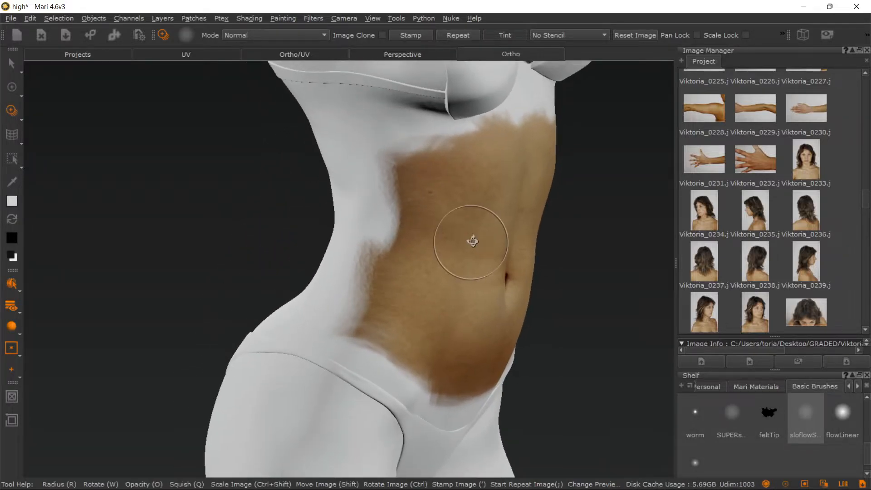
{"action": "middle_click_drag", "start_coordinate": [472, 241], "coordinate": [481, 238], "text": "alt"}
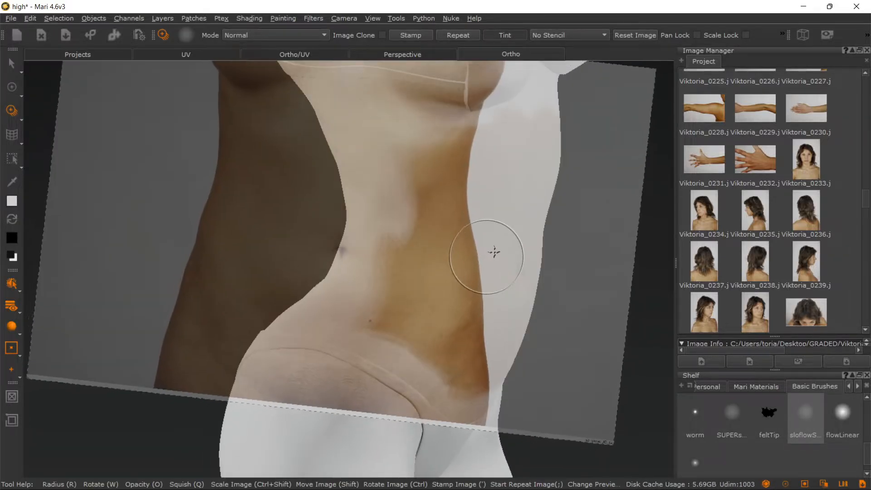
{"action": "mouse_move", "coordinate": [440, 247]}
{"action": "left_mouse_down", "text": "ctrl+shift"}
{"action": "mouse_move", "coordinate": [476, 247]}
{"action": "mouse_move", "coordinate": [455, 256]}
{"action": "left_mouse_up", "text": "ctrl+shift"}
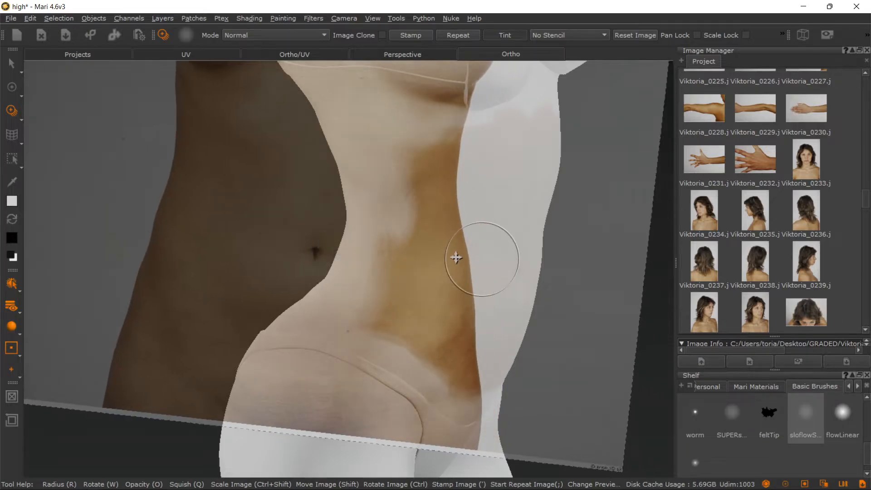
- Undo a first stroke, shift the photo slightly and paint its skin along the belly's right edge
{"action": "mouse_move", "coordinate": [374, 297]}
{"action": "left_mouse_down"}
{"action": "mouse_move", "coordinate": [375, 265]}
{"action": "mouse_move", "coordinate": [377, 284]}
{"action": "mouse_move", "coordinate": [406, 236]}
{"action": "mouse_move", "coordinate": [402, 200]}
{"action": "mouse_move", "coordinate": [413, 260]}
{"action": "mouse_move", "coordinate": [467, 244]}
{"action": "mouse_move", "coordinate": [552, 245]}
{"action": "left_mouse_up"}
{"action": "key", "text": "ctrl+z"}
{"action": "left_click_drag", "start_coordinate": [441, 281], "coordinate": [453, 285], "text": "shift"}
{"action": "left_click_drag", "start_coordinate": [422, 263], "coordinate": [414, 230]}
{"action": "left_click_drag", "start_coordinate": [388, 268], "coordinate": [397, 261]}
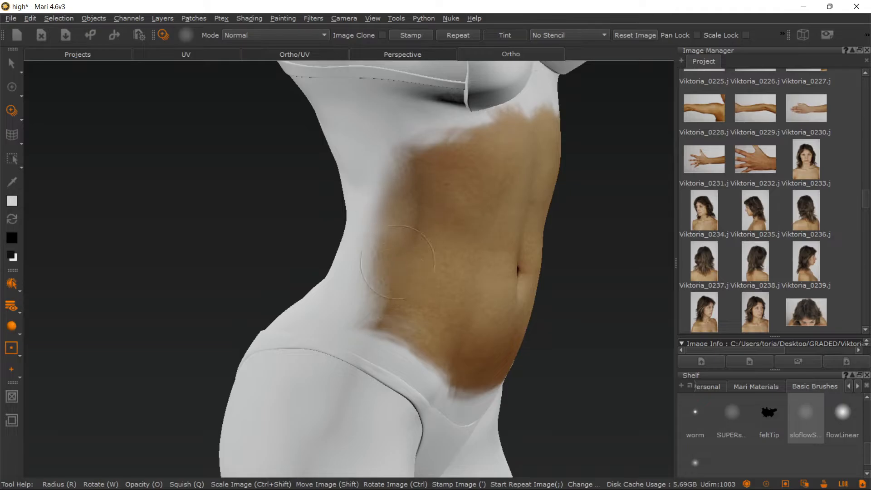
- Under flat shading, reposition the photo and extend its skin across the right side of the waist, ending in basic shading
{"action": "left_click", "coordinate": [249, 18]}
{"action": "left_click", "coordinate": [257, 68]}
{"action": "left_click_drag", "start_coordinate": [414, 200], "coordinate": [413, 168]}
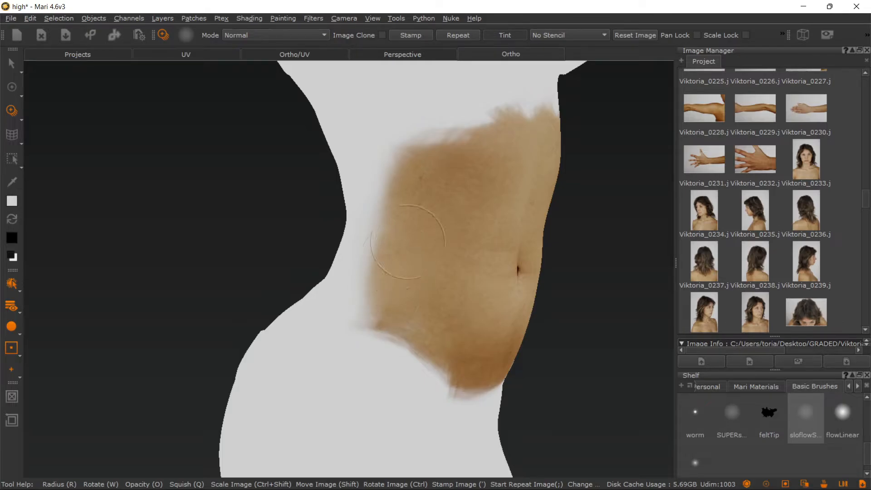
{"action": "left_click_drag", "start_coordinate": [428, 166], "coordinate": [432, 168]}
{"action": "left_click_drag", "start_coordinate": [390, 213], "coordinate": [394, 212], "text": "shift"}
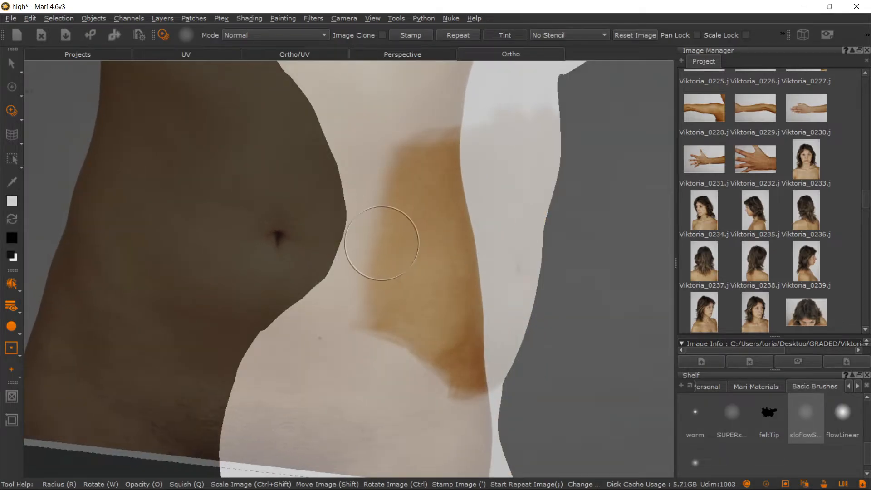
{"action": "mouse_move", "coordinate": [383, 243]}
{"action": "left_mouse_down"}
{"action": "mouse_move", "coordinate": [376, 193]}
{"action": "mouse_move", "coordinate": [374, 253]}
{"action": "mouse_move", "coordinate": [350, 285]}
{"action": "mouse_move", "coordinate": [386, 158]}
{"action": "mouse_move", "coordinate": [369, 192]}
{"action": "mouse_move", "coordinate": [329, 159]}
{"action": "left_mouse_up"}
{"action": "left_click", "coordinate": [254, 18]}
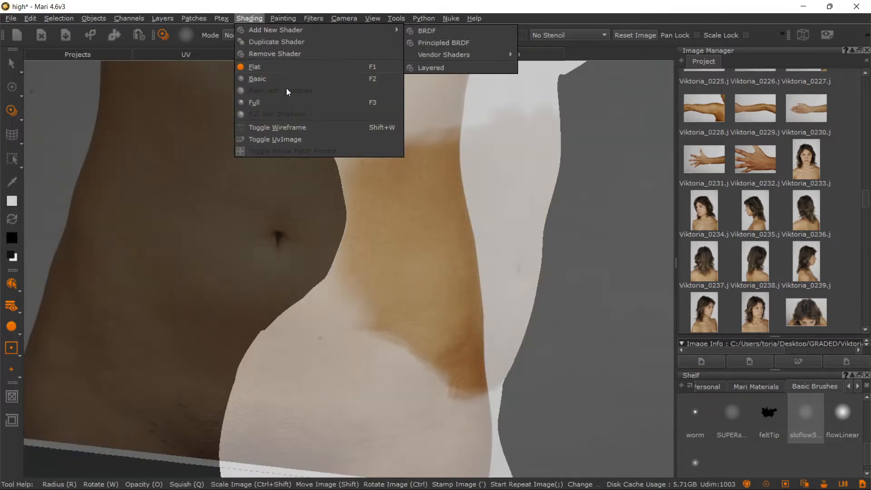
{"action": "left_click", "coordinate": [285, 78]}
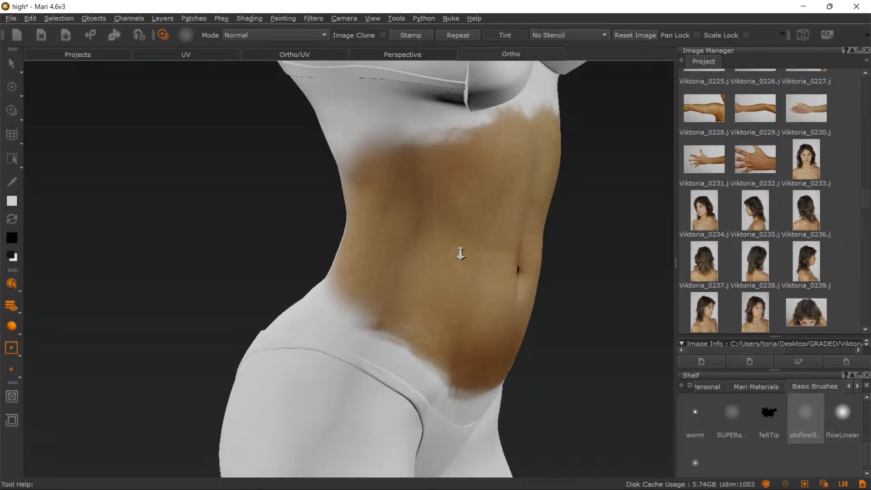
- Turn the model to its left side and rotate, enlarge and move the belly photo over the unpainted waist
{"action": "right_click_drag", "start_coordinate": [460, 253], "coordinate": [434, 264], "text": "alt"}
{"action": "left_click_drag", "start_coordinate": [523, 260], "coordinate": [255, 240], "text": "alt"}
{"action": "right_click_drag", "start_coordinate": [283, 251], "coordinate": [334, 253], "text": "alt"}
{"action": "left_click_drag", "start_coordinate": [331, 253], "coordinate": [315, 253], "text": "alt"}
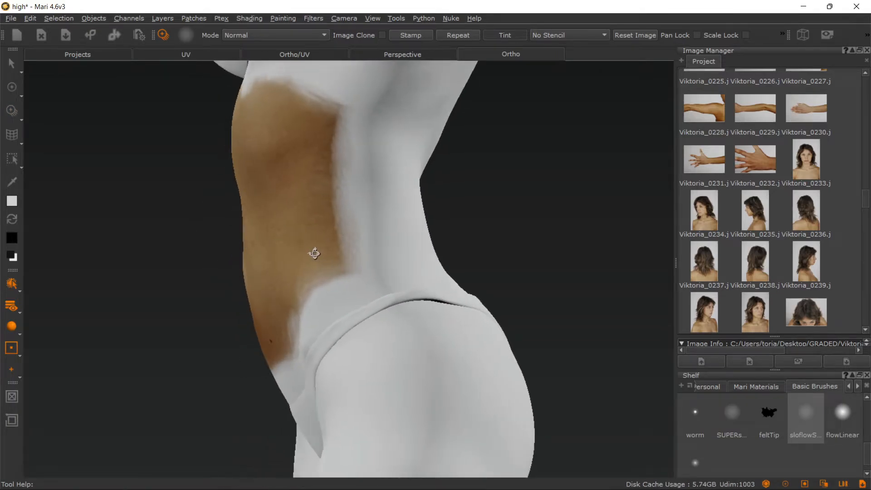
{"action": "middle_click_drag", "start_coordinate": [341, 236], "coordinate": [365, 306], "text": "alt"}
{"action": "right_click_drag", "start_coordinate": [365, 305], "coordinate": [384, 303], "text": "alt"}
{"action": "left_click_drag", "start_coordinate": [383, 303], "coordinate": [396, 334], "text": "alt"}
{"action": "left_click_drag", "start_coordinate": [478, 371], "coordinate": [505, 341], "text": "ctrl"}
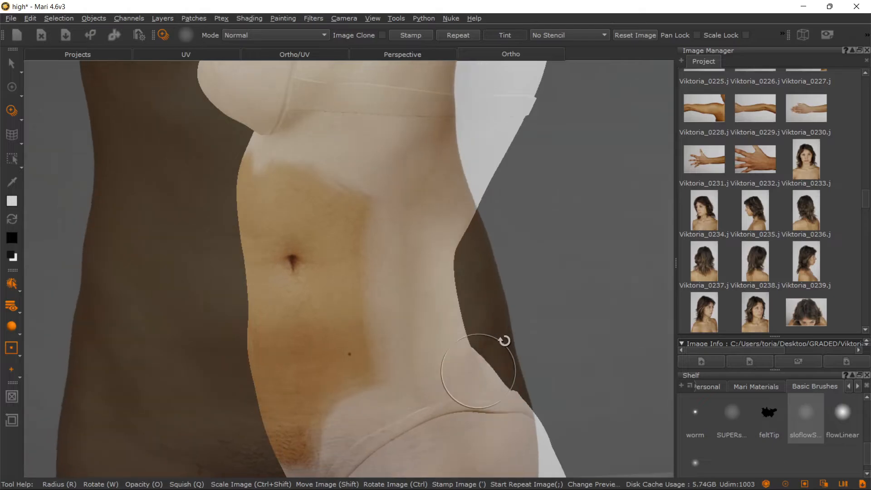
{"action": "left_click_drag", "start_coordinate": [431, 336], "coordinate": [555, 355], "text": "ctrl+shift"}
{"action": "left_click_drag", "start_coordinate": [519, 348], "coordinate": [497, 361], "text": "shift"}
- Paint the photo's skin over the left side of the waist up to the back contour
{"action": "mouse_move", "coordinate": [391, 321]}
{"action": "left_mouse_down"}
{"action": "mouse_move", "coordinate": [377, 281]}
{"action": "mouse_move", "coordinate": [385, 273]}
{"action": "mouse_move", "coordinate": [378, 301]}
{"action": "mouse_move", "coordinate": [397, 270]}
{"action": "mouse_move", "coordinate": [395, 366]}
{"action": "mouse_move", "coordinate": [382, 358]}
{"action": "mouse_move", "coordinate": [413, 254]}
{"action": "mouse_move", "coordinate": [408, 200]}
{"action": "mouse_move", "coordinate": [387, 221]}
{"action": "mouse_move", "coordinate": [442, 272]}
{"action": "mouse_move", "coordinate": [436, 349]}
{"action": "mouse_move", "coordinate": [390, 292]}
{"action": "mouse_move", "coordinate": [377, 289]}
{"action": "mouse_move", "coordinate": [397, 285]}
{"action": "left_mouse_up"}
{"action": "left_click_drag", "start_coordinate": [359, 376], "coordinate": [416, 339]}
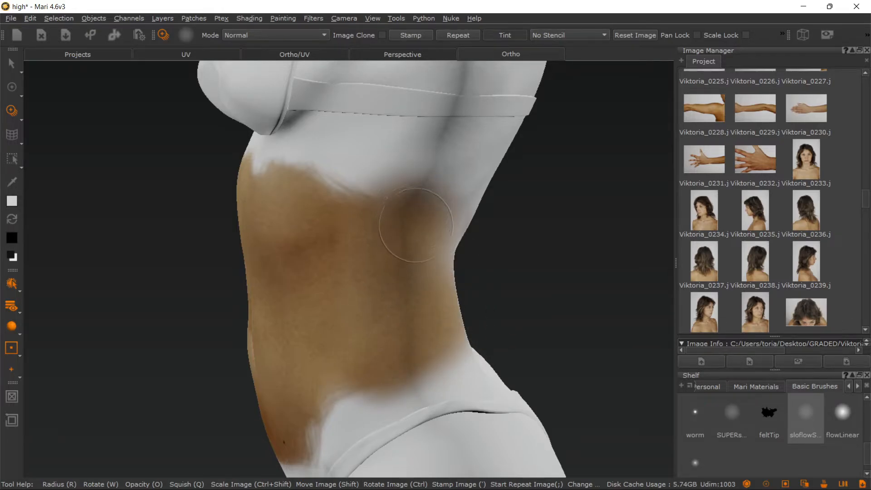
{"action": "key", "text": "apostrophe"}
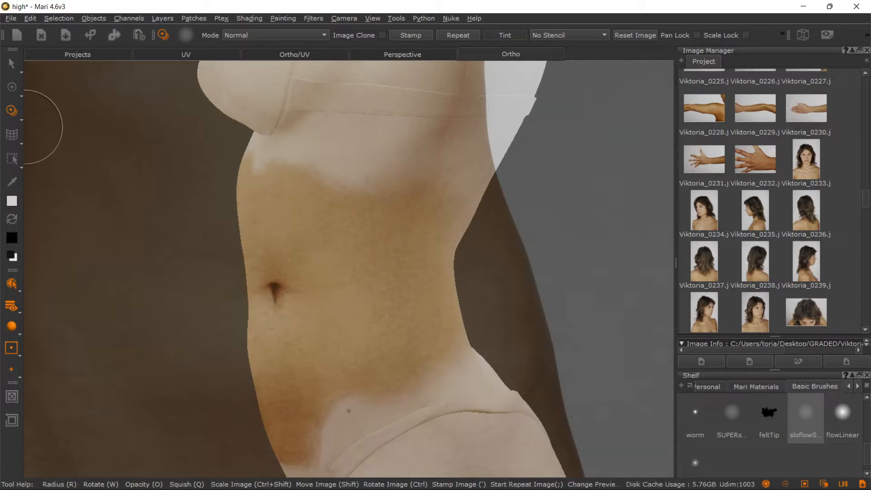
- Activate the Select tool and show the painted waist from the front left in flat shading
{"action": "left_click", "coordinate": [11, 63]}
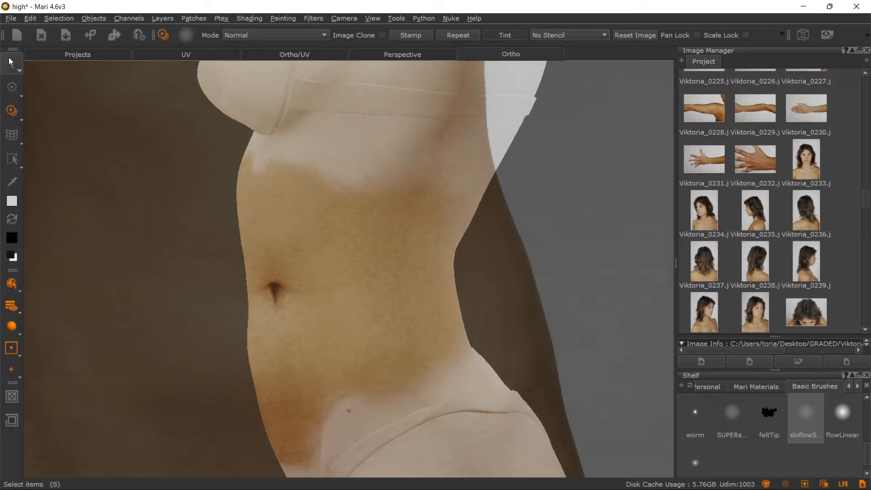
{"action": "right_click_drag", "start_coordinate": [406, 259], "coordinate": [288, 172], "text": "alt"}
{"action": "left_click_drag", "start_coordinate": [289, 172], "coordinate": [365, 218], "text": "alt"}
{"action": "right_click_drag", "start_coordinate": [300, 144], "coordinate": [344, 177], "text": "alt"}
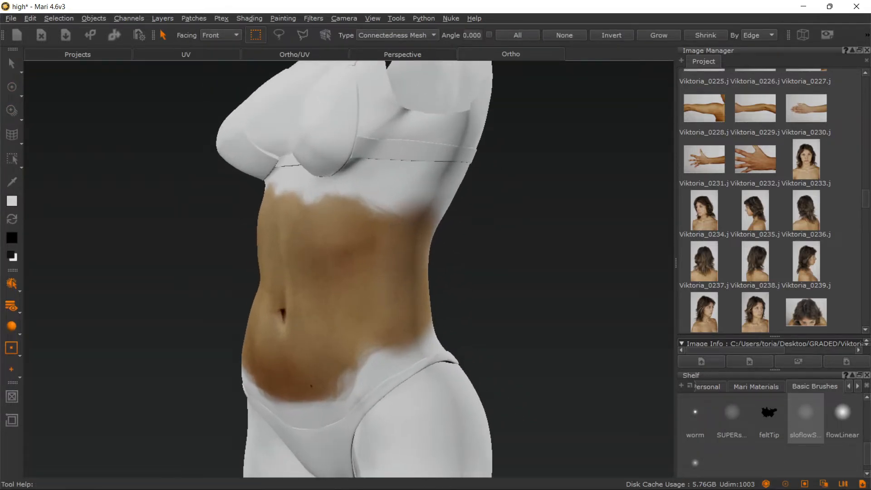
{"action": "left_click", "coordinate": [236, 18]}
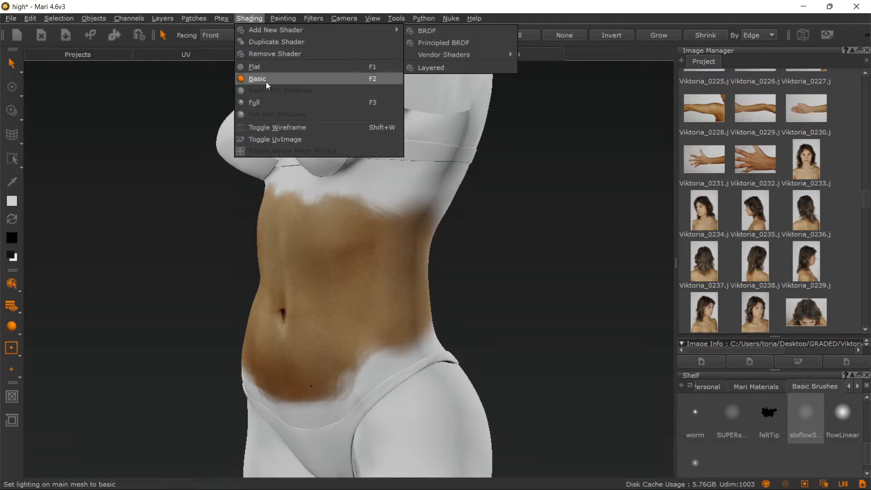
{"action": "left_click", "coordinate": [267, 64]}
{"action": "right_click_drag", "start_coordinate": [350, 204], "coordinate": [383, 254], "text": "alt"}
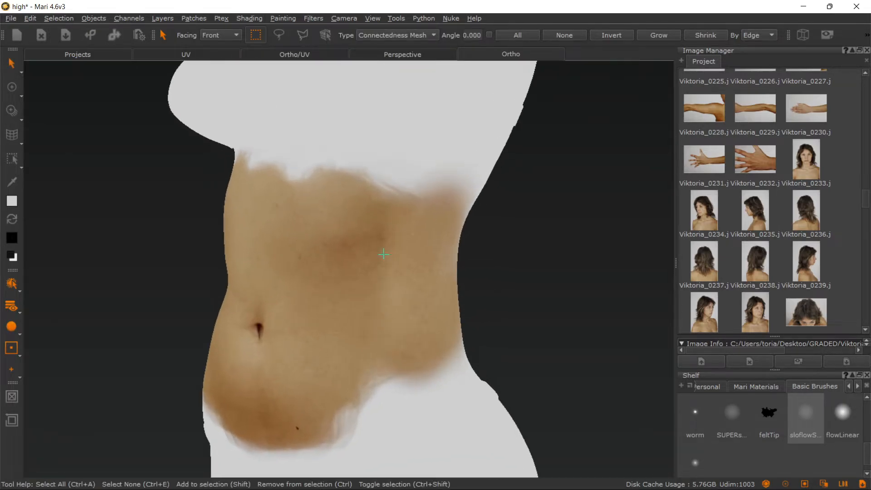
- Return to painting through the photo and blend more of its skin over the left flank, down to the hip edge
{"action": "key", "text": "t"}
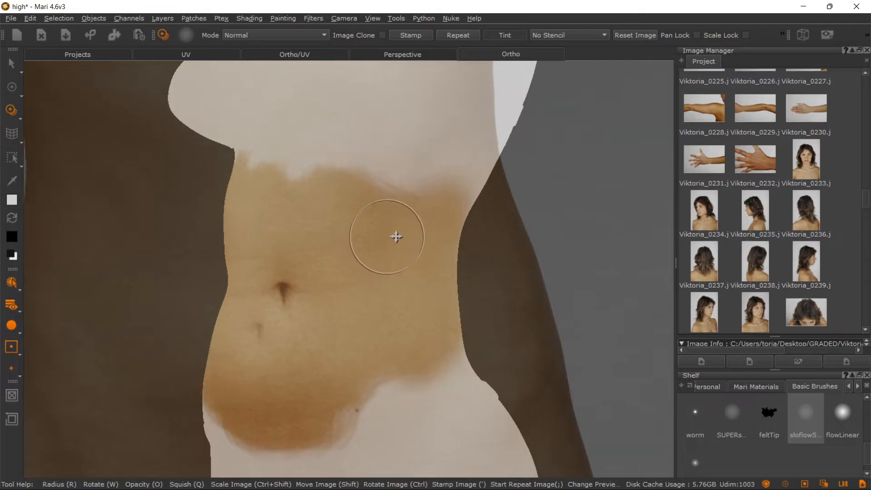
{"action": "mouse_move", "coordinate": [401, 267]}
{"action": "left_mouse_down"}
{"action": "mouse_move", "coordinate": [370, 245]}
{"action": "mouse_move", "coordinate": [414, 235]}
{"action": "mouse_move", "coordinate": [421, 248]}
{"action": "left_mouse_up"}
{"action": "left_click_drag", "start_coordinate": [398, 297], "coordinate": [399, 306]}
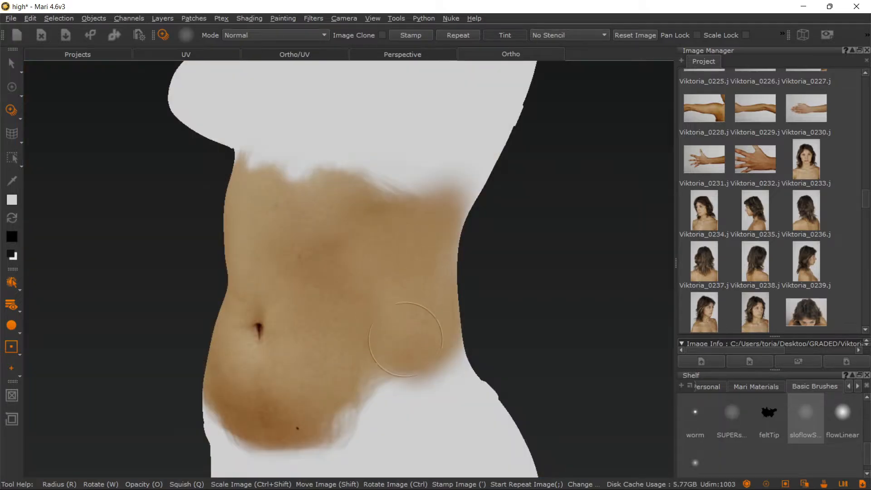
{"action": "left_click_drag", "start_coordinate": [405, 339], "coordinate": [388, 357]}
{"action": "mouse_move", "coordinate": [410, 316]}
{"action": "left_mouse_down"}
{"action": "mouse_move", "coordinate": [461, 268]}
{"action": "mouse_move", "coordinate": [431, 272]}
{"action": "left_mouse_up"}
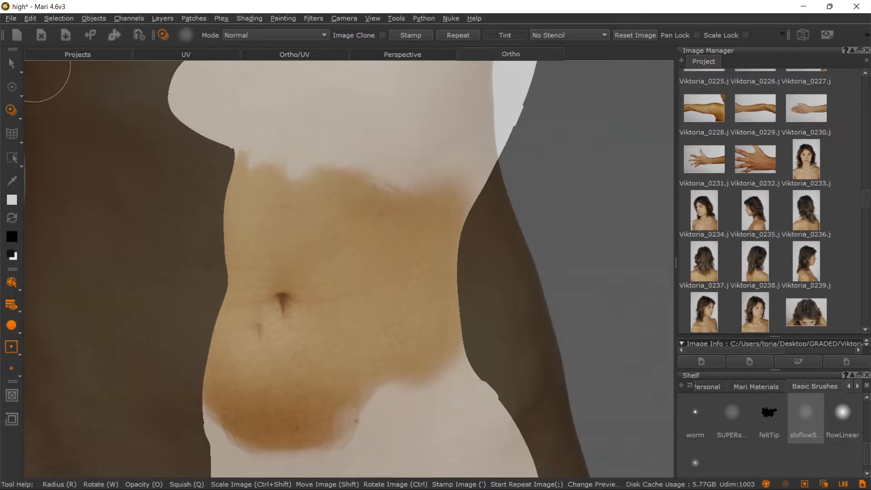
- Activate the Select tool and show the model from the front in Basic shading
{"action": "left_click", "coordinate": [10, 64]}
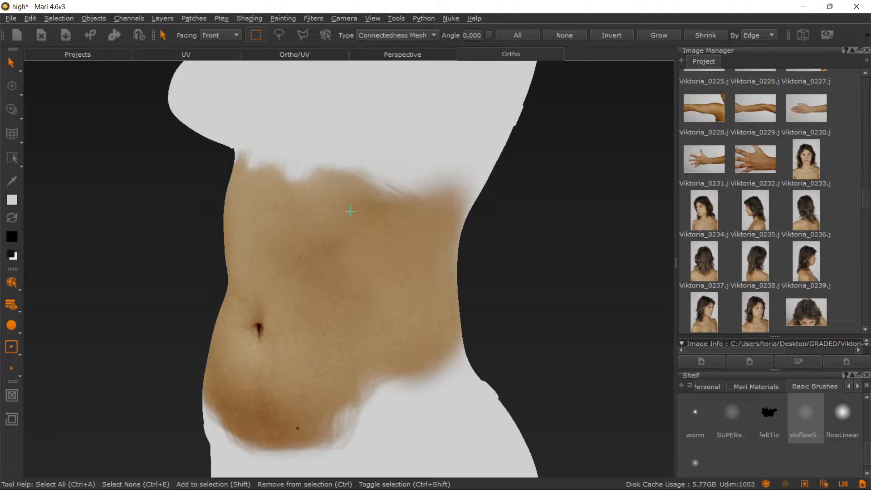
{"action": "right_click_drag", "start_coordinate": [385, 248], "coordinate": [241, 163], "text": "alt"}
{"action": "left_click_drag", "start_coordinate": [272, 184], "coordinate": [374, 194], "text": "alt"}
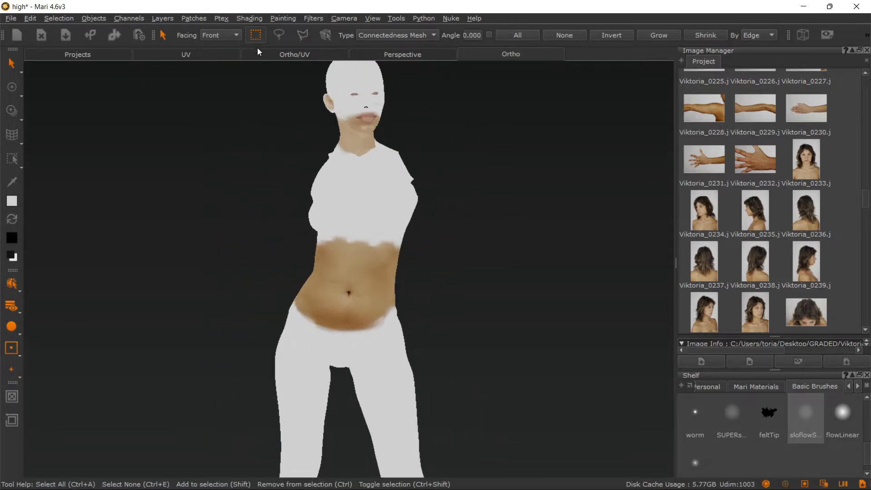
{"action": "left_click", "coordinate": [244, 18]}
{"action": "left_click", "coordinate": [253, 78]}
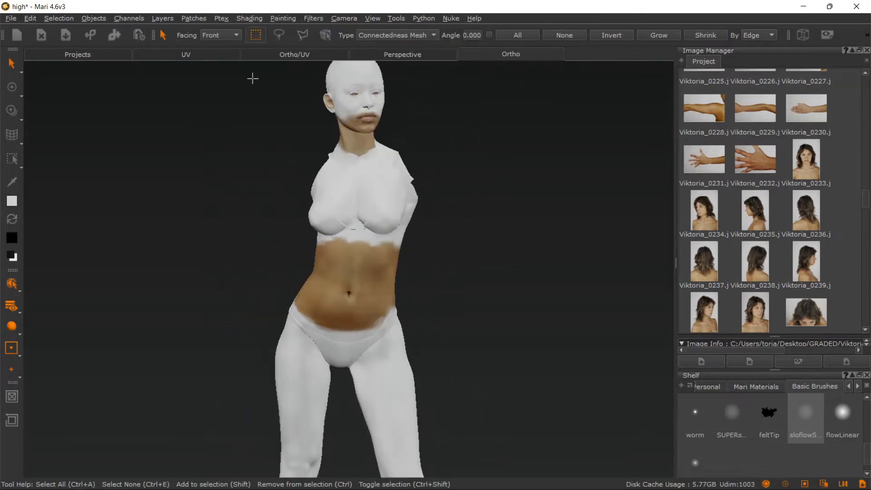
- Examine the model's belly, legs, chest and head from the front for areas that still need skin
{"action": "middle_click_drag", "start_coordinate": [365, 244], "coordinate": [396, 123], "text": "alt"}
{"action": "right_click_drag", "start_coordinate": [412, 222], "coordinate": [421, 281], "text": "alt"}
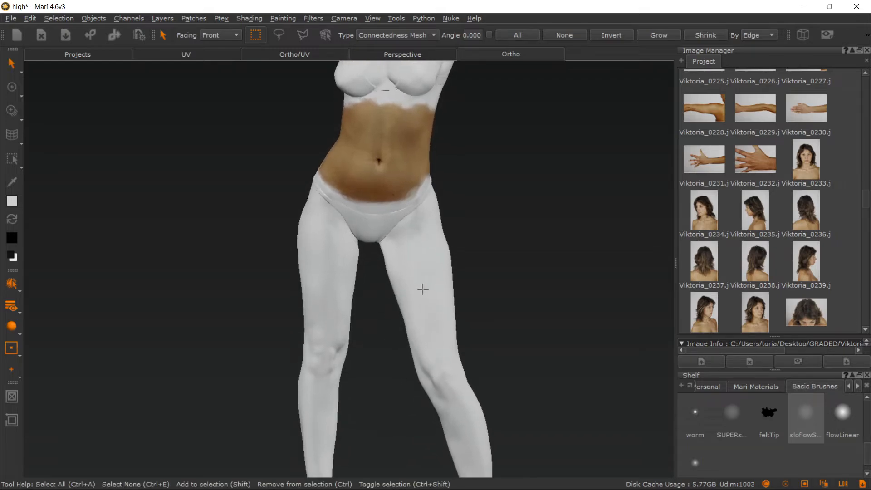
{"action": "middle_click_drag", "start_coordinate": [423, 287], "coordinate": [445, 146], "text": "alt"}
{"action": "right_click_drag", "start_coordinate": [444, 174], "coordinate": [462, 236], "text": "alt"}
{"action": "middle_click_drag", "start_coordinate": [462, 227], "coordinate": [438, 313], "text": "alt"}
{"action": "right_click_drag", "start_coordinate": [435, 311], "coordinate": [449, 276], "text": "alt"}
{"action": "middle_click_drag", "start_coordinate": [453, 284], "coordinate": [469, 235], "text": "alt"}
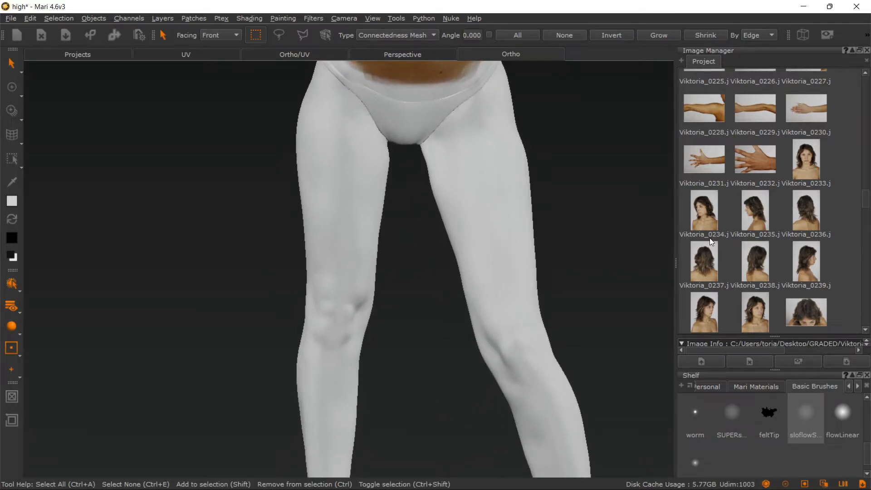
{"action": "scroll", "coordinate": [709, 237], "scroll_direction": "down", "scroll_amount": 3}
{"action": "scroll", "coordinate": [709, 237], "scroll_direction": "up", "scroll_amount": 3}
{"action": "right_click_drag", "start_coordinate": [380, 354], "coordinate": [408, 289], "text": "alt"}
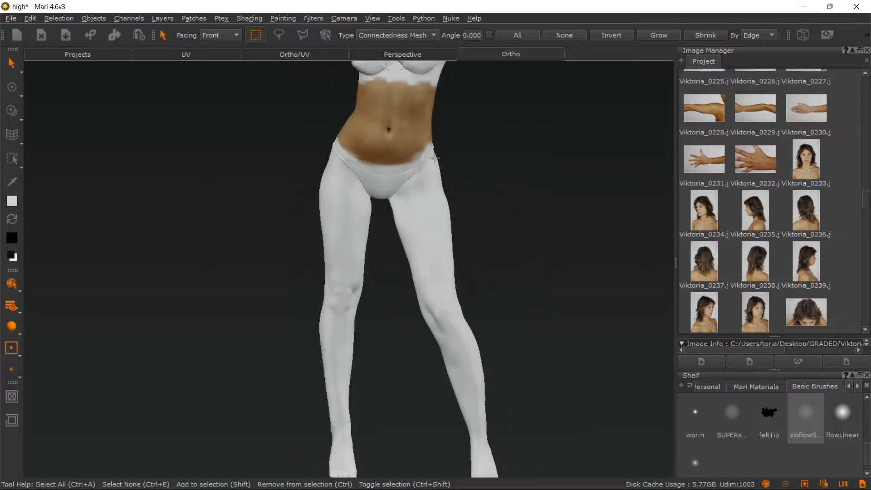
{"action": "middle_click_drag", "start_coordinate": [431, 141], "coordinate": [412, 313], "text": "alt"}
{"action": "scroll", "coordinate": [395, 190], "scroll_direction": "up", "scroll_amount": 3}
{"action": "scroll", "coordinate": [394, 188], "scroll_direction": "down", "scroll_amount": 3}
{"action": "middle_click_drag", "start_coordinate": [389, 139], "coordinate": [383, 223], "text": "alt"}
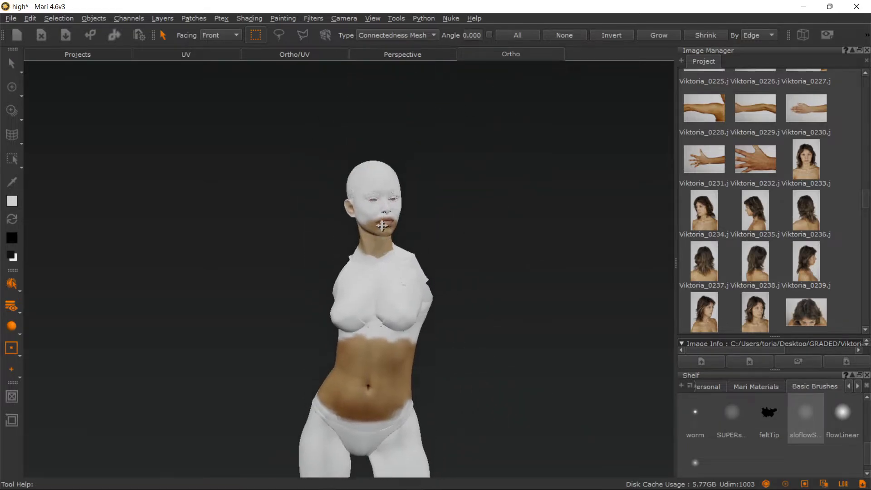
{"action": "scroll", "coordinate": [377, 198], "scroll_direction": "up", "scroll_amount": 3}
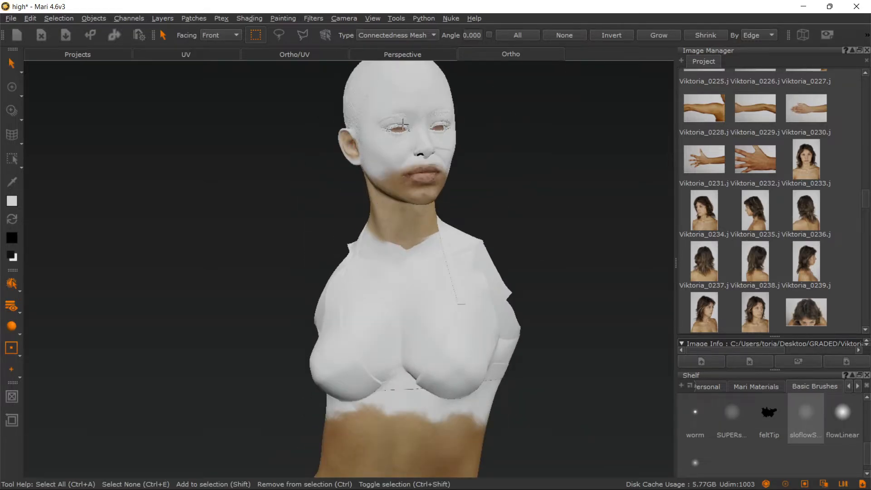
{"action": "middle_click_drag", "start_coordinate": [417, 128], "coordinate": [430, 223], "text": "alt"}
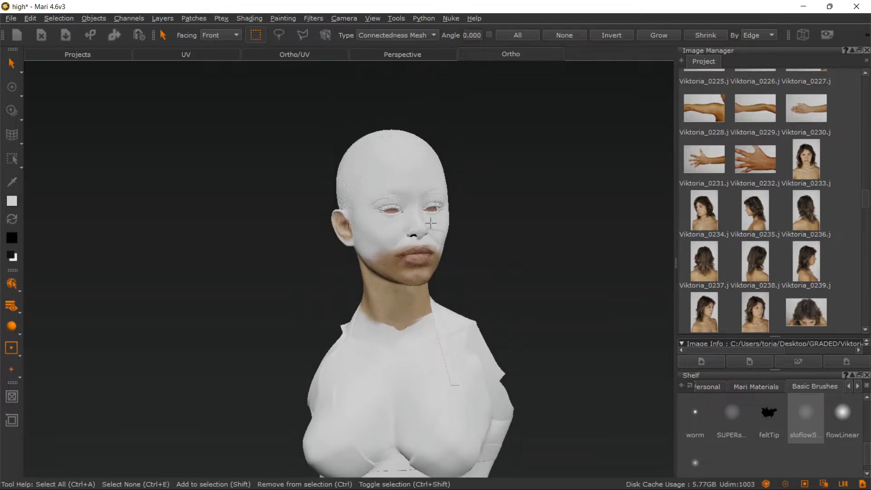
- Load the front face photo Viktoria_0251 for paint-through and enlarge it over the front of the model's face
{"action": "scroll", "coordinate": [804, 191], "scroll_direction": "down", "scroll_amount": 3}
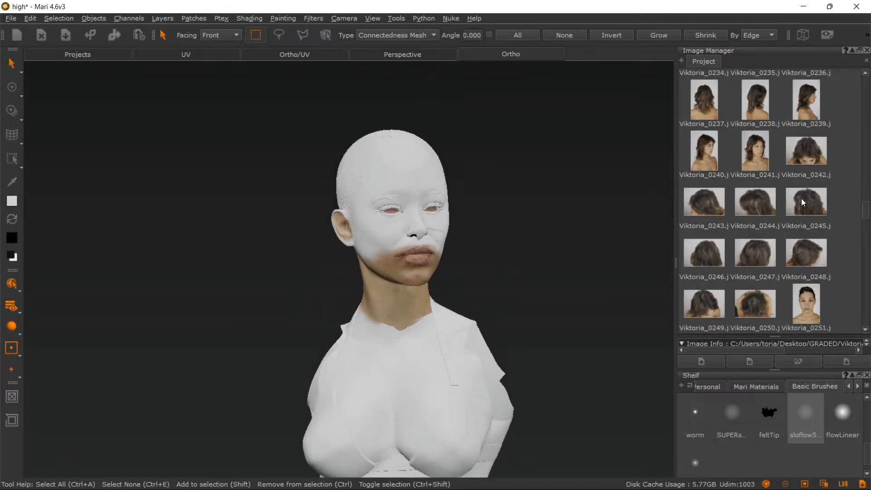
{"action": "mouse_move", "coordinate": [812, 304]}
{"action": "left_mouse_down"}
{"action": "mouse_move", "coordinate": [481, 286]}
{"action": "mouse_move", "coordinate": [468, 274]}
{"action": "left_mouse_up"}
{"action": "scroll", "coordinate": [414, 302], "scroll_direction": "up", "scroll_amount": 5}
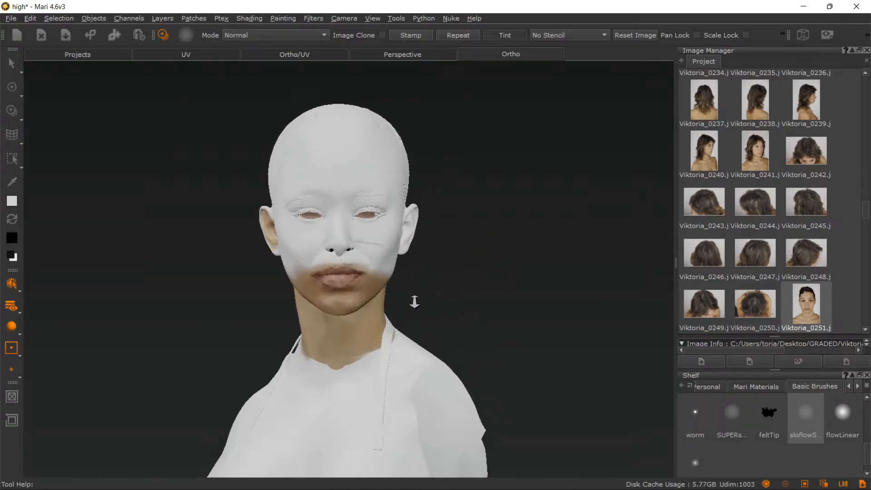
{"action": "right_click_drag", "start_coordinate": [390, 288], "coordinate": [462, 336], "text": "alt"}
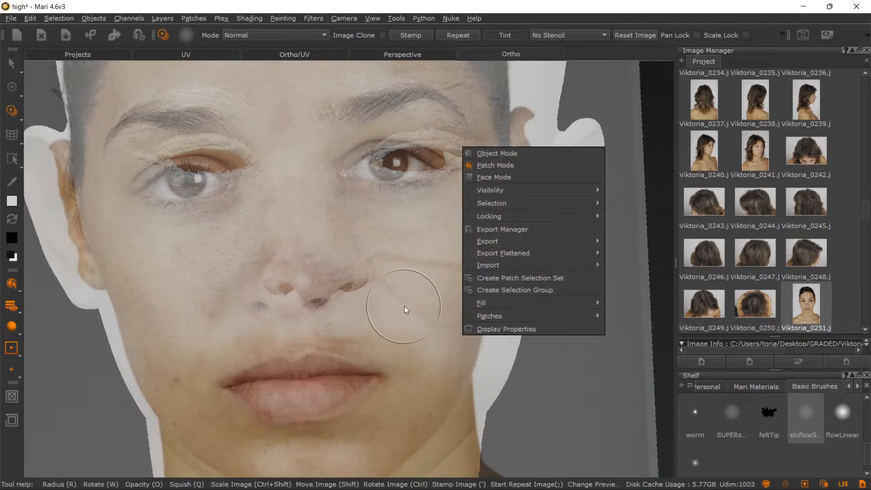
{"action": "left_click", "coordinate": [400, 288]}
{"action": "left_click_drag", "start_coordinate": [357, 263], "coordinate": [405, 260], "text": "ctrl+shift"}
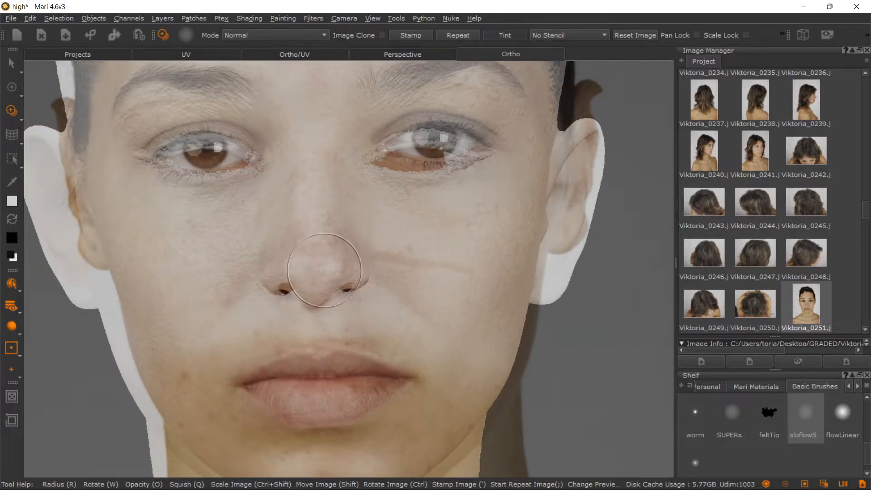
- Paint the photo's skin over the nose and its bridge, align the photo with the eyes and reduce the brush radius
{"action": "mouse_move", "coordinate": [334, 263]}
{"action": "left_mouse_down"}
{"action": "mouse_move", "coordinate": [328, 238]}
{"action": "mouse_move", "coordinate": [317, 233]}
{"action": "mouse_move", "coordinate": [303, 247]}
{"action": "mouse_move", "coordinate": [313, 222]}
{"action": "mouse_move", "coordinate": [304, 197]}
{"action": "mouse_move", "coordinate": [317, 184]}
{"action": "left_mouse_up"}
{"action": "mouse_move", "coordinate": [253, 207]}
{"action": "left_mouse_down", "text": "shift"}
{"action": "mouse_move", "coordinate": [248, 177]}
{"action": "mouse_move", "coordinate": [226, 196]}
{"action": "left_mouse_up", "text": "shift"}
{"action": "key", "text": "r"}
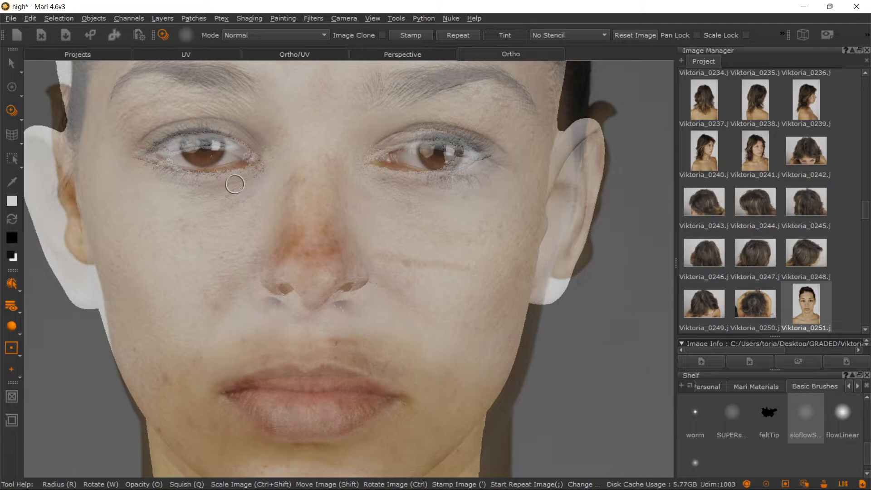
- Choose the SUPERs… soft brush and paint the photo's skin over the model's right cheek from the lower eyelid to the jaw
{"action": "left_click", "coordinate": [732, 414]}
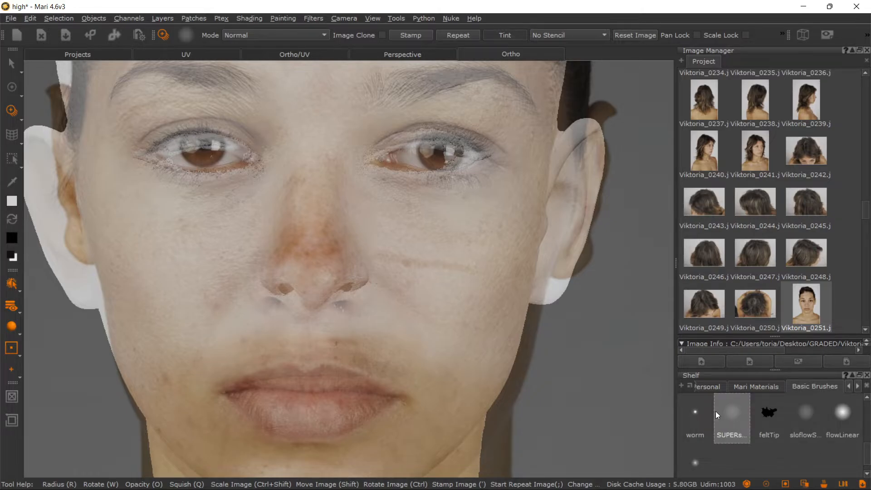
{"action": "key", "text": "r"}
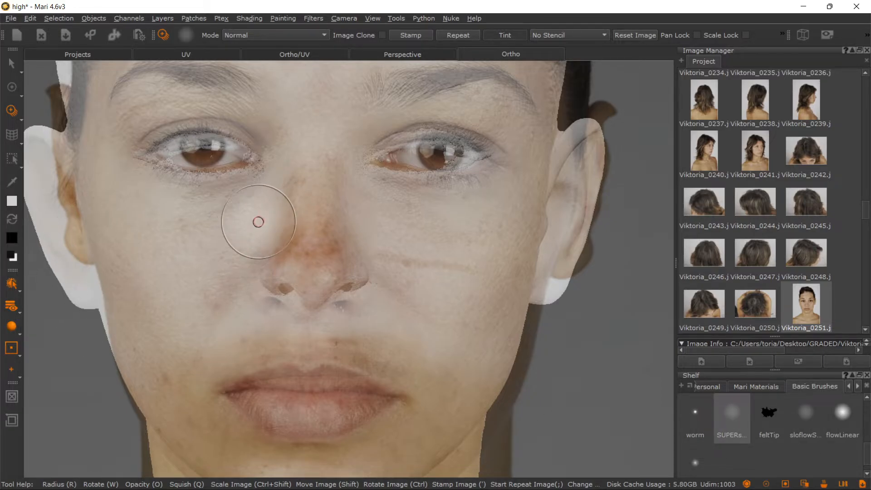
{"action": "mouse_move", "coordinate": [259, 222]}
{"action": "left_mouse_down"}
{"action": "mouse_move", "coordinate": [272, 214]}
{"action": "mouse_move", "coordinate": [235, 206]}
{"action": "mouse_move", "coordinate": [263, 204]}
{"action": "mouse_move", "coordinate": [252, 227]}
{"action": "mouse_move", "coordinate": [213, 236]}
{"action": "left_mouse_up"}
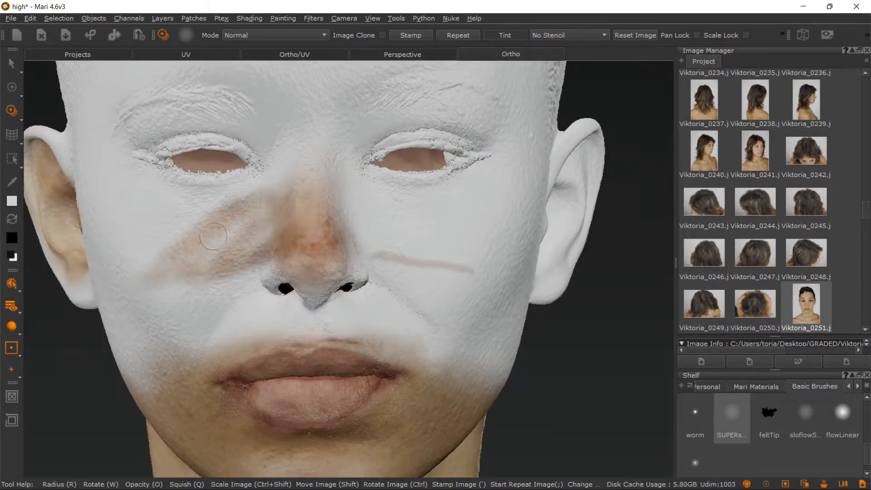
{"action": "mouse_move", "coordinate": [225, 270]}
{"action": "left_mouse_down"}
{"action": "mouse_move", "coordinate": [292, 214]}
{"action": "mouse_move", "coordinate": [166, 296]}
{"action": "mouse_move", "coordinate": [183, 331]}
{"action": "mouse_move", "coordinate": [225, 314]}
{"action": "mouse_move", "coordinate": [254, 208]}
{"action": "mouse_move", "coordinate": [170, 182]}
{"action": "mouse_move", "coordinate": [233, 181]}
{"action": "mouse_move", "coordinate": [224, 187]}
{"action": "mouse_move", "coordinate": [247, 227]}
{"action": "mouse_move", "coordinate": [195, 280]}
{"action": "mouse_move", "coordinate": [261, 285]}
{"action": "mouse_move", "coordinate": [175, 347]}
{"action": "mouse_move", "coordinate": [201, 301]}
{"action": "left_mouse_up"}
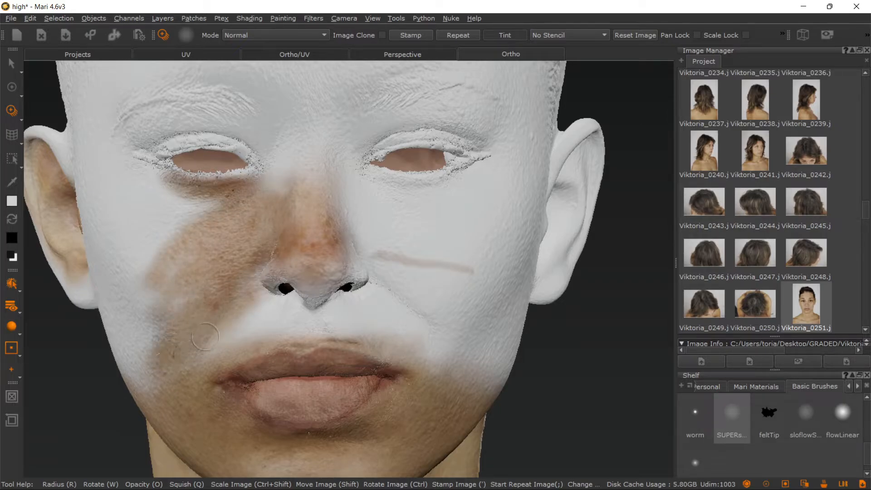
{"action": "mouse_move", "coordinate": [204, 337]}
{"action": "left_mouse_down"}
{"action": "mouse_move", "coordinate": [165, 326]}
{"action": "mouse_move", "coordinate": [156, 346]}
{"action": "mouse_move", "coordinate": [164, 382]}
{"action": "mouse_move", "coordinate": [196, 362]}
{"action": "left_mouse_up"}
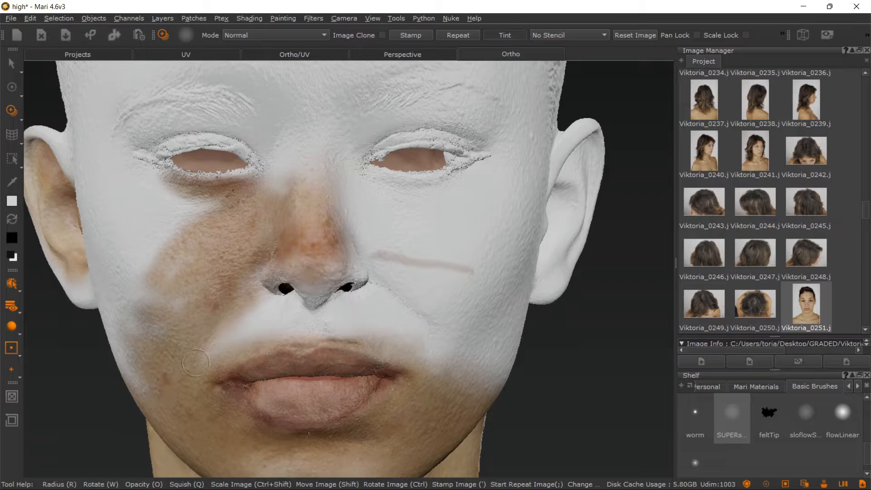
{"action": "mouse_move", "coordinate": [132, 361]}
{"action": "left_mouse_down"}
{"action": "mouse_move", "coordinate": [158, 390]}
{"action": "mouse_move", "coordinate": [171, 382]}
{"action": "mouse_move", "coordinate": [156, 355]}
{"action": "mouse_move", "coordinate": [209, 273]}
{"action": "left_mouse_up"}
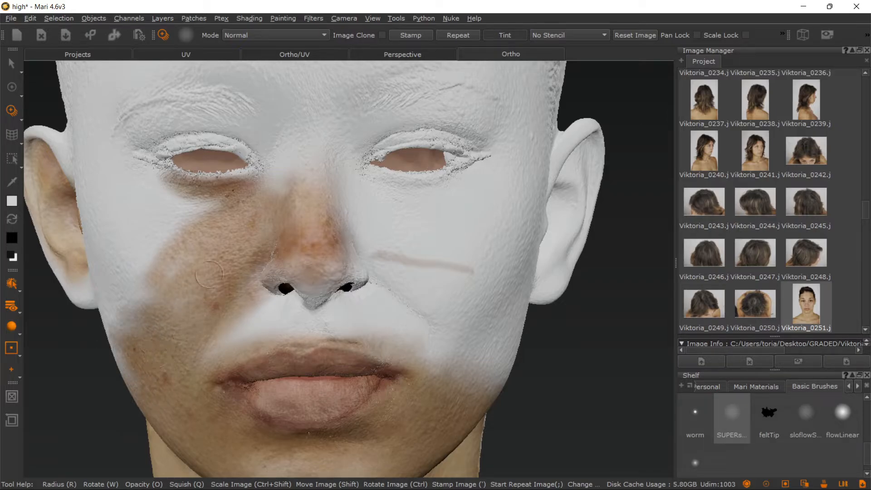
{"action": "mouse_move", "coordinate": [203, 319]}
{"action": "left_mouse_down"}
{"action": "mouse_move", "coordinate": [220, 255]}
{"action": "mouse_move", "coordinate": [189, 294]}
{"action": "mouse_move", "coordinate": [195, 281]}
{"action": "left_mouse_up"}
{"action": "left_click_drag", "start_coordinate": [174, 239], "coordinate": [152, 229]}
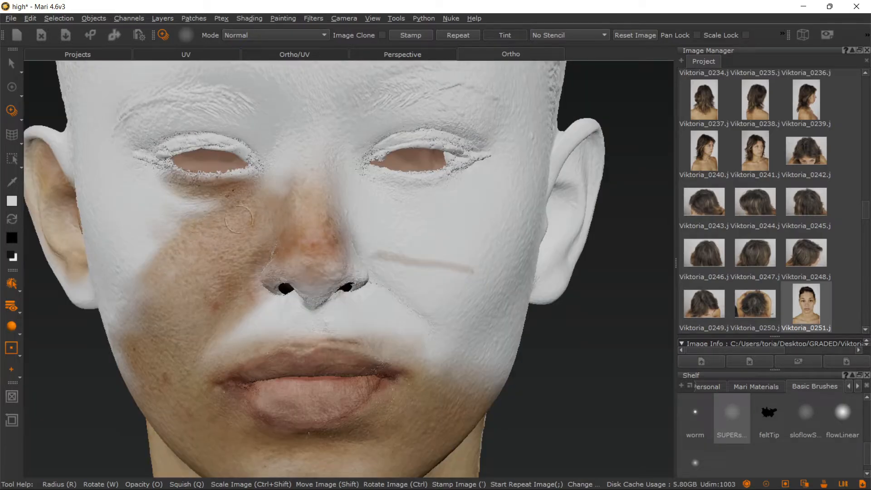
{"action": "mouse_move", "coordinate": [238, 220]}
{"action": "left_mouse_down"}
{"action": "mouse_move", "coordinate": [159, 186]}
{"action": "mouse_move", "coordinate": [141, 191]}
{"action": "mouse_move", "coordinate": [204, 237]}
{"action": "mouse_move", "coordinate": [116, 233]}
{"action": "mouse_move", "coordinate": [133, 305]}
{"action": "left_mouse_up"}
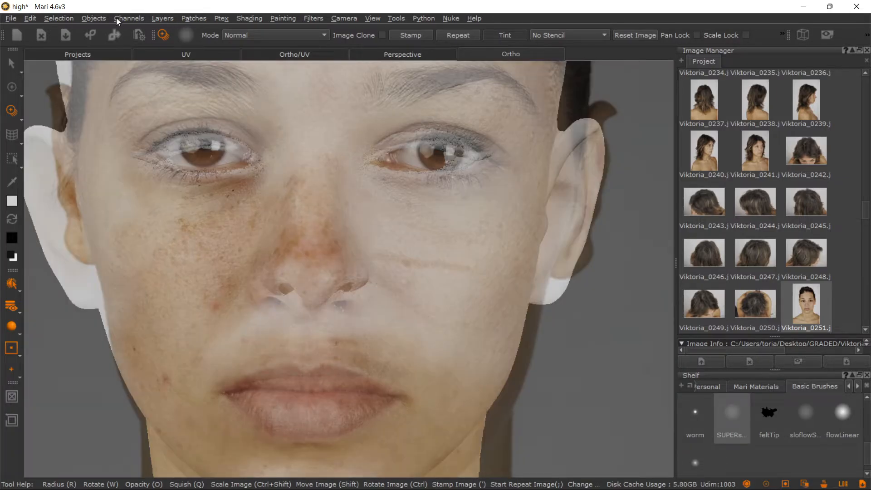
- Switch to Flat shading and blend the photo's skin over the outer right cheek and along the jawline
{"action": "left_click", "coordinate": [249, 18]}
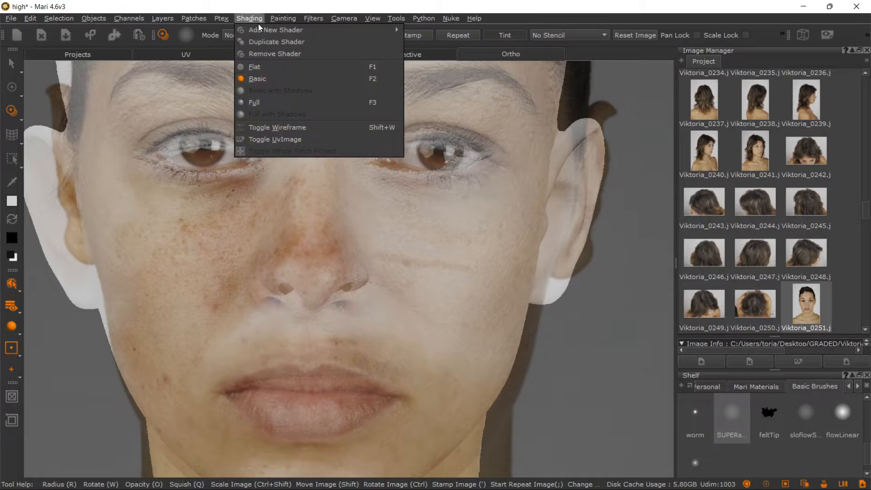
{"action": "left_click", "coordinate": [274, 67]}
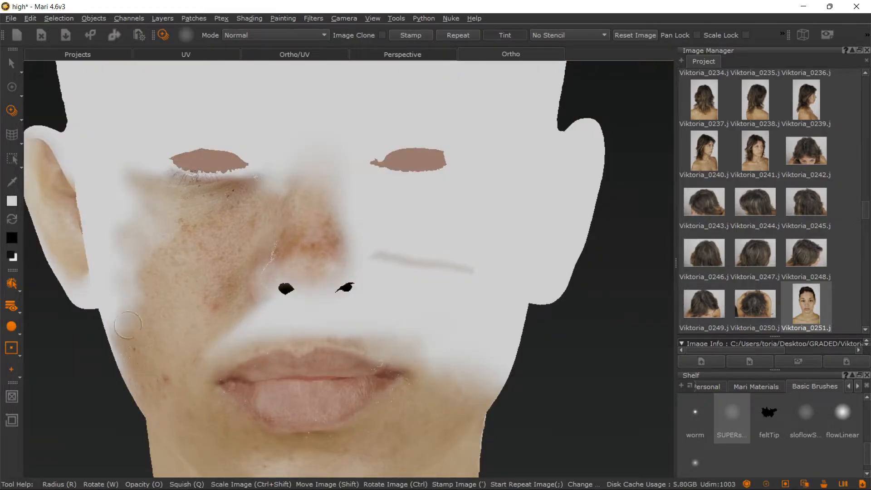
{"action": "left_click_drag", "start_coordinate": [127, 324], "coordinate": [134, 345]}
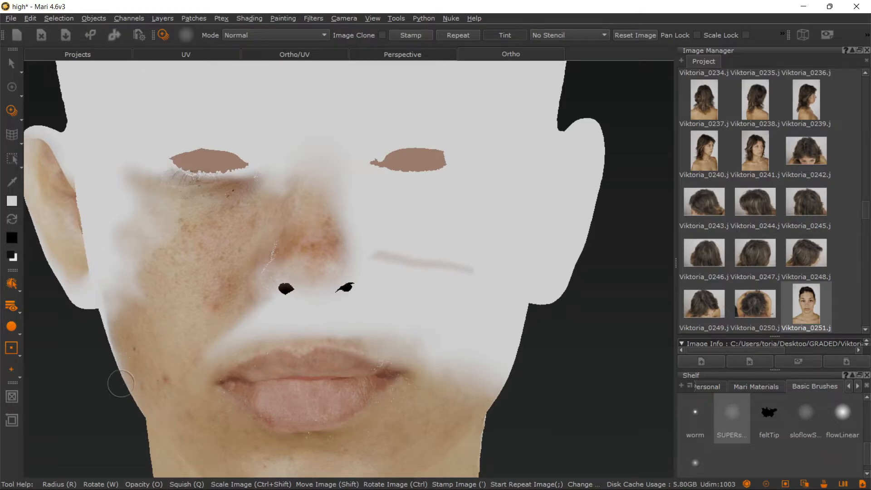
{"action": "mouse_move", "coordinate": [121, 384]}
{"action": "left_mouse_down"}
{"action": "mouse_move", "coordinate": [112, 305]}
{"action": "mouse_move", "coordinate": [174, 264]}
{"action": "left_mouse_up"}
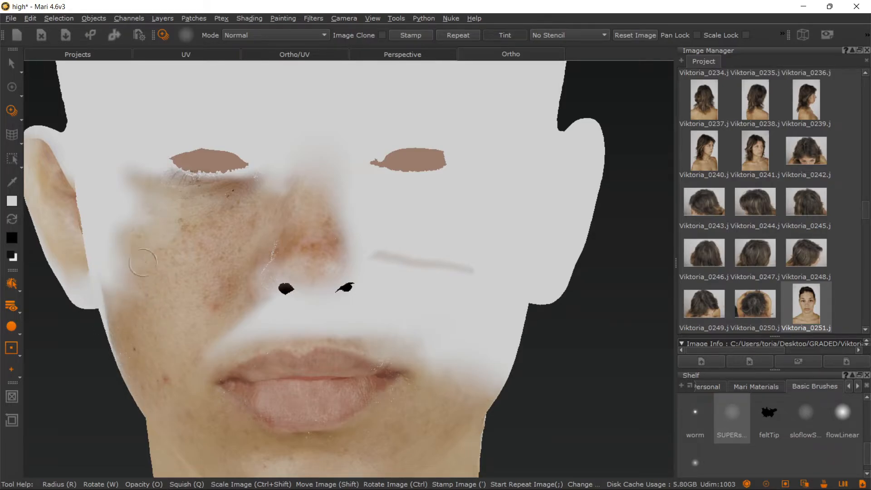
{"action": "right_click", "coordinate": [199, 266]}
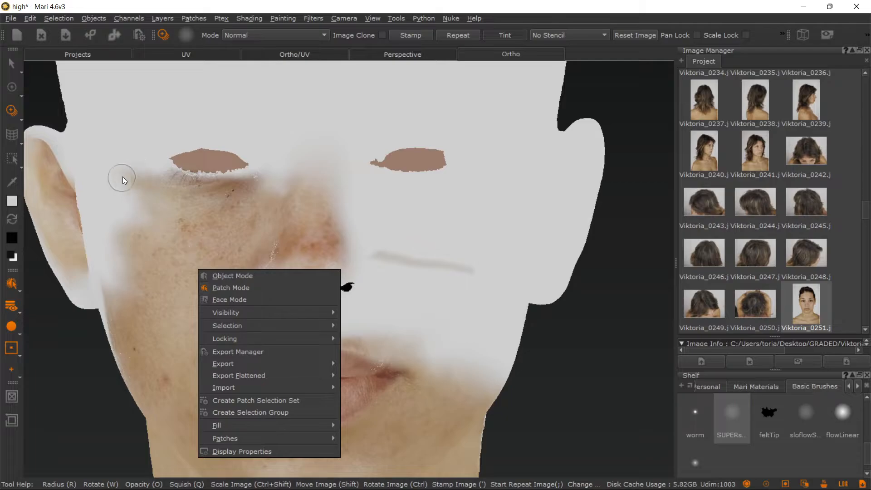
{"action": "left_click", "coordinate": [135, 259]}
{"action": "key", "text": "p"}
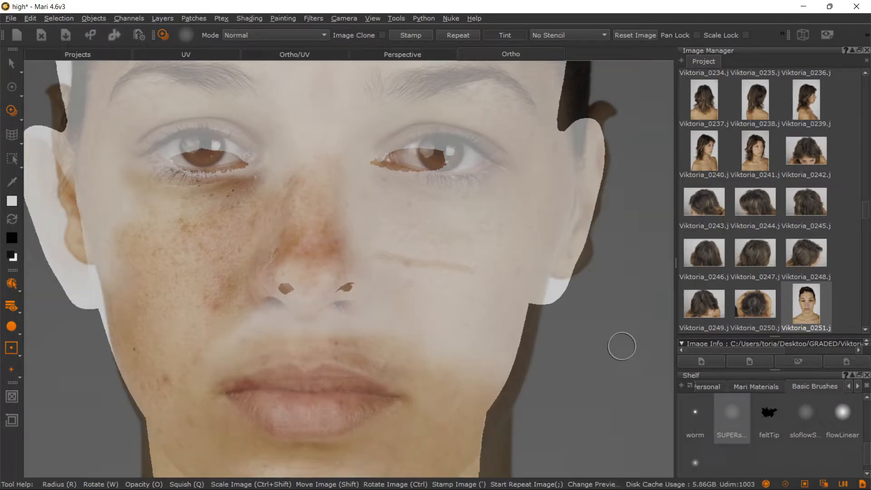
- Turn the head to show its right side and load the three-quarter face photo Viktoria_0268 for paint-through
{"action": "right_click_drag", "start_coordinate": [622, 346], "coordinate": [407, 276], "text": "alt"}
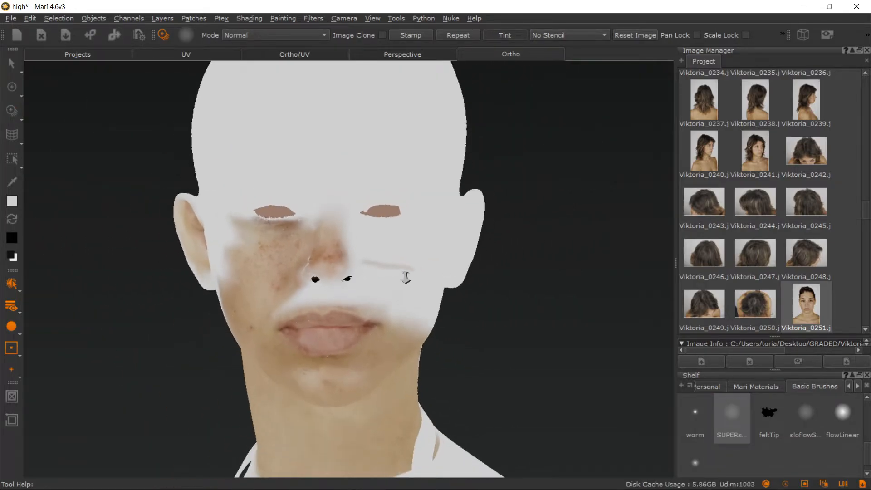
{"action": "left_click_drag", "start_coordinate": [407, 276], "coordinate": [470, 284], "text": "alt"}
{"action": "middle_click_drag", "start_coordinate": [453, 273], "coordinate": [436, 243], "text": "alt"}
{"action": "right_click_drag", "start_coordinate": [436, 243], "coordinate": [456, 284], "text": "alt"}
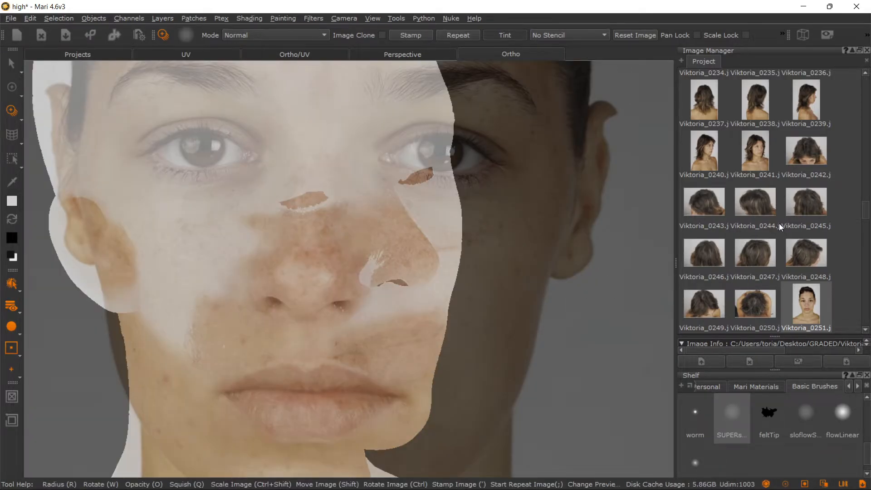
{"action": "scroll", "coordinate": [779, 224], "scroll_direction": "down", "scroll_amount": 6}
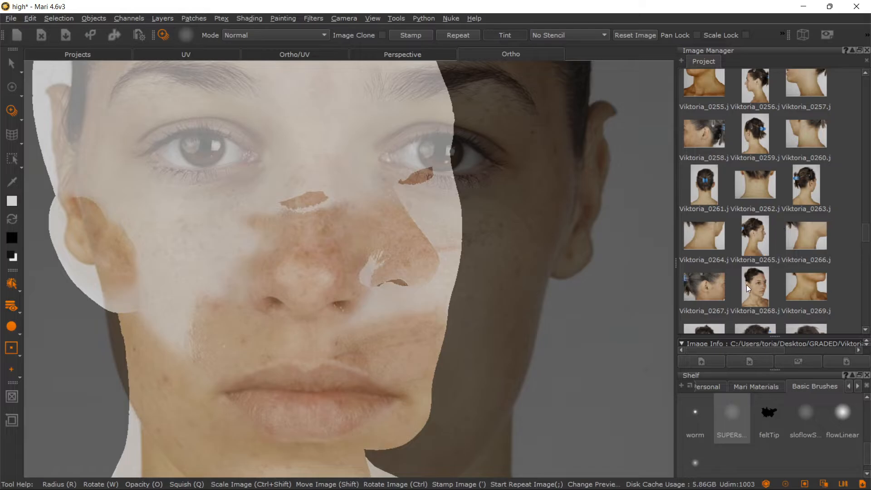
{"action": "left_click_drag", "start_coordinate": [750, 282], "coordinate": [273, 227]}
- Align the photo with the model's nose and paint its skin over the unpainted right nostril wing
{"action": "right_click_drag", "start_coordinate": [304, 218], "coordinate": [406, 286], "text": "alt"}
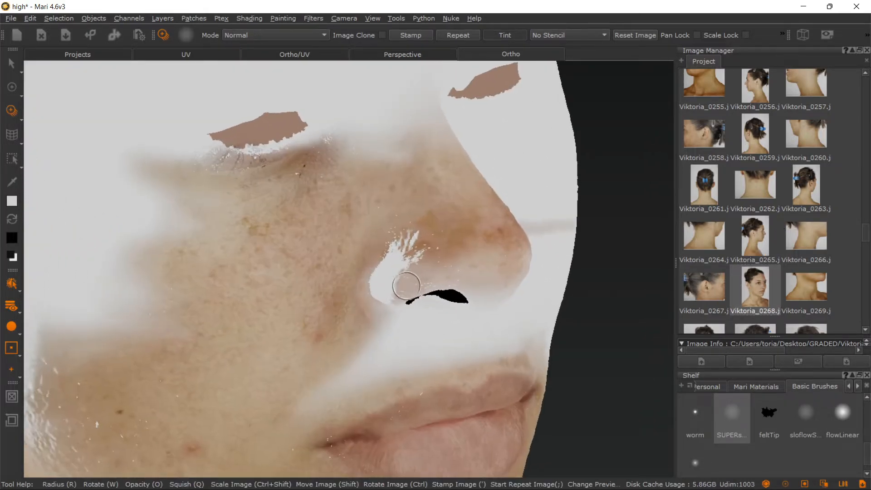
{"action": "middle_click_drag", "start_coordinate": [406, 286], "coordinate": [404, 298], "text": "alt"}
{"action": "mouse_move", "coordinate": [421, 277]}
{"action": "left_mouse_down", "text": "shift"}
{"action": "mouse_move", "coordinate": [429, 298]}
{"action": "mouse_move", "coordinate": [468, 293]}
{"action": "mouse_move", "coordinate": [457, 293]}
{"action": "left_mouse_up", "text": "shift"}
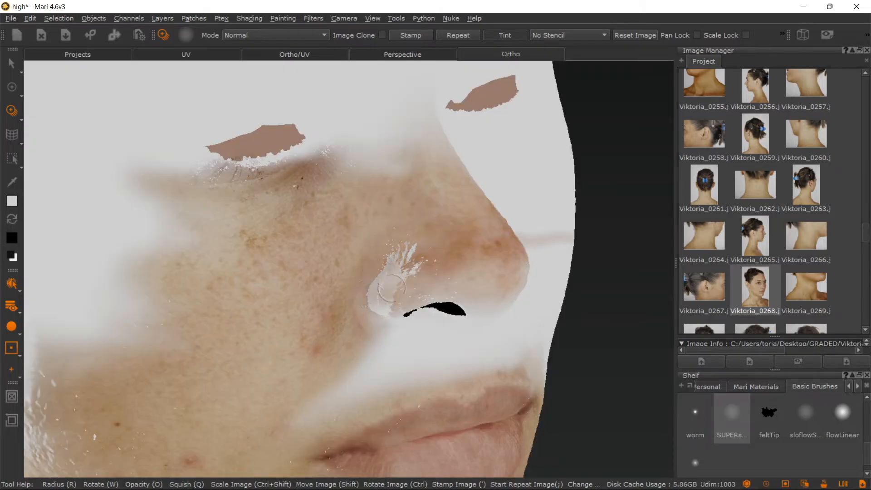
{"action": "mouse_move", "coordinate": [398, 274]}
{"action": "left_mouse_down"}
{"action": "mouse_move", "coordinate": [358, 319]}
{"action": "mouse_move", "coordinate": [423, 273]}
{"action": "mouse_move", "coordinate": [399, 275]}
{"action": "left_mouse_up"}
{"action": "mouse_move", "coordinate": [410, 287]}
{"action": "left_mouse_down", "text": "shift"}
{"action": "mouse_move", "coordinate": [396, 292]}
{"action": "mouse_move", "coordinate": [422, 284]}
{"action": "mouse_move", "coordinate": [413, 288]}
{"action": "left_mouse_up", "text": "shift"}
{"action": "mouse_move", "coordinate": [383, 291]}
{"action": "left_mouse_down"}
{"action": "mouse_move", "coordinate": [377, 301]}
{"action": "mouse_move", "coordinate": [430, 233]}
{"action": "mouse_move", "coordinate": [411, 241]}
{"action": "mouse_move", "coordinate": [396, 301]}
{"action": "mouse_move", "coordinate": [395, 279]}
{"action": "mouse_move", "coordinate": [428, 290]}
{"action": "left_mouse_up"}
{"action": "key", "text": "b"}
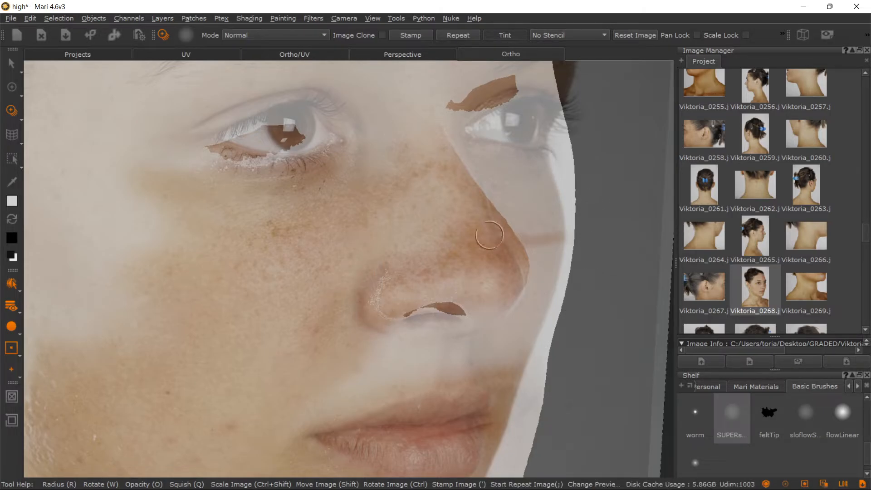
- Show the model beside its UV layout and frame the area around the nostrils on the face shell of tile 1001
{"action": "left_click", "coordinate": [319, 54]}
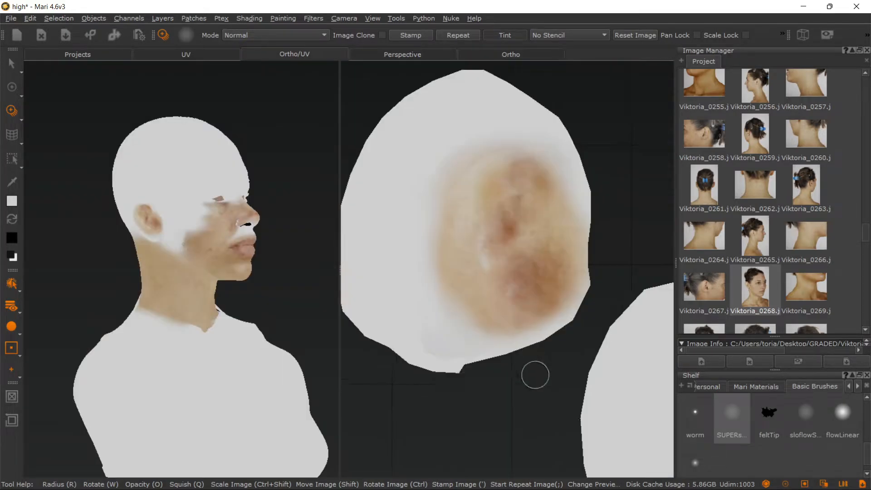
{"action": "right_click_drag", "start_coordinate": [536, 375], "coordinate": [456, 289], "text": "alt"}
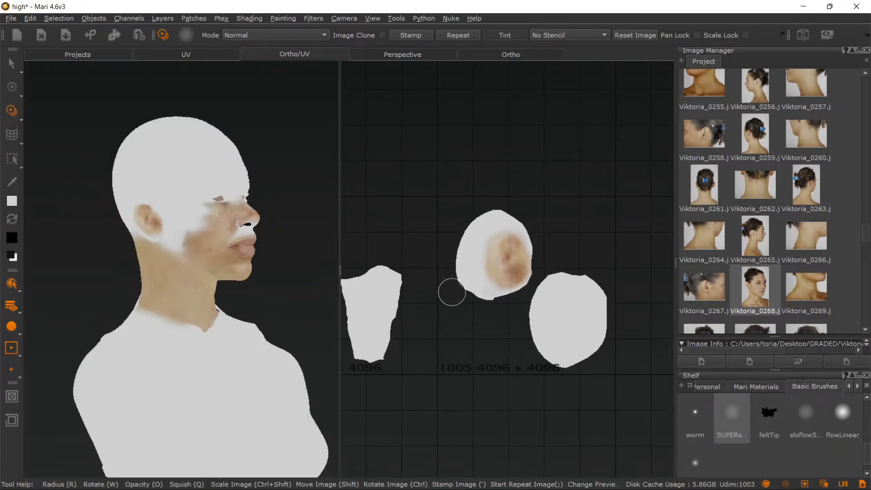
{"action": "middle_click_drag", "start_coordinate": [451, 292], "coordinate": [618, 276], "text": "alt"}
{"action": "middle_click_drag", "start_coordinate": [476, 313], "coordinate": [639, 302], "text": "alt"}
{"action": "middle_click_drag", "start_coordinate": [450, 305], "coordinate": [641, 308], "text": "alt"}
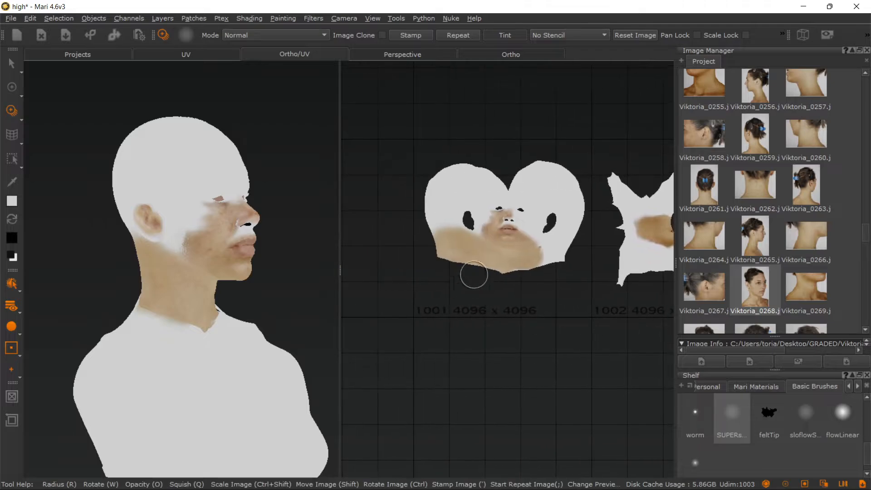
{"action": "right_click_drag", "start_coordinate": [472, 276], "coordinate": [560, 364], "text": "alt"}
{"action": "middle_click_drag", "start_coordinate": [517, 289], "coordinate": [494, 422], "text": "alt"}
{"action": "right_click_drag", "start_coordinate": [498, 297], "coordinate": [583, 379], "text": "alt"}
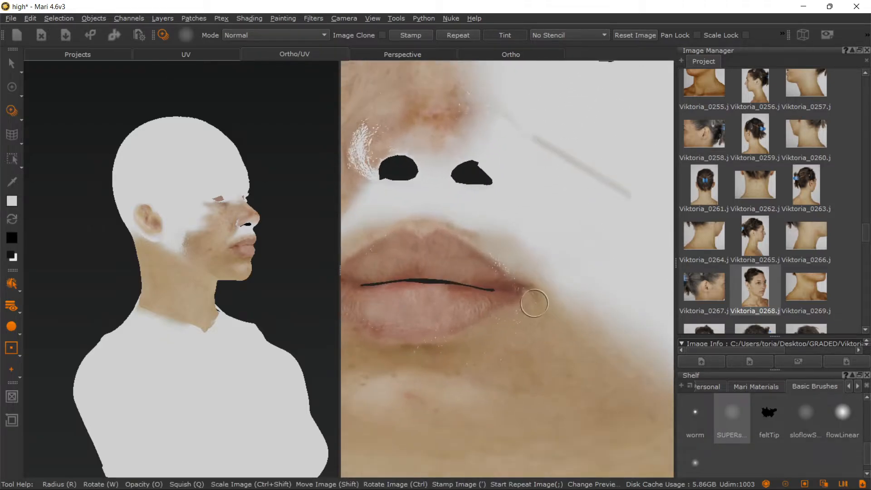
{"action": "middle_click_drag", "start_coordinate": [531, 301], "coordinate": [644, 407], "text": "alt"}
{"action": "right_click_drag", "start_coordinate": [528, 307], "coordinate": [569, 346], "text": "alt"}
- Align the photo Viktoria_0268 with the nose on the UV shell and paint its skin over the white patch beside the nostril
{"action": "key", "text": "t"}
{"action": "left_click_drag", "start_coordinate": [544, 274], "coordinate": [531, 242], "text": "shift"}
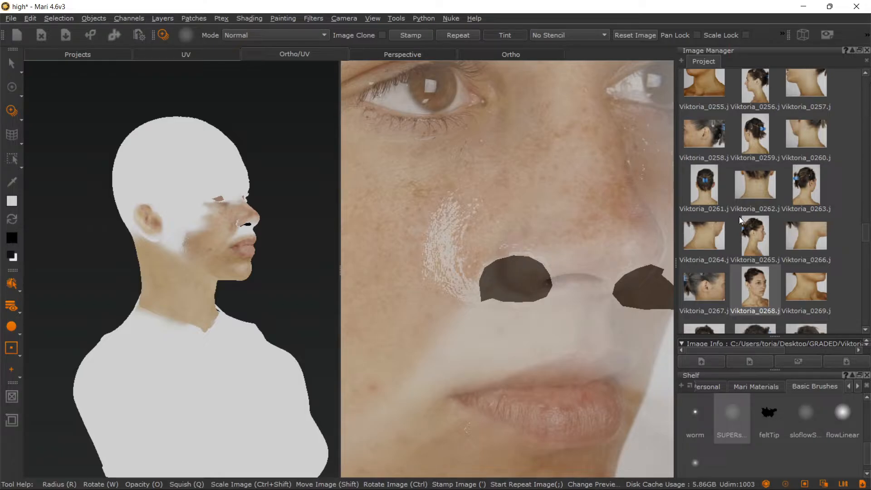
{"action": "key", "text": "r"}
{"action": "left_click_drag", "start_coordinate": [503, 221], "coordinate": [513, 221]}
{"action": "mouse_move", "coordinate": [435, 247]}
{"action": "left_mouse_down"}
{"action": "mouse_move", "coordinate": [425, 259]}
{"action": "mouse_move", "coordinate": [463, 239]}
{"action": "mouse_move", "coordinate": [458, 256]}
{"action": "mouse_move", "coordinate": [447, 247]}
{"action": "mouse_move", "coordinate": [436, 254]}
{"action": "mouse_move", "coordinate": [442, 272]}
{"action": "mouse_move", "coordinate": [469, 236]}
{"action": "mouse_move", "coordinate": [467, 222]}
{"action": "mouse_move", "coordinate": [444, 261]}
{"action": "mouse_move", "coordinate": [461, 288]}
{"action": "mouse_move", "coordinate": [470, 213]}
{"action": "mouse_move", "coordinate": [488, 272]}
{"action": "mouse_move", "coordinate": [526, 247]}
{"action": "mouse_move", "coordinate": [562, 276]}
{"action": "mouse_move", "coordinate": [501, 262]}
{"action": "mouse_move", "coordinate": [456, 286]}
{"action": "mouse_move", "coordinate": [512, 282]}
{"action": "mouse_move", "coordinate": [526, 273]}
{"action": "mouse_move", "coordinate": [571, 294]}
{"action": "mouse_move", "coordinate": [511, 347]}
{"action": "left_mouse_up"}
{"action": "mouse_move", "coordinate": [510, 294]}
{"action": "left_mouse_down"}
{"action": "mouse_move", "coordinate": [515, 282]}
{"action": "mouse_move", "coordinate": [498, 278]}
{"action": "mouse_move", "coordinate": [545, 300]}
{"action": "mouse_move", "coordinate": [549, 275]}
{"action": "mouse_move", "coordinate": [440, 277]}
{"action": "mouse_move", "coordinate": [499, 239]}
{"action": "mouse_move", "coordinate": [480, 238]}
{"action": "left_mouse_up"}
{"action": "mouse_move", "coordinate": [443, 282]}
{"action": "left_mouse_down"}
{"action": "mouse_move", "coordinate": [451, 257]}
{"action": "mouse_move", "coordinate": [528, 272]}
{"action": "mouse_move", "coordinate": [521, 284]}
{"action": "left_mouse_up"}
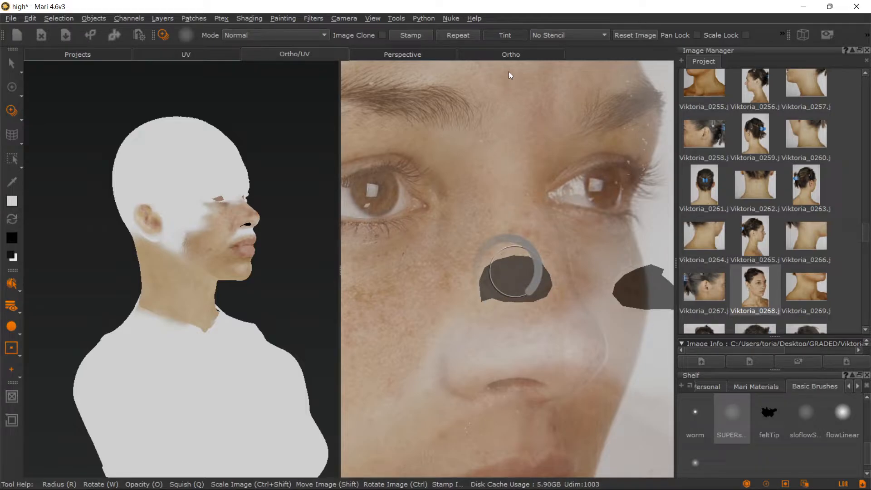
- Return to the Ortho view, switch from photo projection to the Select tool and check the painted right side of the face
{"action": "left_click", "coordinate": [508, 55]}
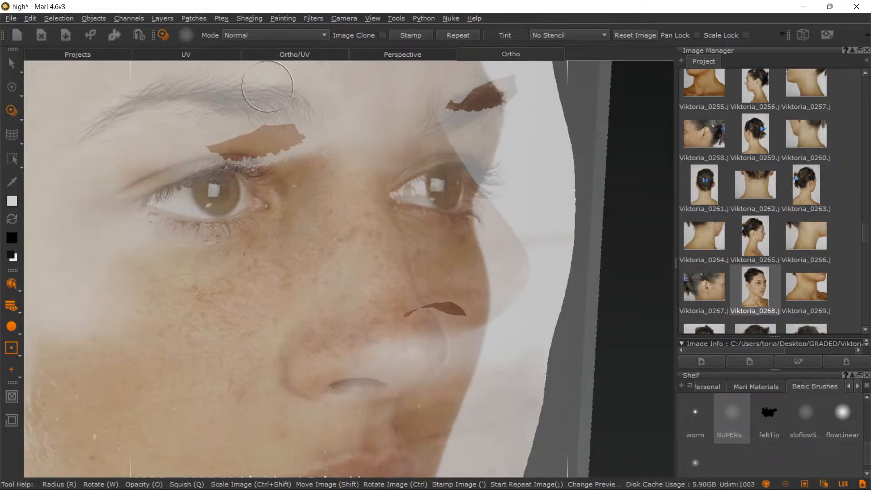
{"action": "left_click", "coordinate": [12, 62]}
{"action": "scroll", "coordinate": [350, 269], "scroll_direction": "down", "scroll_amount": 4}
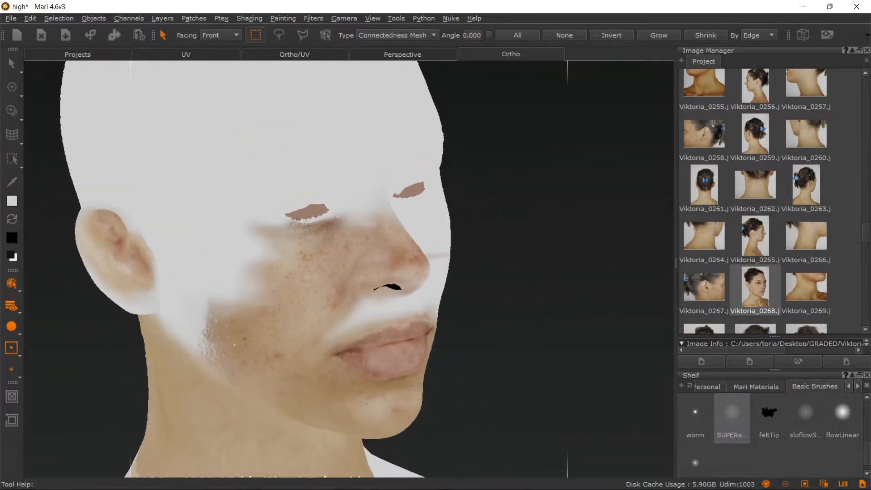
{"action": "right_click_drag", "start_coordinate": [380, 255], "coordinate": [268, 165], "text": "alt"}
{"action": "left_click_drag", "start_coordinate": [257, 148], "coordinate": [206, 120], "text": "alt"}
{"action": "right_click_drag", "start_coordinate": [253, 205], "coordinate": [200, 141], "text": "alt"}
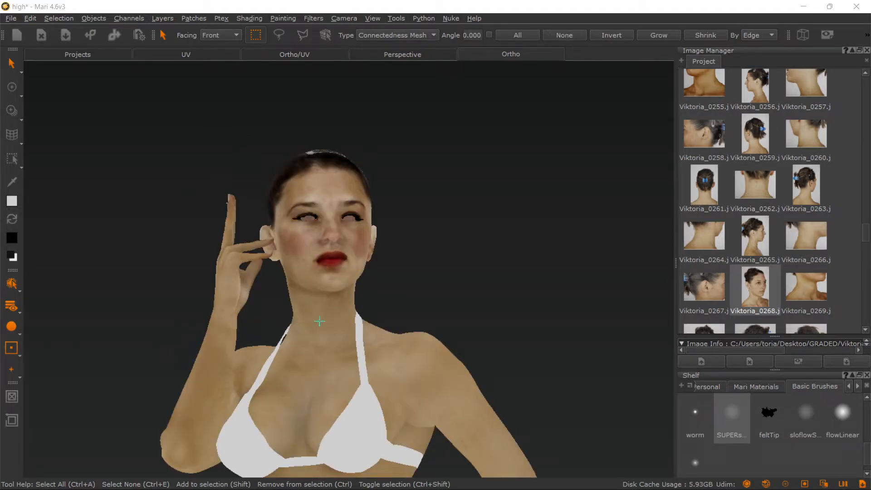
- Examine the textured character from front and back, focusing on the seam between the left shoulder and upper back
{"action": "middle_click_drag", "start_coordinate": [393, 245], "coordinate": [422, 136], "text": "alt"}
{"action": "scroll", "coordinate": [418, 151], "scroll_direction": "down", "scroll_amount": 3}
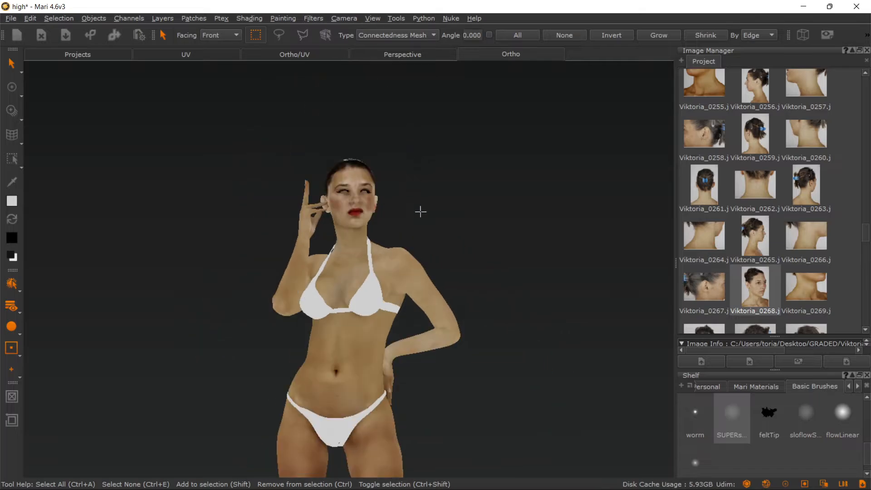
{"action": "left_click_drag", "start_coordinate": [437, 263], "coordinate": [177, 275], "text": "alt"}
{"action": "right_click_drag", "start_coordinate": [177, 276], "coordinate": [370, 327], "text": "alt"}
{"action": "left_click_drag", "start_coordinate": [370, 327], "coordinate": [333, 309], "text": "alt"}
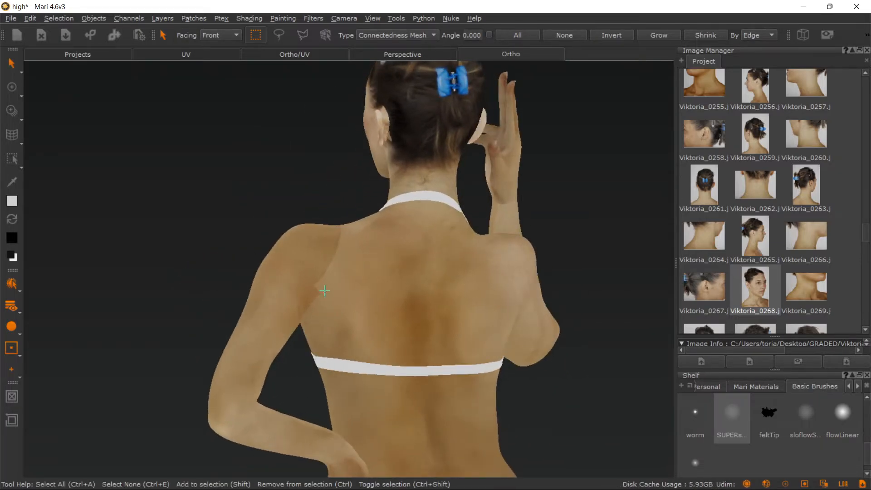
{"action": "middle_click_drag", "start_coordinate": [319, 272], "coordinate": [320, 297], "text": "alt"}
{"action": "left_click_drag", "start_coordinate": [321, 296], "coordinate": [383, 331], "text": "alt"}
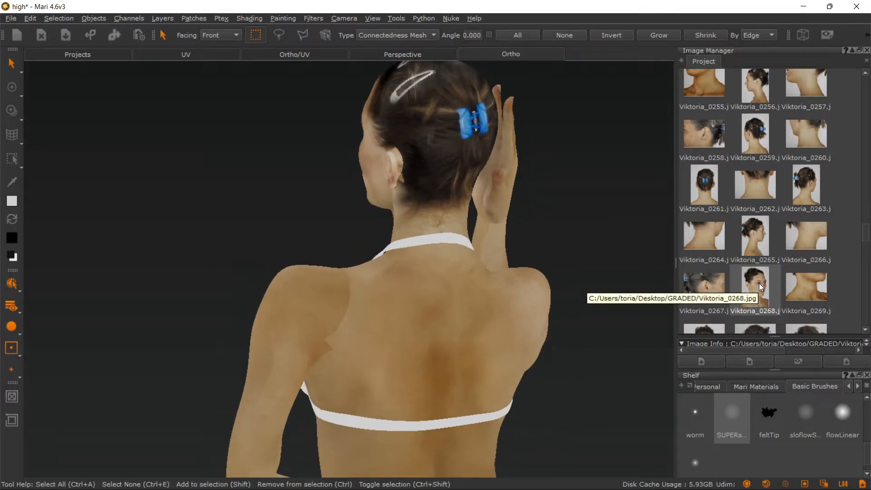
- Try to paint skin from the photo Viktoria_0266 over the color seam at the left shoulder blade
{"action": "mouse_move", "coordinate": [799, 242]}
{"action": "left_mouse_down"}
{"action": "mouse_move", "coordinate": [361, 308]}
{"action": "mouse_move", "coordinate": [367, 303]}
{"action": "mouse_move", "coordinate": [359, 296]}
{"action": "left_mouse_up"}
{"action": "left_click_drag", "start_coordinate": [441, 299], "coordinate": [278, 296], "text": "ctrl+shift"}
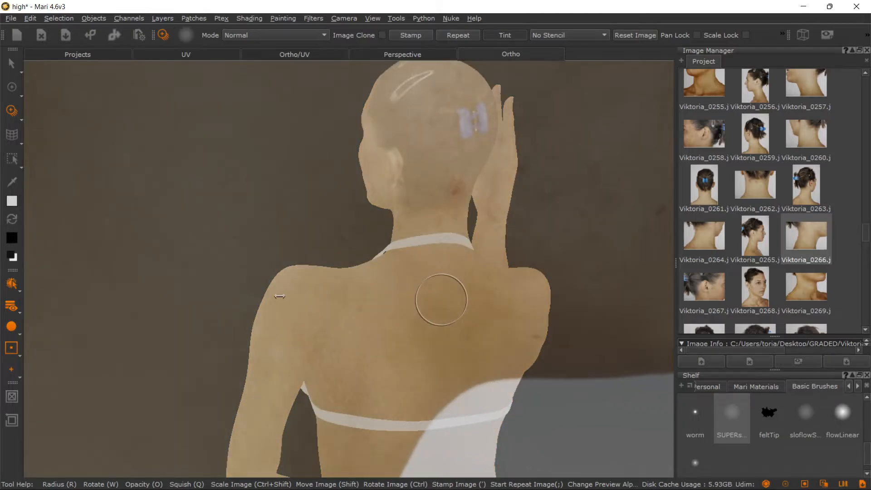
{"action": "mouse_move", "coordinate": [342, 287]}
{"action": "left_mouse_down", "text": "ctrl+shift"}
{"action": "mouse_move", "coordinate": [214, 287]}
{"action": "mouse_move", "coordinate": [422, 239]}
{"action": "mouse_move", "coordinate": [325, 283]}
{"action": "mouse_move", "coordinate": [349, 286]}
{"action": "left_mouse_up", "text": "ctrl+shift"}
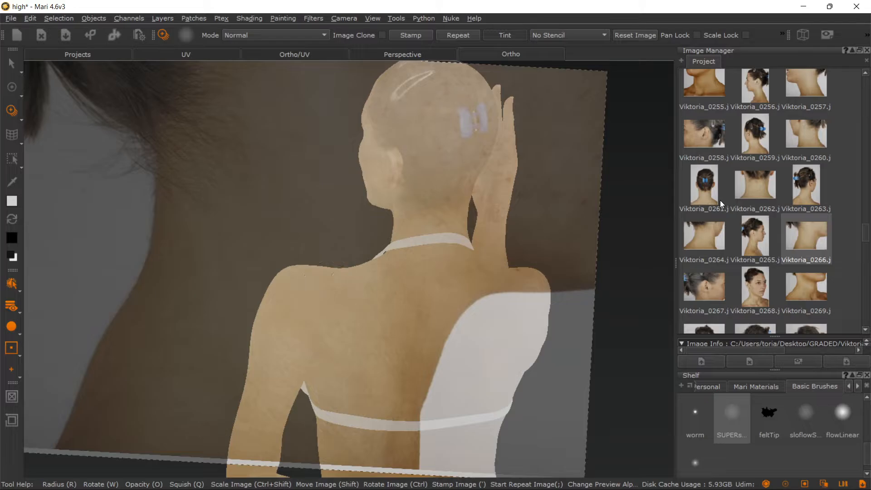
{"action": "key", "text": "apostrophe"}
{"action": "mouse_move", "coordinate": [346, 297]}
{"action": "left_mouse_down"}
{"action": "mouse_move", "coordinate": [347, 312]}
{"action": "mouse_move", "coordinate": [369, 308]}
{"action": "left_mouse_up"}
{"action": "key", "text": "ctrl+z"}
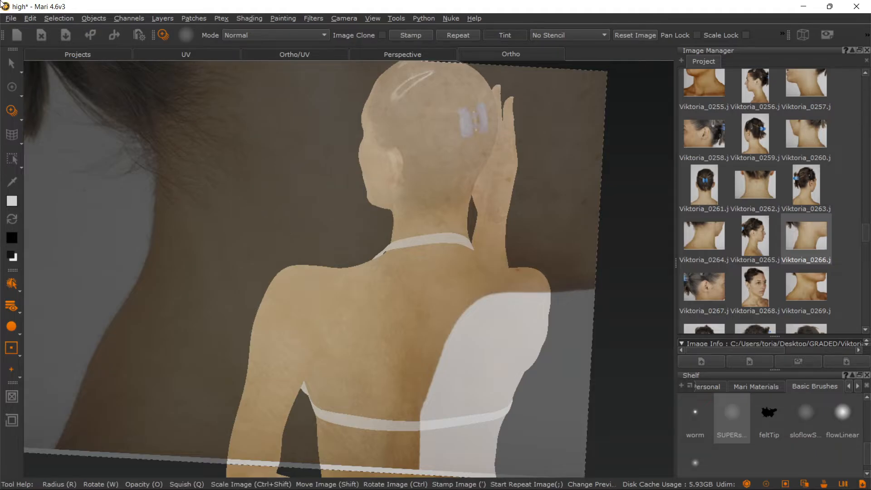
- Switch back to the Select tool and examine the front of the textured figure from head to feet
{"action": "left_click", "coordinate": [12, 63]}
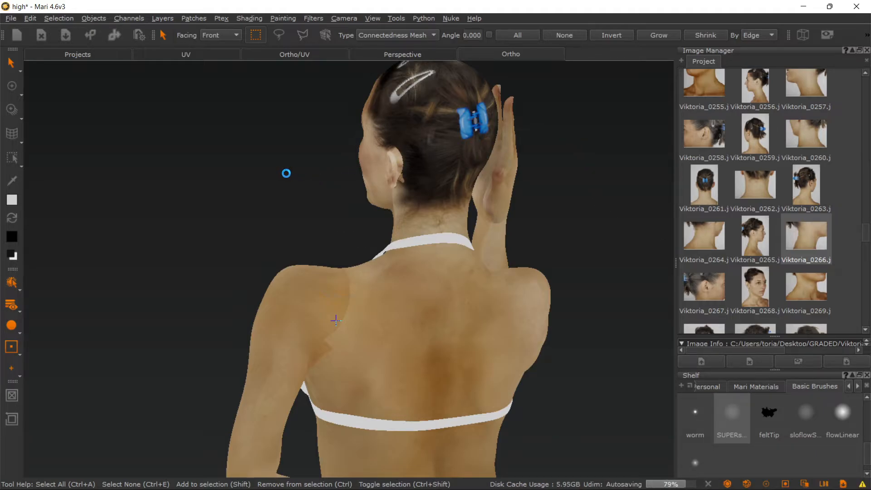
{"action": "middle_click_drag", "start_coordinate": [284, 173], "coordinate": [520, 198]}
{"action": "right_click_drag", "start_coordinate": [520, 198], "coordinate": [453, 206], "text": "alt"}
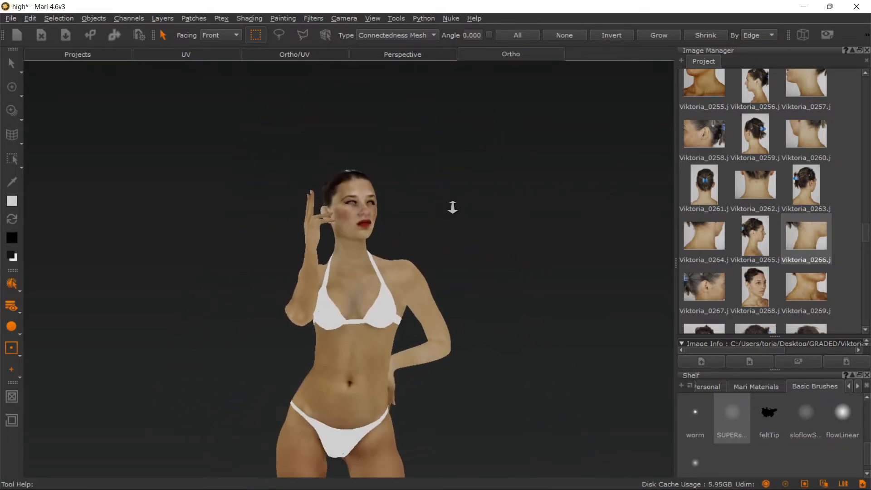
{"action": "middle_click_drag", "start_coordinate": [475, 266], "coordinate": [473, 216], "text": "alt"}
{"action": "left_click_drag", "start_coordinate": [472, 216], "coordinate": [473, 272], "text": "alt"}
{"action": "right_click_drag", "start_coordinate": [473, 206], "coordinate": [447, 232], "text": "alt"}
{"action": "middle_click_drag", "start_coordinate": [467, 262], "coordinate": [468, 162], "text": "alt"}
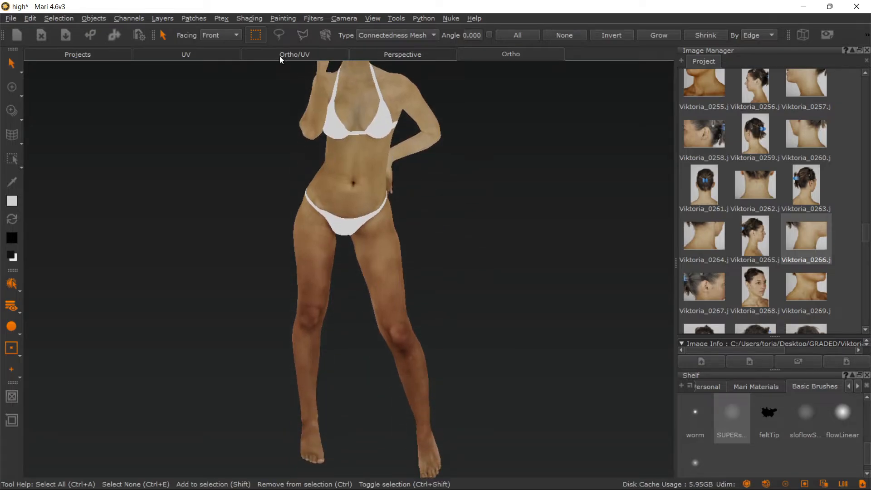
- Switch to Basic shading and examine the skin texture on the face, chest, torso and legs
{"action": "left_click", "coordinate": [239, 19]}
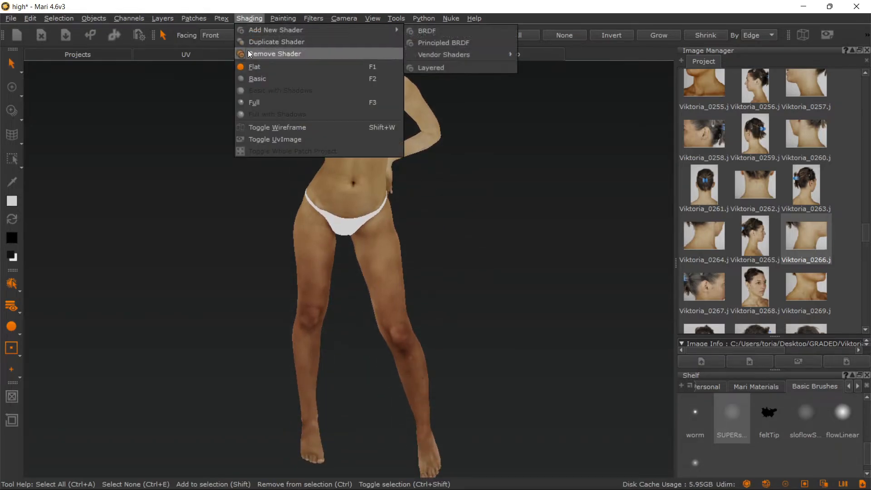
{"action": "left_click", "coordinate": [257, 79]}
{"action": "scroll", "coordinate": [373, 233], "scroll_direction": "up", "scroll_amount": 3}
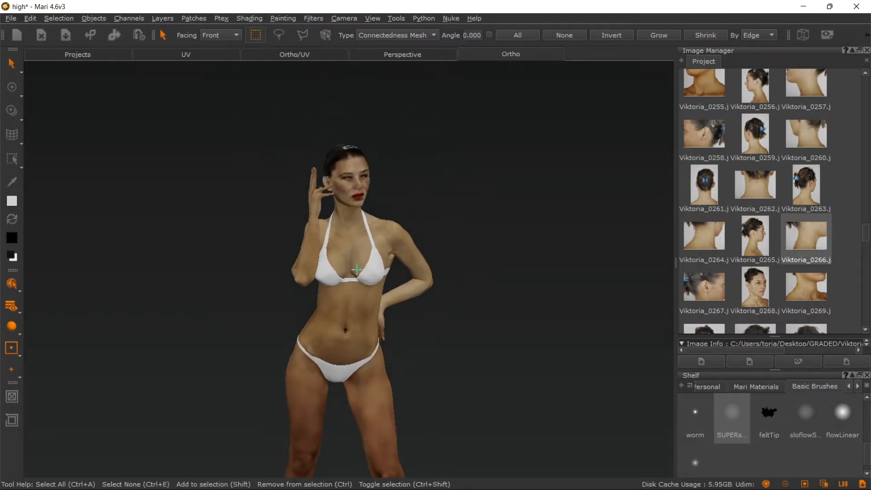
{"action": "mouse_move", "coordinate": [373, 234]}
{"action": "left_mouse_down", "text": "alt"}
{"action": "mouse_move", "coordinate": [263, 204]}
{"action": "mouse_move", "coordinate": [402, 200]}
{"action": "mouse_move", "coordinate": [376, 203]}
{"action": "mouse_move", "coordinate": [386, 237]}
{"action": "left_mouse_up", "text": "alt"}
{"action": "middle_click_drag", "start_coordinate": [387, 237], "coordinate": [370, 335], "text": "alt"}
{"action": "scroll", "coordinate": [359, 264], "scroll_direction": "up", "scroll_amount": 3}
{"action": "scroll", "coordinate": [359, 264], "scroll_direction": "down", "scroll_amount": 3}
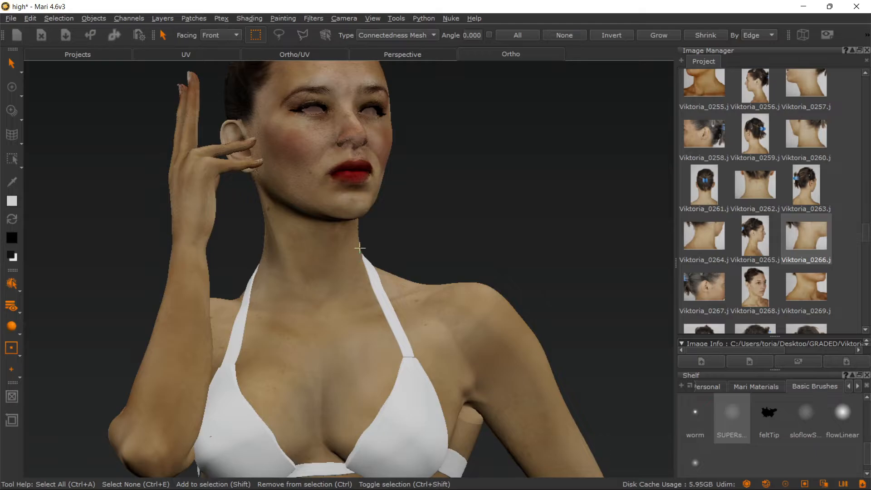
{"action": "scroll", "coordinate": [360, 181], "scroll_direction": "down", "scroll_amount": 3}
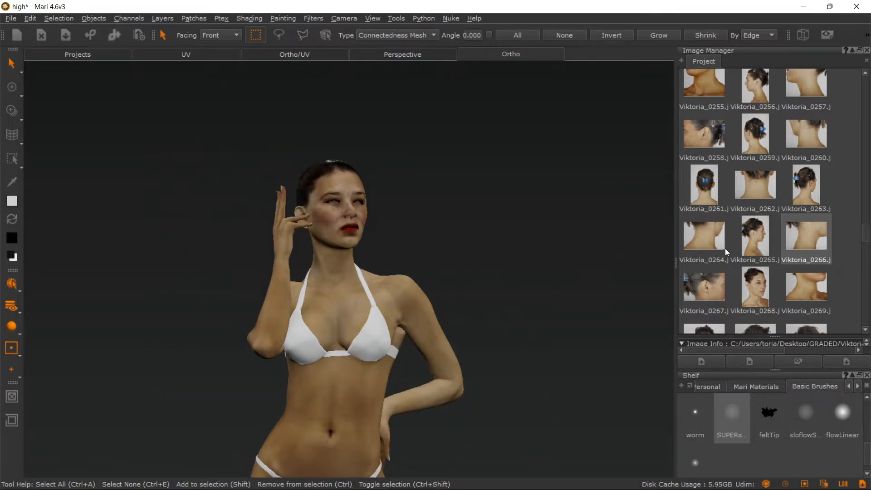
{"action": "middle_click_drag", "start_coordinate": [389, 387], "coordinate": [386, 214], "text": "alt"}
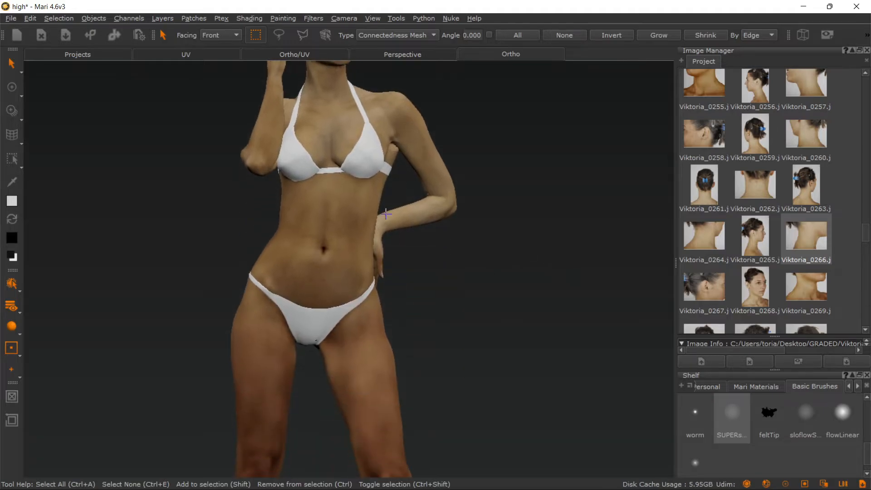
{"action": "scroll", "coordinate": [383, 250], "scroll_direction": "down", "scroll_amount": 3}
{"action": "mouse_move", "coordinate": [278, 295]}
{"action": "middle_mouse_down"}
{"action": "mouse_move", "coordinate": [525, 315]}
{"action": "mouse_move", "coordinate": [239, 303]}
{"action": "middle_mouse_up"}
{"action": "key", "text": "s"}
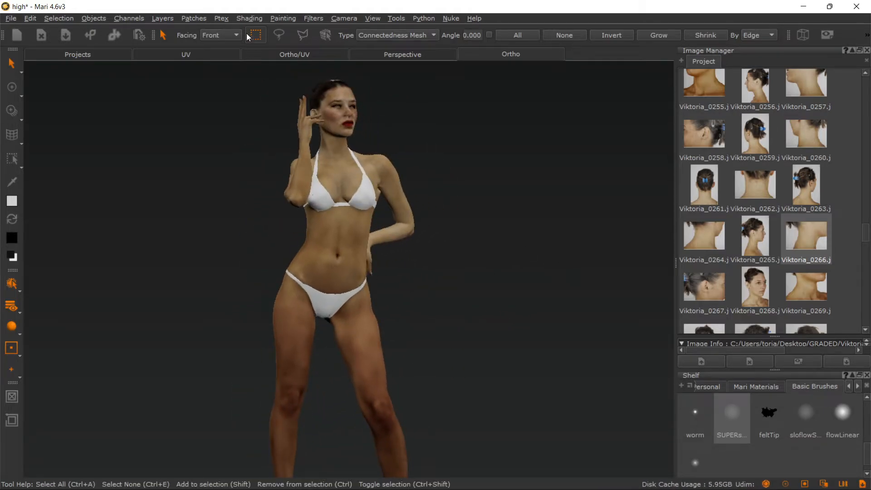
- Switch to Flat shading and view the full standing figure without lighting
{"action": "left_click", "coordinate": [249, 18]}
{"action": "left_click", "coordinate": [255, 66]}
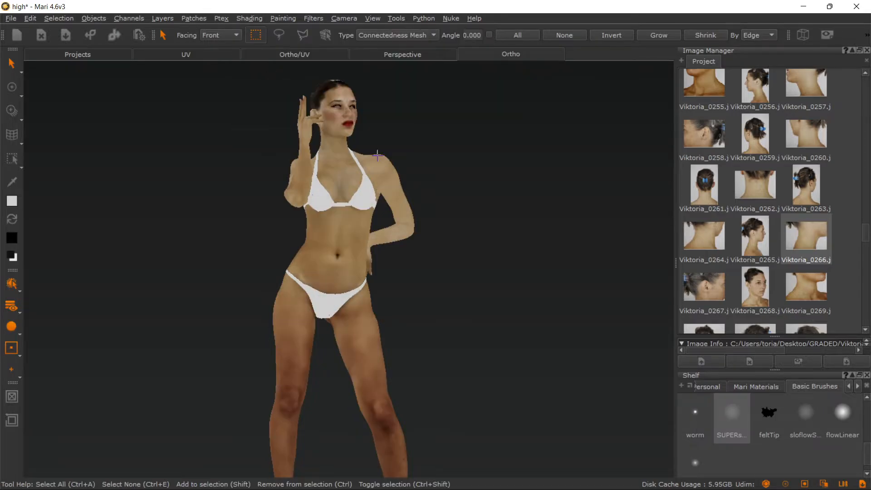
{"action": "middle_click_drag", "start_coordinate": [414, 181], "coordinate": [414, 137], "text": "alt"}
{"action": "mouse_move", "coordinate": [414, 212]}
{"action": "right_mouse_down", "text": "alt"}
{"action": "mouse_move", "coordinate": [403, 168]}
{"action": "mouse_move", "coordinate": [410, 206]}
{"action": "right_mouse_up", "text": "alt"}
{"action": "left_click_drag", "start_coordinate": [409, 206], "coordinate": [408, 216], "text": "alt"}
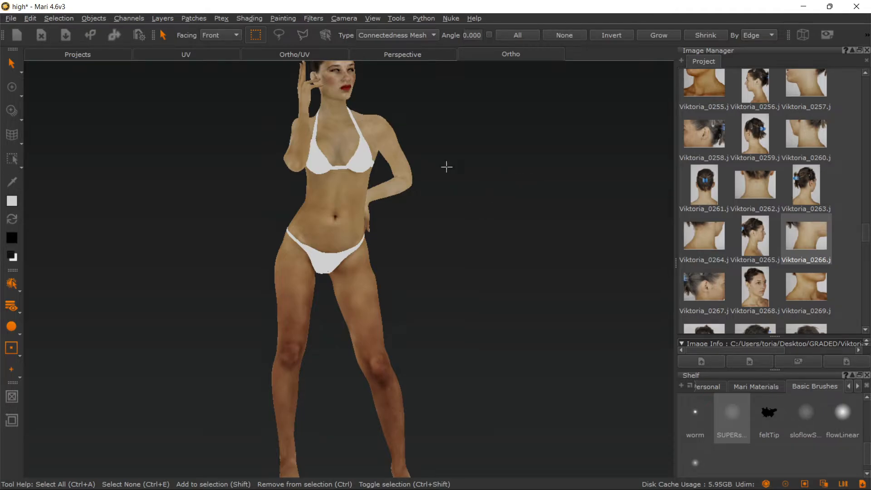
{"action": "scroll", "coordinate": [410, 156], "scroll_direction": "down", "scroll_amount": 3}
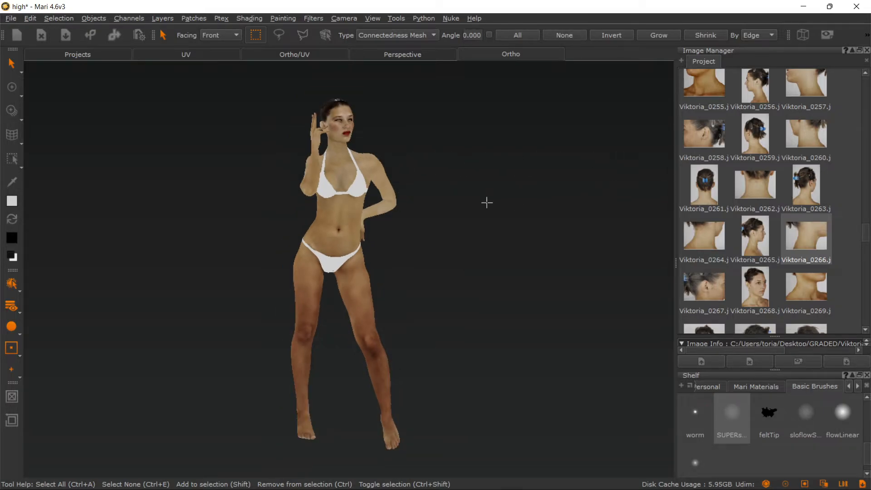
{"action": "scroll", "coordinate": [329, 153], "scroll_direction": "up", "scroll_amount": 3}
{"action": "scroll", "coordinate": [329, 153], "scroll_direction": "up", "scroll_amount": 1}
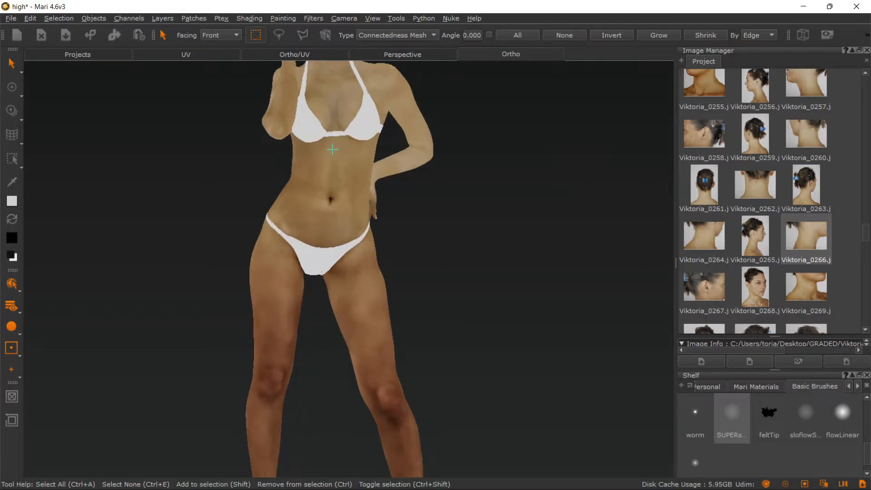
{"action": "scroll", "coordinate": [336, 149], "scroll_direction": "down", "scroll_amount": 5}
{"action": "scroll", "coordinate": [338, 149], "scroll_direction": "up", "scroll_amount": 3}
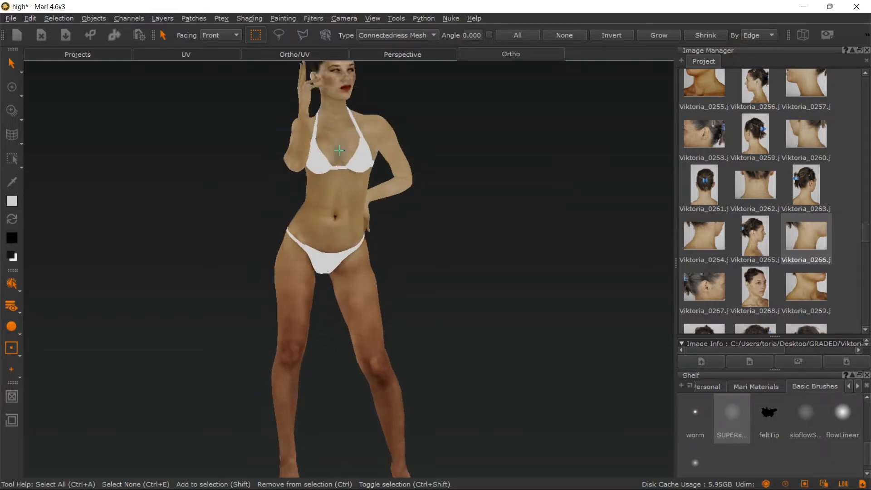
{"action": "scroll", "coordinate": [339, 150], "scroll_direction": "down", "scroll_amount": 4}
{"action": "scroll", "coordinate": [339, 151], "scroll_direction": "up", "scroll_amount": 6}
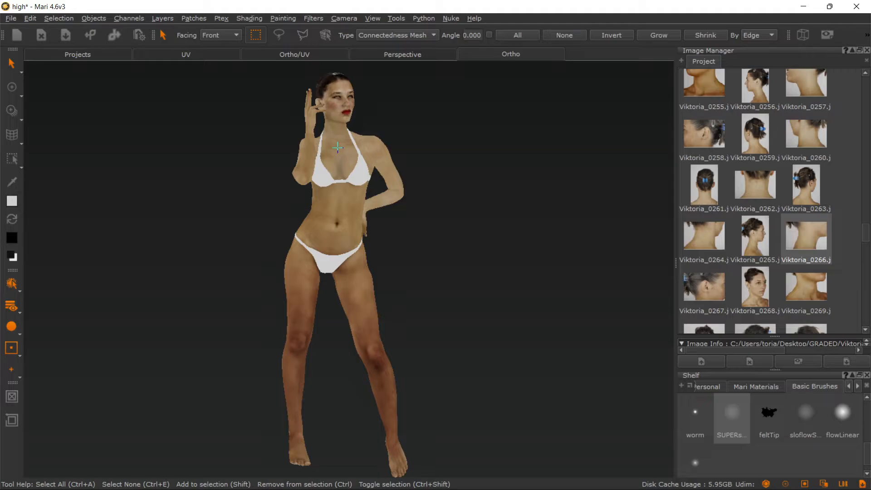
{"action": "scroll", "coordinate": [419, 163], "scroll_direction": "up", "scroll_amount": 3}
{"action": "scroll", "coordinate": [419, 164], "scroll_direction": "down", "scroll_amount": 3}
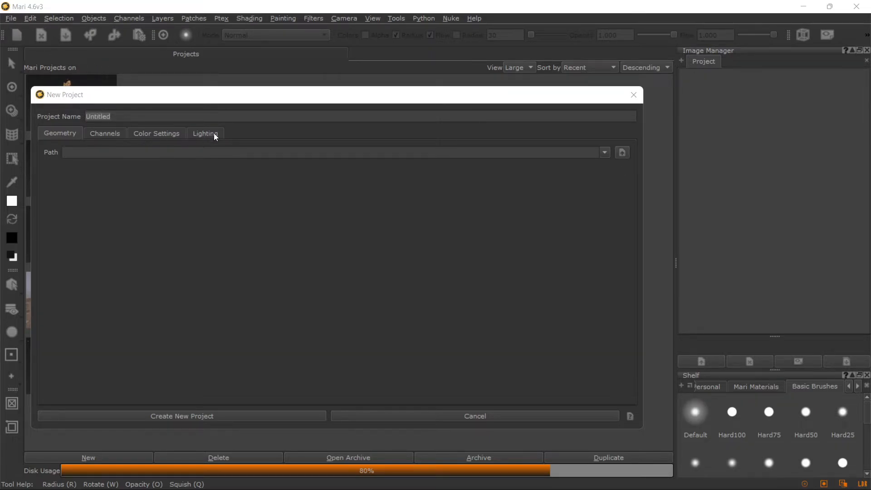
- Check the new project's lighting settings, and set the OCIO Config in its color settings to aces
{"action": "left_click", "coordinate": [199, 134]}
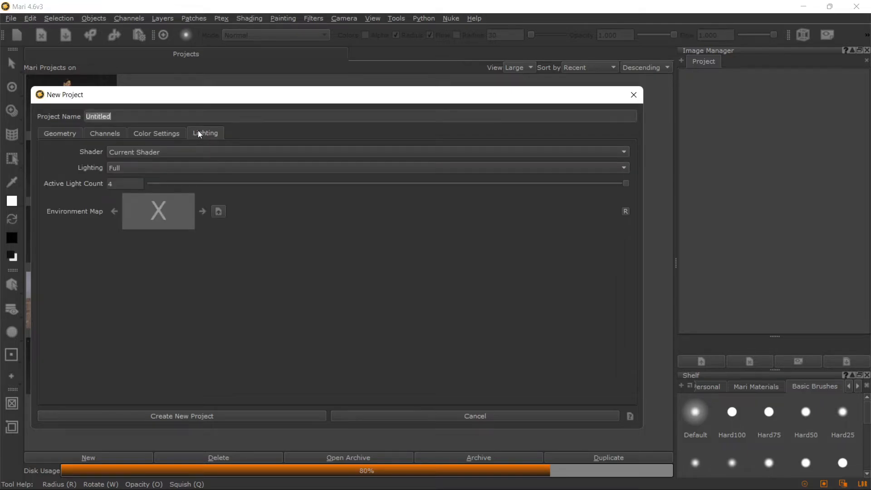
{"action": "left_click", "coordinate": [175, 134]}
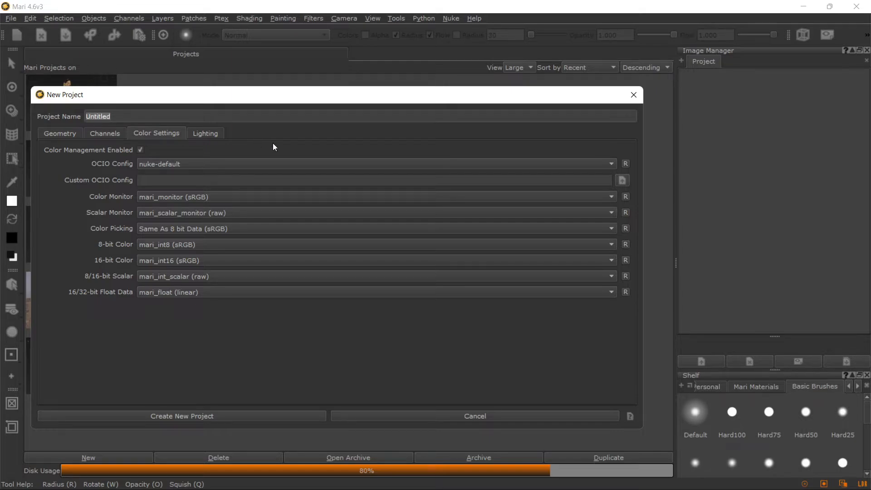
{"action": "mouse_move", "coordinate": [214, 170]}
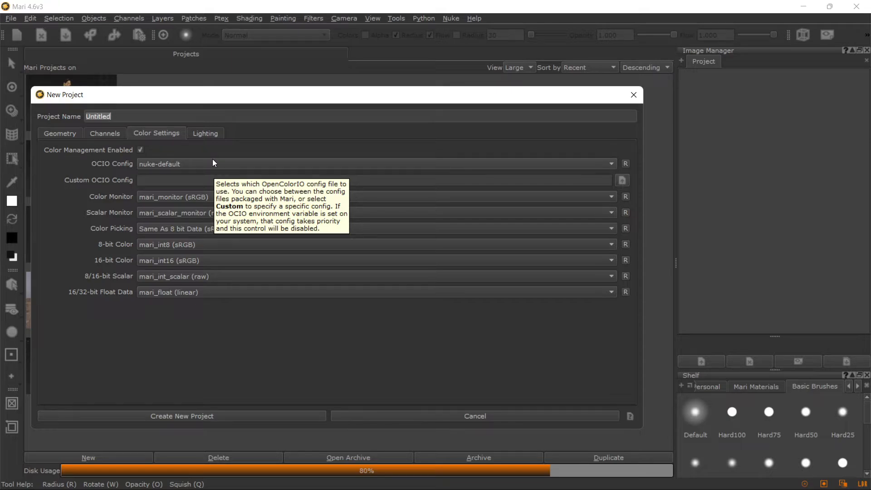
{"action": "left_click", "coordinate": [211, 161]}
{"action": "left_click", "coordinate": [207, 152]}
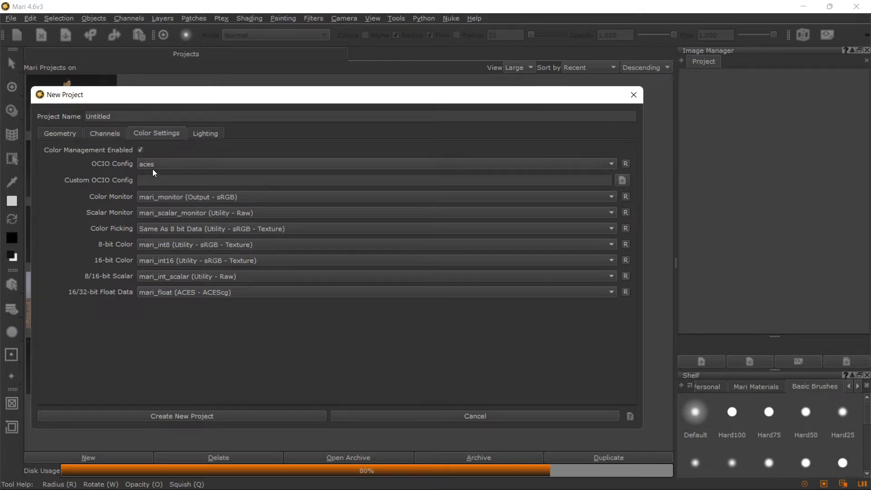
- Set the new project's channel category to Arnold Standard Surface - VFX and look through the other renderer presets
{"action": "left_click", "coordinate": [101, 132]}
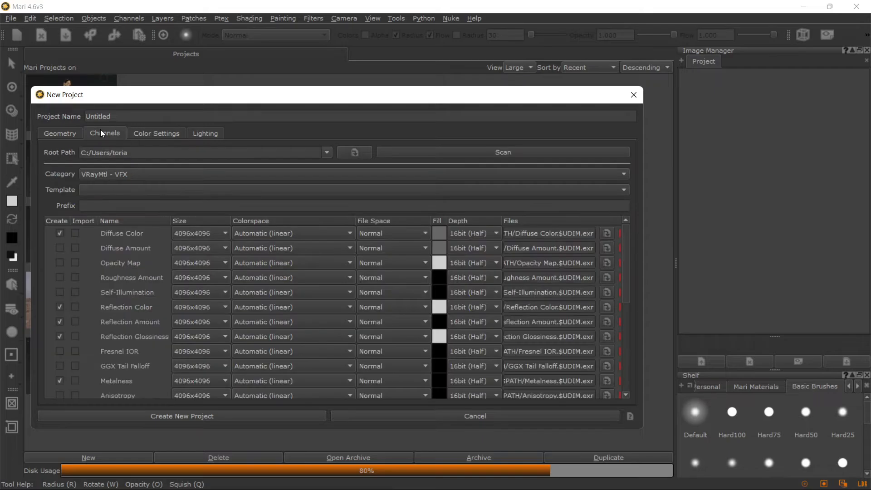
{"action": "left_click", "coordinate": [132, 174]}
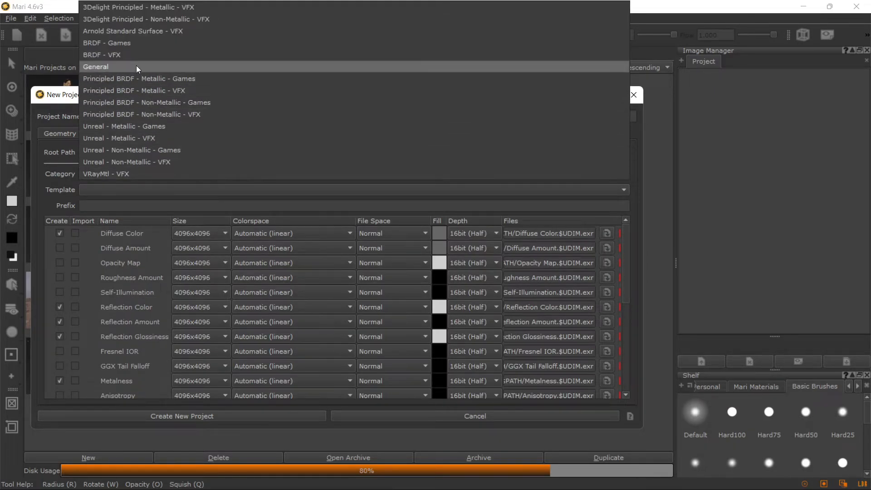
{"action": "key", "text": "Escape"}
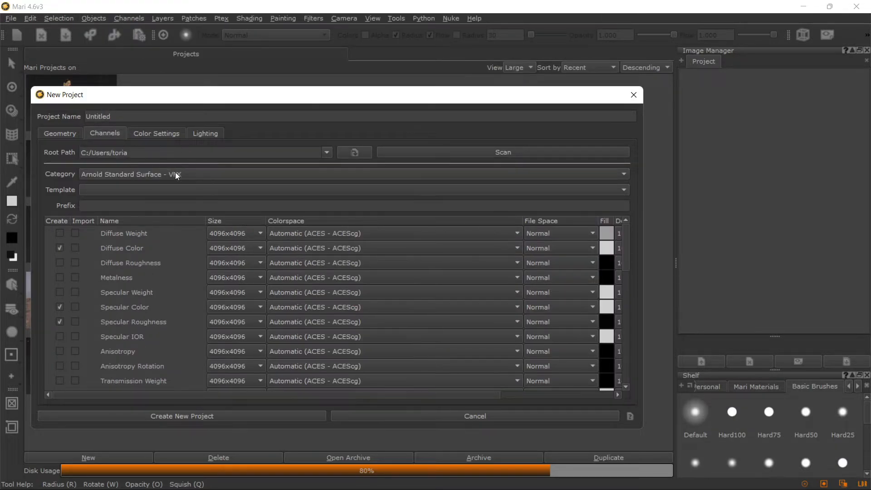
{"action": "left_click", "coordinate": [246, 176]}
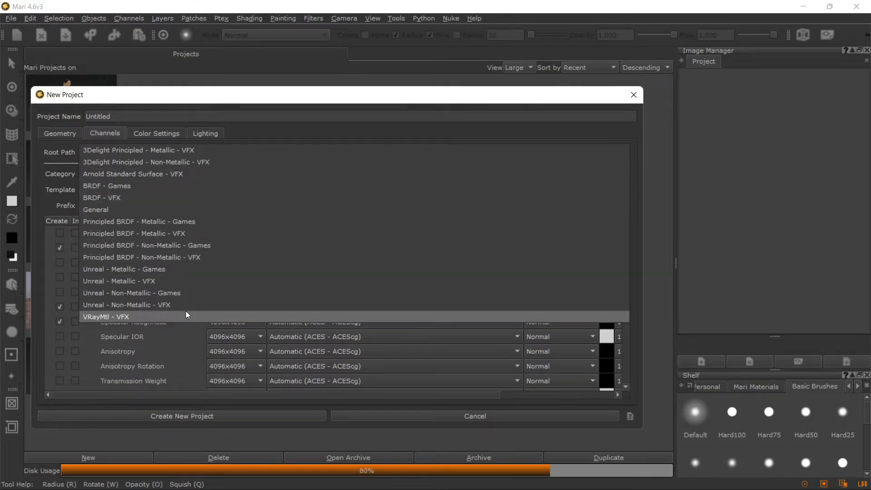
{"action": "left_click", "coordinate": [199, 102]}
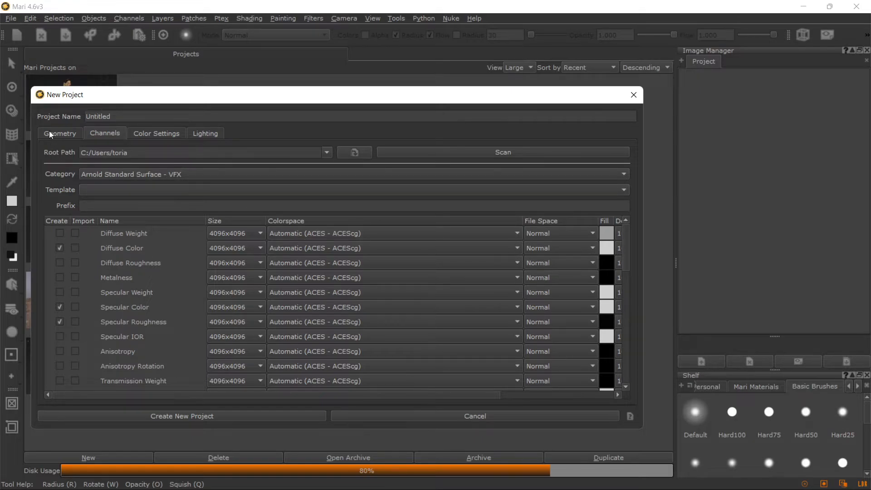
- Review the OCIO Config choices with aces selected, and look through the channel category presets again
{"action": "left_click", "coordinate": [177, 132]}
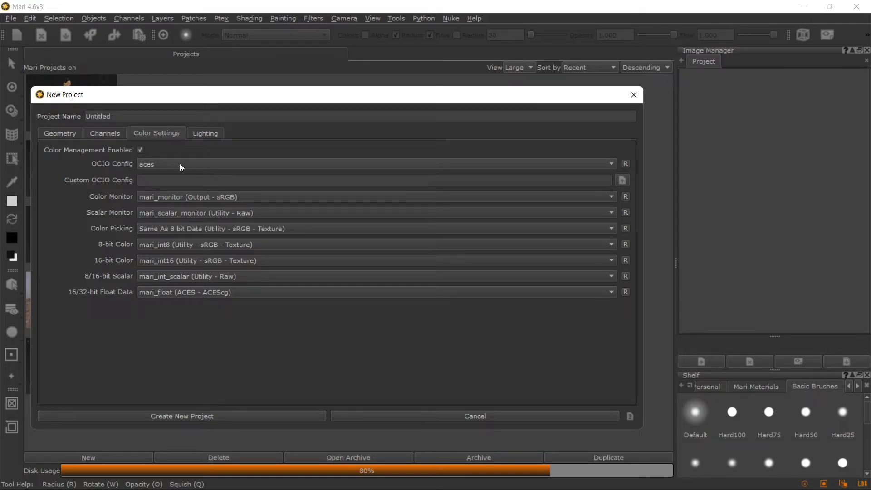
{"action": "left_click", "coordinate": [180, 164]}
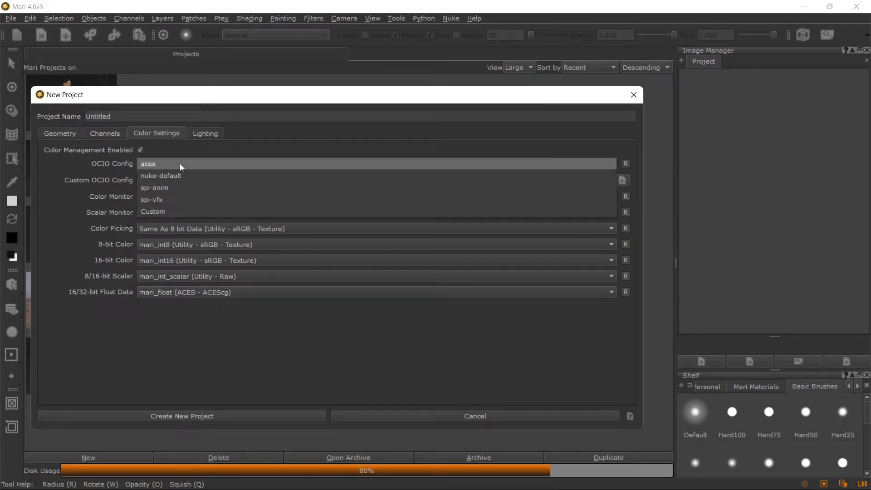
{"action": "left_click", "coordinate": [180, 163]}
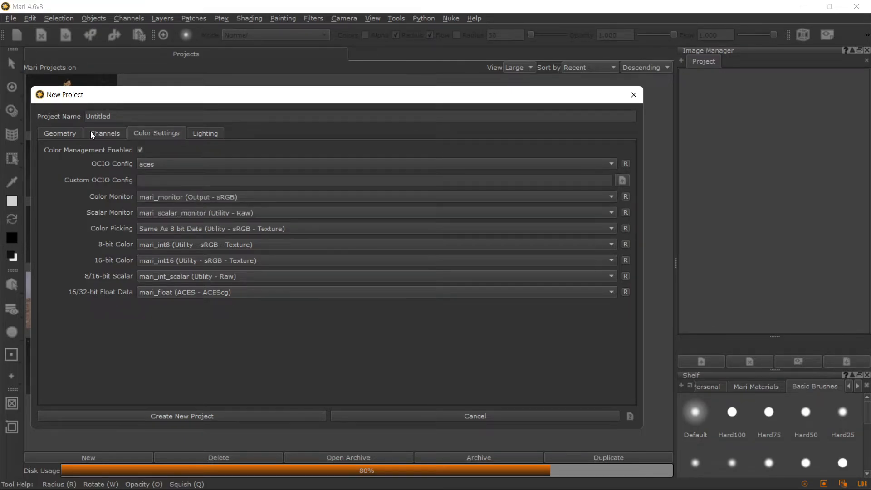
{"action": "left_click", "coordinate": [92, 132]}
{"action": "left_click", "coordinate": [192, 173]}
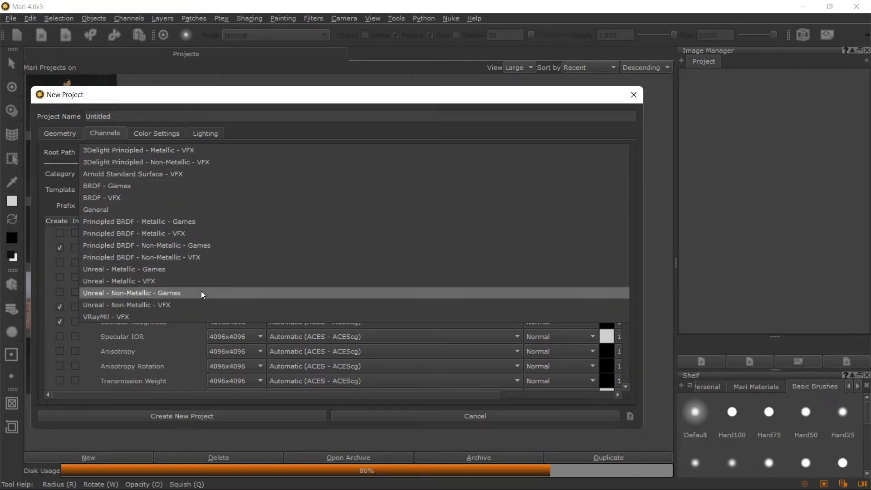
{"action": "left_click", "coordinate": [226, 91]}
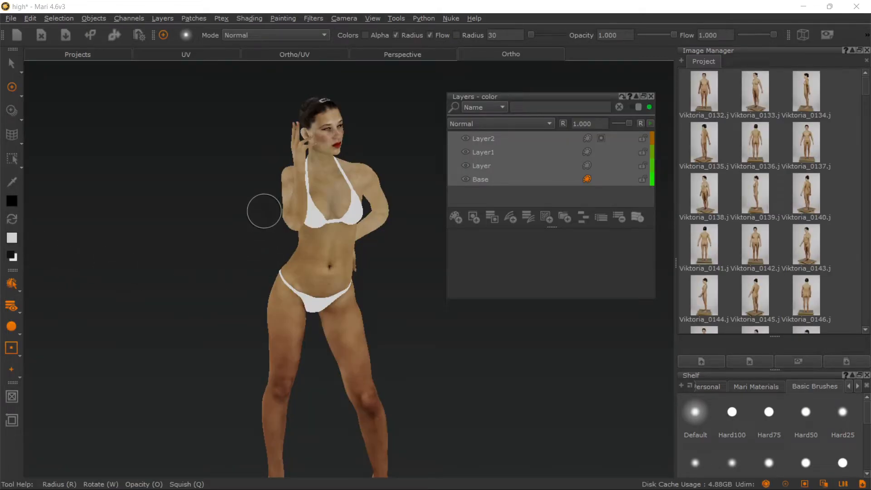
- Select all color layers from Layer2 to Base on the textured figure and open the flattened export of the selected layers
{"action": "scroll", "coordinate": [272, 198], "scroll_direction": "down", "scroll_amount": 2}
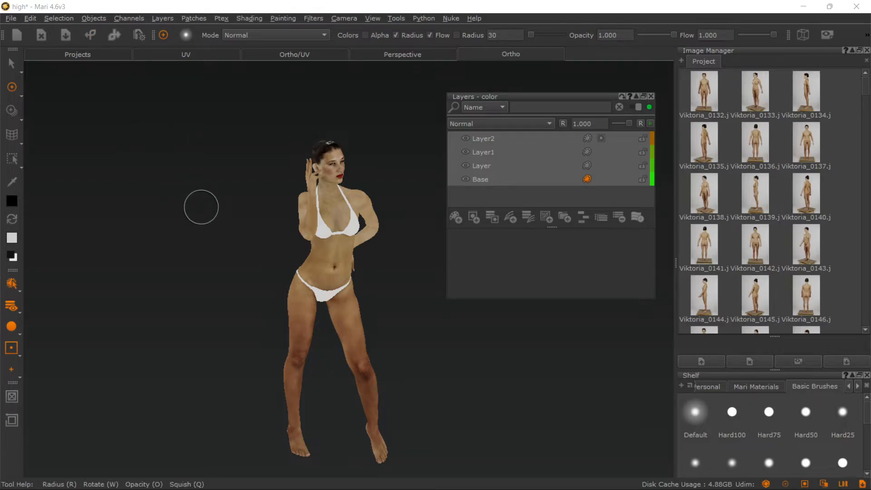
{"action": "left_click_drag", "start_coordinate": [212, 211], "coordinate": [190, 210], "text": "alt"}
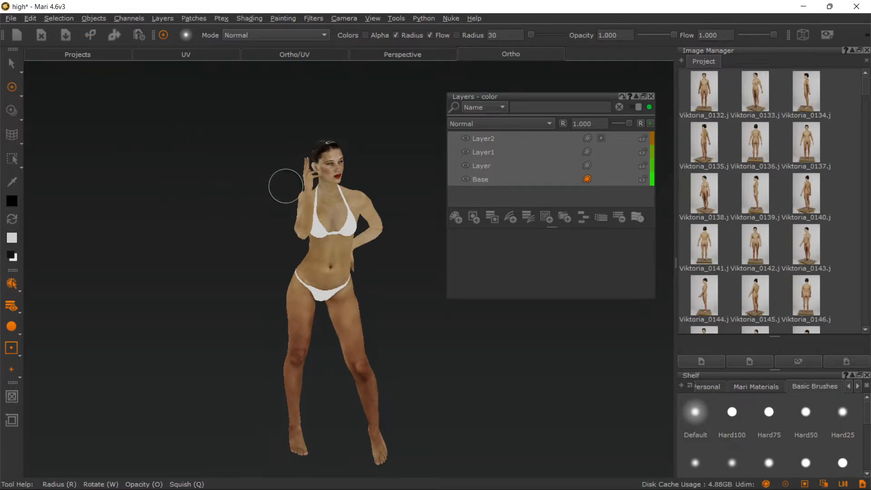
{"action": "scroll", "coordinate": [285, 186], "scroll_direction": "up", "scroll_amount": 2}
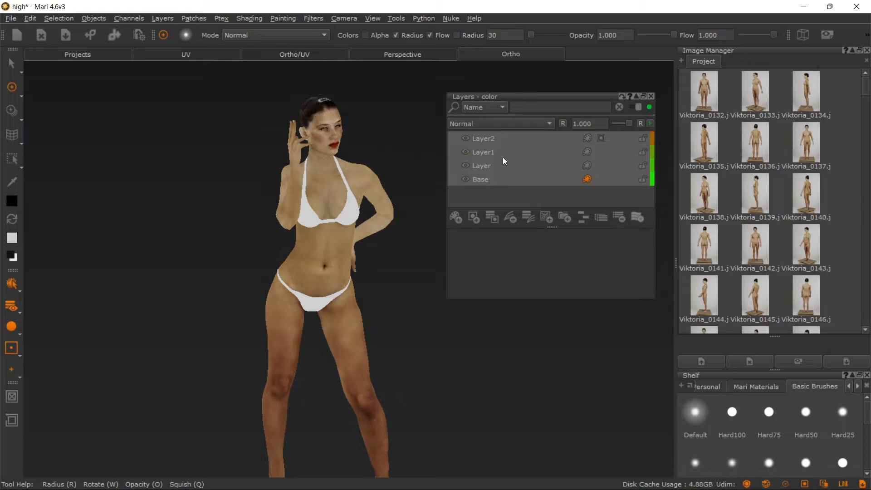
{"action": "left_click", "coordinate": [486, 138]}
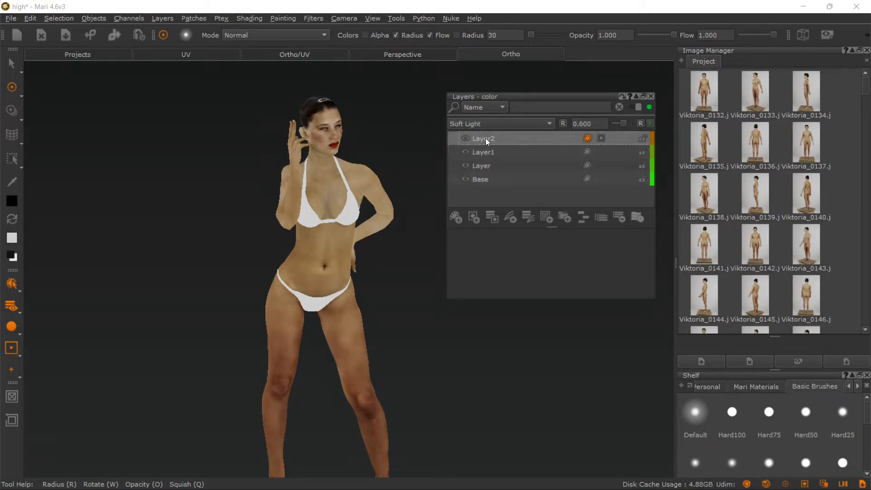
{"action": "left_click", "coordinate": [498, 175], "text": "shift"}
{"action": "right_click", "coordinate": [497, 175]}
{"action": "mouse_move", "coordinate": [527, 392]}
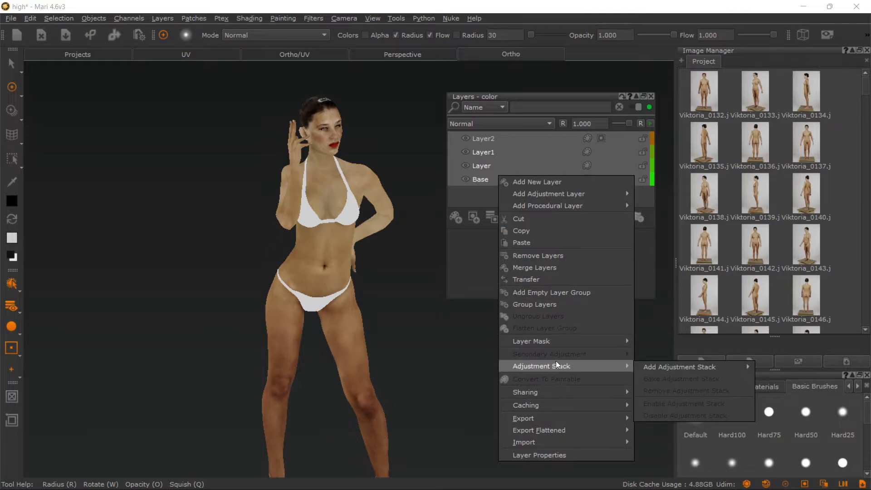
{"action": "mouse_move", "coordinate": [594, 434]}
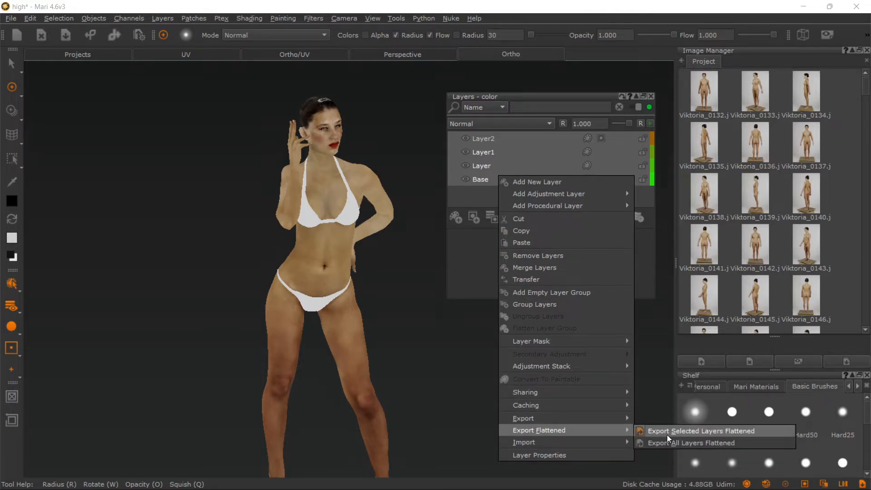
{"action": "left_click", "coordinate": [667, 434]}
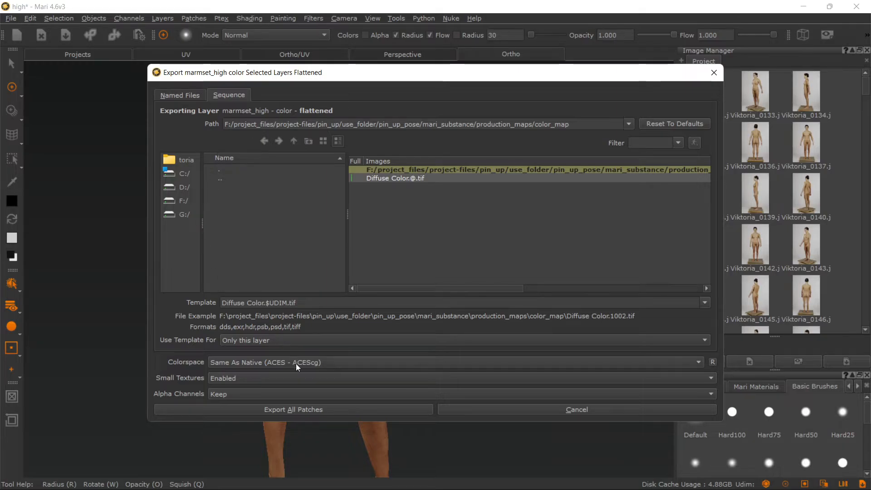
- Set the export colorspace to Utility - sRGB - Texture and look through the Output and ACES colorspaces
{"action": "left_click", "coordinate": [236, 363]}
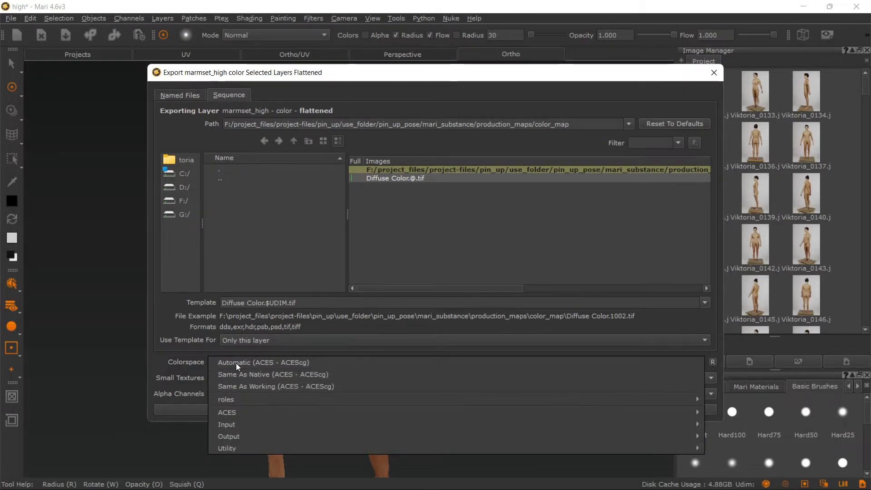
{"action": "mouse_move", "coordinate": [235, 447]}
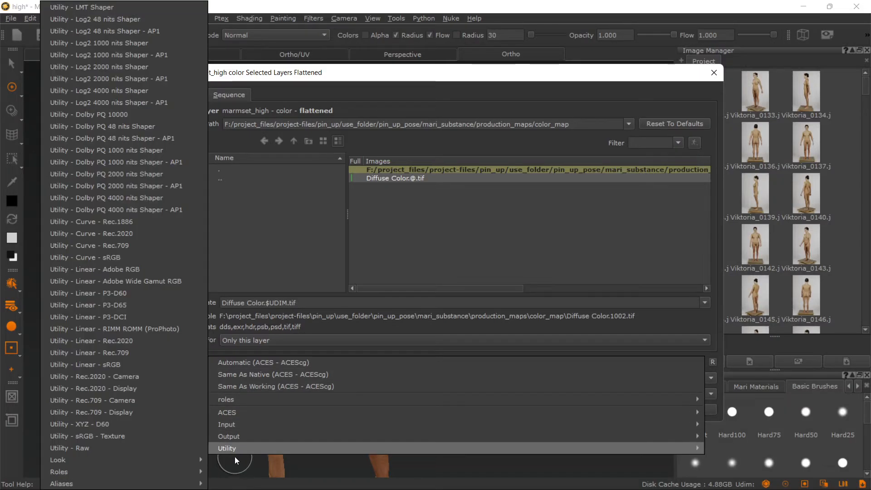
{"action": "left_click", "coordinate": [148, 437]}
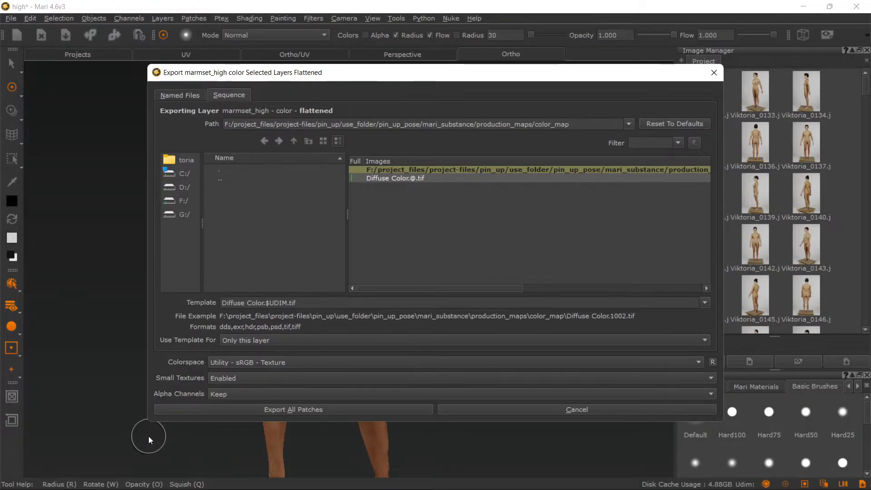
{"action": "left_click", "coordinate": [249, 361]}
{"action": "mouse_move", "coordinate": [254, 437]}
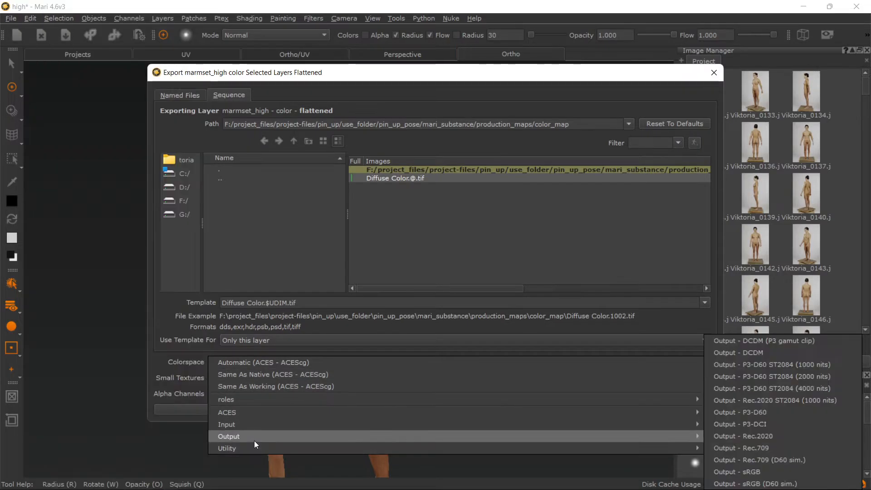
{"action": "mouse_move", "coordinate": [250, 415]}
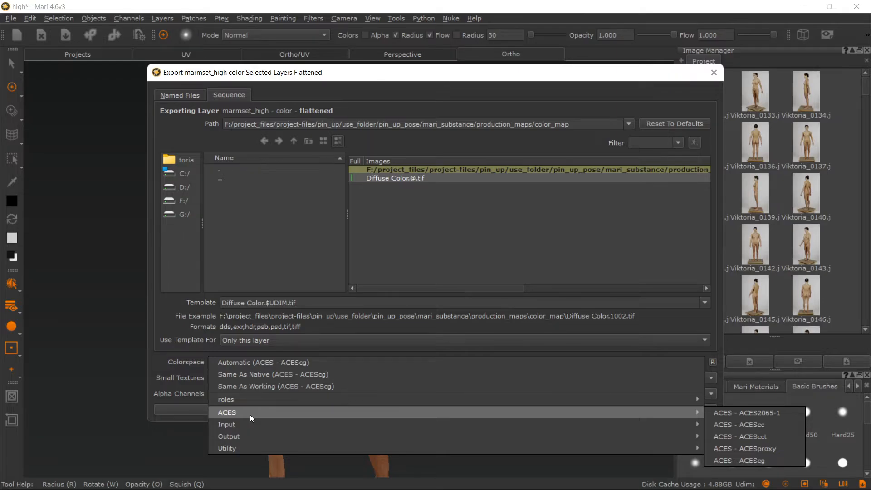
{"action": "mouse_move", "coordinate": [558, 414]}
{"action": "left_click", "coordinate": [82, 327]}
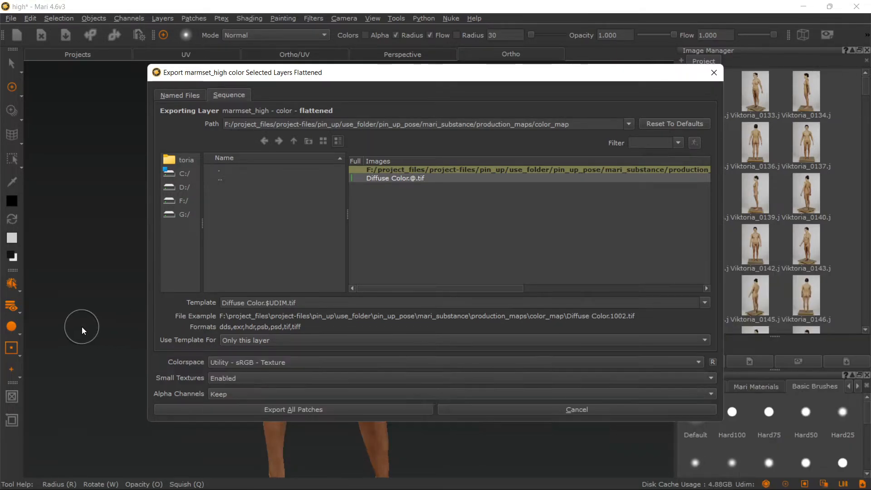
- Check the filename template and set the export colorspace to ACES - ACEScg
{"action": "mouse_move", "coordinate": [315, 300]}
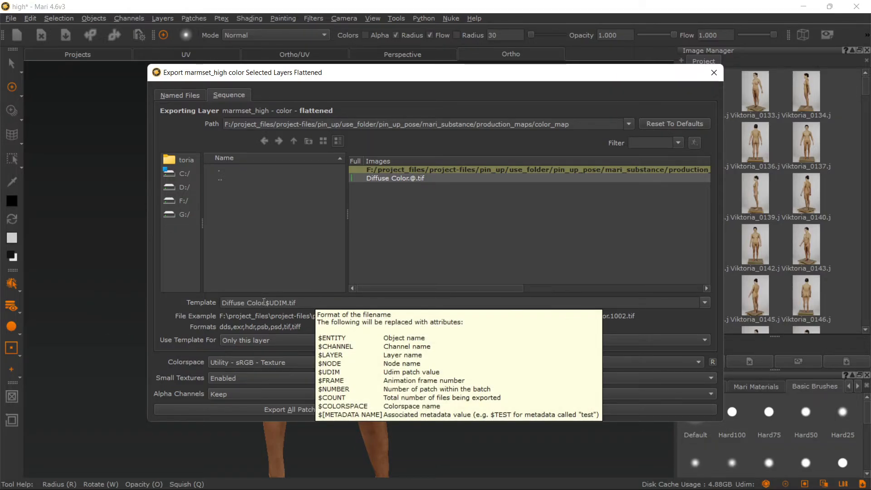
{"action": "left_click", "coordinate": [279, 366]}
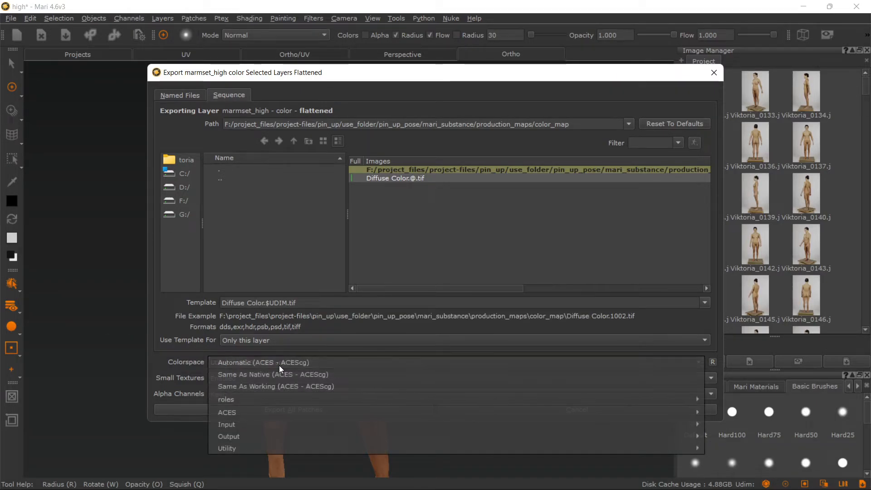
{"action": "mouse_move", "coordinate": [634, 437]}
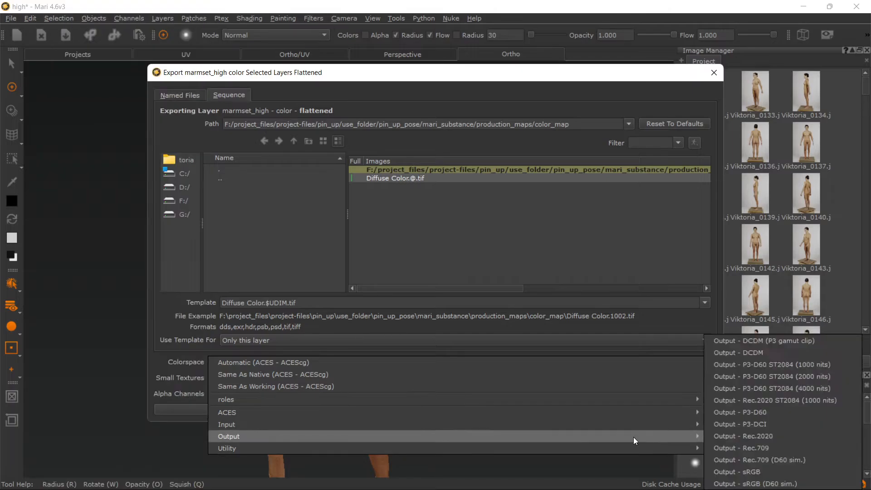
{"action": "mouse_move", "coordinate": [685, 424]}
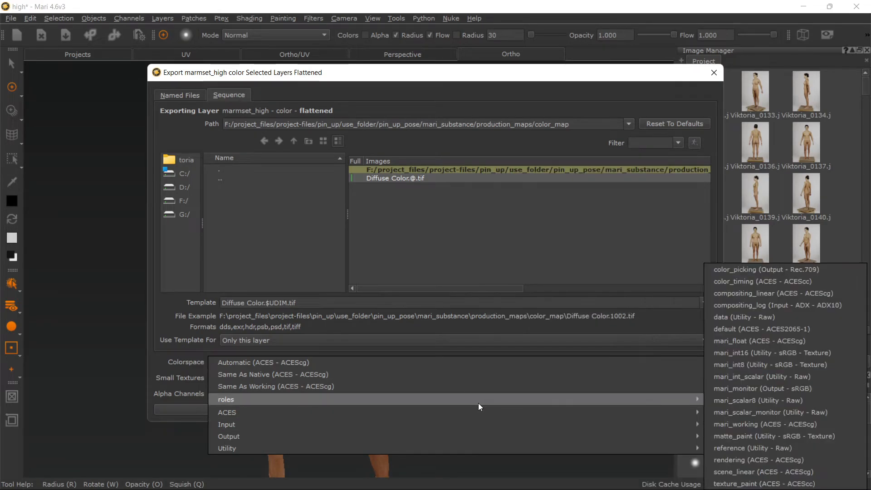
{"action": "mouse_move", "coordinate": [587, 411]}
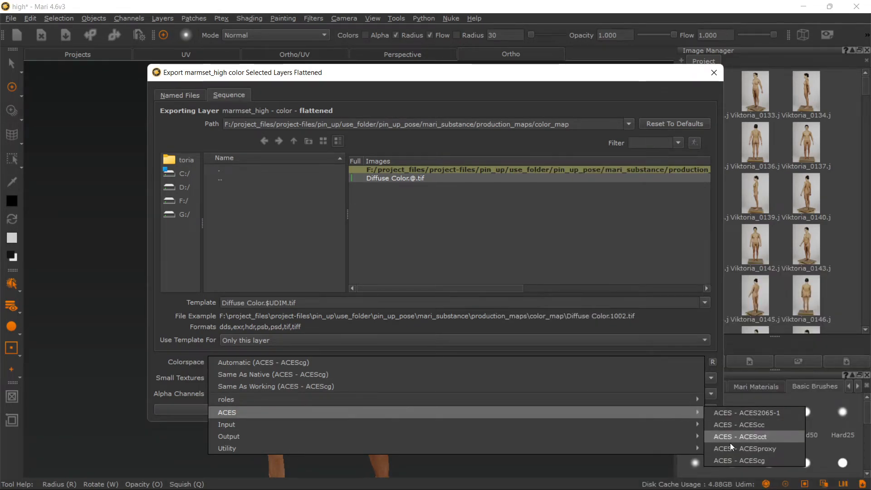
{"action": "left_click", "coordinate": [736, 460]}
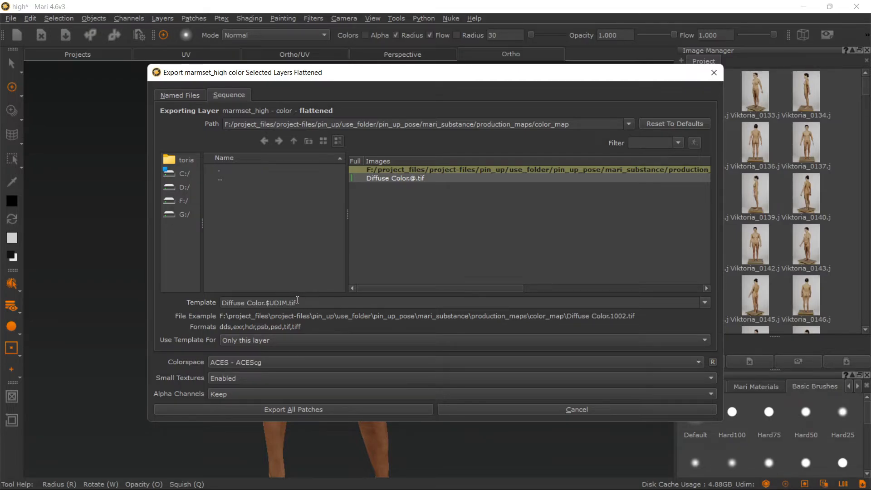
- Check the tif extension in the filename template and set the export colorspace to Utility - sRGB - Texture
{"action": "mouse_move", "coordinate": [297, 301]}
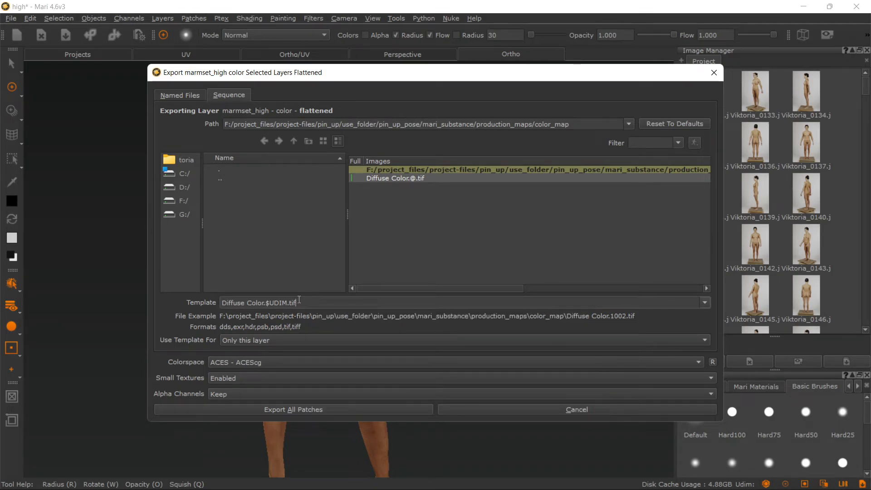
{"action": "double_click", "coordinate": [292, 303]}
{"action": "left_click", "coordinate": [260, 358]}
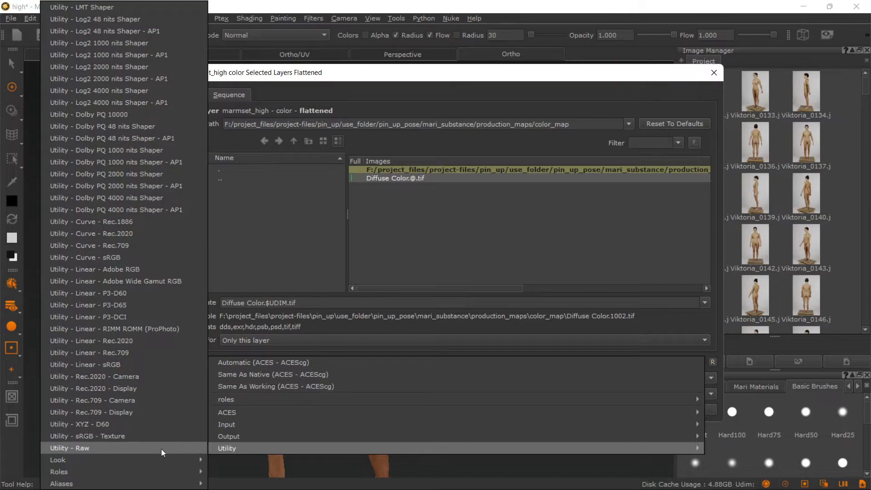
{"action": "left_click", "coordinate": [161, 441]}
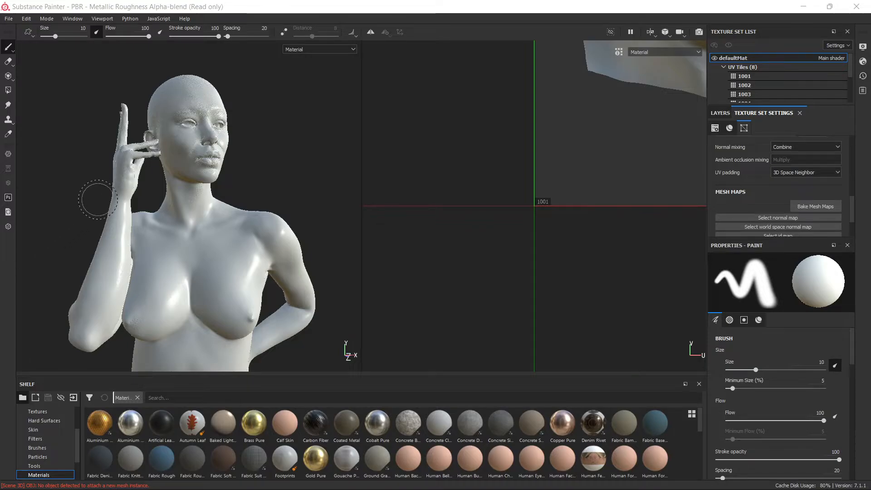
- Switch to Substance Painter and examine the untextured figure's head, shoulders and torso
{"action": "scroll", "coordinate": [211, 177], "scroll_direction": "up", "scroll_amount": 3}
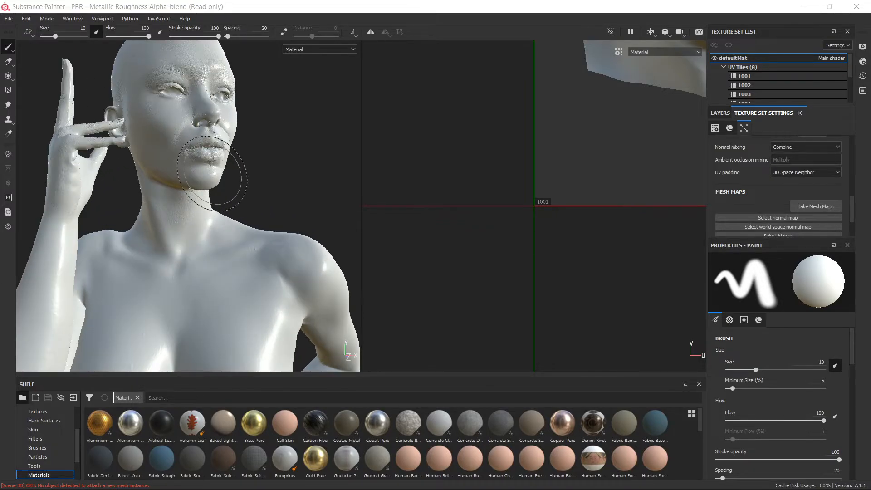
{"action": "scroll", "coordinate": [223, 179], "scroll_direction": "down", "scroll_amount": 6}
{"action": "mouse_move", "coordinate": [238, 210]}
{"action": "left_mouse_down", "text": "alt"}
{"action": "mouse_move", "coordinate": [234, 219]}
{"action": "mouse_move", "coordinate": [168, 230]}
{"action": "mouse_move", "coordinate": [214, 251]}
{"action": "mouse_move", "coordinate": [250, 223]}
{"action": "left_mouse_up", "text": "alt"}
{"action": "scroll", "coordinate": [252, 181], "scroll_direction": "up", "scroll_amount": 3}
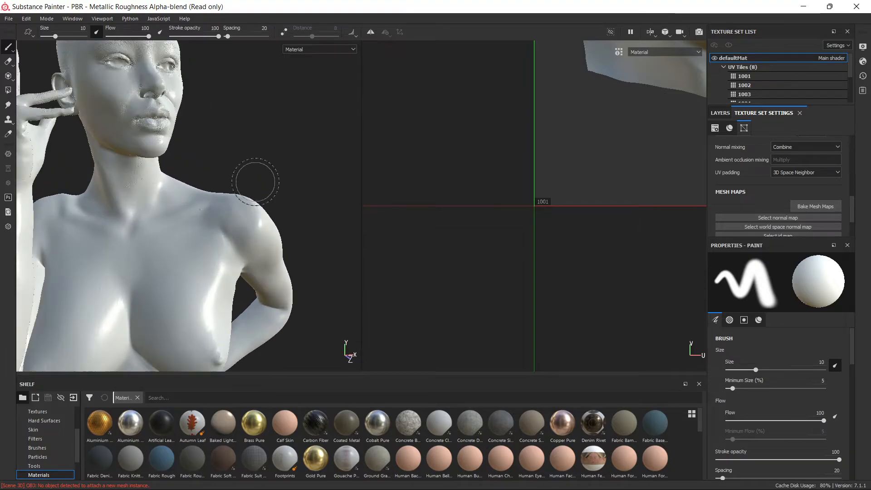
{"action": "scroll", "coordinate": [250, 182], "scroll_direction": "down", "scroll_amount": 5}
{"action": "scroll", "coordinate": [251, 183], "scroll_direction": "up", "scroll_amount": 2}
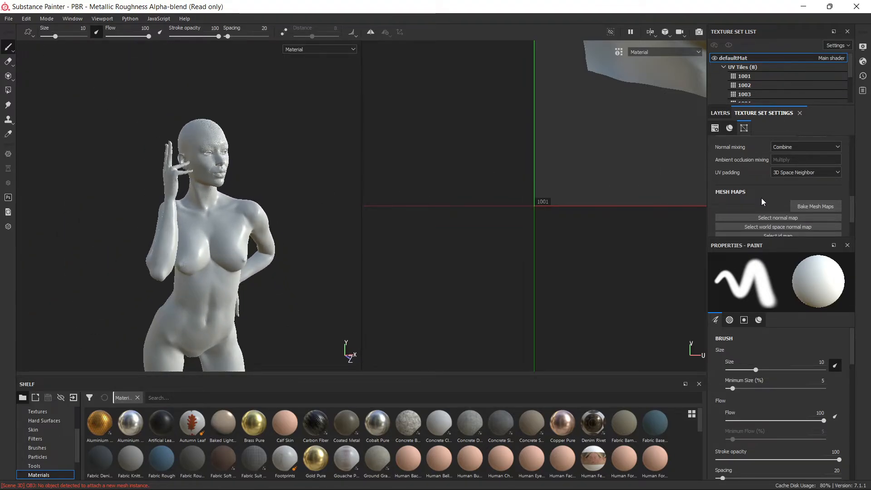
- Look through the defaultMat texture set's general properties, channels and mesh maps
{"action": "scroll", "coordinate": [761, 198], "scroll_direction": "down", "scroll_amount": 2}
{"action": "scroll", "coordinate": [761, 197], "scroll_direction": "up", "scroll_amount": 6}
{"action": "scroll", "coordinate": [767, 172], "scroll_direction": "up", "scroll_amount": 1}
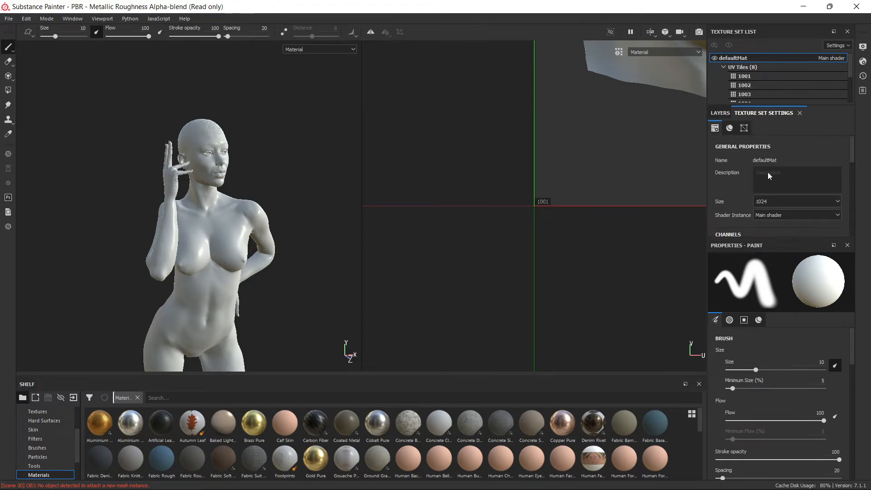
{"action": "scroll", "coordinate": [793, 184], "scroll_direction": "down", "scroll_amount": 3}
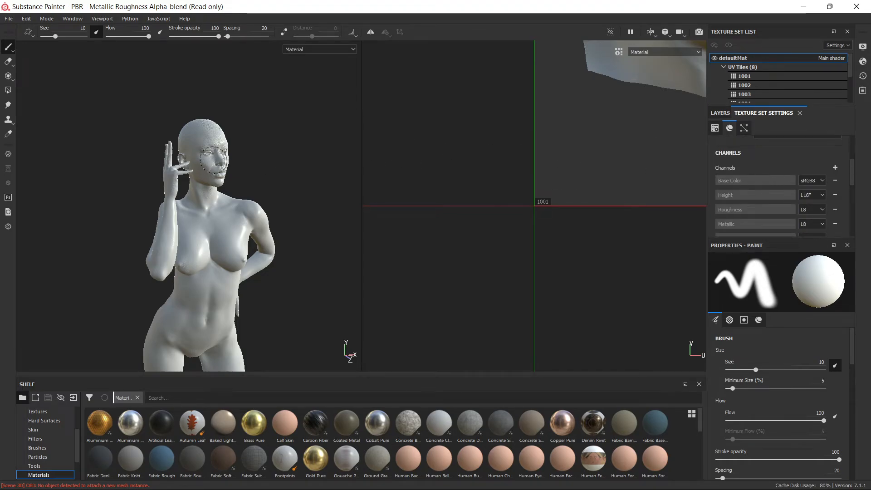
{"action": "scroll", "coordinate": [744, 200], "scroll_direction": "up", "scroll_amount": 4}
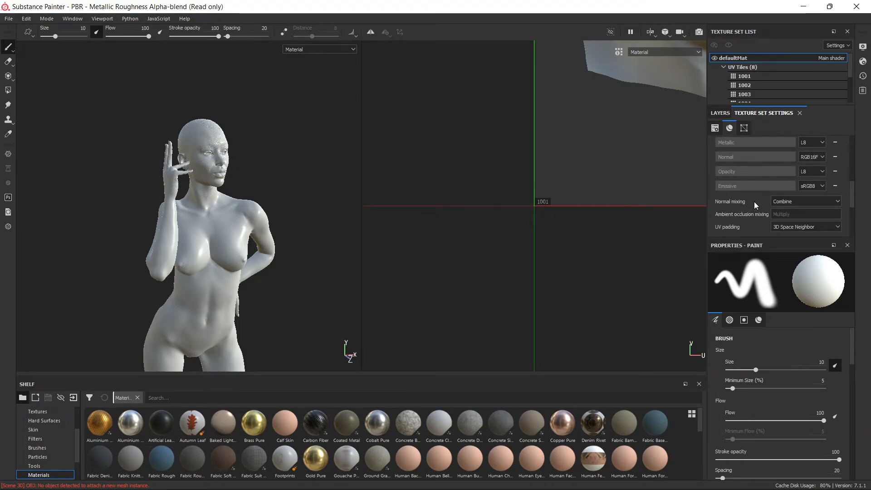
{"action": "left_click", "coordinate": [720, 113]}
{"action": "left_click", "coordinate": [763, 114]}
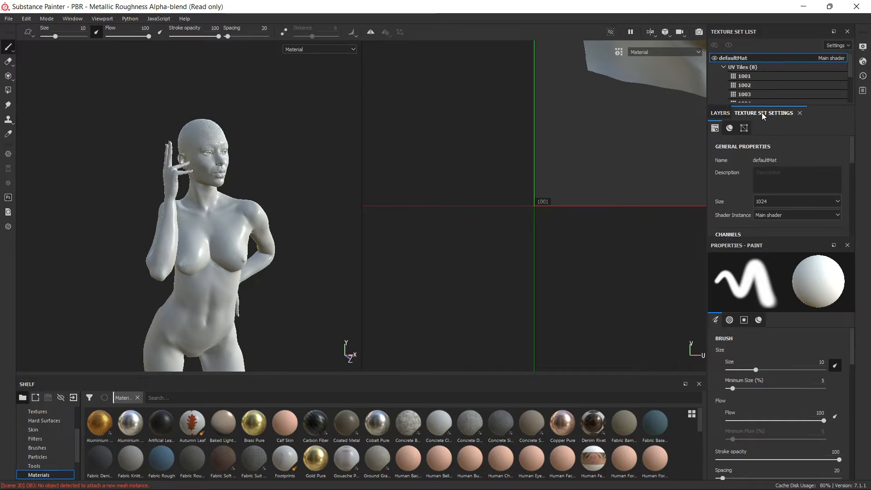
{"action": "scroll", "coordinate": [785, 154], "scroll_direction": "down", "scroll_amount": 6}
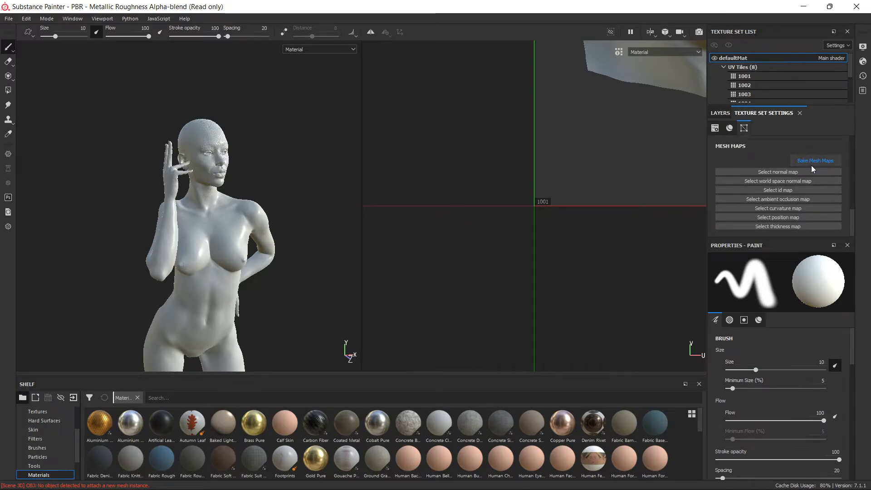
{"action": "left_click", "coordinate": [813, 162]}
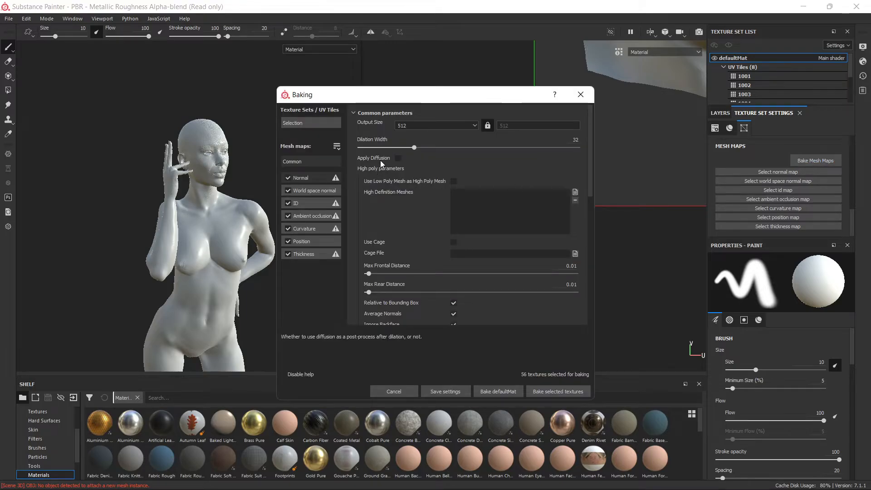
{"action": "left_click", "coordinate": [202, 162]}
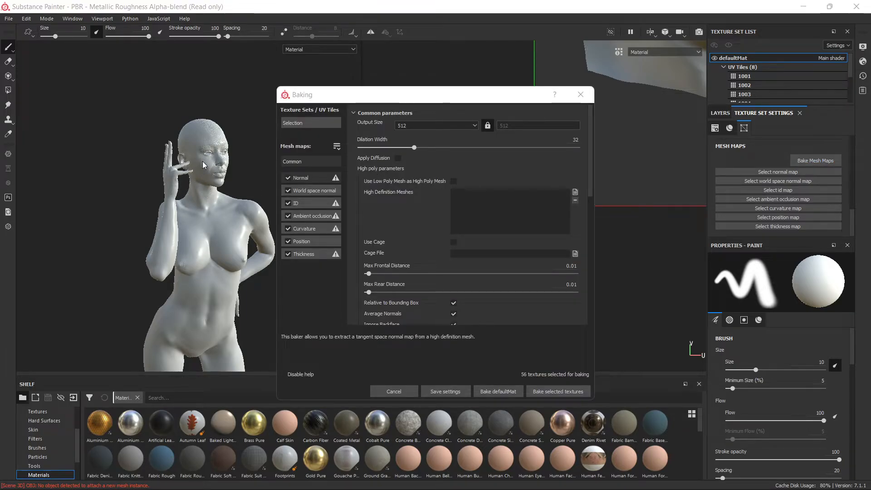
{"action": "scroll", "coordinate": [436, 212], "scroll_direction": "down", "scroll_amount": 1}
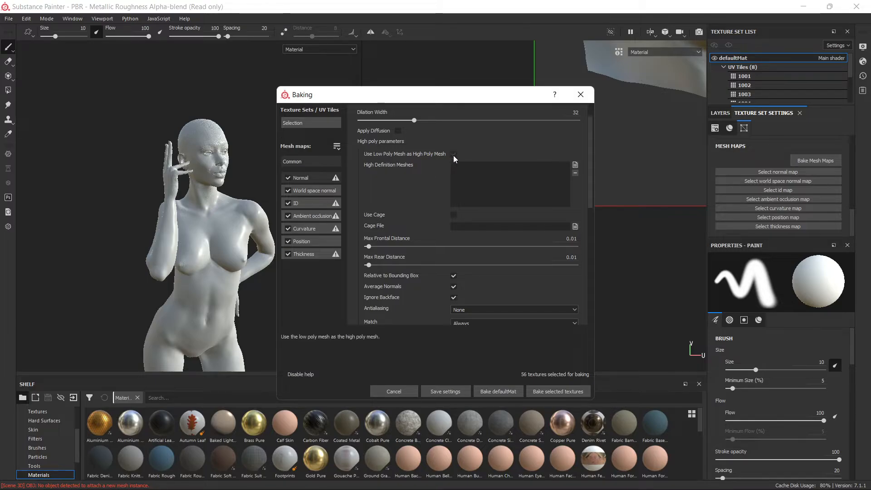
{"action": "scroll", "coordinate": [453, 264], "scroll_direction": "down", "scroll_amount": 2}
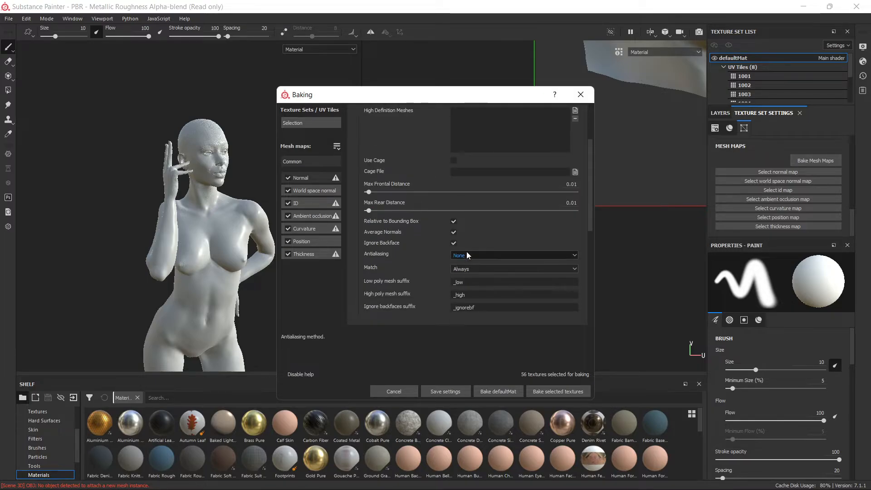
{"action": "left_click", "coordinate": [467, 256]}
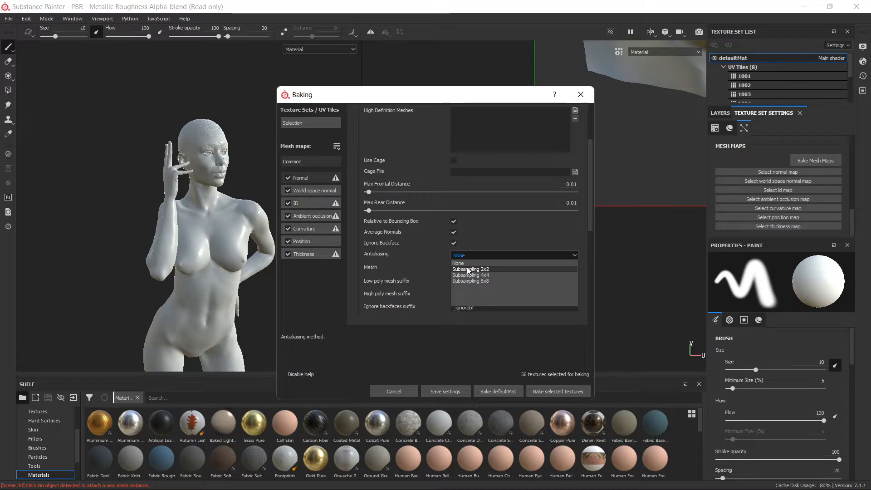
{"action": "left_click", "coordinate": [467, 268]}
{"action": "scroll", "coordinate": [436, 265], "scroll_direction": "down", "scroll_amount": 1}
{"action": "scroll", "coordinate": [423, 270], "scroll_direction": "up", "scroll_amount": 1}
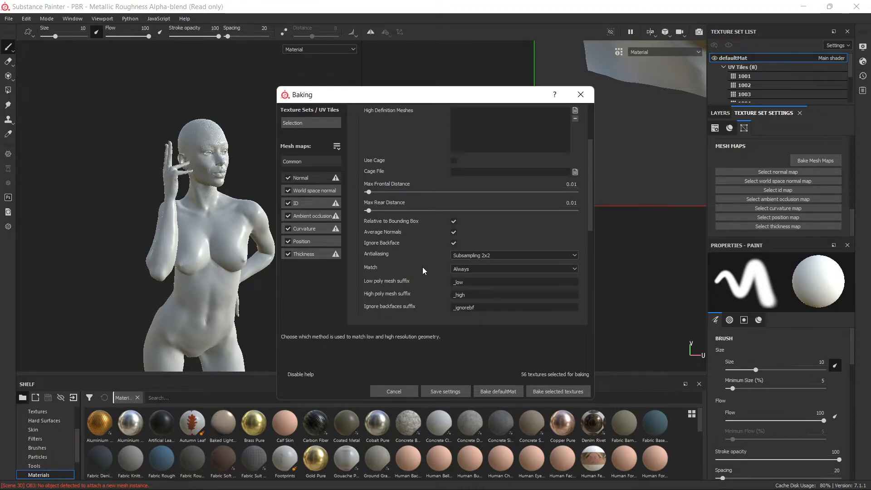
{"action": "scroll", "coordinate": [415, 238], "scroll_direction": "up", "scroll_amount": 3}
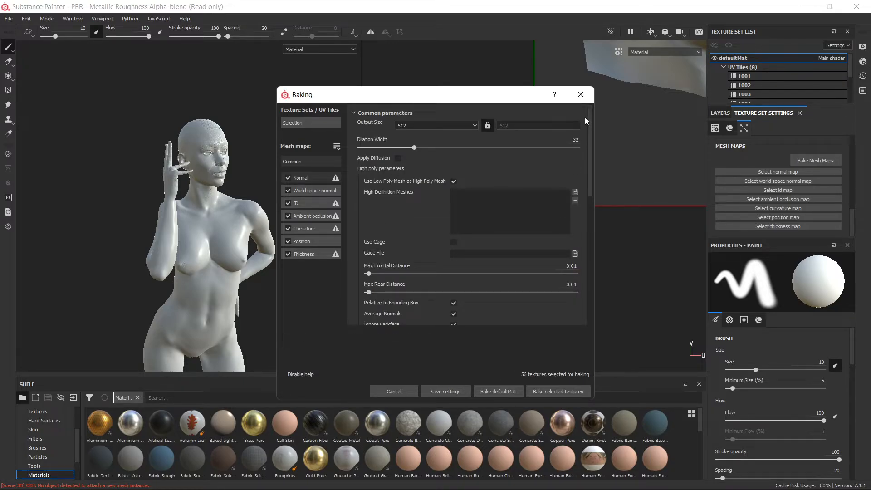
{"action": "left_click", "coordinate": [580, 94]}
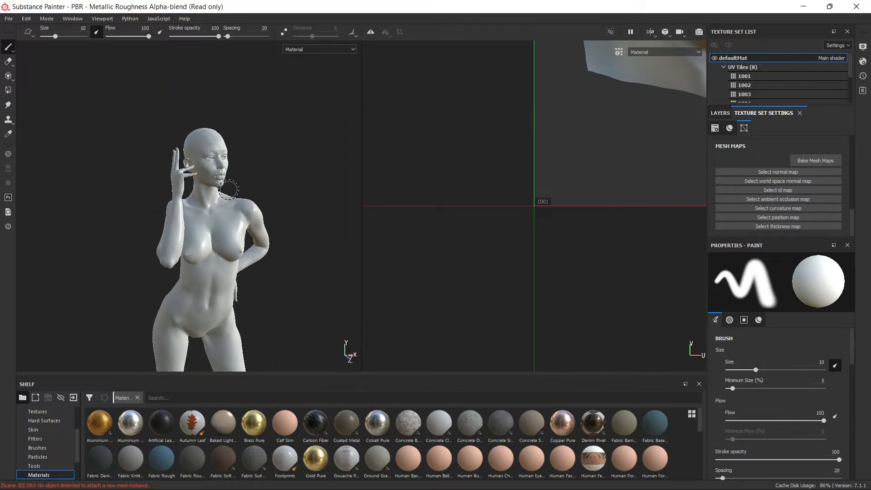
- Add a fill layer above Layer 1 in the layer stack
{"action": "scroll", "coordinate": [228, 190], "scroll_direction": "up", "scroll_amount": 4}
{"action": "scroll", "coordinate": [237, 206], "scroll_direction": "down", "scroll_amount": 2}
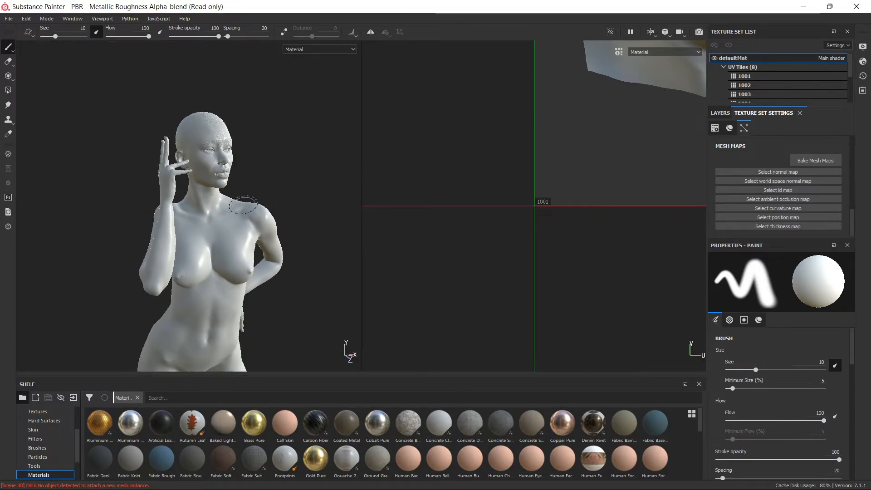
{"action": "left_click", "coordinate": [719, 112]}
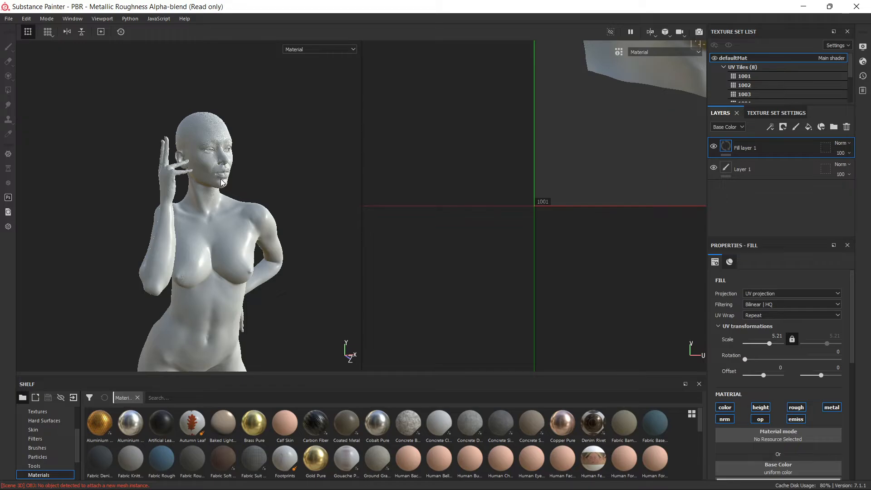
{"action": "scroll", "coordinate": [221, 182], "scroll_direction": "up", "scroll_amount": 1}
{"action": "scroll", "coordinate": [221, 186], "scroll_direction": "down", "scroll_amount": 2}
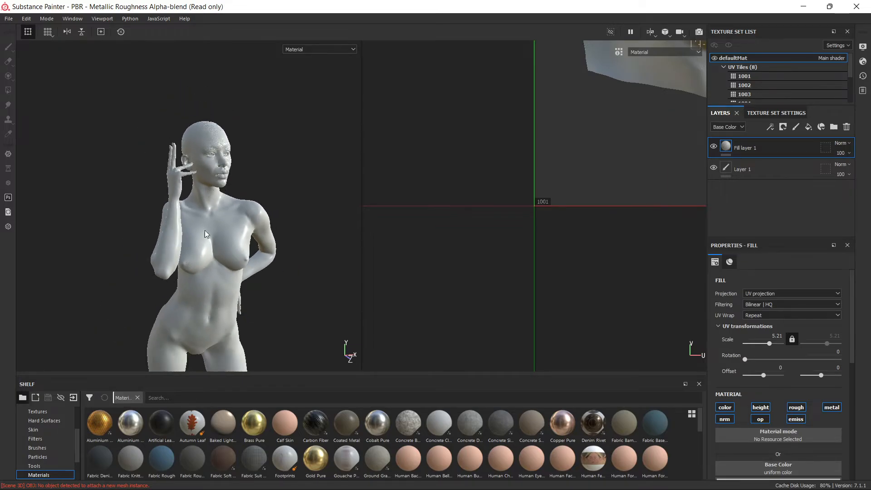
- Try a Soft 1LowC environment, switch the lighting to the second Soft 1Front environment, and rotate the light around the figure
{"action": "scroll", "coordinate": [49, 463], "scroll_direction": "down", "scroll_amount": 2}
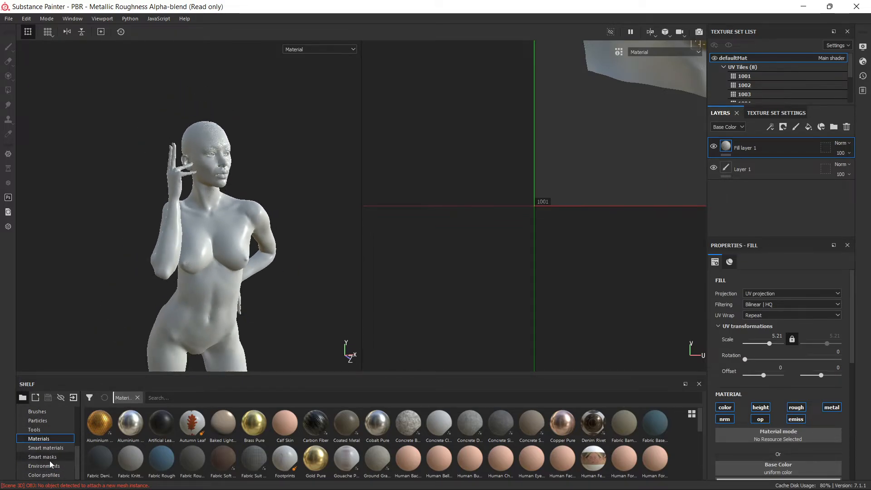
{"action": "left_click", "coordinate": [51, 467]}
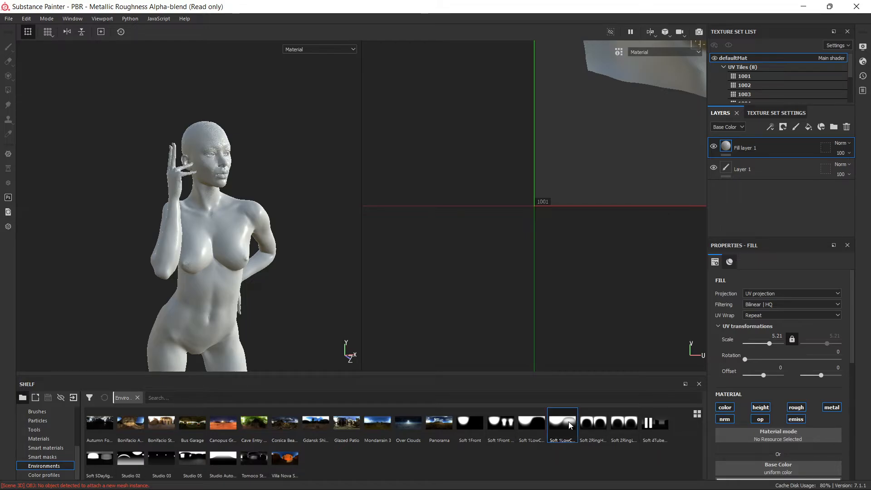
{"action": "right_click_drag", "start_coordinate": [250, 217], "coordinate": [242, 160], "text": "shift"}
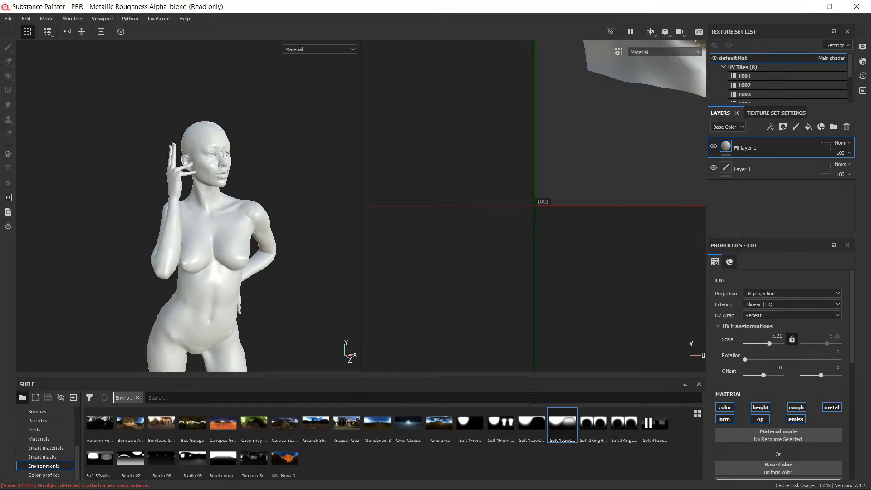
{"action": "left_click", "coordinate": [514, 424]}
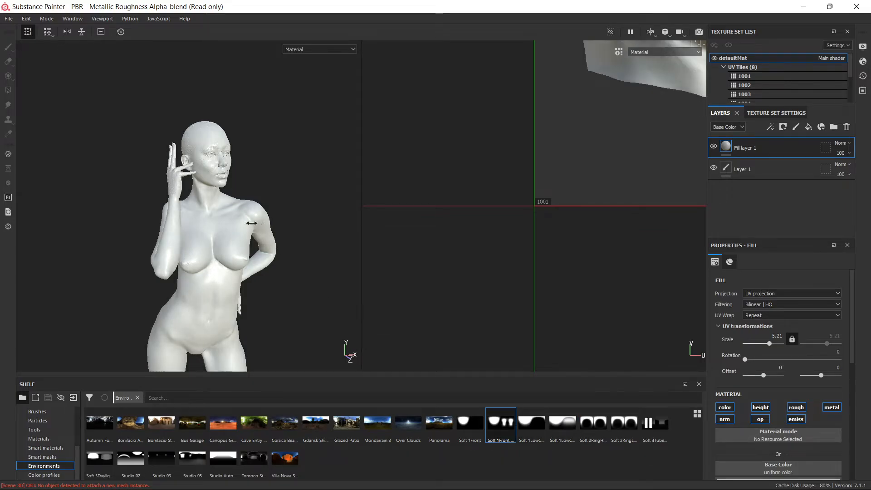
{"action": "right_click_drag", "start_coordinate": [269, 237], "coordinate": [251, 181], "text": "shift"}
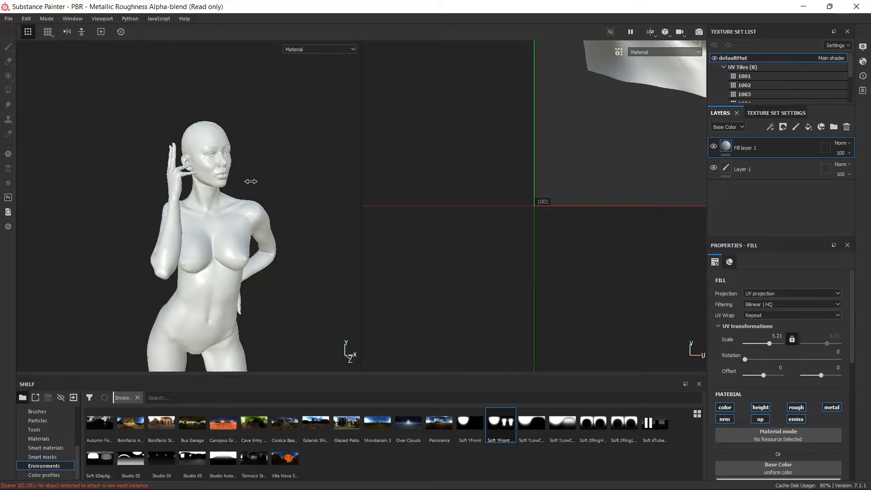
- Examine the figure's face and shoulders from the front under the new environment lighting
{"action": "scroll", "coordinate": [251, 173], "scroll_direction": "down", "scroll_amount": 3}
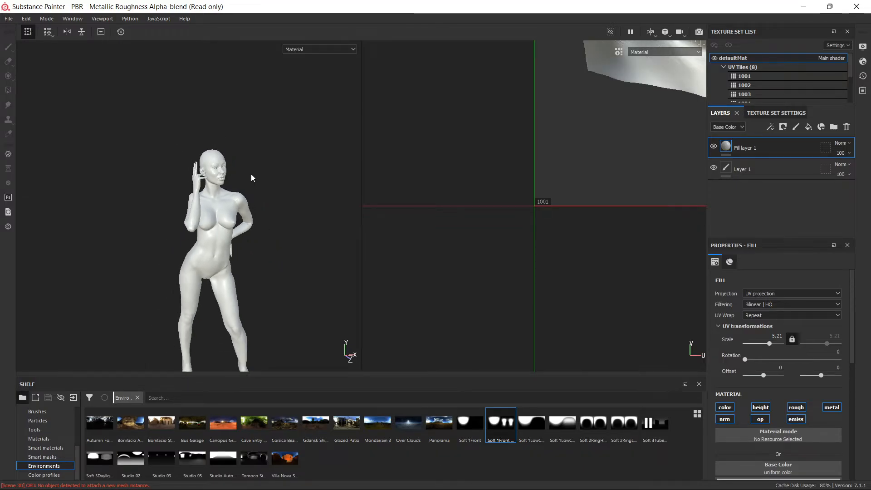
{"action": "scroll", "coordinate": [251, 173], "scroll_direction": "up", "scroll_amount": 4}
{"action": "left_click_drag", "start_coordinate": [251, 173], "coordinate": [222, 177], "text": "alt"}
{"action": "middle_click_drag", "start_coordinate": [222, 178], "coordinate": [226, 238], "text": "alt"}
{"action": "scroll", "coordinate": [226, 239], "scroll_direction": "down", "scroll_amount": 4}
{"action": "scroll", "coordinate": [227, 242], "scroll_direction": "up", "scroll_amount": 3}
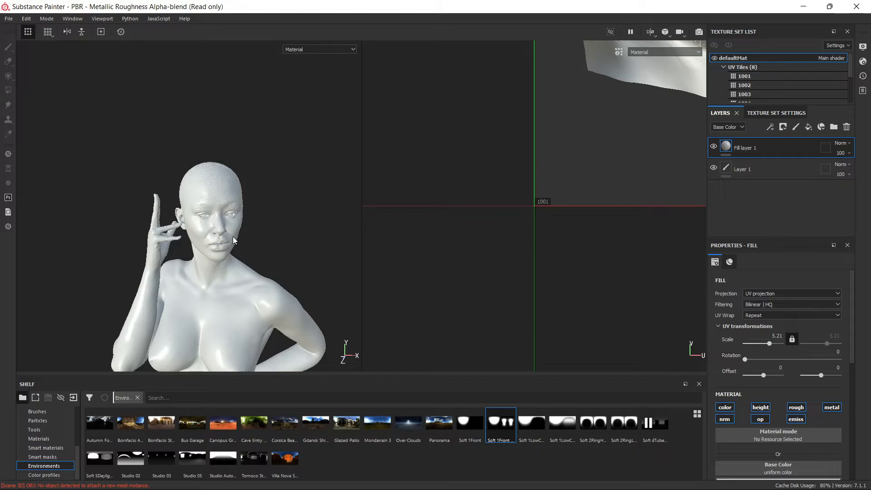
- Show the shelf's textures and bake all mesh maps at 512 with the low poly mesh as high poly mesh and Subsampling 2x2
{"action": "scroll", "coordinate": [61, 418], "scroll_direction": "up", "scroll_amount": 3}
{"action": "left_click", "coordinate": [37, 457]}
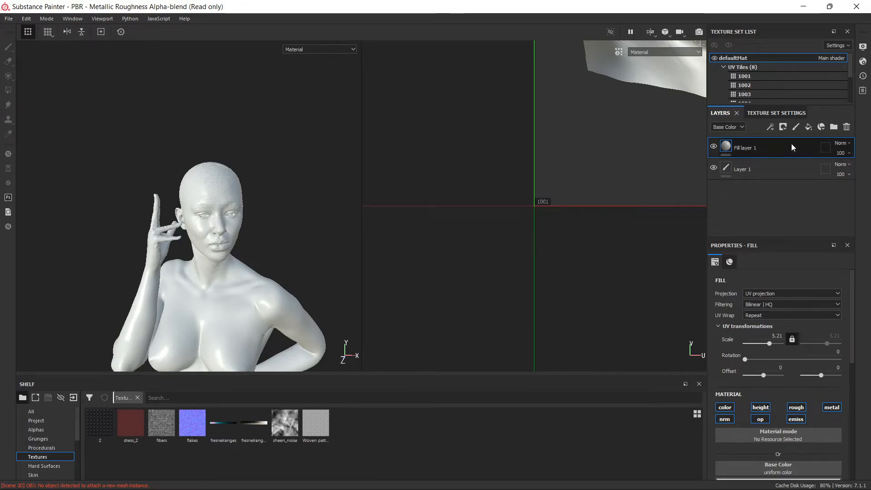
{"action": "left_click", "coordinate": [775, 117]}
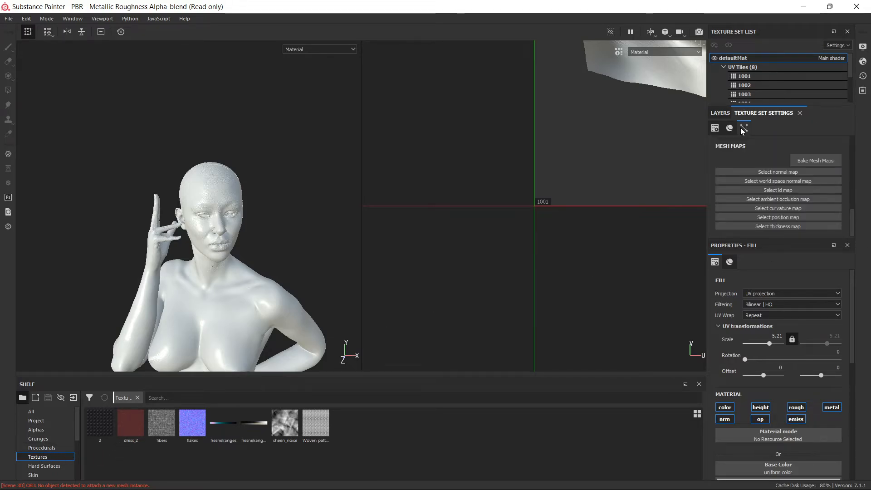
{"action": "left_click", "coordinate": [800, 160]}
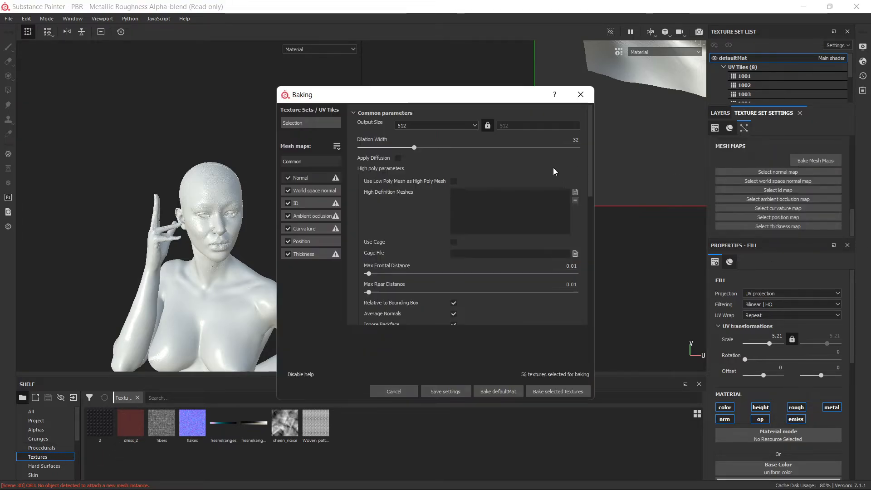
{"action": "left_click", "coordinate": [454, 181]}
{"action": "scroll", "coordinate": [490, 225], "scroll_direction": "down", "scroll_amount": 2}
{"action": "scroll", "coordinate": [491, 225], "scroll_direction": "down", "scroll_amount": 1}
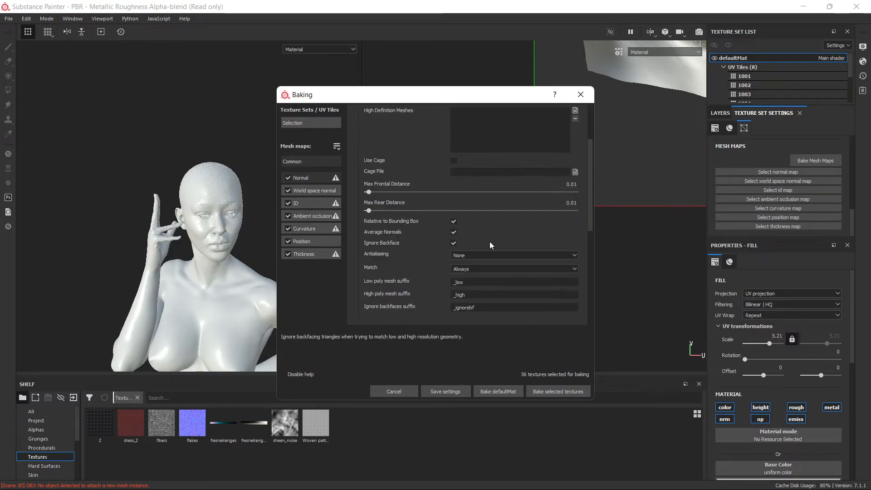
{"action": "left_click", "coordinate": [490, 255]}
{"action": "left_click", "coordinate": [490, 270]}
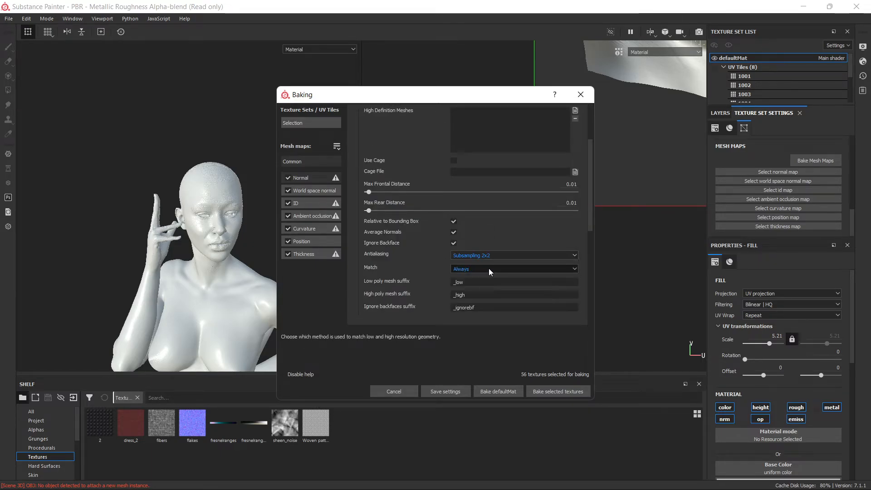
{"action": "left_click", "coordinate": [543, 392]}
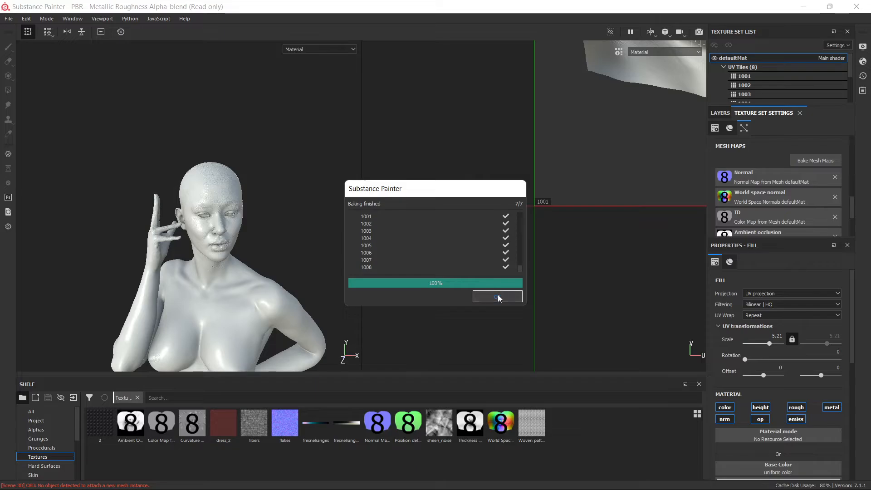
{"action": "left_click", "coordinate": [498, 296]}
- Limit Fill layer 1 to the color channel by disabling height, rough, metal, nrm, op and emiss
{"action": "left_click", "coordinate": [727, 112]}
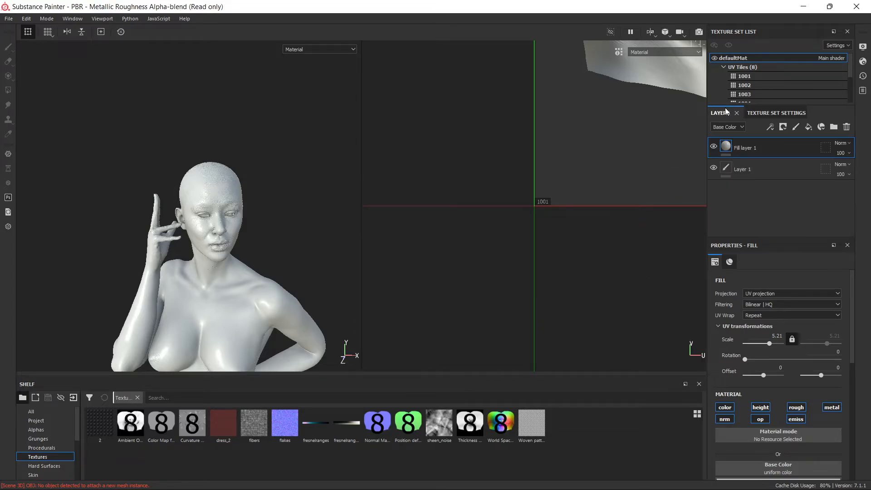
{"action": "scroll", "coordinate": [125, 247], "scroll_direction": "up", "scroll_amount": 2}
{"action": "scroll", "coordinate": [125, 247], "scroll_direction": "down", "scroll_amount": 2}
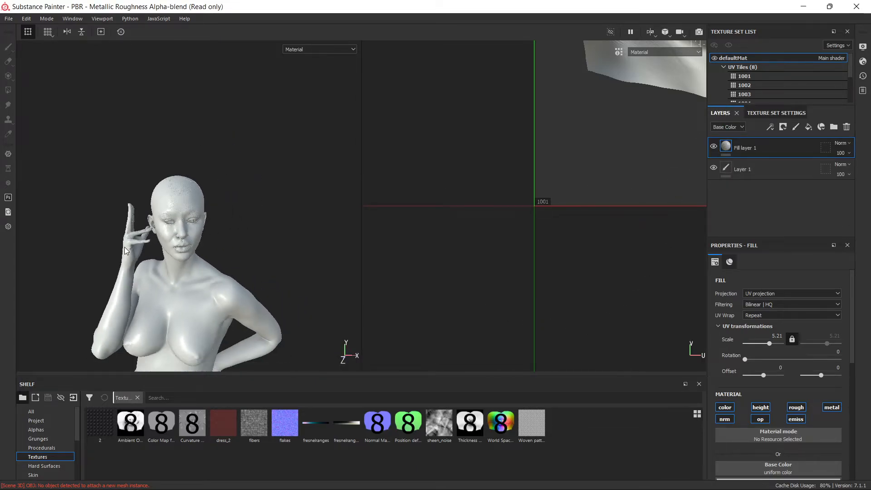
{"action": "middle_click_drag", "start_coordinate": [195, 297], "coordinate": [202, 231]}
{"action": "scroll", "coordinate": [210, 185], "scroll_direction": "up", "scroll_amount": 2}
{"action": "scroll", "coordinate": [201, 231], "scroll_direction": "up", "scroll_amount": 1}
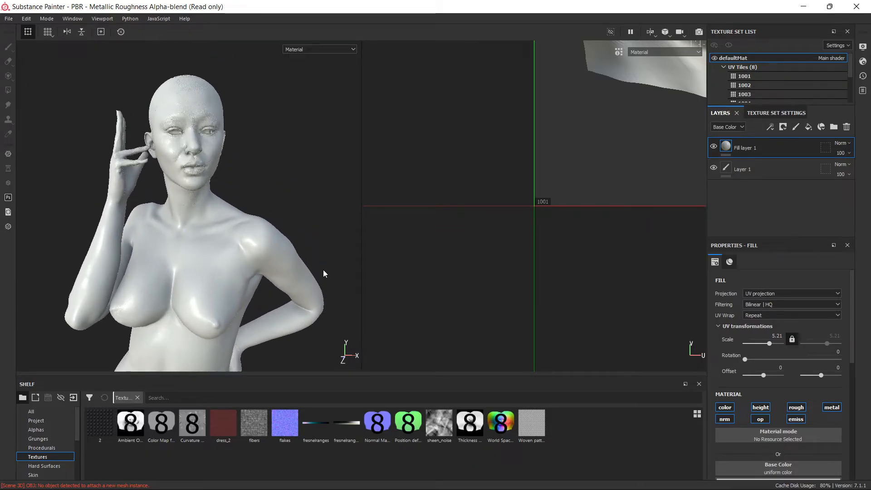
{"action": "left_click", "coordinate": [728, 419]}
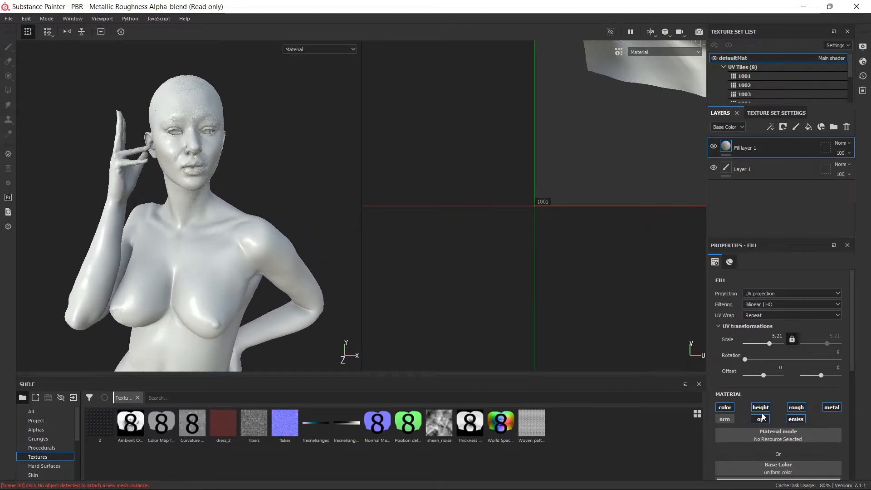
{"action": "left_click", "coordinate": [761, 417]}
{"action": "left_click", "coordinate": [761, 407]}
{"action": "left_click", "coordinate": [796, 407]}
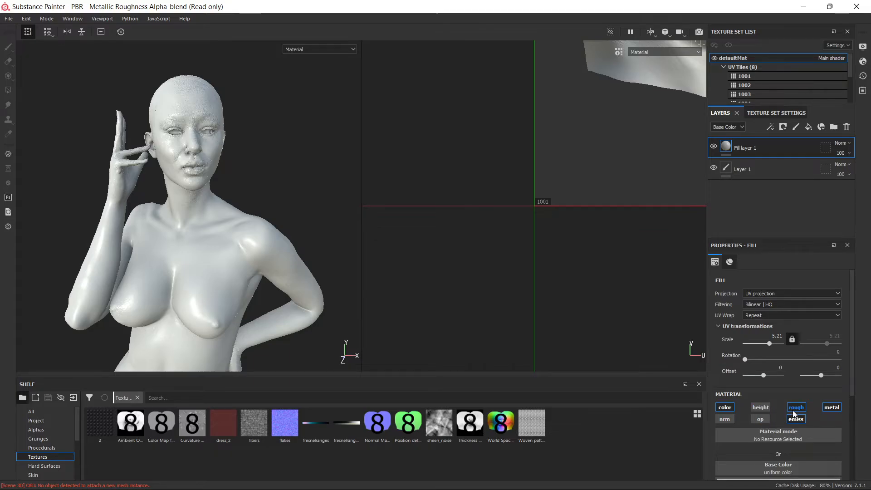
{"action": "left_click", "coordinate": [795, 419]}
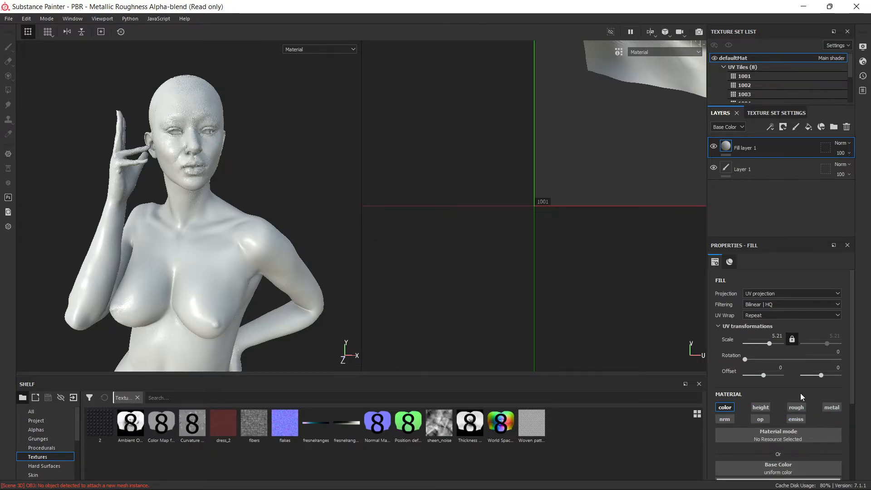
- Examine the shading of the figure's face, neck and raised hand at different distances in the material view
{"action": "scroll", "coordinate": [197, 200], "scroll_direction": "up", "scroll_amount": 3}
{"action": "scroll", "coordinate": [183, 191], "scroll_direction": "down", "scroll_amount": 5}
{"action": "scroll", "coordinate": [182, 191], "scroll_direction": "up", "scroll_amount": 3}
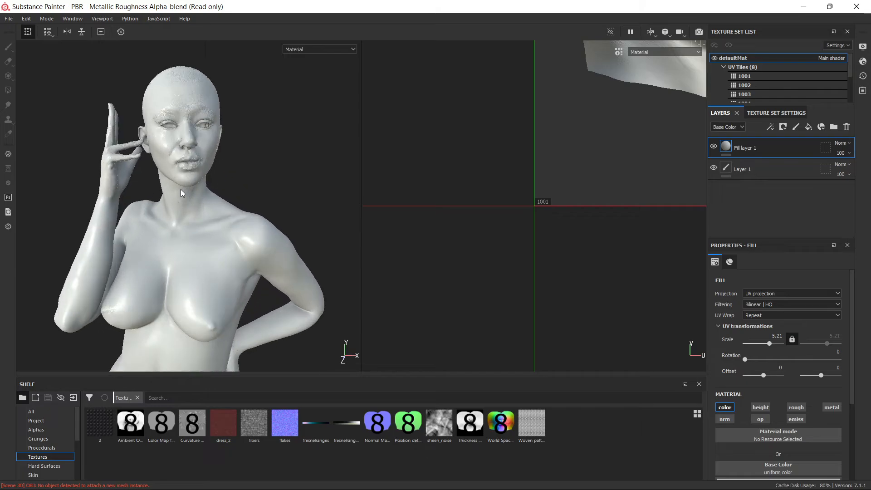
{"action": "scroll", "coordinate": [181, 241], "scroll_direction": "up", "scroll_amount": 2}
{"action": "scroll", "coordinate": [184, 245], "scroll_direction": "up", "scroll_amount": 2}
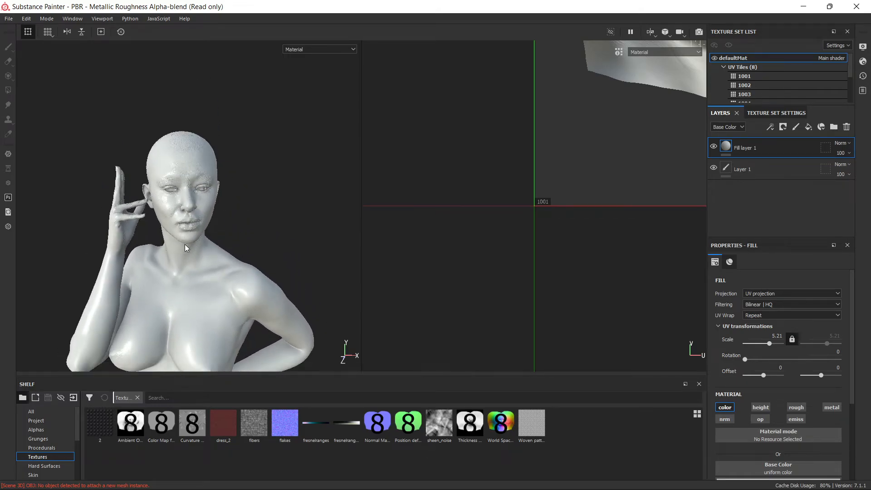
{"action": "scroll", "coordinate": [185, 245], "scroll_direction": "down", "scroll_amount": 2}
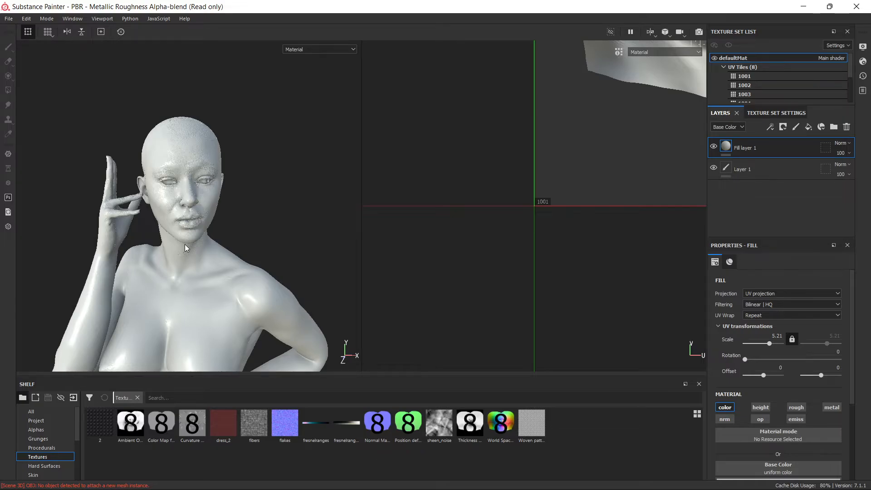
{"action": "scroll", "coordinate": [199, 245], "scroll_direction": "up", "scroll_amount": 2}
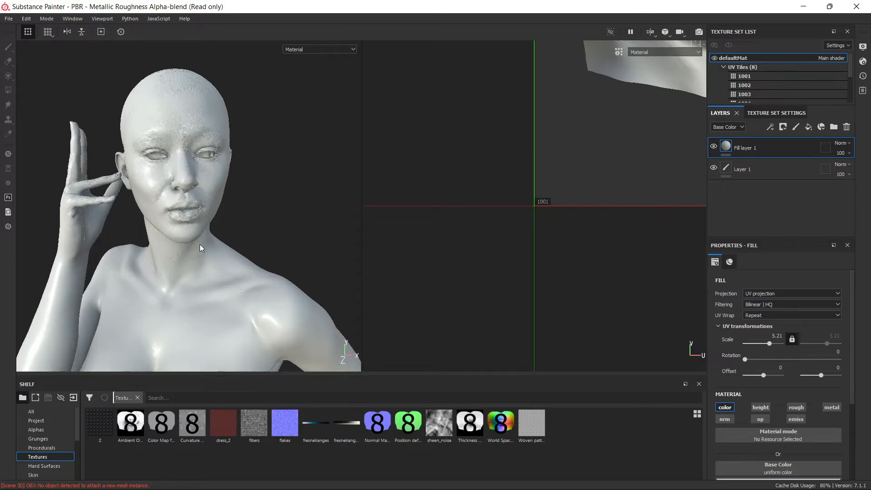
{"action": "scroll", "coordinate": [199, 244], "scroll_direction": "down", "scroll_amount": 3}
{"action": "scroll", "coordinate": [200, 244], "scroll_direction": "up", "scroll_amount": 2}
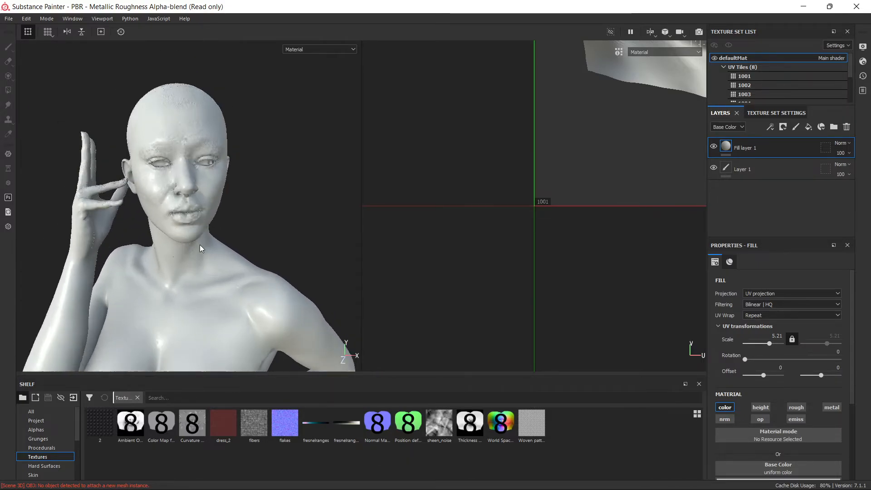
{"action": "scroll", "coordinate": [199, 244], "scroll_direction": "up", "scroll_amount": 3}
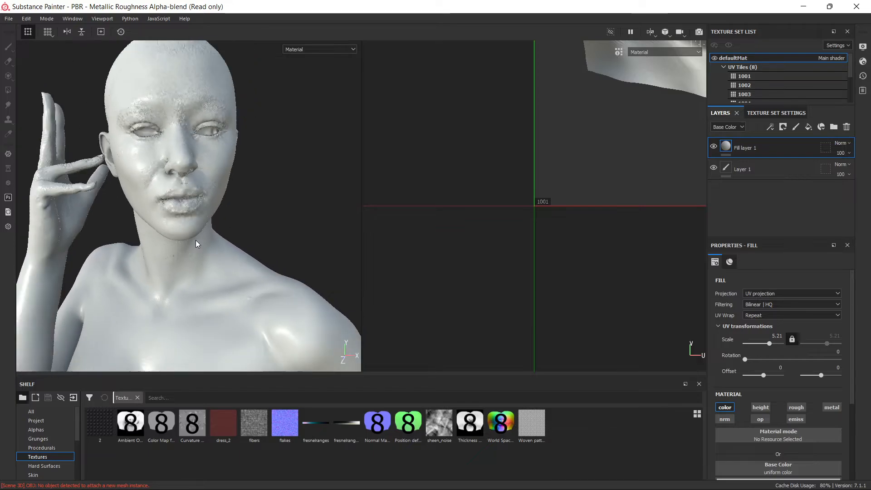
{"action": "scroll", "coordinate": [196, 241], "scroll_direction": "down", "scroll_amount": 2}
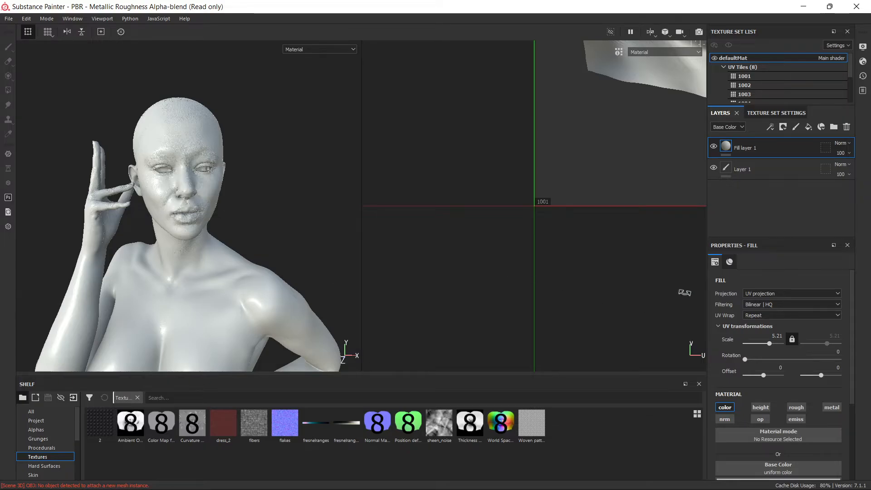
- Assign the baked Thickness map to Fill layer 1's base color and compare it in the material and base color views
{"action": "scroll", "coordinate": [745, 410], "scroll_direction": "down", "scroll_amount": 1}
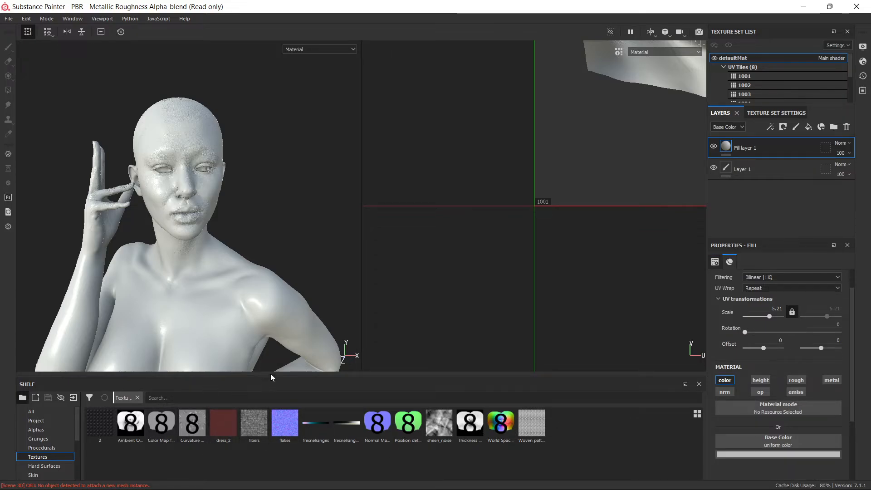
{"action": "scroll", "coordinate": [251, 328], "scroll_direction": "up", "scroll_amount": 3}
{"action": "scroll", "coordinate": [251, 328], "scroll_direction": "down", "scroll_amount": 3}
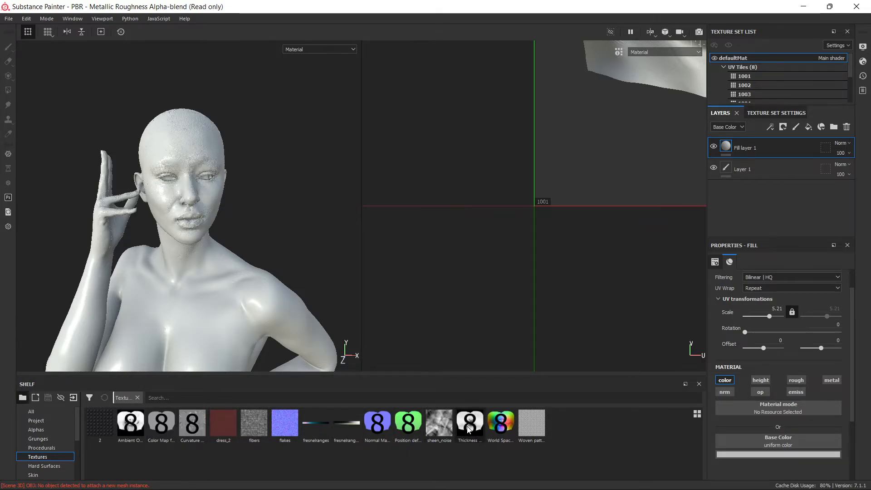
{"action": "mouse_move", "coordinate": [468, 429]}
{"action": "left_mouse_down"}
{"action": "mouse_move", "coordinate": [751, 440]}
{"action": "mouse_move", "coordinate": [558, 442]}
{"action": "mouse_move", "coordinate": [721, 441]}
{"action": "left_mouse_up"}
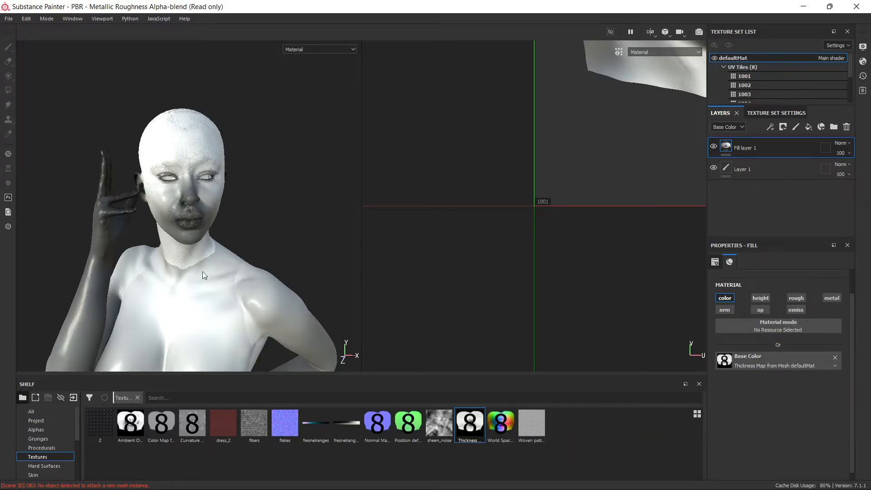
{"action": "scroll", "coordinate": [171, 259], "scroll_direction": "down", "scroll_amount": 3}
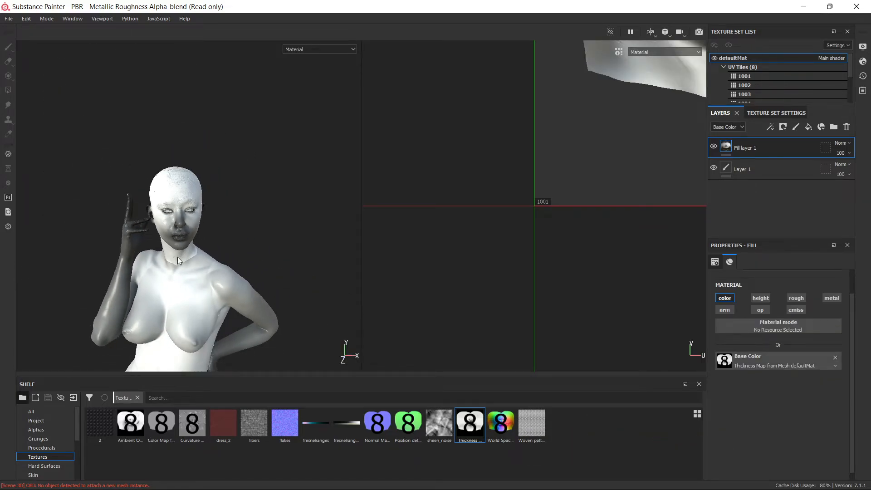
{"action": "key", "text": "c"}
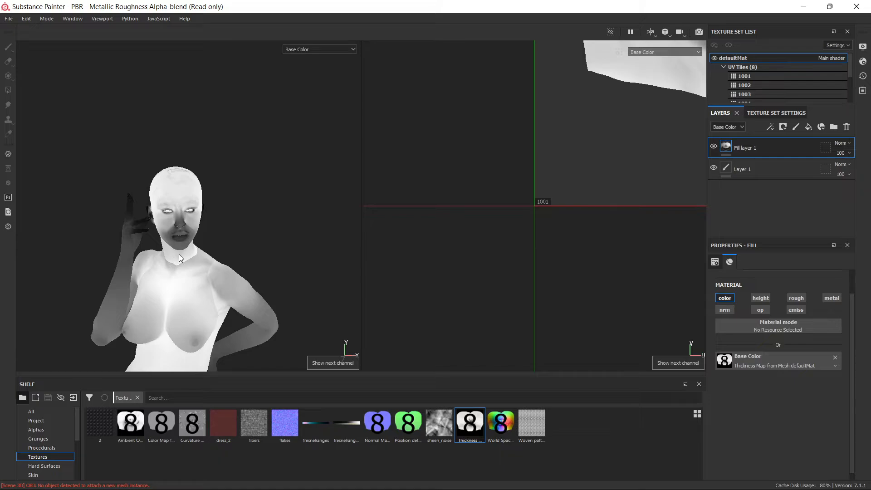
{"action": "key", "text": "m"}
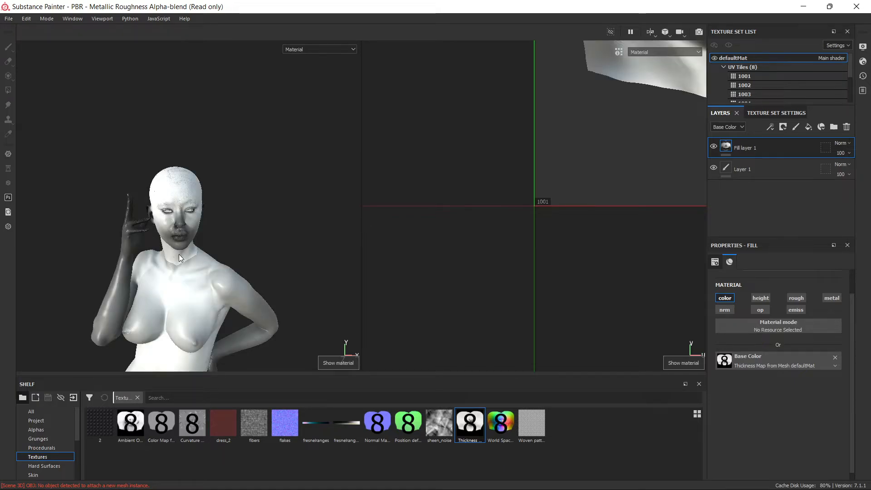
{"action": "key", "text": "c"}
{"action": "left_click_drag", "start_coordinate": [197, 257], "coordinate": [207, 250], "text": "alt"}
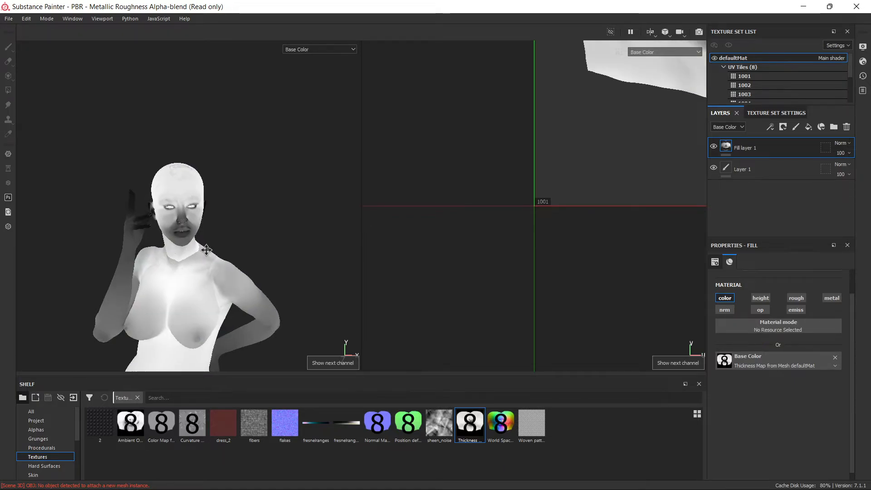
- Add a Levels effect to Fill layer 1's base color and invert it
{"action": "right_click", "coordinate": [760, 146]}
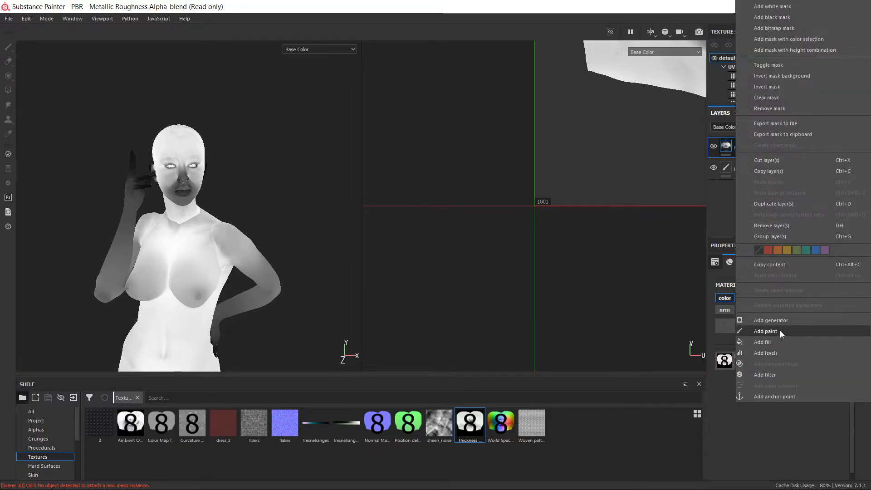
{"action": "left_click", "coordinate": [781, 351]}
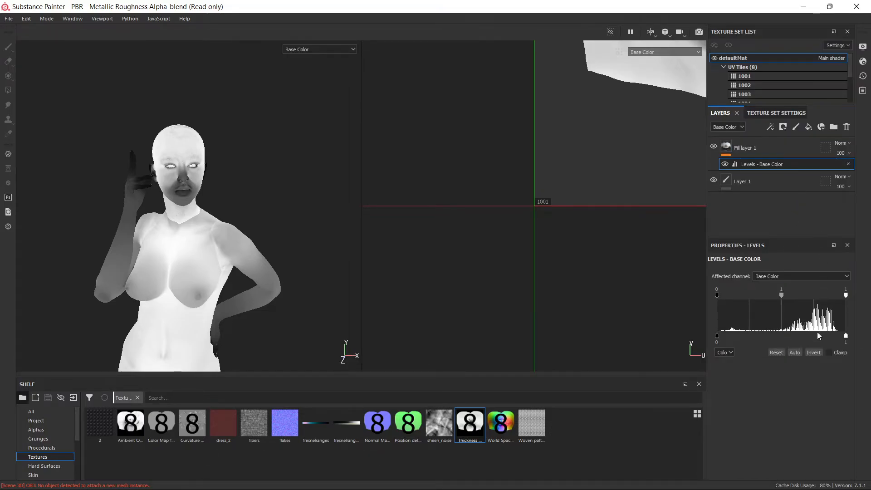
{"action": "scroll", "coordinate": [191, 192], "scroll_direction": "down", "scroll_amount": 2}
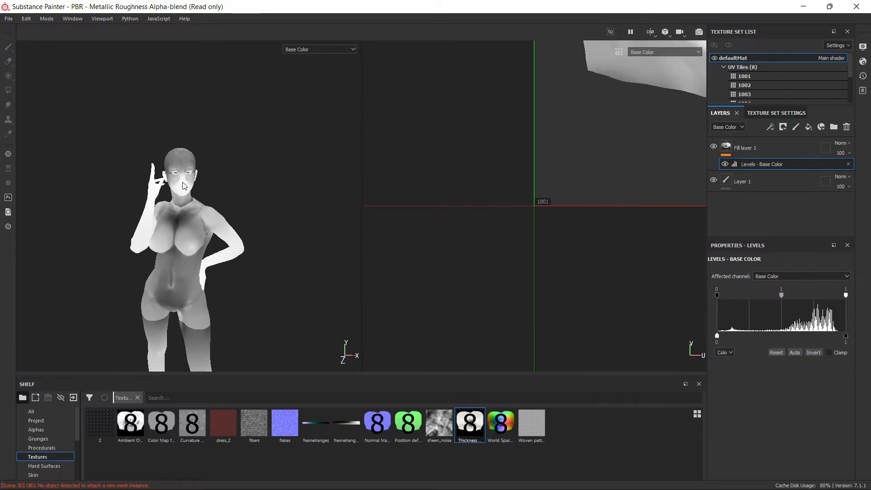
- Examine the inverted thickness shading around the eyes, nose, lips and ears, and across the upper body
{"action": "scroll", "coordinate": [185, 187], "scroll_direction": "up", "scroll_amount": 5}
{"action": "scroll", "coordinate": [184, 187], "scroll_direction": "down", "scroll_amount": 3}
{"action": "scroll", "coordinate": [182, 190], "scroll_direction": "up", "scroll_amount": 5}
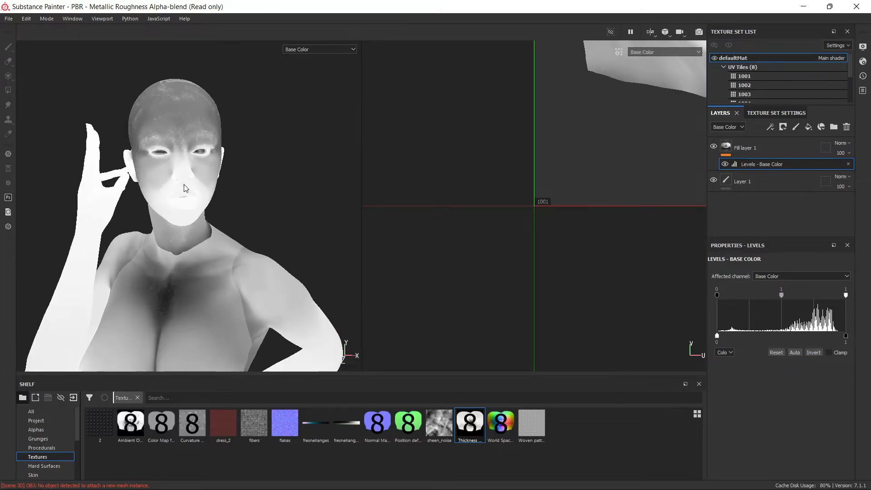
{"action": "scroll", "coordinate": [177, 184], "scroll_direction": "up", "scroll_amount": 3}
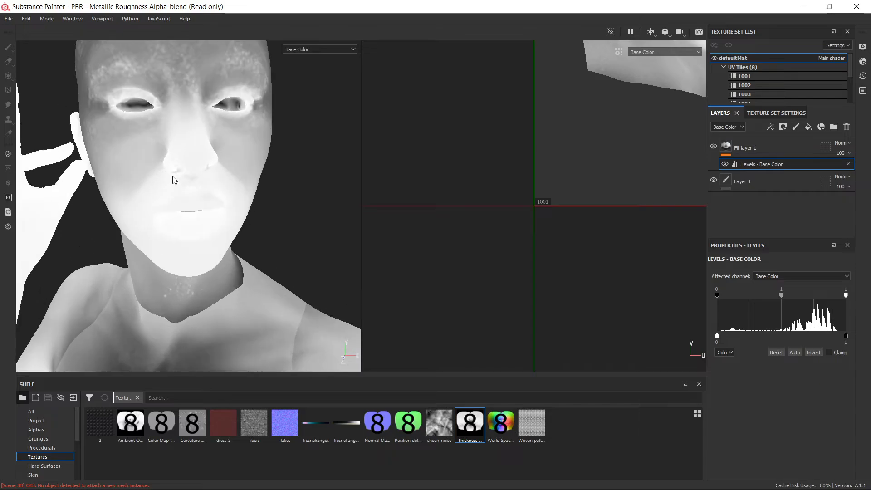
{"action": "scroll", "coordinate": [174, 182], "scroll_direction": "down", "scroll_amount": 3}
{"action": "scroll", "coordinate": [172, 178], "scroll_direction": "up", "scroll_amount": 4}
{"action": "scroll", "coordinate": [169, 177], "scroll_direction": "down", "scroll_amount": 3}
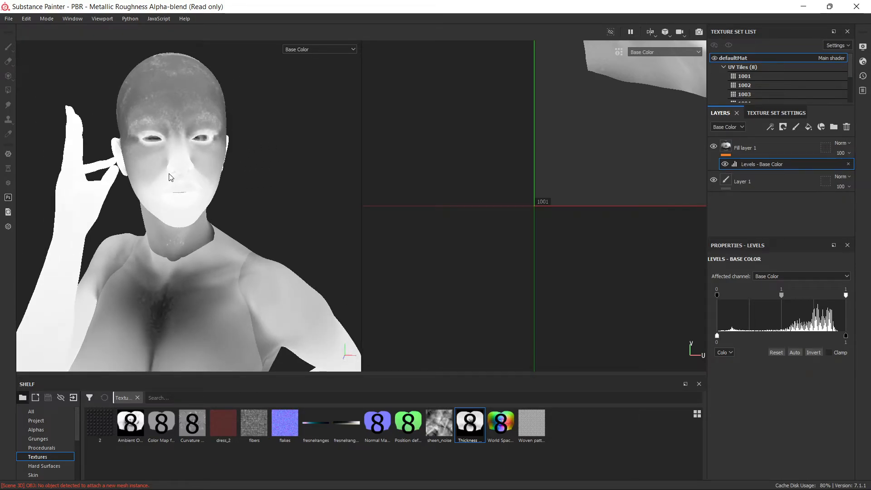
{"action": "scroll", "coordinate": [169, 177], "scroll_direction": "up", "scroll_amount": 3}
{"action": "scroll", "coordinate": [169, 177], "scroll_direction": "down", "scroll_amount": 2}
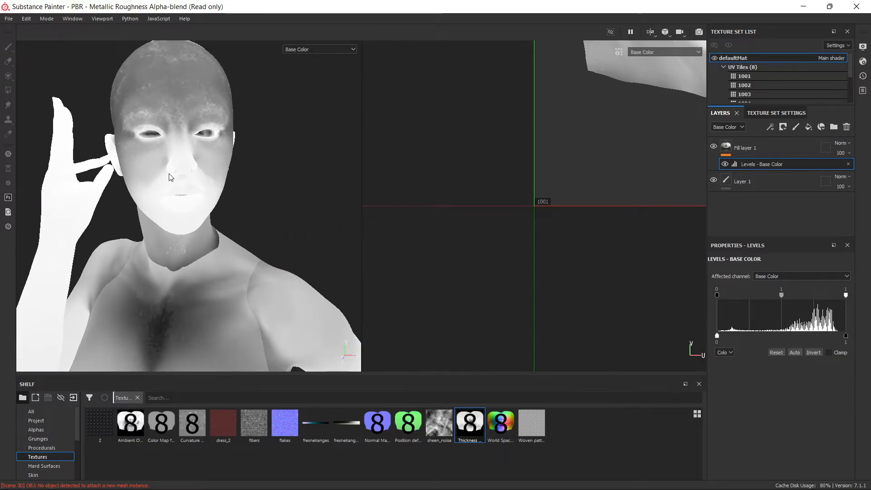
{"action": "mouse_move", "coordinate": [170, 174]}
{"action": "left_mouse_down", "text": "alt"}
{"action": "mouse_move", "coordinate": [274, 166]}
{"action": "mouse_move", "coordinate": [150, 172]}
{"action": "mouse_move", "coordinate": [195, 155]}
{"action": "mouse_move", "coordinate": [245, 165]}
{"action": "mouse_move", "coordinate": [178, 174]}
{"action": "left_mouse_up", "text": "alt"}
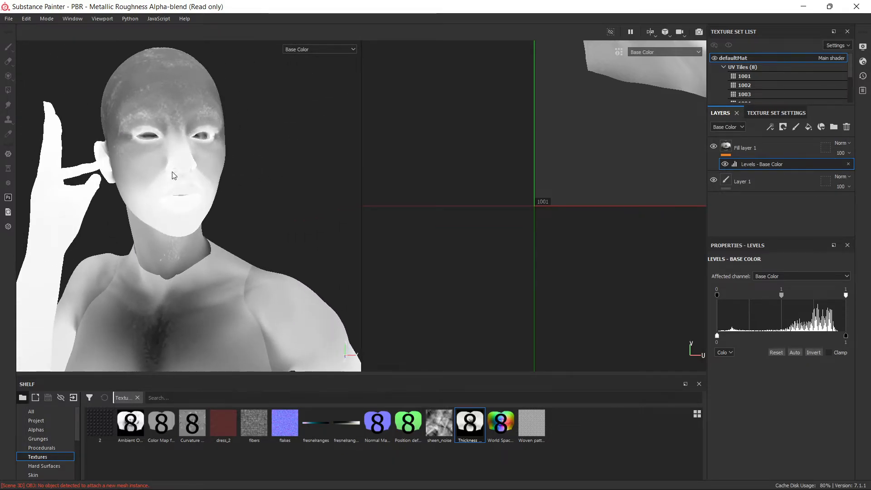
{"action": "scroll", "coordinate": [174, 175], "scroll_direction": "down", "scroll_amount": 3}
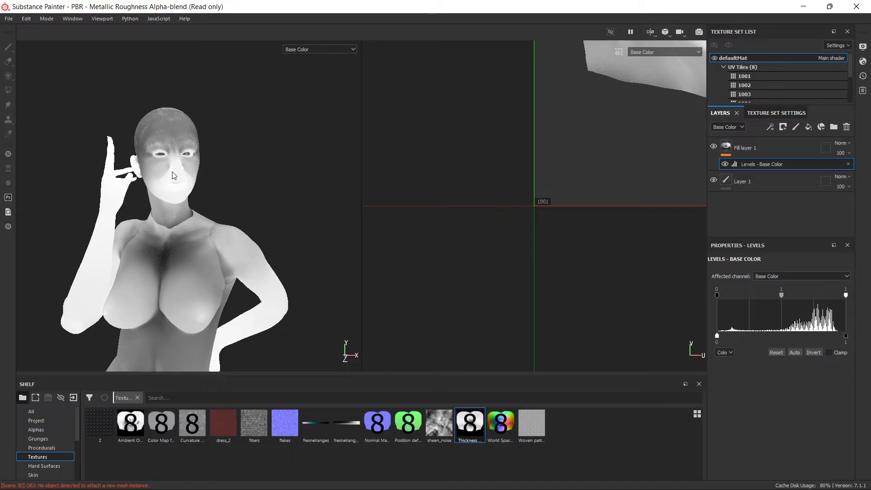
- Toggle the Levels inversion off and back on for comparison, and inspect the inverted thickness over the whole body
{"action": "left_click", "coordinate": [820, 355]}
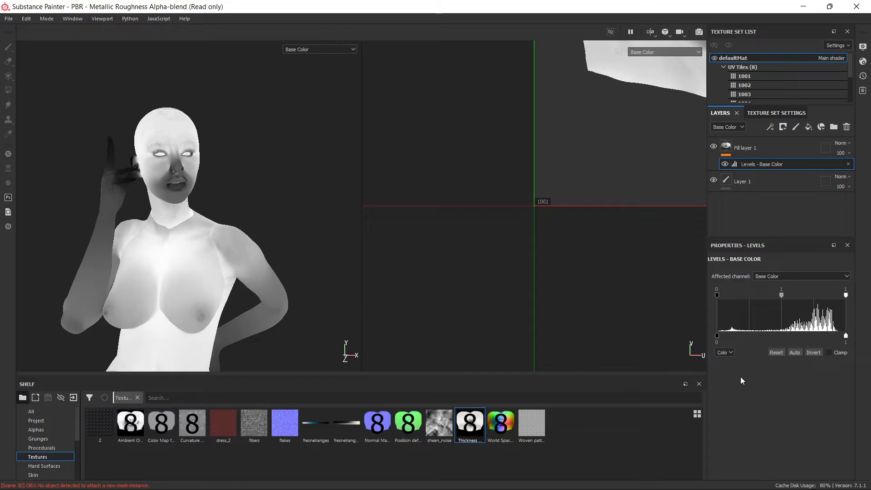
{"action": "left_click", "coordinate": [812, 354]}
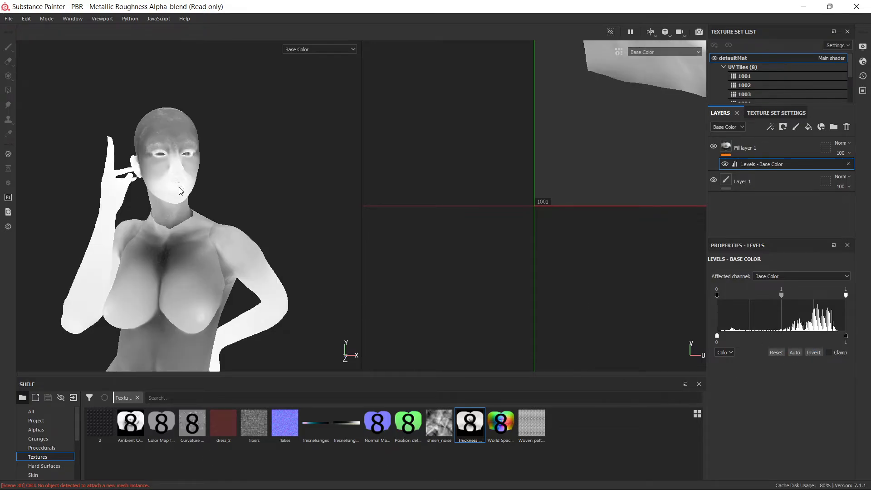
{"action": "scroll", "coordinate": [179, 192], "scroll_direction": "up", "scroll_amount": 3}
{"action": "scroll", "coordinate": [189, 275], "scroll_direction": "down", "scroll_amount": 7}
{"action": "middle_click_drag", "start_coordinate": [174, 322], "coordinate": [203, 113], "text": "alt"}
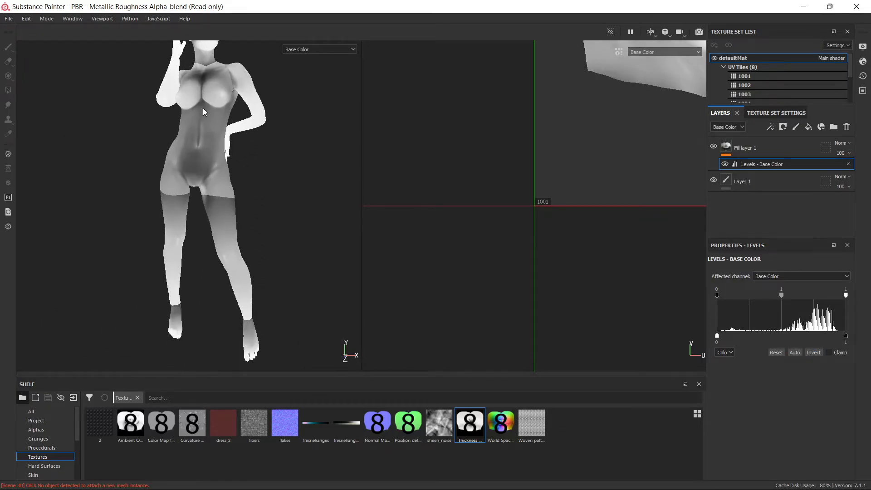
{"action": "scroll", "coordinate": [208, 219], "scroll_direction": "up", "scroll_amount": 2}
{"action": "scroll", "coordinate": [207, 221], "scroll_direction": "down", "scroll_amount": 4}
{"action": "mouse_move", "coordinate": [179, 192]}
{"action": "left_mouse_down", "text": "alt"}
{"action": "mouse_move", "coordinate": [538, 197]}
{"action": "mouse_move", "coordinate": [196, 191]}
{"action": "left_mouse_up", "text": "alt"}
{"action": "middle_click_drag", "start_coordinate": [198, 179], "coordinate": [173, 272], "text": "alt"}
{"action": "scroll", "coordinate": [170, 263], "scroll_direction": "down", "scroll_amount": 2}
{"action": "scroll", "coordinate": [161, 219], "scroll_direction": "up", "scroll_amount": 3}
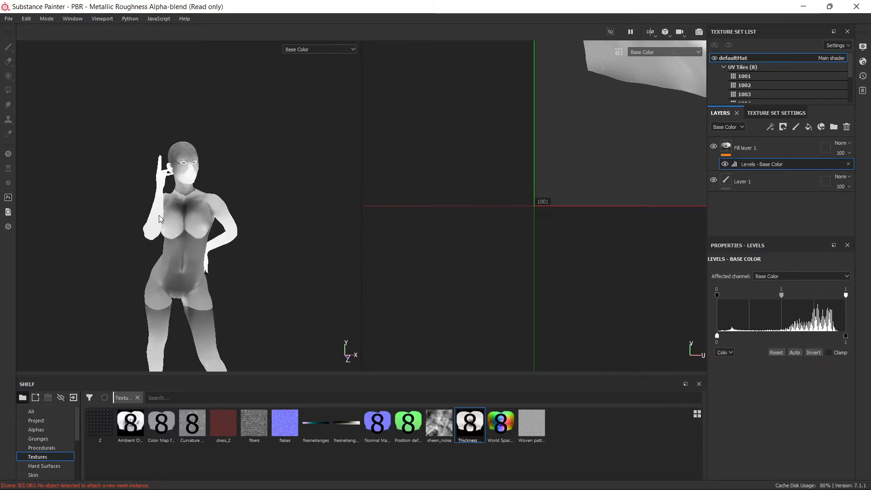
{"action": "scroll", "coordinate": [159, 219], "scroll_direction": "up", "scroll_amount": 4}
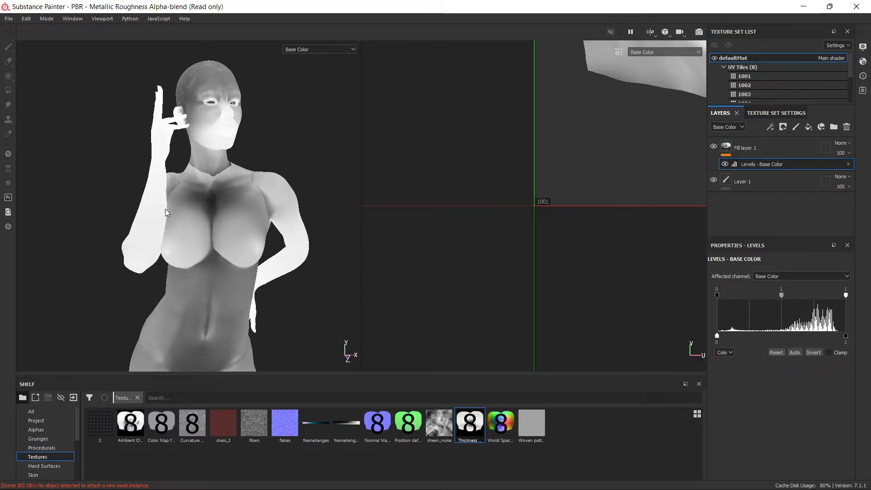
- Add a fill layer above Fill layer 1 and limit it to the color channel
{"action": "left_click", "coordinate": [782, 148]}
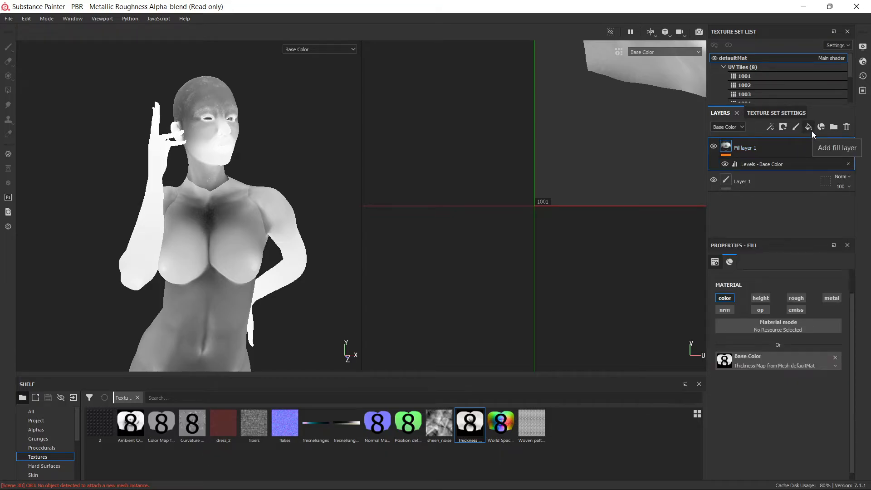
{"action": "left_click", "coordinate": [811, 130]}
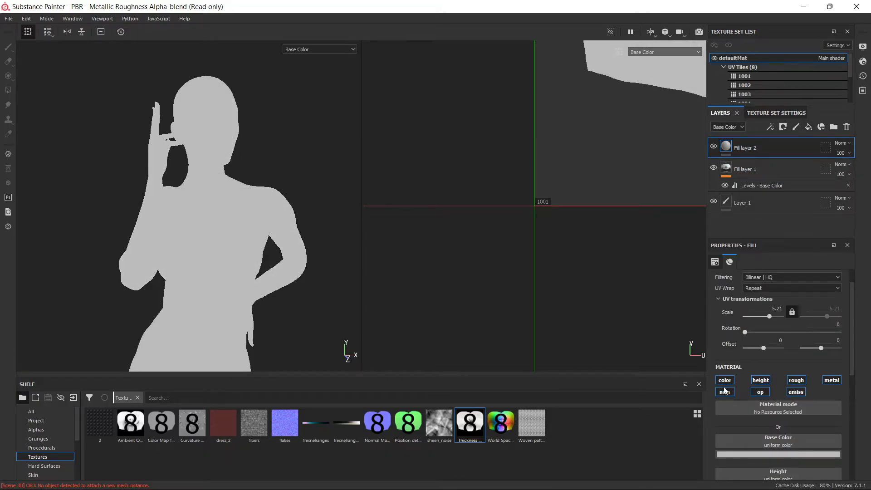
{"action": "left_click", "coordinate": [725, 391]}
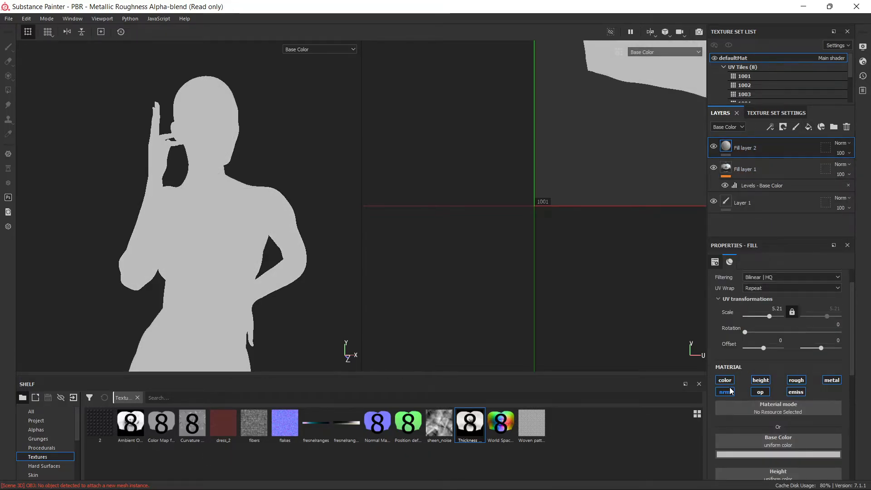
{"action": "left_click", "coordinate": [761, 381]}
{"action": "left_click", "coordinate": [796, 380]}
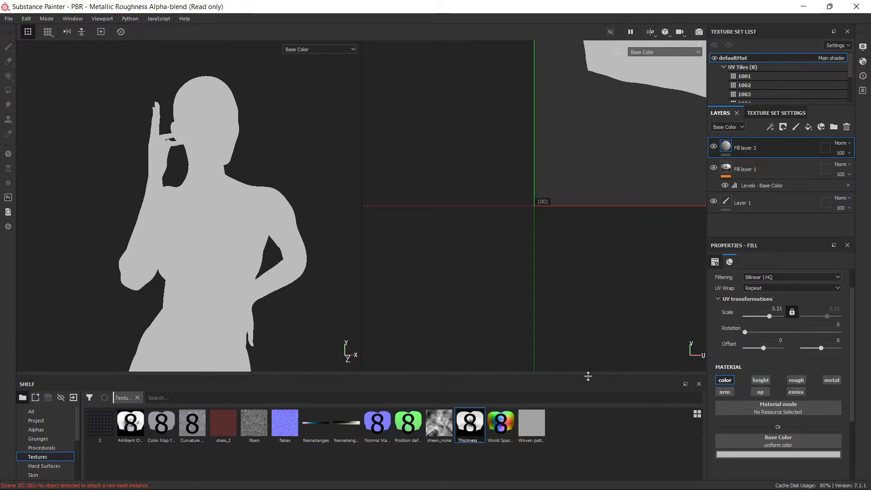
{"action": "left_click", "coordinate": [839, 382]}
- Assign the Grunge Splashes Dusty texture to Fill layer 2's base color from the shelf's grunges
{"action": "left_click", "coordinate": [38, 439]}
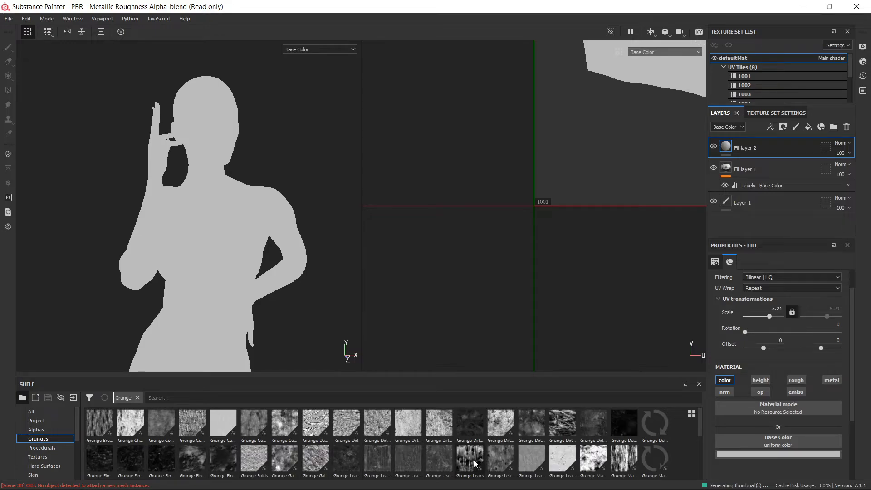
{"action": "scroll", "coordinate": [409, 465], "scroll_direction": "down", "scroll_amount": 3}
{"action": "left_click_drag", "start_coordinate": [408, 459], "coordinate": [730, 435]}
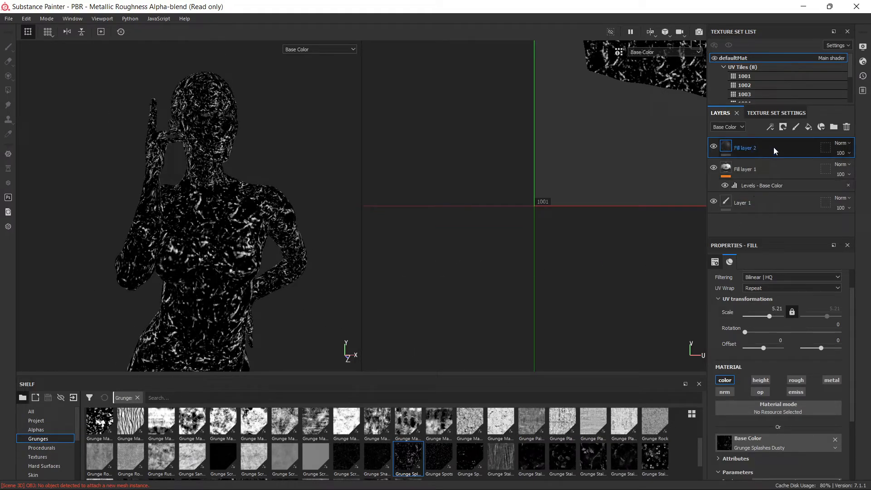
- Cycle through blending modes for Fill layer 2, including Disable, to combine the grunge with the inverted thickness
{"action": "left_click", "coordinate": [841, 143]}
{"action": "left_click", "coordinate": [831, 152]}
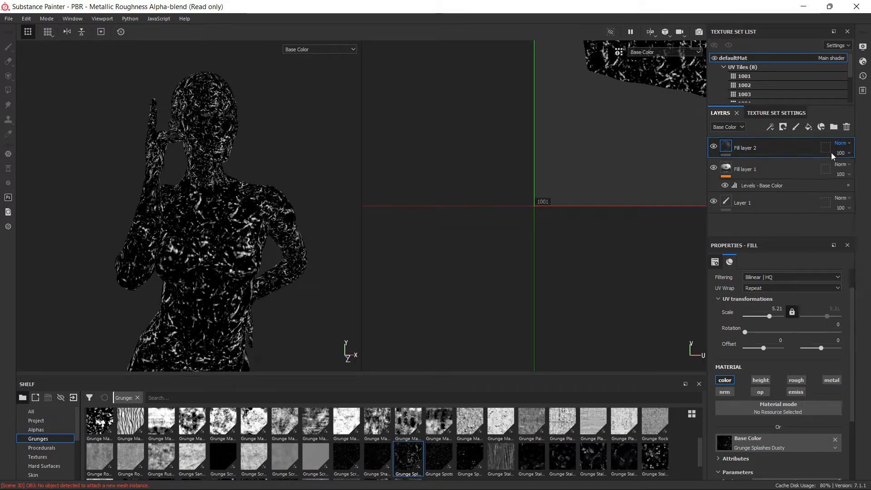
{"action": "key", "text": "Down"}
{"action": "key", "text": "Down"}
{"action": "key", "text": "Down"}
{"action": "key", "text": "Down"}
{"action": "key", "text": "Down"}
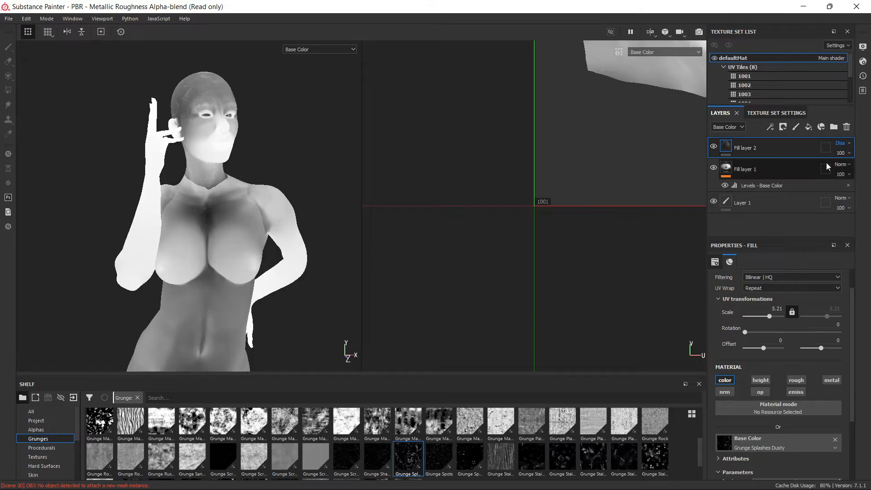
- Set Fill layer 2's blending mode to Darken (Min) and its opacity to 47
{"action": "key", "text": "Down"}
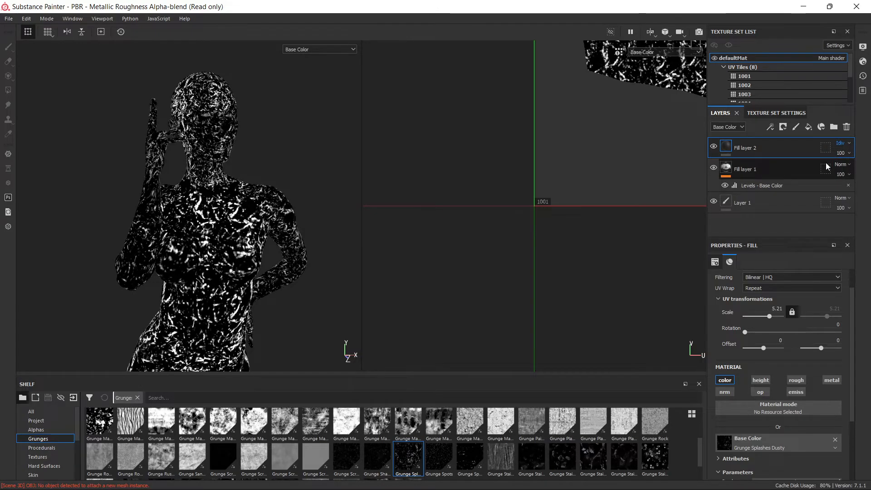
{"action": "key", "text": "Down"}
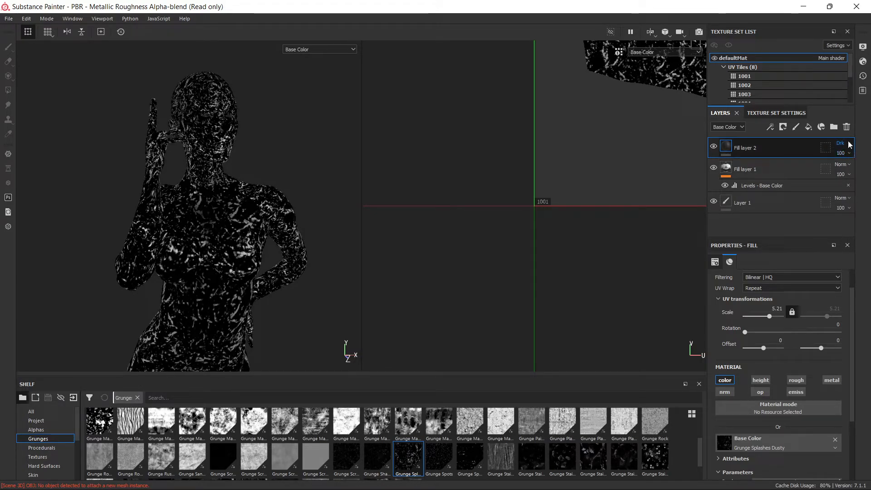
{"action": "left_click", "coordinate": [848, 157]}
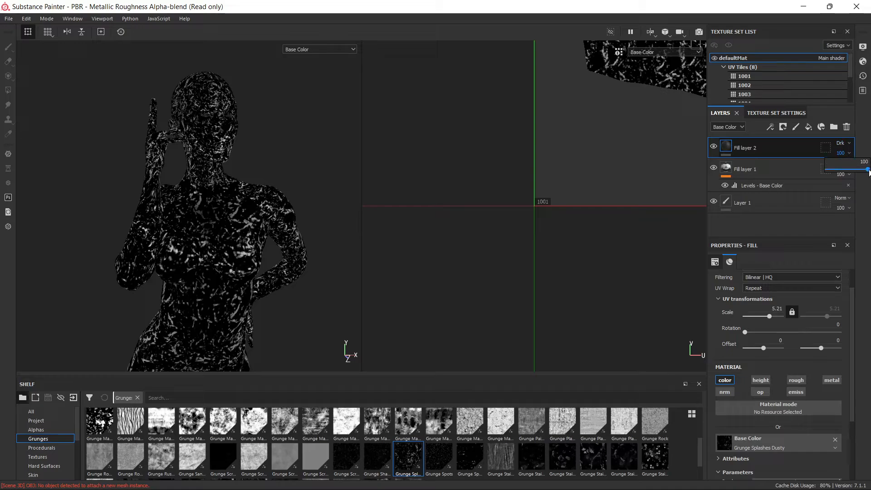
{"action": "left_click_drag", "start_coordinate": [869, 171], "coordinate": [846, 170]}
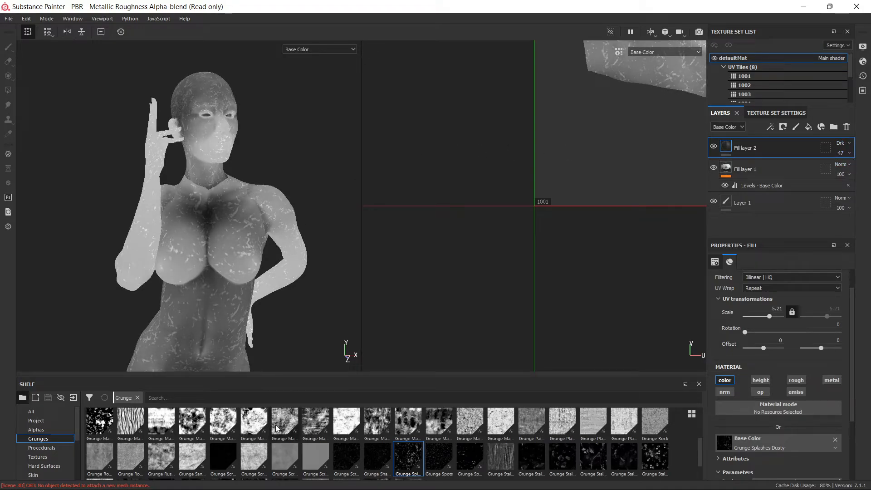
- Try Grunge Map 011 as Fill layer 2's base color and replace it with Grunge Map 007
{"action": "left_click_drag", "start_coordinate": [306, 424], "coordinate": [723, 442]}
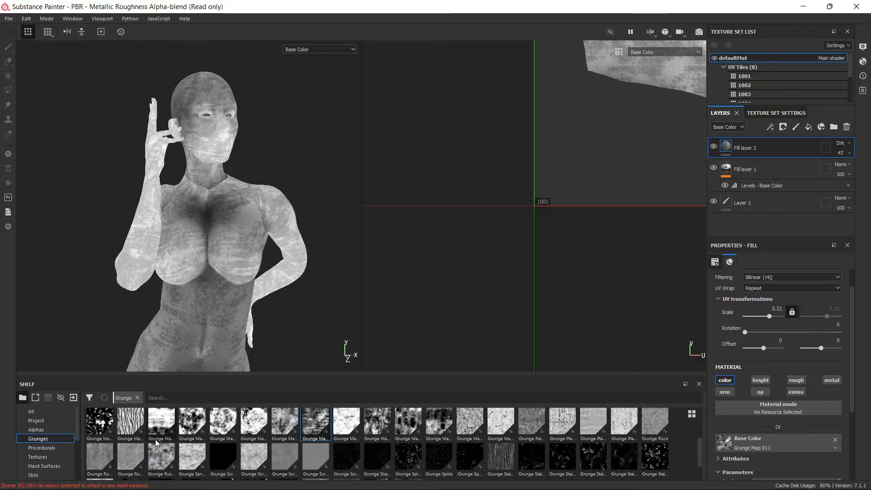
{"action": "left_click", "coordinate": [195, 425]}
{"action": "left_click_drag", "start_coordinate": [196, 425], "coordinate": [741, 441]}
{"action": "scroll", "coordinate": [202, 224], "scroll_direction": "up", "scroll_amount": 2}
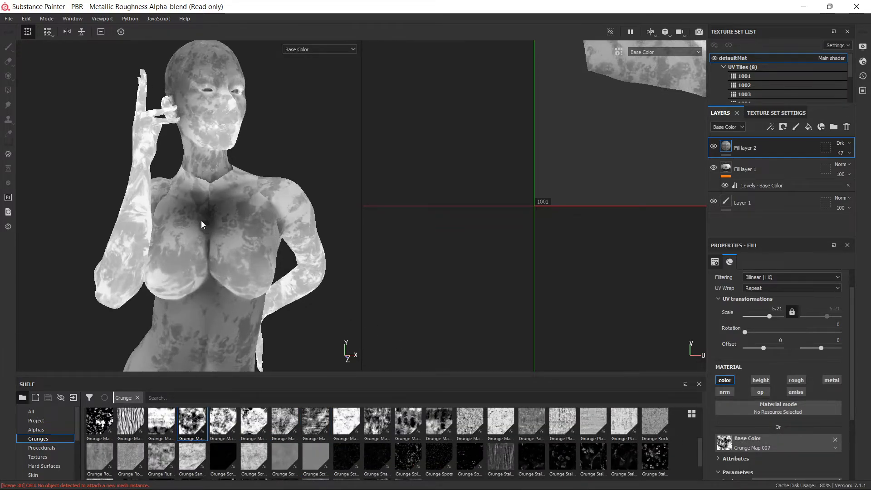
{"action": "scroll", "coordinate": [202, 224], "scroll_direction": "down", "scroll_amount": 1}
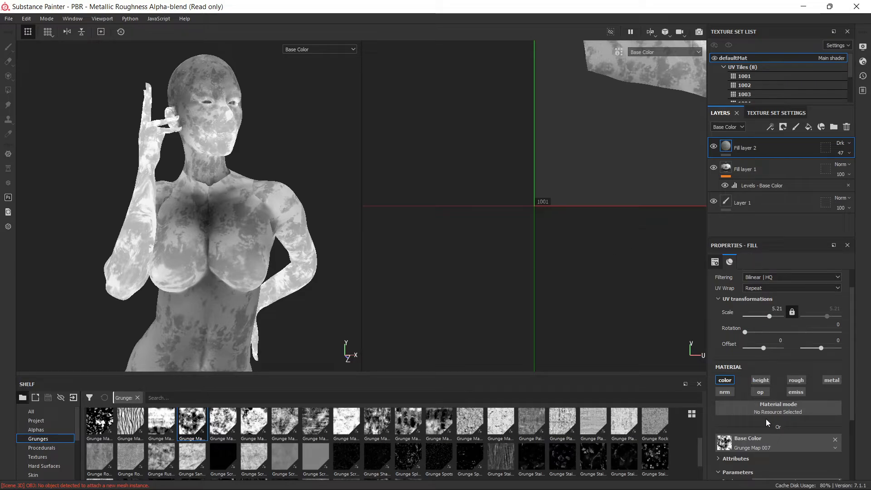
- Set the Balance parameter of Fill layer 2's grunge map to 0.3
{"action": "scroll", "coordinate": [766, 419], "scroll_direction": "down", "scroll_amount": 3}
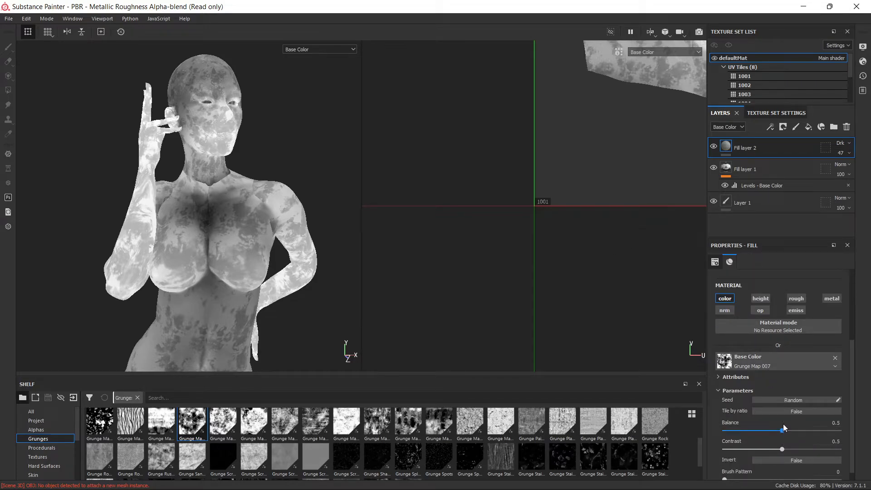
{"action": "left_click_drag", "start_coordinate": [784, 429], "coordinate": [759, 429]}
{"action": "scroll", "coordinate": [772, 464], "scroll_direction": "down", "scroll_amount": 1}
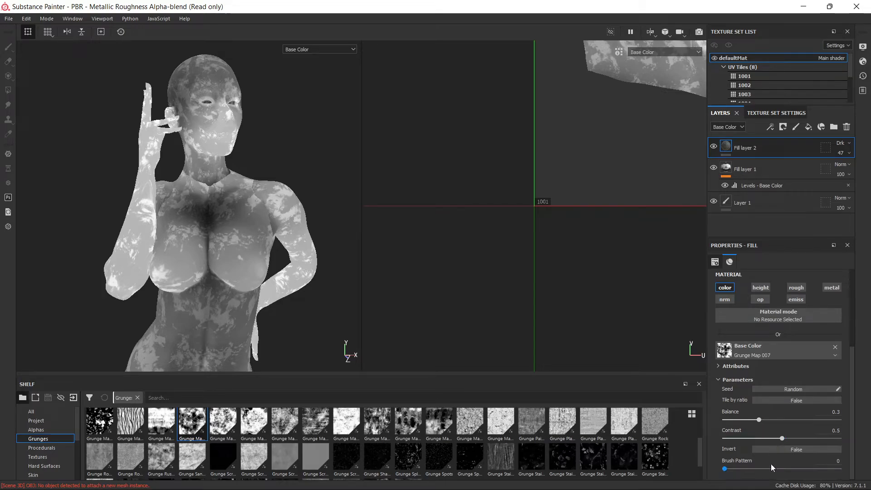
- Compare blending modes on Fill layer 2, settle on Linear burn and set the layer's opacity to 32
{"action": "left_click", "coordinate": [846, 143]}
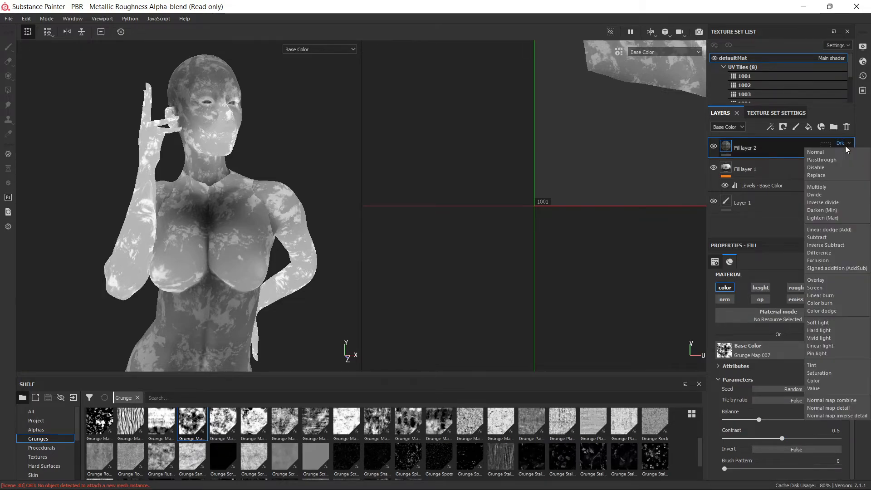
{"action": "left_click", "coordinate": [836, 160]}
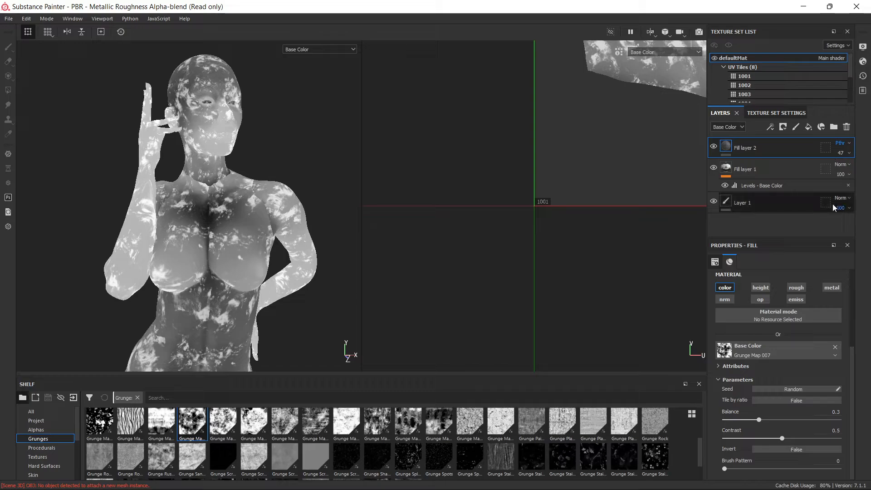
{"action": "key", "text": "Down"}
{"action": "key", "text": "Down"}
{"action": "key", "text": "Down"}
{"action": "key", "text": "Down"}
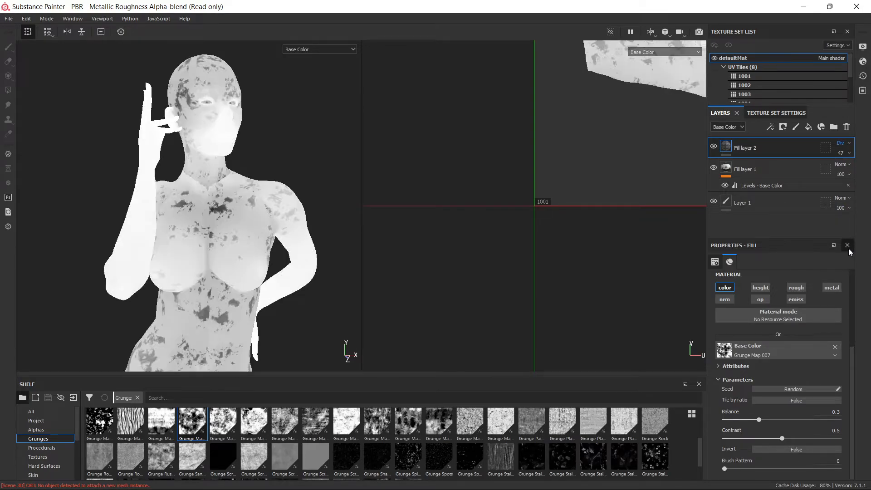
{"action": "key", "text": "Up"}
{"action": "key", "text": "Down"}
{"action": "key", "text": "Down"}
{"action": "key", "text": "Down"}
{"action": "key", "text": "Down"}
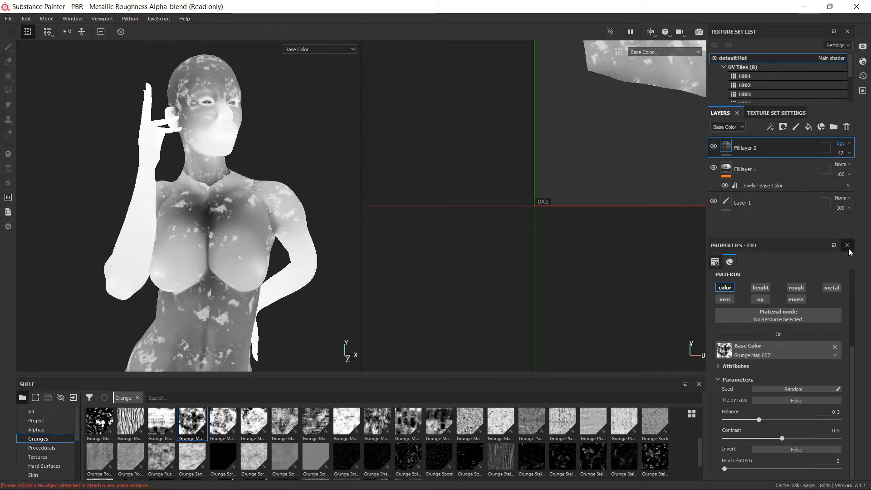
{"action": "key", "text": "Down"}
{"action": "key", "text": "Down"}
{"action": "key", "text": "Down"}
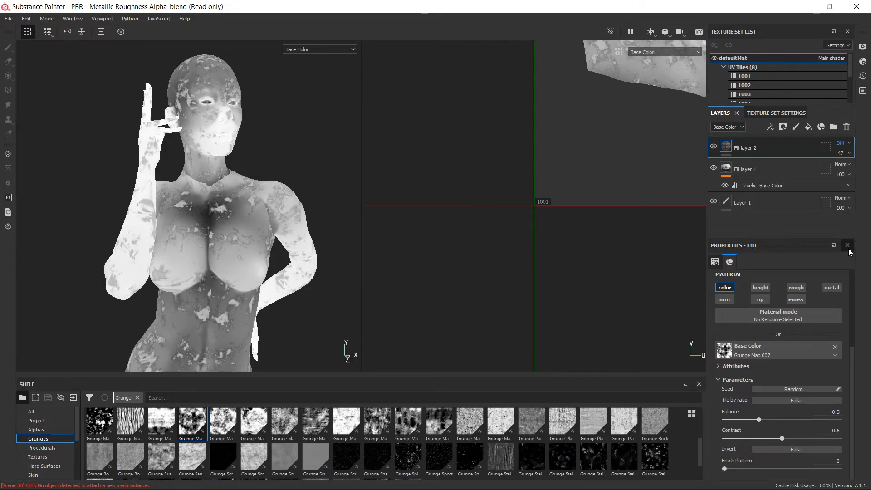
{"action": "key", "text": "Down"}
{"action": "key", "text": "Down"}
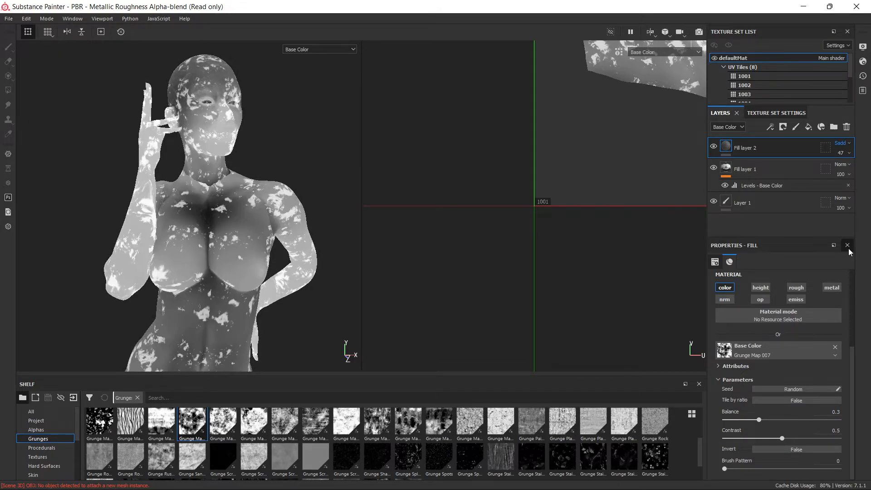
{"action": "key", "text": "Down"}
{"action": "key", "text": "Down"}
{"action": "key", "text": "Down"}
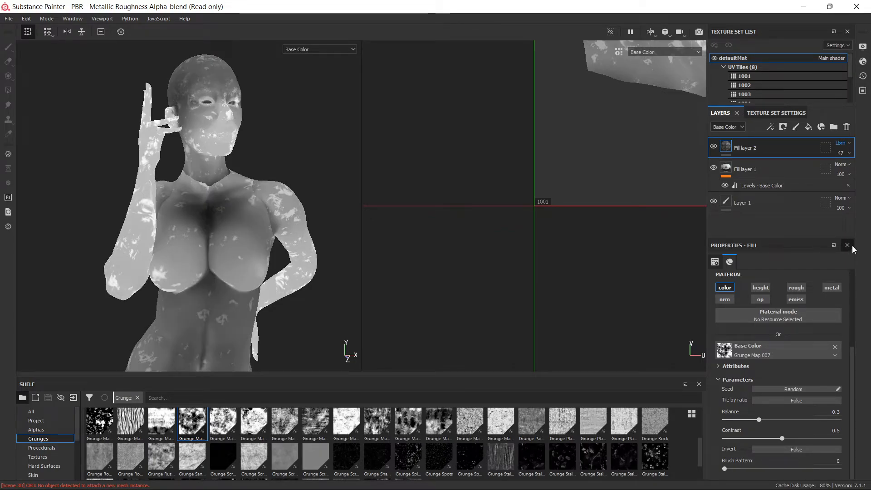
{"action": "left_click", "coordinate": [851, 153]}
{"action": "left_click_drag", "start_coordinate": [844, 168], "coordinate": [839, 168]}
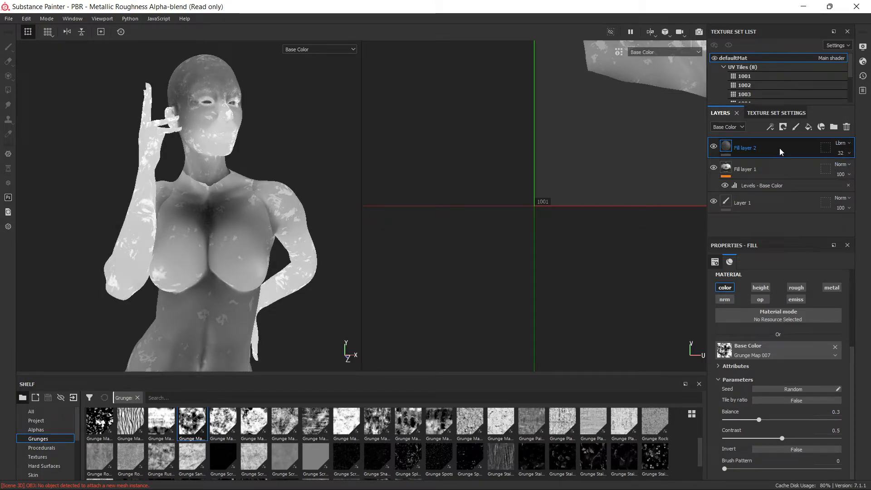
- Add a fill layer above Fill layer 2 with only the color channel enabled and the Curvature Map from Mesh as its base color
{"action": "left_click", "coordinate": [808, 127]}
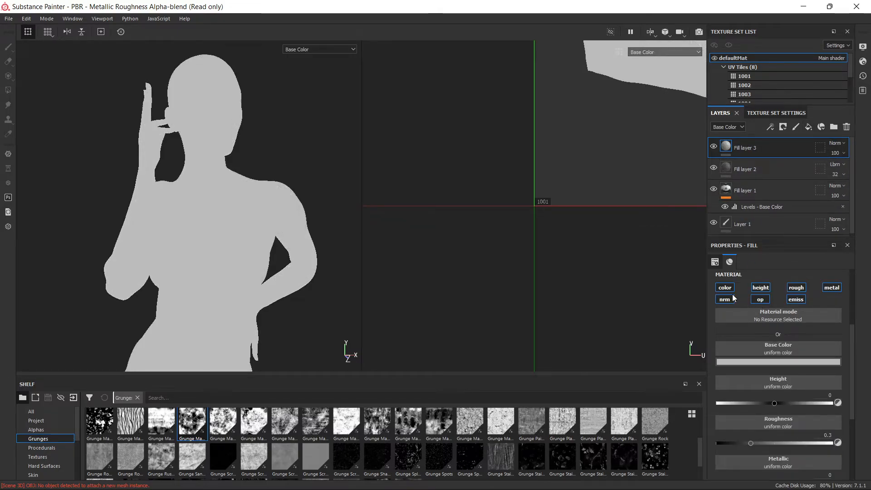
{"action": "left_click", "coordinate": [755, 299]}
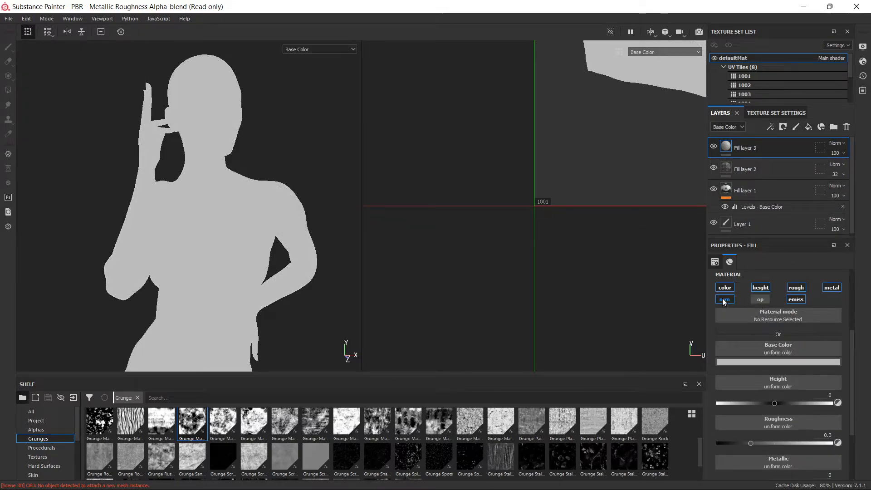
{"action": "left_click", "coordinate": [725, 300]}
{"action": "left_click", "coordinate": [761, 288]}
{"action": "left_click", "coordinate": [797, 289]}
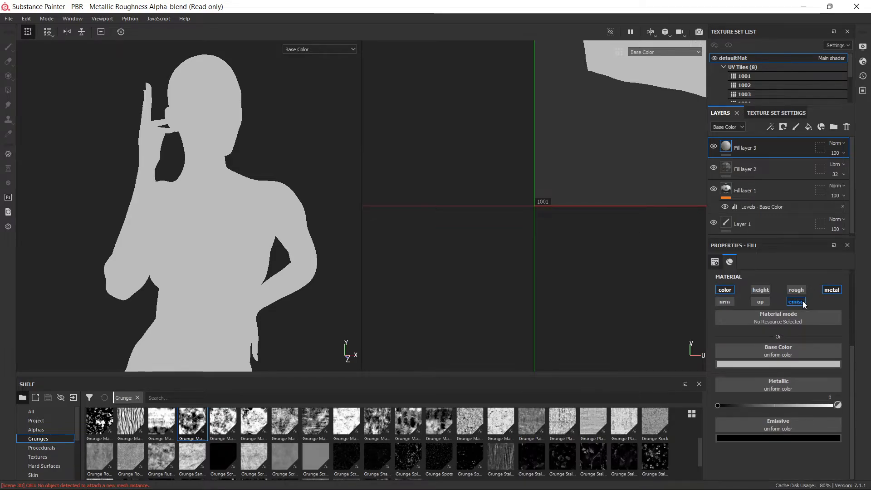
{"action": "left_click", "coordinate": [797, 300]}
{"action": "left_click", "coordinate": [832, 289]}
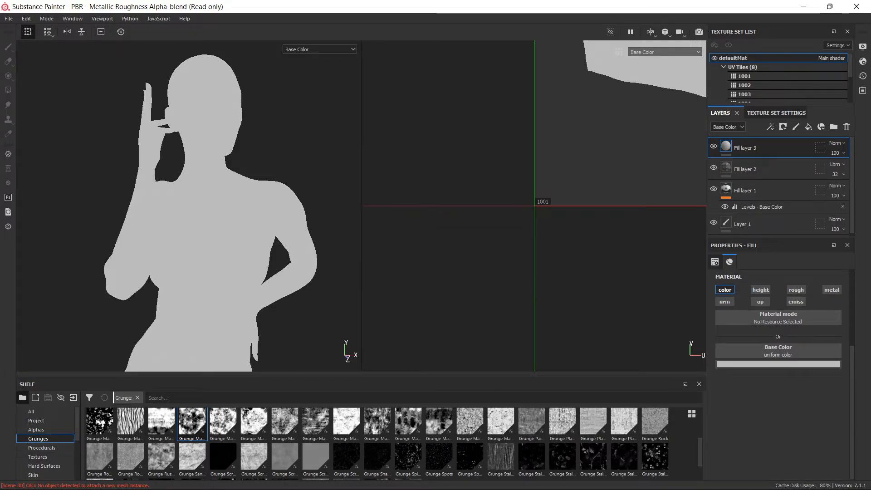
{"action": "left_click", "coordinate": [45, 457]}
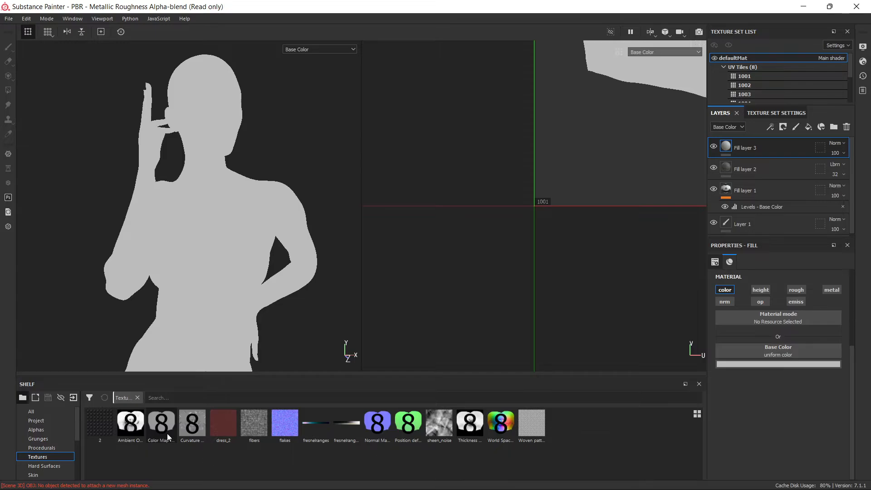
{"action": "mouse_move", "coordinate": [183, 427]}
{"action": "left_mouse_down"}
{"action": "mouse_move", "coordinate": [340, 423]}
{"action": "mouse_move", "coordinate": [739, 352]}
{"action": "left_mouse_up"}
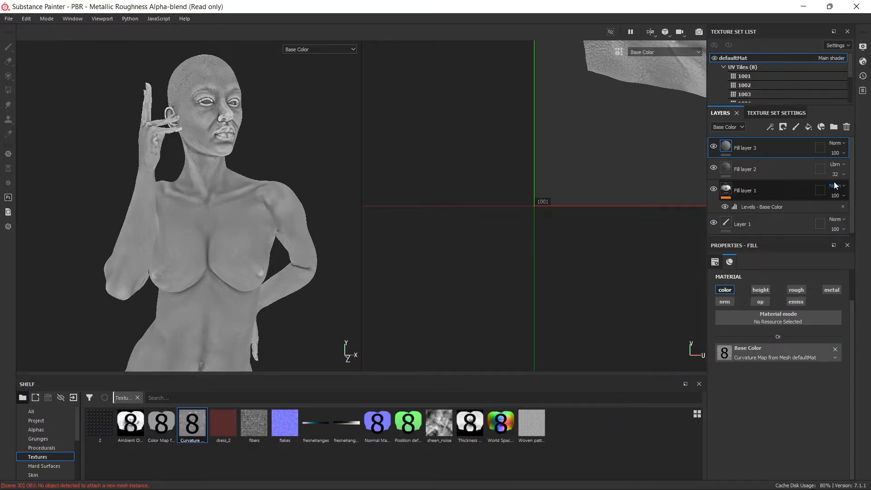
- Try Fill layer 3's blending modes from Passthrough through to Inverse divide
{"action": "left_click", "coordinate": [836, 143]}
{"action": "left_click", "coordinate": [831, 159]}
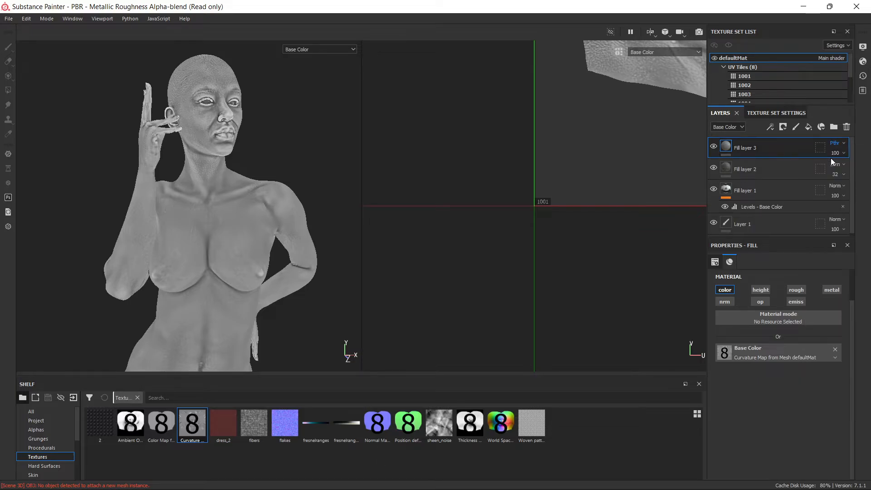
{"action": "key", "text": "Down"}
{"action": "key", "text": "Down"}
{"action": "key", "text": "Down"}
{"action": "key", "text": "Down"}
{"action": "key", "text": "Down"}
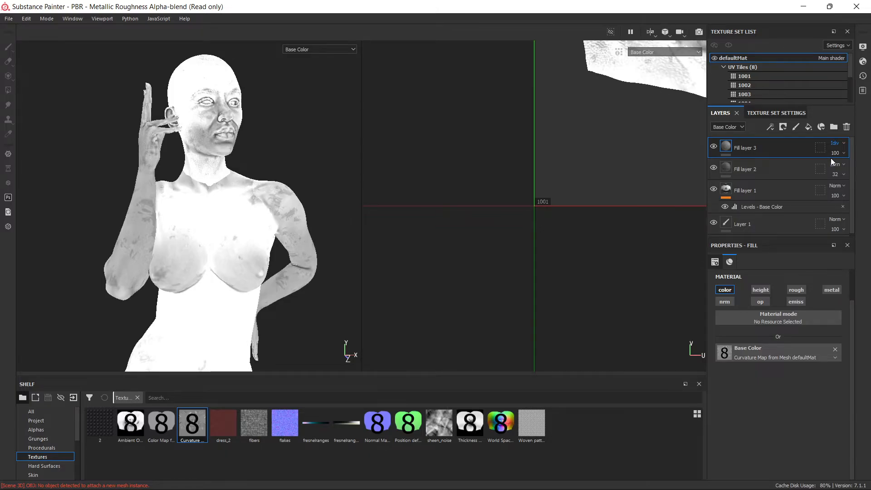
- Try a Levels adjustment with inverted base color on Fill layer 3 and remove it again
{"action": "right_click", "coordinate": [785, 149]}
{"action": "left_click", "coordinate": [791, 355]}
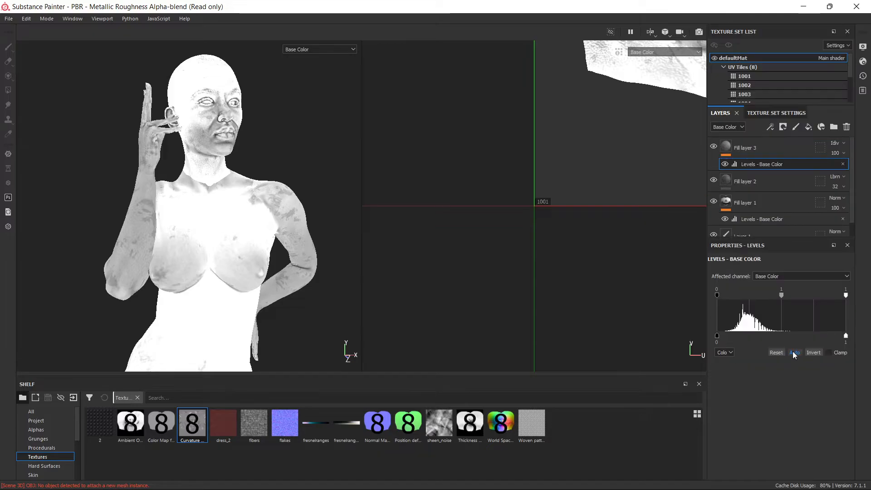
{"action": "left_click", "coordinate": [818, 352]}
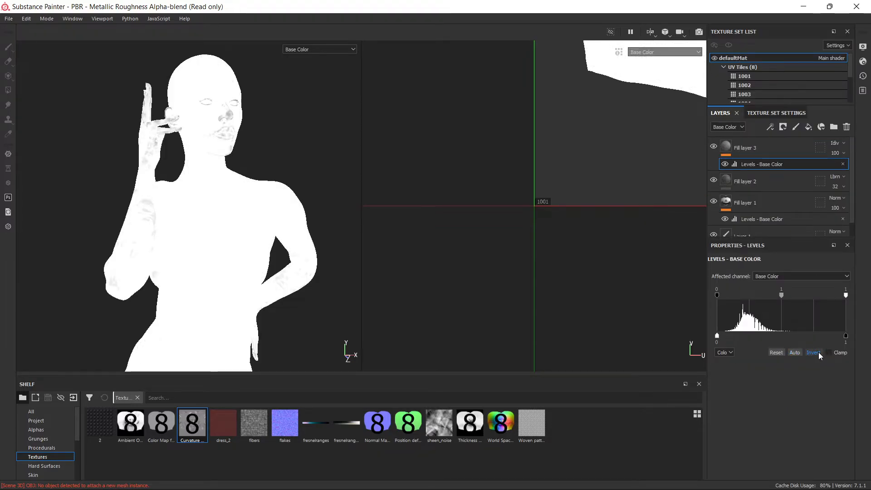
{"action": "left_click", "coordinate": [818, 352]}
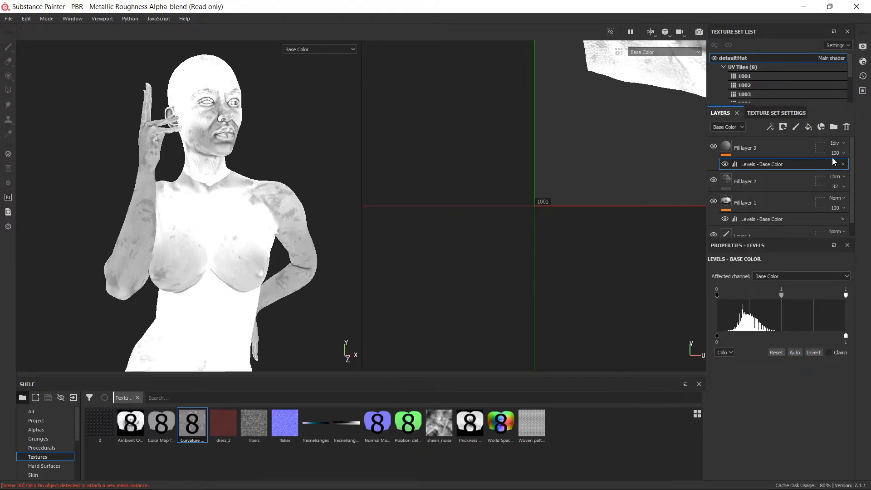
{"action": "left_click", "coordinate": [843, 165]}
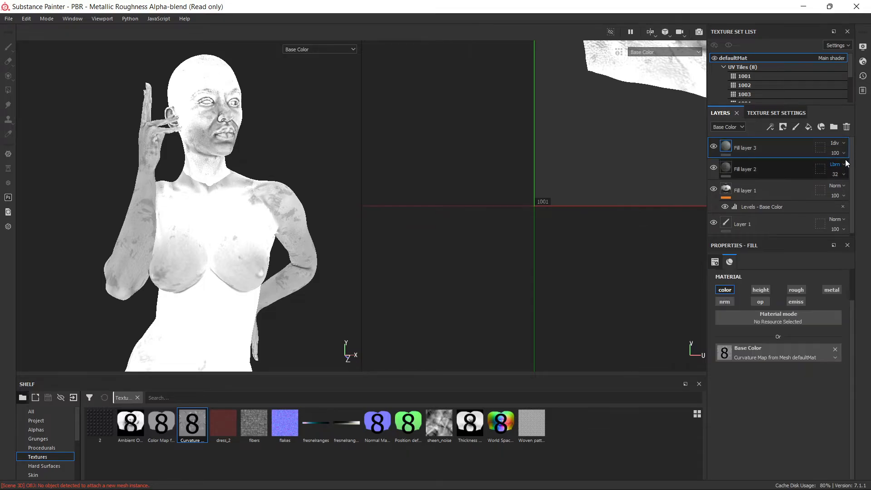
- Compare Fill layer 3's blending modes from Divide through Exclusion and return to Linear dodge (Add)
{"action": "left_click", "coordinate": [843, 143]}
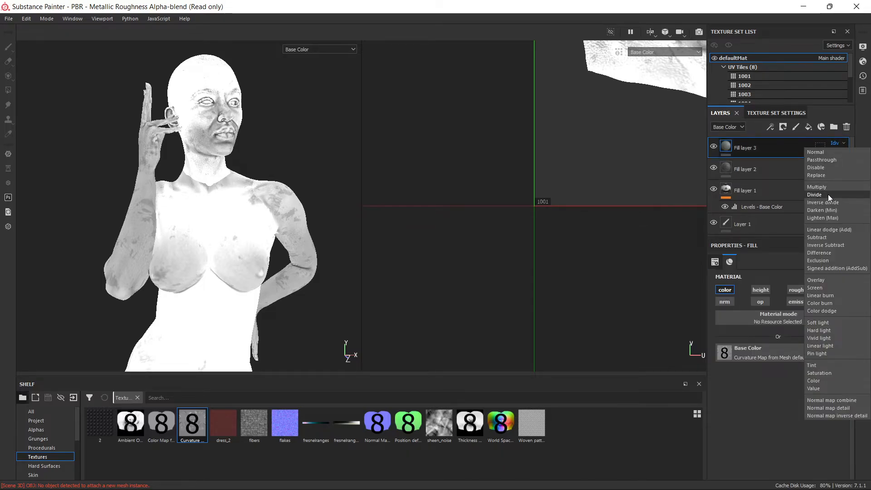
{"action": "left_click", "coordinate": [828, 194]}
{"action": "key", "text": "ctrl+z"}
{"action": "key", "text": "Down"}
{"action": "key", "text": "Down"}
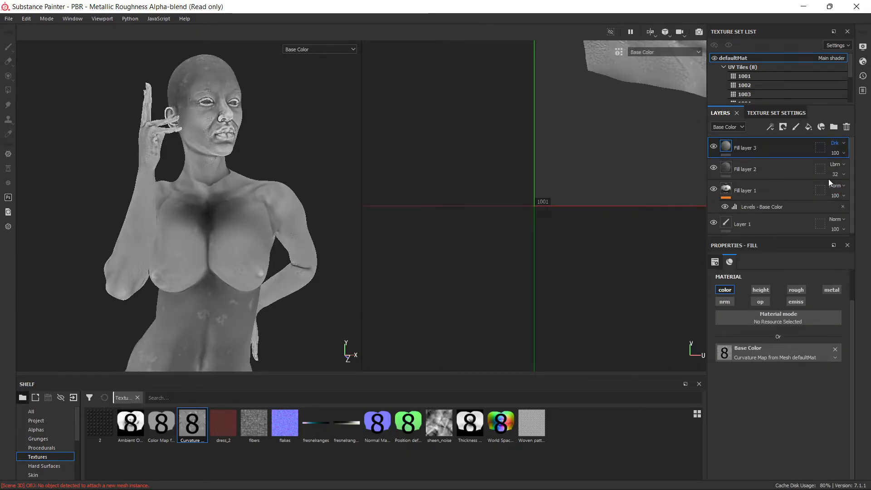
{"action": "key", "text": "Up"}
{"action": "key", "text": "Down"}
{"action": "key", "text": "Down"}
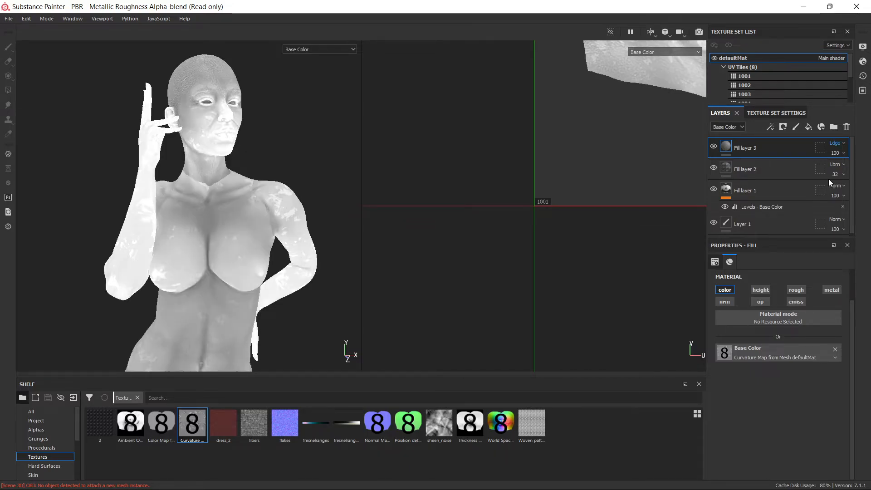
{"action": "key", "text": "Down"}
{"action": "key", "text": "Up"}
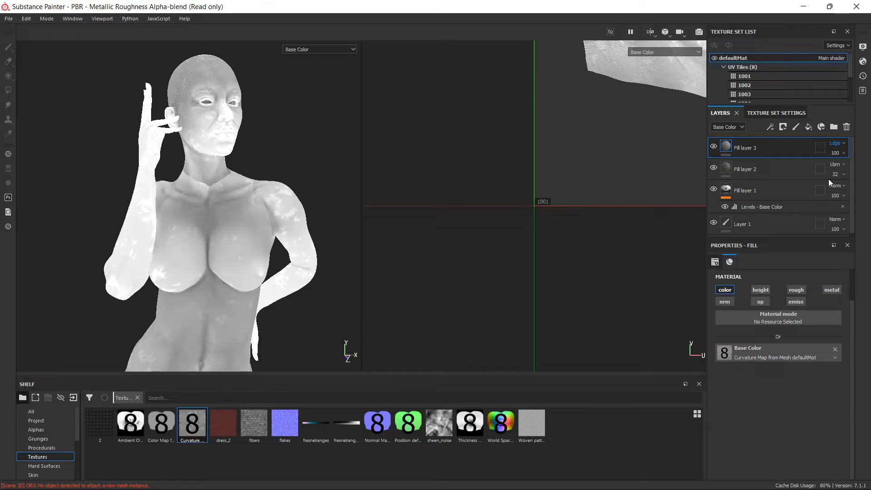
{"action": "key", "text": "Down"}
{"action": "key", "text": "Down"}
{"action": "key", "text": "Down"}
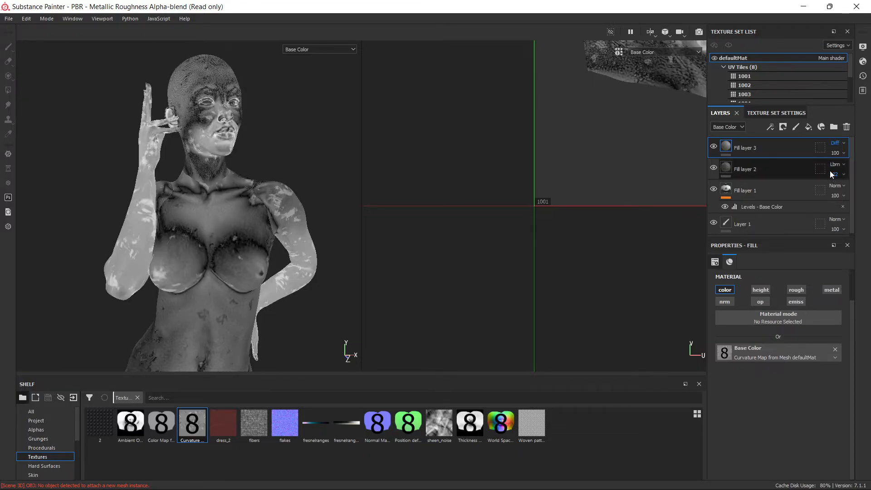
{"action": "key", "text": "Down"}
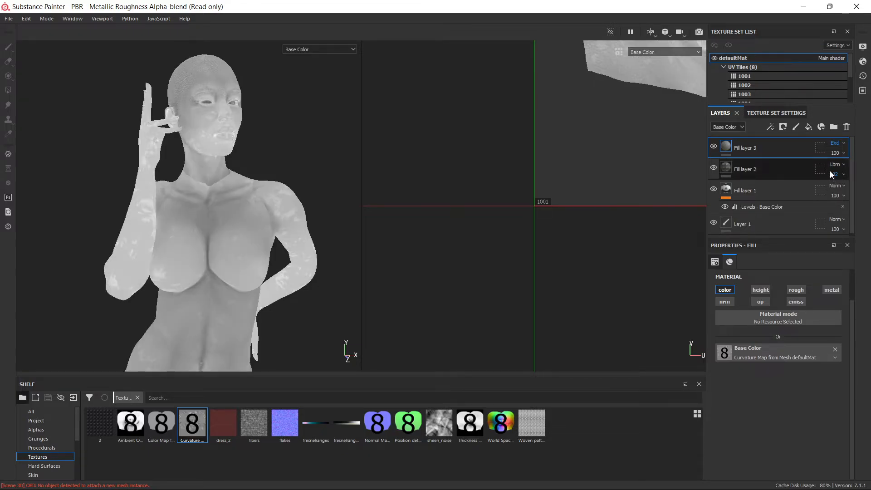
{"action": "key", "text": "Up"}
{"action": "key", "text": "Up"}
{"action": "key", "text": "Up"}
{"action": "key", "text": "Up"}
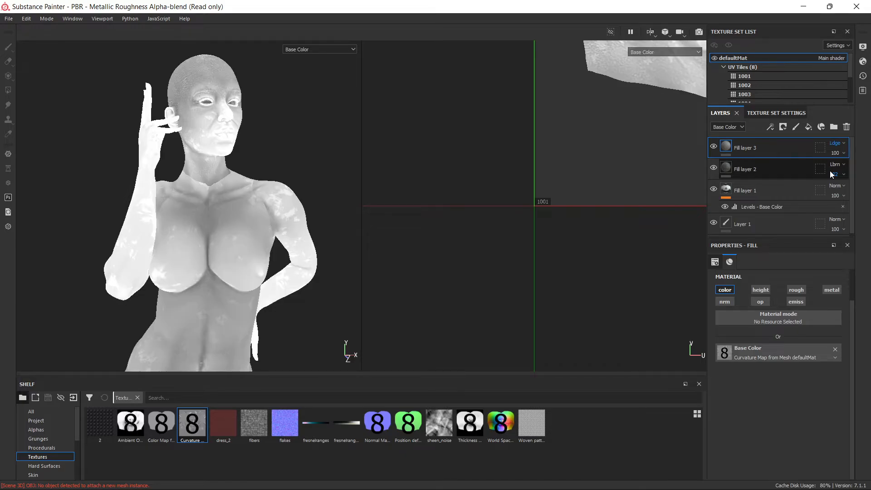
- Lower Fill layer 3's opacity to 24, compare its blending modes from Soft light onward and settle on Value
{"action": "left_click", "coordinate": [839, 153]}
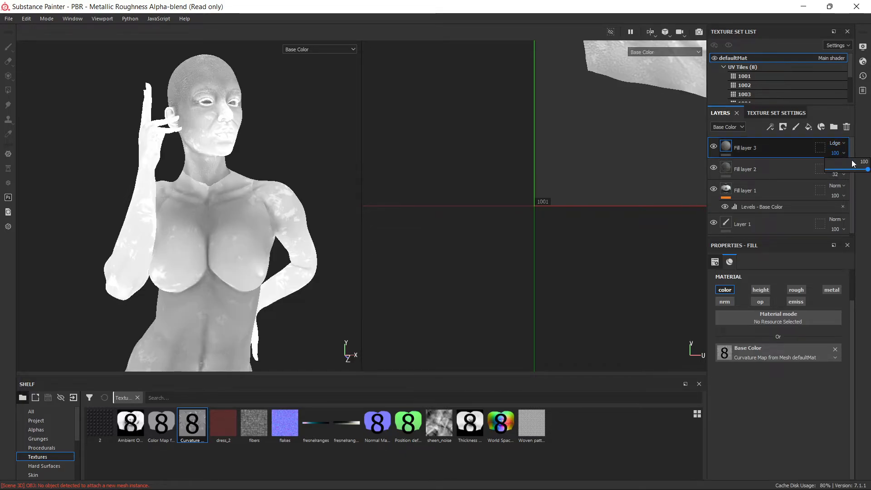
{"action": "left_click_drag", "start_coordinate": [864, 171], "coordinate": [824, 173]}
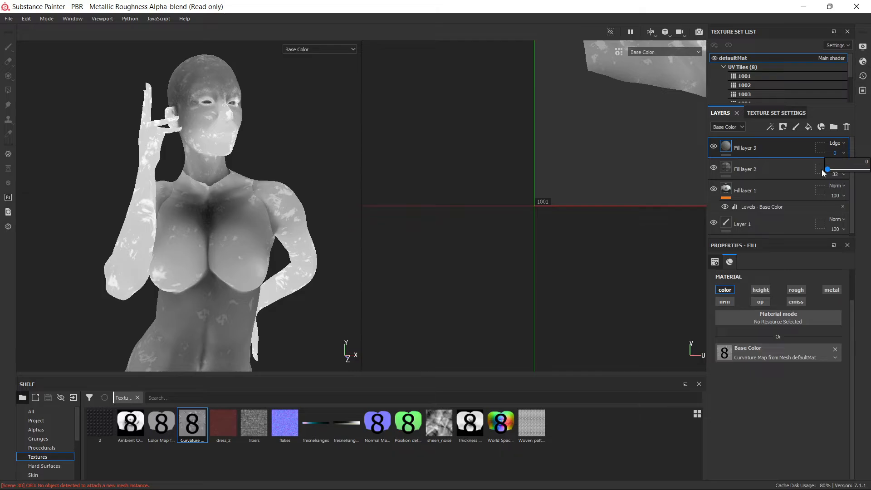
{"action": "left_click", "coordinate": [835, 143]}
{"action": "left_click", "coordinate": [819, 321]}
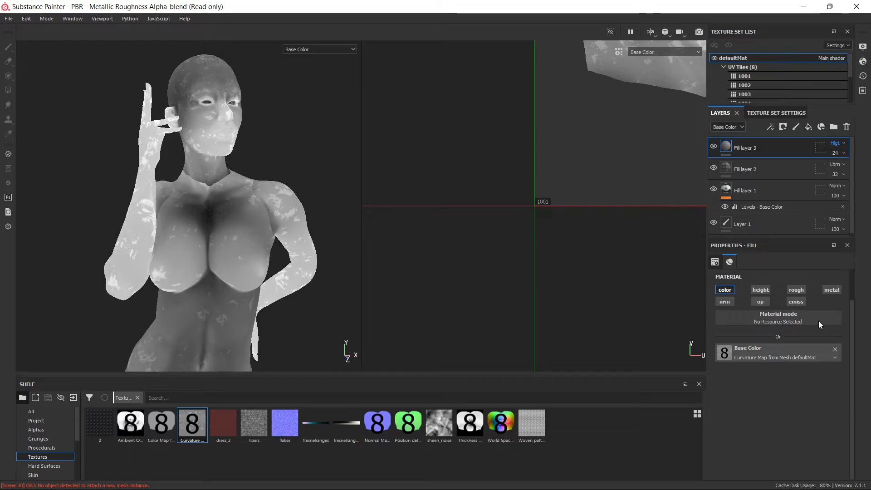
{"action": "key", "text": "Down"}
{"action": "key", "text": "Down"}
{"action": "key", "text": "Down"}
{"action": "key", "text": "Down"}
{"action": "key", "text": "Down"}
{"action": "key", "text": "Down"}
{"action": "key", "text": "Down"}
{"action": "key", "text": "Down"}
{"action": "key", "text": "Down"}
{"action": "key", "text": "Down"}
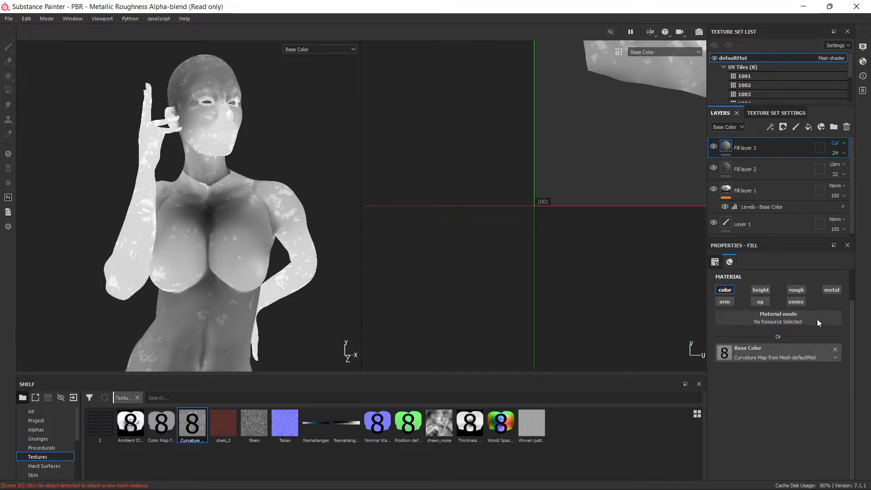
{"action": "key", "text": "Up"}
{"action": "key", "text": "Up"}
{"action": "key", "text": "Up"}
{"action": "key", "text": "Up"}
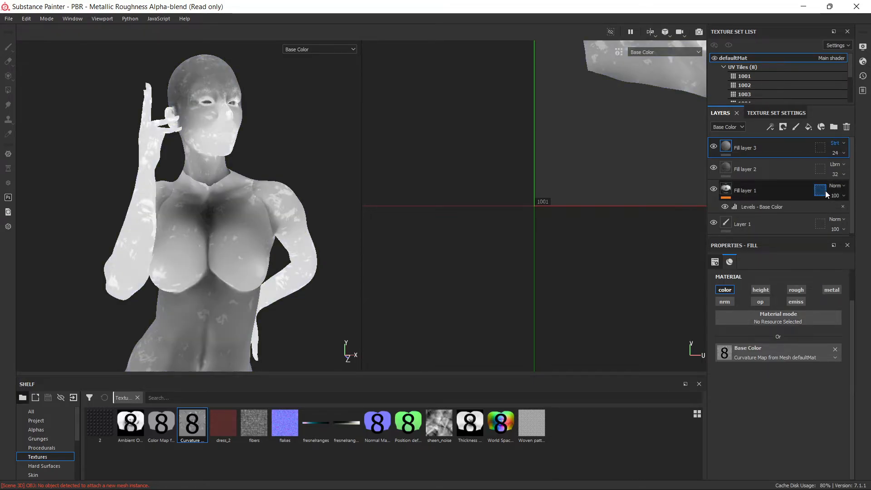
{"action": "key", "text": "Down"}
{"action": "key", "text": "Down"}
{"action": "key", "text": "Down"}
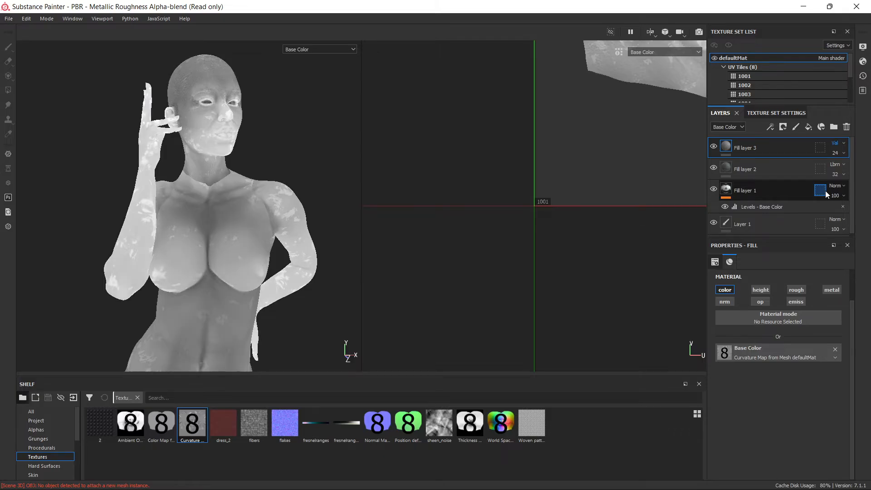
- Examine the blended base color on the character's head, arms and torso from close up and at a distance
{"action": "scroll", "coordinate": [266, 195], "scroll_direction": "up", "scroll_amount": 3}
{"action": "scroll", "coordinate": [267, 186], "scroll_direction": "down", "scroll_amount": 4}
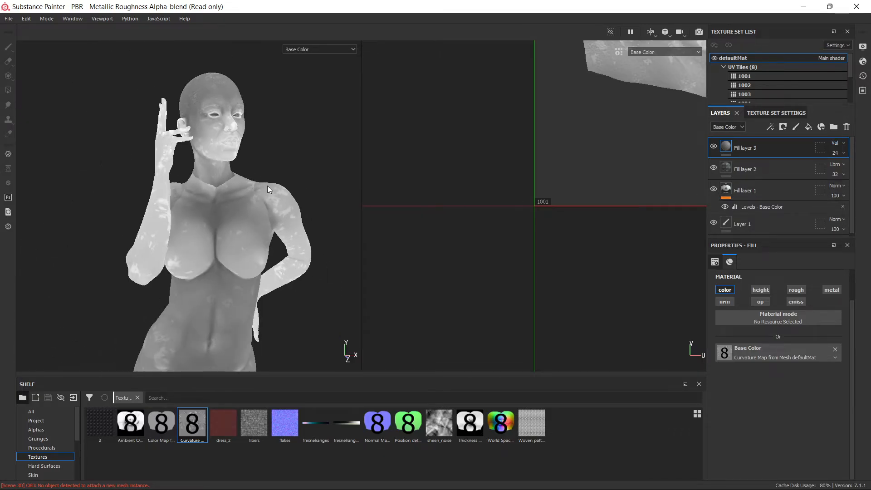
{"action": "scroll", "coordinate": [272, 175], "scroll_direction": "up", "scroll_amount": 4}
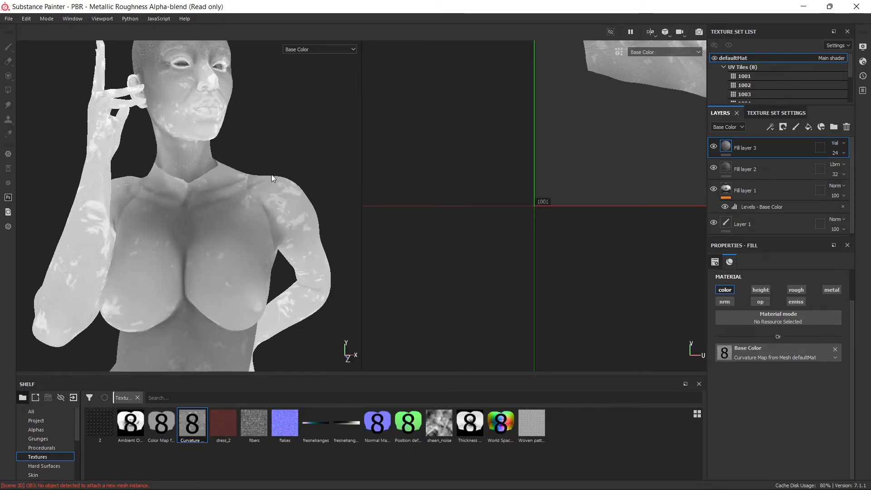
{"action": "scroll", "coordinate": [272, 174], "scroll_direction": "down", "scroll_amount": 2}
{"action": "scroll", "coordinate": [271, 173], "scroll_direction": "up", "scroll_amount": 2}
{"action": "mouse_move", "coordinate": [238, 165]}
{"action": "left_mouse_down", "text": "alt"}
{"action": "mouse_move", "coordinate": [142, 174]}
{"action": "mouse_move", "coordinate": [309, 157]}
{"action": "mouse_move", "coordinate": [217, 166]}
{"action": "mouse_move", "coordinate": [252, 164]}
{"action": "left_mouse_up", "text": "alt"}
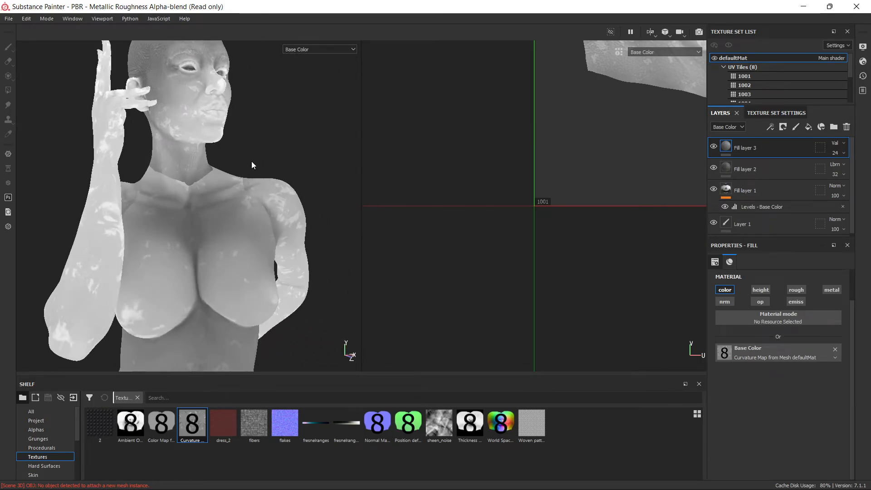
{"action": "scroll", "coordinate": [257, 162], "scroll_direction": "down", "scroll_amount": 3}
{"action": "scroll", "coordinate": [260, 167], "scroll_direction": "up", "scroll_amount": 1}
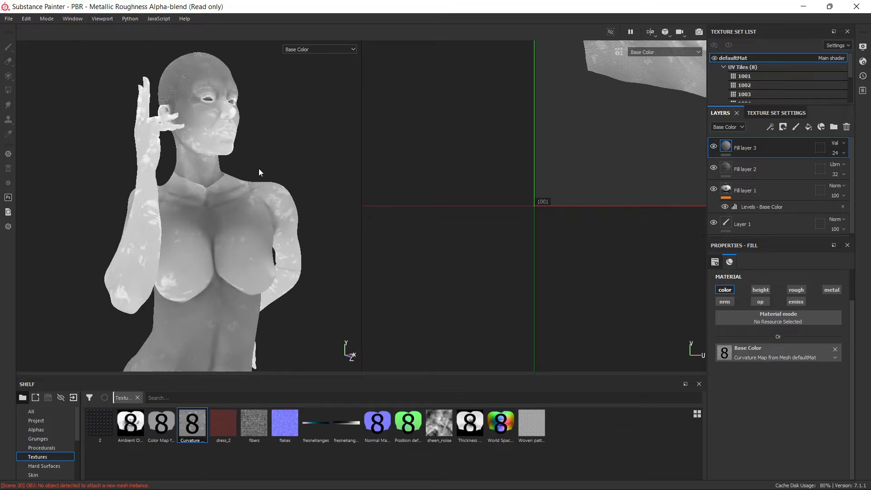
{"action": "scroll", "coordinate": [249, 190], "scroll_direction": "up", "scroll_amount": 2}
{"action": "scroll", "coordinate": [202, 205], "scroll_direction": "down", "scroll_amount": 3}
{"action": "scroll", "coordinate": [194, 188], "scroll_direction": "up", "scroll_amount": 4}
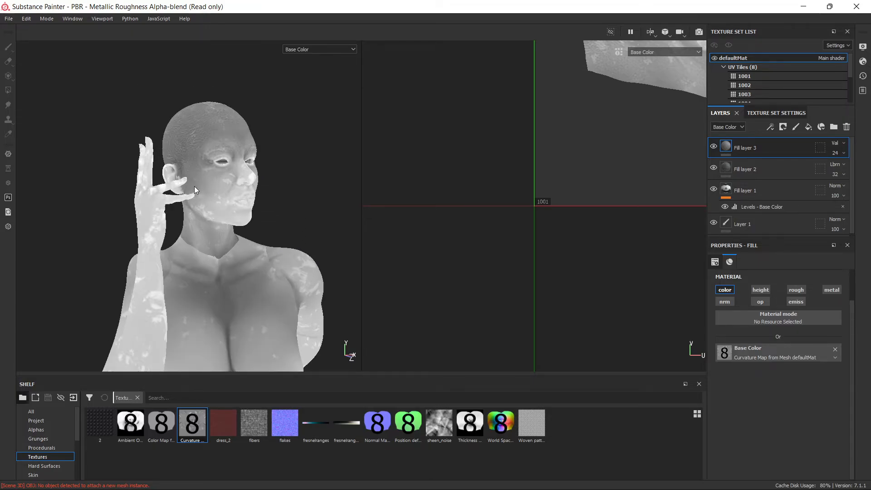
{"action": "scroll", "coordinate": [195, 186], "scroll_direction": "up", "scroll_amount": 1}
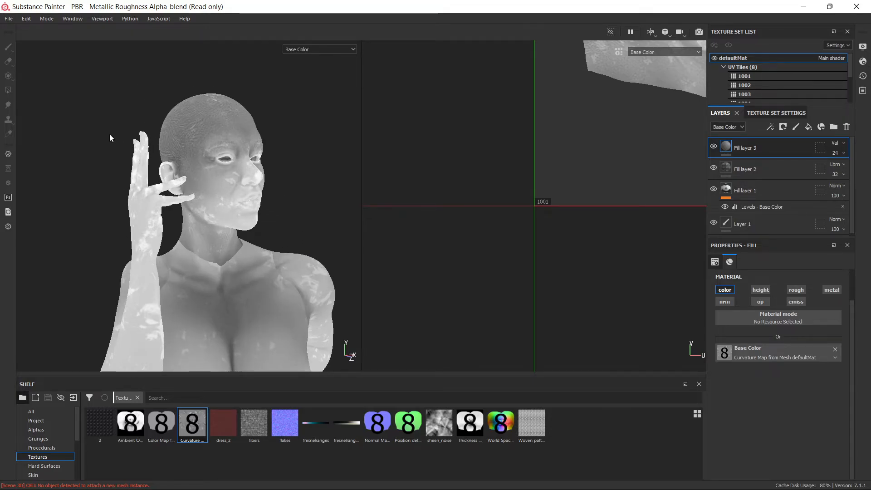
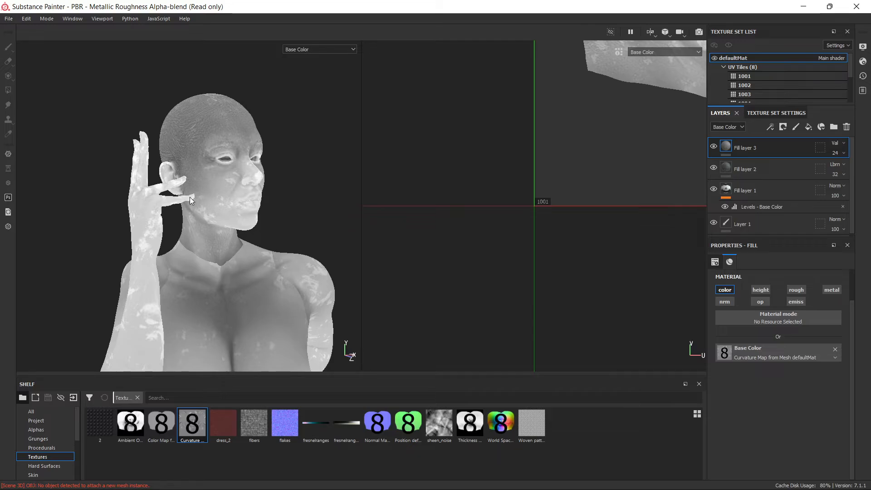
{"action": "scroll", "coordinate": [225, 125], "scroll_direction": "up", "scroll_amount": 3}
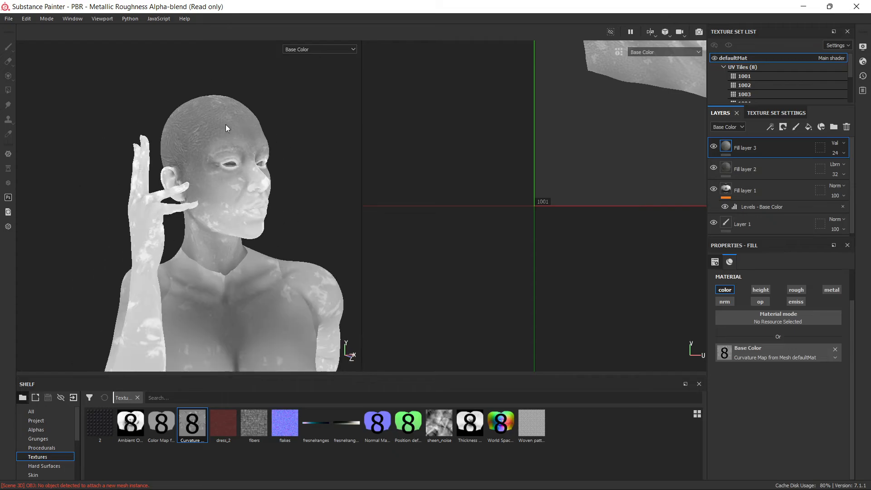
{"action": "scroll", "coordinate": [225, 126], "scroll_direction": "up", "scroll_amount": 2}
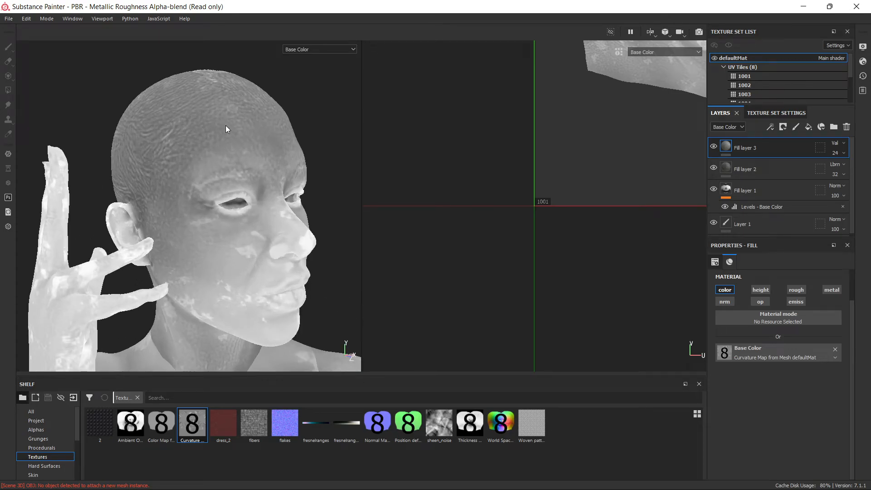
{"action": "scroll", "coordinate": [226, 128], "scroll_direction": "down", "scroll_amount": 5}
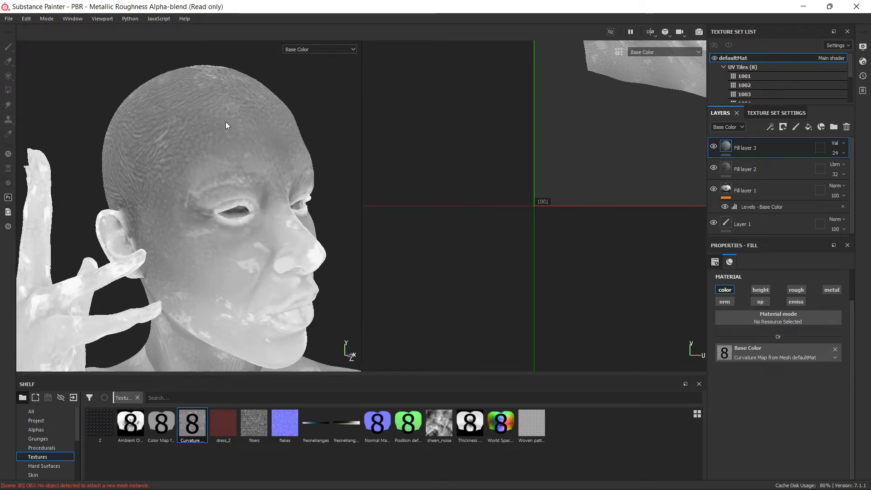
{"action": "scroll", "coordinate": [226, 118], "scroll_direction": "down", "scroll_amount": 2}
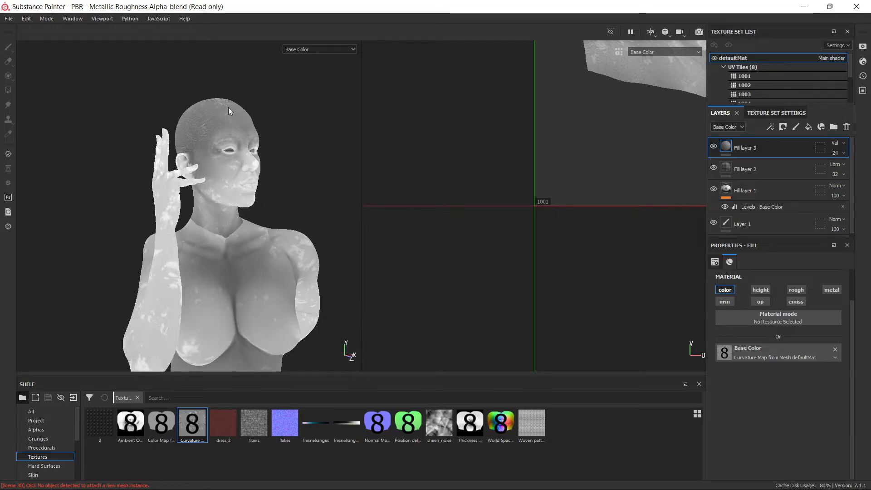
{"action": "left_click_drag", "start_coordinate": [252, 167], "coordinate": [344, 150], "text": "alt"}
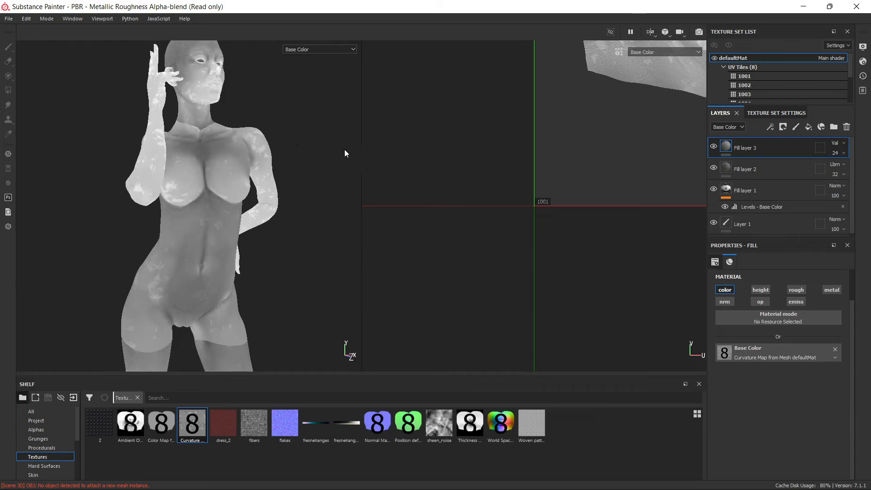
- Hide Fill layer 3 and select Fill layer 1
{"action": "left_click", "coordinate": [713, 169]}
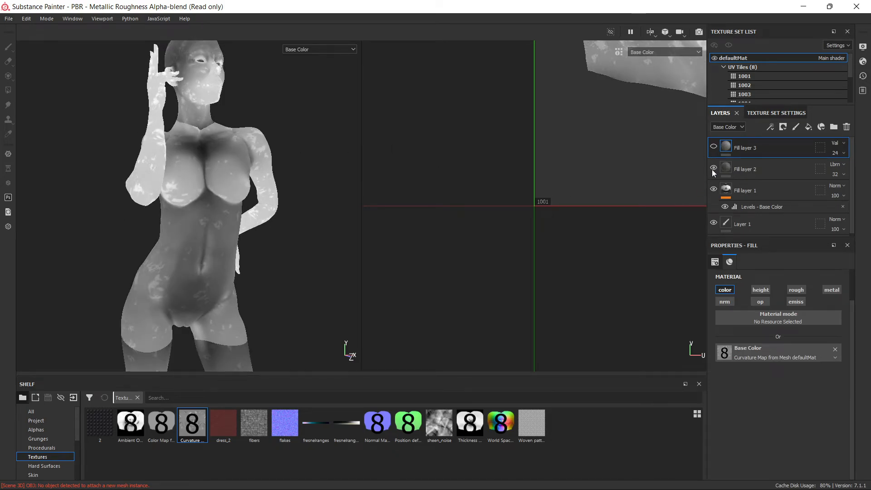
{"action": "left_click", "coordinate": [753, 192]}
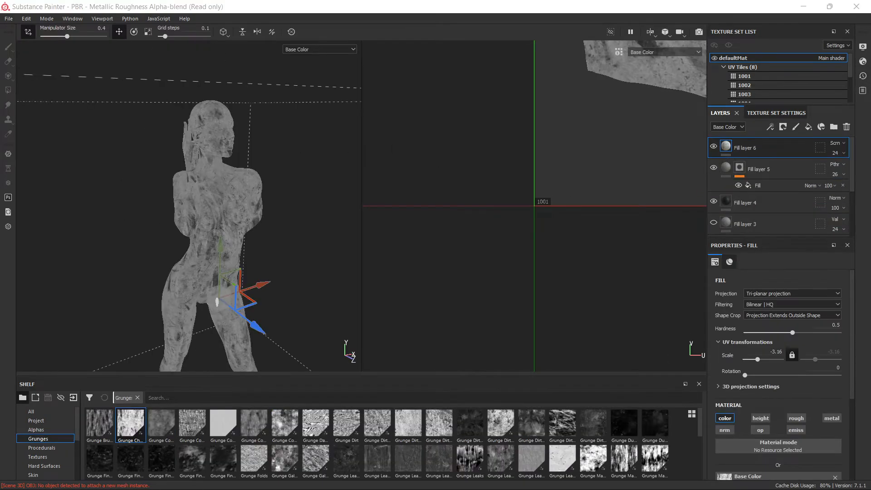
- Set the UV scale of Fill layer 6's tri-planar grunge projection to -0.57
{"action": "scroll", "coordinate": [239, 232], "scroll_direction": "up", "scroll_amount": 3}
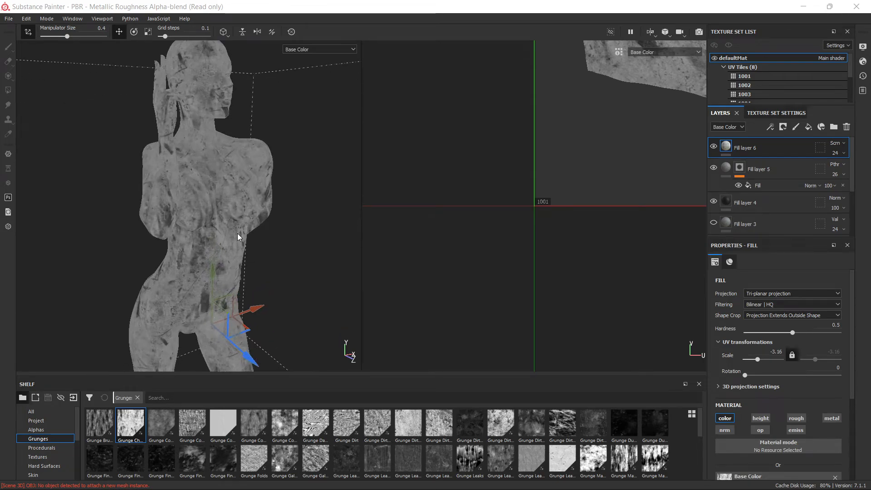
{"action": "scroll", "coordinate": [238, 233], "scroll_direction": "down", "scroll_amount": 4}
{"action": "scroll", "coordinate": [238, 233], "scroll_direction": "up", "scroll_amount": 2}
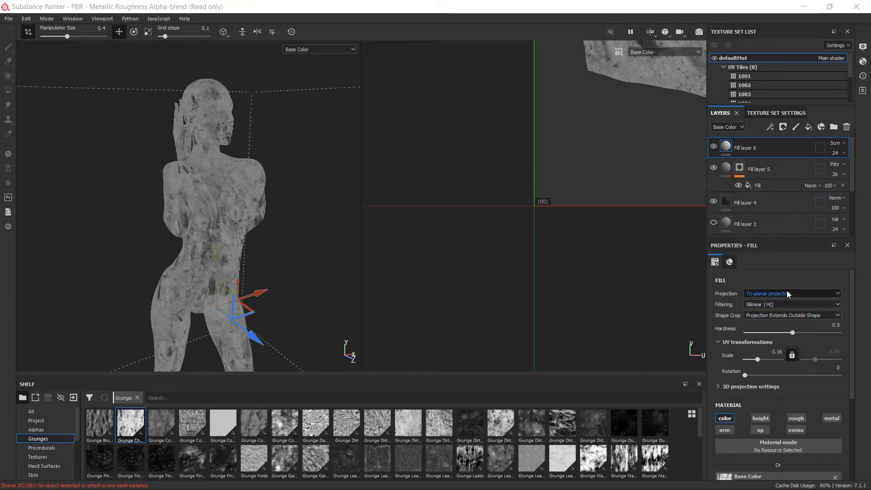
{"action": "left_click_drag", "start_coordinate": [755, 360], "coordinate": [761, 360]}
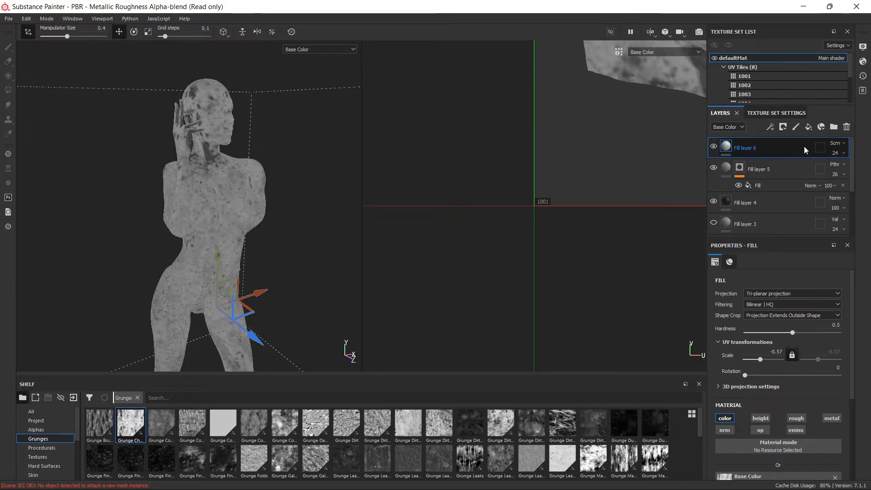
- Lower Fill layer 6's opacity to 2, compare its first few blending modes and settle on Replace
{"action": "left_click", "coordinate": [841, 154]}
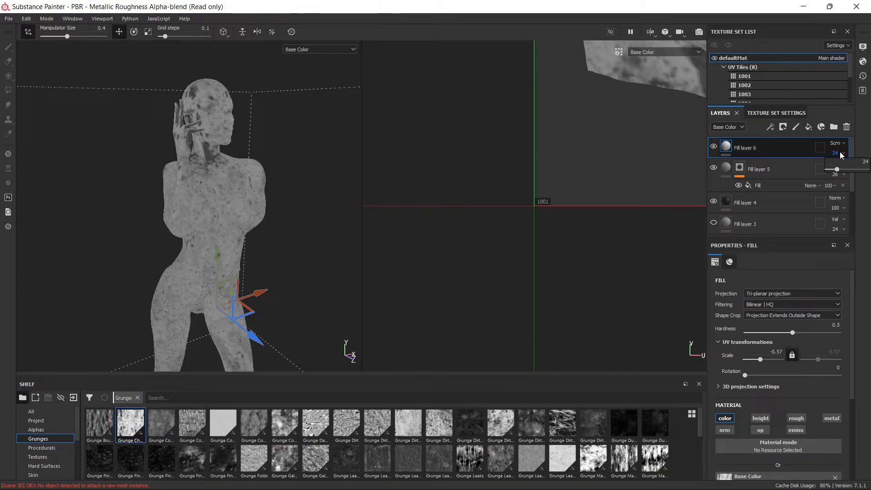
{"action": "left_click_drag", "start_coordinate": [843, 170], "coordinate": [828, 165]}
{"action": "left_click", "coordinate": [837, 143]}
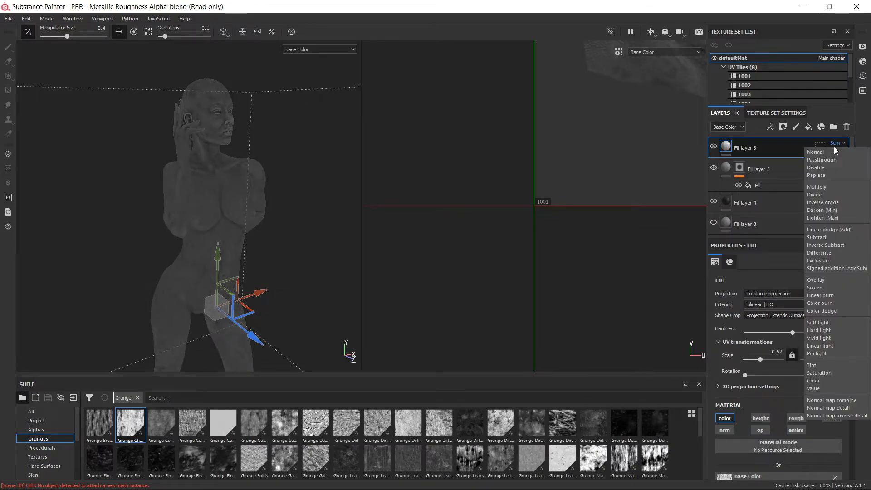
{"action": "left_click", "coordinate": [833, 159]}
{"action": "key", "text": "Down"}
{"action": "key", "text": "Down"}
{"action": "key", "text": "Down"}
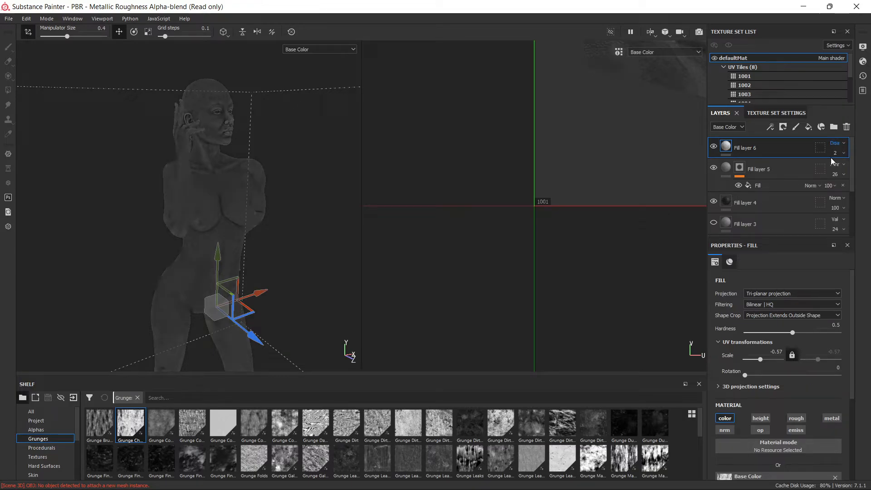
{"action": "key", "text": "Up"}
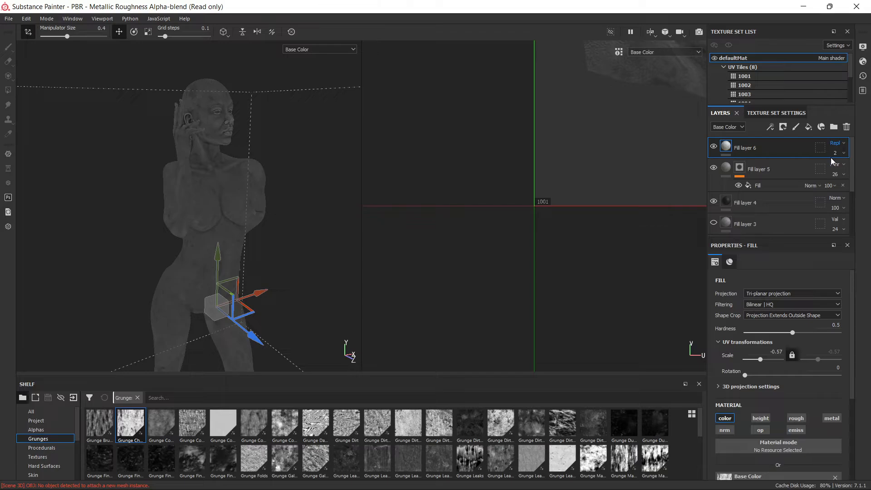
{"action": "key", "text": "Down"}
{"action": "key", "text": "Up"}
- Readjust Fill layer 6's opacity, keeping it at 2
{"action": "left_click", "coordinate": [836, 154]}
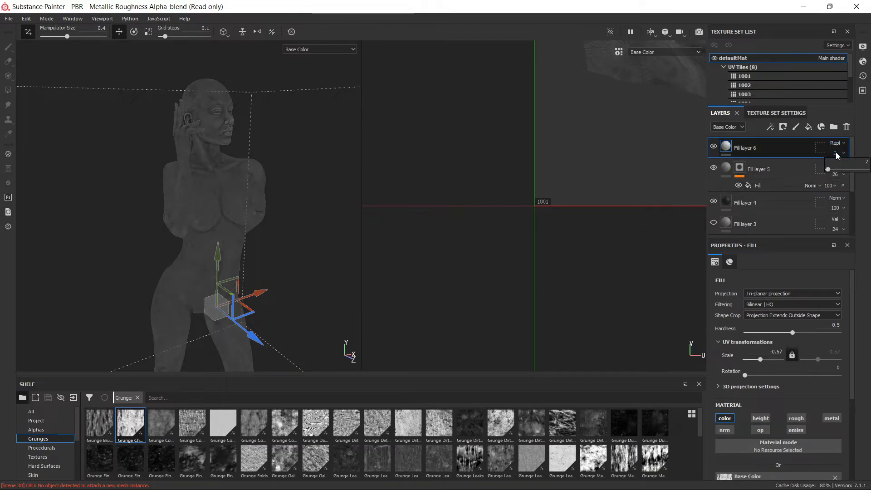
{"action": "left_click_drag", "start_coordinate": [831, 166], "coordinate": [828, 165]}
{"action": "right_click_drag", "start_coordinate": [320, 192], "coordinate": [278, 222], "text": "alt"}
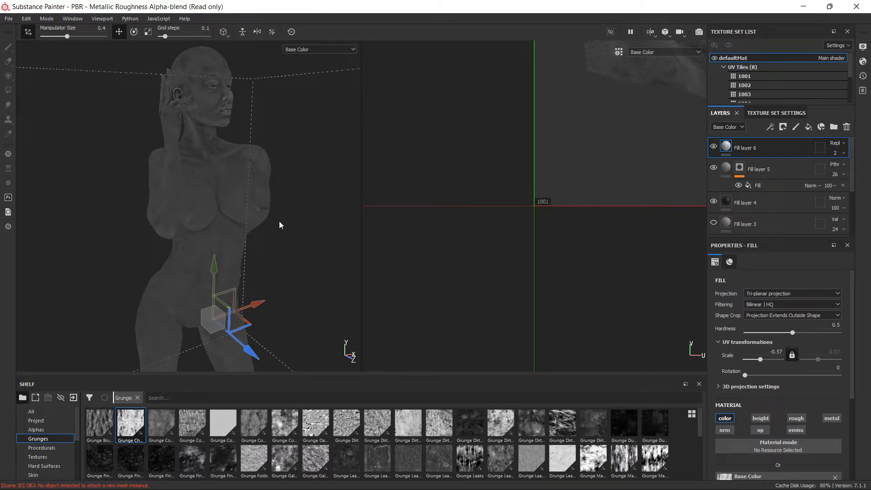
- Examine the character's face, torso and legs from several angles and distances, comparing the material and base color views
{"action": "left_click", "coordinate": [739, 168]}
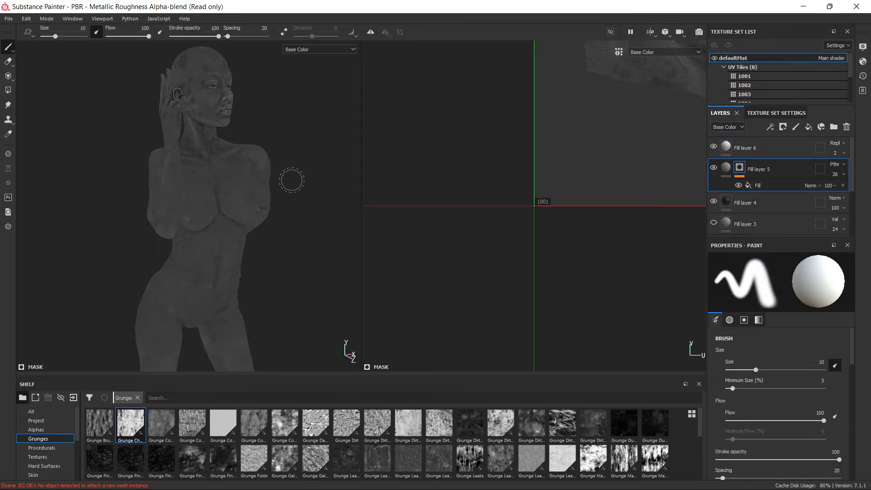
{"action": "key", "text": "m"}
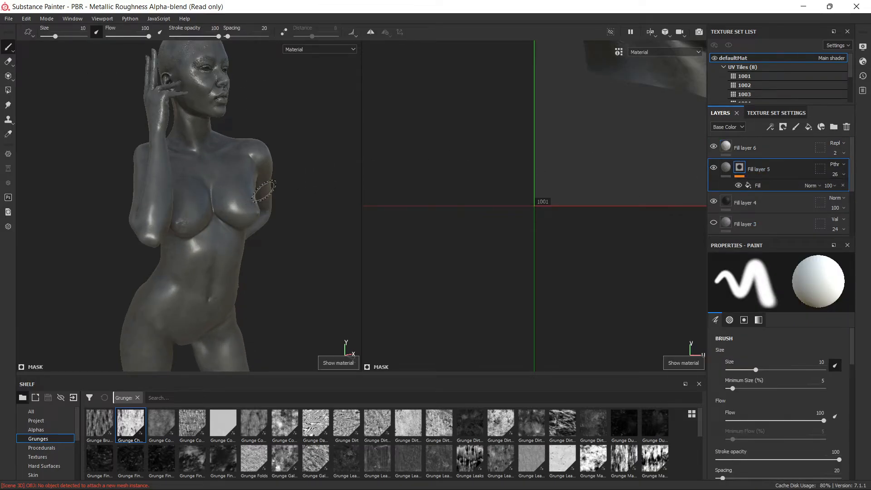
{"action": "left_click_drag", "start_coordinate": [264, 191], "coordinate": [220, 190], "text": "alt"}
{"action": "middle_click_drag", "start_coordinate": [224, 175], "coordinate": [239, 254], "text": "alt"}
{"action": "right_click_drag", "start_coordinate": [239, 254], "coordinate": [233, 253], "text": "alt"}
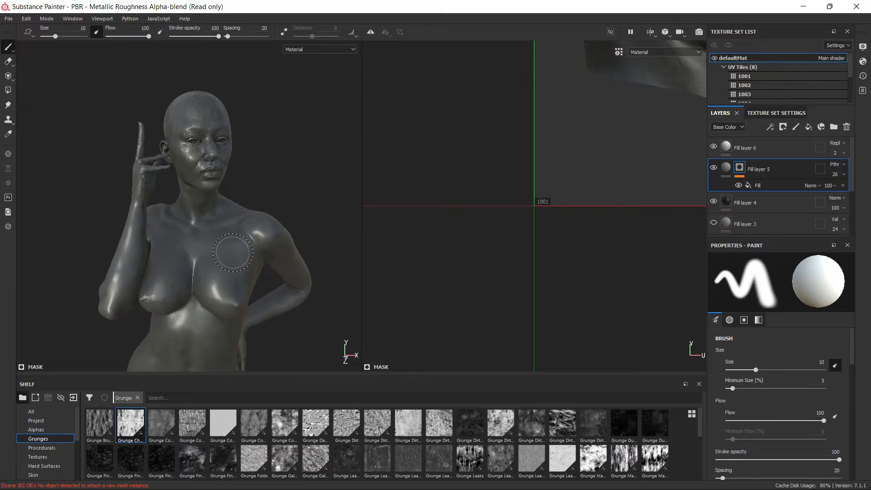
{"action": "mouse_move", "coordinate": [233, 253]}
{"action": "left_mouse_down", "text": "alt"}
{"action": "mouse_move", "coordinate": [325, 204]}
{"action": "mouse_move", "coordinate": [169, 203]}
{"action": "mouse_move", "coordinate": [241, 204]}
{"action": "mouse_move", "coordinate": [233, 196]}
{"action": "left_mouse_up", "text": "alt"}
{"action": "middle_click_drag", "start_coordinate": [233, 195], "coordinate": [242, 255], "text": "alt"}
{"action": "mouse_move", "coordinate": [241, 255]}
{"action": "right_mouse_down", "text": "alt"}
{"action": "mouse_move", "coordinate": [231, 290]}
{"action": "mouse_move", "coordinate": [232, 230]}
{"action": "mouse_move", "coordinate": [242, 224]}
{"action": "right_mouse_up", "text": "alt"}
{"action": "middle_click_drag", "start_coordinate": [223, 234], "coordinate": [235, 129], "text": "alt"}
{"action": "left_click_drag", "start_coordinate": [245, 150], "coordinate": [233, 165], "text": "alt"}
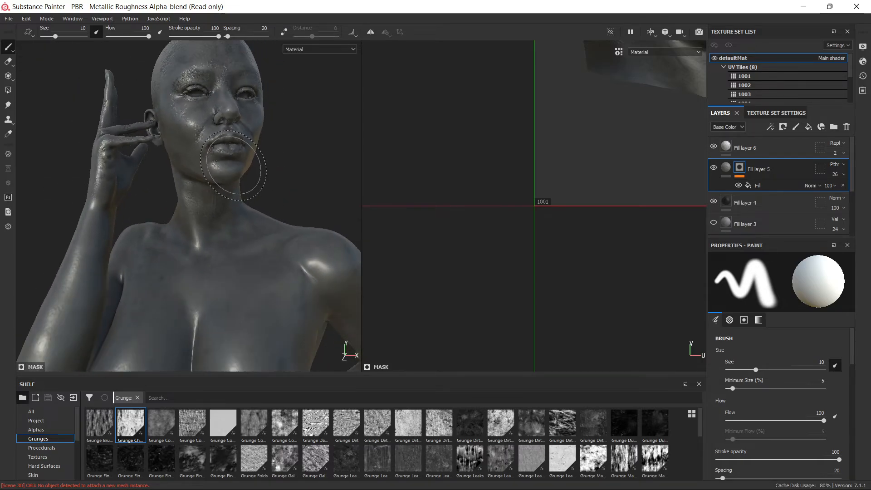
{"action": "key", "text": "c"}
{"action": "scroll", "coordinate": [228, 166], "scroll_direction": "up", "scroll_amount": 2}
{"action": "scroll", "coordinate": [222, 168], "scroll_direction": "down", "scroll_amount": 6}
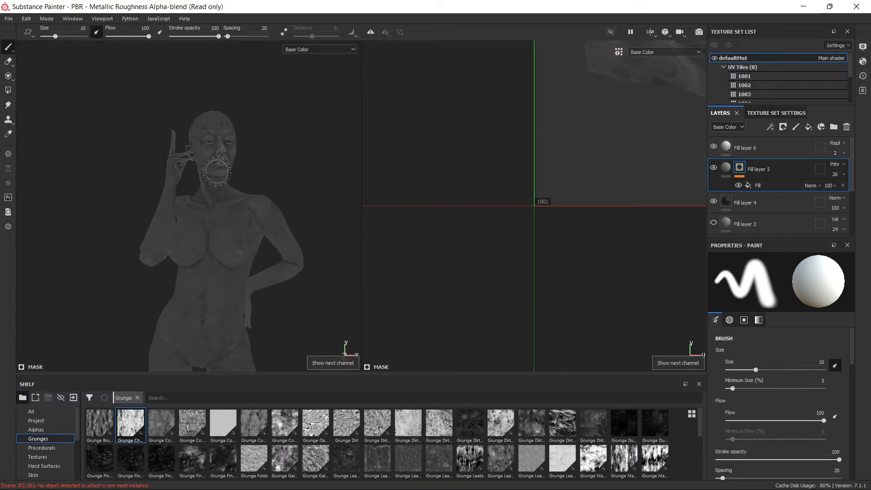
{"action": "key", "text": "m"}
{"action": "middle_click_drag", "start_coordinate": [206, 220], "coordinate": [207, 131], "text": "alt"}
{"action": "left_click_drag", "start_coordinate": [223, 172], "coordinate": [206, 176], "text": "alt"}
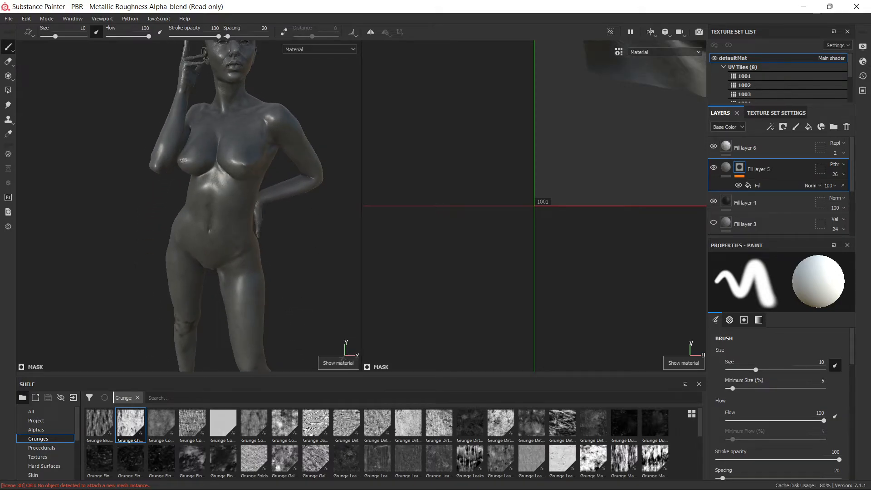
- Add a new fill layer above Fill layer 6 and leave only its color channel enabled
{"action": "left_click", "coordinate": [762, 147]}
{"action": "left_click", "coordinate": [809, 127]}
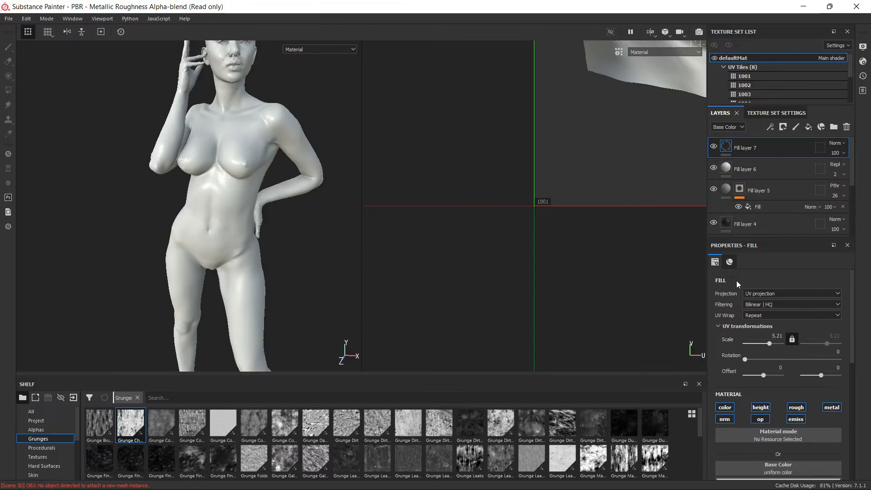
{"action": "left_click", "coordinate": [729, 421]}
{"action": "left_click", "coordinate": [757, 417]}
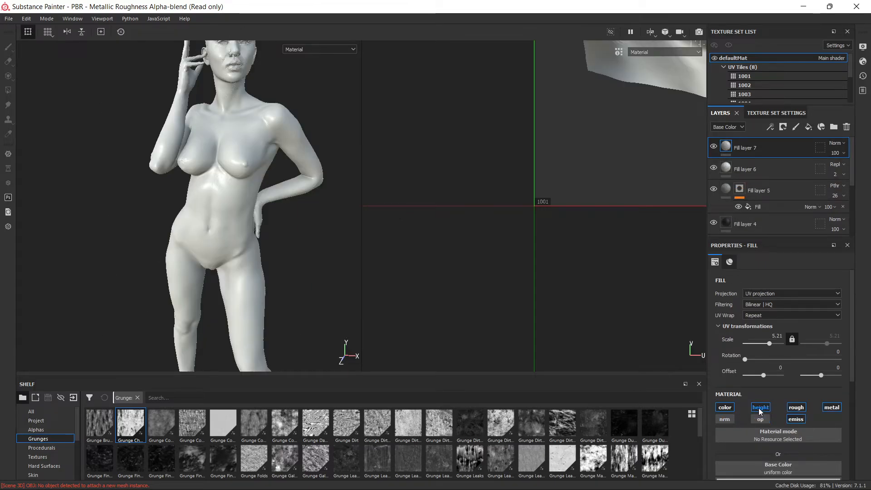
{"action": "left_click", "coordinate": [759, 410]}
{"action": "left_click", "coordinate": [794, 410]}
{"action": "left_click", "coordinate": [831, 407]}
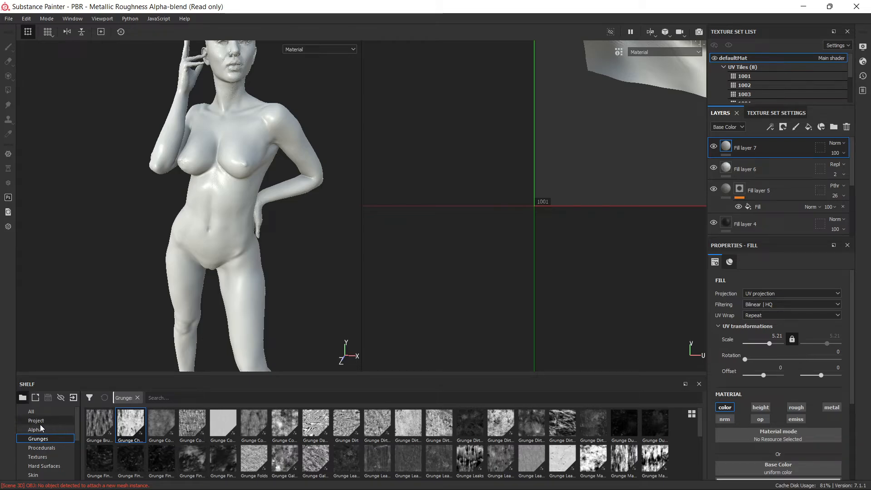
- Assign the mesh's Ambient Occlusion map to Fill layer 7's base color and inspect it in the base color view
{"action": "left_click", "coordinate": [47, 457]}
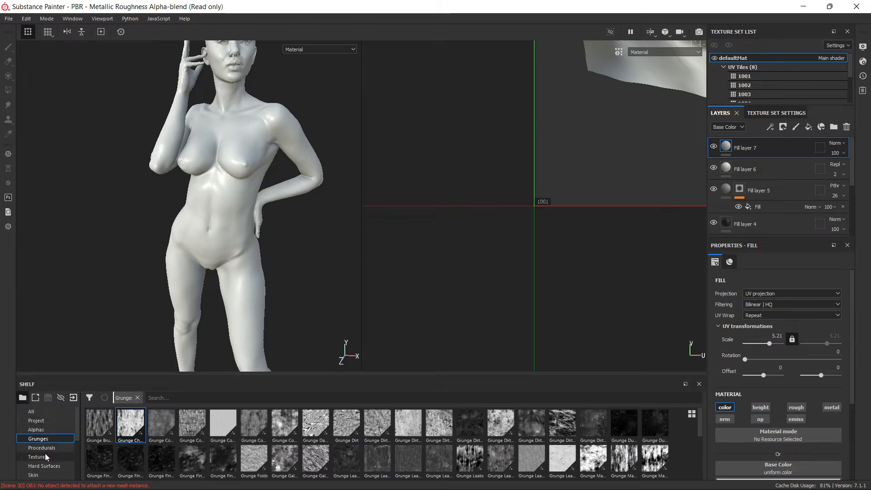
{"action": "left_click_drag", "start_coordinate": [135, 433], "coordinate": [739, 474]}
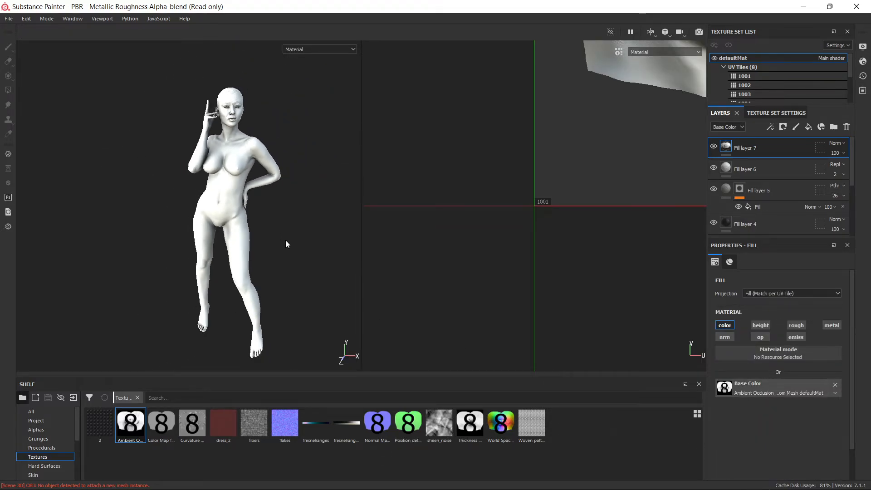
{"action": "key", "text": "c"}
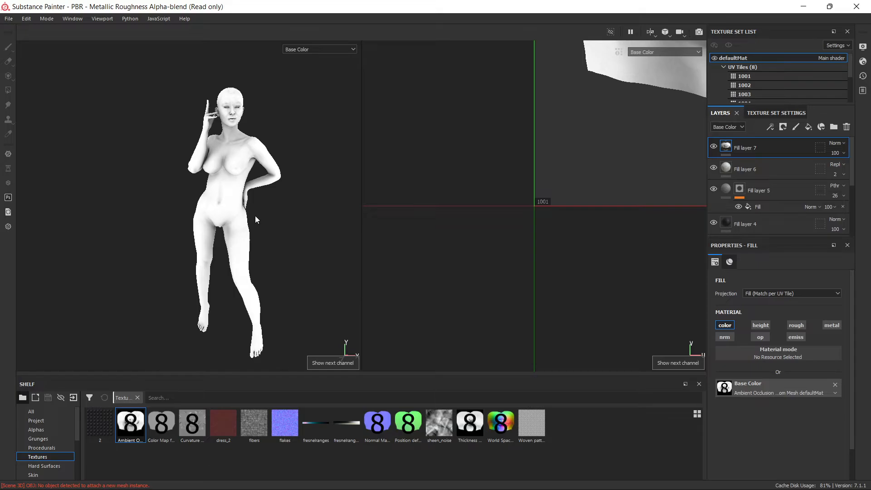
{"action": "scroll", "coordinate": [217, 175], "scroll_direction": "up", "scroll_amount": 4}
{"action": "scroll", "coordinate": [216, 175], "scroll_direction": "down", "scroll_amount": 4}
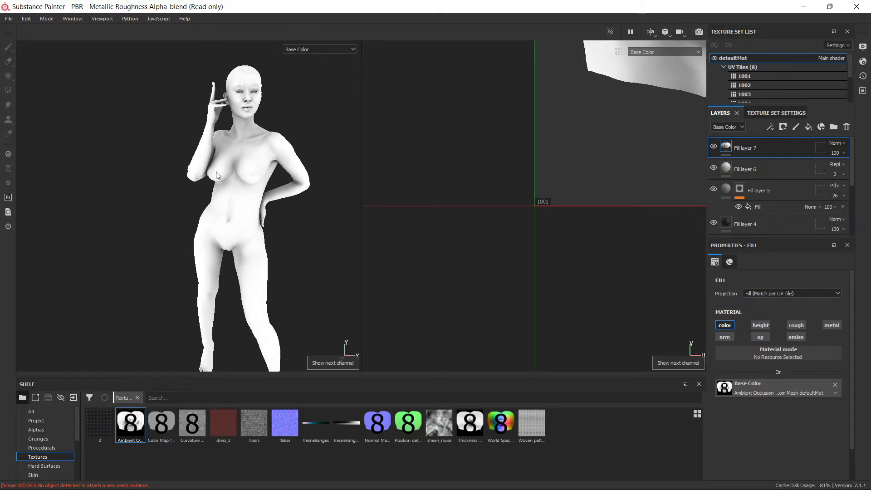
{"action": "left_click_drag", "start_coordinate": [216, 173], "coordinate": [257, 175], "text": "alt"}
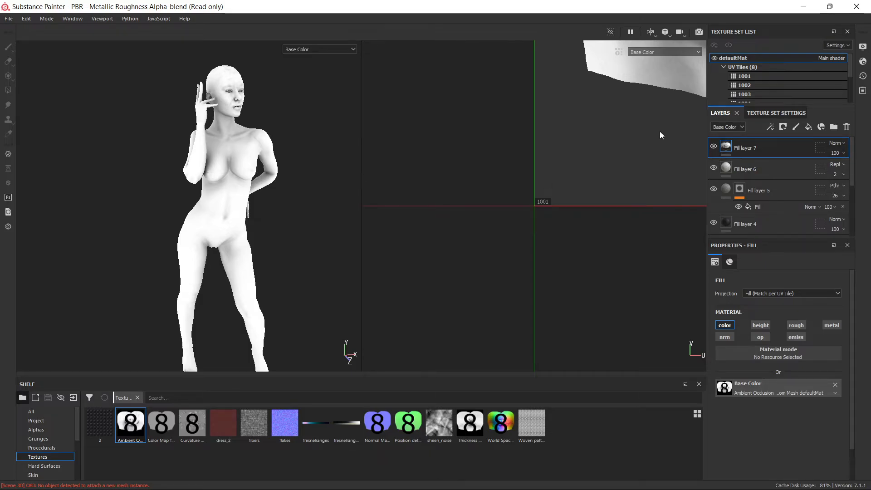
{"action": "left_click", "coordinate": [7, 19]}
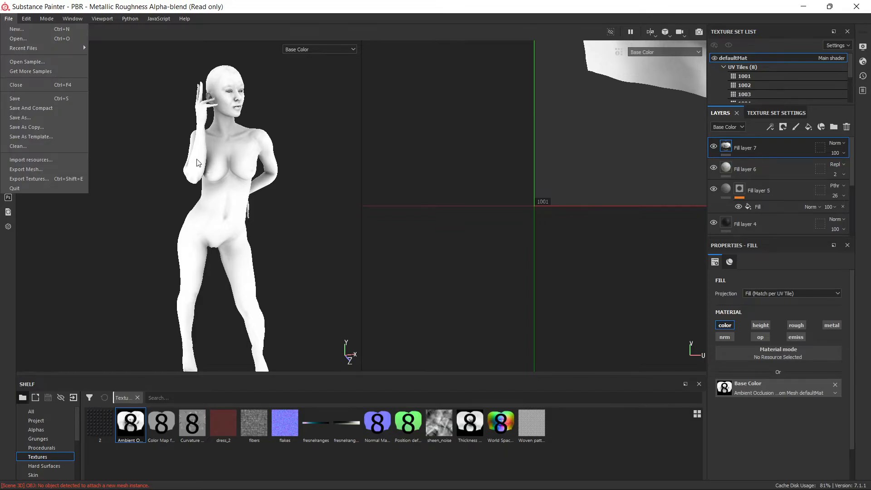
{"action": "left_click", "coordinate": [274, 116]}
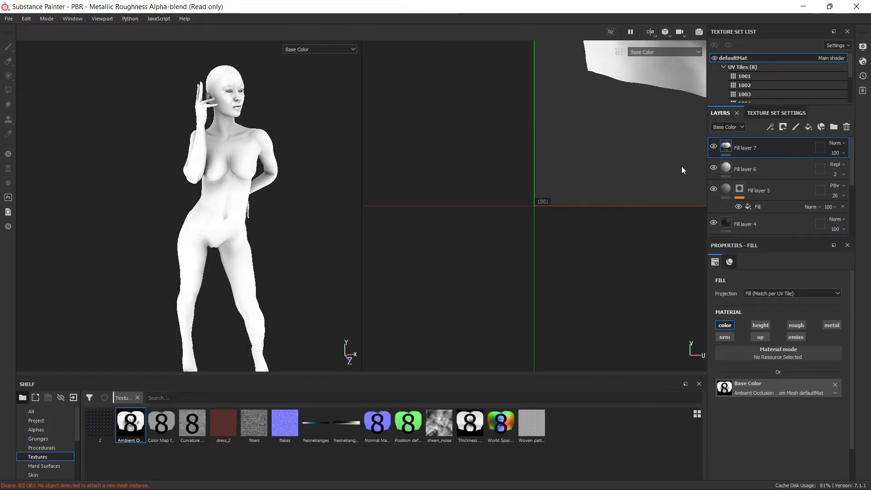
- Hide Fill layers 7, 6, 5 and 4
{"action": "left_click", "coordinate": [714, 149]}
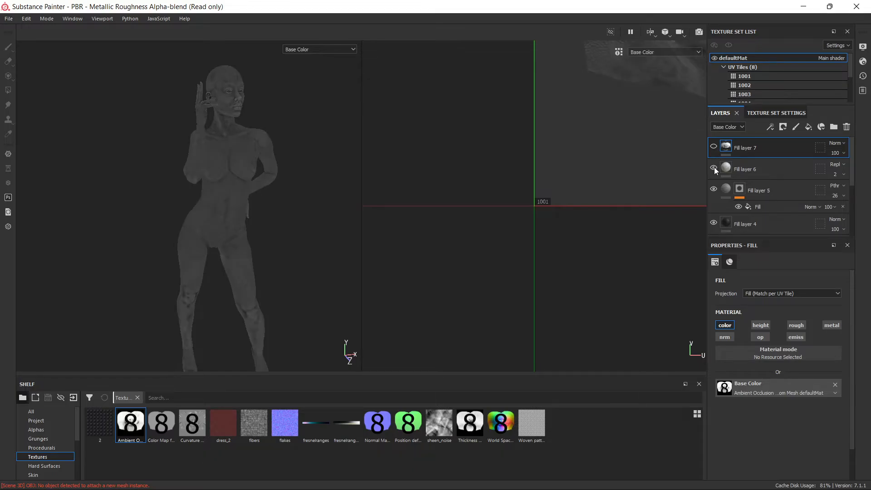
{"action": "left_click", "coordinate": [714, 168]}
{"action": "left_click", "coordinate": [714, 190]}
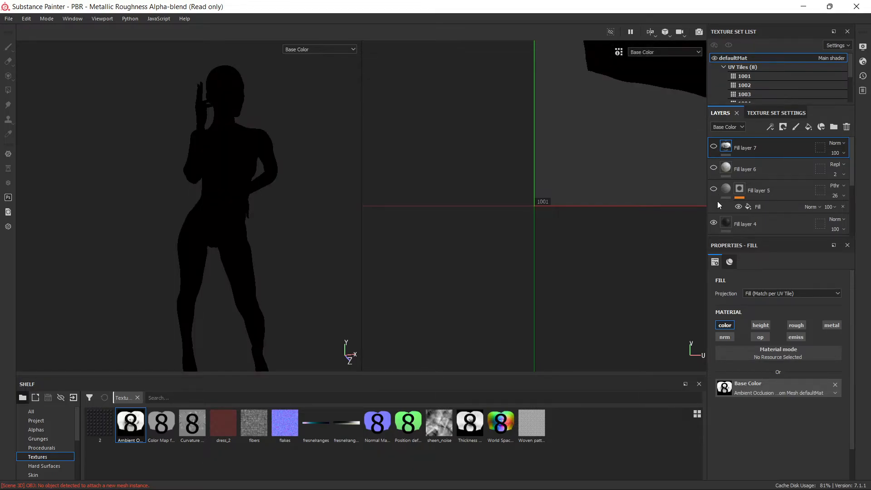
{"action": "left_click", "coordinate": [713, 224]}
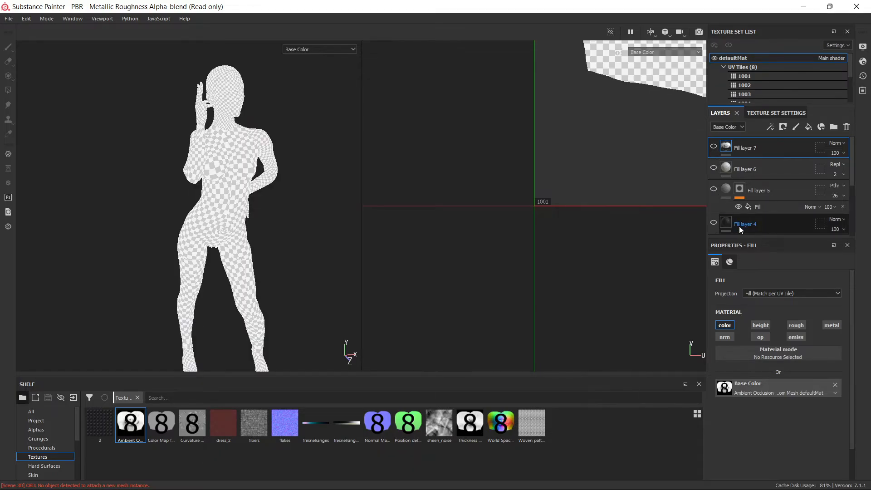
- Preview Fill layer 4 on its own in the base color and material views, and hide it again
{"action": "scroll", "coordinate": [739, 217], "scroll_direction": "down", "scroll_amount": 3}
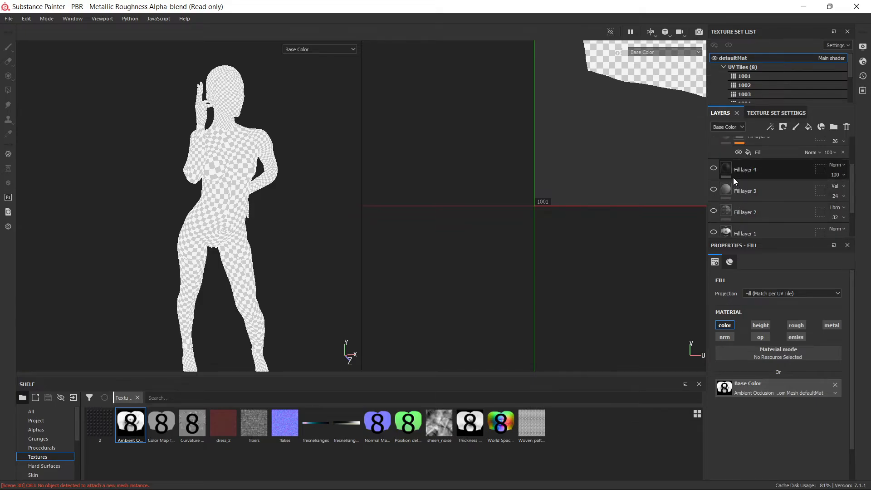
{"action": "left_click", "coordinate": [712, 168]}
{"action": "left_click", "coordinate": [747, 192]}
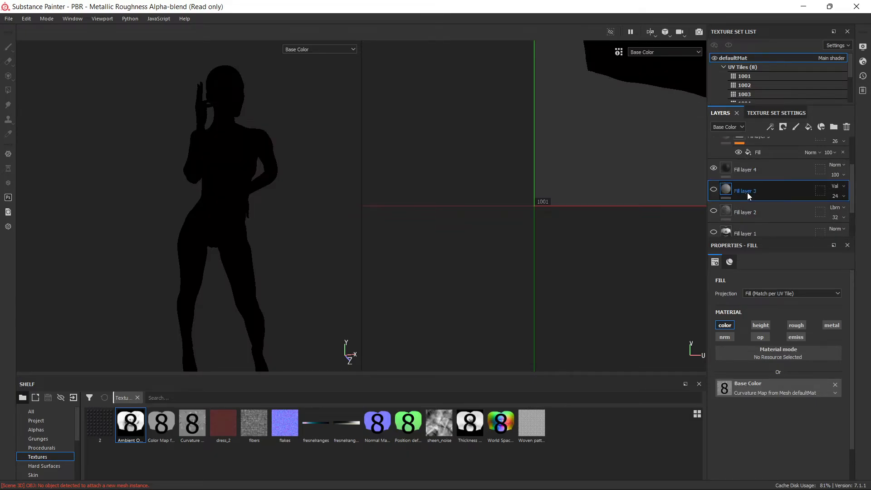
{"action": "key", "text": "m"}
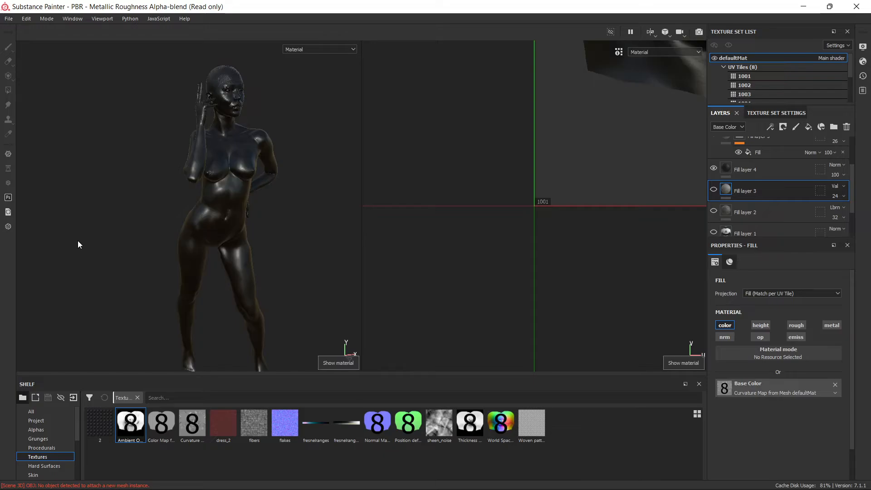
{"action": "left_click", "coordinate": [716, 169]}
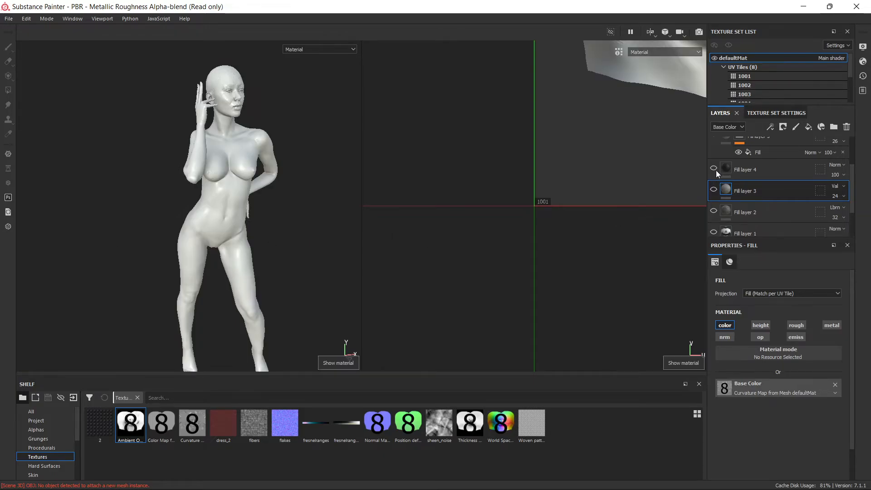
- Show Fill layers 1, 2 and 3 on the character and select Fill layer 3
{"action": "left_click", "coordinate": [744, 212]}
{"action": "scroll", "coordinate": [712, 214], "scroll_direction": "down", "scroll_amount": 1}
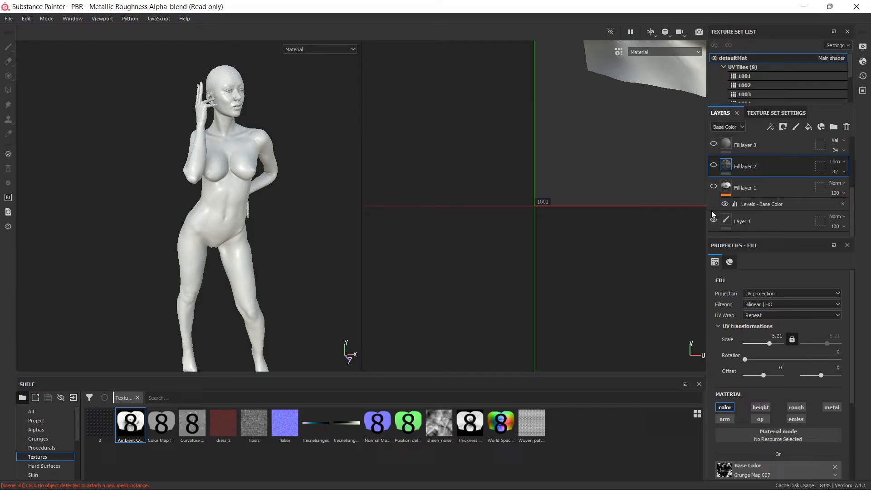
{"action": "left_click", "coordinate": [715, 187]}
{"action": "left_click", "coordinate": [715, 164]}
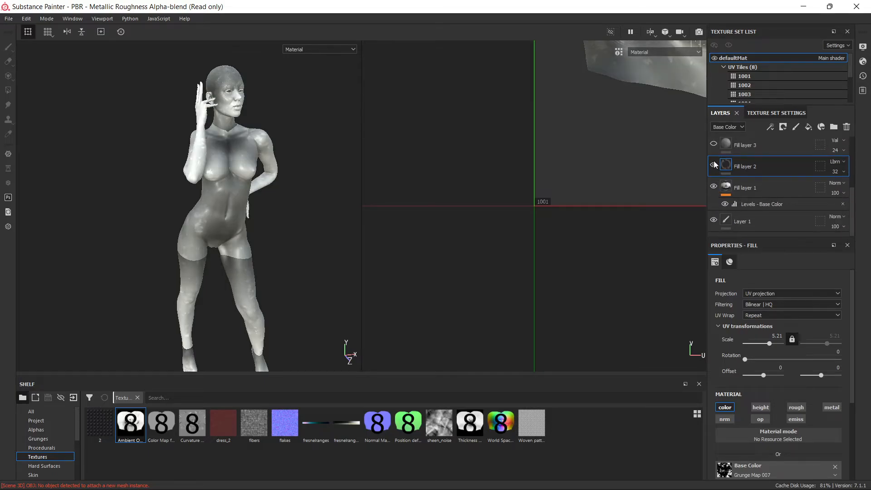
{"action": "left_click", "coordinate": [713, 144]}
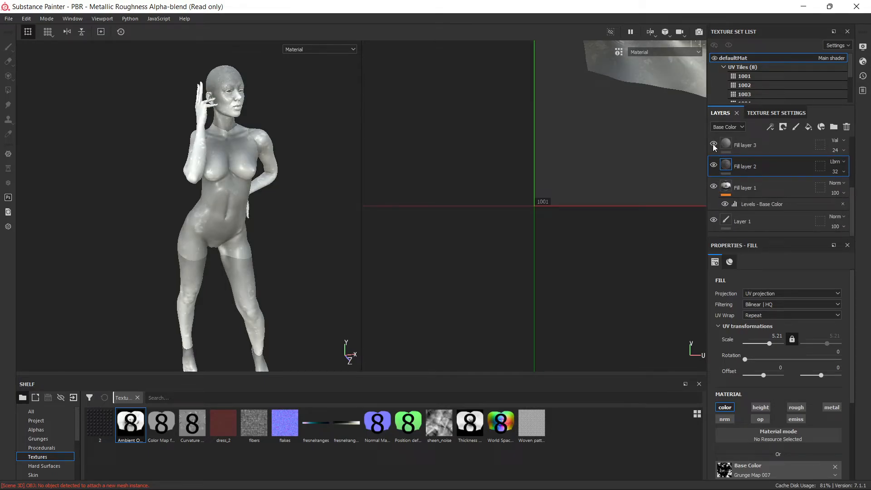
{"action": "left_click", "coordinate": [737, 144]}
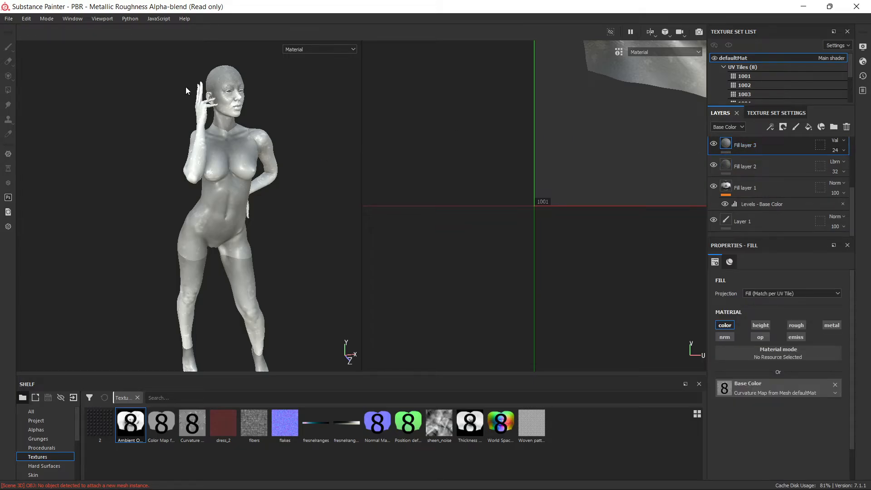
{"action": "right_click_drag", "start_coordinate": [186, 86], "coordinate": [140, 1], "text": "alt"}
- Open the texture export settings, set the png bit depth to 16 bits and review the available output sizes
{"action": "left_click", "coordinate": [8, 18]}
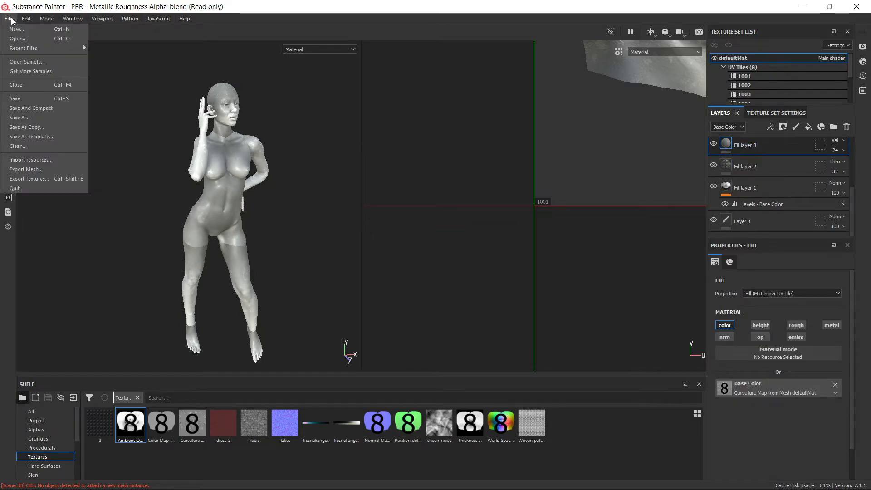
{"action": "left_click", "coordinate": [38, 181]}
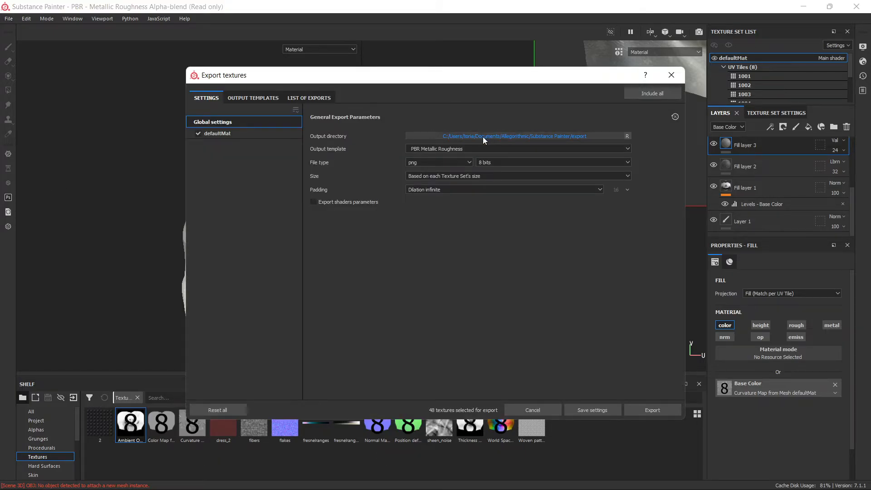
{"action": "left_click", "coordinate": [428, 164]}
{"action": "scroll", "coordinate": [422, 209], "scroll_direction": "down", "scroll_amount": 4}
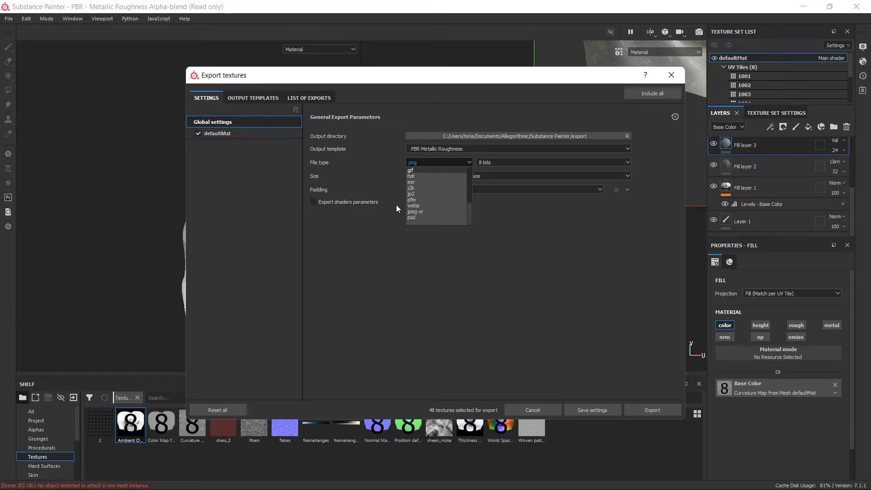
{"action": "left_click", "coordinate": [498, 163]}
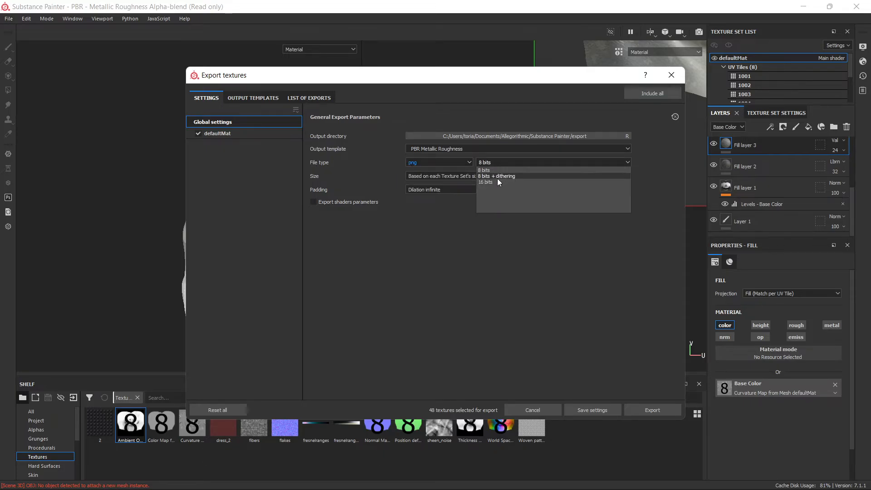
{"action": "left_click", "coordinate": [494, 182]}
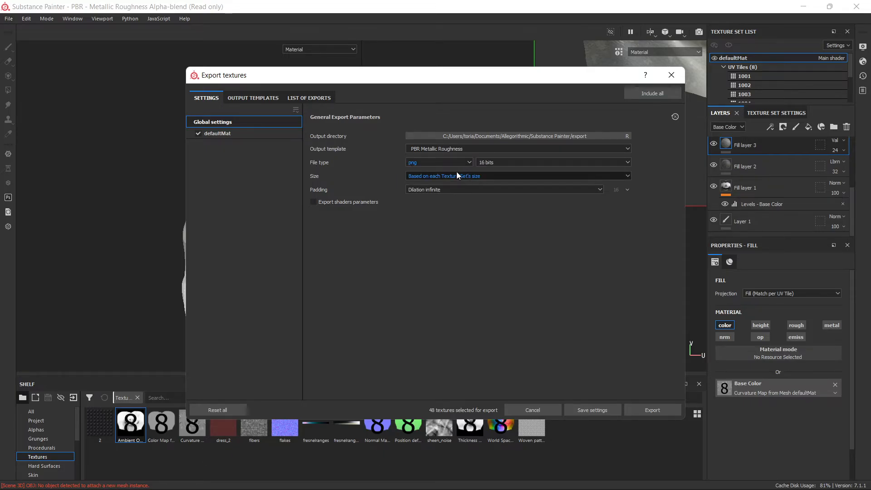
{"action": "left_click", "coordinate": [457, 174]}
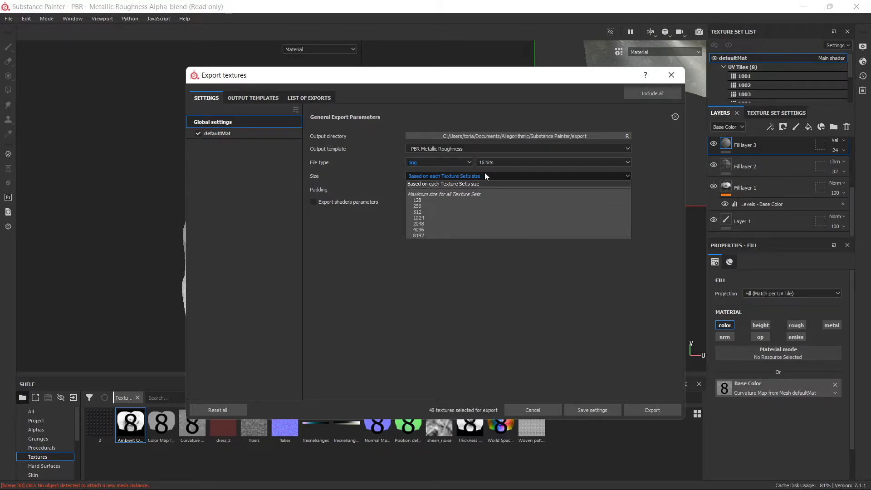
{"action": "left_click", "coordinate": [390, 154]}
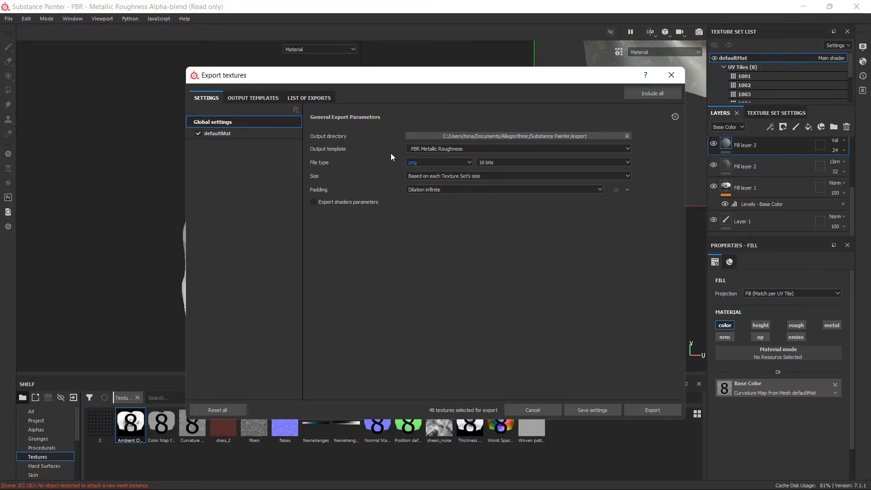
- Set the export file type to exr and the size to 4096, and close the export settings without exporting
{"action": "left_click", "coordinate": [416, 162]}
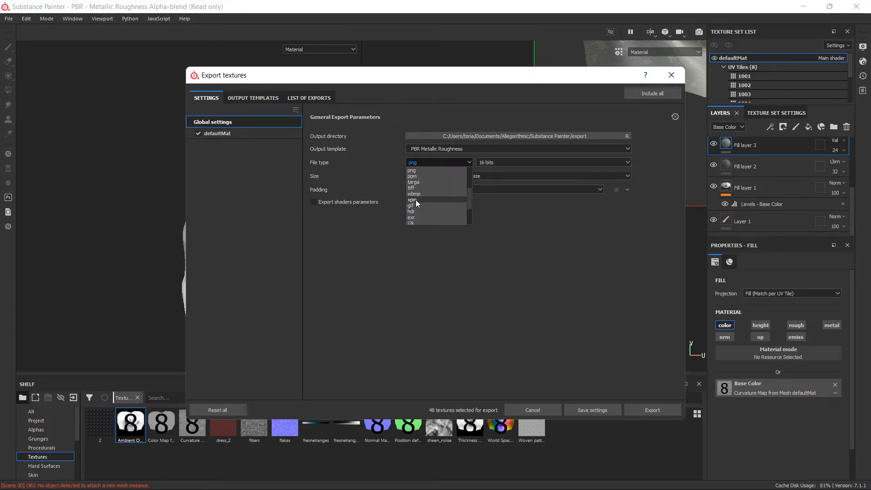
{"action": "scroll", "coordinate": [415, 213], "scroll_direction": "down", "scroll_amount": 1}
{"action": "left_click", "coordinate": [418, 212]}
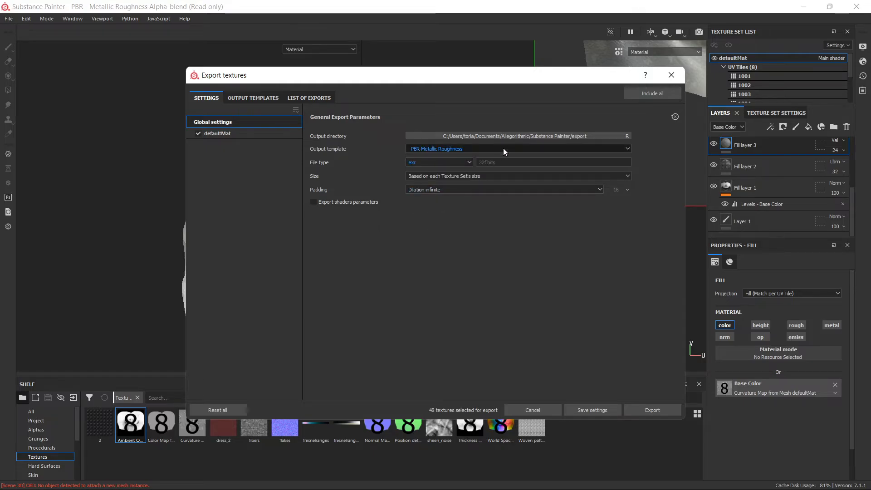
{"action": "left_click", "coordinate": [459, 175]}
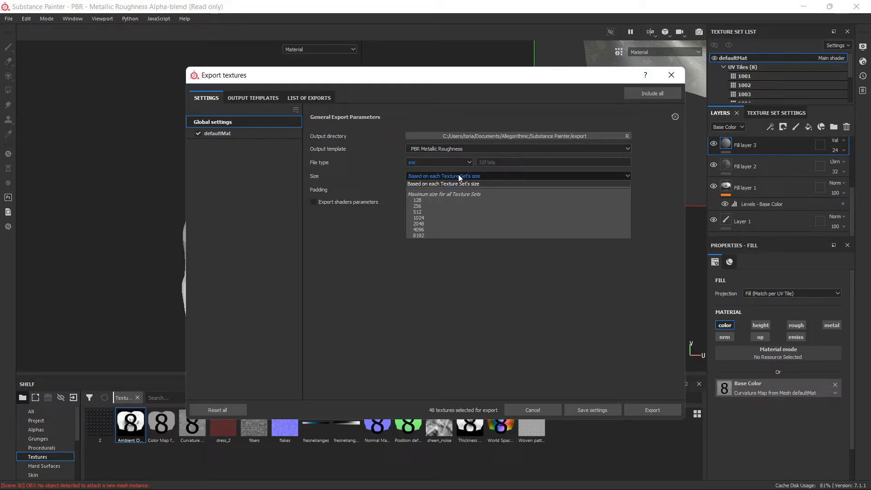
{"action": "left_click", "coordinate": [417, 230]}
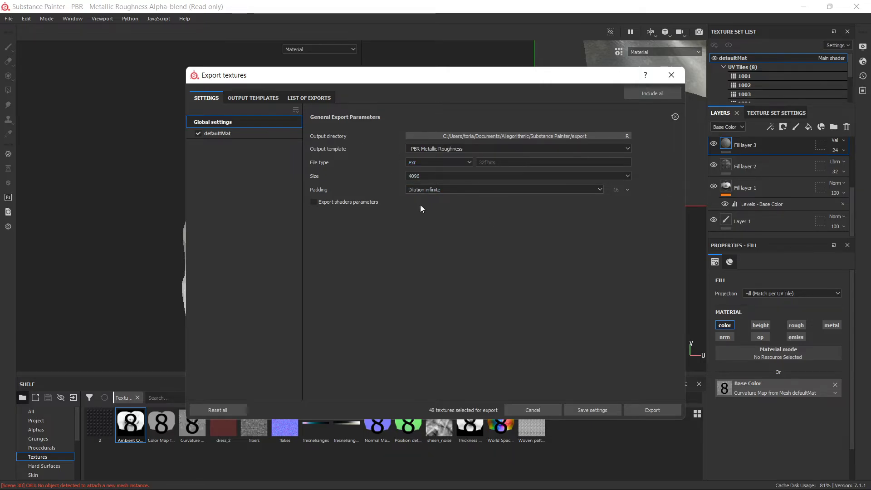
{"action": "left_click", "coordinate": [670, 77]}
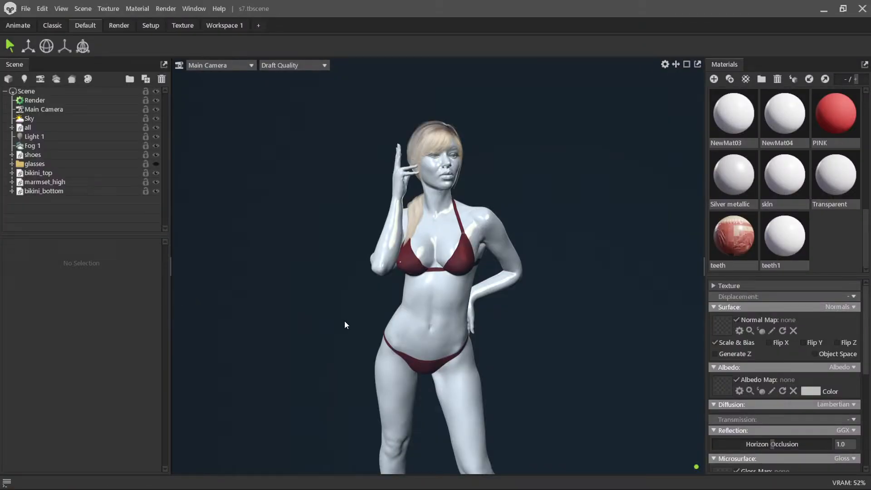
- Switch to Marmoset Toolbag and examine the posed character's untextured skin from near and far
{"action": "right_click_drag", "start_coordinate": [342, 322], "coordinate": [313, 243]}
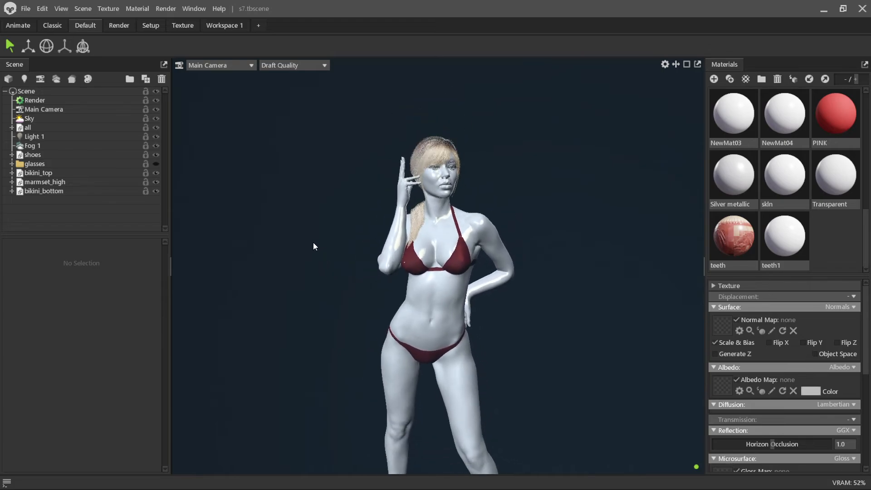
{"action": "left_click_drag", "start_coordinate": [313, 243], "coordinate": [299, 269]}
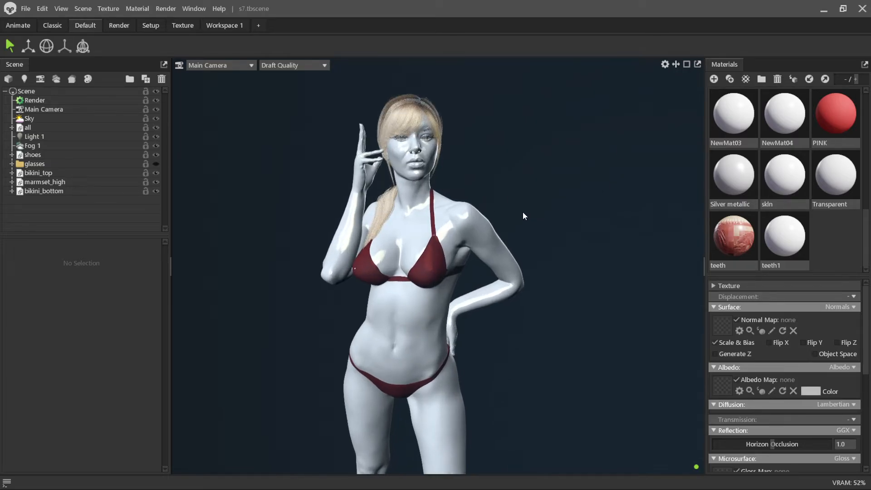
{"action": "scroll", "coordinate": [517, 203], "scroll_direction": "up", "scroll_amount": 3}
{"action": "scroll", "coordinate": [516, 202], "scroll_direction": "down", "scroll_amount": 2}
{"action": "scroll", "coordinate": [516, 203], "scroll_direction": "up", "scroll_amount": 4}
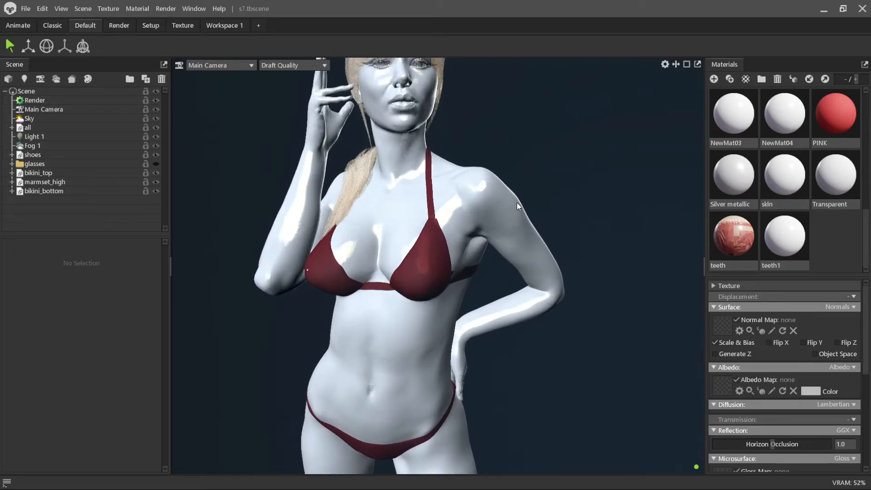
{"action": "scroll", "coordinate": [517, 204], "scroll_direction": "down", "scroll_amount": 3}
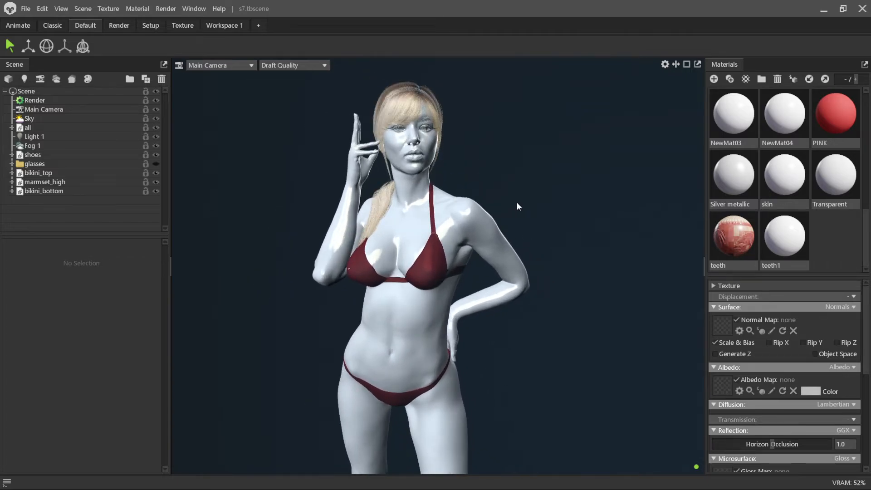
{"action": "scroll", "coordinate": [518, 192], "scroll_direction": "up", "scroll_amount": 3}
{"action": "scroll", "coordinate": [517, 192], "scroll_direction": "down", "scroll_amount": 4}
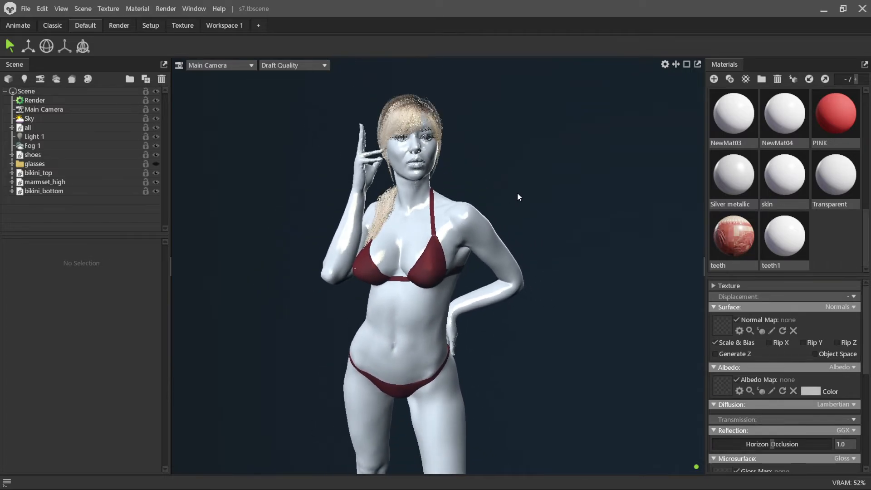
{"action": "scroll", "coordinate": [517, 193], "scroll_direction": "up", "scroll_amount": 1}
{"action": "scroll", "coordinate": [516, 193], "scroll_direction": "down", "scroll_amount": 1}
{"action": "scroll", "coordinate": [515, 193], "scroll_direction": "up", "scroll_amount": 4}
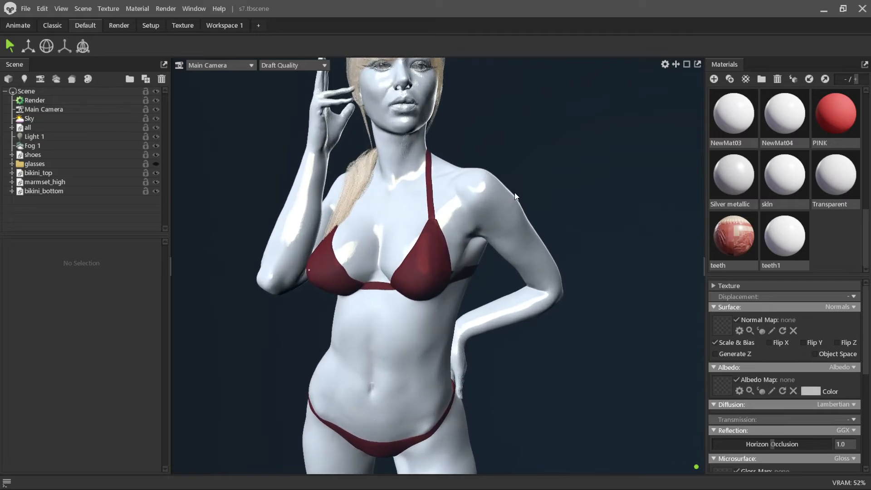
{"action": "scroll", "coordinate": [515, 196], "scroll_direction": "down", "scroll_amount": 4}
{"action": "scroll", "coordinate": [515, 196], "scroll_direction": "up", "scroll_amount": 1}
{"action": "scroll", "coordinate": [515, 196], "scroll_direction": "down", "scroll_amount": 1}
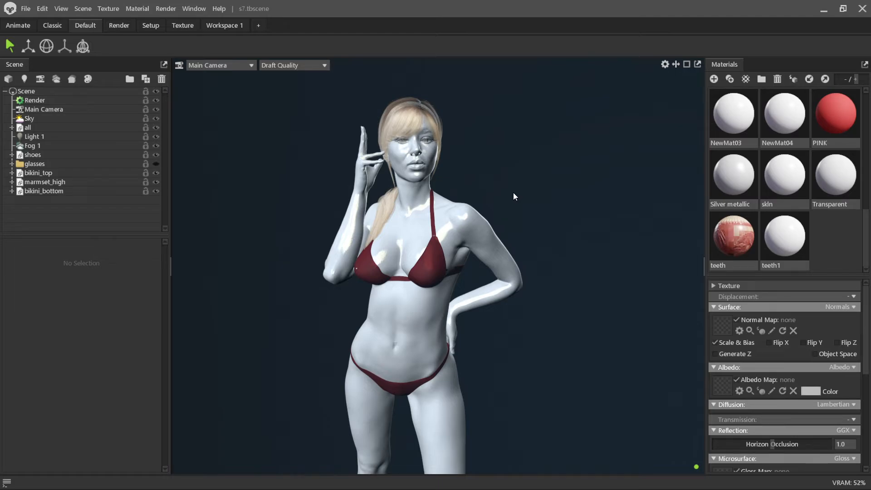
- Create a new material and name it "head"
{"action": "left_click", "coordinate": [713, 79]}
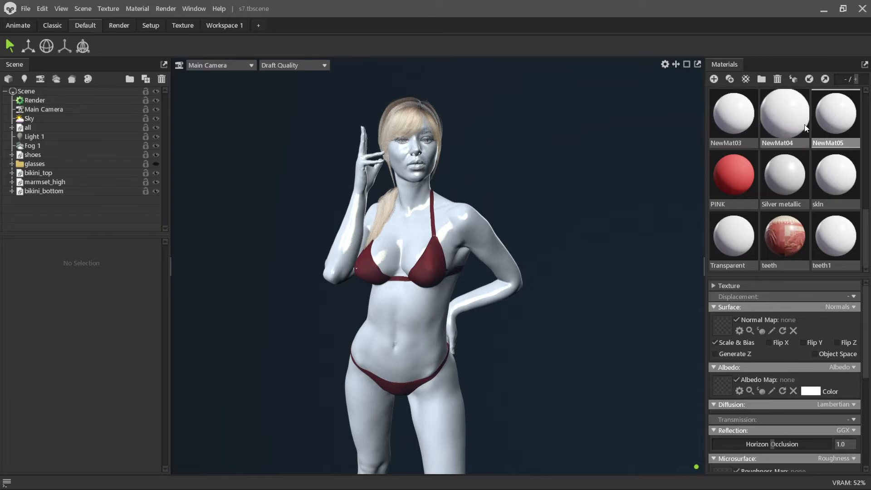
{"action": "double_click", "coordinate": [825, 143]}
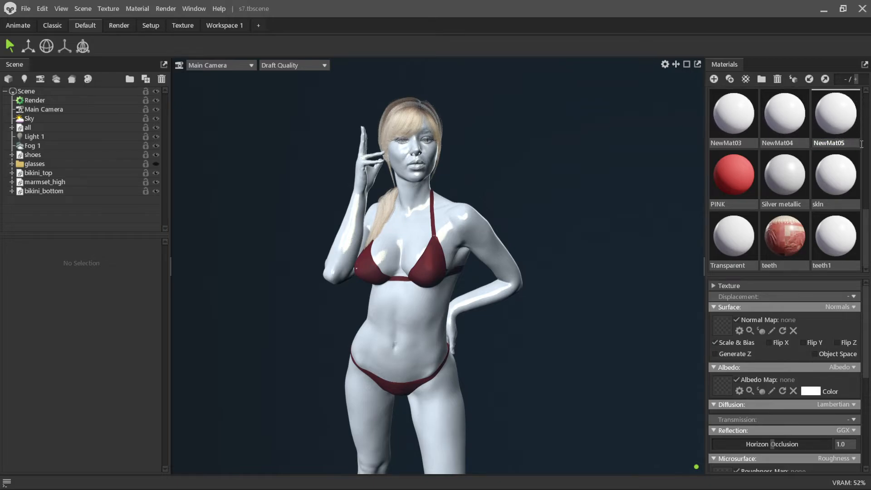
{"action": "left_click_drag", "start_coordinate": [852, 145], "coordinate": [788, 144]}
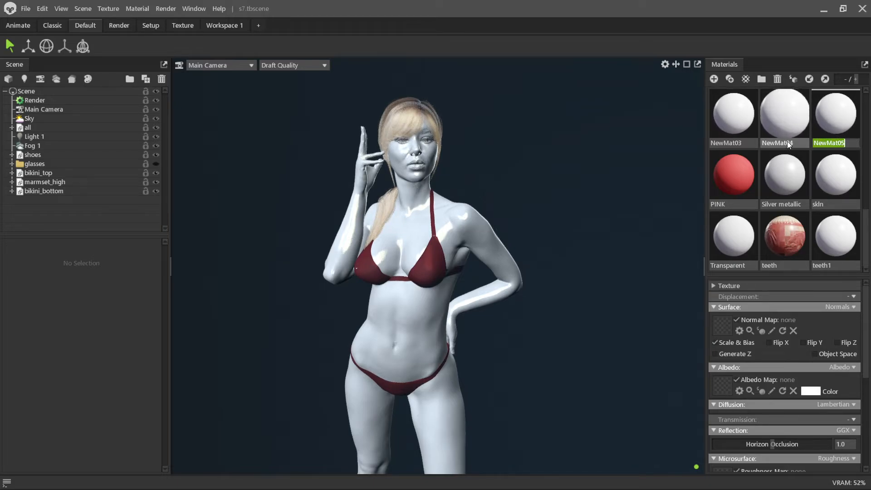
{"action": "key", "text": "BackSpace"}
{"action": "type", "text": "head"}
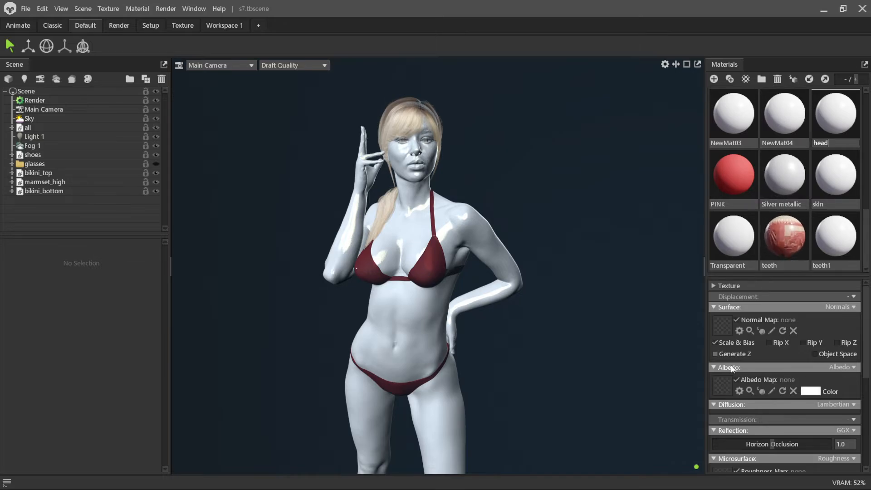
- Load Diffuse Color.1001.tif from the color_map folder as the head material's albedo map
{"action": "left_click", "coordinate": [723, 388]}
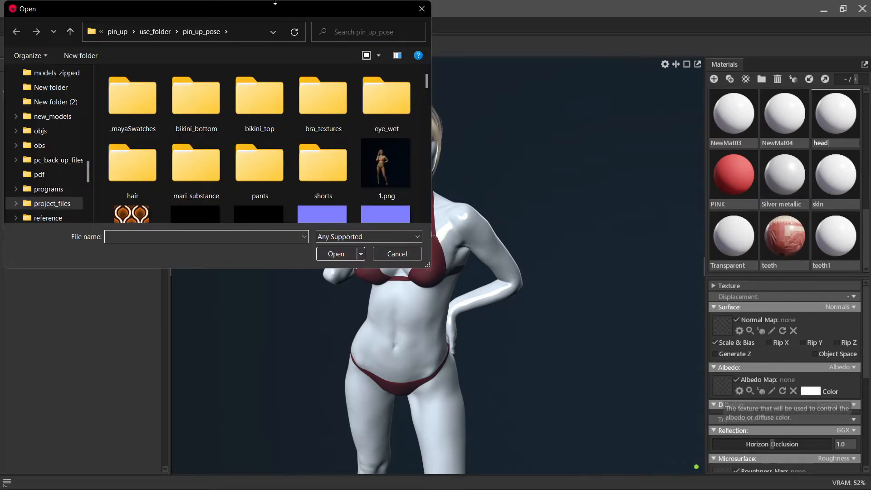
{"action": "key", "text": "Escape"}
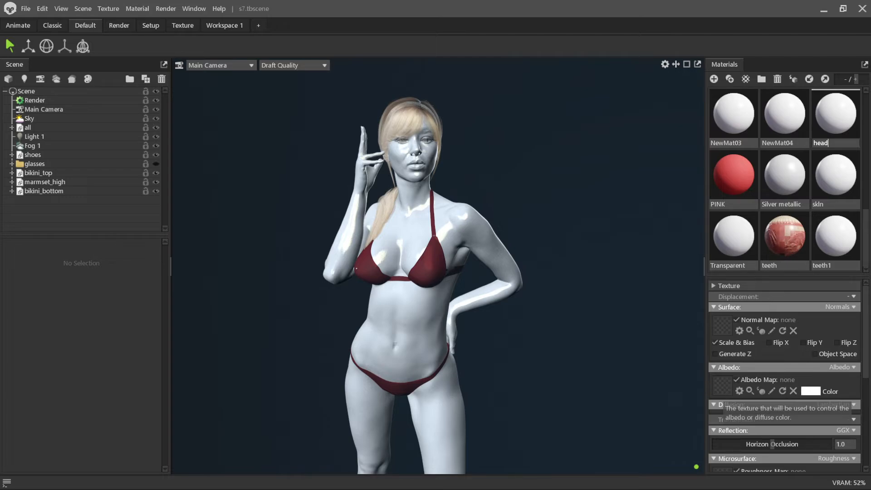
{"action": "left_click_drag", "start_coordinate": [1, 52], "coordinate": [368, 62]}
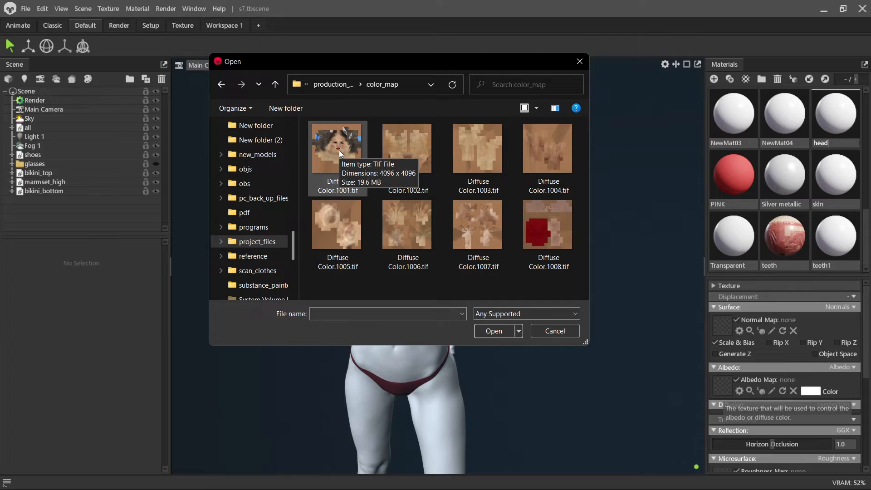
{"action": "left_click_drag", "start_coordinate": [350, 60], "coordinate": [0, 63]}
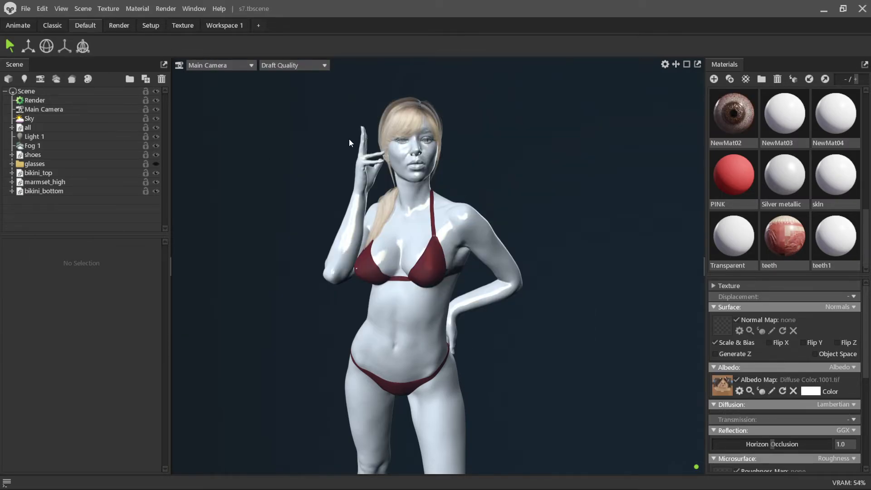
- Assign the head material to the character's face
{"action": "scroll", "coordinate": [659, 303], "scroll_direction": "up", "scroll_amount": 4}
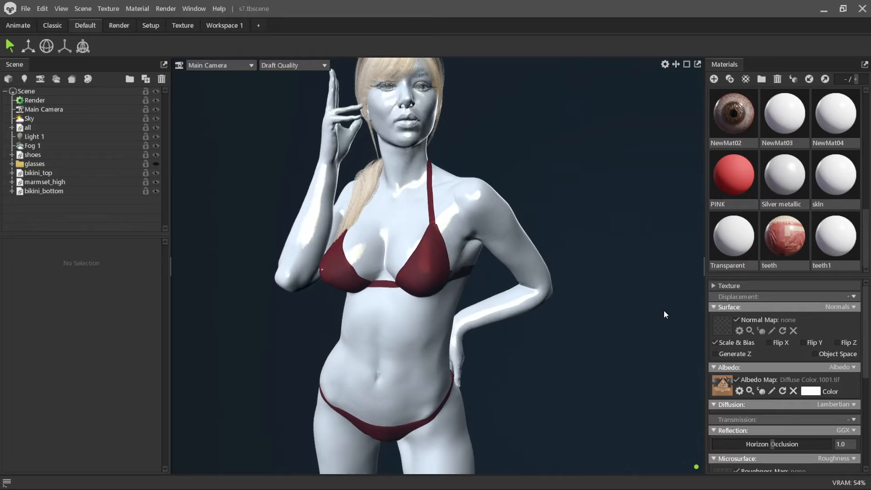
{"action": "scroll", "coordinate": [664, 311], "scroll_direction": "down", "scroll_amount": 3}
{"action": "middle_click_drag", "start_coordinate": [655, 337], "coordinate": [668, 379]}
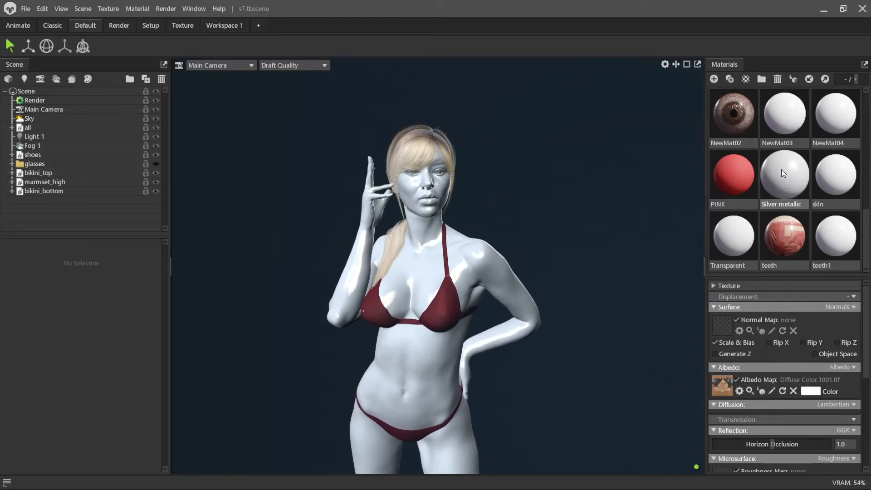
{"action": "scroll", "coordinate": [782, 169], "scroll_direction": "up", "scroll_amount": 5}
{"action": "left_click_drag", "start_coordinate": [743, 242], "coordinate": [419, 195]}
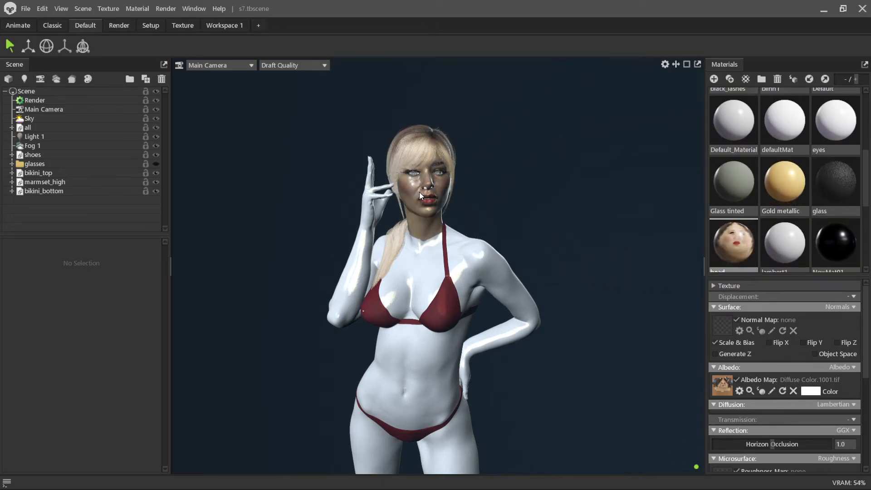
- Examine the textured face up close and compare it with the untextured body
{"action": "scroll", "coordinate": [419, 192], "scroll_direction": "up", "scroll_amount": 3}
{"action": "middle_click_drag", "start_coordinate": [421, 170], "coordinate": [437, 243]}
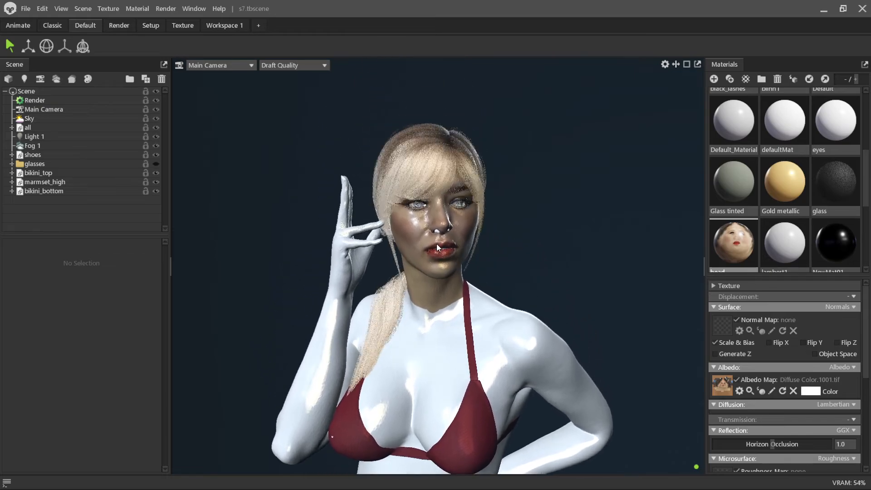
{"action": "scroll", "coordinate": [410, 219], "scroll_direction": "down", "scroll_amount": 2}
{"action": "scroll", "coordinate": [409, 220], "scroll_direction": "up", "scroll_amount": 2}
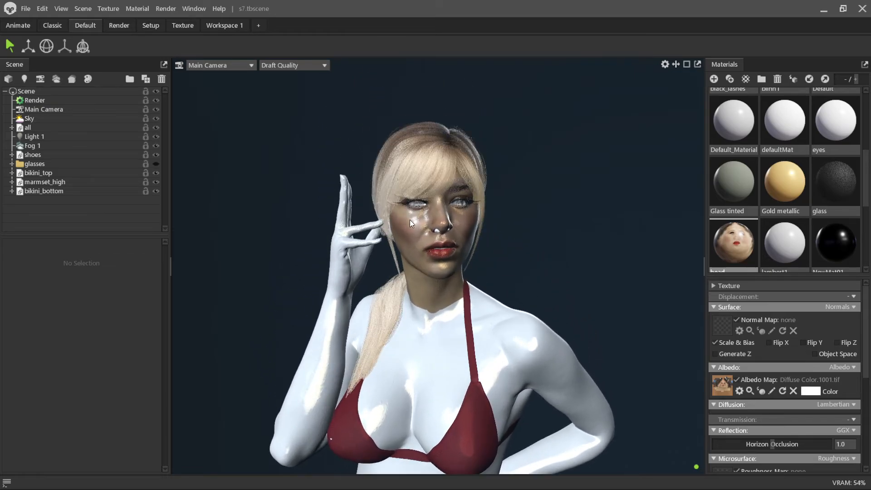
{"action": "left_click", "coordinate": [64, 90]}
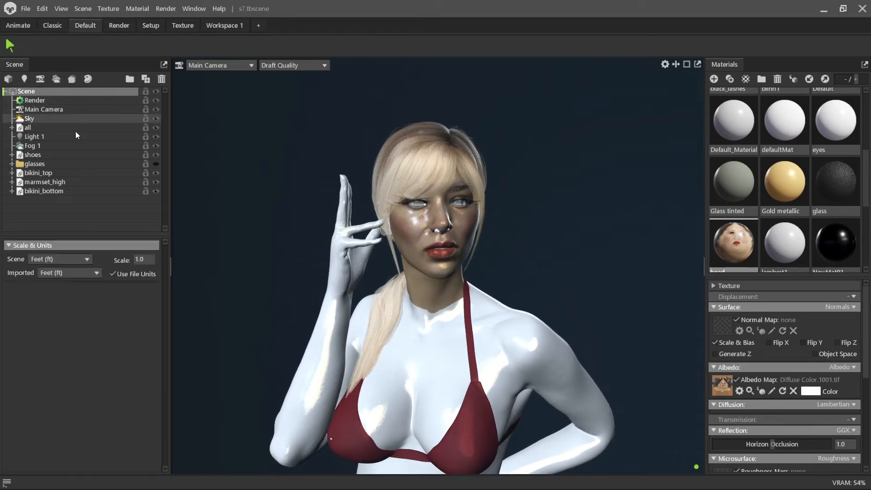
{"action": "scroll", "coordinate": [308, 263], "scroll_direction": "down", "scroll_amount": 1}
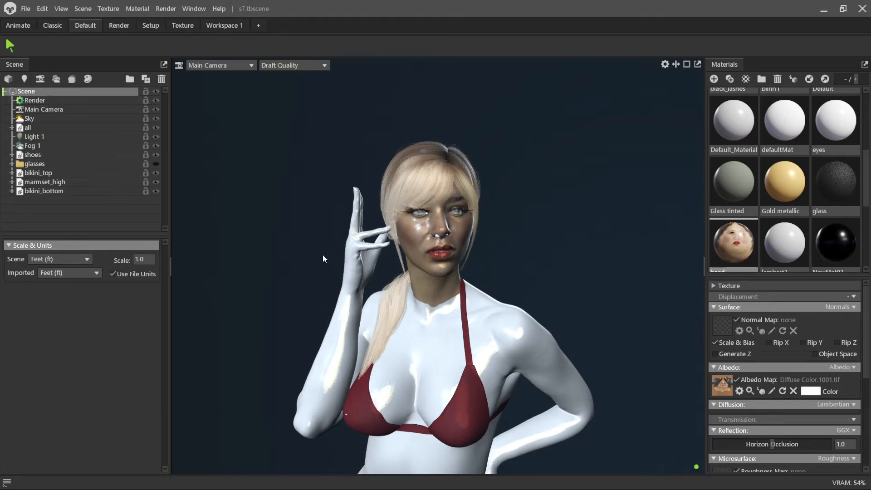
{"action": "middle_click_drag", "start_coordinate": [355, 316], "coordinate": [333, 199]}
{"action": "scroll", "coordinate": [330, 192], "scroll_direction": "down", "scroll_amount": 3}
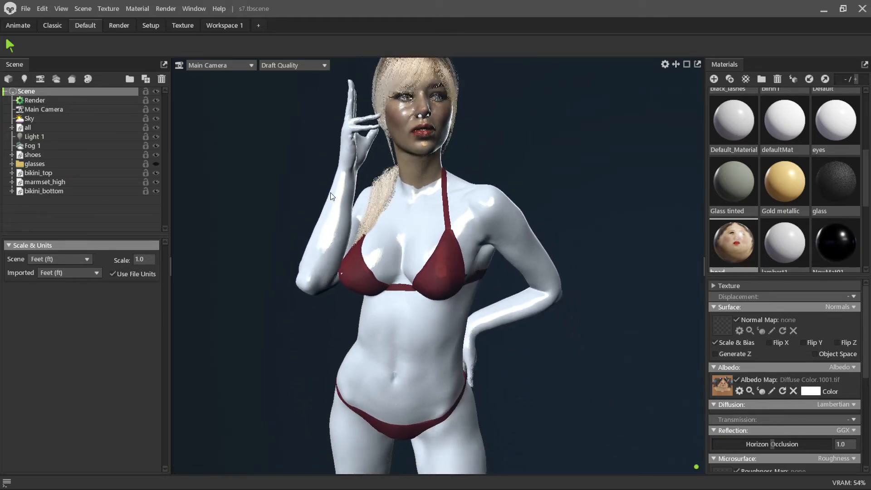
{"action": "scroll", "coordinate": [330, 192], "scroll_direction": "up", "scroll_amount": 4}
{"action": "scroll", "coordinate": [328, 195], "scroll_direction": "down", "scroll_amount": 5}
{"action": "scroll", "coordinate": [328, 194], "scroll_direction": "up", "scroll_amount": 3}
{"action": "scroll", "coordinate": [328, 194], "scroll_direction": "down", "scroll_amount": 5}
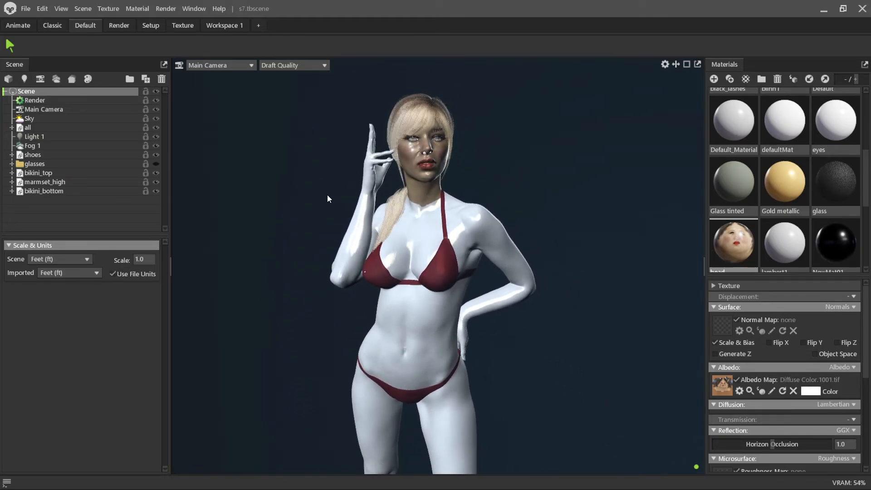
{"action": "middle_click_drag", "start_coordinate": [413, 325], "coordinate": [391, 243]}
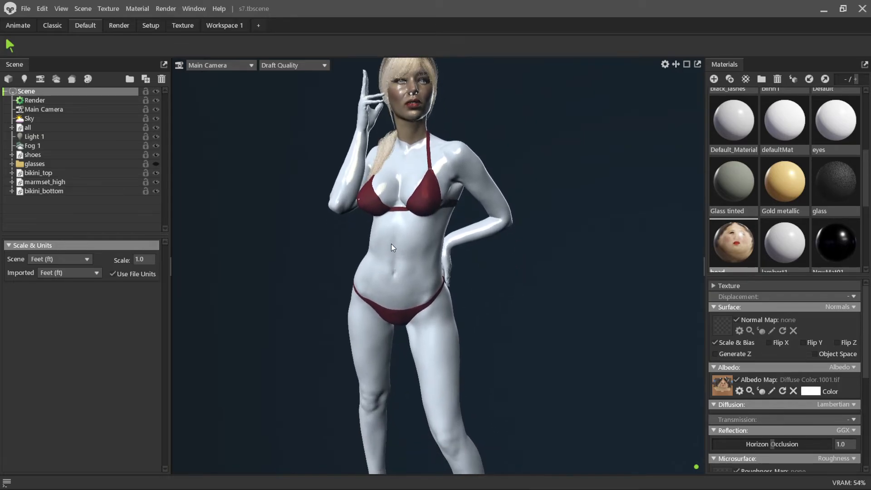
- Try centimeters as the scene unit and undo the change back to feet
{"action": "left_click", "coordinate": [61, 260]}
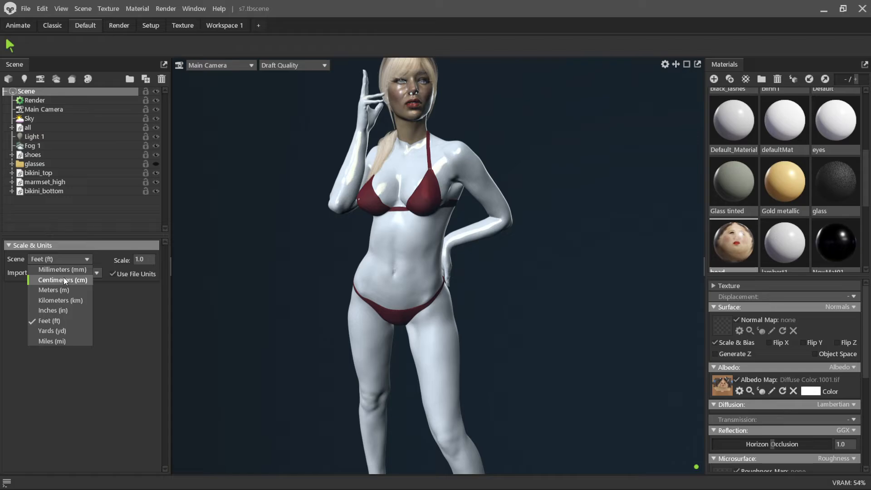
{"action": "left_click", "coordinate": [62, 262]}
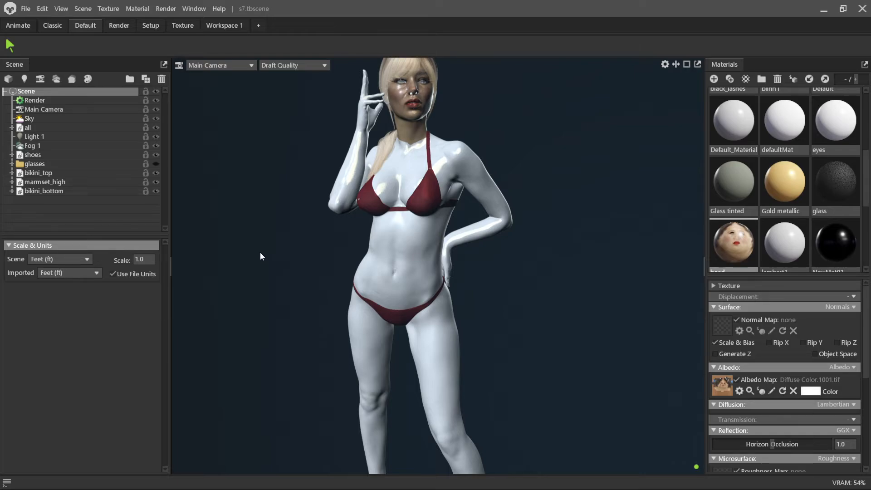
{"action": "right_click", "coordinate": [295, 282]}
{"action": "left_click", "coordinate": [242, 220]}
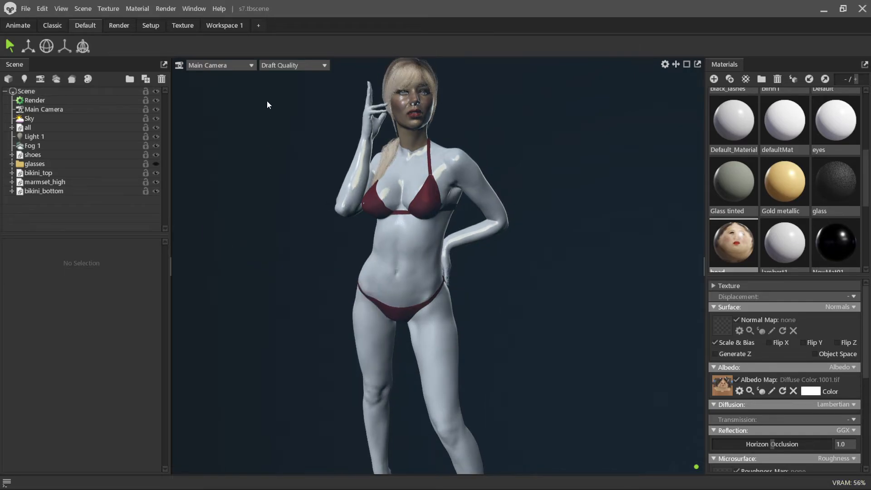
{"action": "left_click", "coordinate": [42, 92]}
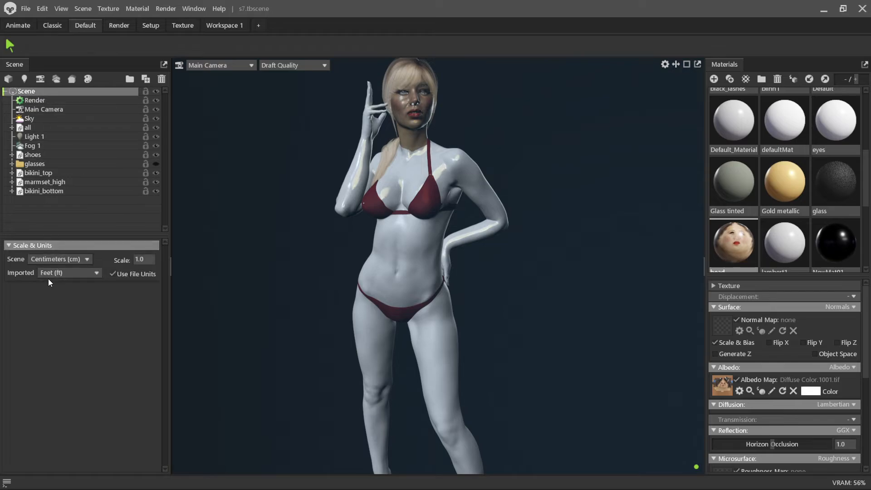
{"action": "left_click", "coordinate": [56, 262]}
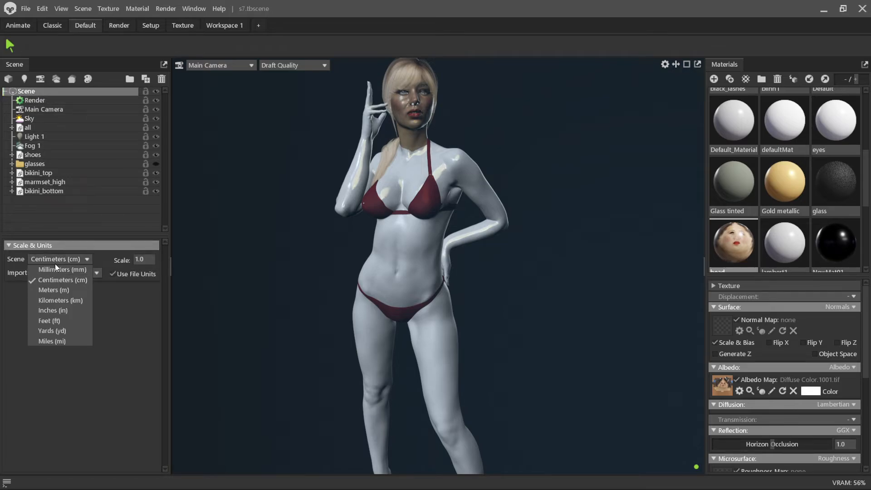
{"action": "left_click", "coordinate": [64, 320]}
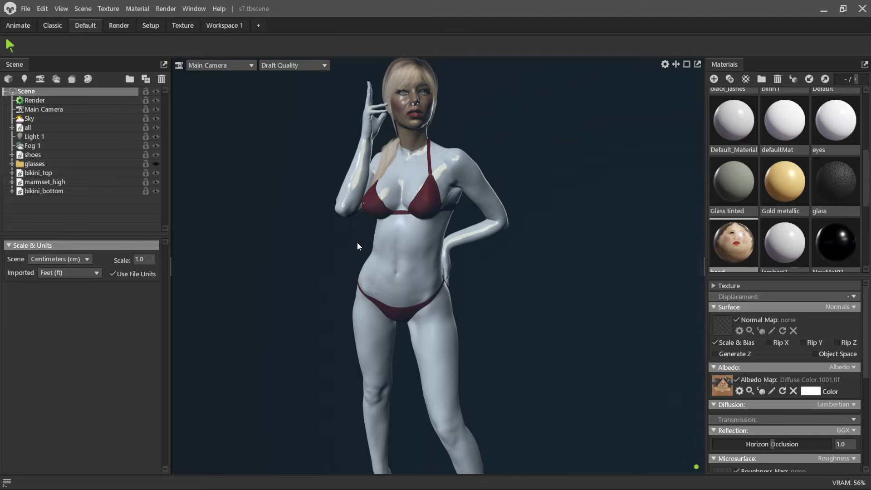
{"action": "key", "text": "ctrl+z"}
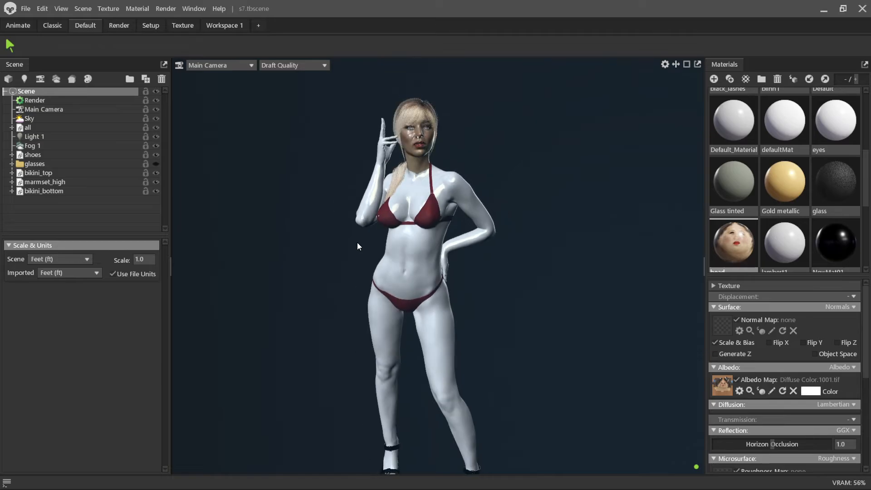
- Turn off ray tracing in the scene's render settings and check the shading on the character
{"action": "scroll", "coordinate": [329, 237], "scroll_direction": "up", "scroll_amount": 3}
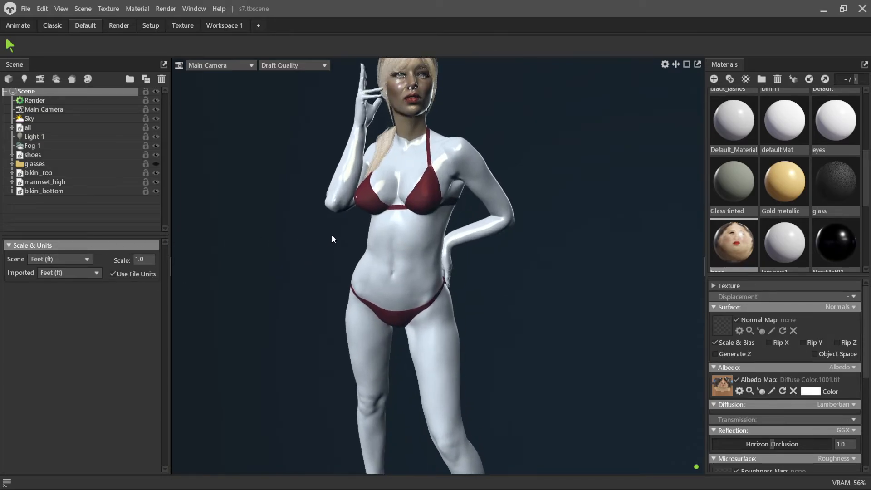
{"action": "middle_click_drag", "start_coordinate": [332, 205], "coordinate": [320, 220]}
{"action": "scroll", "coordinate": [321, 212], "scroll_direction": "up", "scroll_amount": 3}
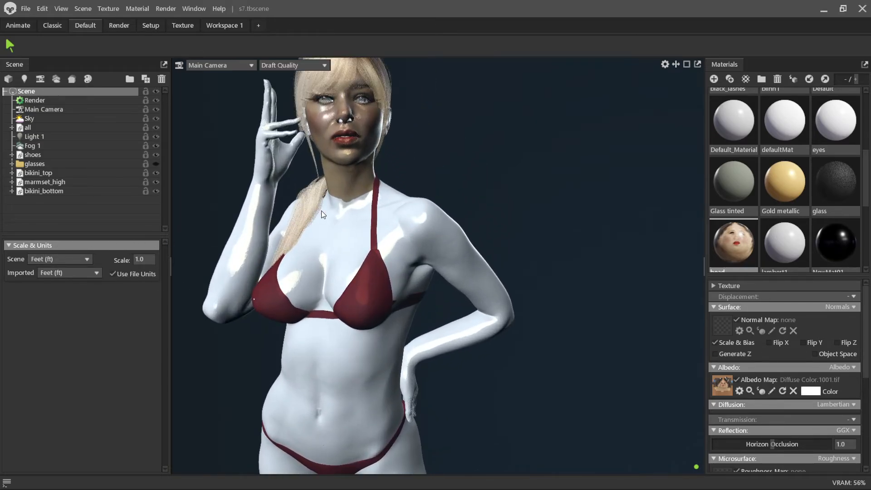
{"action": "scroll", "coordinate": [322, 207], "scroll_direction": "down", "scroll_amount": 2}
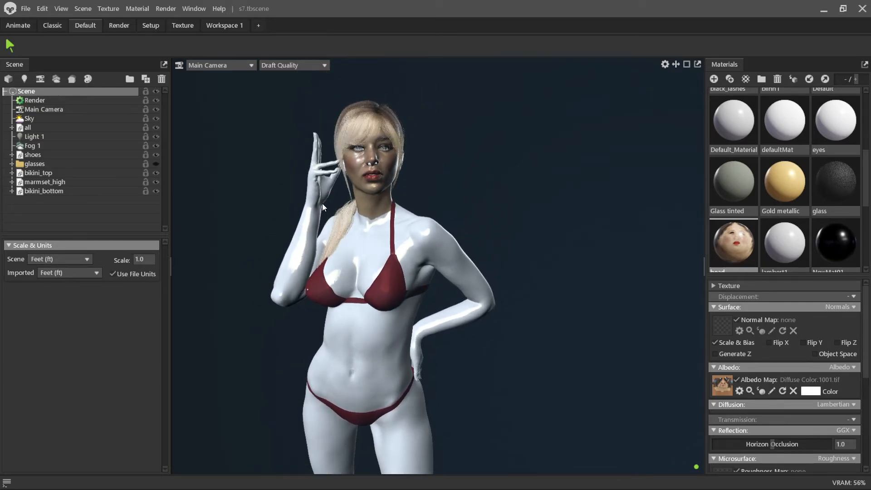
{"action": "left_click", "coordinate": [64, 100]}
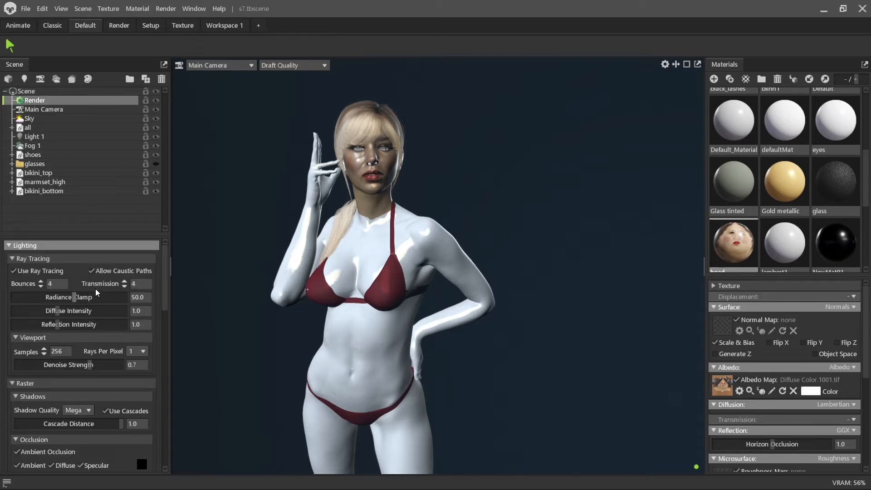
{"action": "left_click", "coordinate": [15, 271]}
{"action": "scroll", "coordinate": [347, 295], "scroll_direction": "down", "scroll_amount": 3}
{"action": "scroll", "coordinate": [215, 248], "scroll_direction": "up", "scroll_amount": 5}
{"action": "scroll", "coordinate": [215, 249], "scroll_direction": "down", "scroll_amount": 1}
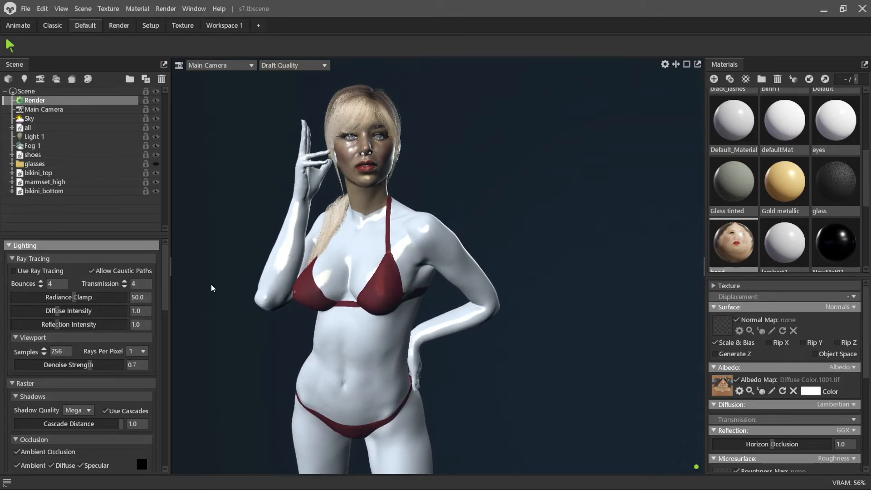
{"action": "middle_click_drag", "start_coordinate": [211, 284], "coordinate": [244, 245]}
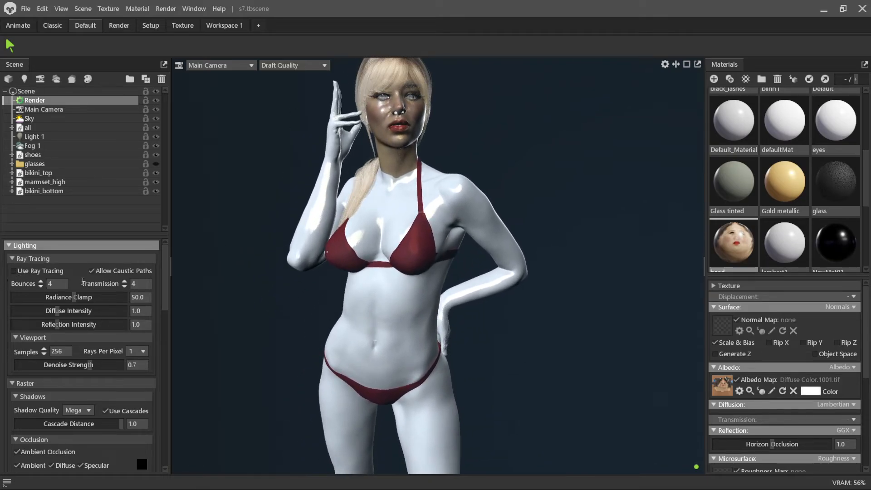
{"action": "scroll", "coordinate": [218, 213], "scroll_direction": "down", "scroll_amount": 2}
{"action": "scroll", "coordinate": [221, 212], "scroll_direction": "up", "scroll_amount": 3}
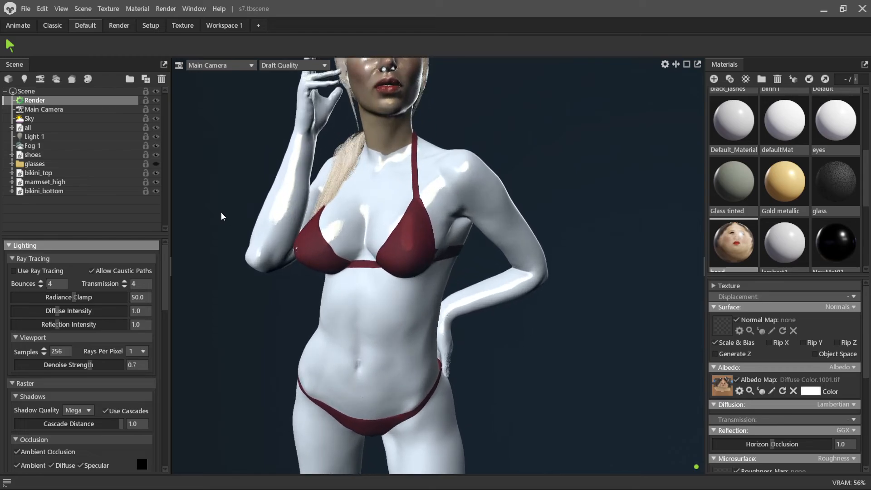
{"action": "scroll", "coordinate": [241, 217], "scroll_direction": "down", "scroll_amount": 2}
{"action": "middle_click_drag", "start_coordinate": [244, 215], "coordinate": [273, 218]}
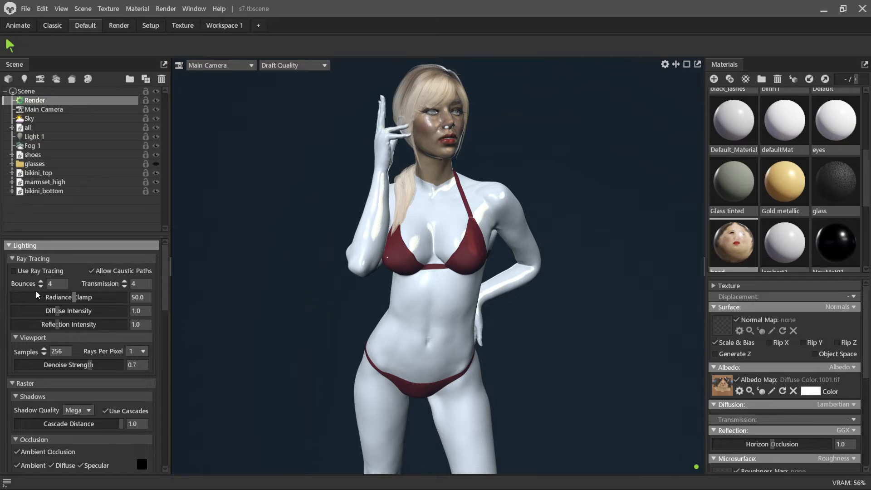
- Set the ambient occlusion strength to 13.5 in the render settings
{"action": "scroll", "coordinate": [103, 294], "scroll_direction": "down", "scroll_amount": 4}
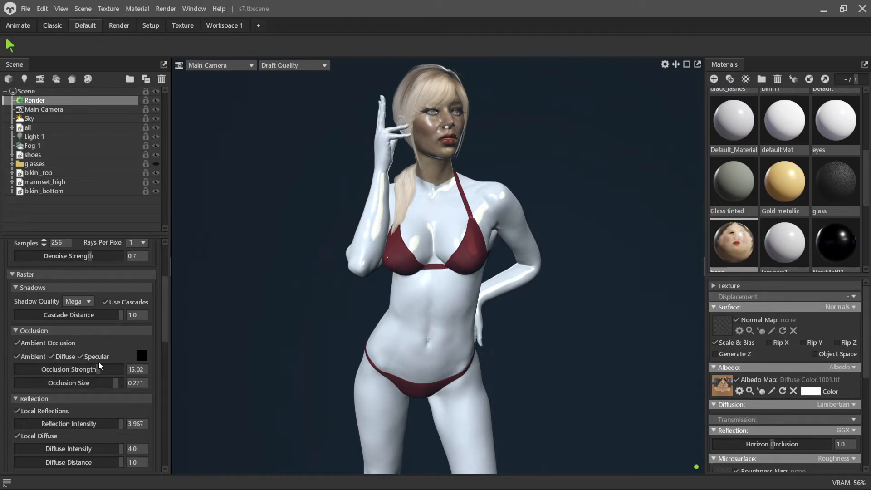
{"action": "mouse_move", "coordinate": [98, 369]}
{"action": "left_mouse_down"}
{"action": "mouse_move", "coordinate": [68, 369]}
{"action": "mouse_move", "coordinate": [96, 369]}
{"action": "left_mouse_up"}
{"action": "scroll", "coordinate": [94, 393], "scroll_direction": "down", "scroll_amount": 2}
{"action": "scroll", "coordinate": [94, 393], "scroll_direction": "down", "scroll_amount": 3}
{"action": "scroll", "coordinate": [94, 393], "scroll_direction": "up", "scroll_amount": 3}
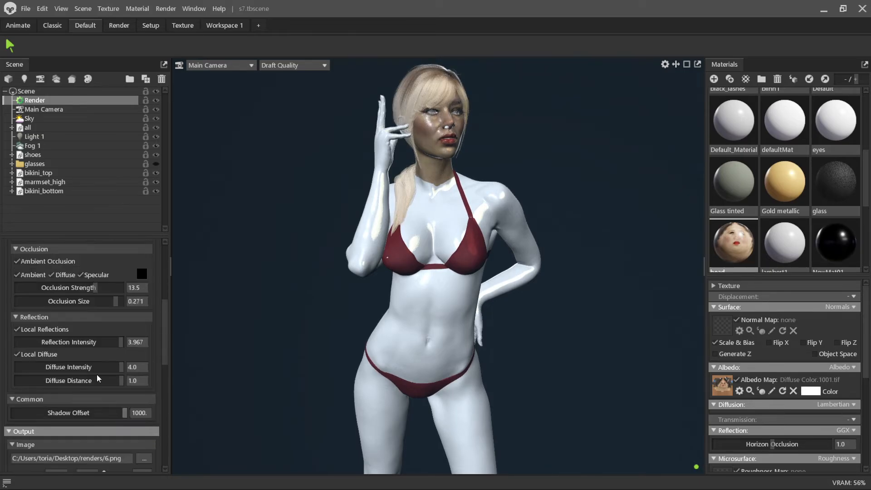
- Try Linear tone mapping on the main camera and return it to ACES
{"action": "left_click", "coordinate": [58, 110]}
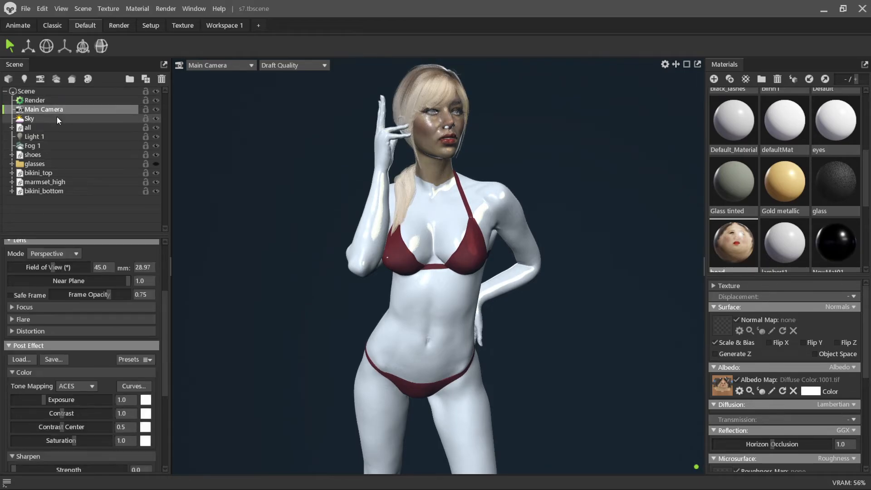
{"action": "left_click", "coordinate": [90, 387]}
{"action": "left_click", "coordinate": [81, 396]}
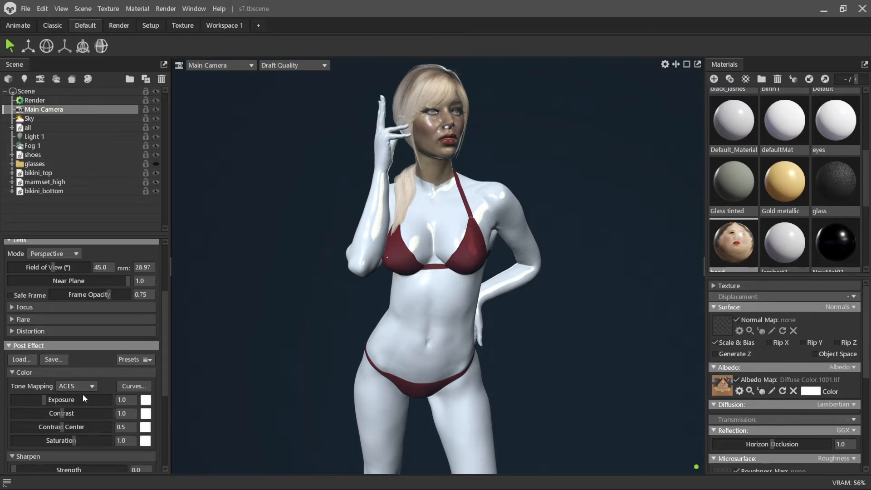
{"action": "left_click", "coordinate": [84, 389]}
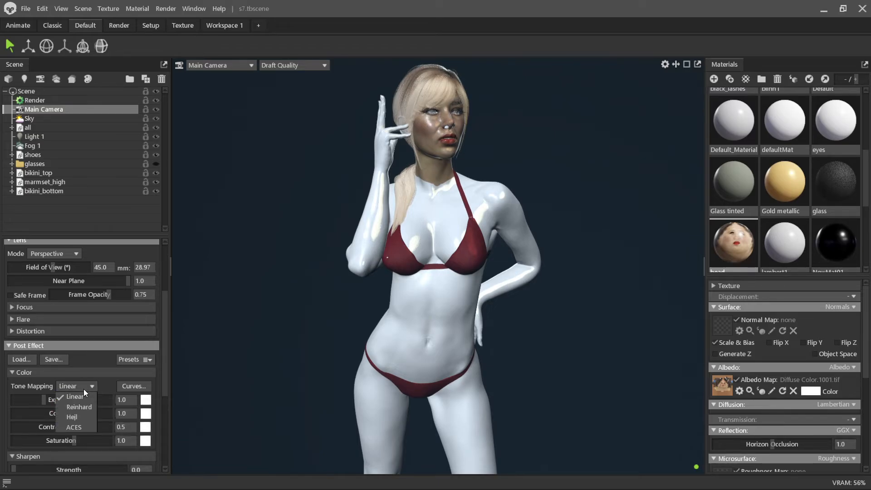
{"action": "left_click", "coordinate": [82, 429]}
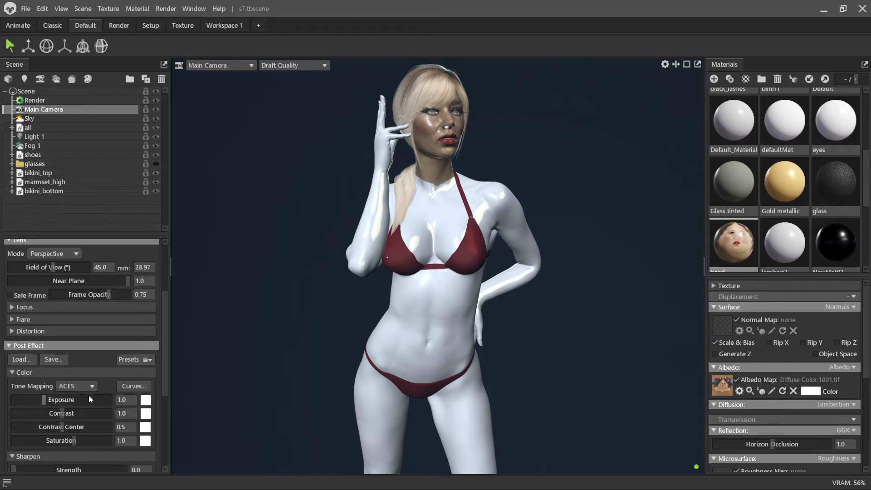
{"action": "scroll", "coordinate": [88, 400], "scroll_direction": "down", "scroll_amount": 1}
{"action": "scroll", "coordinate": [89, 375], "scroll_direction": "up", "scroll_amount": 3}
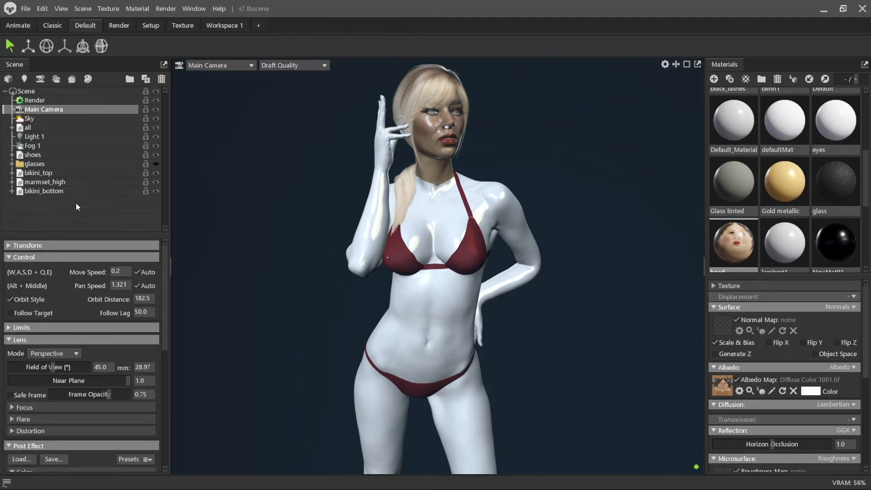
- Set the head material's transmission to Subsurface Scattering
{"action": "left_click", "coordinate": [70, 100]}
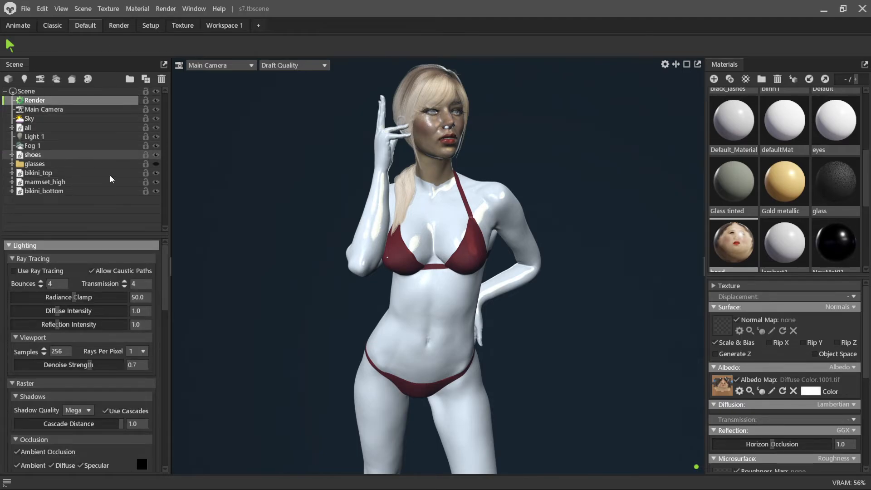
{"action": "scroll", "coordinate": [377, 260], "scroll_direction": "up", "scroll_amount": 2}
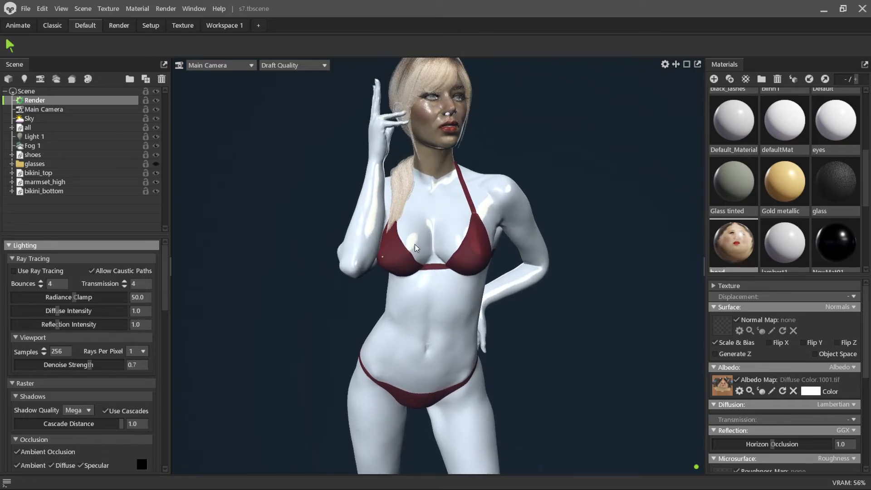
{"action": "scroll", "coordinate": [414, 241], "scroll_direction": "down", "scroll_amount": 1}
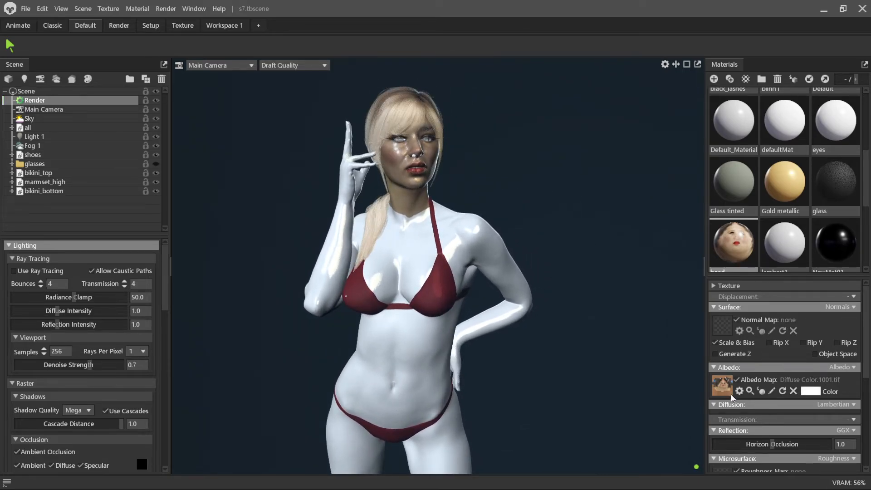
{"action": "scroll", "coordinate": [725, 388], "scroll_direction": "down", "scroll_amount": 2}
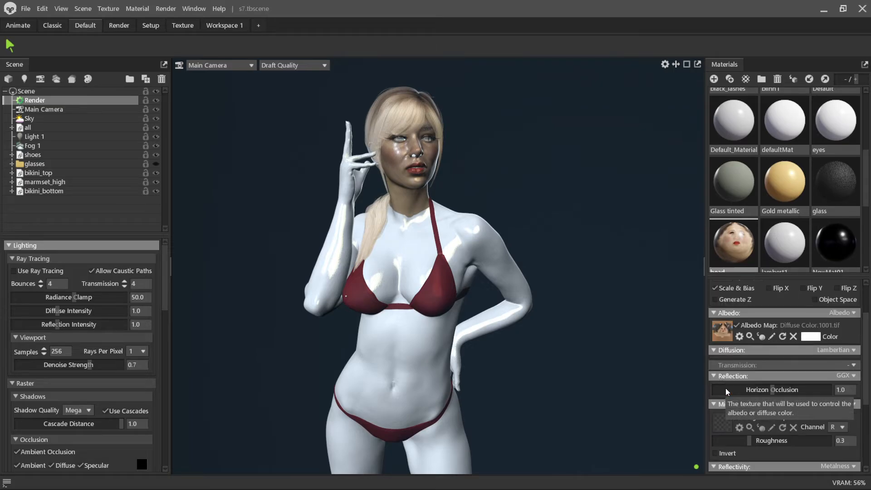
{"action": "left_click", "coordinate": [851, 366]}
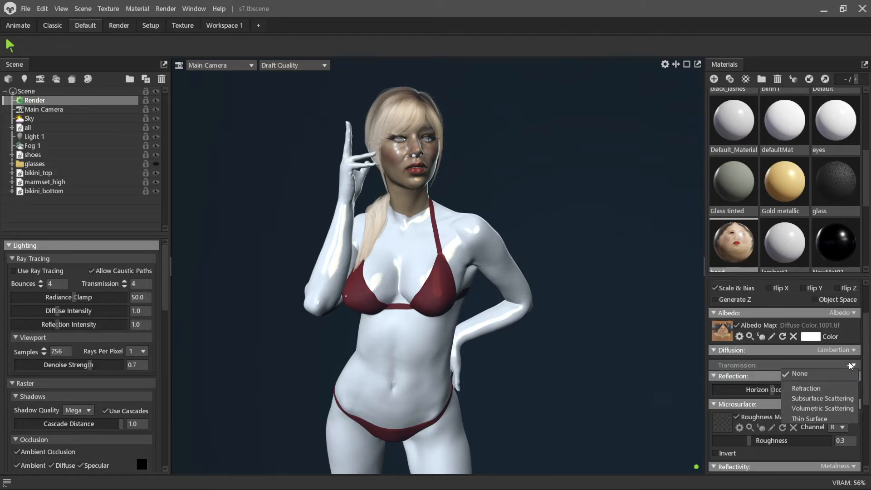
{"action": "left_click", "coordinate": [835, 400]}
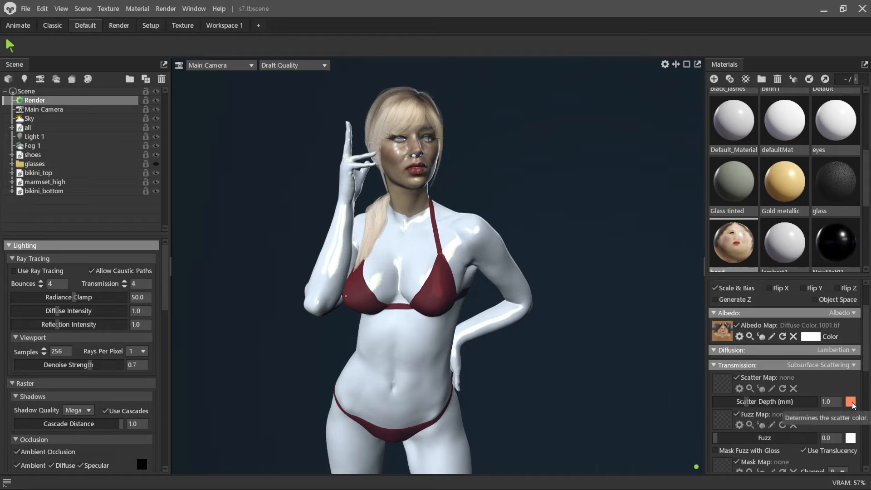
- Load Diffuse Color.1001.tif from the sss_mask folder as the head material's scatter map
{"action": "left_click", "coordinate": [725, 387]}
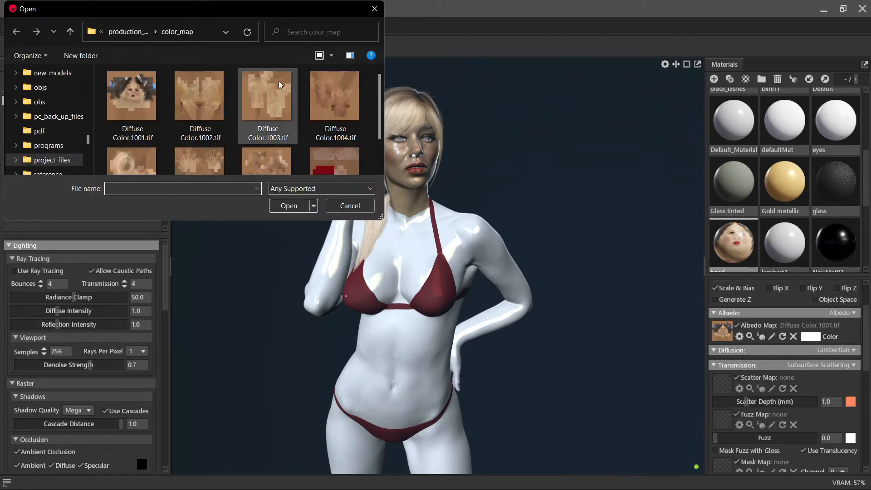
{"action": "left_click_drag", "start_coordinate": [208, 12], "coordinate": [0, 47]}
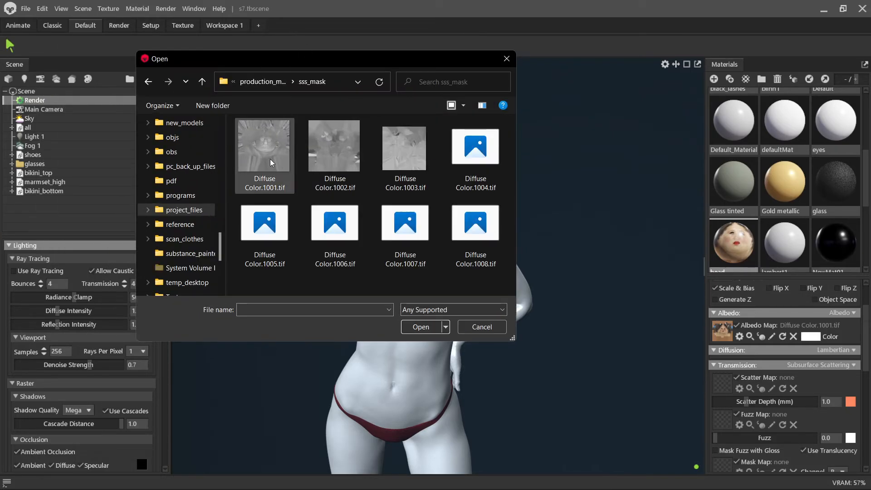
{"action": "double_click", "coordinate": [286, 151]}
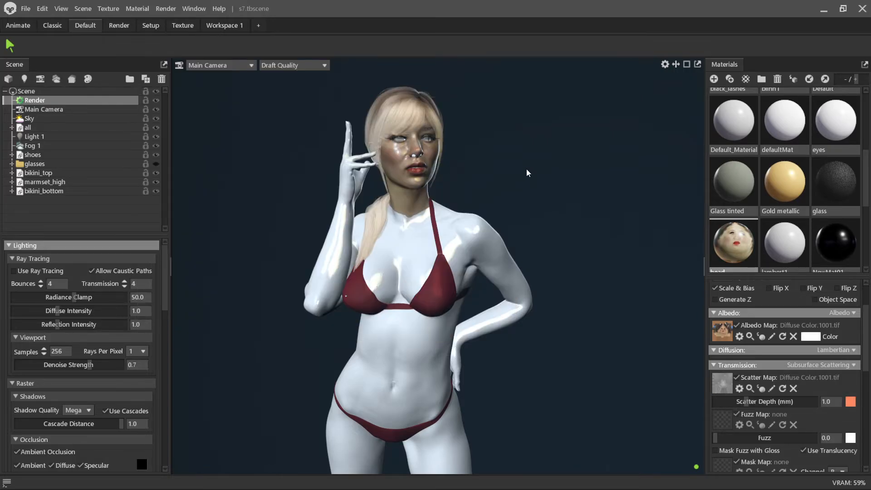
{"action": "scroll", "coordinate": [743, 391], "scroll_direction": "up", "scroll_amount": 2}
{"action": "scroll", "coordinate": [742, 387], "scroll_direction": "down", "scroll_amount": 2}
{"action": "left_click", "coordinate": [730, 387]}
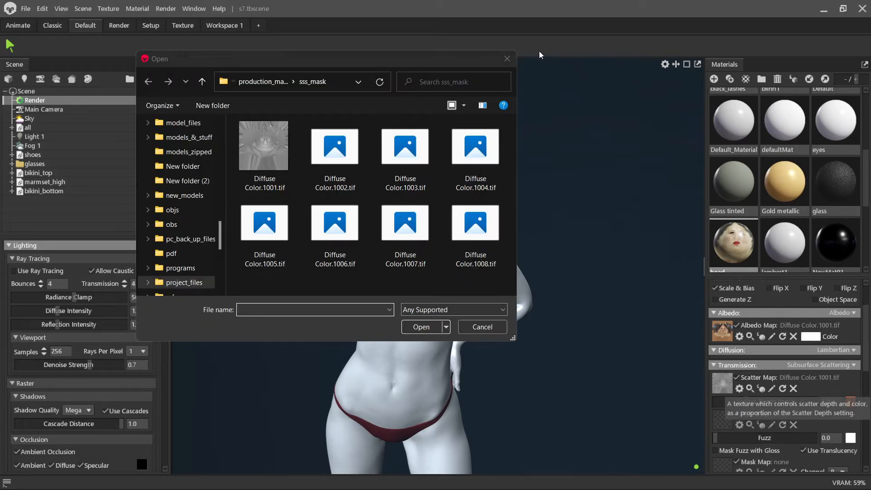
{"action": "left_click", "coordinate": [507, 58]}
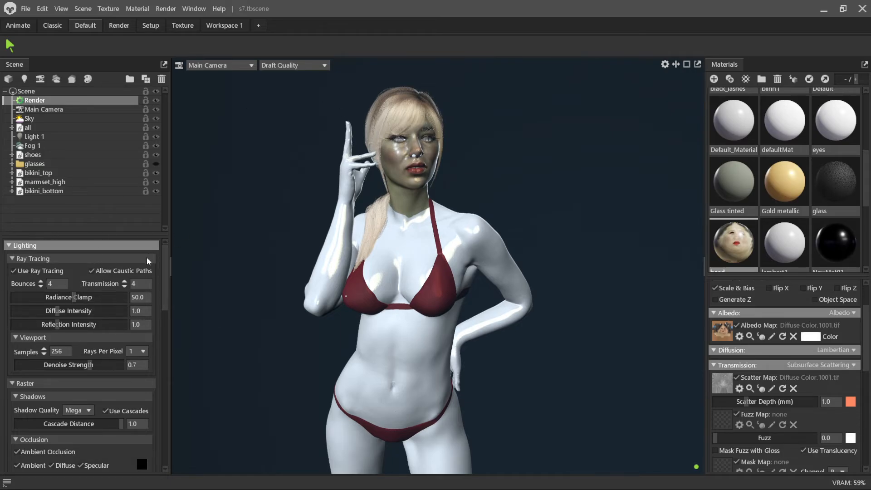
- Switch the main camera viewport to Full Quality and inspect the subsurface shading on the head up close
{"action": "left_click", "coordinate": [291, 62]}
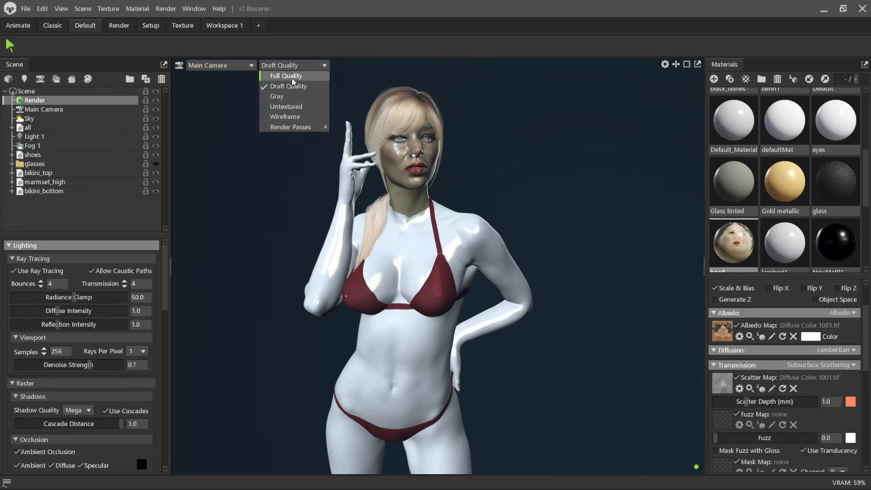
{"action": "left_click", "coordinate": [292, 78]}
{"action": "scroll", "coordinate": [398, 139], "scroll_direction": "up", "scroll_amount": 3}
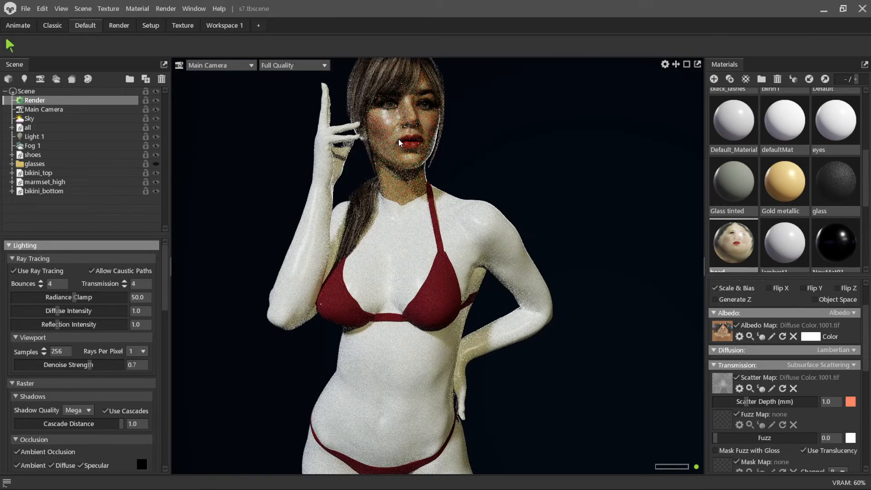
{"action": "scroll", "coordinate": [430, 149], "scroll_direction": "up", "scroll_amount": 1}
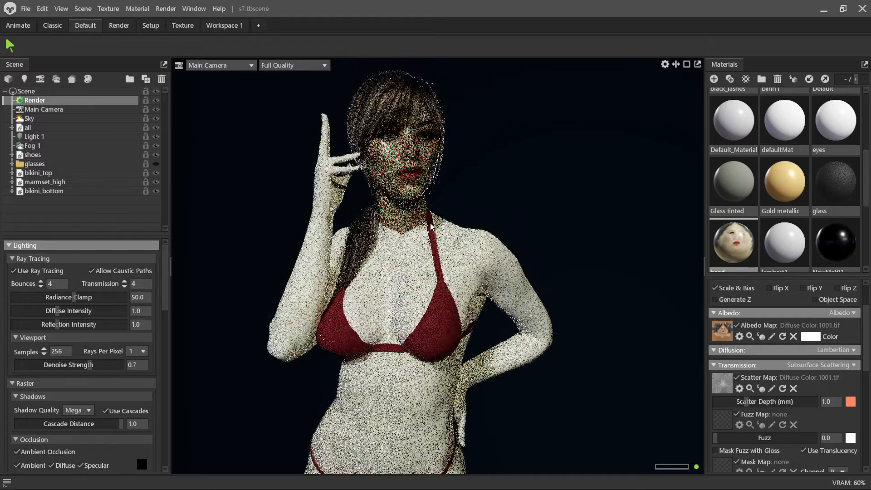
{"action": "scroll", "coordinate": [440, 242], "scroll_direction": "up", "scroll_amount": 3}
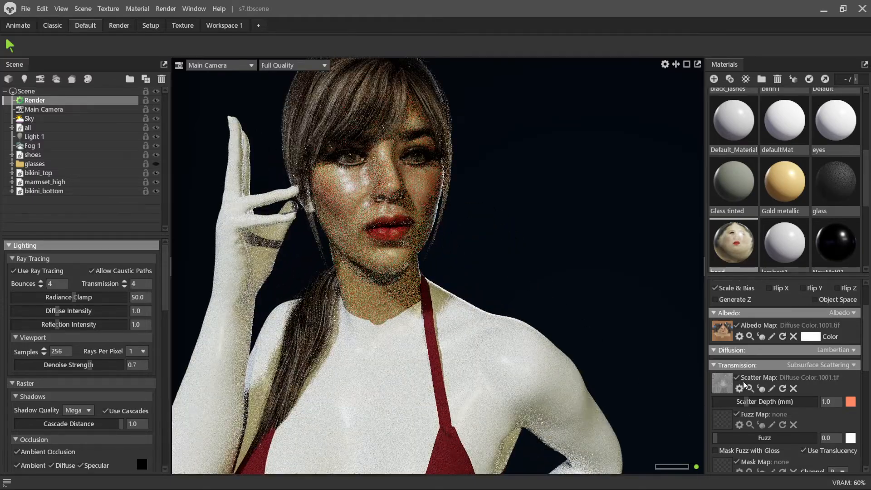
- Disable the head material's scatter map to compare the skin shading on the face, and re-enable it
{"action": "left_click", "coordinate": [736, 377]}
{"action": "scroll", "coordinate": [528, 269], "scroll_direction": "down", "scroll_amount": 3}
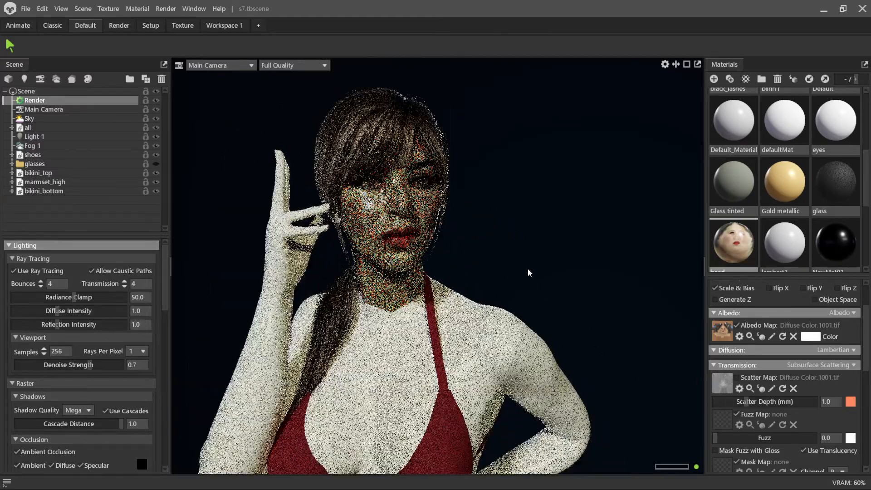
{"action": "scroll", "coordinate": [527, 269], "scroll_direction": "up", "scroll_amount": 5}
{"action": "scroll", "coordinate": [528, 268], "scroll_direction": "down", "scroll_amount": 3}
{"action": "scroll", "coordinate": [531, 264], "scroll_direction": "up", "scroll_amount": 4}
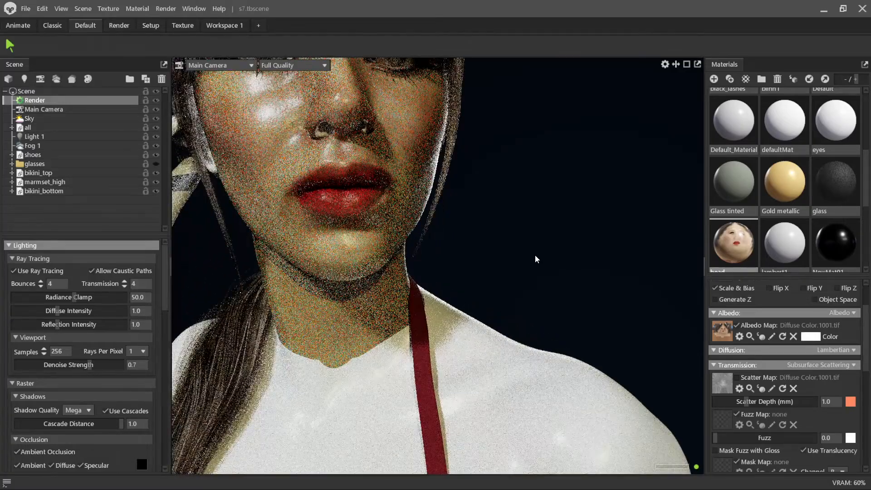
{"action": "scroll", "coordinate": [535, 255], "scroll_direction": "down", "scroll_amount": 6}
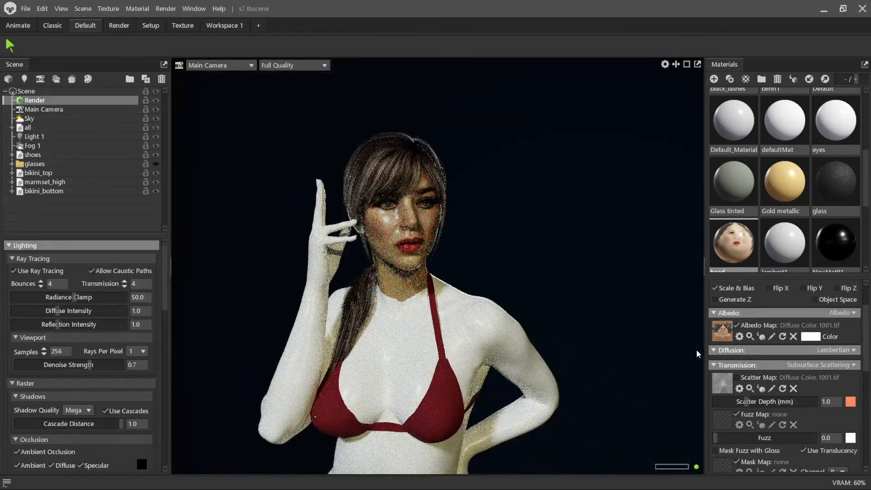
{"action": "left_click", "coordinate": [738, 377]}
- Turn off ray tracing in the render settings
{"action": "scroll", "coordinate": [606, 330], "scroll_direction": "down", "scroll_amount": 4}
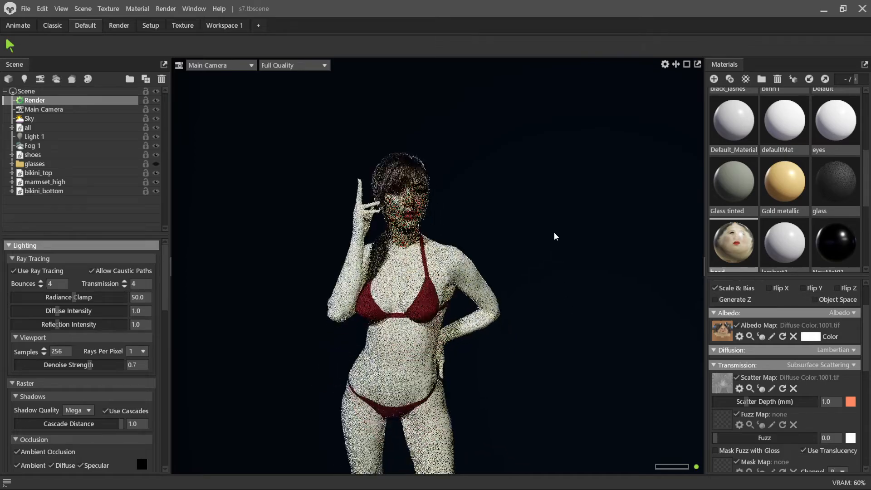
{"action": "middle_click_drag", "start_coordinate": [554, 233], "coordinate": [540, 174]}
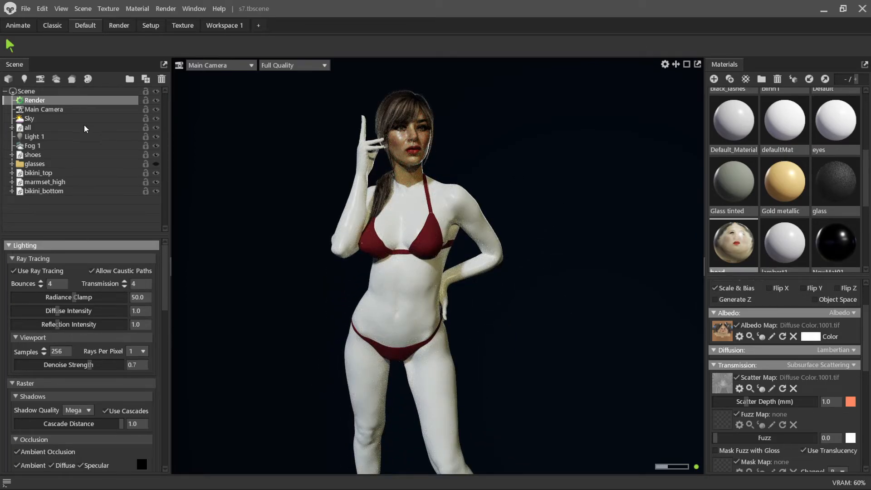
{"action": "left_click", "coordinate": [13, 271]}
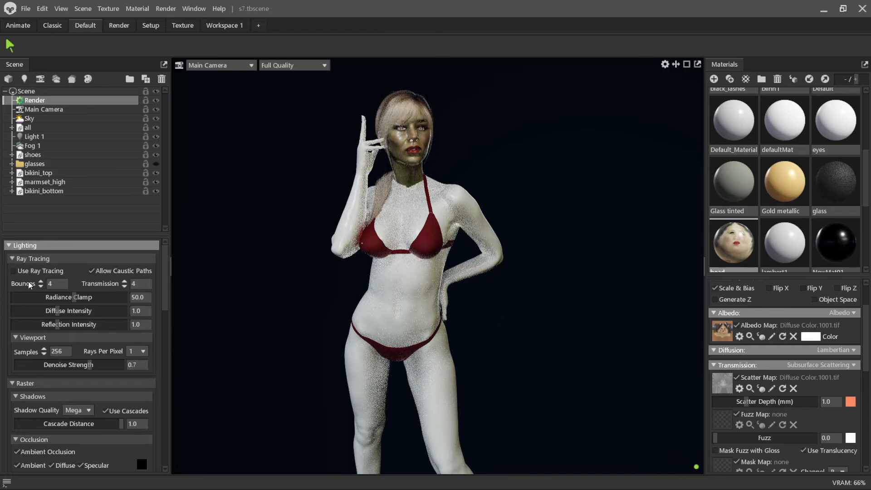
- Load Diffuse Color.1001.tif from the roughness folder as the head material's roughness map, with Invert enabled
{"action": "scroll", "coordinate": [734, 388], "scroll_direction": "down", "scroll_amount": 2}
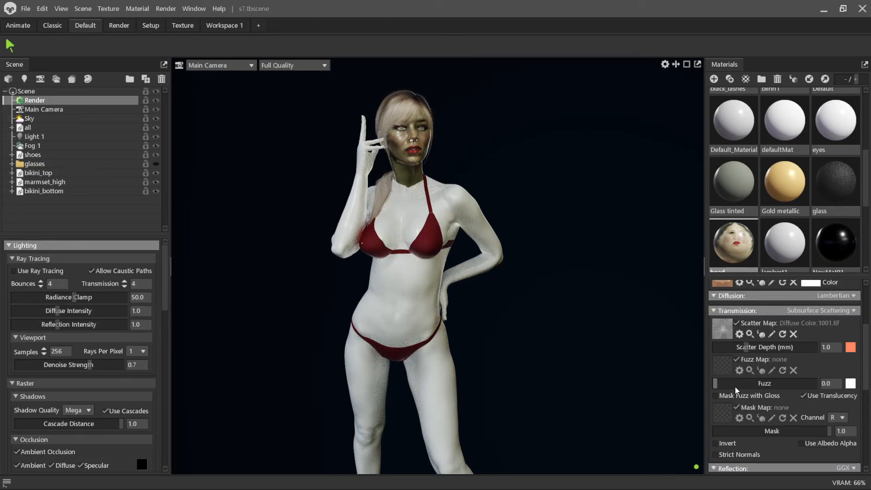
{"action": "scroll", "coordinate": [734, 389], "scroll_direction": "down", "scroll_amount": 1}
{"action": "scroll", "coordinate": [734, 403], "scroll_direction": "down", "scroll_amount": 2}
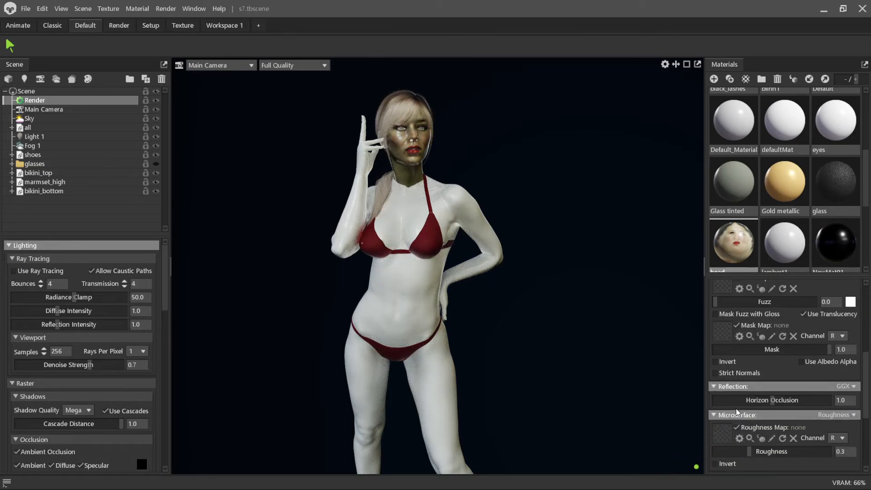
{"action": "scroll", "coordinate": [721, 437], "scroll_direction": "down", "scroll_amount": 1}
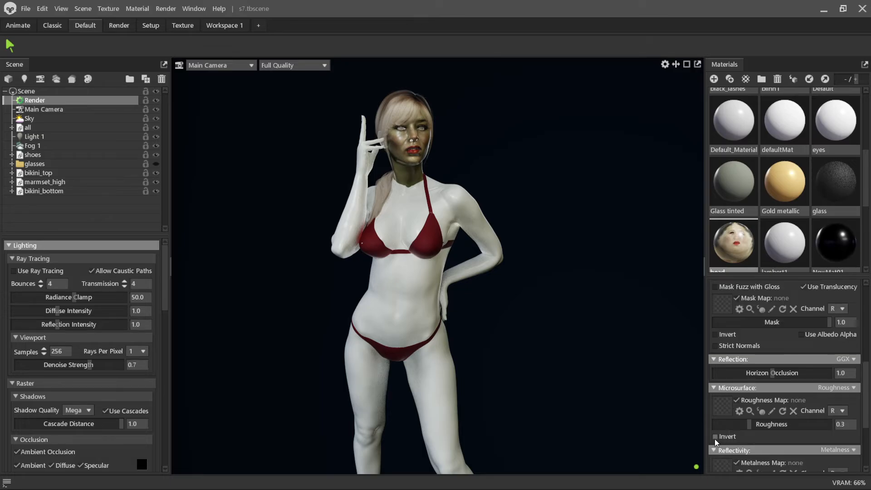
{"action": "left_click", "coordinate": [715, 437]}
{"action": "left_click", "coordinate": [714, 436]}
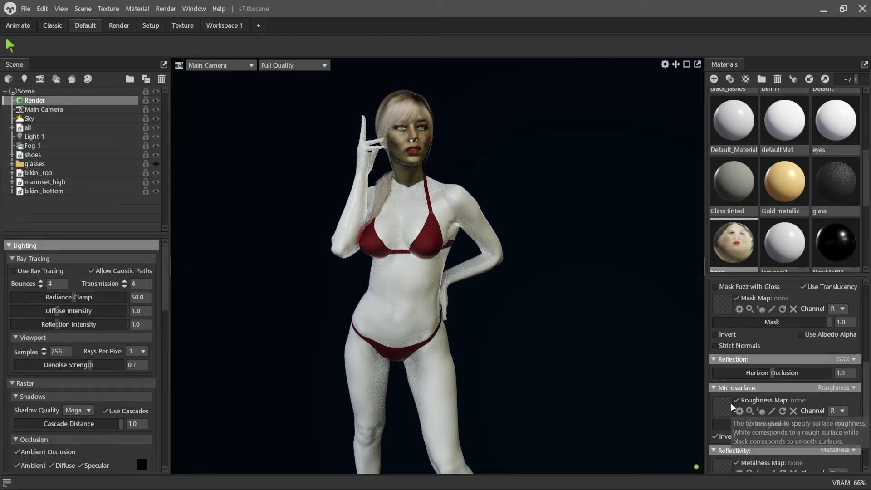
{"action": "left_click", "coordinate": [729, 403]}
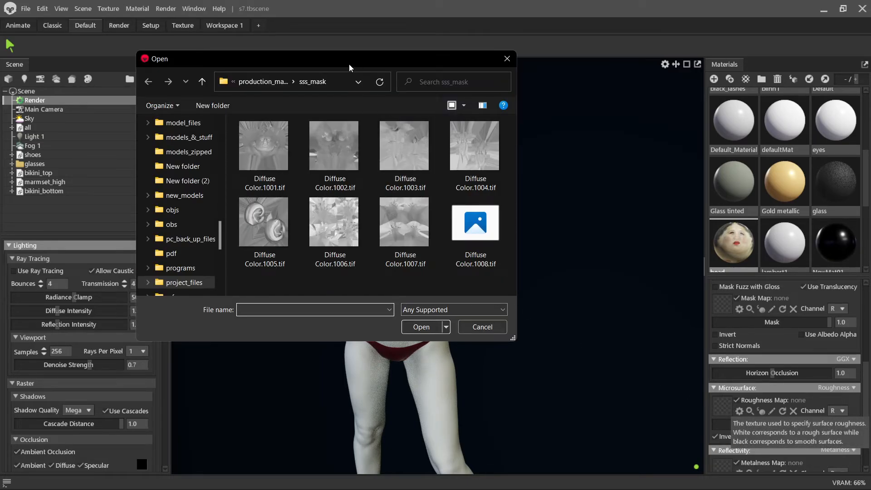
{"action": "key", "text": "Escape"}
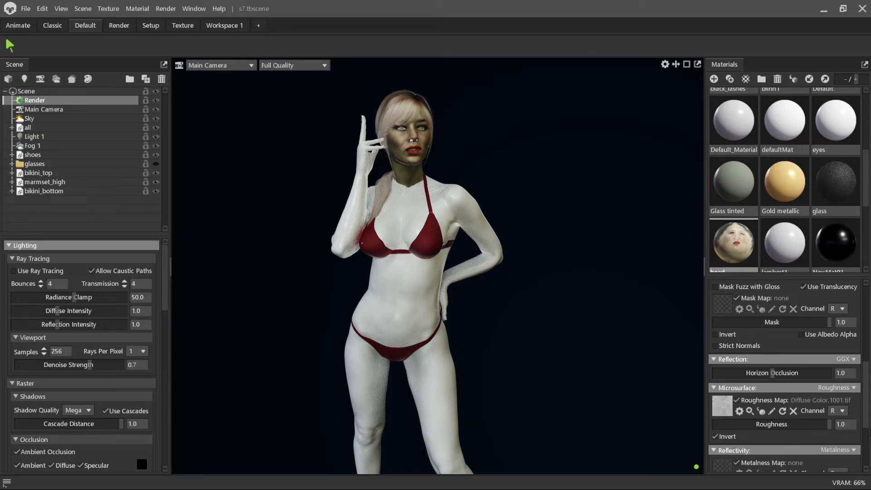
- Set the head material's roughness to 0.5
{"action": "left_click_drag", "start_coordinate": [852, 426], "coordinate": [815, 422]}
{"action": "type", "text": ".5"}
{"action": "key", "text": "Return"}
- Change the head material's reflectivity to Specular and load Diffuse Color.1001.tif from the spec folder as its specular map
{"action": "scroll", "coordinate": [818, 396], "scroll_direction": "down", "scroll_amount": 3}
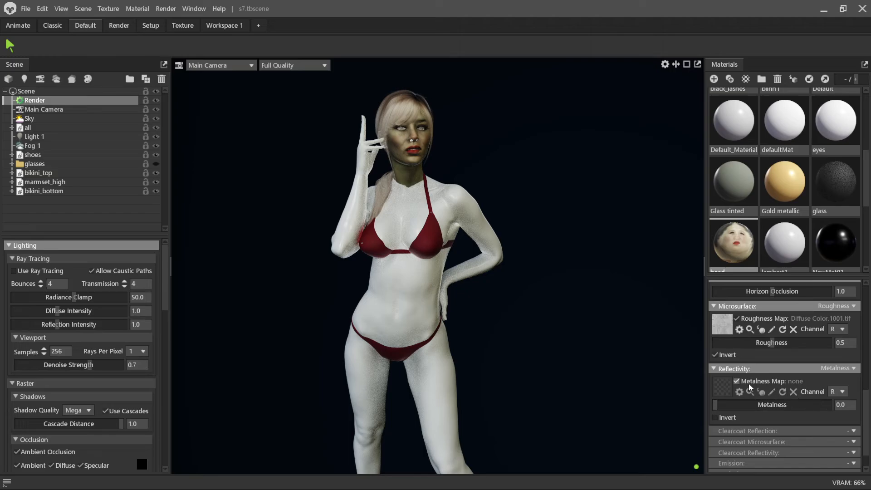
{"action": "left_click", "coordinate": [842, 369]}
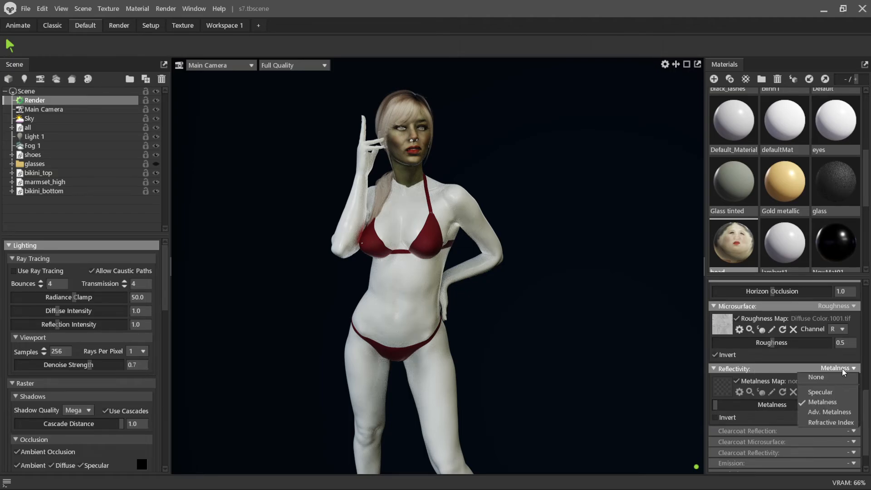
{"action": "left_click", "coordinate": [836, 396]}
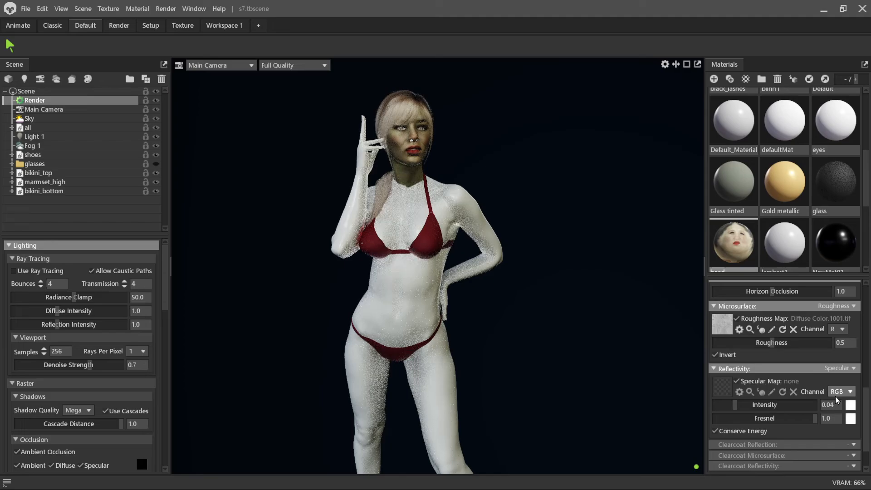
{"action": "left_click", "coordinate": [727, 390]}
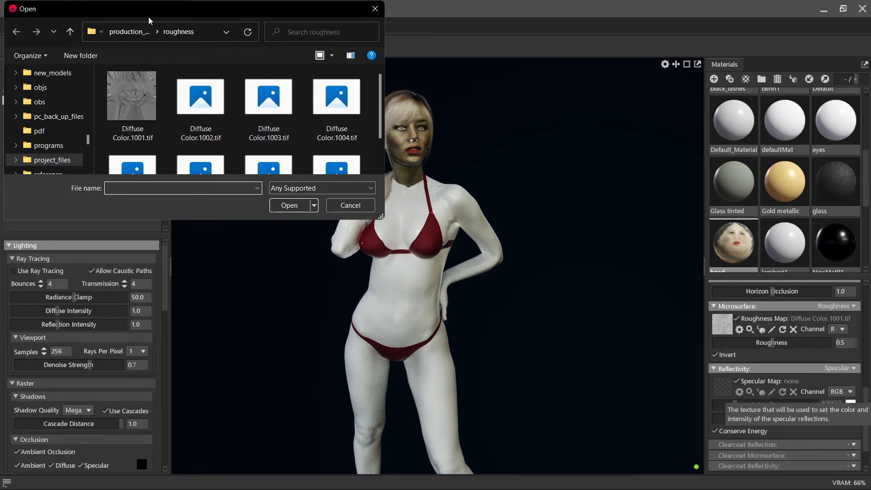
{"action": "key", "text": "Escape"}
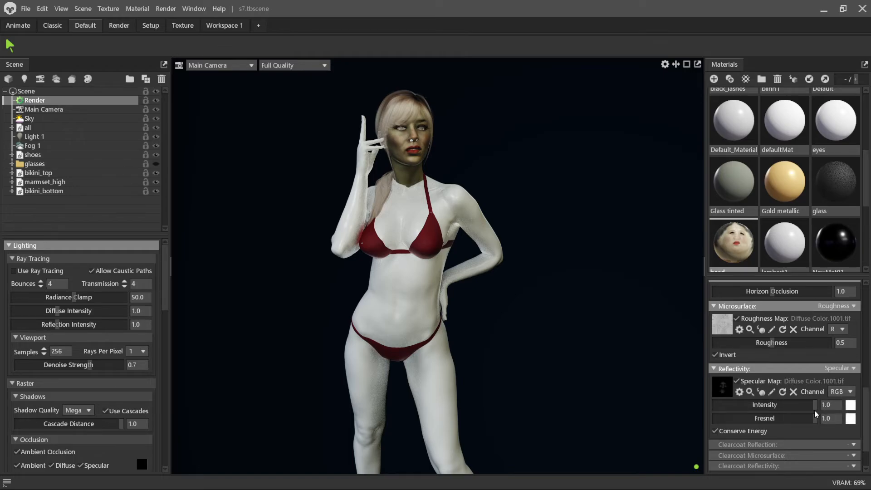
- Set the head material's specular intensity to 0.4
{"action": "left_click", "coordinate": [827, 404]}
{"action": "type", "text": ".4"}
{"action": "key", "text": "Return"}
- Set the head material's occlusion type to Adv. Occlusion
{"action": "scroll", "coordinate": [807, 386], "scroll_direction": "down", "scroll_amount": 2}
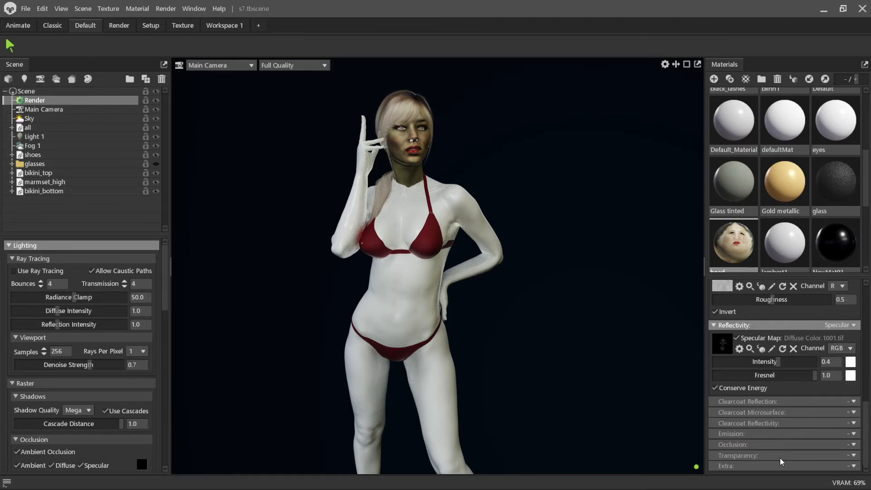
{"action": "left_click", "coordinate": [851, 446]}
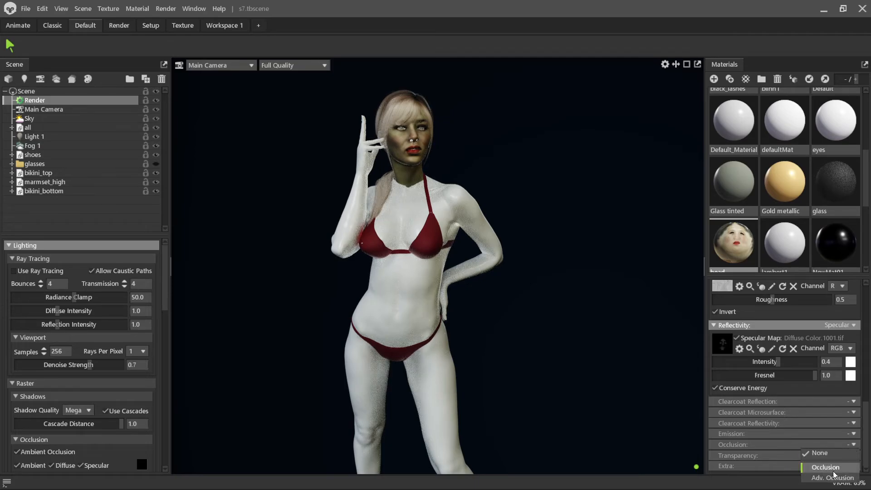
{"action": "left_click", "coordinate": [834, 477]}
{"action": "scroll", "coordinate": [799, 447], "scroll_direction": "down", "scroll_amount": 4}
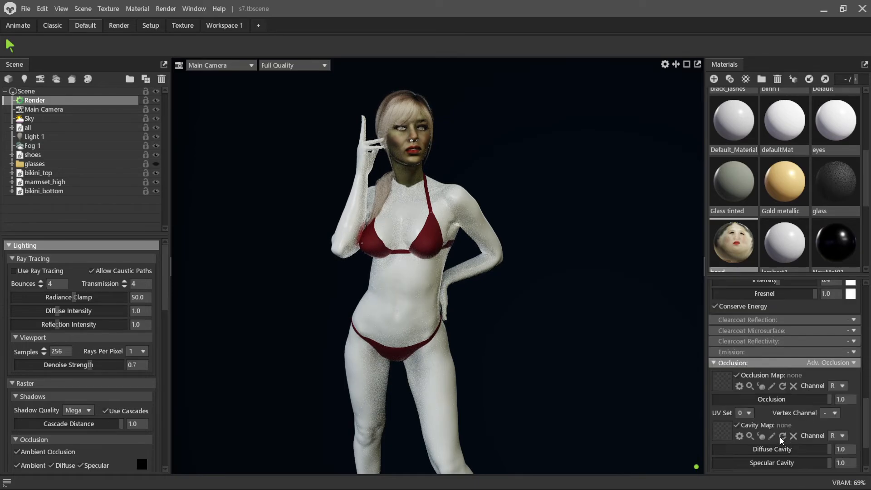
- Load the high_defaultMat base color texture as the head material's occlusion map and set the occlusion to 0.5
{"action": "left_click", "coordinate": [725, 381]}
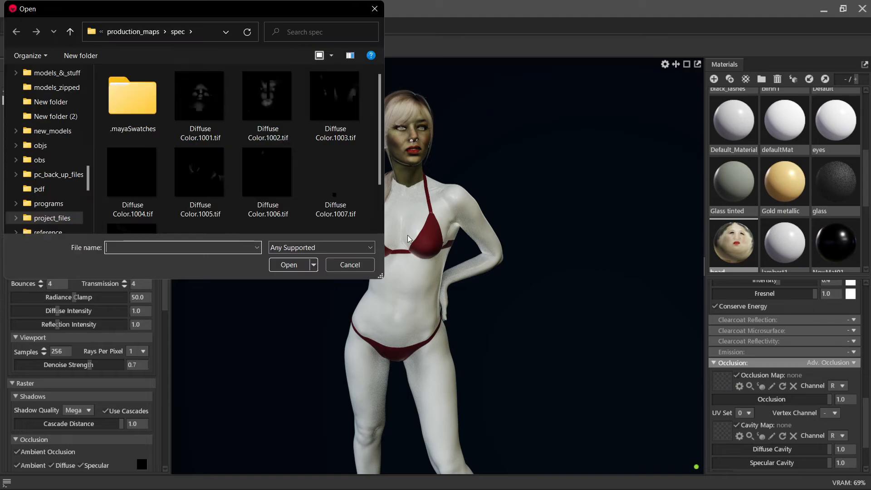
{"action": "left_click_drag", "start_coordinate": [165, 11], "coordinate": [0, 11]}
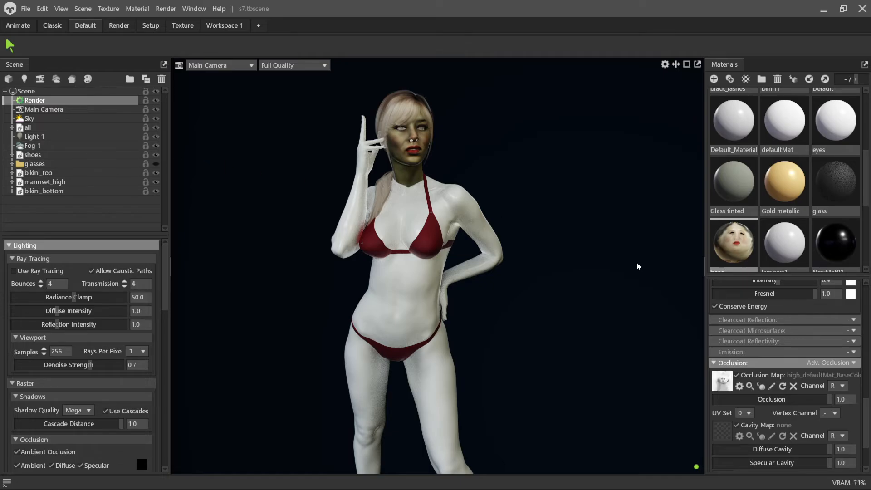
{"action": "left_click", "coordinate": [845, 400]}
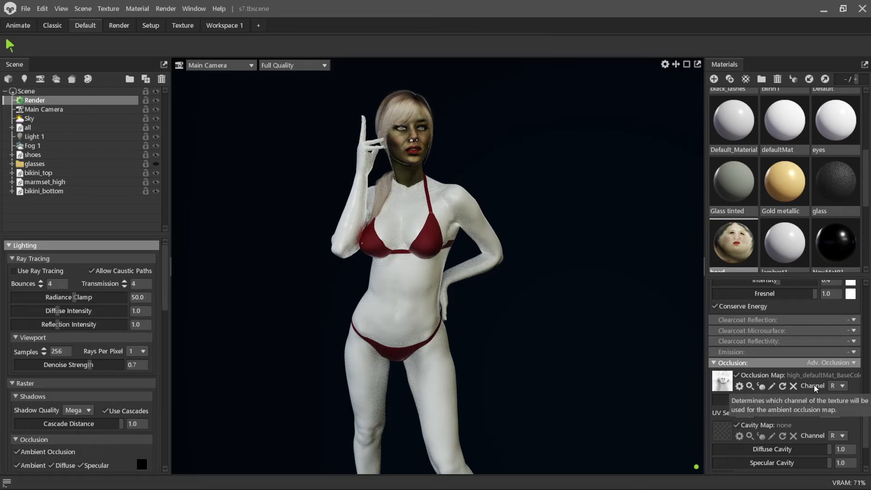
{"action": "type", "text": ".5"}
- Turn ray tracing on to preview the updated head material on the figure, and turn it off again
{"action": "left_click", "coordinate": [288, 64]}
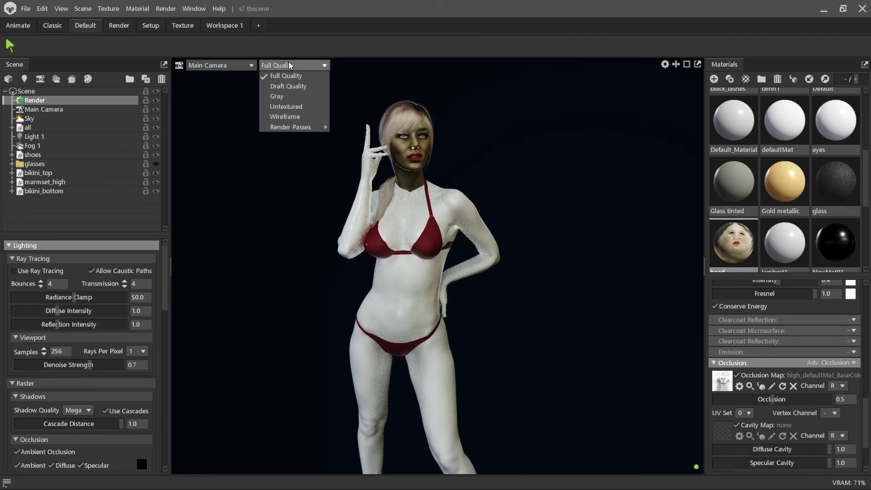
{"action": "left_click", "coordinate": [18, 271]}
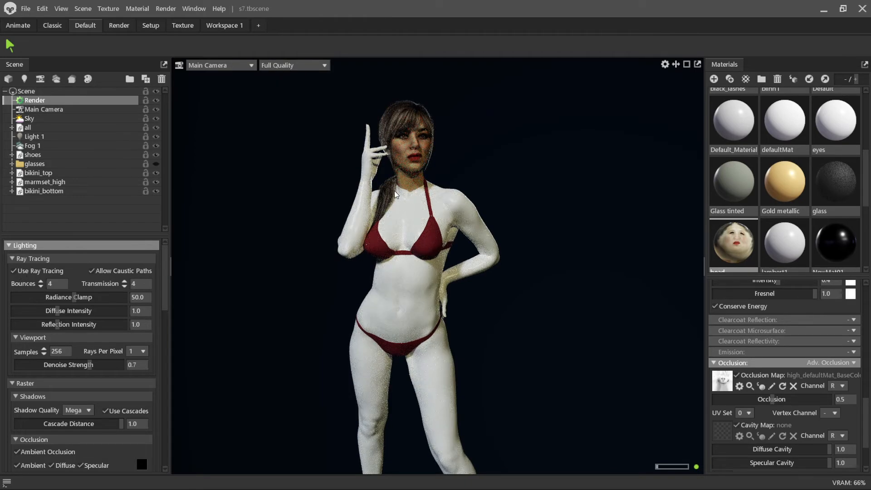
{"action": "middle_click_drag", "start_coordinate": [395, 187], "coordinate": [406, 222]}
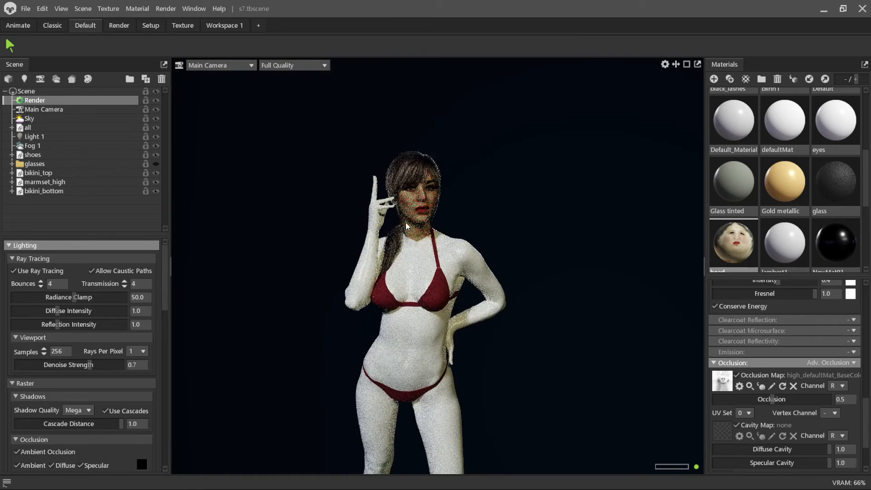
{"action": "scroll", "coordinate": [406, 221], "scroll_direction": "up", "scroll_amount": 3}
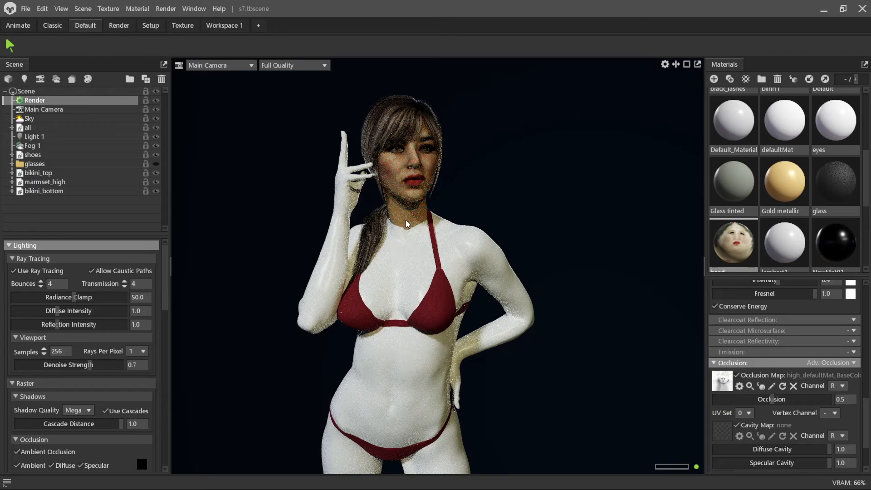
{"action": "mouse_move", "coordinate": [406, 220]}
{"action": "left_mouse_down"}
{"action": "mouse_move", "coordinate": [515, 226]}
{"action": "mouse_move", "coordinate": [381, 235]}
{"action": "mouse_move", "coordinate": [334, 252]}
{"action": "mouse_move", "coordinate": [307, 220]}
{"action": "left_mouse_up"}
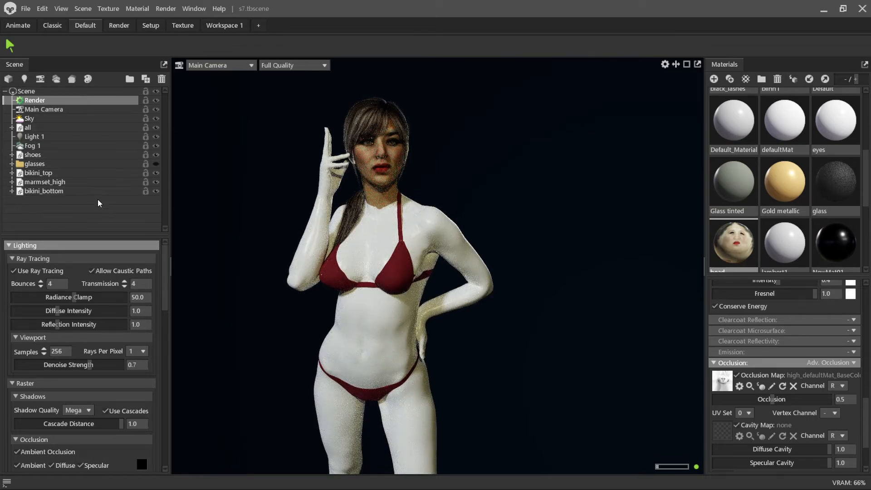
{"action": "left_click", "coordinate": [13, 271]}
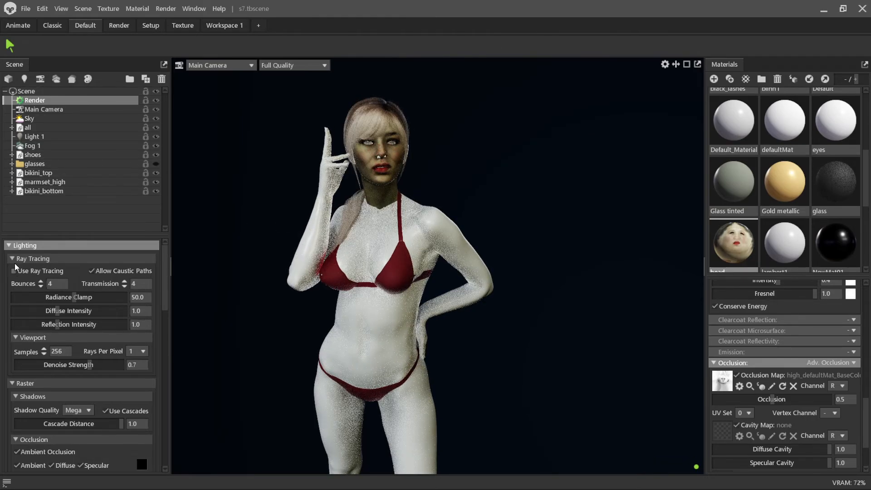
{"action": "left_click", "coordinate": [50, 92]}
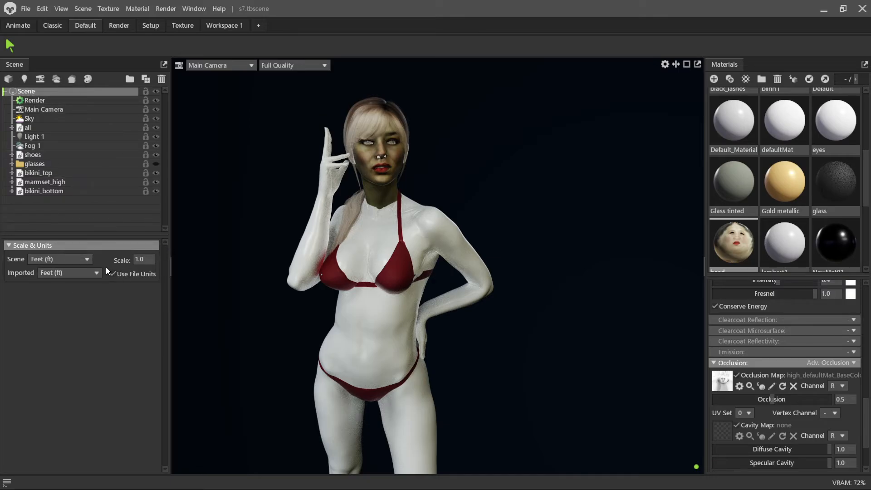
{"action": "left_click", "coordinate": [53, 100]}
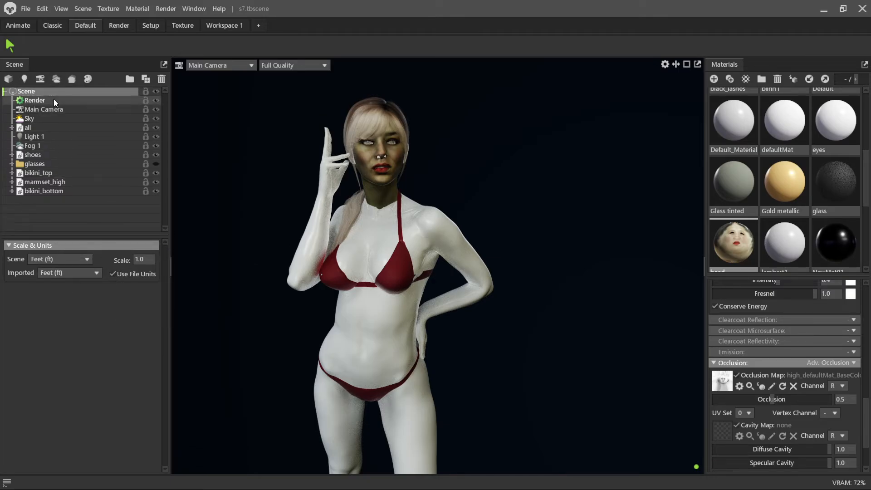
{"action": "scroll", "coordinate": [540, 238], "scroll_direction": "down", "scroll_amount": 1}
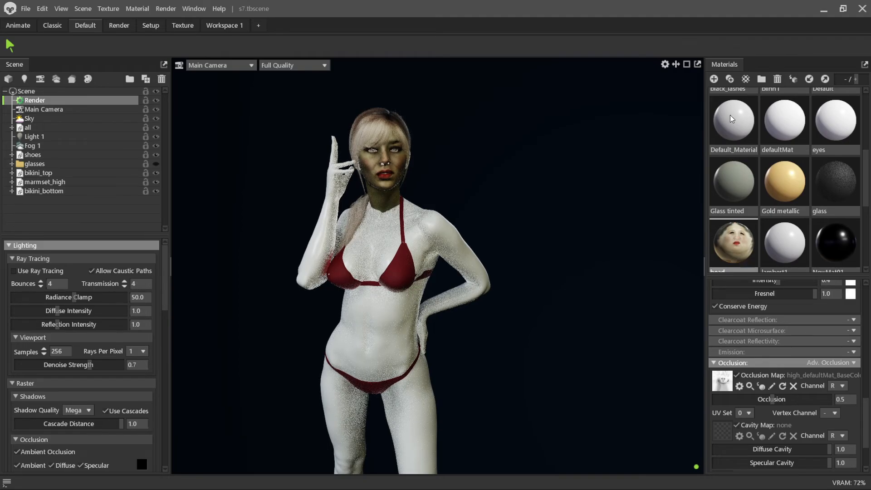
- Create a new material and name it body
{"action": "left_click", "coordinate": [713, 79]}
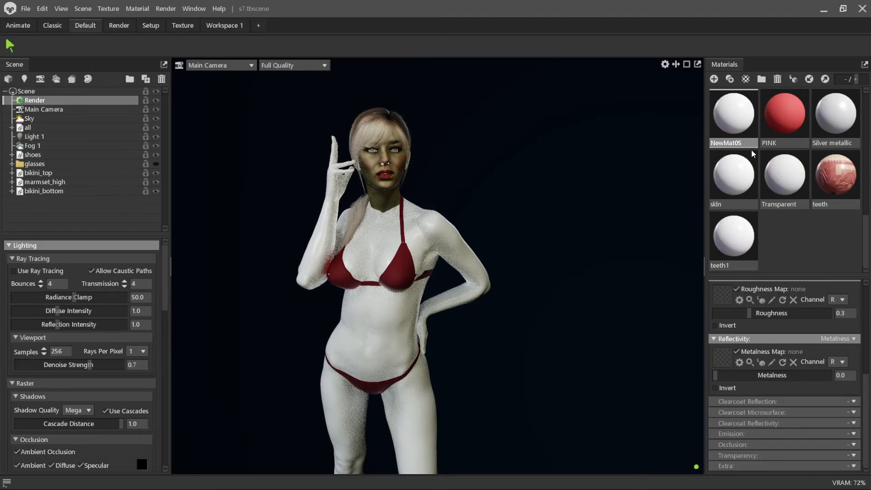
{"action": "double_click", "coordinate": [728, 143]}
{"action": "left_click_drag", "start_coordinate": [751, 144], "coordinate": [692, 139]}
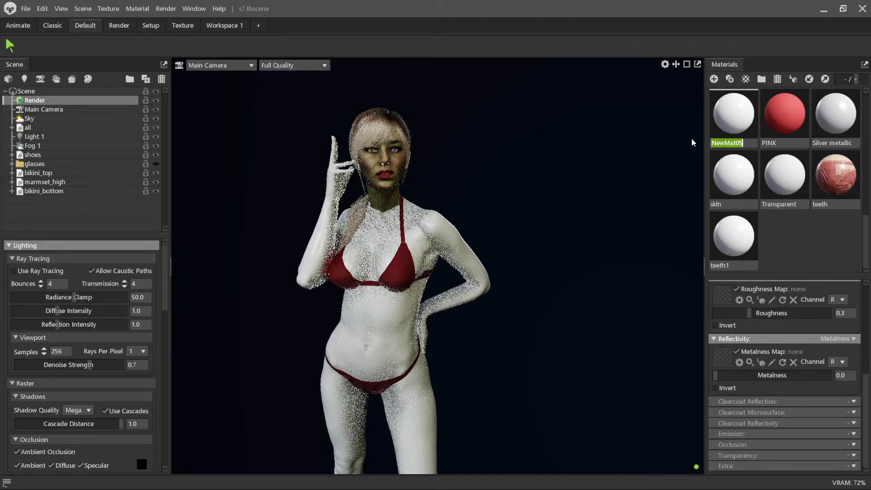
{"action": "type", "text": "bo"}
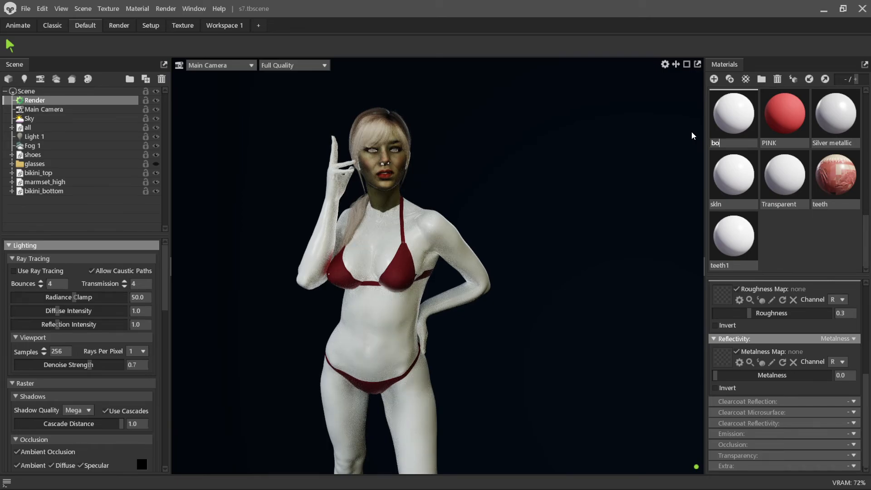
{"action": "type", "text": "dy"}
{"action": "key", "text": "Return"}
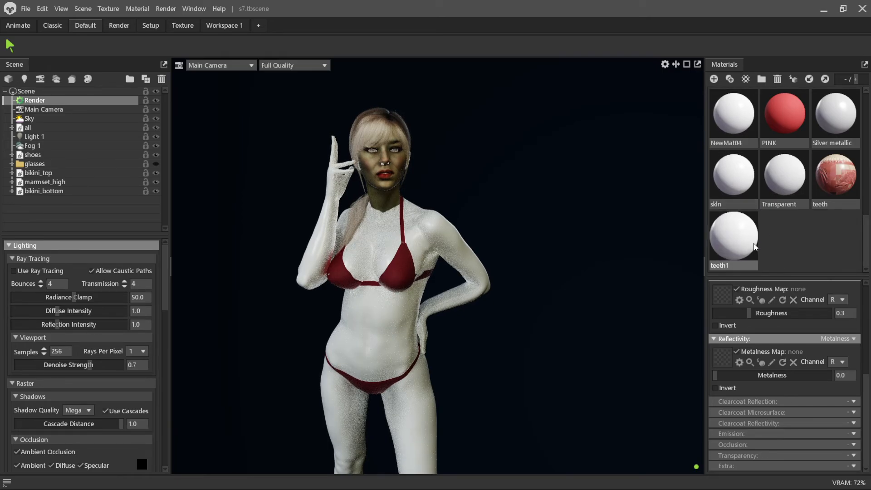
- Load Diffuse Color.1002.tif as the body material's albedo map and apply the material to the figure's torso
{"action": "scroll", "coordinate": [731, 302], "scroll_direction": "up", "scroll_amount": 4}
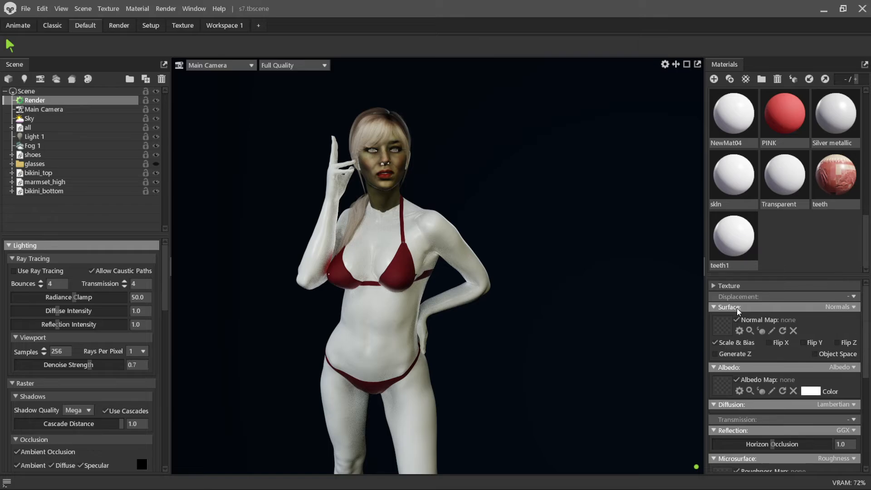
{"action": "left_click", "coordinate": [721, 380]}
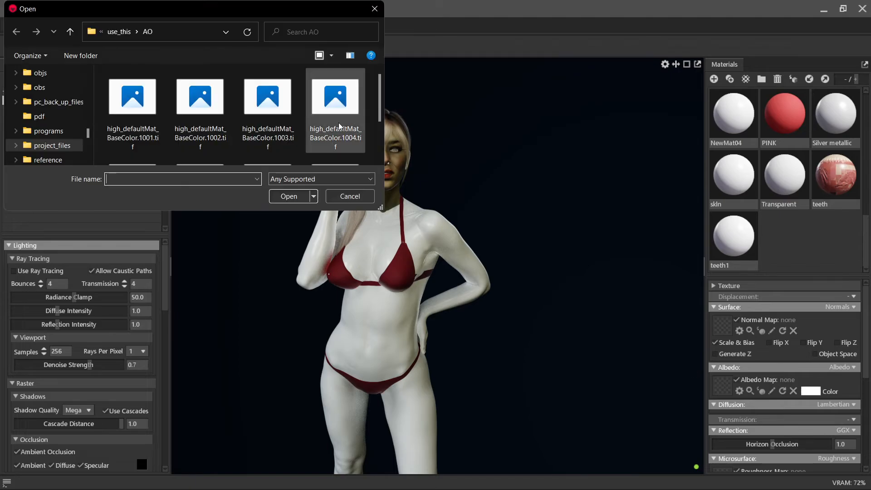
{"action": "left_click_drag", "start_coordinate": [100, 25], "coordinate": [0, 68]}
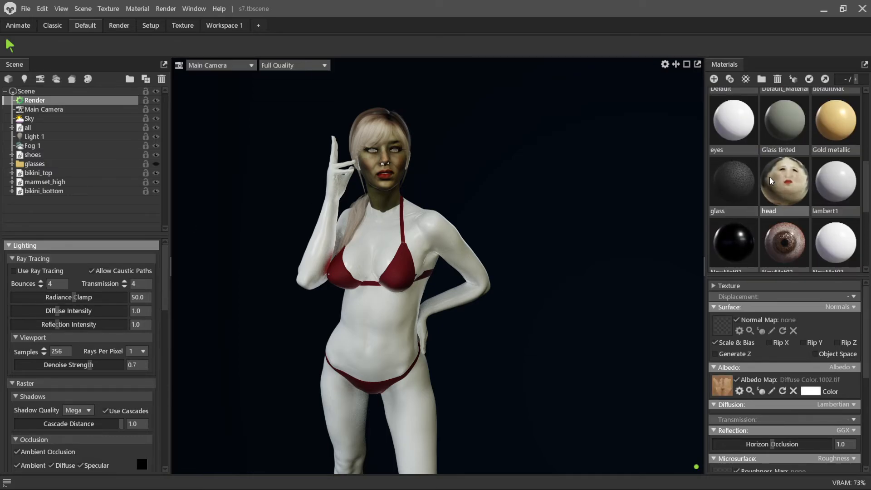
{"action": "left_click_drag", "start_coordinate": [840, 221], "coordinate": [372, 322]}
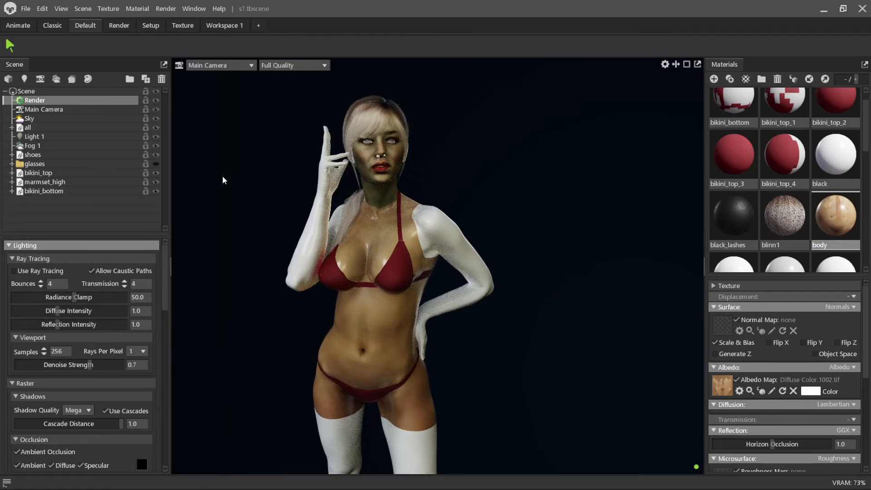
- Turn ray tracing on to examine the torso skin against the face from several distances and angles, and turn it off again
{"action": "left_click", "coordinate": [13, 271]}
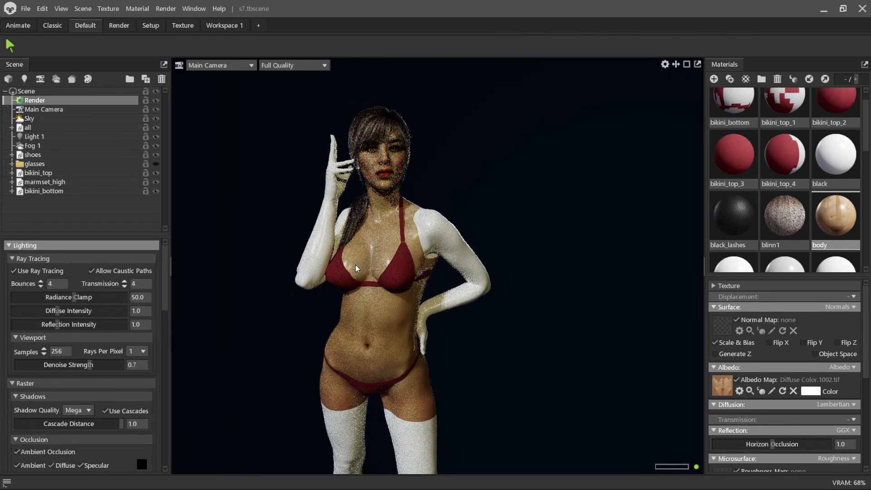
{"action": "middle_click_drag", "start_coordinate": [355, 265], "coordinate": [401, 262]}
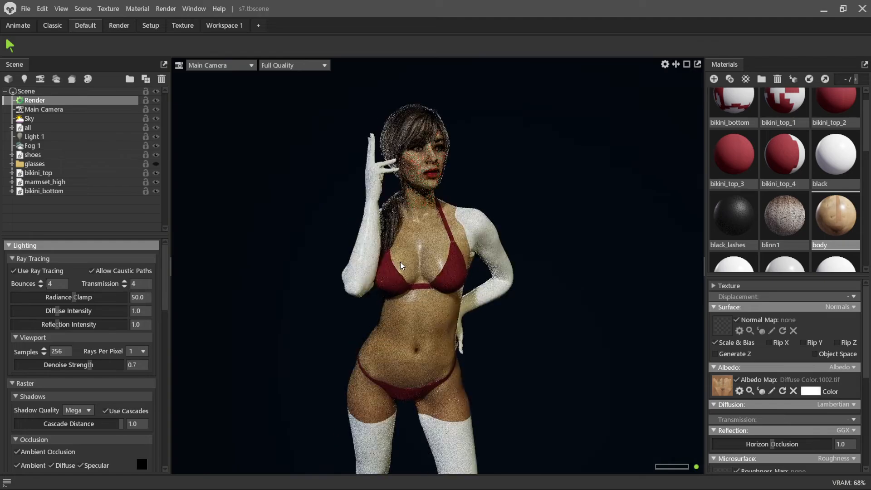
{"action": "scroll", "coordinate": [394, 233], "scroll_direction": "up", "scroll_amount": 3}
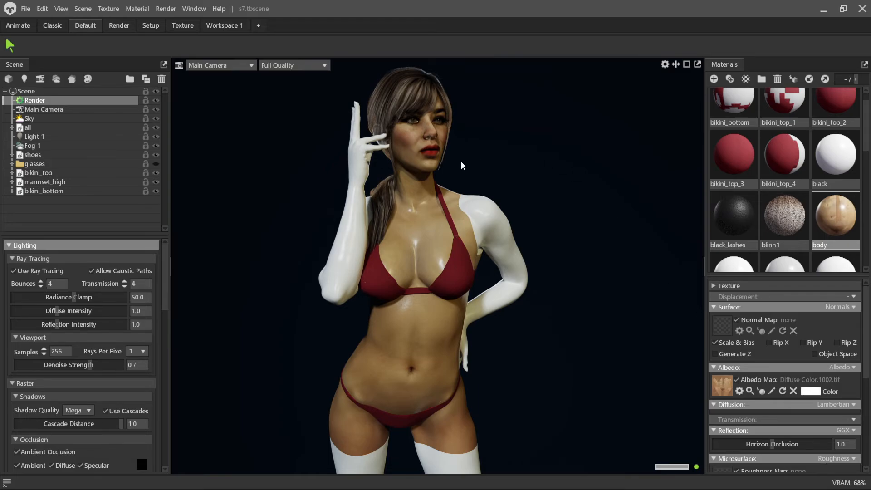
{"action": "scroll", "coordinate": [460, 161], "scroll_direction": "up", "scroll_amount": 3}
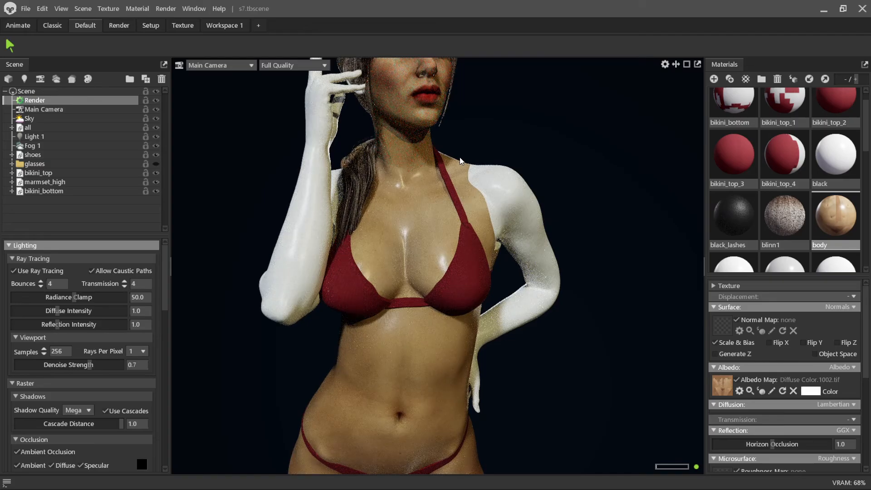
{"action": "middle_click_drag", "start_coordinate": [482, 115], "coordinate": [469, 205]}
{"action": "scroll", "coordinate": [405, 193], "scroll_direction": "up", "scroll_amount": 3}
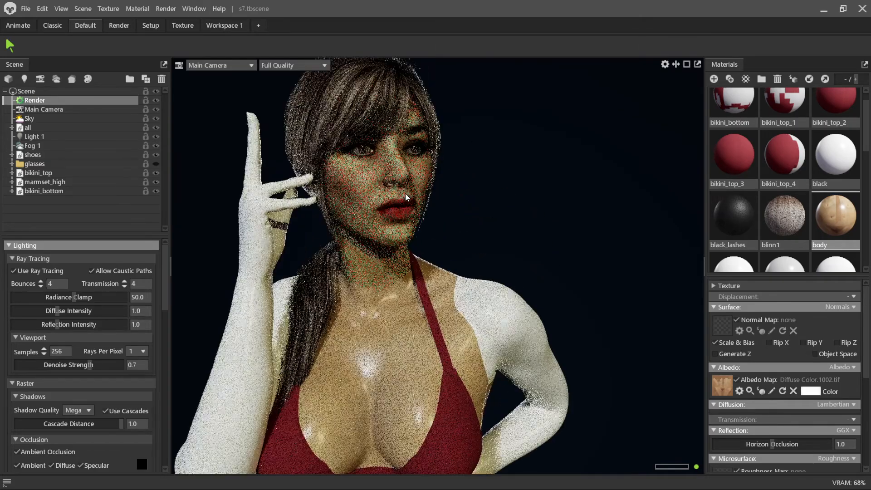
{"action": "scroll", "coordinate": [431, 197], "scroll_direction": "down", "scroll_amount": 2}
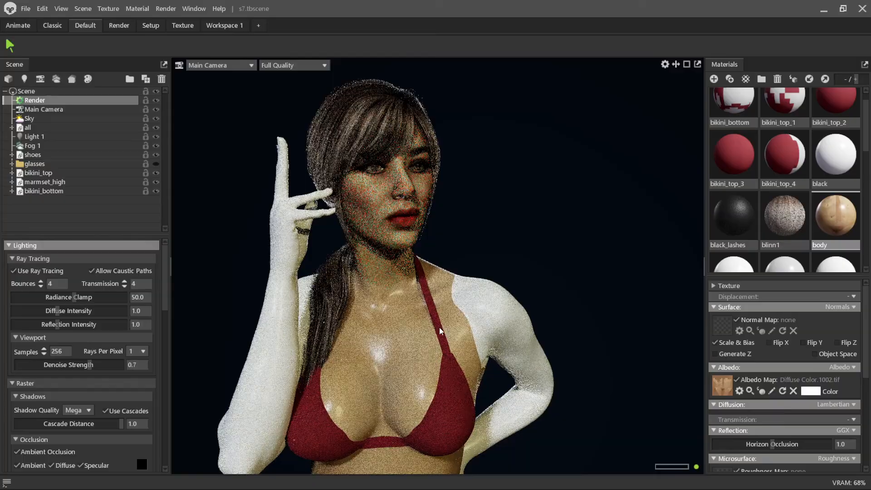
{"action": "middle_click_drag", "start_coordinate": [439, 328], "coordinate": [418, 238]}
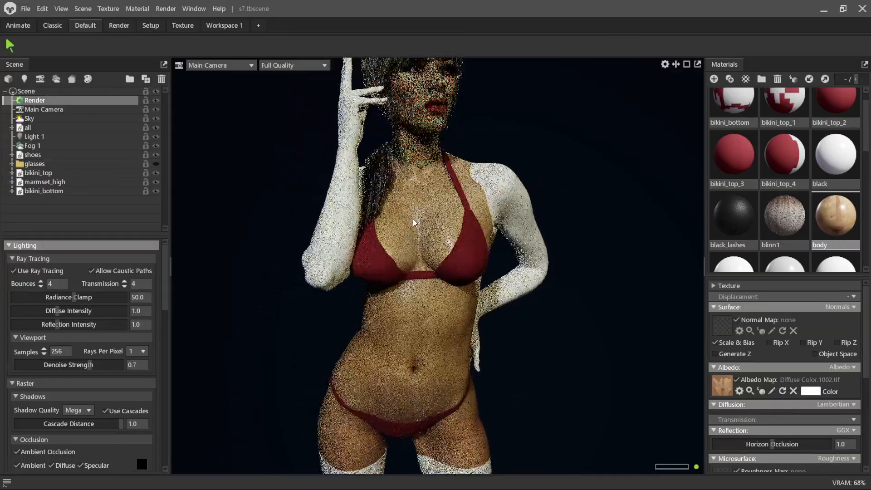
{"action": "scroll", "coordinate": [413, 219], "scroll_direction": "up", "scroll_amount": 2}
{"action": "scroll", "coordinate": [412, 218], "scroll_direction": "down", "scroll_amount": 2}
{"action": "scroll", "coordinate": [407, 210], "scroll_direction": "up", "scroll_amount": 2}
{"action": "scroll", "coordinate": [407, 210], "scroll_direction": "down", "scroll_amount": 2}
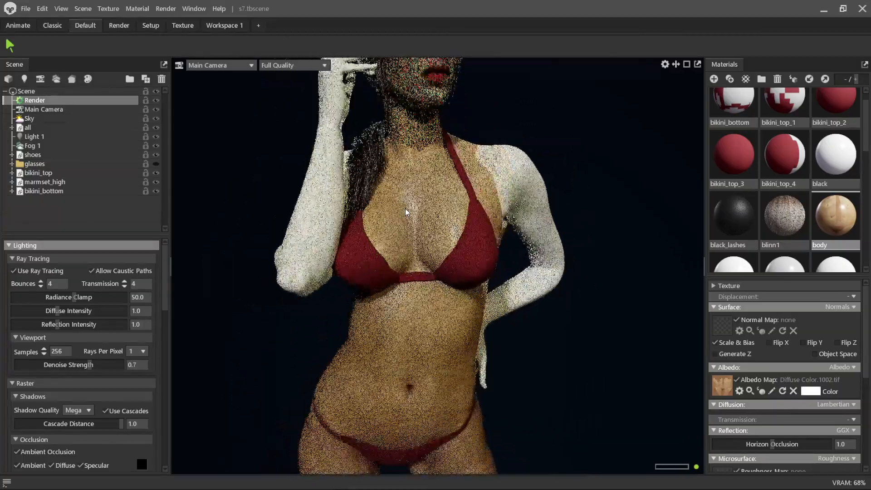
{"action": "scroll", "coordinate": [404, 208], "scroll_direction": "up", "scroll_amount": 2}
{"action": "scroll", "coordinate": [404, 208], "scroll_direction": "down", "scroll_amount": 2}
{"action": "middle_click_drag", "start_coordinate": [423, 157], "coordinate": [417, 376]}
{"action": "scroll", "coordinate": [418, 226], "scroll_direction": "up", "scroll_amount": 2}
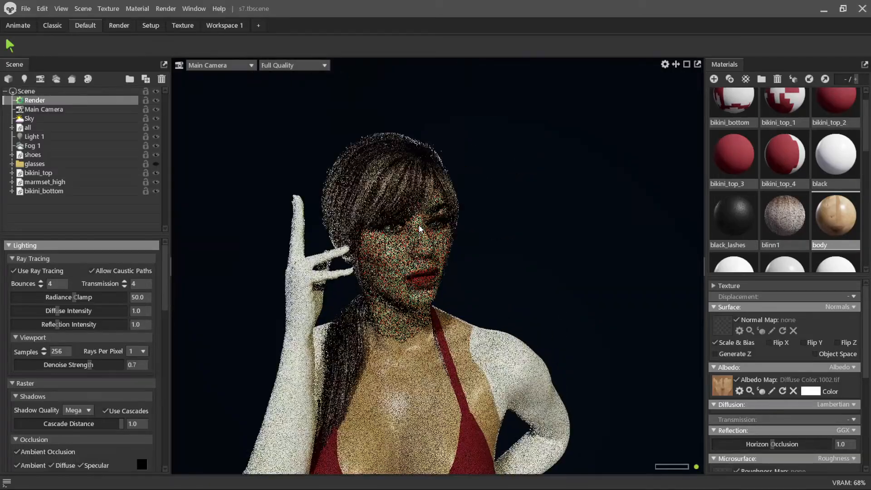
{"action": "scroll", "coordinate": [419, 224], "scroll_direction": "down", "scroll_amount": 3}
{"action": "middle_click_drag", "start_coordinate": [459, 296], "coordinate": [458, 173]}
{"action": "scroll", "coordinate": [456, 188], "scroll_direction": "down", "scroll_amount": 3}
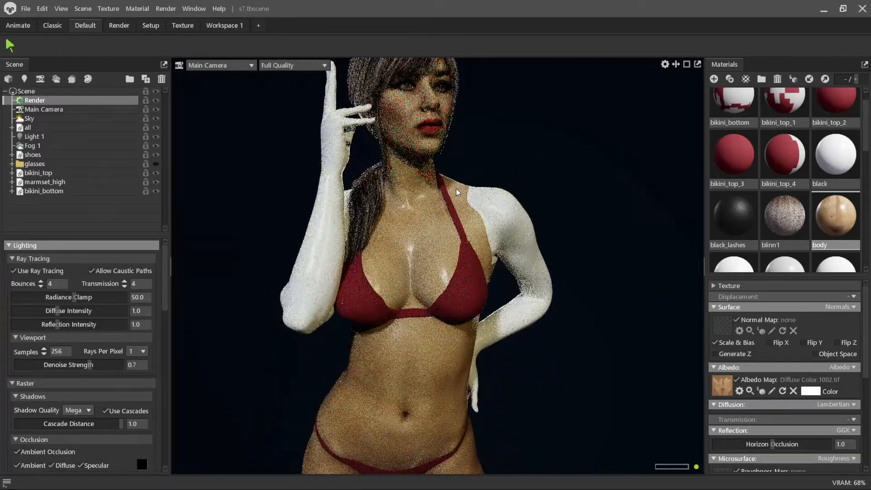
{"action": "left_click_drag", "start_coordinate": [425, 227], "coordinate": [334, 252]}
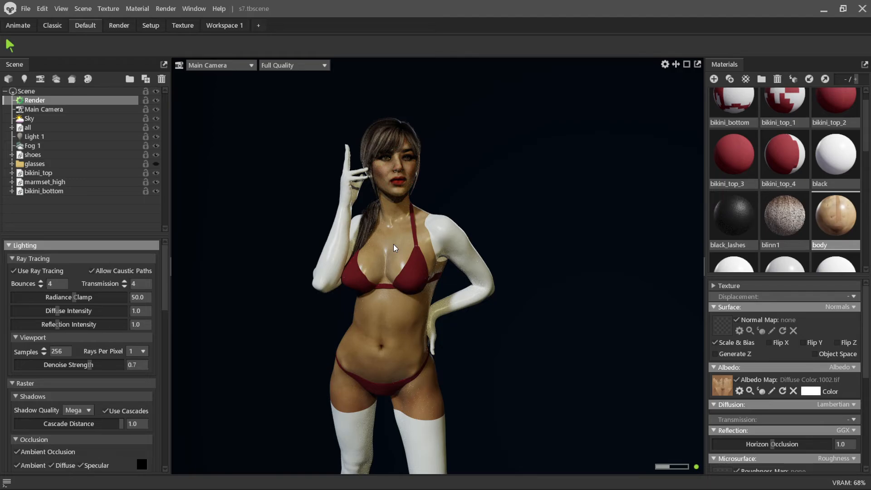
{"action": "left_click", "coordinate": [13, 272]}
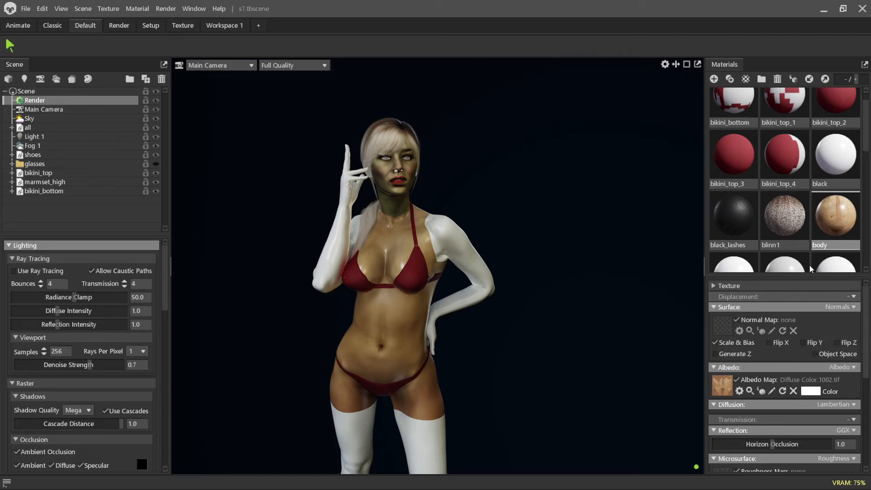
- Load the done_retop-Group35415 normal texture as the head material's normal map
{"action": "scroll", "coordinate": [810, 238], "scroll_direction": "down", "scroll_amount": 4}
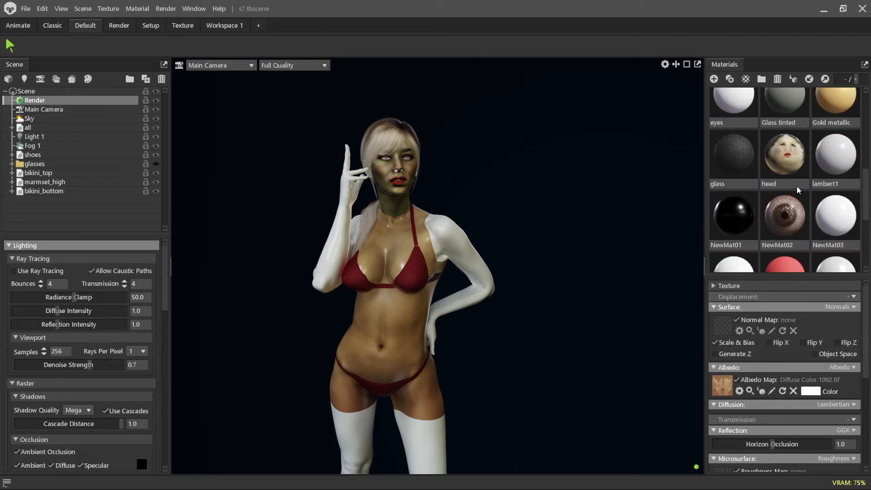
{"action": "left_click", "coordinate": [792, 175]}
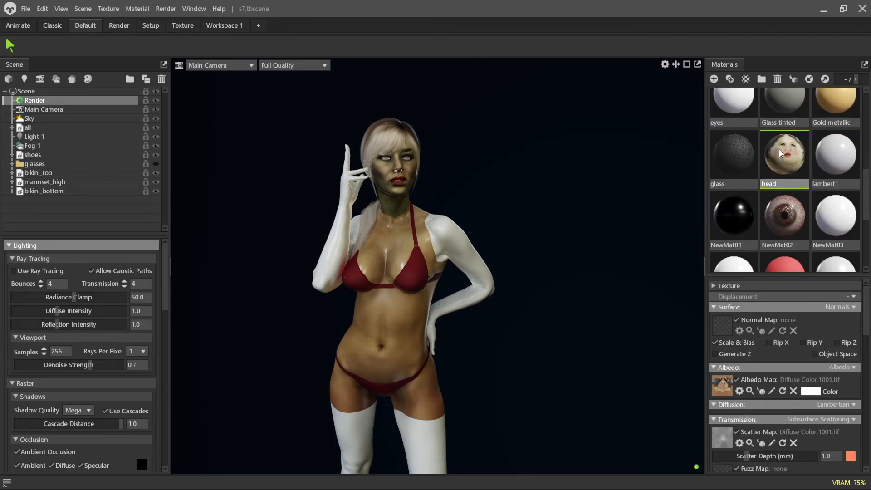
{"action": "left_click", "coordinate": [720, 326]}
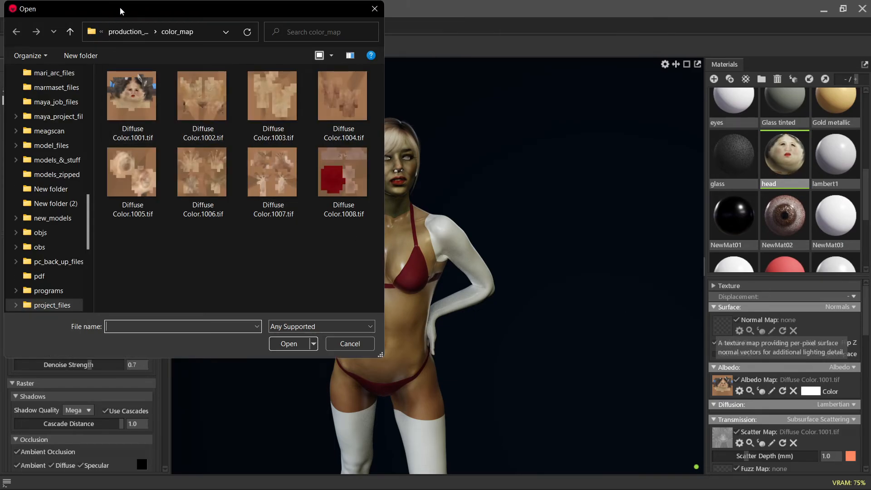
{"action": "key", "text": "Escape"}
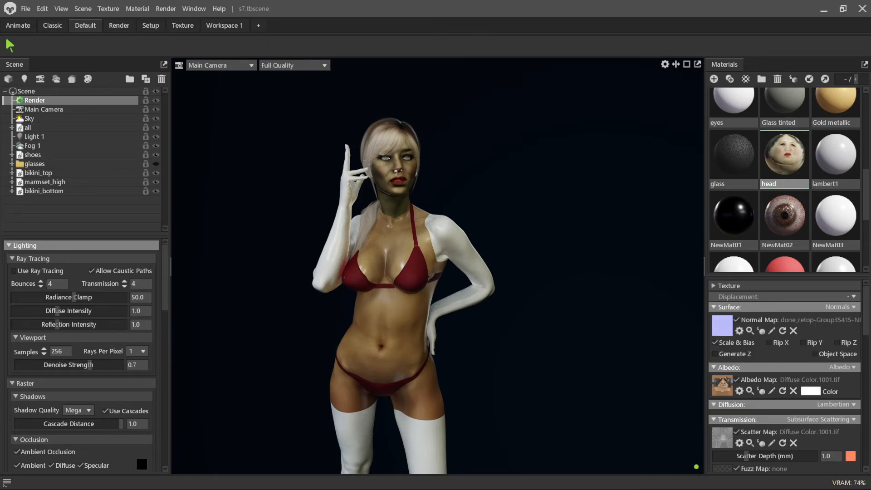
- Enable Generate Z and Flip X for the head material's normal map, trying Object Space on and off in between
{"action": "scroll", "coordinate": [487, 231], "scroll_direction": "up", "scroll_amount": 3}
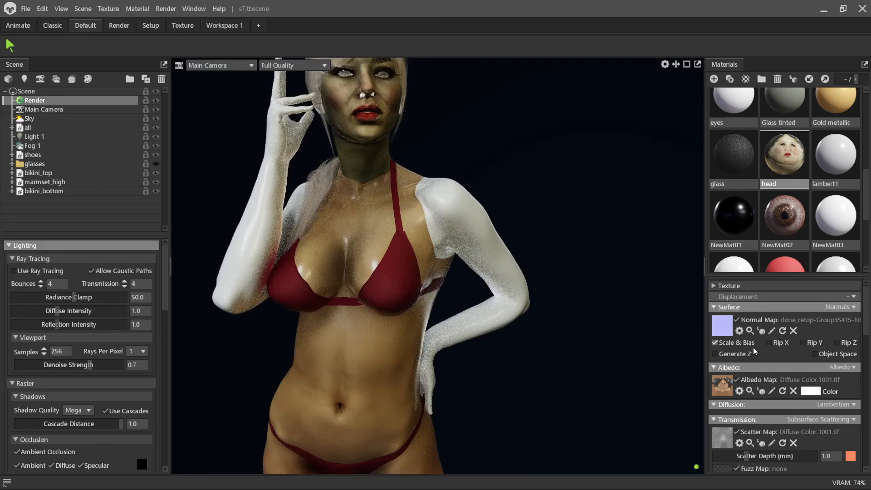
{"action": "left_click", "coordinate": [719, 354]}
{"action": "left_click", "coordinate": [815, 353]}
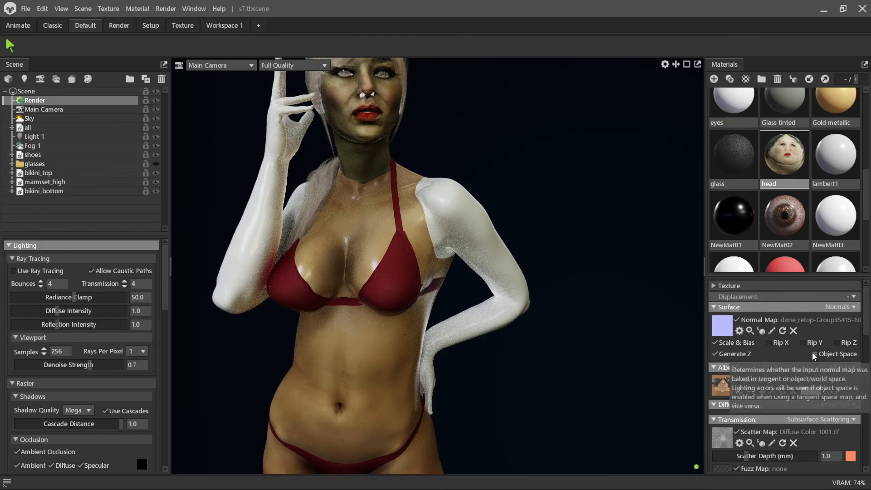
{"action": "scroll", "coordinate": [494, 271], "scroll_direction": "down", "scroll_amount": 3}
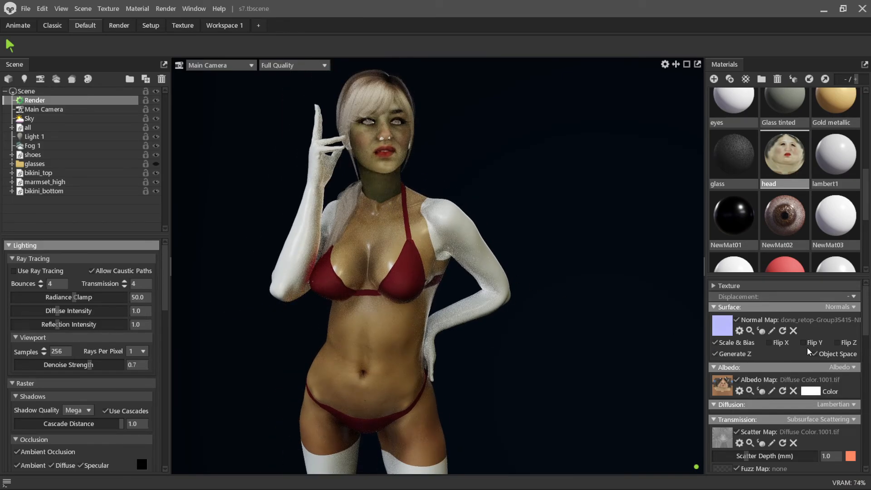
{"action": "left_click", "coordinate": [814, 352]}
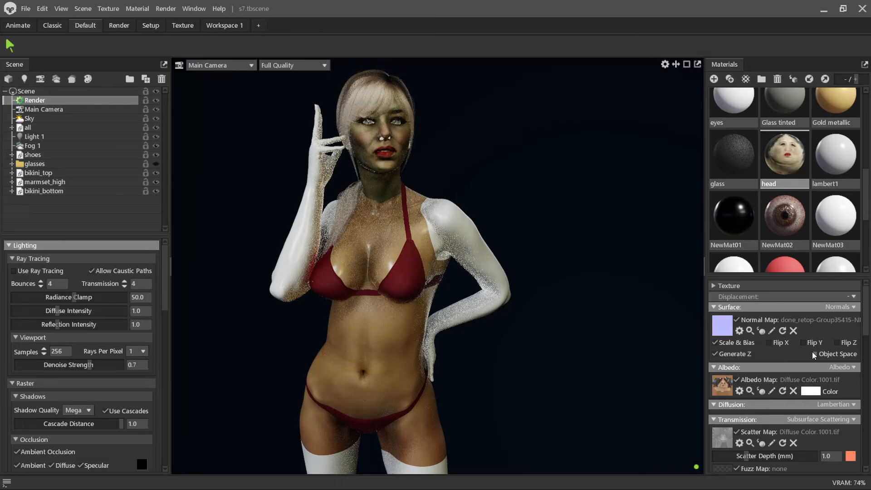
{"action": "left_click", "coordinate": [770, 343]}
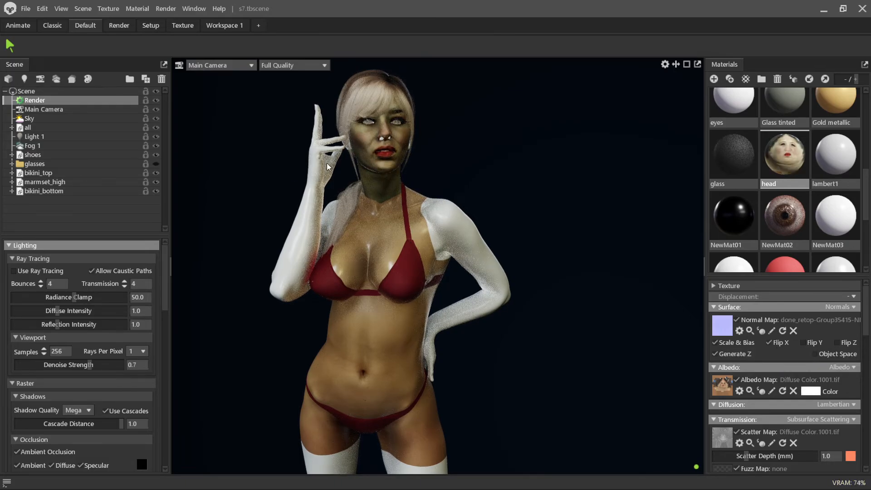
- Turn ray tracing on and disable the head material's normal map to compare the face shading
{"action": "left_click", "coordinate": [17, 270]}
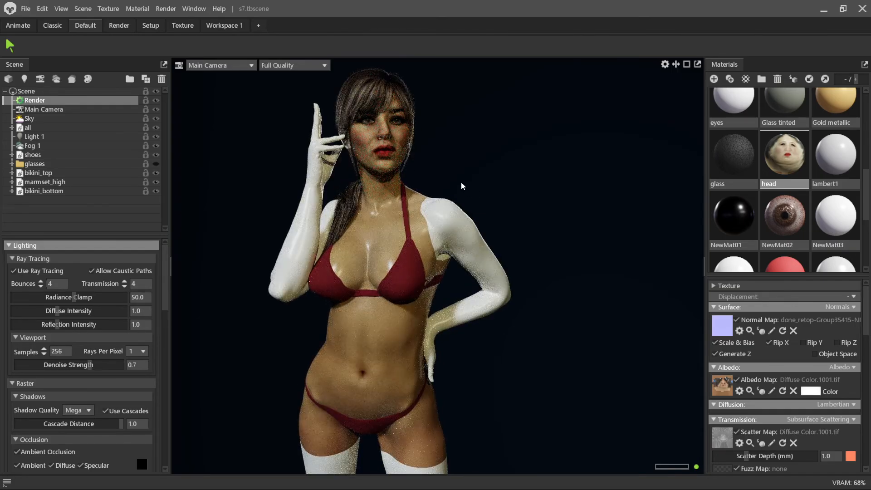
{"action": "left_click_drag", "start_coordinate": [461, 184], "coordinate": [404, 191]}
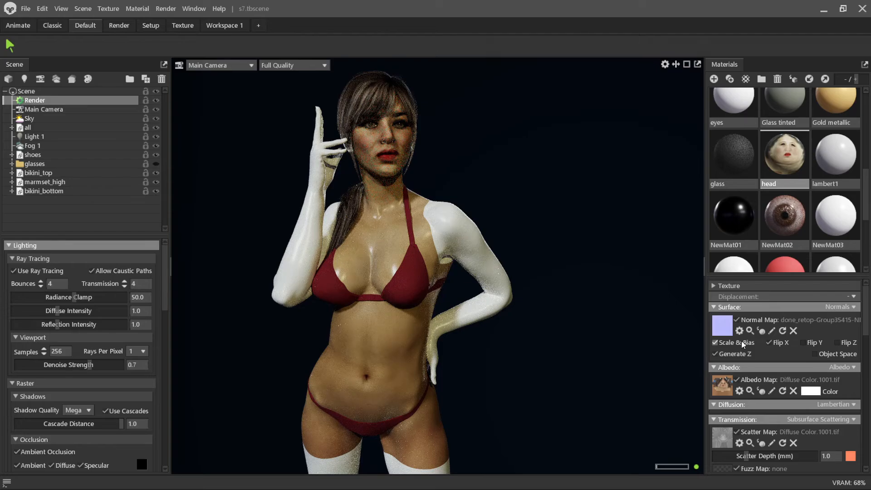
{"action": "left_click", "coordinate": [737, 319]}
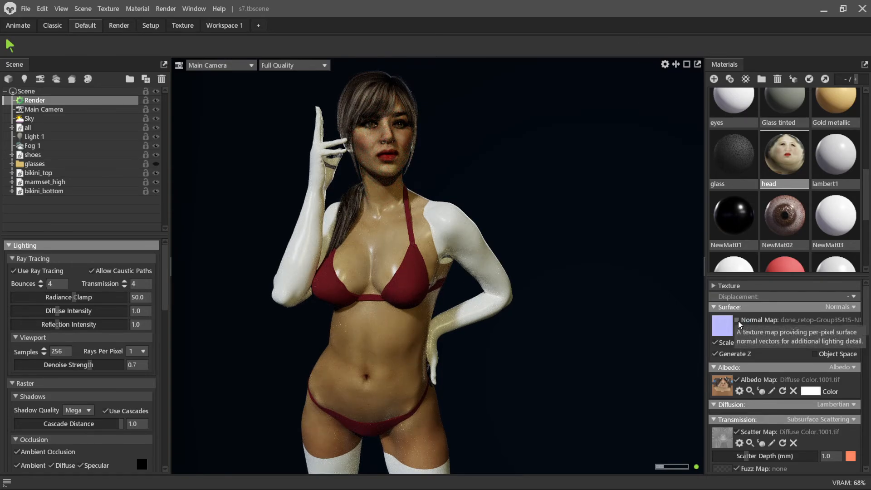
- Turn the head material's normal map on and off again to compare the face shading from several distances
{"action": "left_click", "coordinate": [738, 320]}
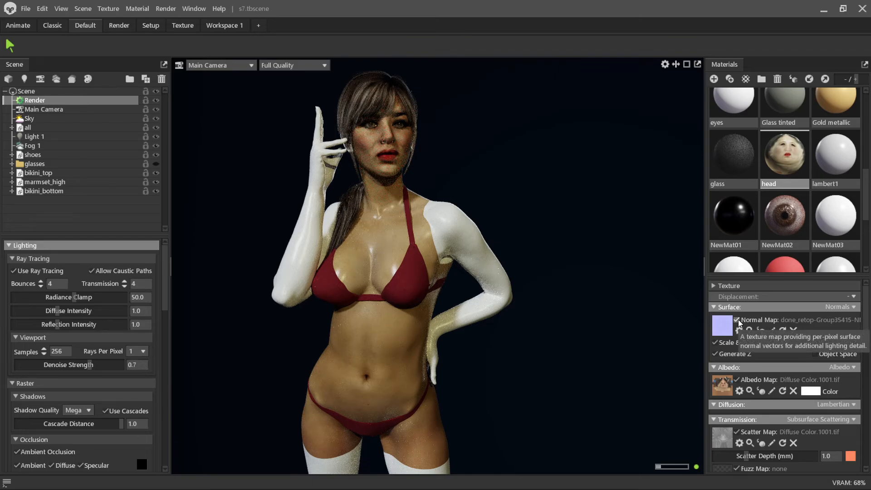
{"action": "left_click", "coordinate": [737, 320]}
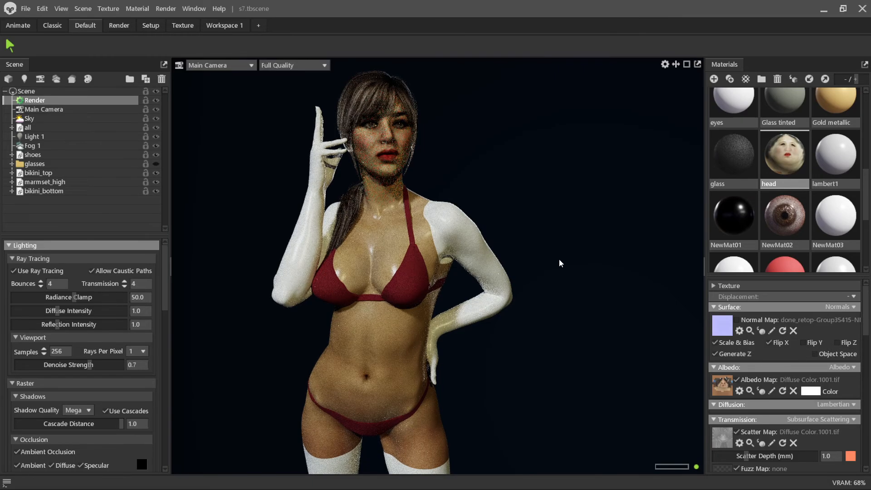
{"action": "scroll", "coordinate": [517, 228], "scroll_direction": "down", "scroll_amount": 2}
{"action": "scroll", "coordinate": [519, 231], "scroll_direction": "down", "scroll_amount": 2}
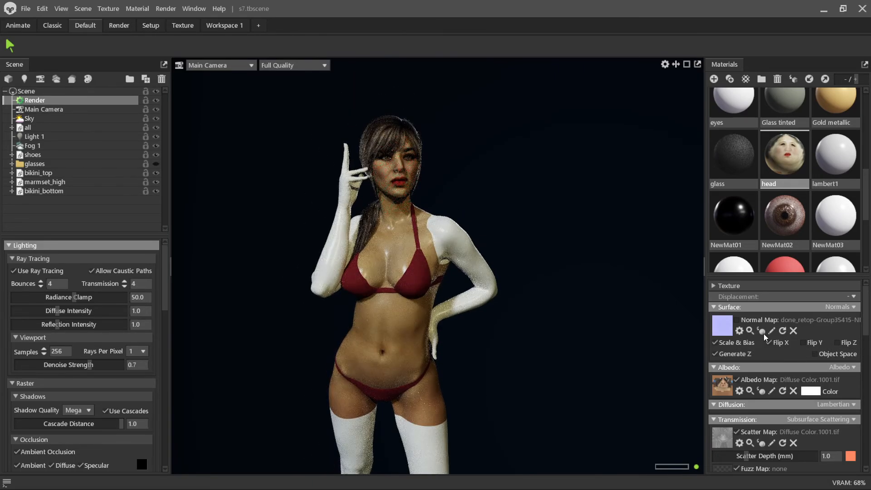
{"action": "scroll", "coordinate": [517, 264], "scroll_direction": "down", "scroll_amount": 1}
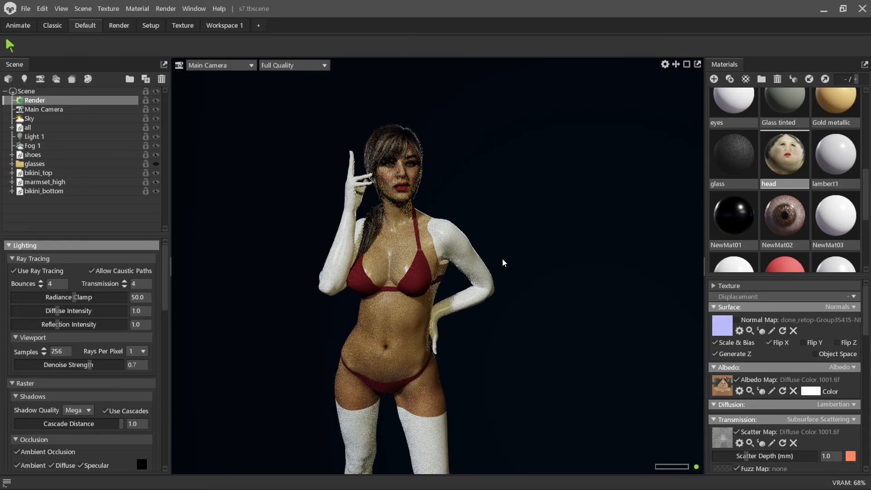
{"action": "scroll", "coordinate": [480, 193], "scroll_direction": "up", "scroll_amount": 2}
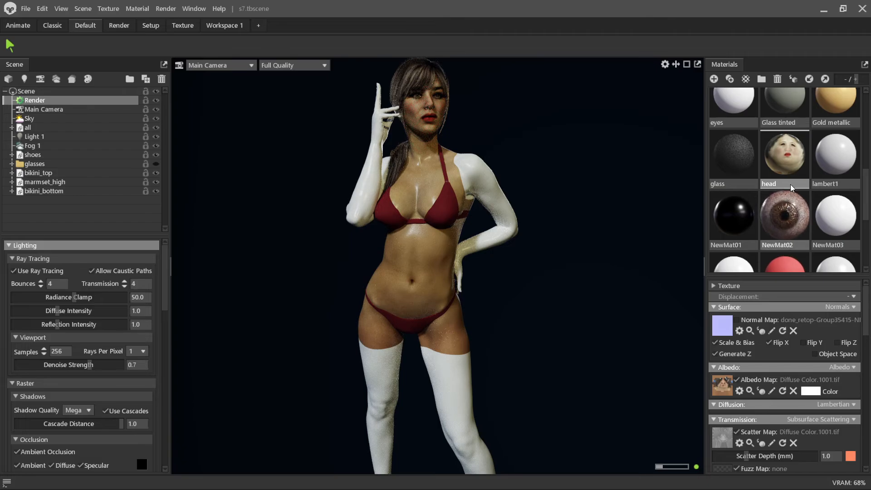
- Check the body material's settings for comparison, and set the head material's subsurface Scatter Depth to 5 mm
{"action": "scroll", "coordinate": [791, 184], "scroll_direction": "up", "scroll_amount": 5}
{"action": "scroll", "coordinate": [788, 162], "scroll_direction": "up", "scroll_amount": 1}
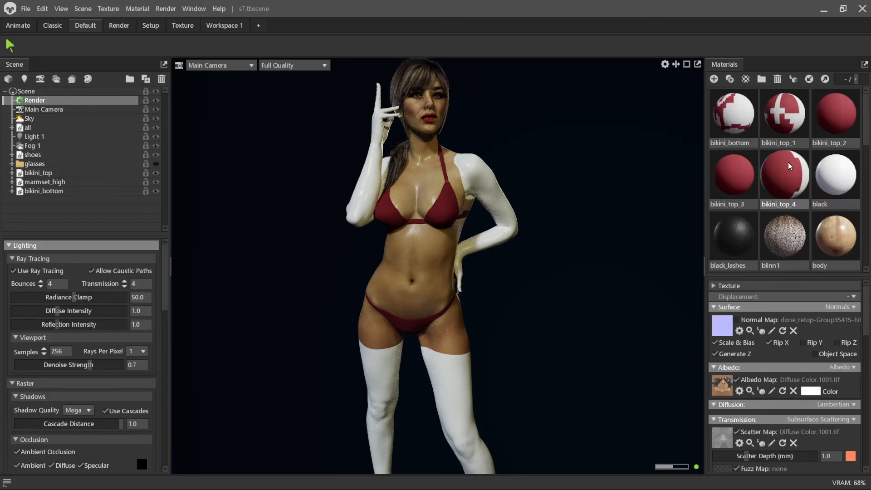
{"action": "left_click", "coordinate": [847, 189]}
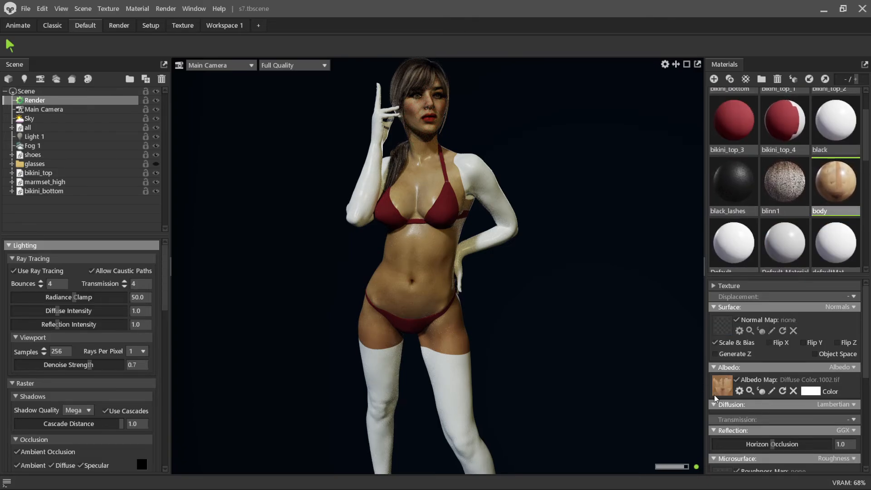
{"action": "scroll", "coordinate": [803, 255], "scroll_direction": "down", "scroll_amount": 3}
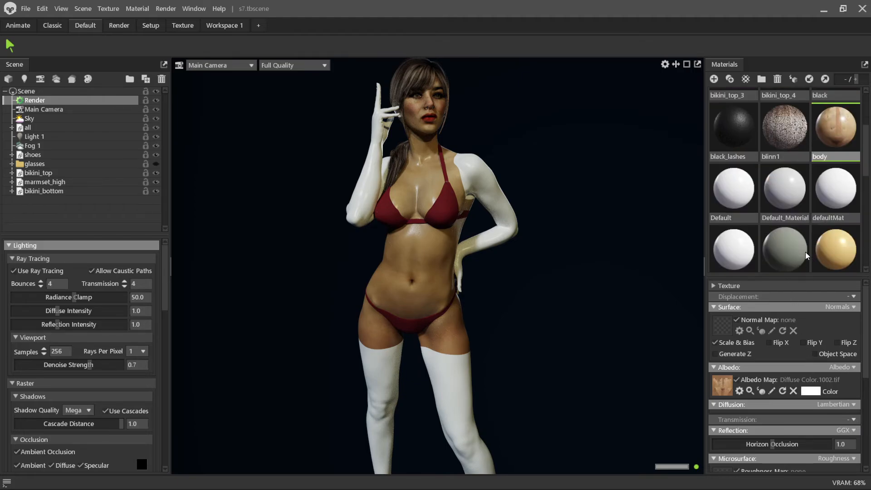
{"action": "left_click", "coordinate": [788, 189]}
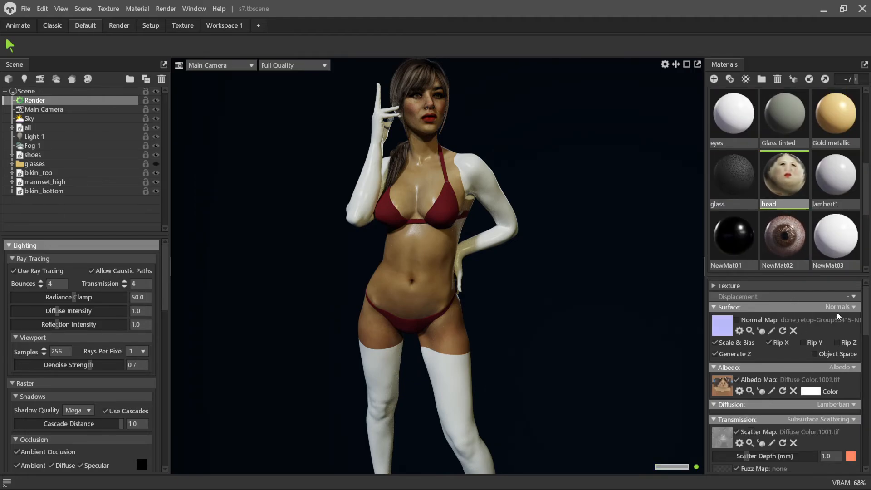
{"action": "left_click", "coordinate": [833, 457]}
{"action": "type", "text": "5"}
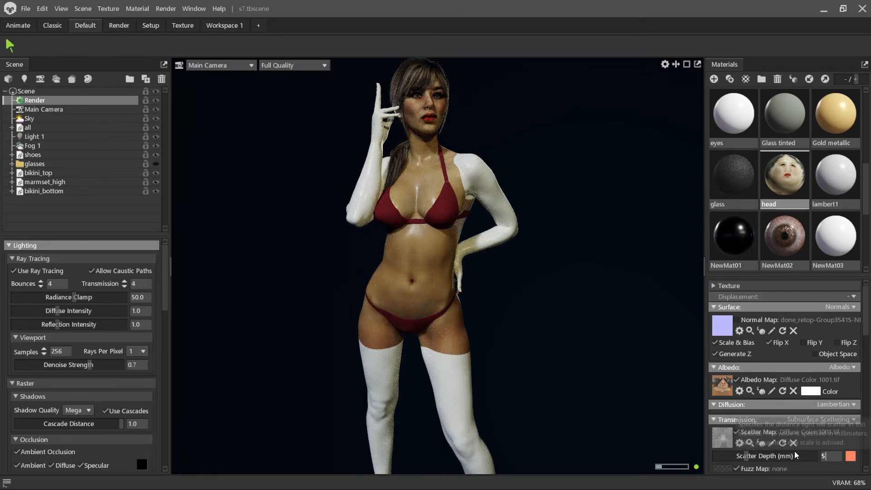
{"action": "key", "text": "Return"}
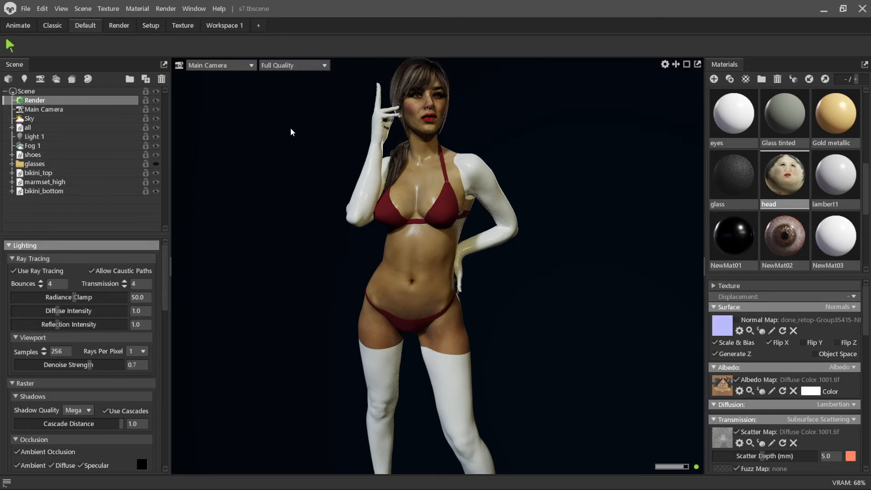
{"action": "left_click_drag", "start_coordinate": [412, 183], "coordinate": [400, 191]}
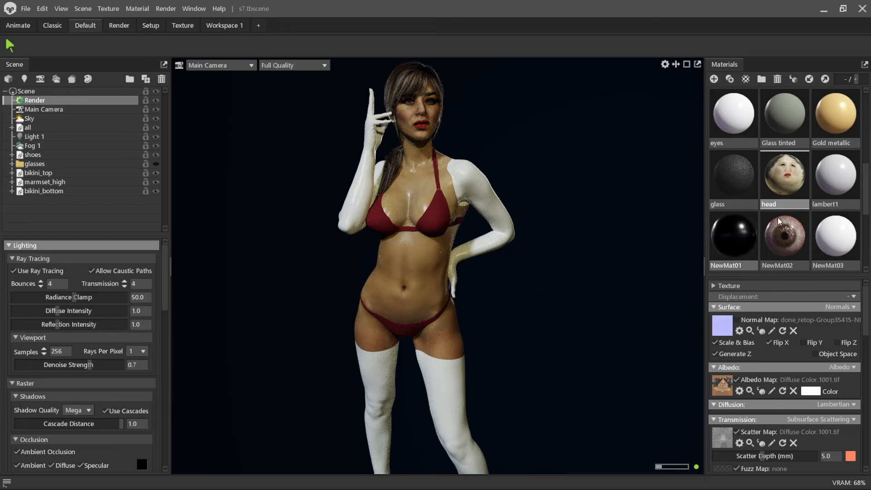
- Set the body material's transmission to Subsurface Scattering and load Diffuse Color.1002.tif from the color_map folder as its scatter map
{"action": "scroll", "coordinate": [799, 172], "scroll_direction": "up", "scroll_amount": 6}
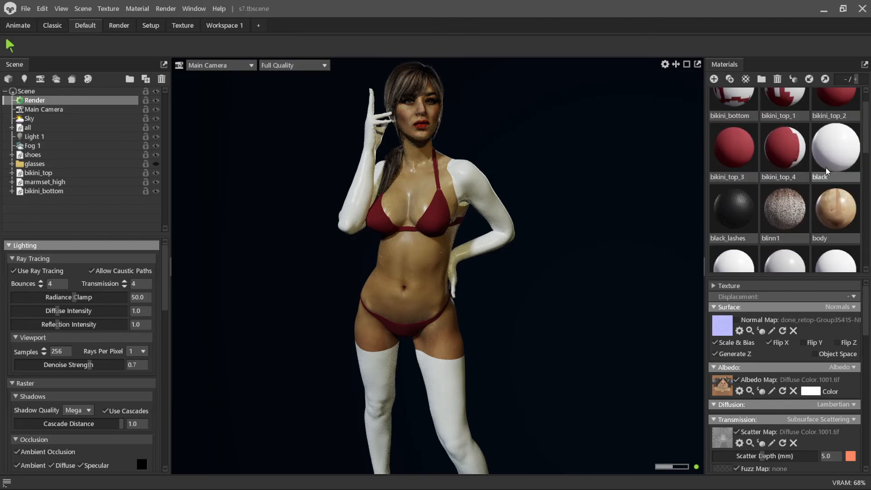
{"action": "left_click", "coordinate": [845, 211]}
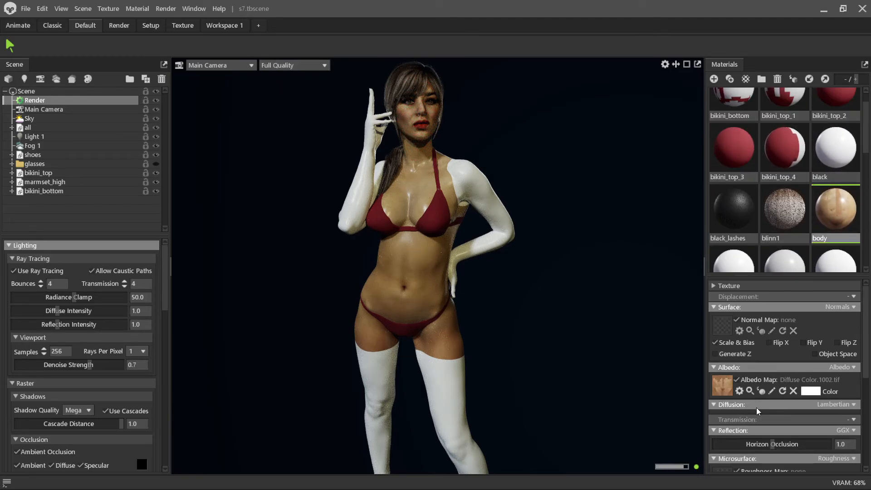
{"action": "left_click", "coordinate": [851, 420]}
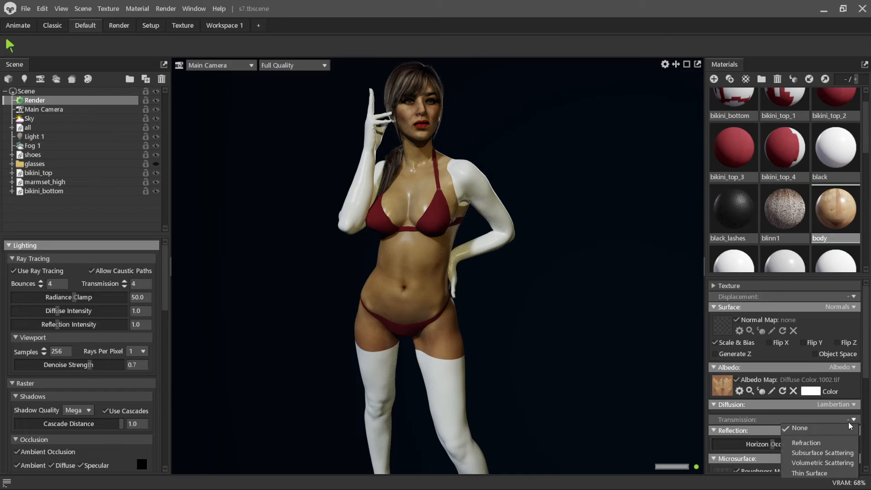
{"action": "left_click", "coordinate": [818, 453]}
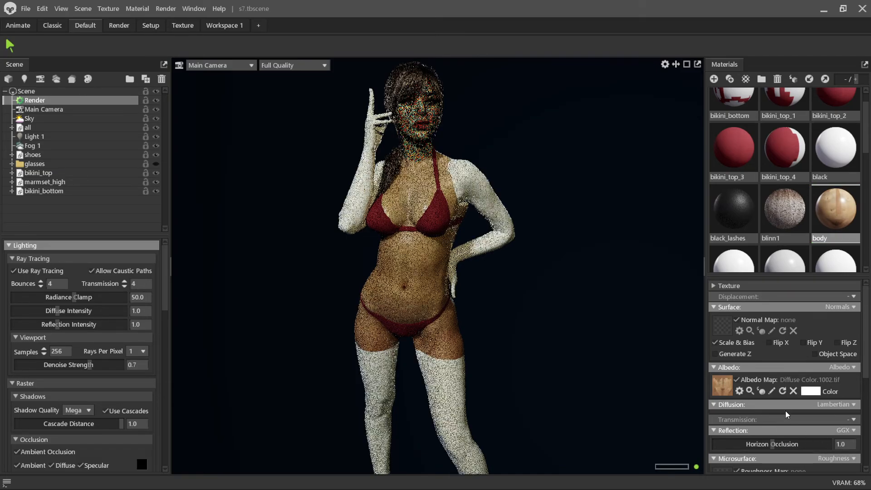
{"action": "left_click", "coordinate": [726, 442]}
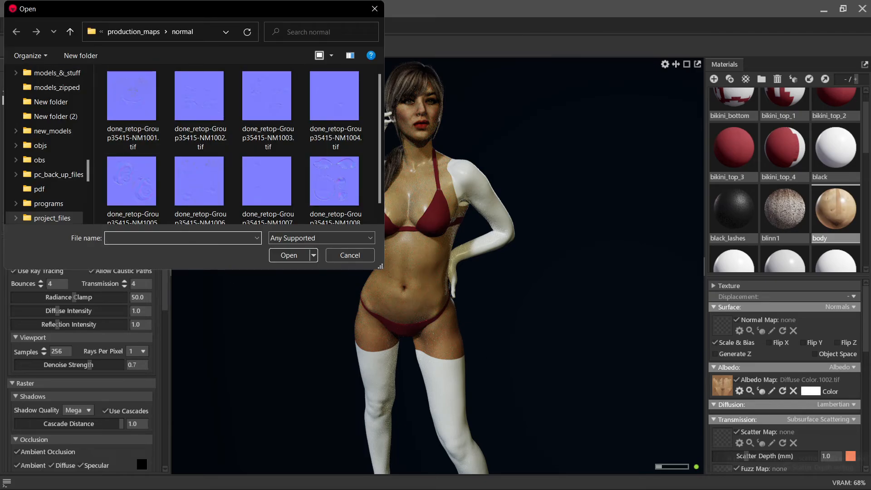
{"action": "key", "text": "Escape"}
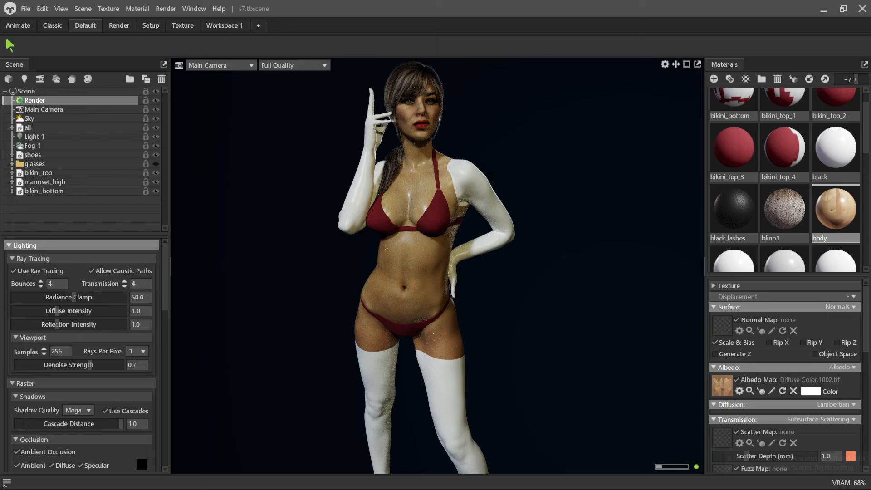
{"action": "double_click", "coordinate": [65, 171]}
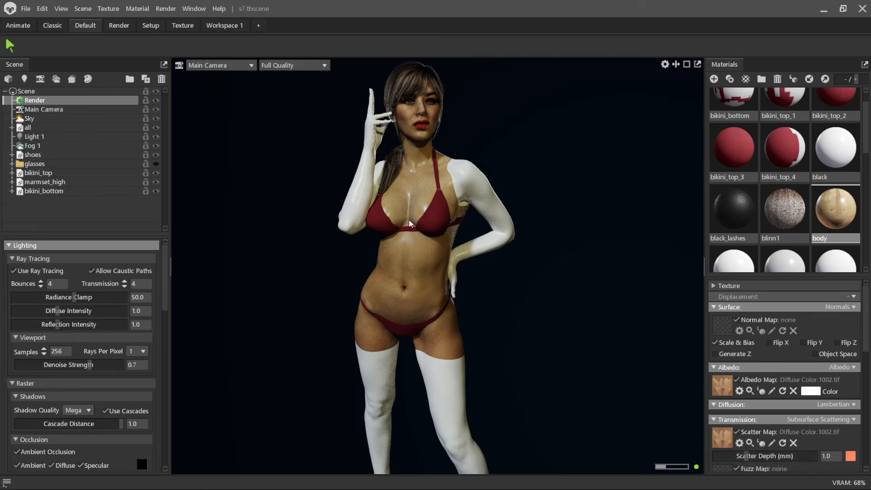
- Replace the body material's scatter map with the grayscale Diffuse Color.1002.tif and set its Scatter Depth to 5 mm
{"action": "left_click", "coordinate": [722, 436]}
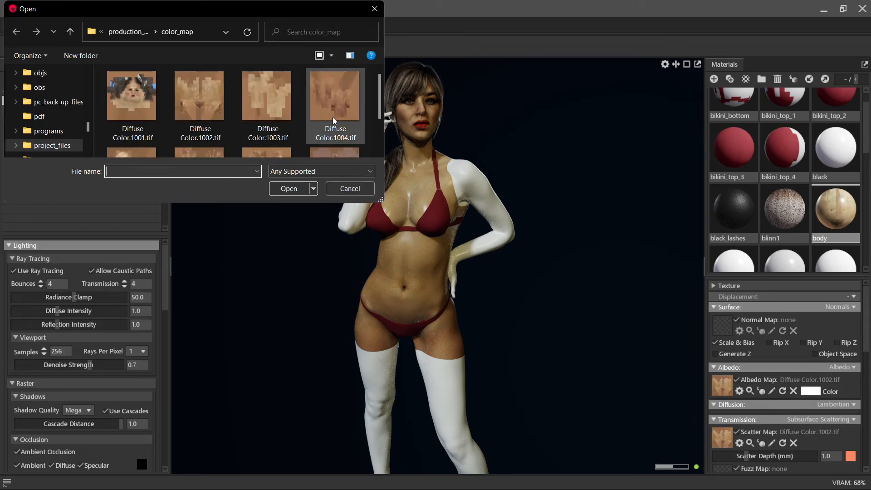
{"action": "key", "text": "Escape"}
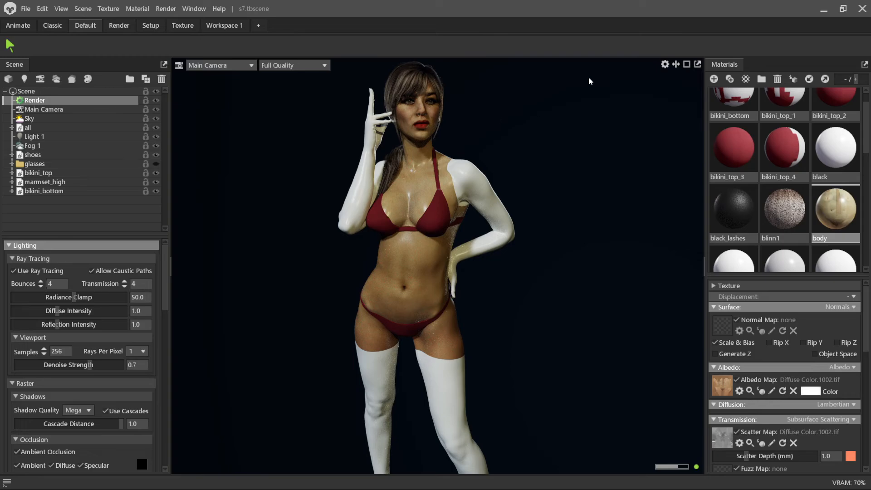
{"action": "left_click", "coordinate": [824, 456]}
{"action": "type", "text": "5"}
{"action": "key", "text": "Return"}
- Invert the body material's roughness and load Diffuse Color.1002.tif from the roughness folder as its roughness map
{"action": "scroll", "coordinate": [826, 402], "scroll_direction": "down", "scroll_amount": 3}
{"action": "scroll", "coordinate": [771, 425], "scroll_direction": "down", "scroll_amount": 3}
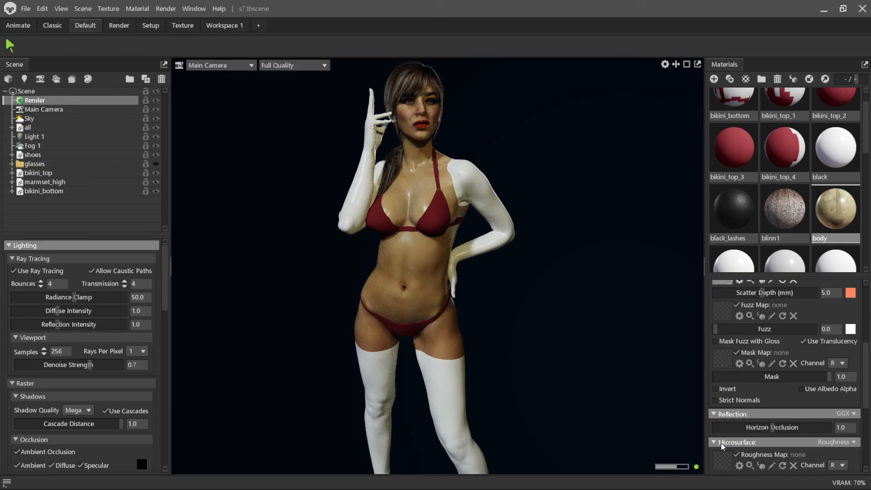
{"action": "scroll", "coordinate": [721, 442], "scroll_direction": "down", "scroll_amount": 2}
{"action": "left_click", "coordinate": [715, 438]}
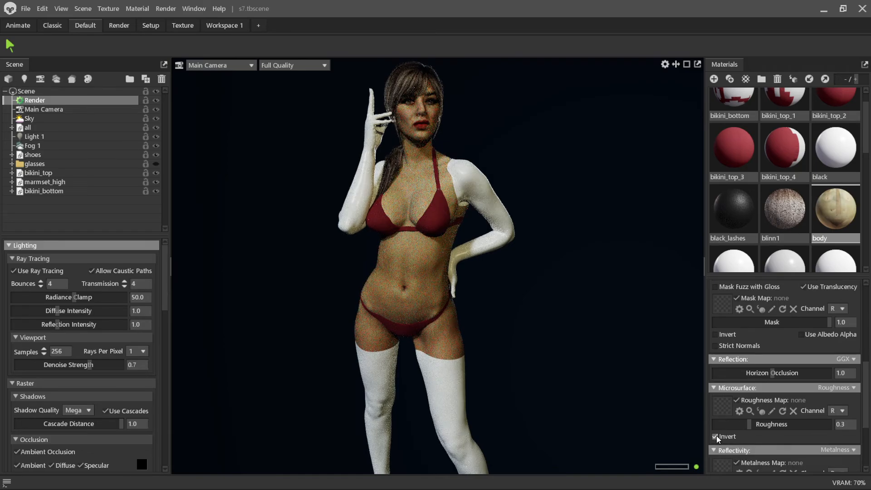
{"action": "left_click", "coordinate": [722, 405]}
{"action": "left_click_drag", "start_coordinate": [223, 7], "coordinate": [0, 46]}
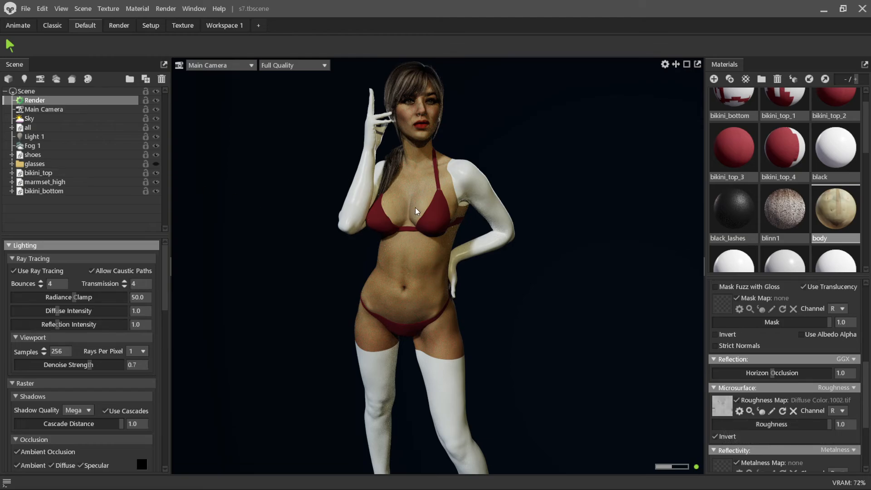
- Change the body material's reflectivity to Specular and load Diffuse Color.1002.tif from the spec folder as its specular map
{"action": "scroll", "coordinate": [762, 415], "scroll_direction": "down", "scroll_amount": 3}
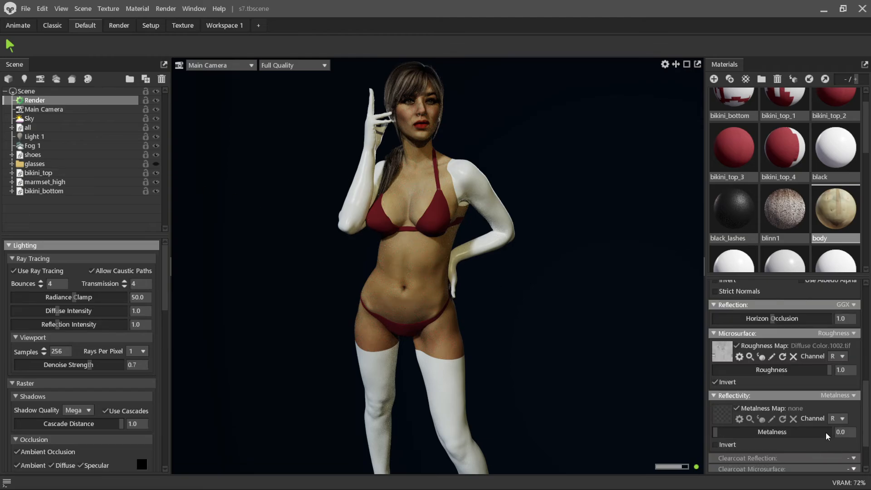
{"action": "left_click", "coordinate": [841, 395]}
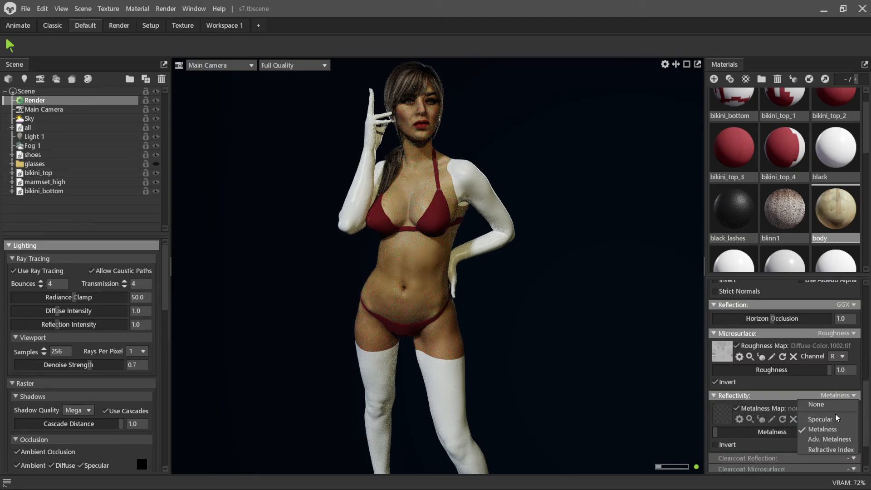
{"action": "left_click", "coordinate": [833, 419]}
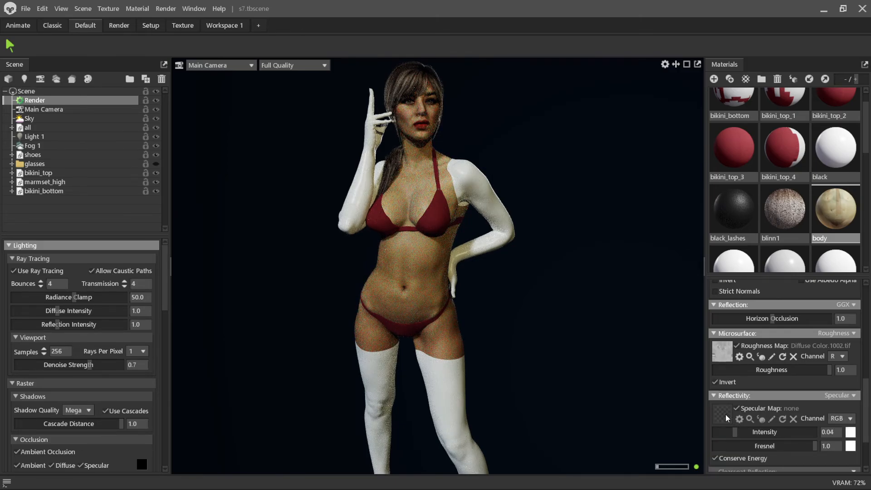
{"action": "left_click", "coordinate": [725, 415]}
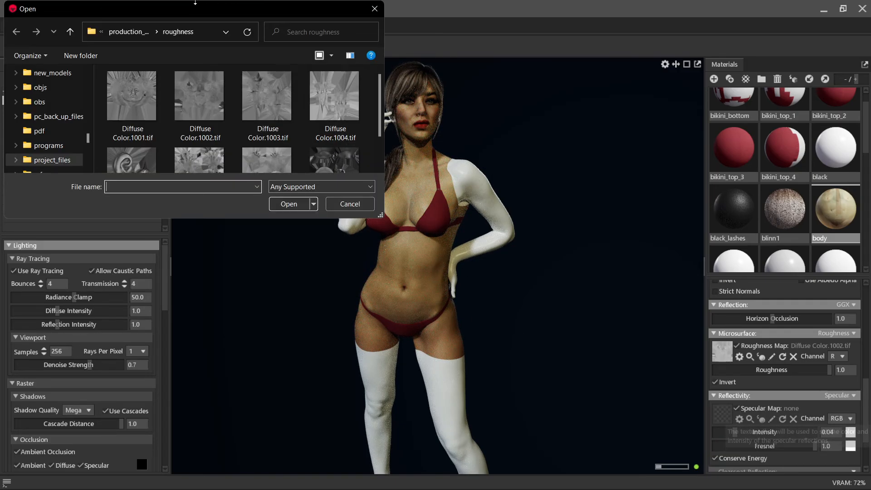
{"action": "left_click_drag", "start_coordinate": [179, 14], "coordinate": [0, 10]}
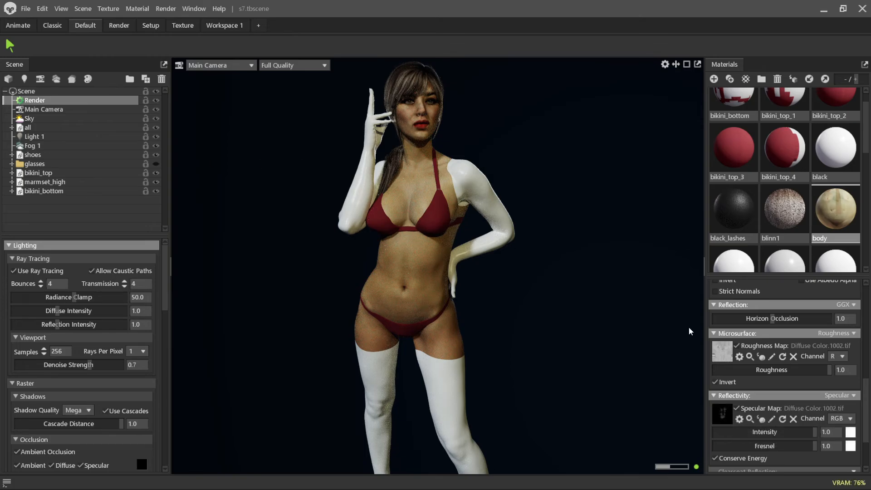
- Enable Occlusion on the body material and load the high_defaultMat_BaseColor texture as its occlusion map
{"action": "scroll", "coordinate": [799, 382], "scroll_direction": "down", "scroll_amount": 3}
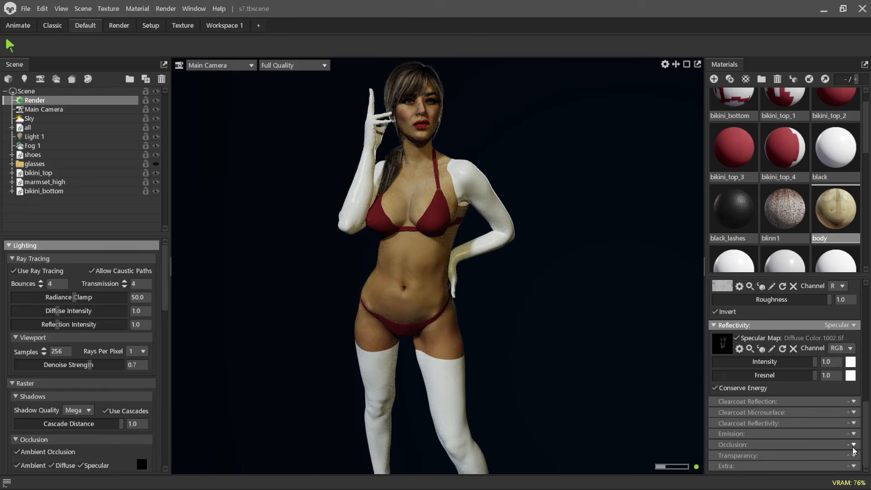
{"action": "left_click", "coordinate": [853, 445]}
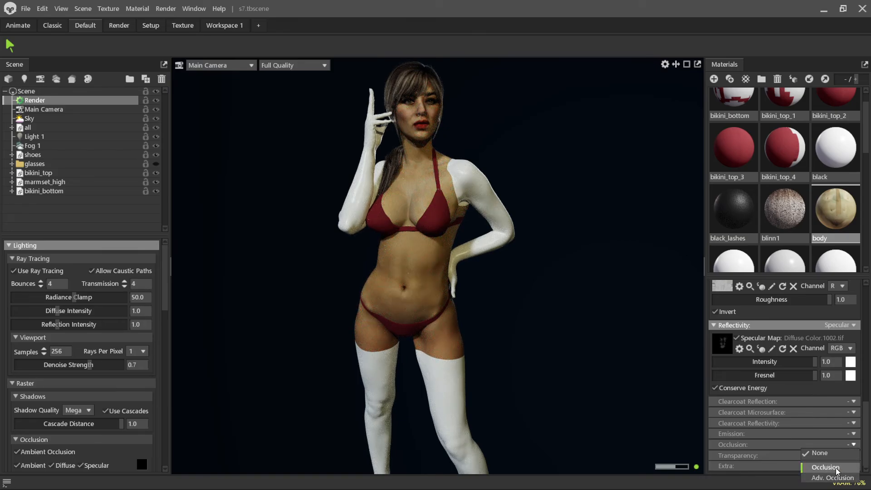
{"action": "left_click", "coordinate": [825, 467]}
{"action": "scroll", "coordinate": [785, 422], "scroll_direction": "down", "scroll_amount": 3}
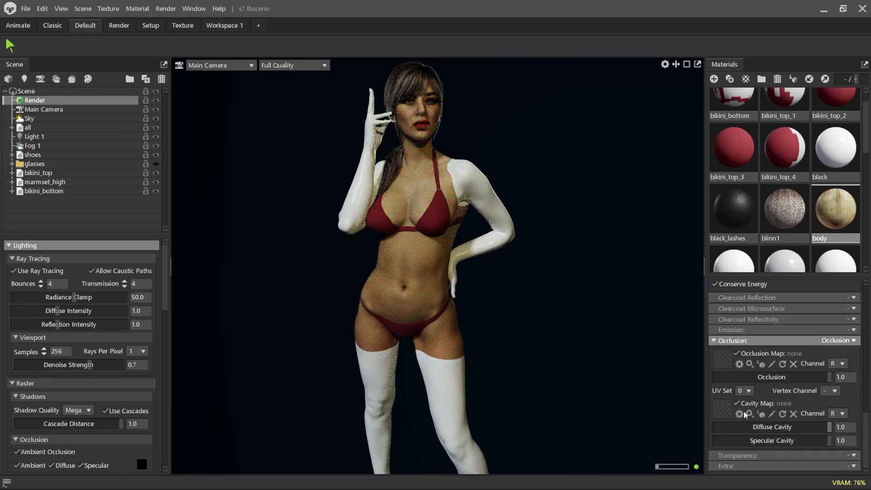
{"action": "left_click", "coordinate": [722, 359]}
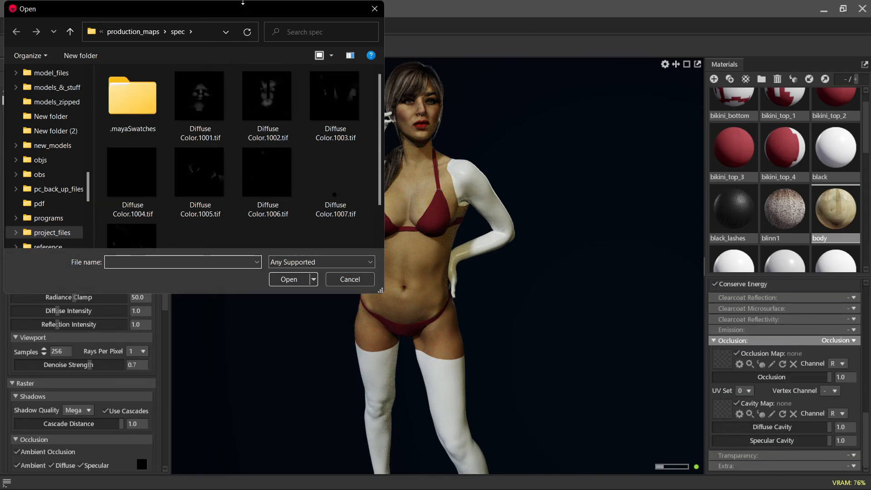
{"action": "left_click", "coordinate": [375, 9]}
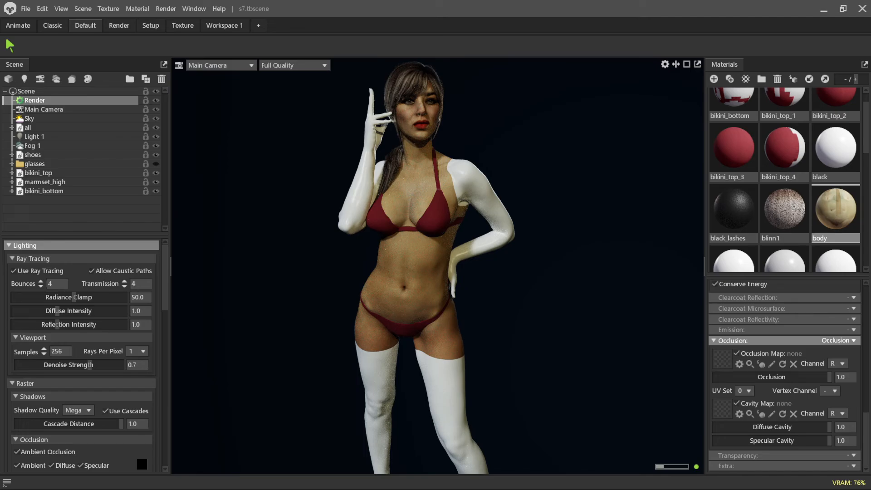
{"action": "scroll", "coordinate": [394, 185], "scroll_direction": "up", "scroll_amount": 2}
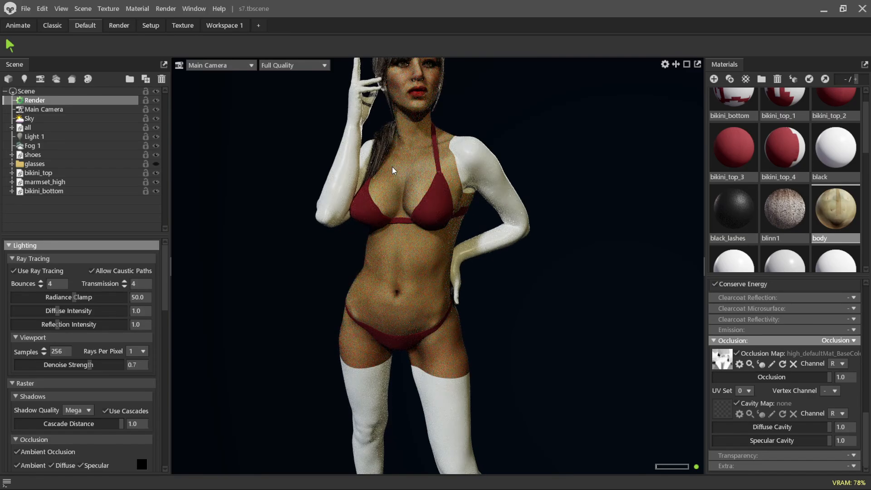
- Examine the character's skin shading on the head, torso, arms and legs from several distances and angles
{"action": "middle_click_drag", "start_coordinate": [438, 207], "coordinate": [448, 284]}
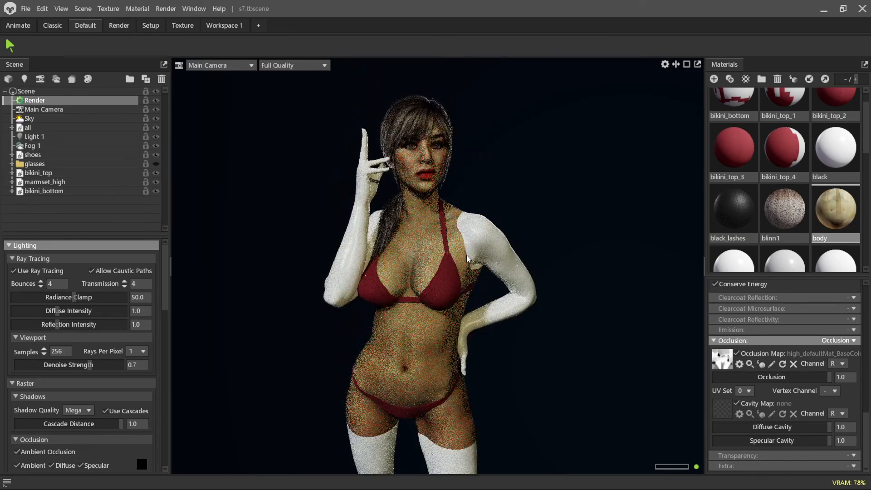
{"action": "scroll", "coordinate": [466, 255], "scroll_direction": "down", "scroll_amount": 3}
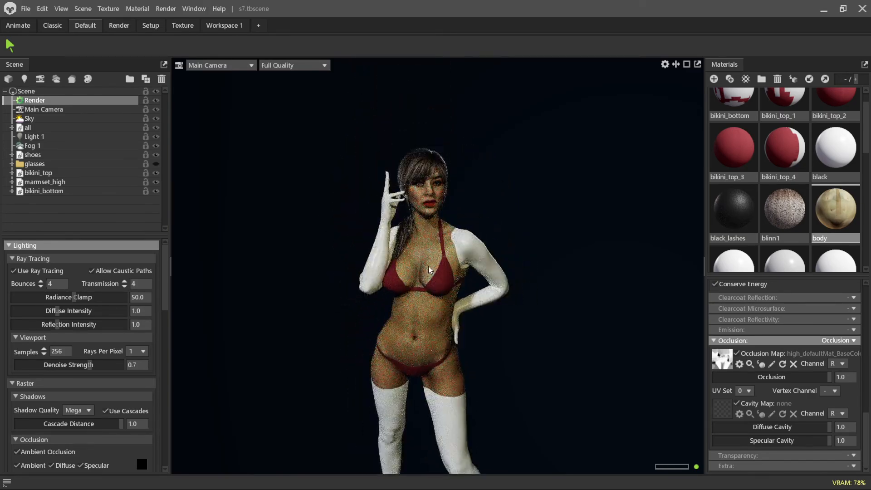
{"action": "mouse_move", "coordinate": [428, 266]}
{"action": "left_mouse_down"}
{"action": "mouse_move", "coordinate": [639, 279]}
{"action": "mouse_move", "coordinate": [715, 274]}
{"action": "mouse_move", "coordinate": [437, 265]}
{"action": "left_mouse_up"}
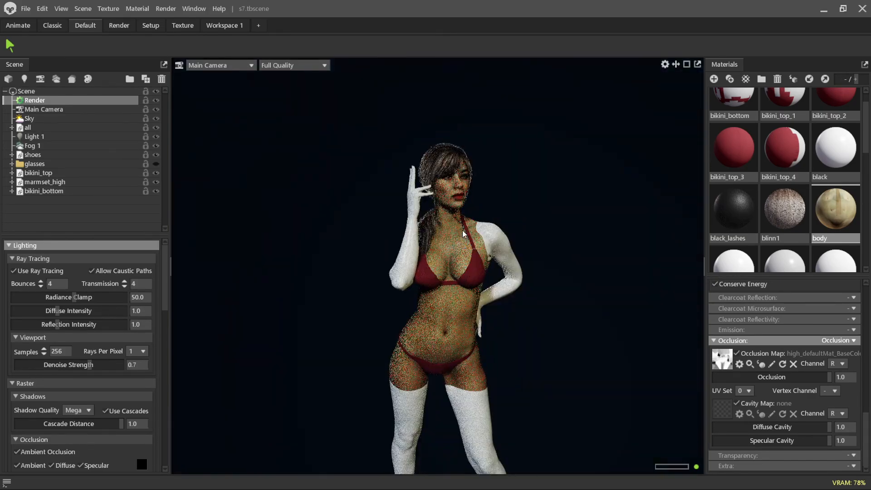
{"action": "middle_click_drag", "start_coordinate": [455, 224], "coordinate": [429, 216]}
{"action": "scroll", "coordinate": [436, 222], "scroll_direction": "up", "scroll_amount": 2}
{"action": "scroll", "coordinate": [436, 221], "scroll_direction": "down", "scroll_amount": 1}
{"action": "scroll", "coordinate": [435, 222], "scroll_direction": "down", "scroll_amount": 1}
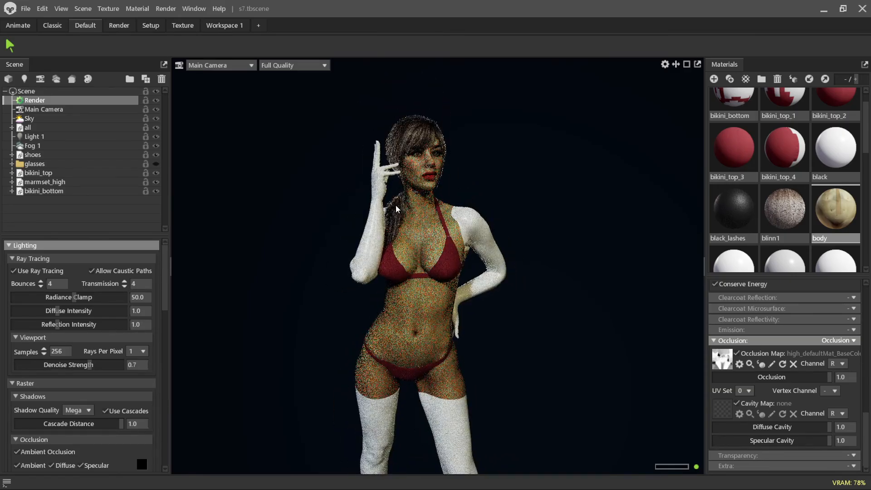
{"action": "left_click_drag", "start_coordinate": [396, 205], "coordinate": [382, 208]}
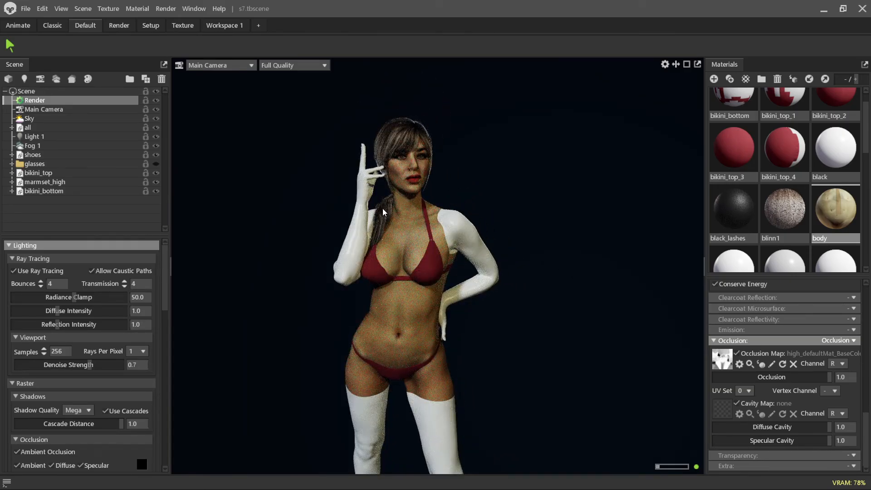
{"action": "scroll", "coordinate": [396, 200], "scroll_direction": "up", "scroll_amount": 2}
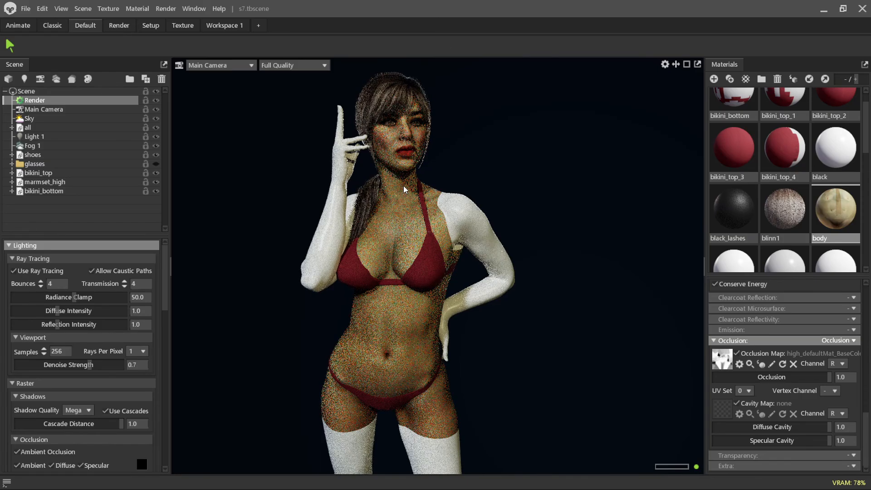
{"action": "scroll", "coordinate": [391, 188], "scroll_direction": "up", "scroll_amount": 3}
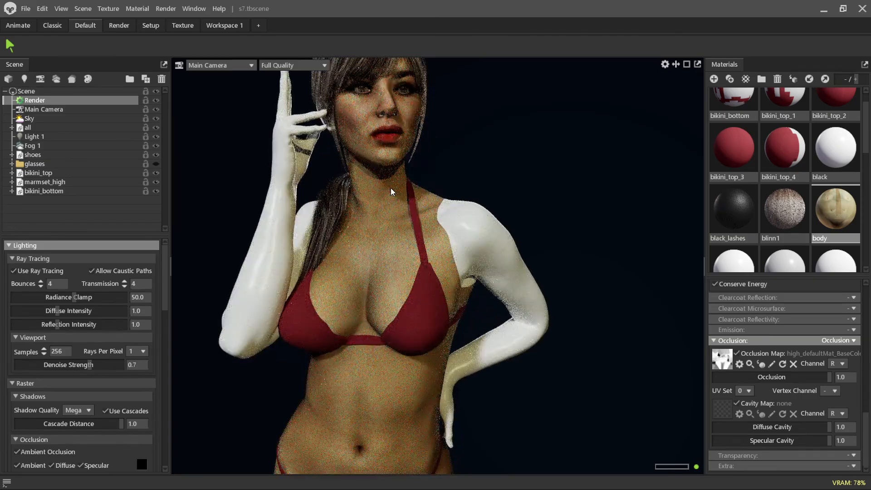
{"action": "scroll", "coordinate": [390, 188], "scroll_direction": "down", "scroll_amount": 5}
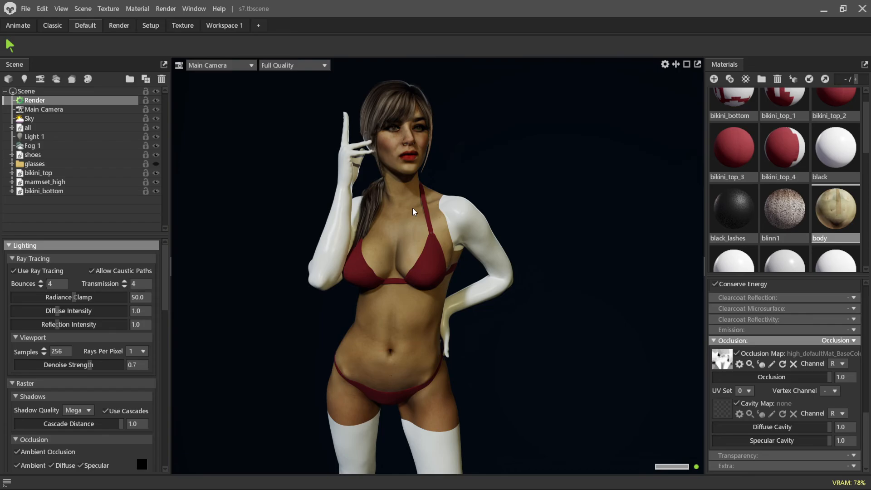
{"action": "scroll", "coordinate": [435, 178], "scroll_direction": "down", "scroll_amount": 3}
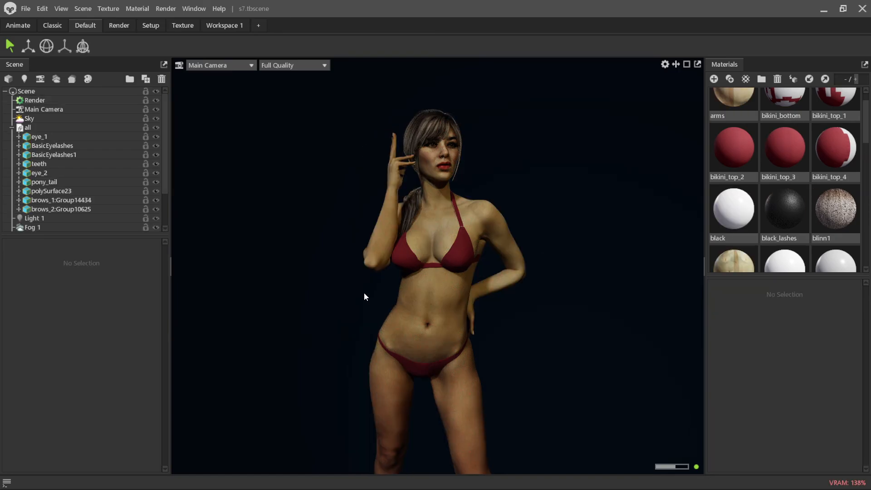
{"action": "left_click_drag", "start_coordinate": [503, 263], "coordinate": [527, 235]}
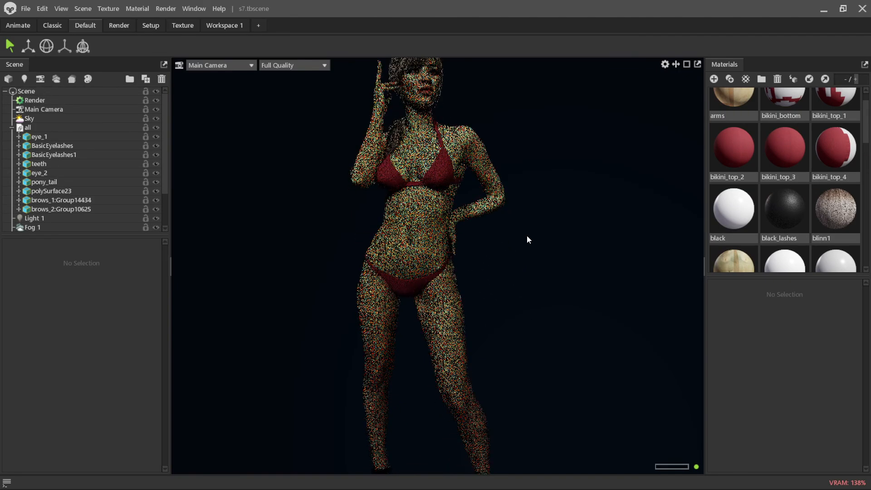
{"action": "right_click_drag", "start_coordinate": [526, 235], "coordinate": [537, 268], "text": "alt"}
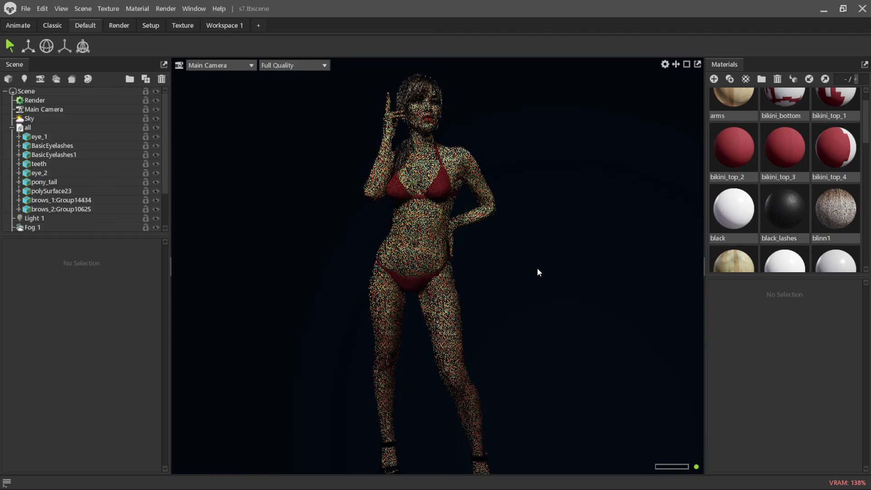
{"action": "mouse_move", "coordinate": [538, 272]}
{"action": "left_mouse_down"}
{"action": "mouse_move", "coordinate": [597, 282]}
{"action": "mouse_move", "coordinate": [535, 278]}
{"action": "mouse_move", "coordinate": [551, 276]}
{"action": "left_mouse_up"}
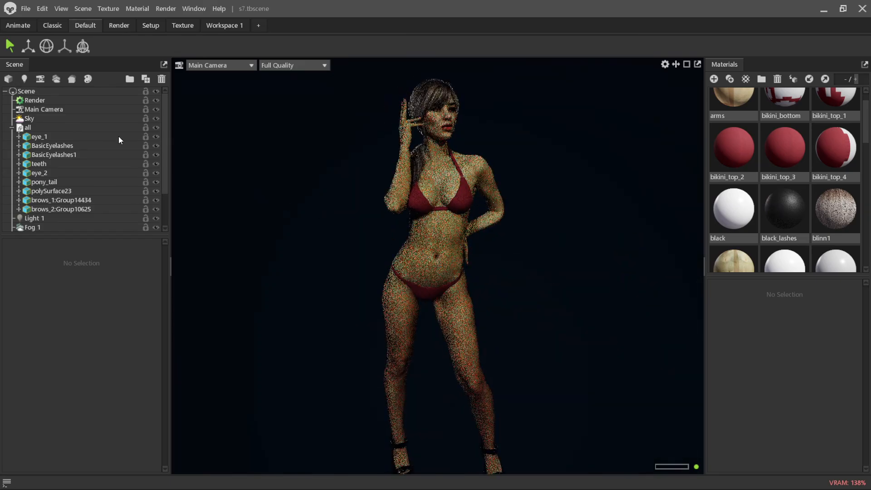
- Add a child light on the large bright softbox in the Sky's light image and set Child-Light Brightness to 52.44
{"action": "left_click", "coordinate": [11, 127]}
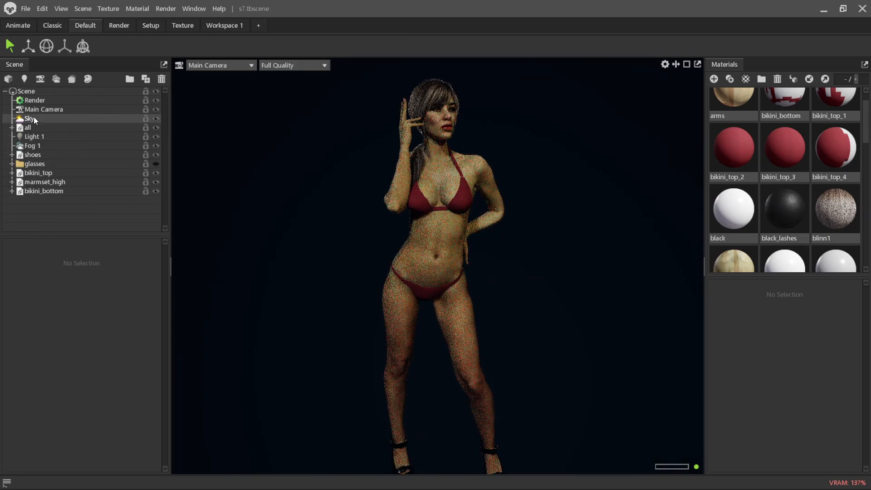
{"action": "left_click", "coordinate": [34, 119]}
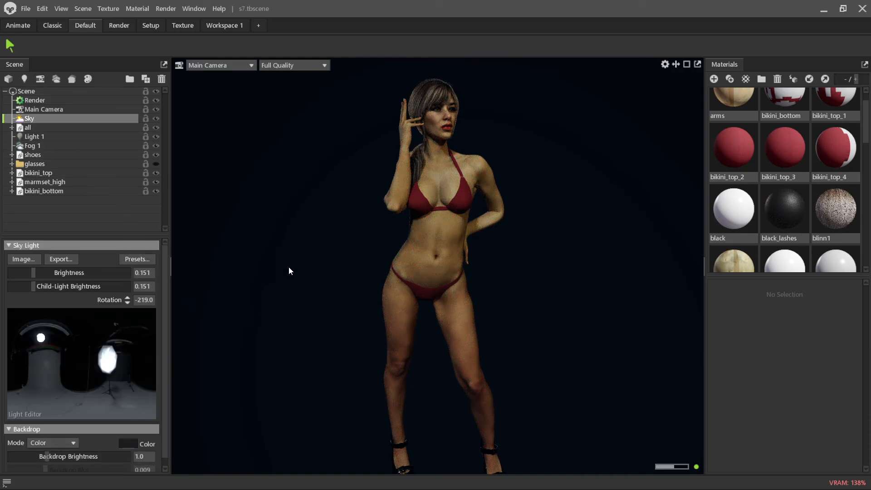
{"action": "left_click_drag", "start_coordinate": [289, 271], "coordinate": [278, 266]}
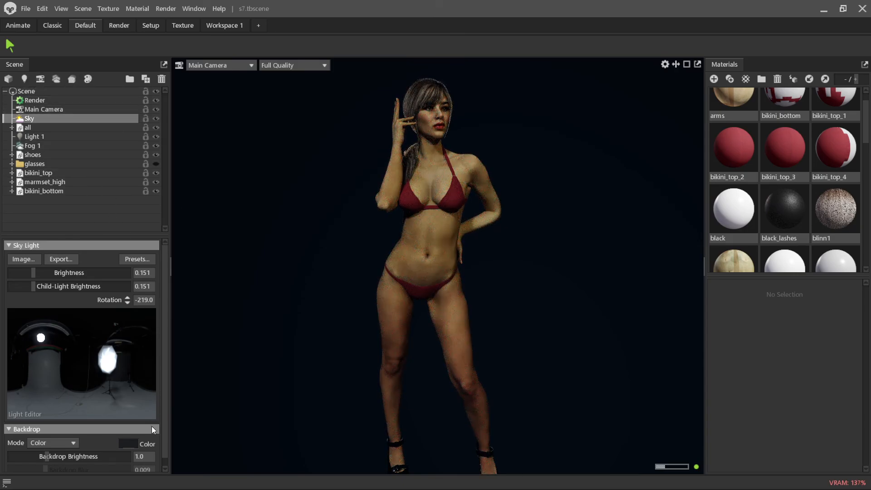
{"action": "left_click", "coordinate": [106, 359]}
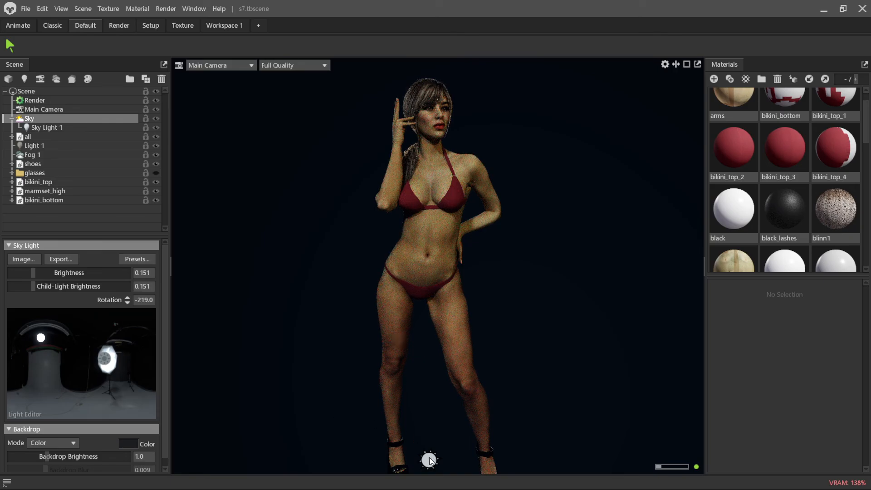
{"action": "left_click", "coordinate": [430, 459]}
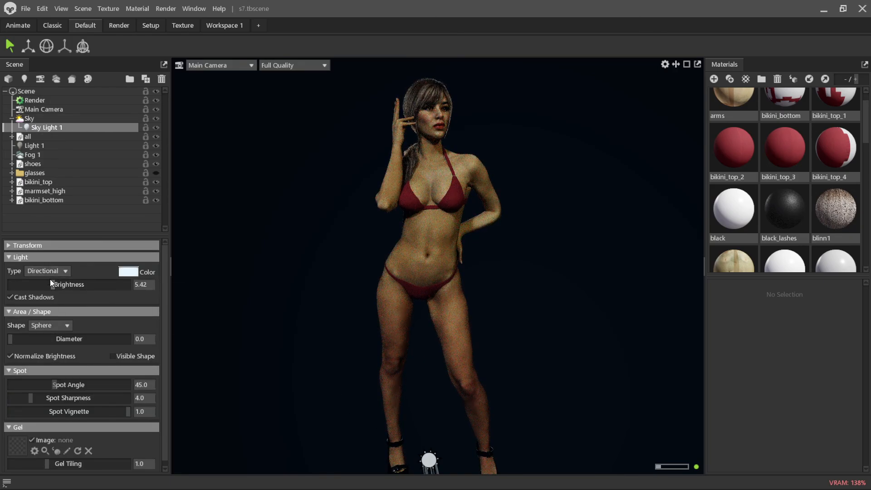
{"action": "left_click", "coordinate": [53, 118]}
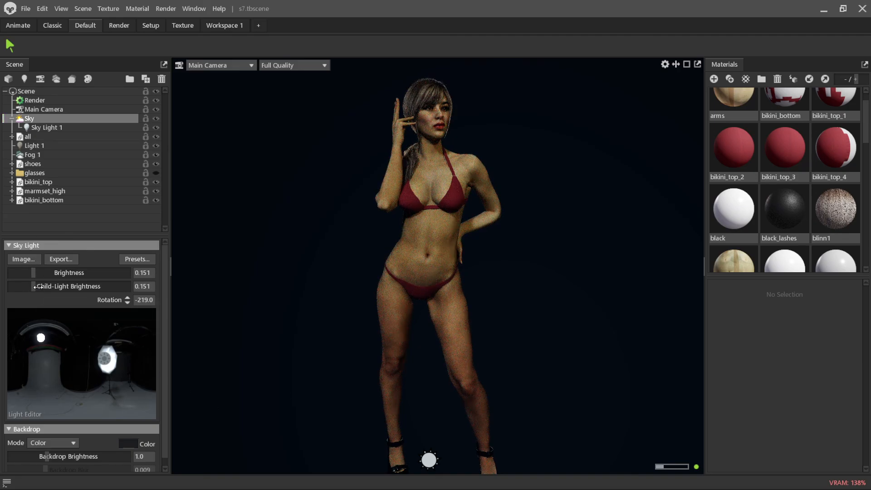
{"action": "left_click_drag", "start_coordinate": [37, 287], "coordinate": [110, 284]}
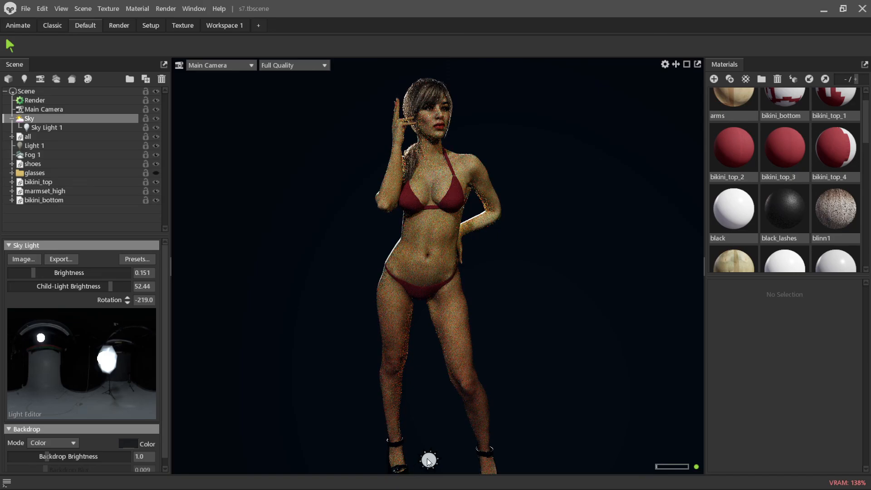
- Move Sky Light 1 up to the character's waist height and slightly sideways toward the arm resting on the hip
{"action": "left_click", "coordinate": [428, 461]}
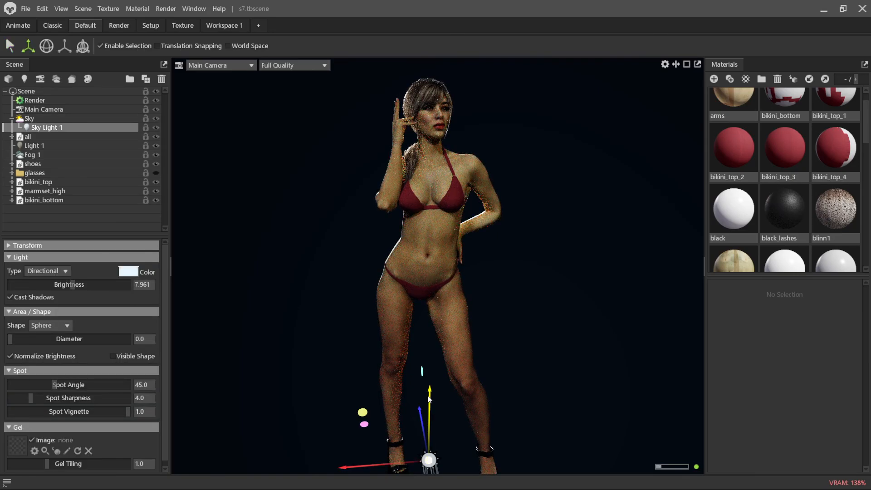
{"action": "left_click_drag", "start_coordinate": [429, 399], "coordinate": [430, 167]}
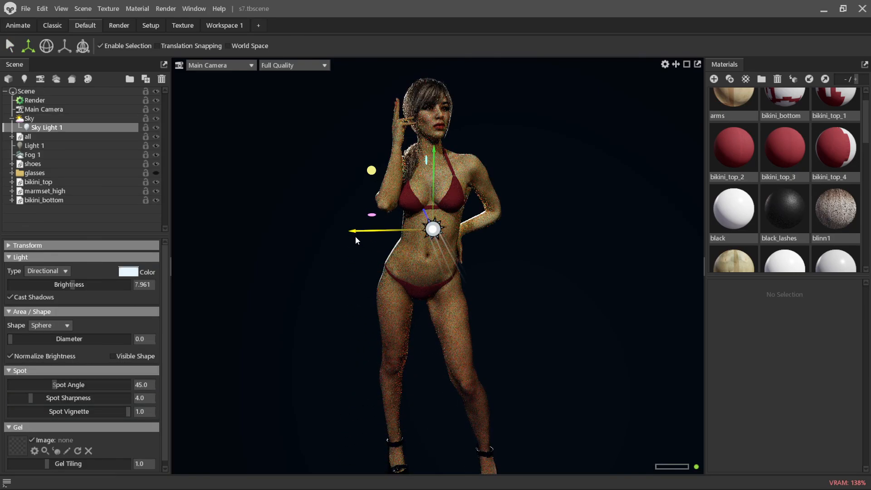
{"action": "left_click_drag", "start_coordinate": [356, 241], "coordinate": [375, 237]}
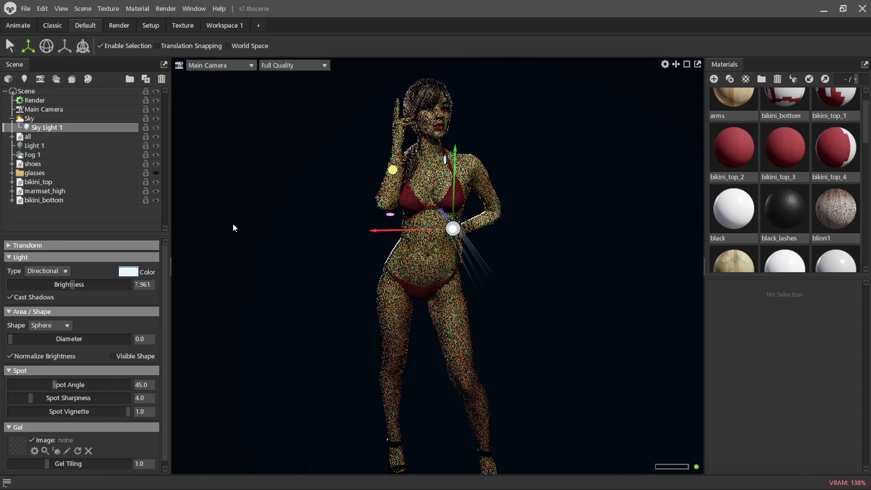
- Colour Sky Light 1 pure red (ff0000) and set its brightness to 9.375
{"action": "left_click", "coordinate": [131, 273]}
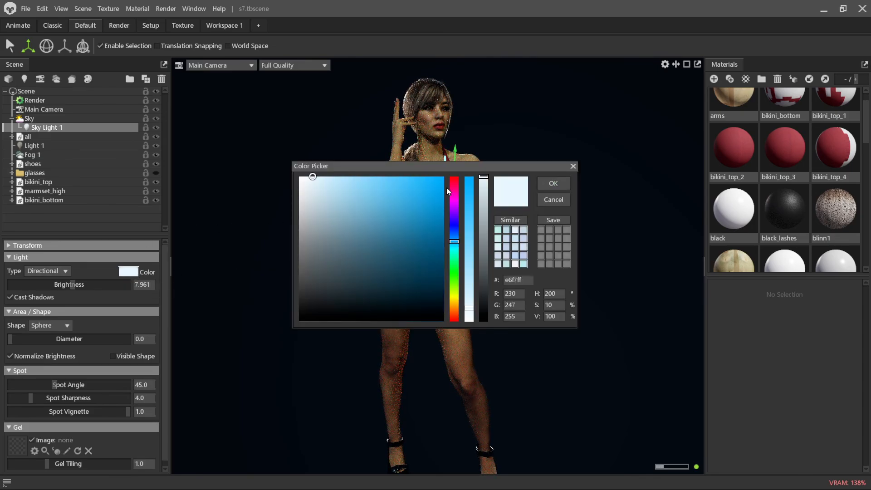
{"action": "left_click", "coordinate": [453, 177]}
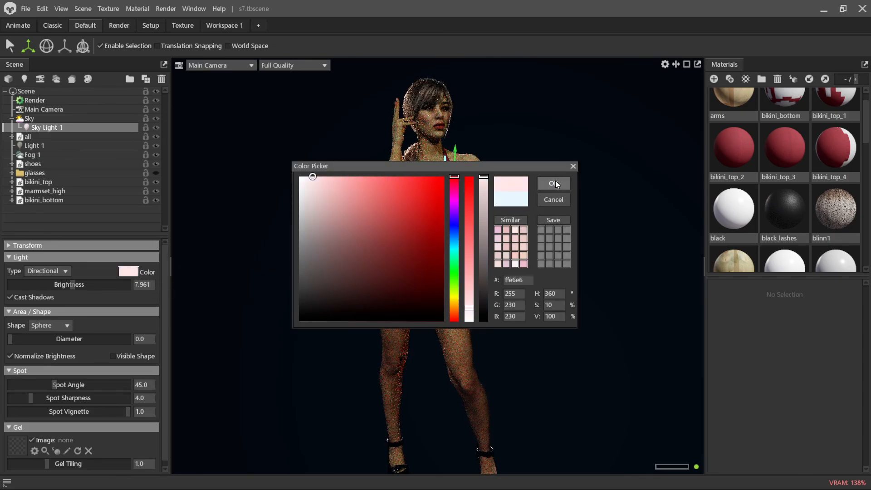
{"action": "left_click", "coordinate": [469, 178]}
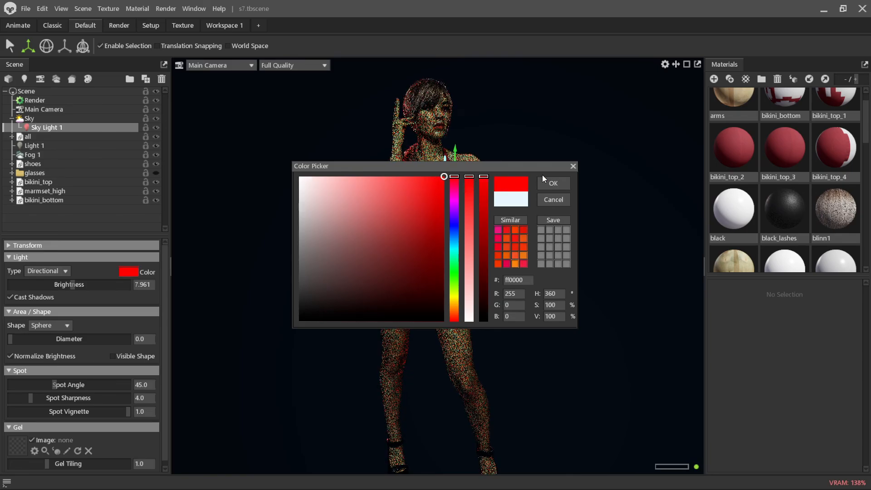
{"action": "left_click", "coordinate": [553, 183]}
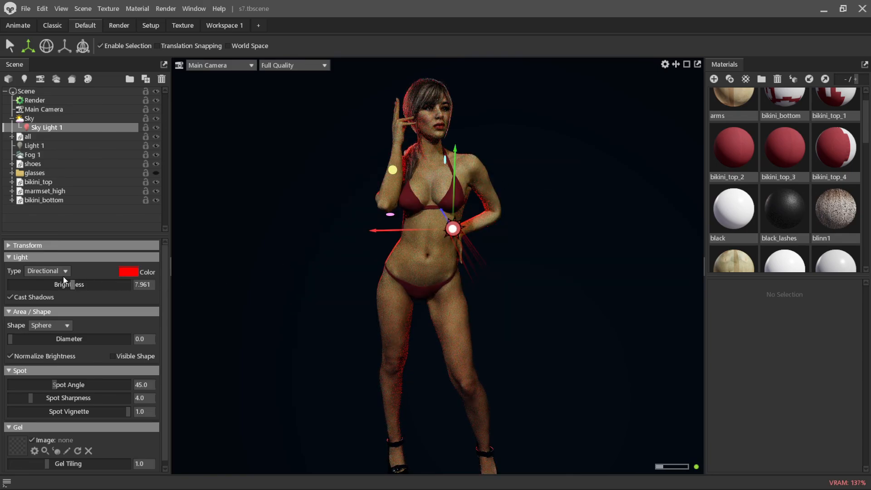
{"action": "left_click_drag", "start_coordinate": [68, 286], "coordinate": [84, 284]}
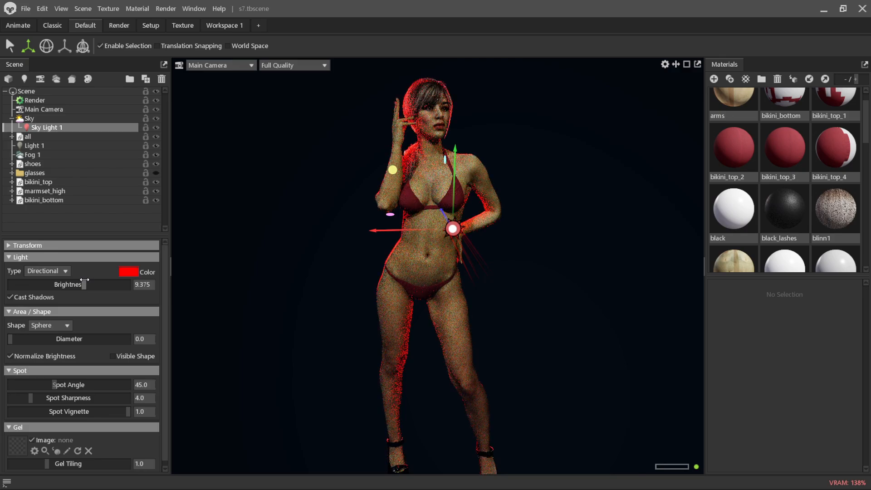
- Rotate the Sky to -231 and set its Child-Light Brightness to 8.11
{"action": "left_click", "coordinate": [57, 120]}
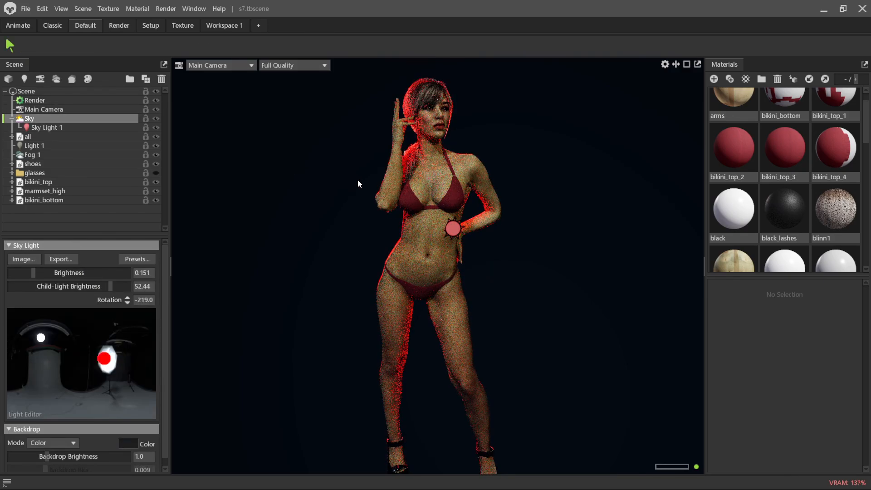
{"action": "mouse_move", "coordinate": [357, 183]}
{"action": "left_mouse_down", "text": "shift"}
{"action": "mouse_move", "coordinate": [287, 167]}
{"action": "mouse_move", "coordinate": [613, 185]}
{"action": "mouse_move", "coordinate": [327, 153]}
{"action": "left_mouse_up", "text": "shift"}
{"action": "left_click_drag", "start_coordinate": [339, 151], "coordinate": [342, 152], "text": "shift"}
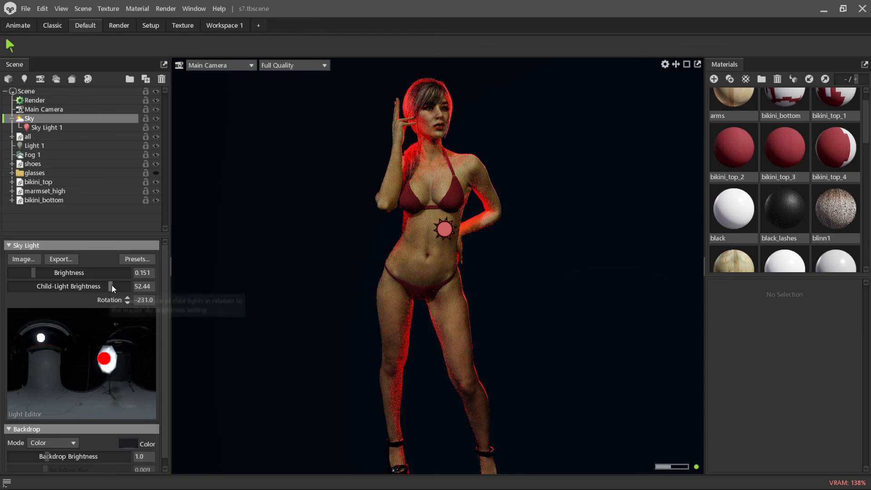
{"action": "left_click_drag", "start_coordinate": [111, 285], "coordinate": [73, 285]}
- Add a second child light on the small round bright spot in the Sky's light image and colour it pink (ffc5f9)
{"action": "left_click", "coordinate": [41, 337]}
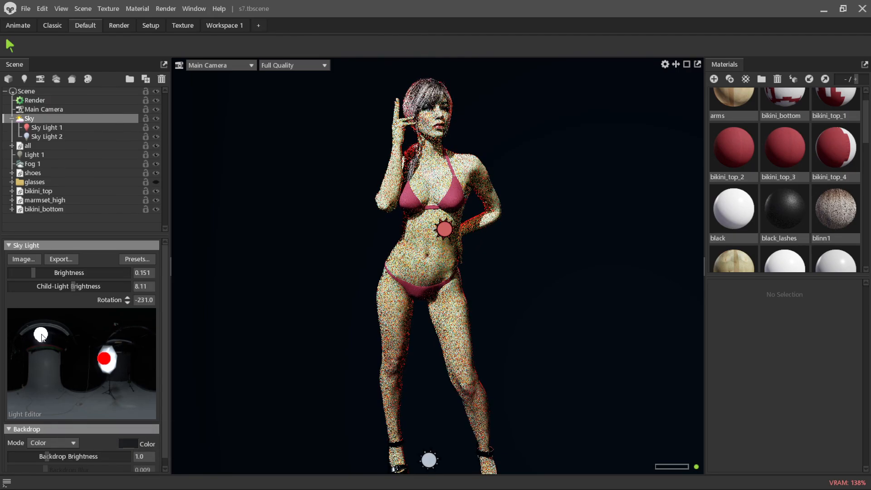
{"action": "left_click", "coordinate": [427, 459]}
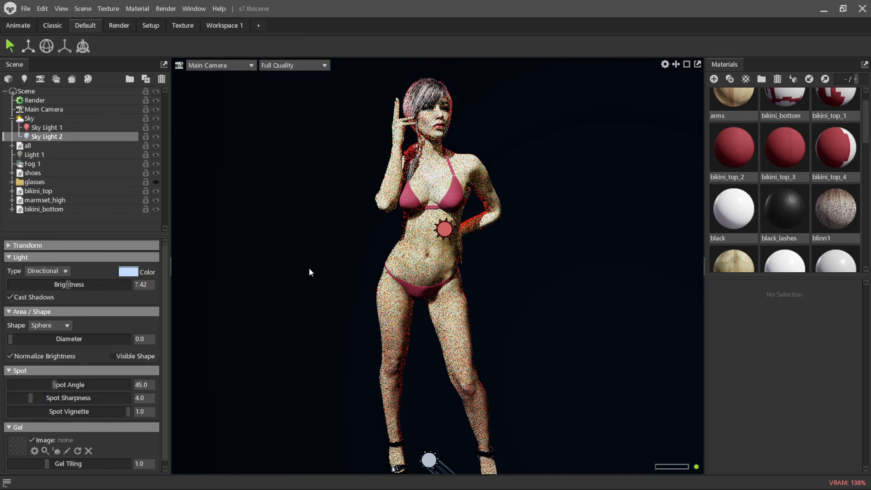
{"action": "left_click", "coordinate": [129, 272]}
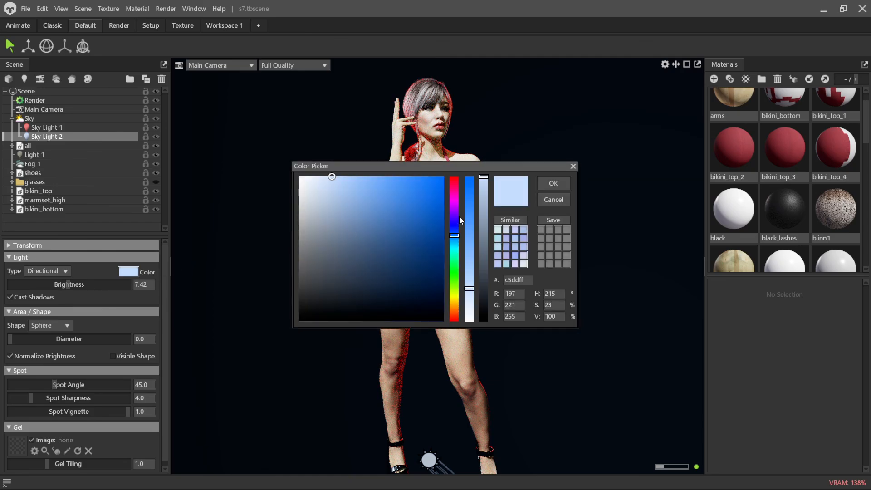
{"action": "left_click_drag", "start_coordinate": [457, 216], "coordinate": [453, 198]}
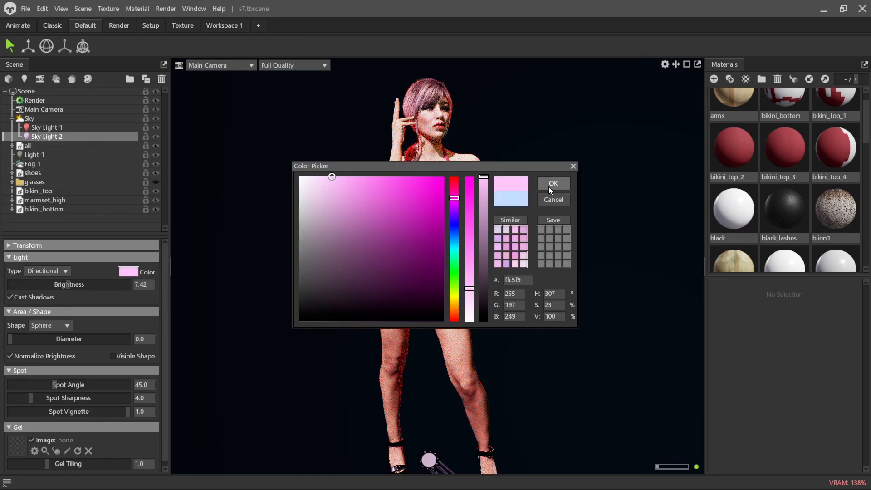
{"action": "left_click", "coordinate": [550, 184]}
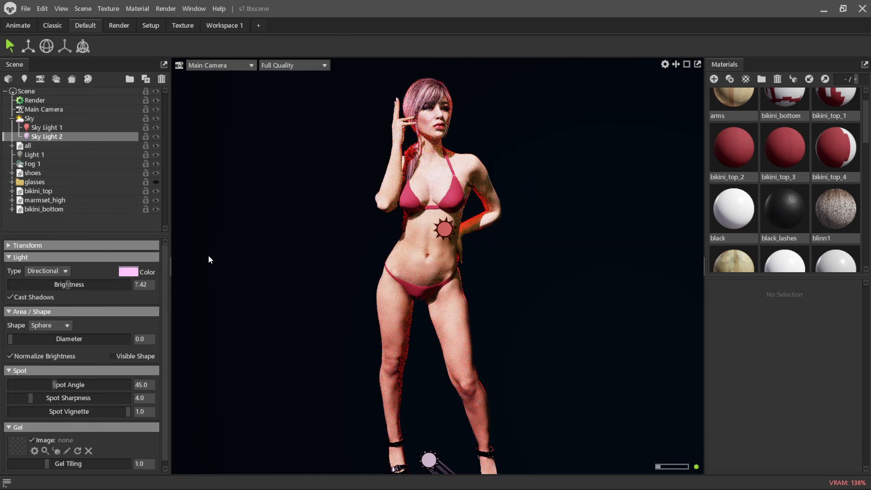
{"action": "left_click", "coordinate": [76, 118]}
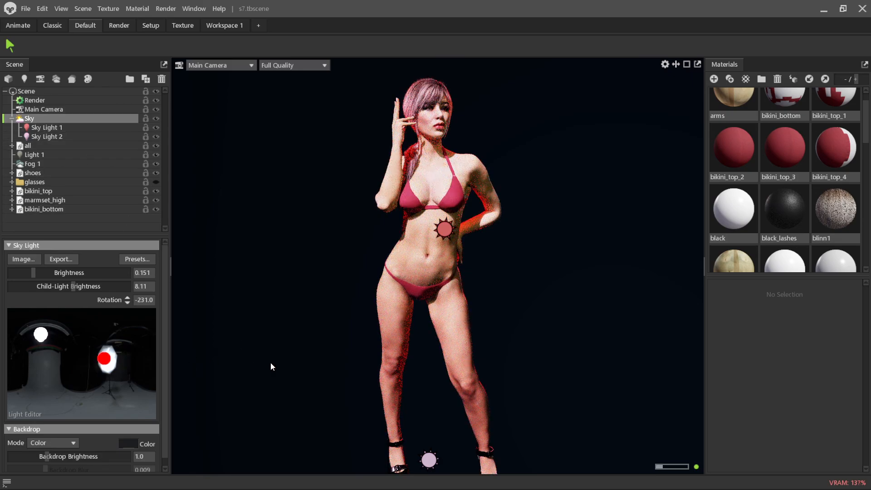
- Rotate the Sky to -270 and move Sky Light 2 up beside the character's waist on the raised-arm side
{"action": "mouse_move", "coordinate": [271, 366]}
{"action": "left_mouse_down", "text": "shift"}
{"action": "mouse_move", "coordinate": [260, 321]}
{"action": "mouse_move", "coordinate": [208, 311]}
{"action": "mouse_move", "coordinate": [249, 311]}
{"action": "mouse_move", "coordinate": [430, 446]}
{"action": "left_mouse_up", "text": "shift"}
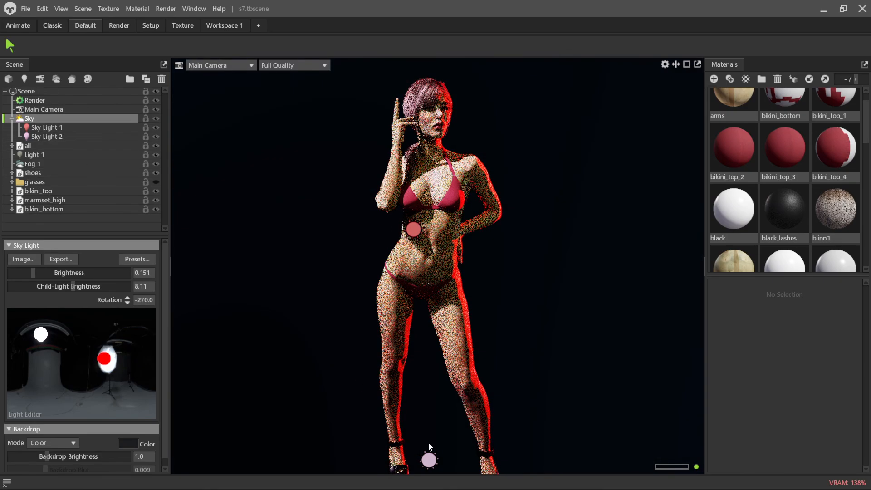
{"action": "left_click", "coordinate": [430, 459]}
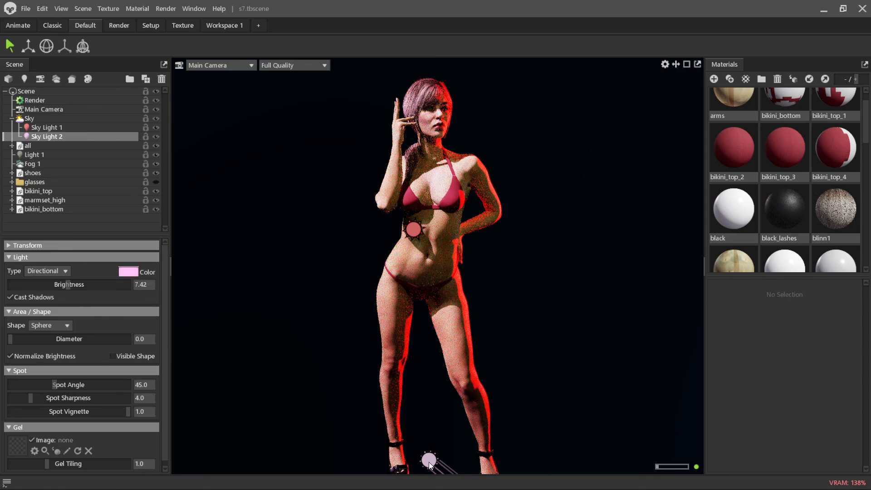
{"action": "key", "text": "w"}
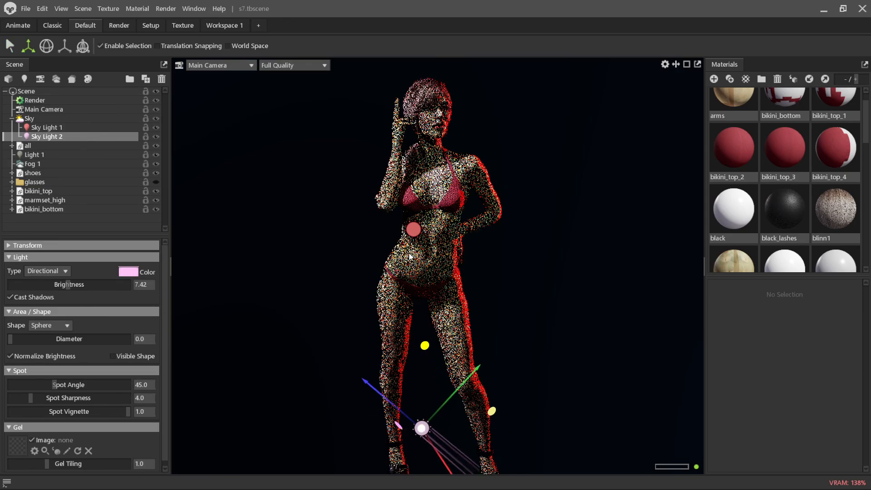
{"action": "mouse_move", "coordinate": [409, 253]}
{"action": "left_mouse_down"}
{"action": "mouse_move", "coordinate": [352, 125]}
{"action": "mouse_move", "coordinate": [342, 149]}
{"action": "left_mouse_up"}
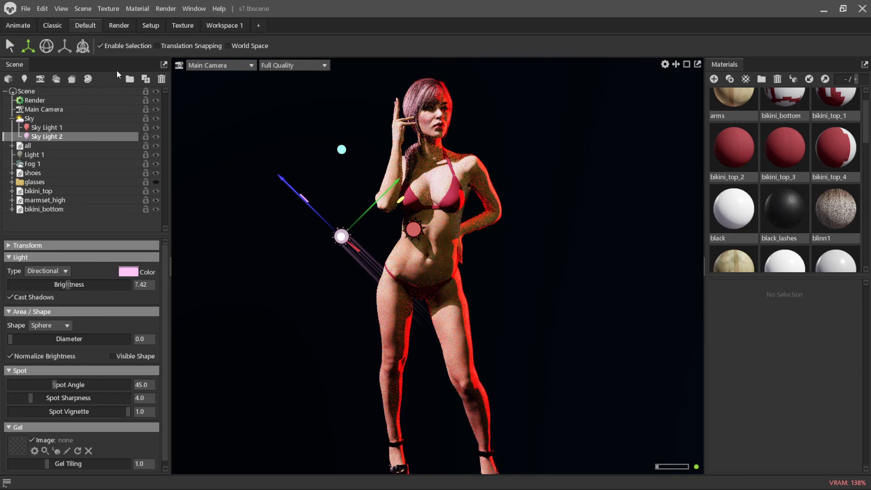
- Rotate the Sky to light the character's front and move Sky Light 1 outward past the elbow of the arm on the hip
{"action": "left_click", "coordinate": [86, 119]}
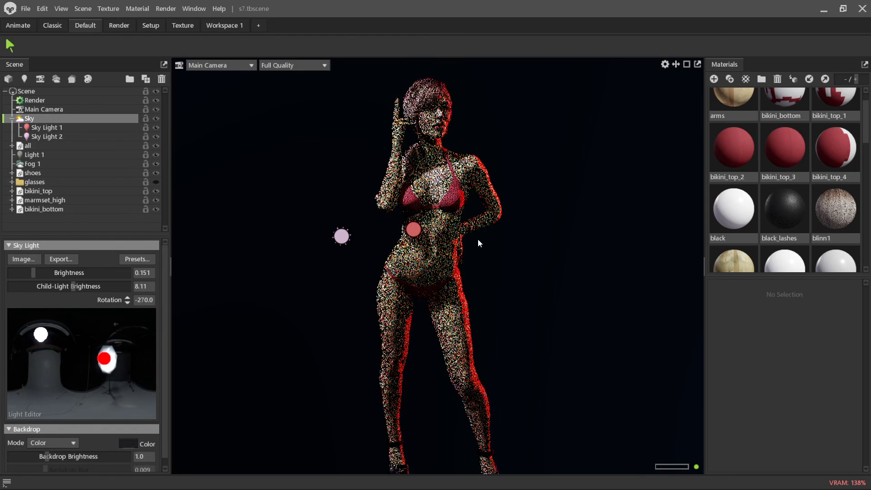
{"action": "right_click", "coordinate": [342, 234]}
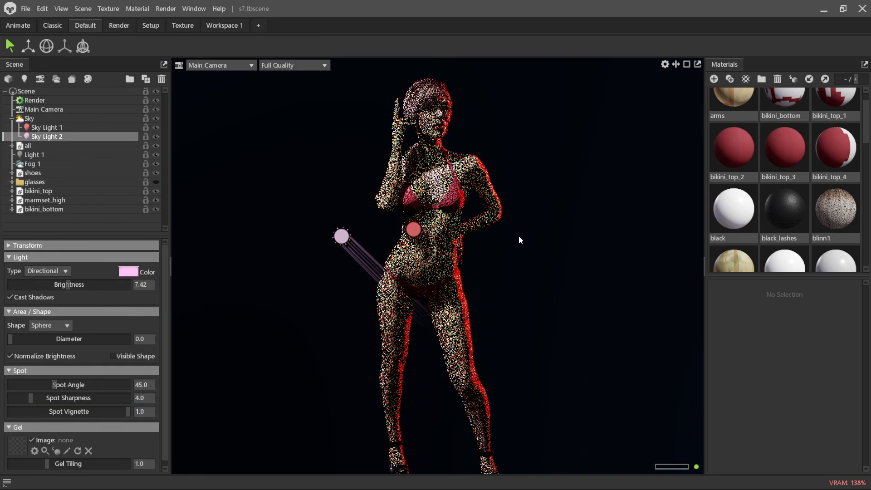
{"action": "mouse_move", "coordinate": [554, 230]}
{"action": "left_mouse_down", "text": "shift"}
{"action": "mouse_move", "coordinate": [230, 219]}
{"action": "mouse_move", "coordinate": [464, 233]}
{"action": "mouse_move", "coordinate": [634, 209]}
{"action": "mouse_move", "coordinate": [300, 204]}
{"action": "mouse_move", "coordinate": [438, 213]}
{"action": "mouse_move", "coordinate": [589, 201]}
{"action": "left_mouse_up", "text": "shift"}
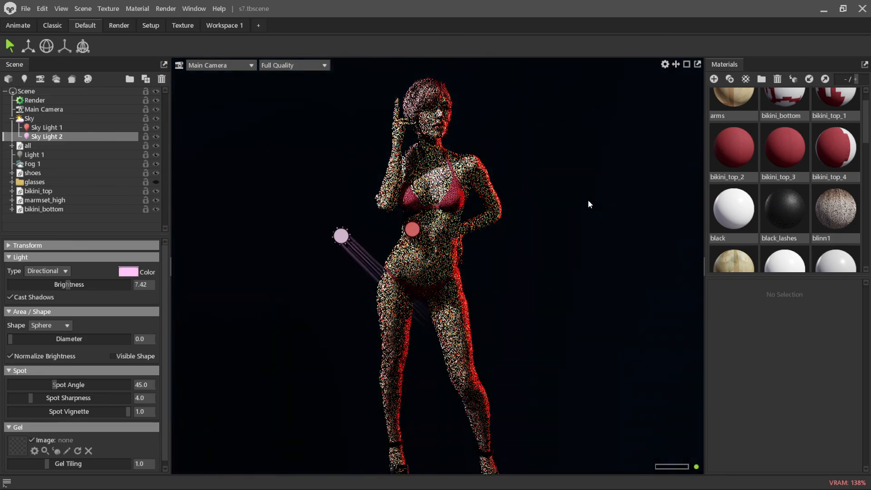
{"action": "left_click", "coordinate": [435, 225]}
{"action": "key", "text": "w"}
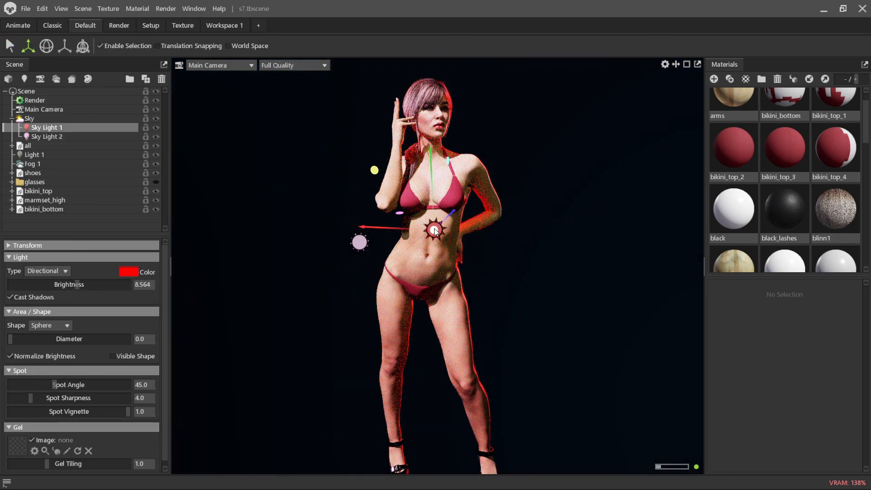
{"action": "left_click_drag", "start_coordinate": [434, 228], "coordinate": [568, 197]}
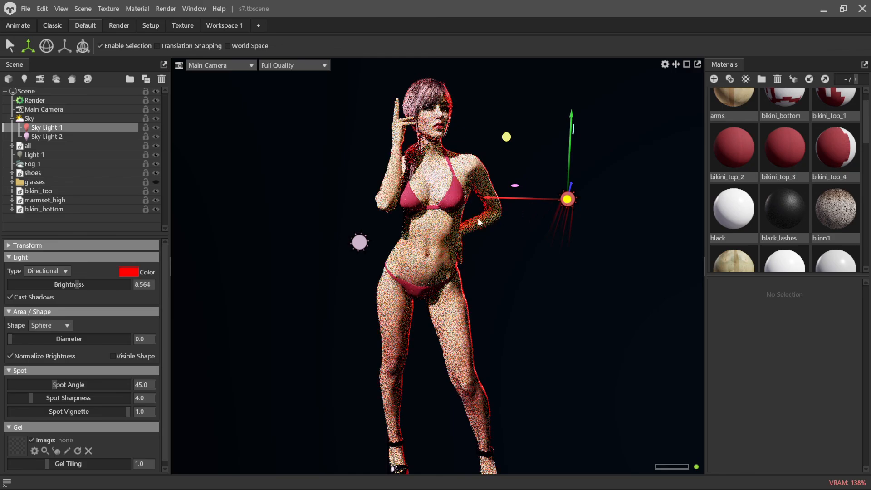
- Move Sky Light 2 down and outward beside the thigh on the raised-arm side, and rotate the Sky to -442
{"action": "left_click", "coordinate": [358, 245]}
{"action": "mouse_move", "coordinate": [359, 245]}
{"action": "left_mouse_down"}
{"action": "mouse_move", "coordinate": [283, 302]}
{"action": "mouse_move", "coordinate": [286, 314]}
{"action": "left_mouse_up"}
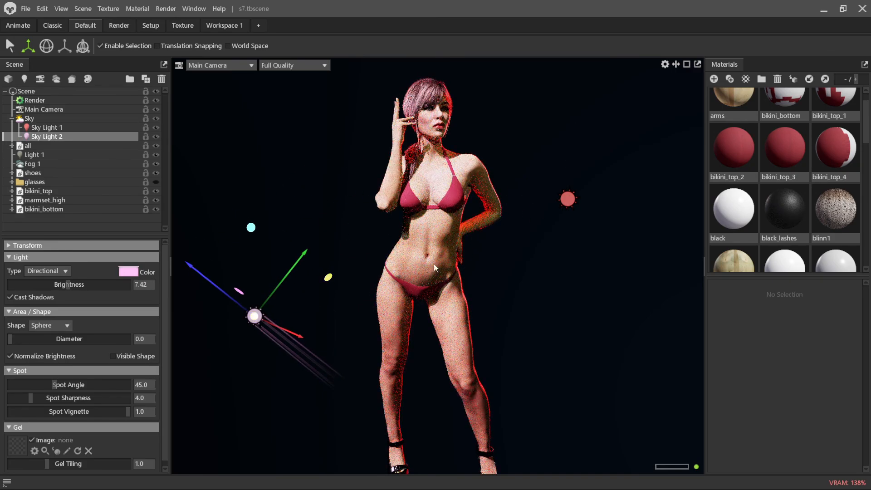
{"action": "left_click_drag", "start_coordinate": [554, 271], "coordinate": [276, 271], "text": "shift"}
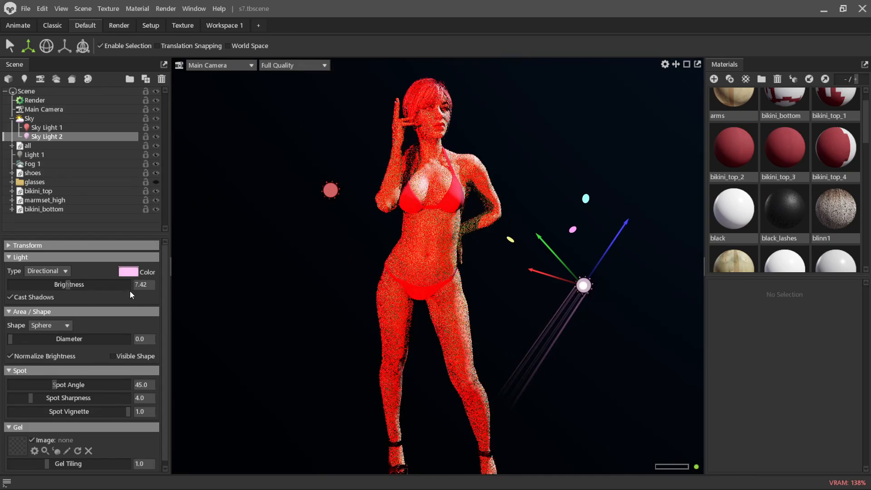
- Lower the Sky's Child-Light Brightness to 0.564 and rotate the Sky to -191.5
{"action": "left_click", "coordinate": [53, 117]}
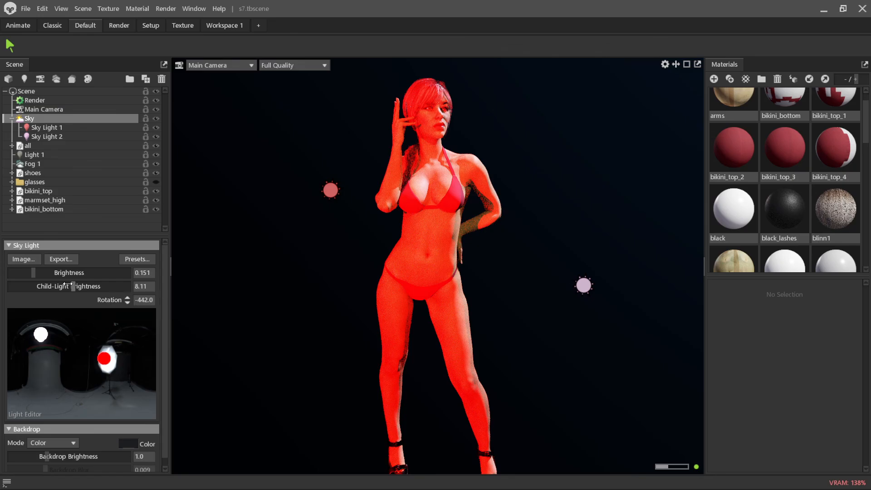
{"action": "left_click_drag", "start_coordinate": [68, 284], "coordinate": [42, 286]}
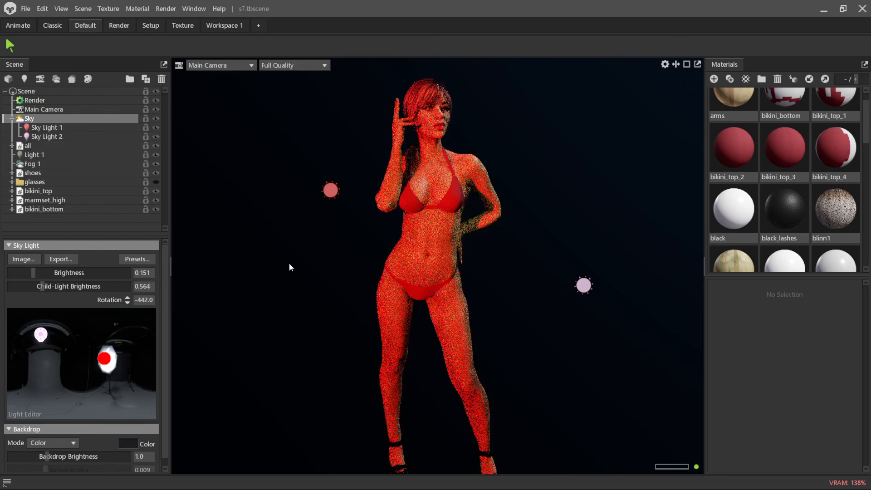
{"action": "left_click_drag", "start_coordinate": [290, 267], "coordinate": [574, 216], "text": "shift"}
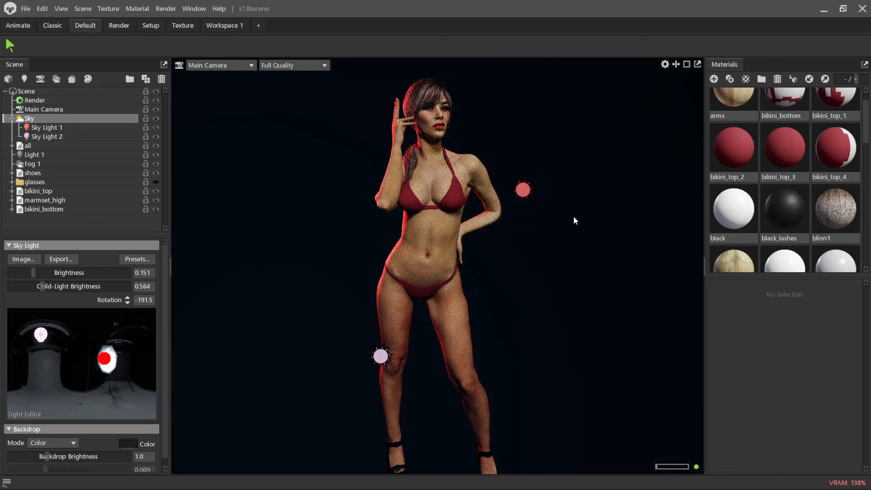